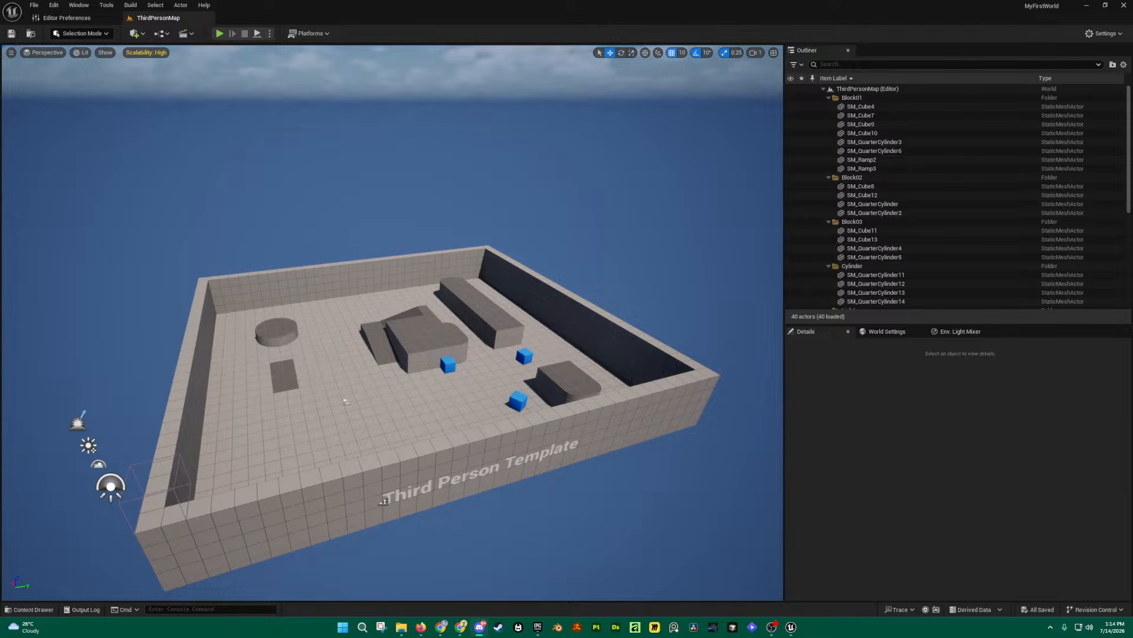
Step: Switch to the Epic Games Launcher, view the game library and return to the Unreal Engine library
click(538, 627)
scroll(456, 279, up, 12)
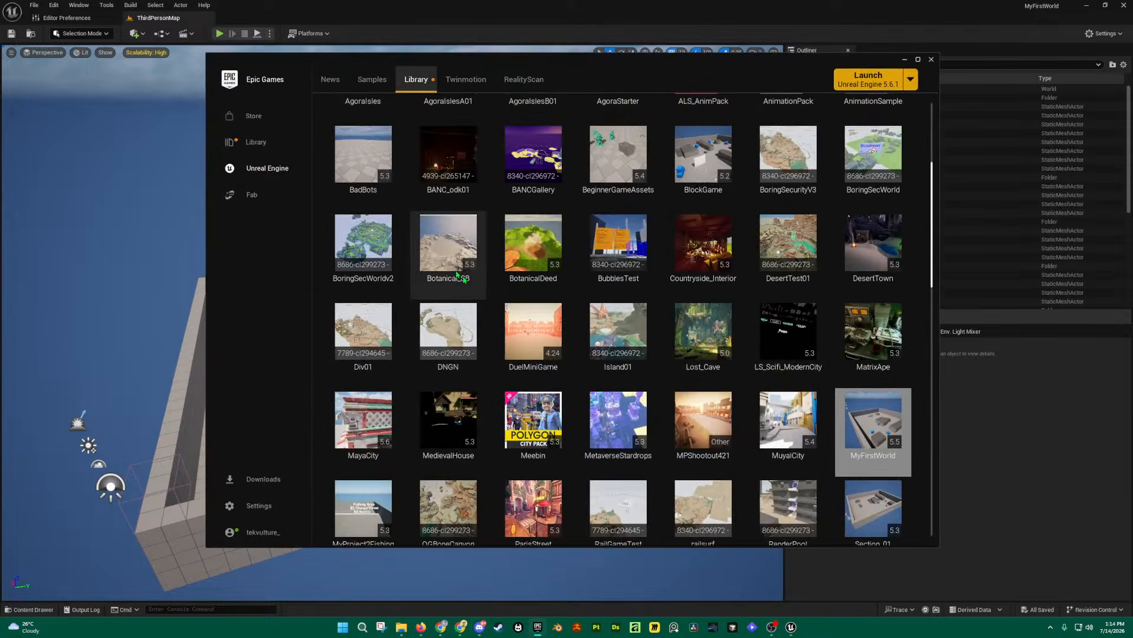
click(267, 147)
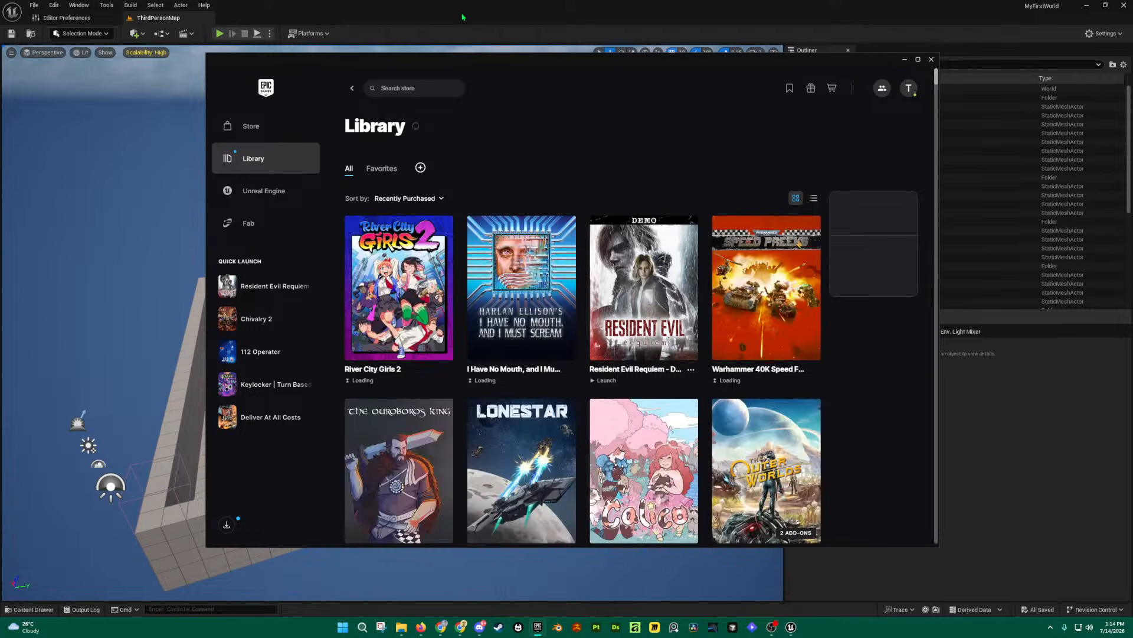
click(264, 190)
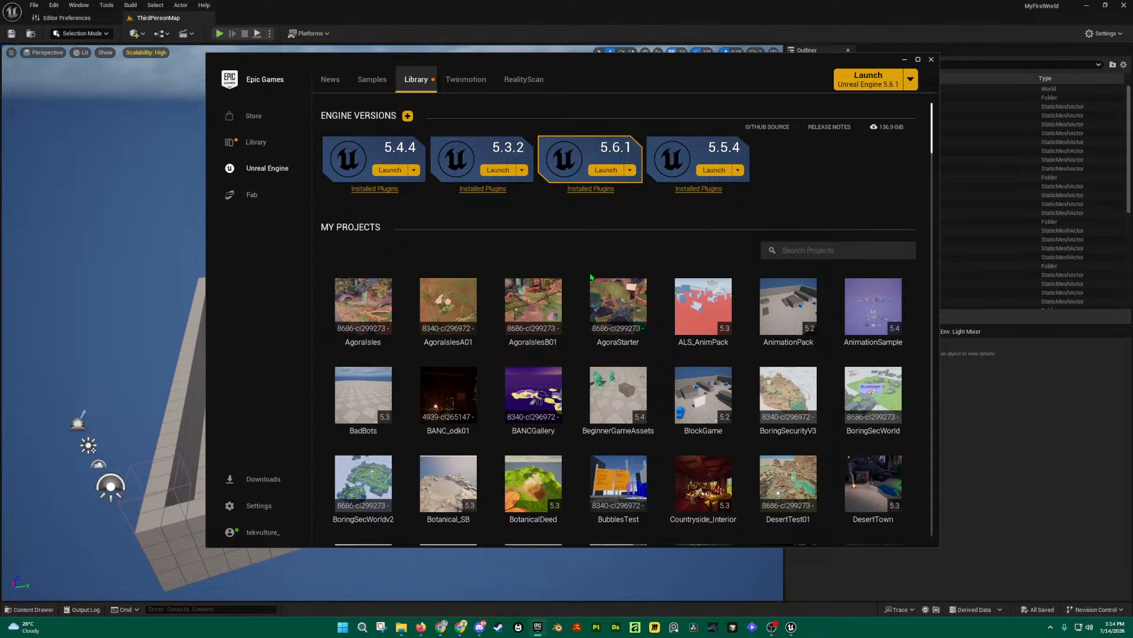
drag(650, 65, 628, 70)
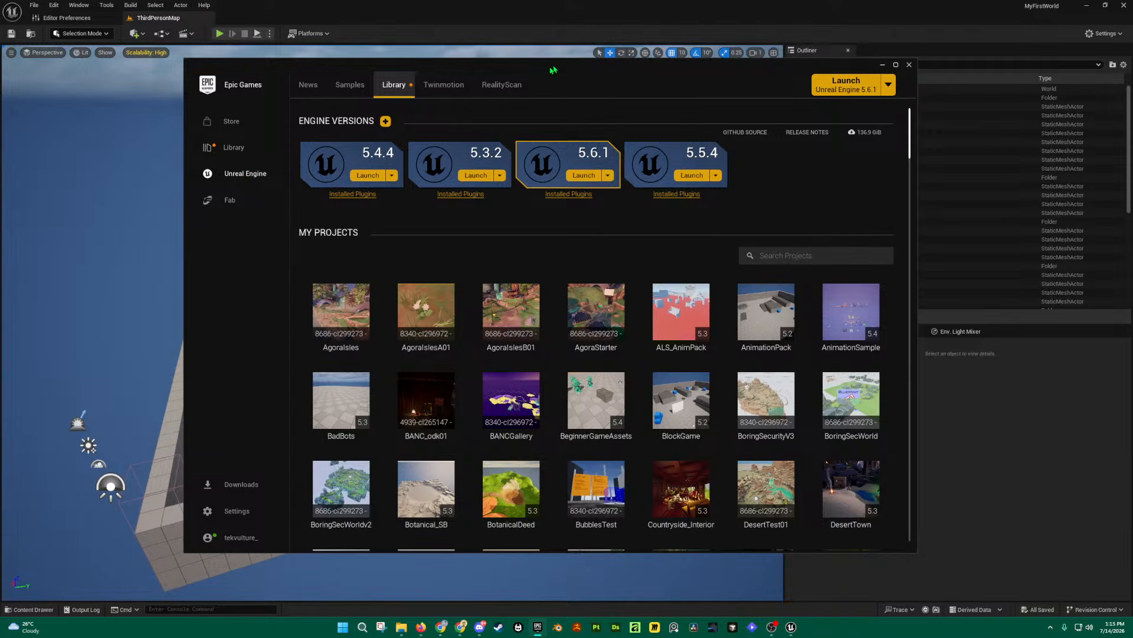
mouse_move(608, 68)
mouse_down()
mouse_move(646, 63)
mouse_move(648, 54)
mouse_move(664, 75)
mouse_move(617, 77)
mouse_up()
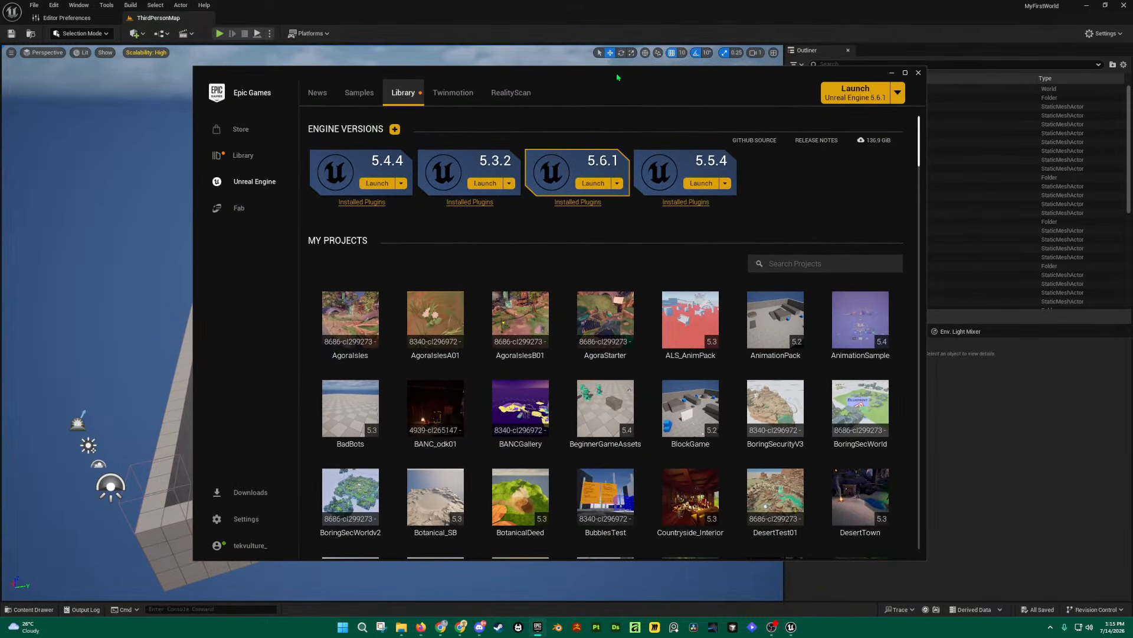
Step: Show the Unreal Engine news and look over its featured content
click(249, 187)
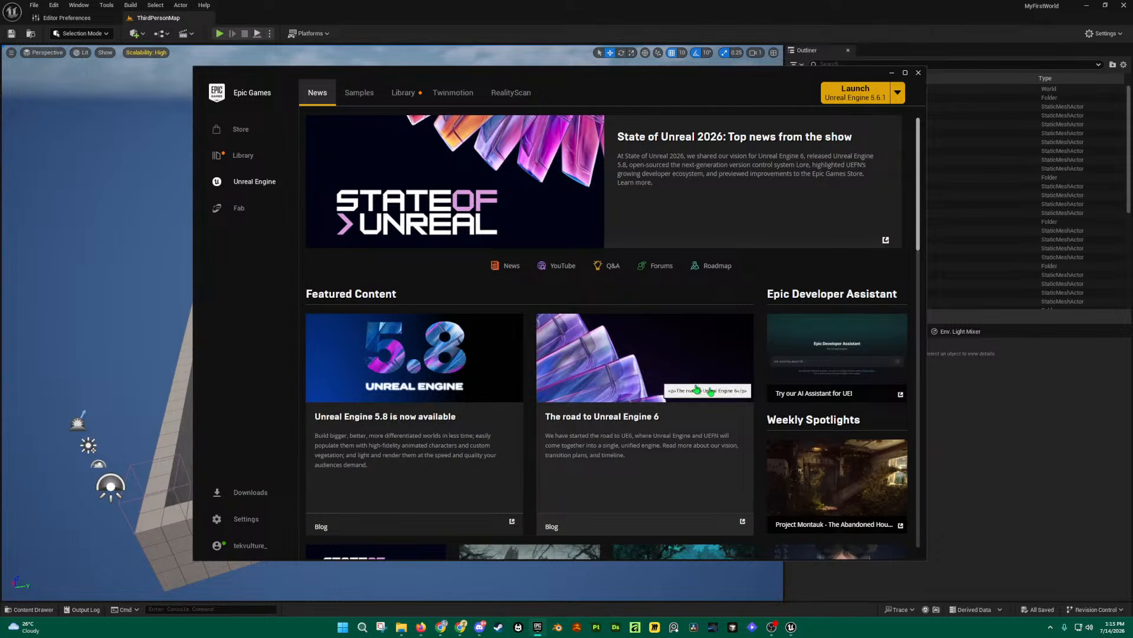
scroll(550, 360, down, 3)
scroll(550, 359, up, 3)
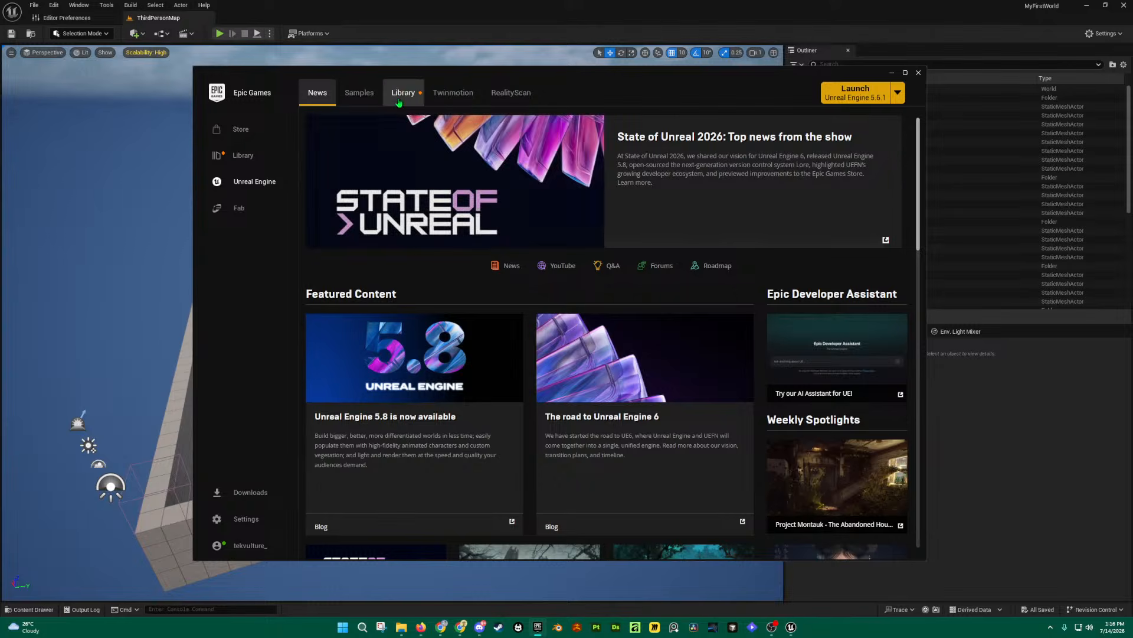
Step: View the Unreal Engine sample projects and open the Cassini Sample listing on Fab
click(352, 95)
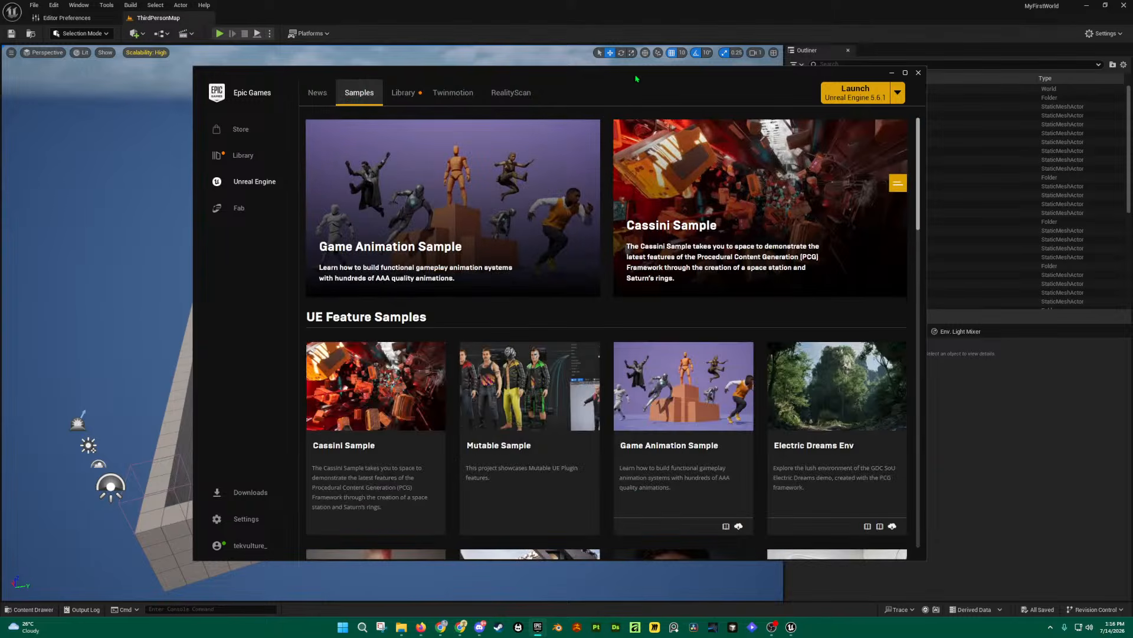
drag(636, 76, 631, 72)
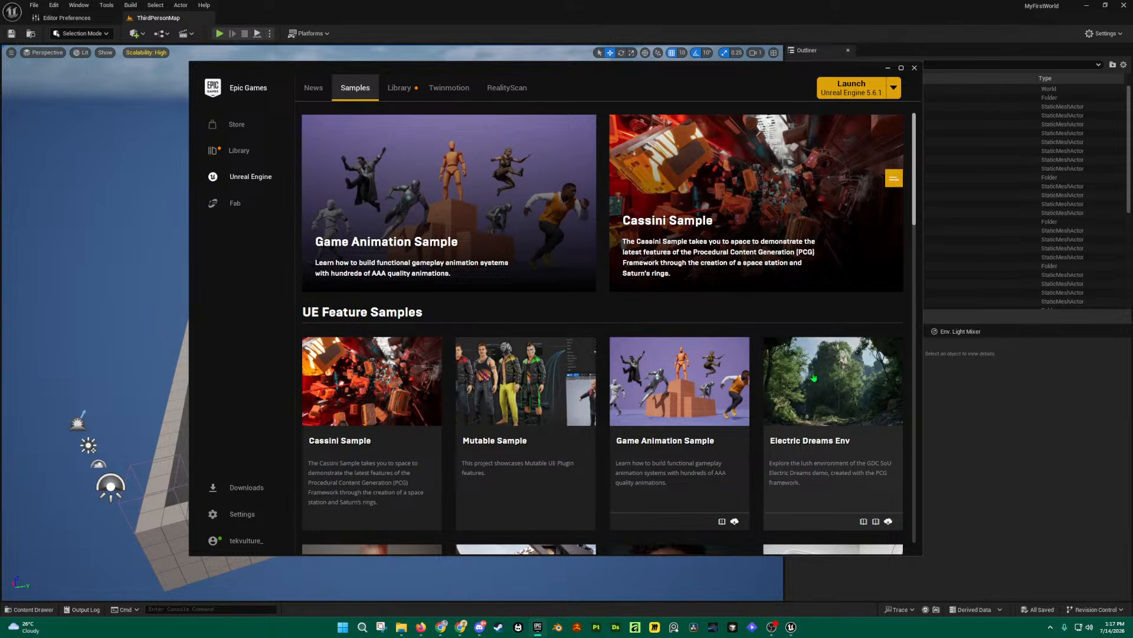
scroll(699, 388, down, 1)
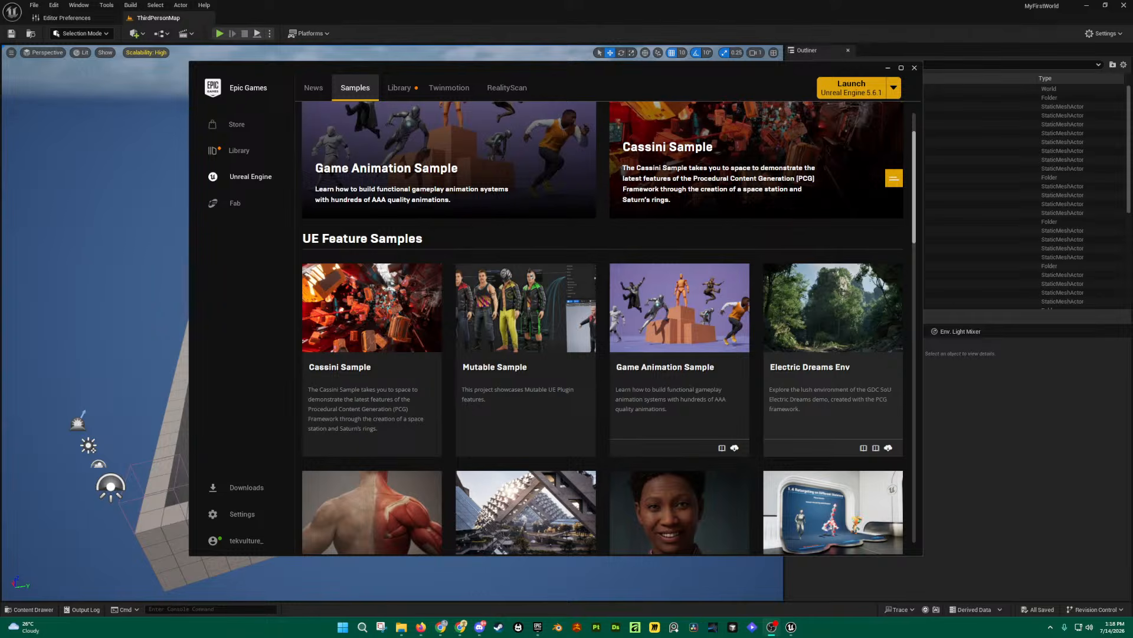
click(804, 233)
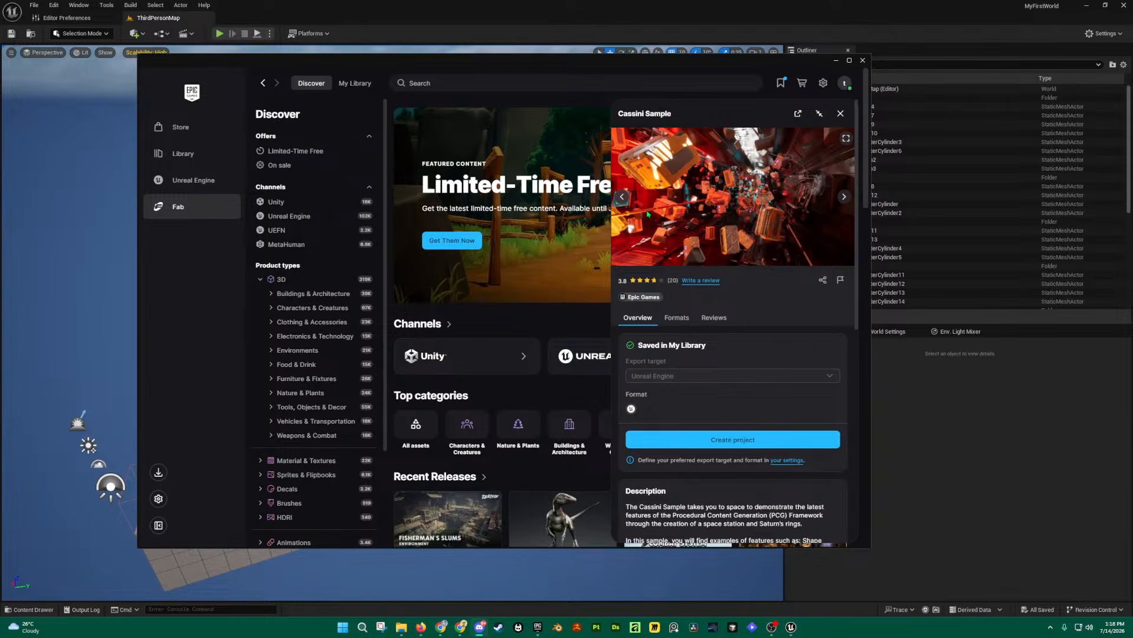
Step: Return to the Unreal Engine samples and look through the projects under UE Feature Samples
click(201, 184)
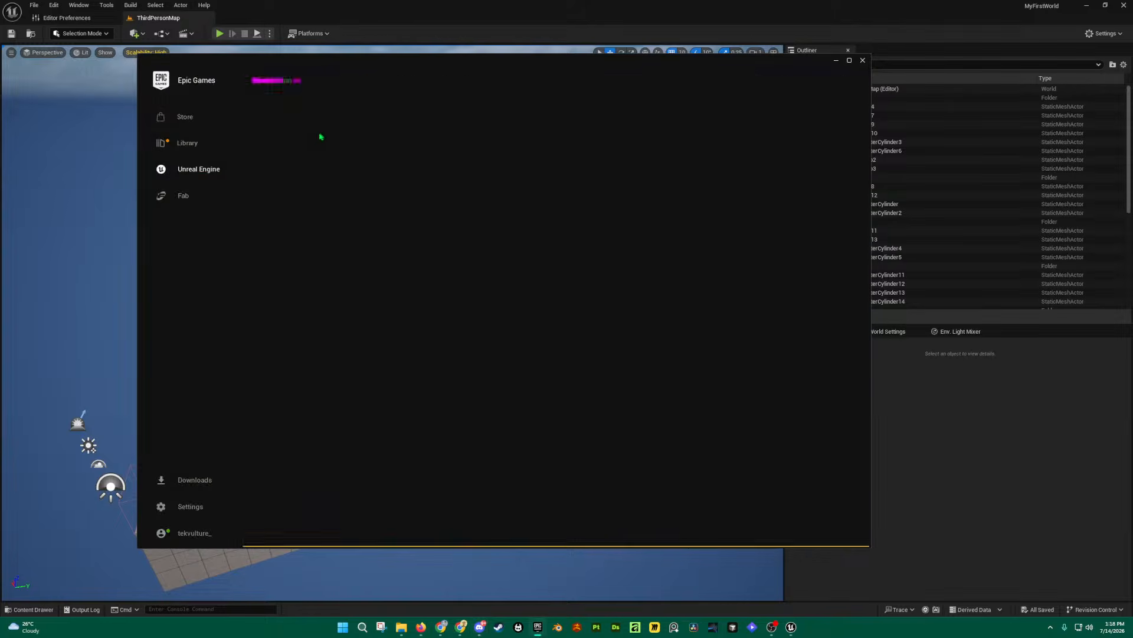
scroll(596, 363, down, 3)
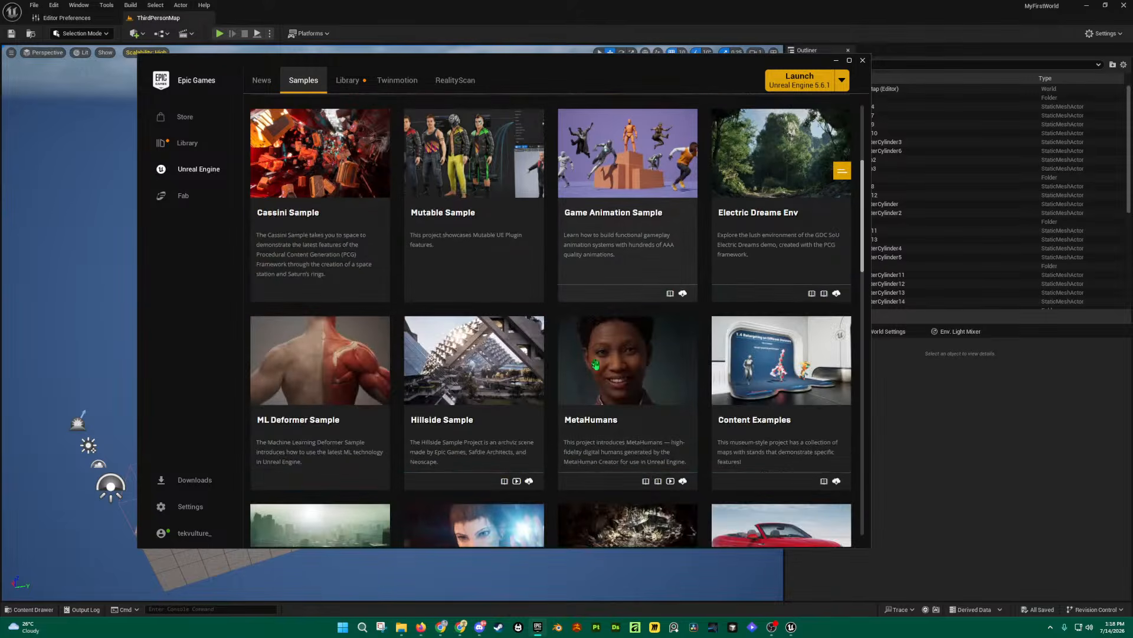
scroll(449, 358, down, 1)
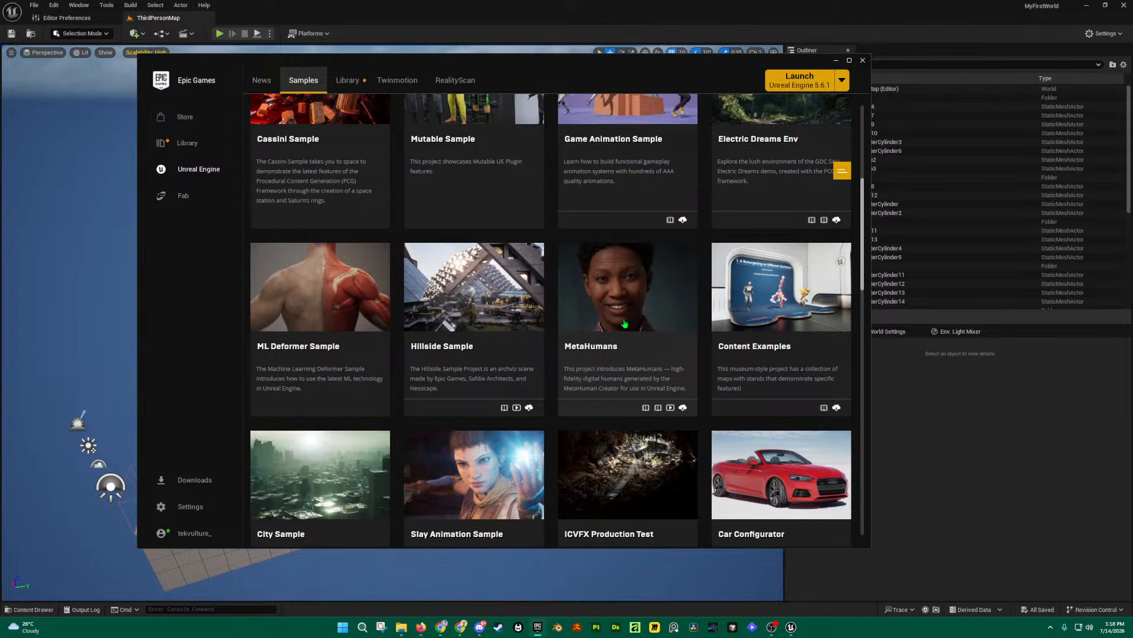
scroll(624, 323, down, 1)
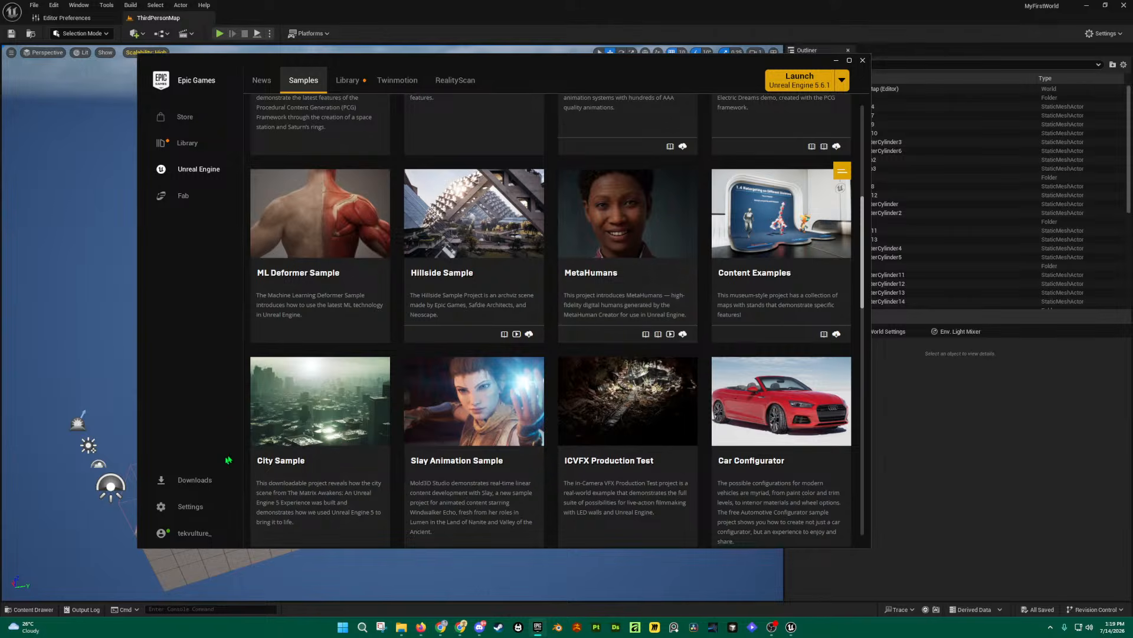
scroll(330, 442, down, 3)
scroll(329, 440, up, 1)
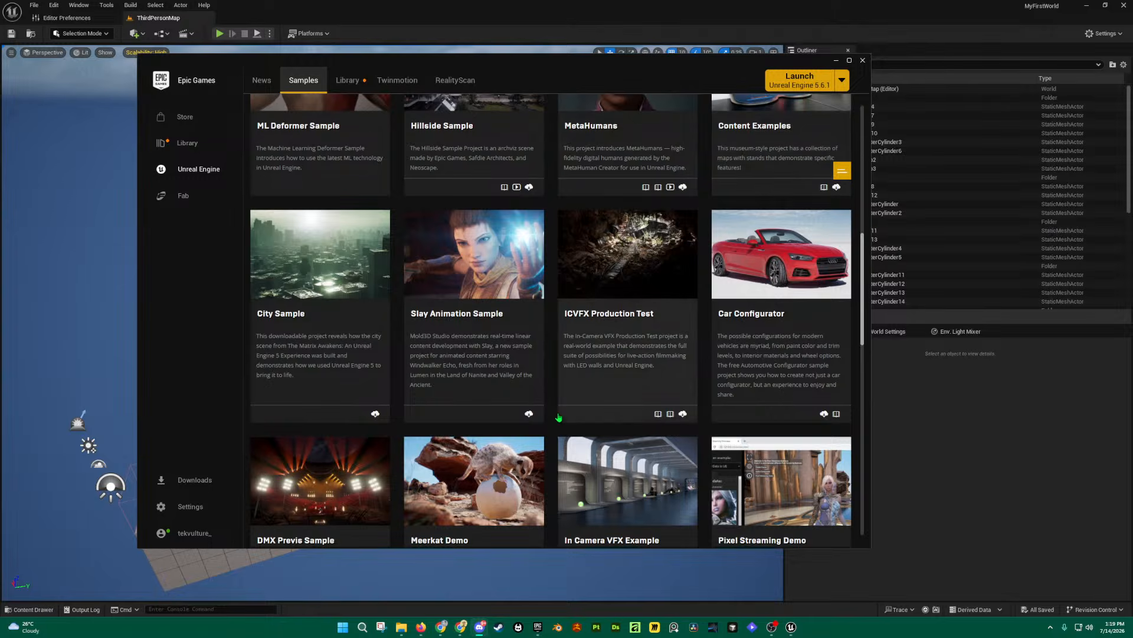
scroll(558, 418, up, 8)
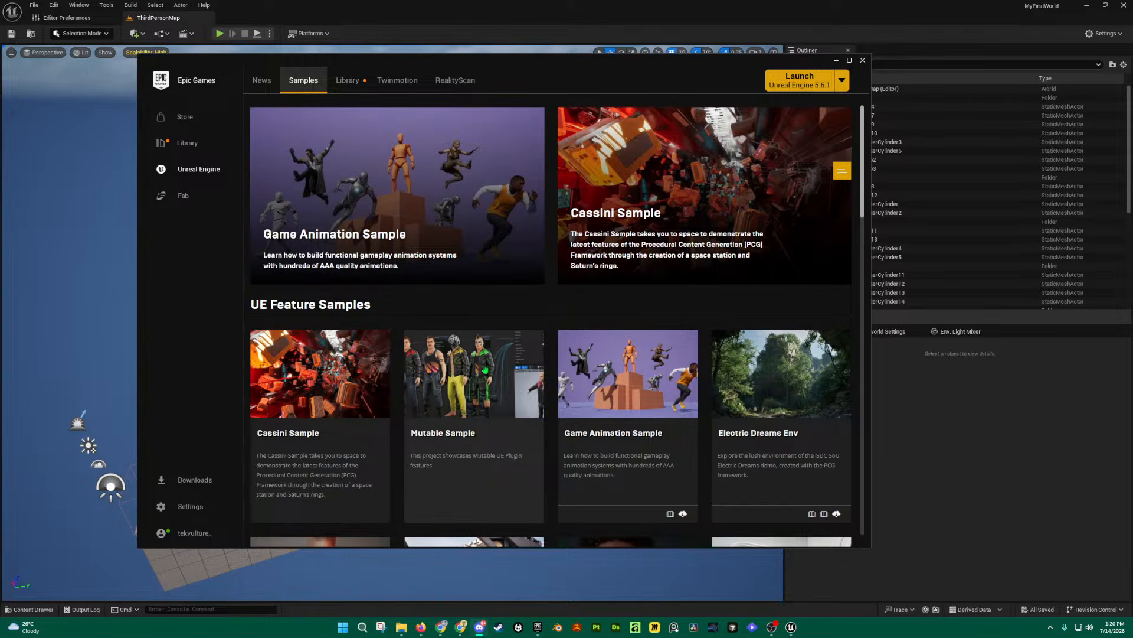
Step: Look over the installed engine versions and the My Projects list in the Unreal Engine library
click(353, 84)
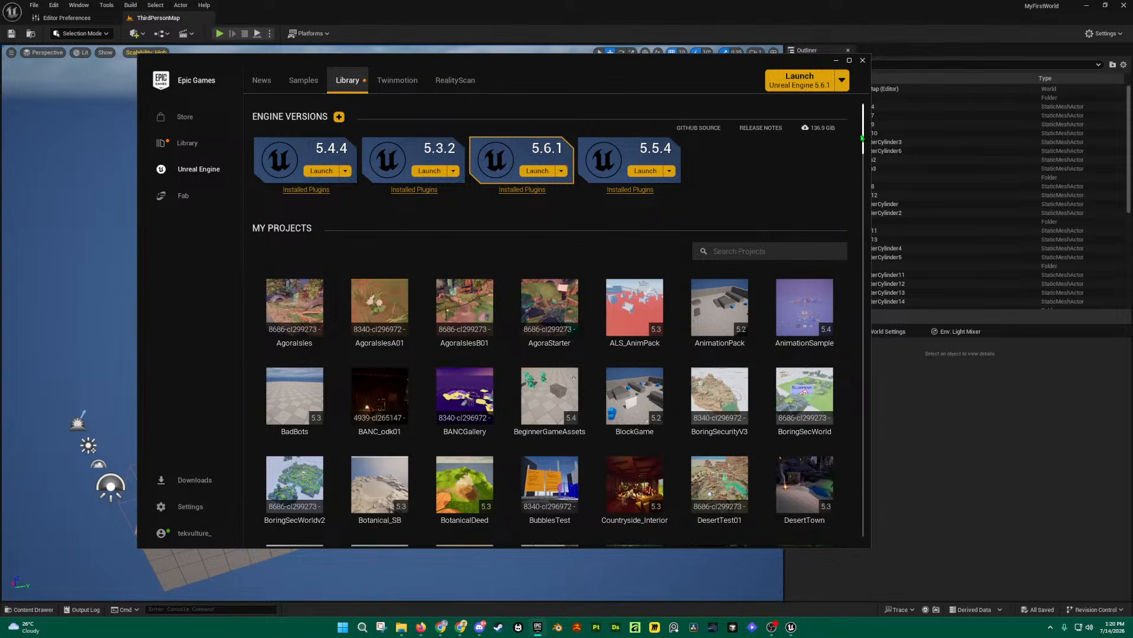
scroll(866, 143, down, 1)
scroll(865, 142, down, 7)
scroll(525, 127, up, 9)
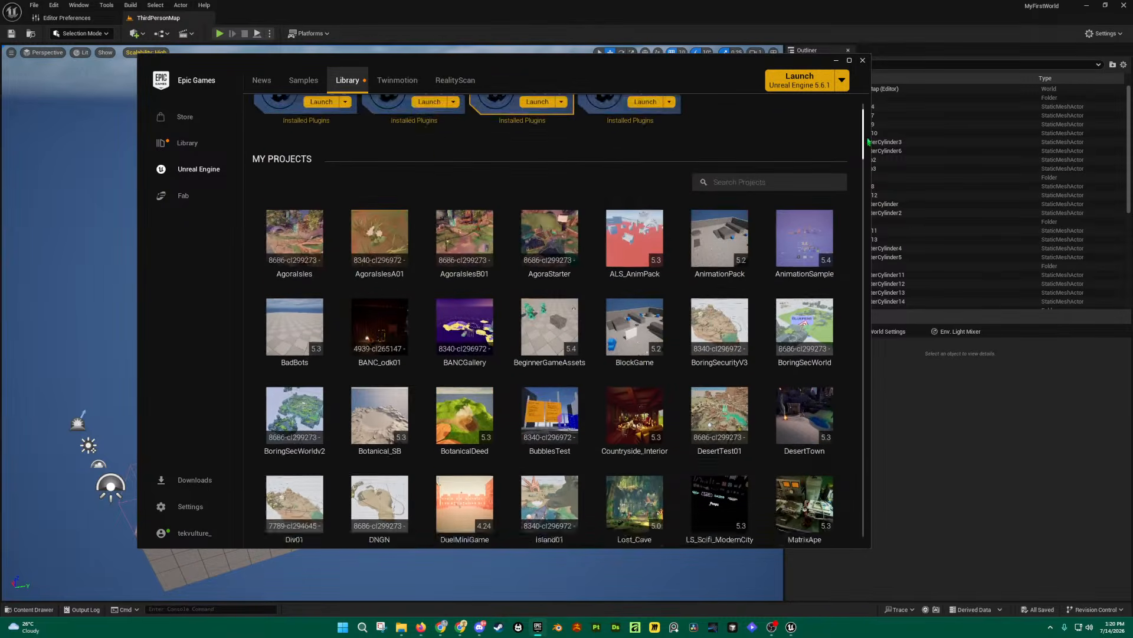
Step: View the Twinmotion and RealityScan product pages
click(392, 83)
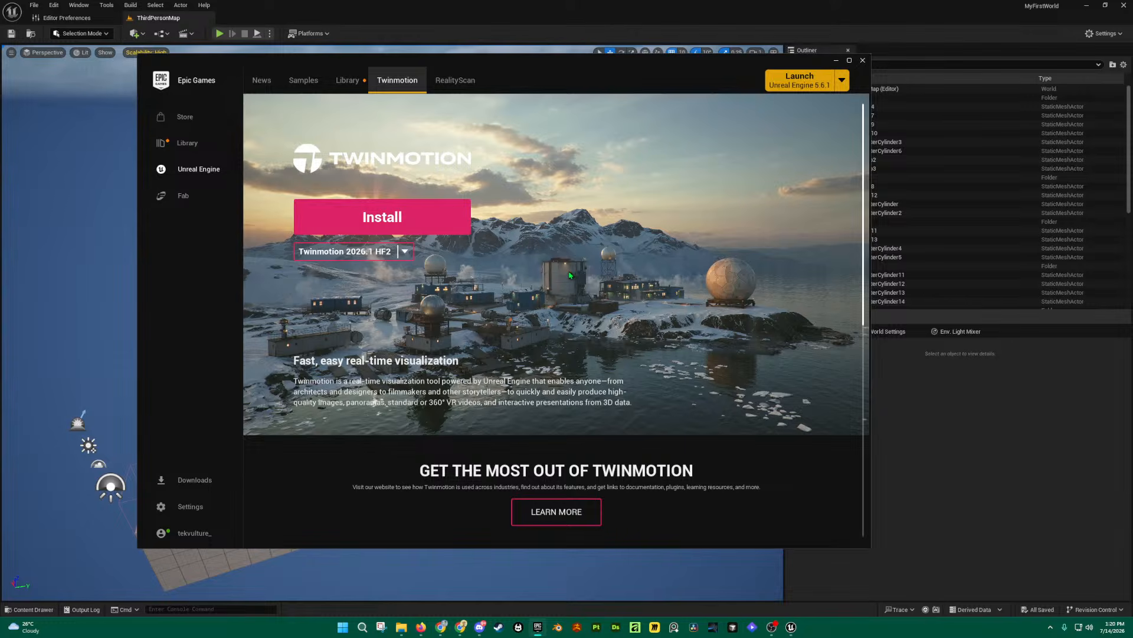
click(461, 81)
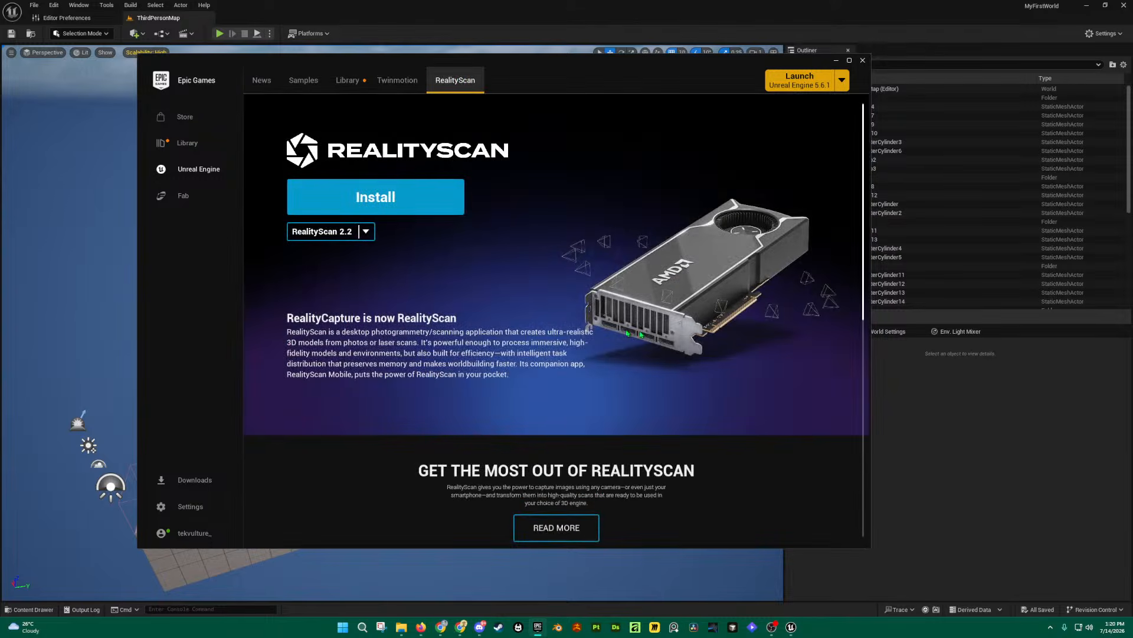
scroll(865, 183, down, 2)
drag(865, 183, 863, 124)
Step: Add a new engine version slot in the Unreal Engine library and look through the versions offered for it
click(356, 86)
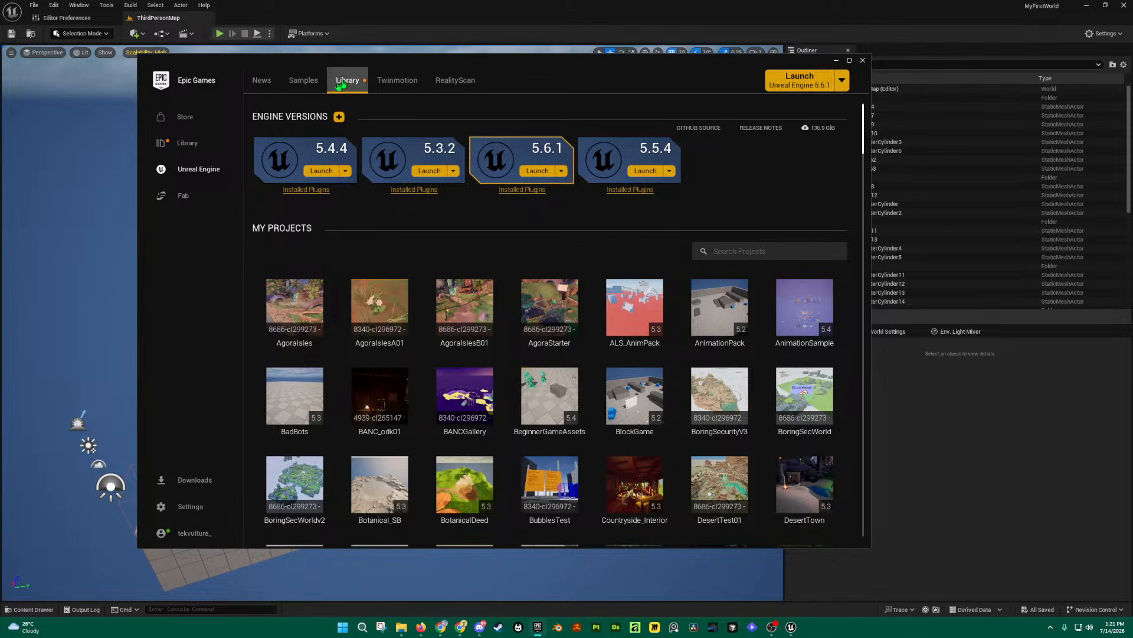
click(339, 118)
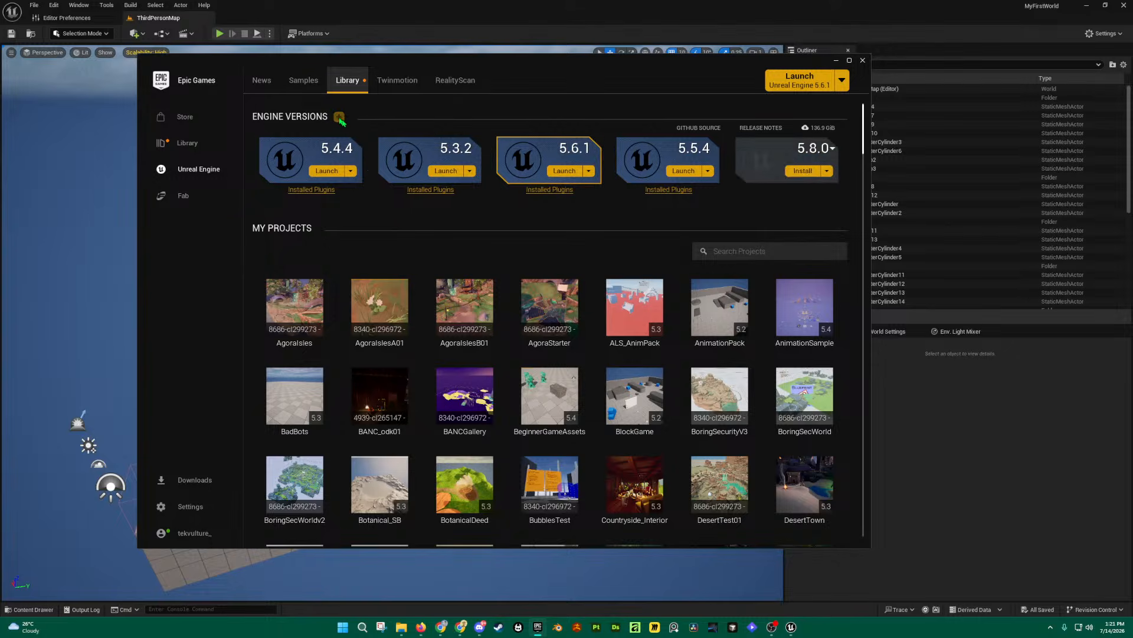
click(832, 149)
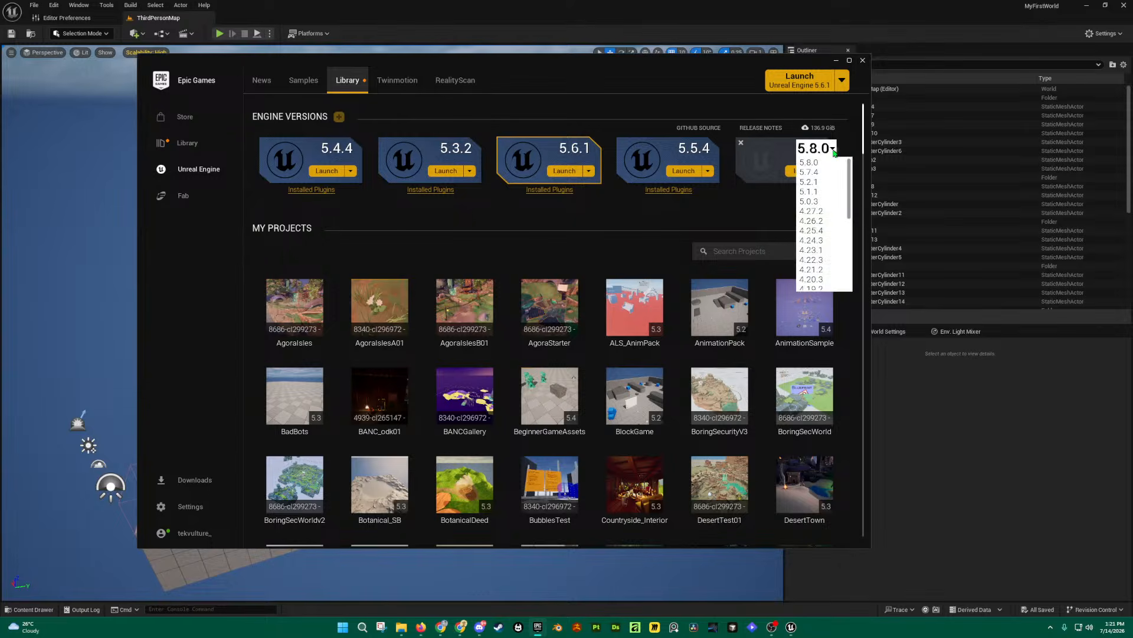
drag(850, 200, 857, 276)
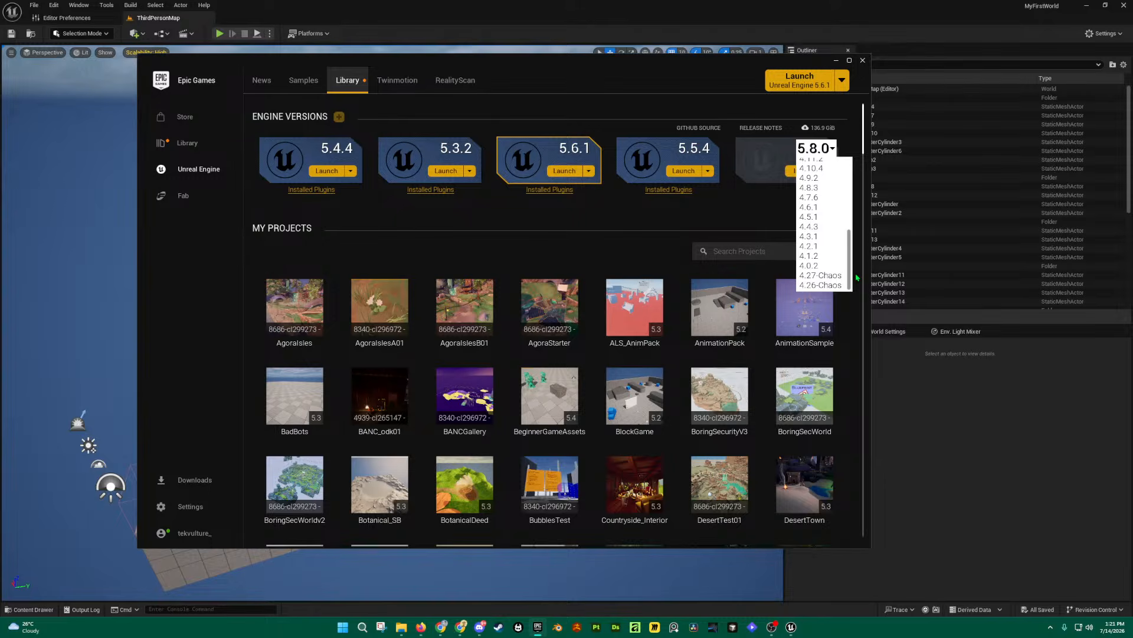
mouse_move(856, 277)
mouse_down()
mouse_move(851, 244)
mouse_move(851, 270)
mouse_move(852, 260)
mouse_up()
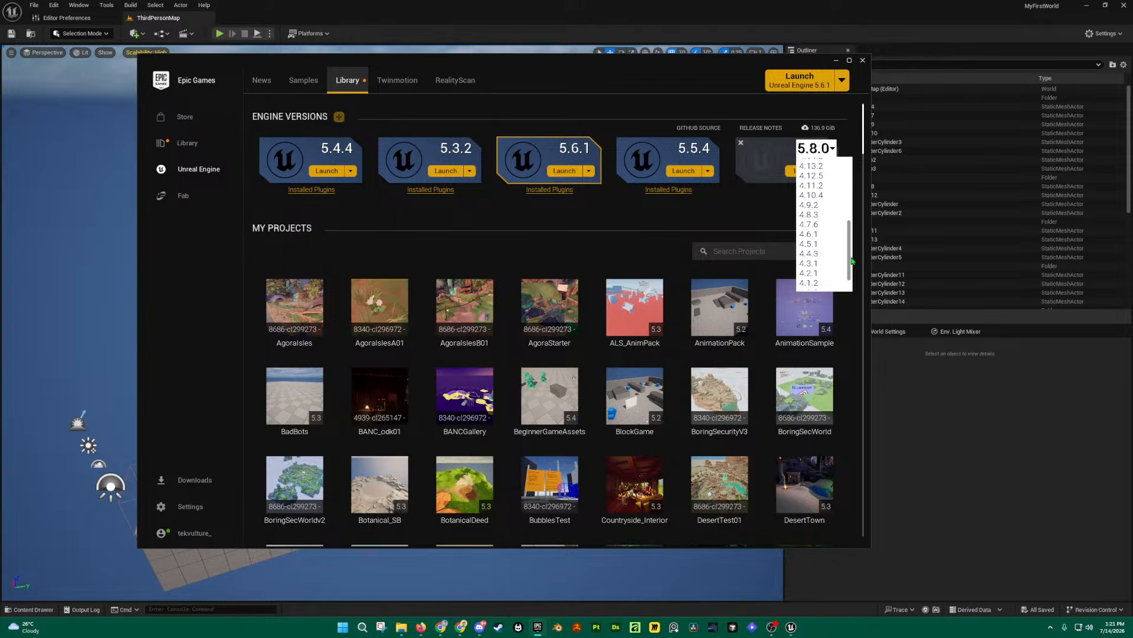
drag(852, 260, 860, 193)
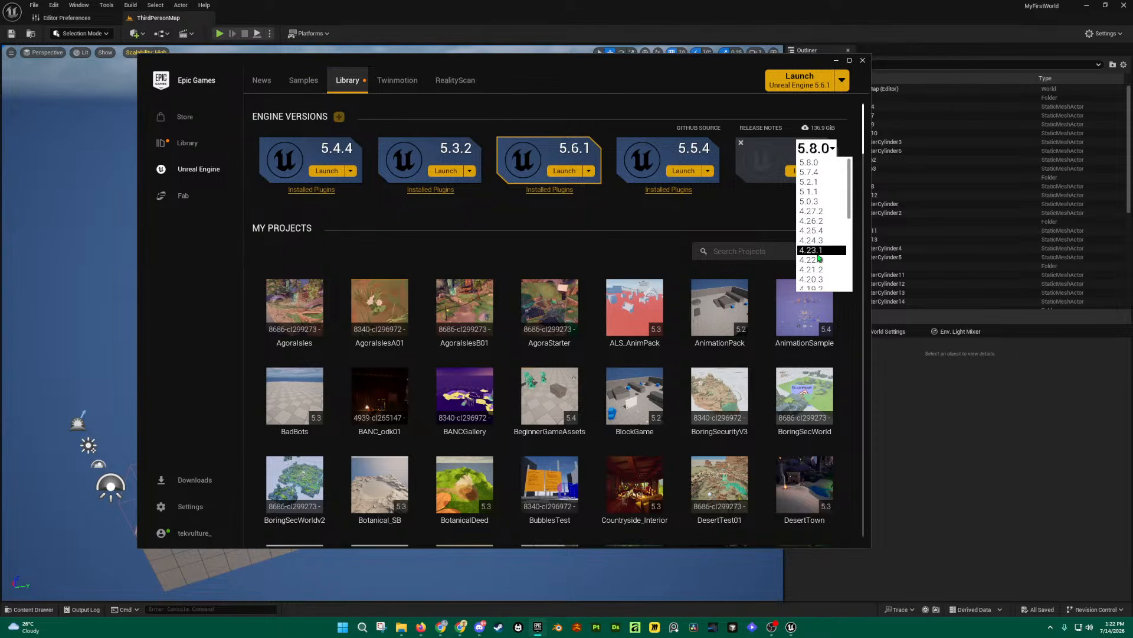
click(691, 218)
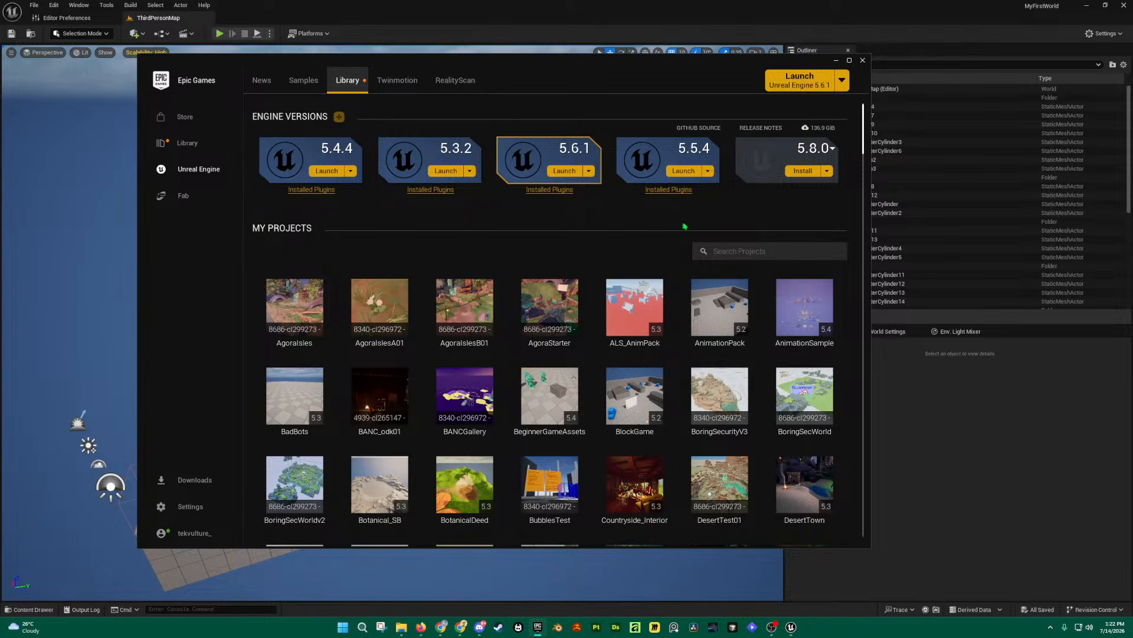
Step: Check the older releases offered for the new engine slot and choose version 5.8.0
click(833, 149)
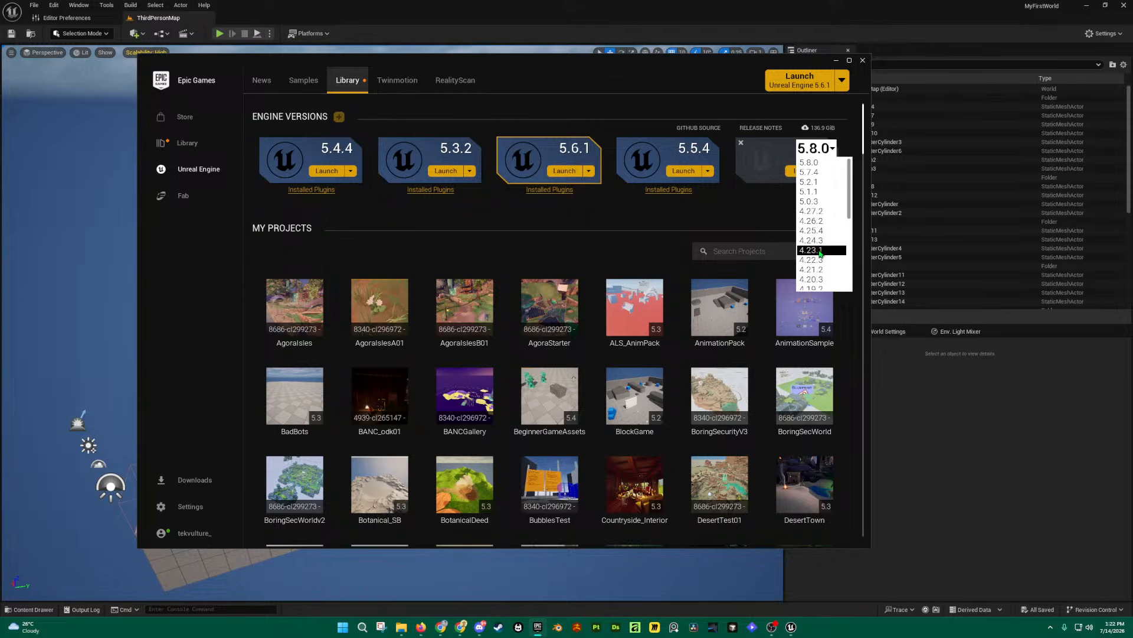
scroll(827, 244, down, 1)
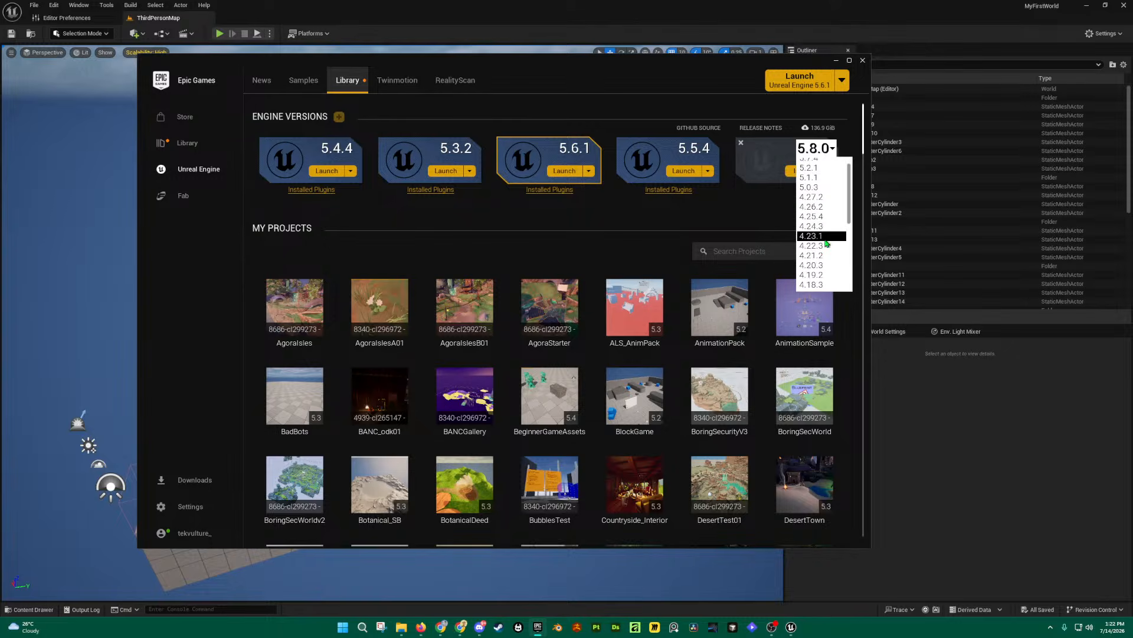
scroll(827, 243, down, 2)
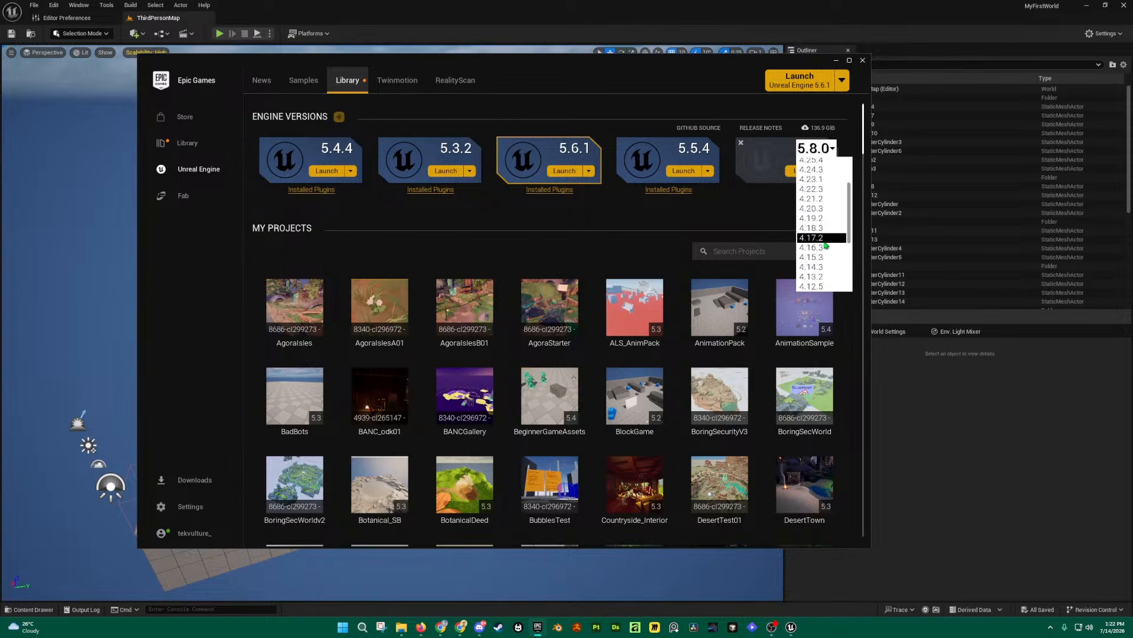
click(732, 217)
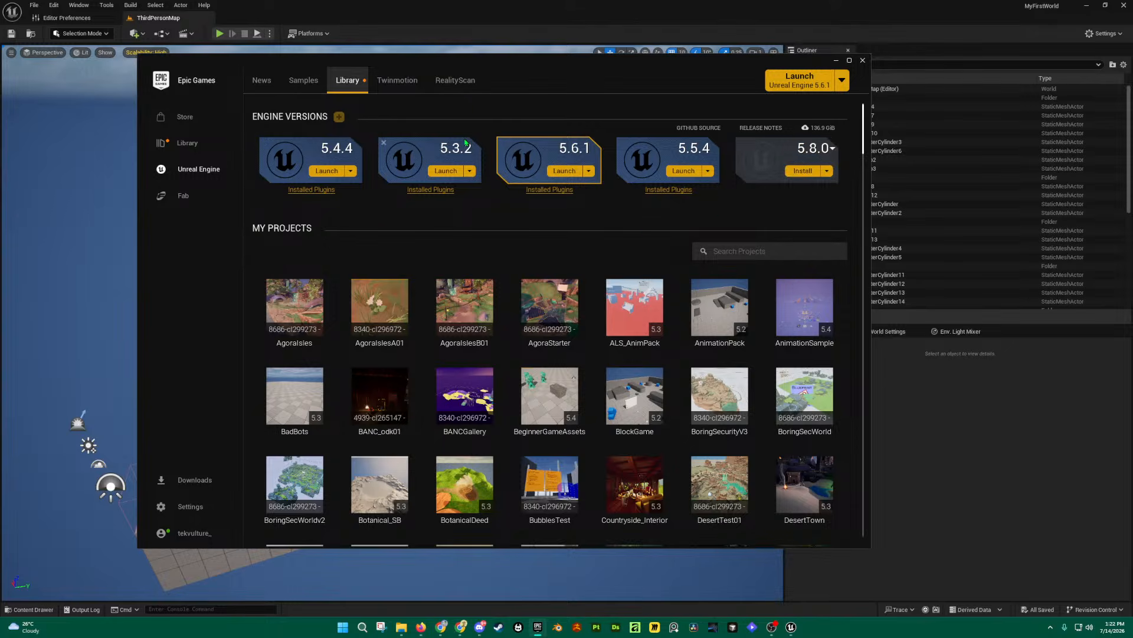
click(832, 149)
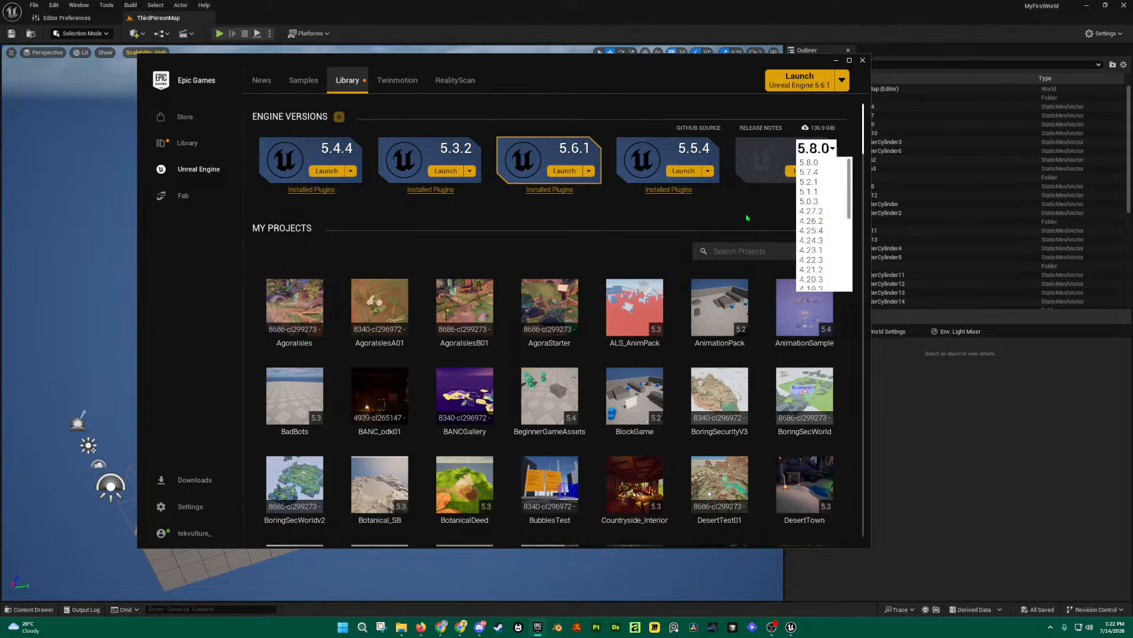
click(803, 168)
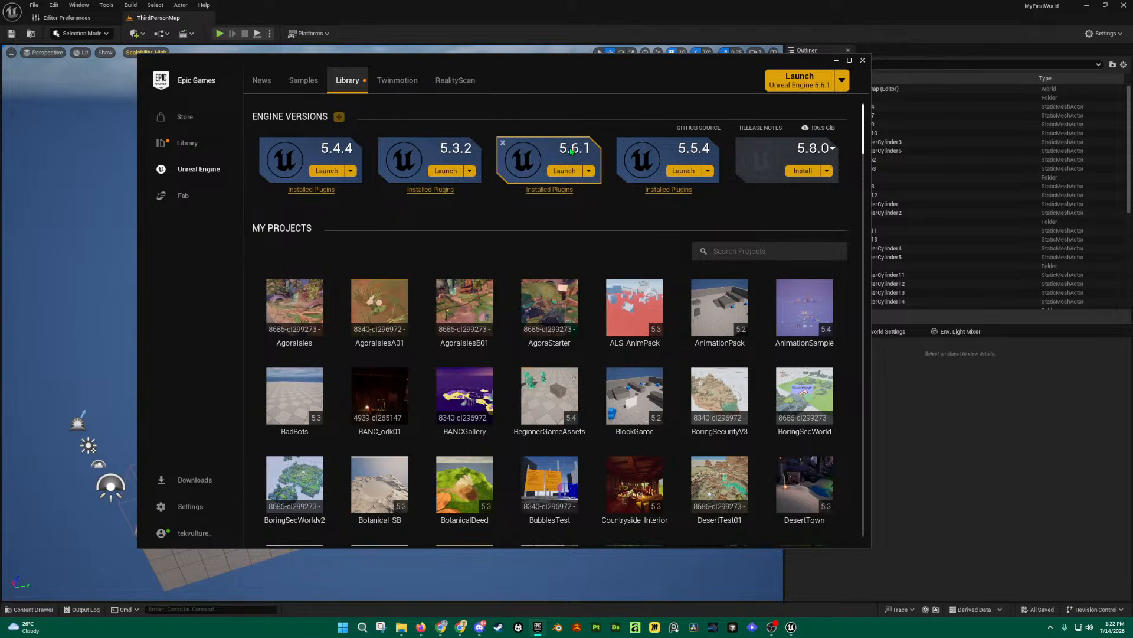
Step: Check the management options offered for the installed engine versions 5.5.4 and 5.6.1
click(709, 171)
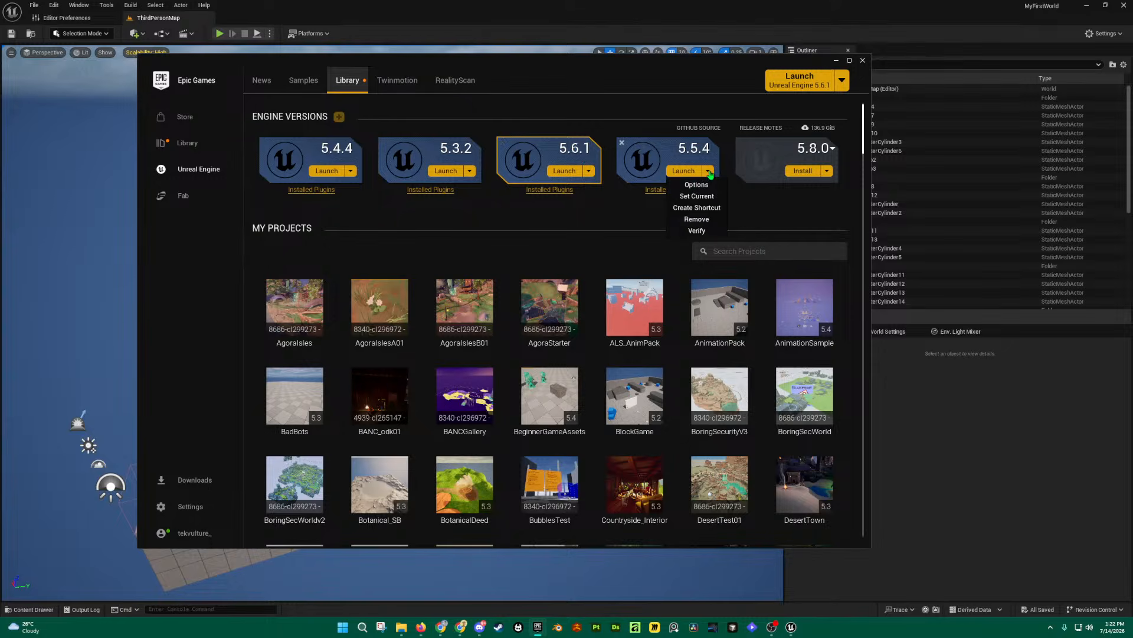
click(589, 171)
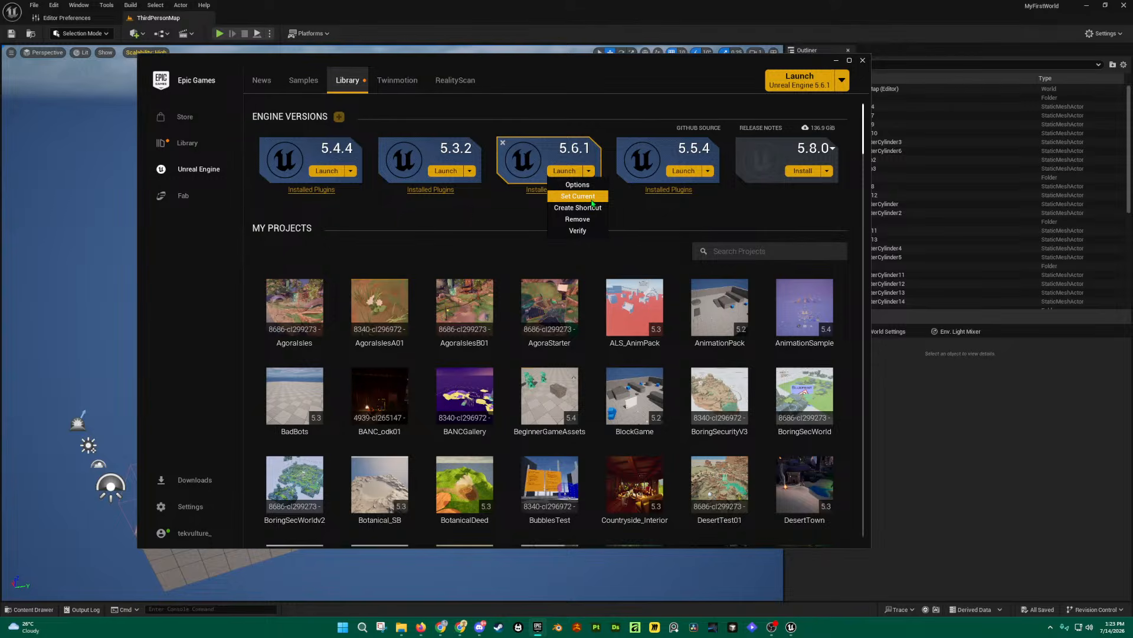
click(587, 125)
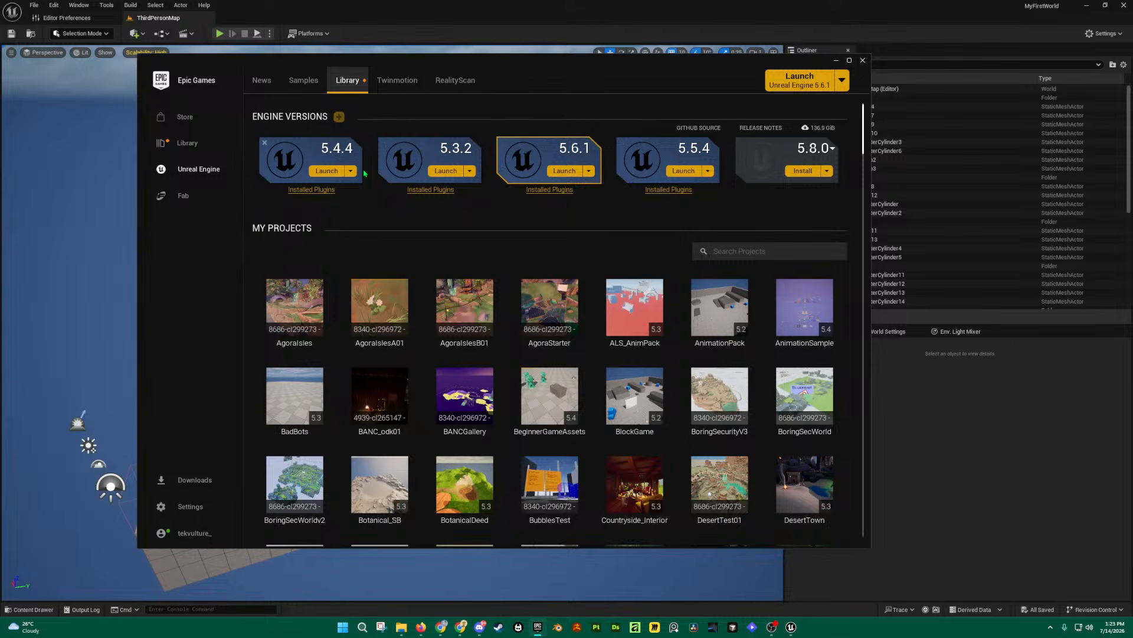
click(709, 171)
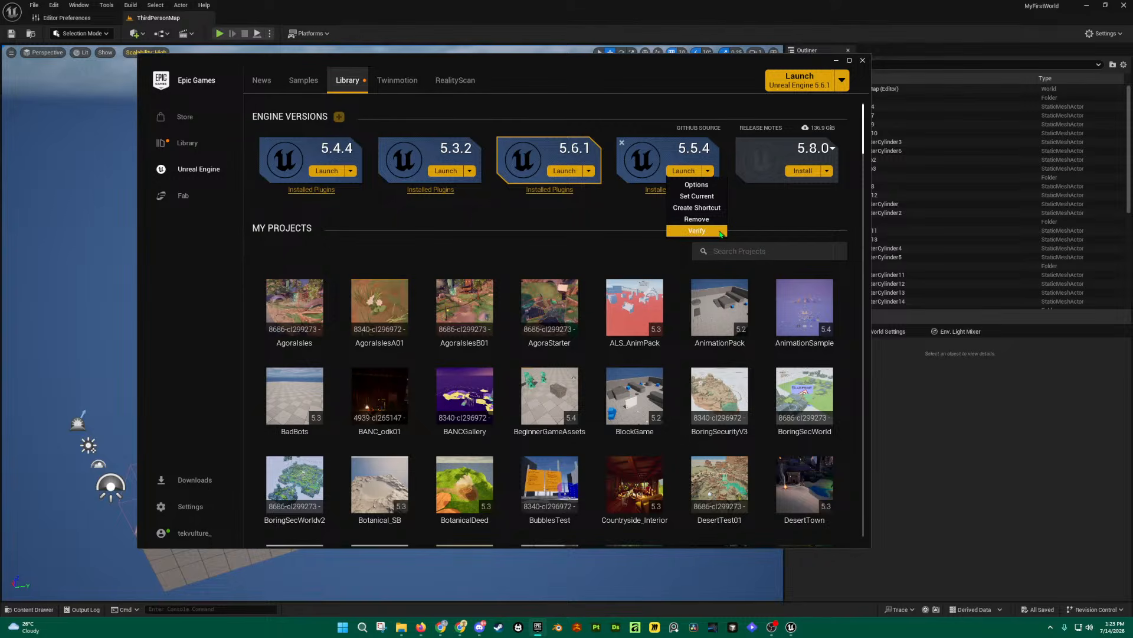
click(603, 222)
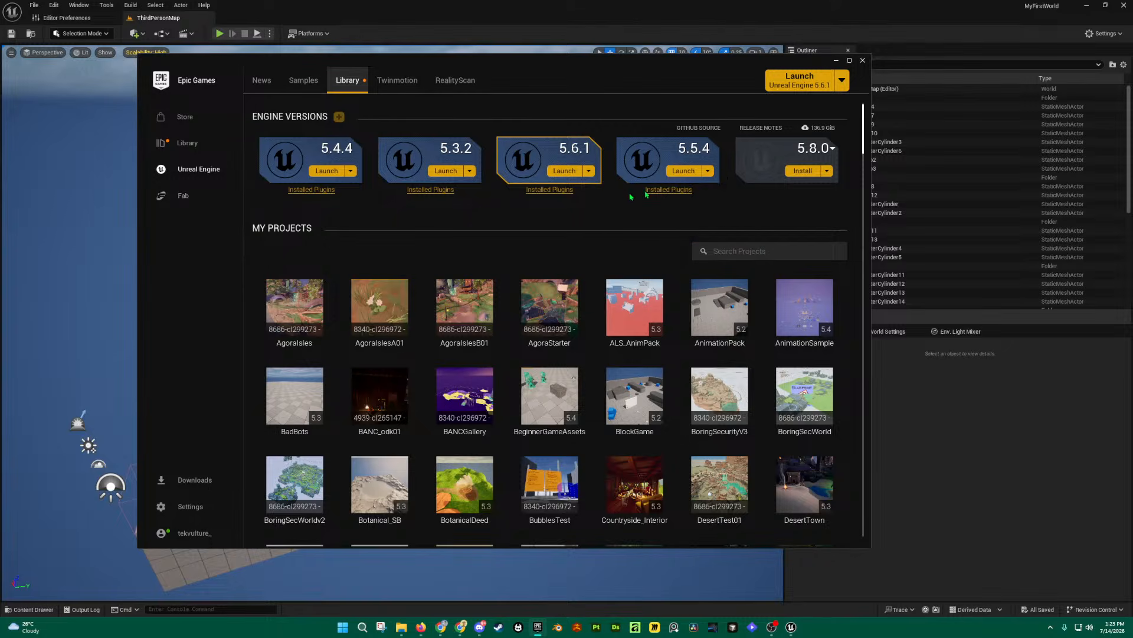
Step: Switch to the Fab marketplace and view the featured seller So Stylized and the owned assets library
click(184, 195)
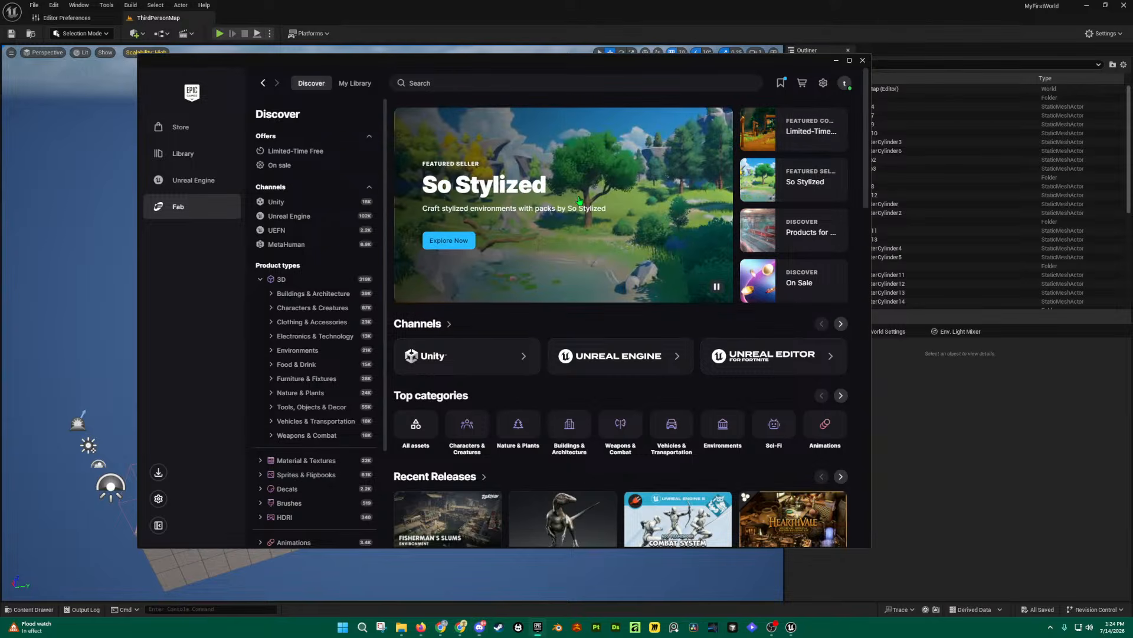
click(580, 201)
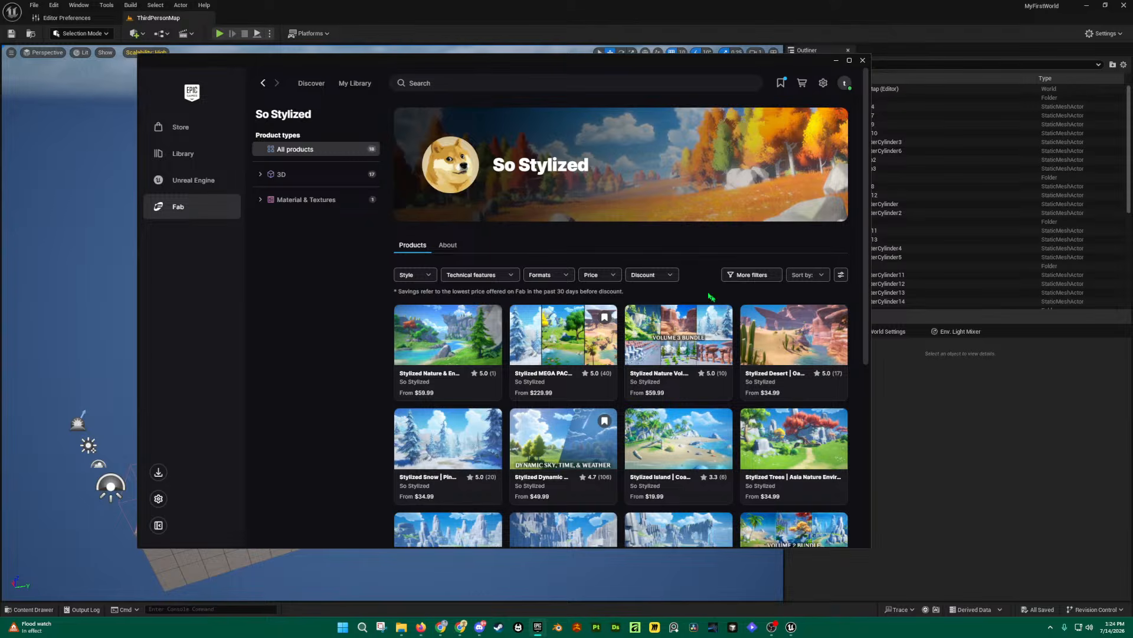
click(354, 84)
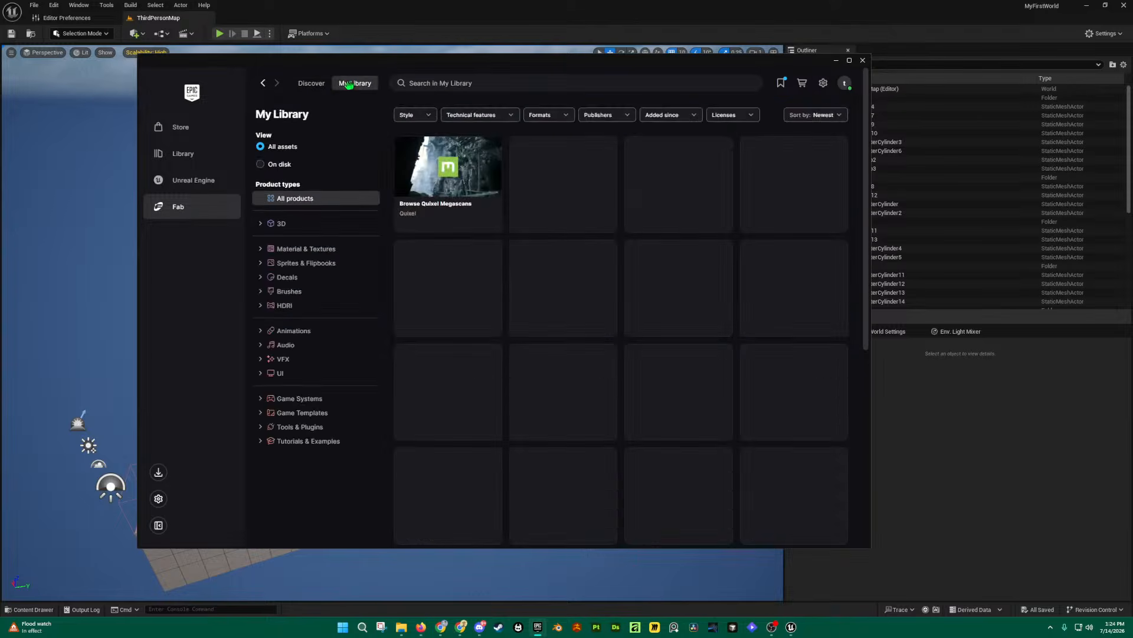
Step: View Fab's Limited-Time Free offers and look over the Stylized Village listing, closing it when done
click(311, 83)
click(443, 243)
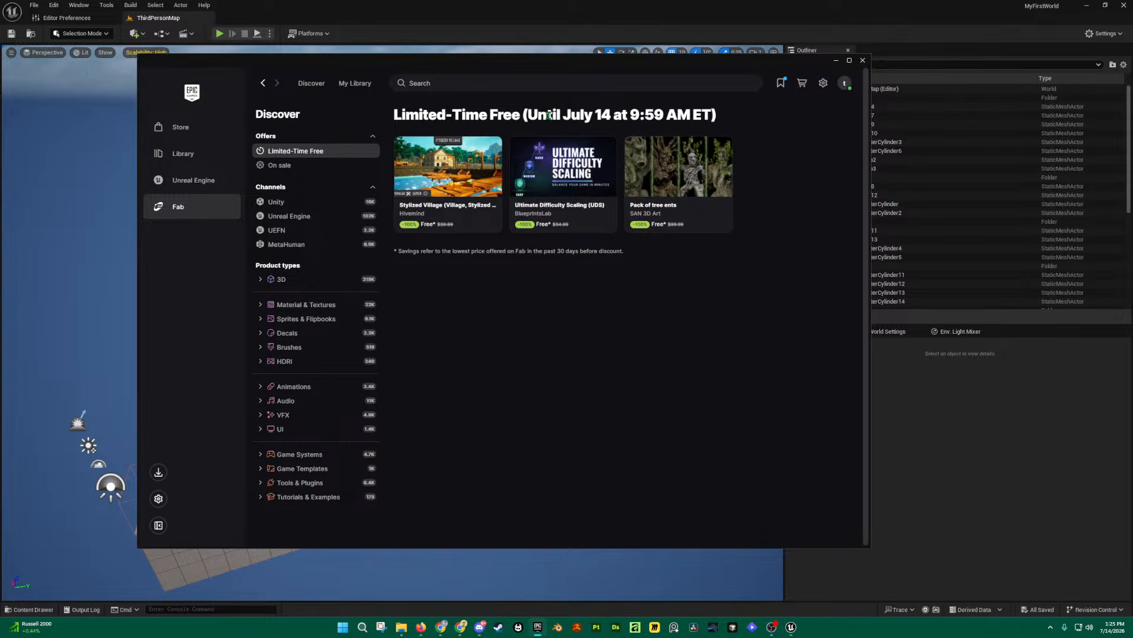
drag(548, 114, 707, 114)
click(707, 116)
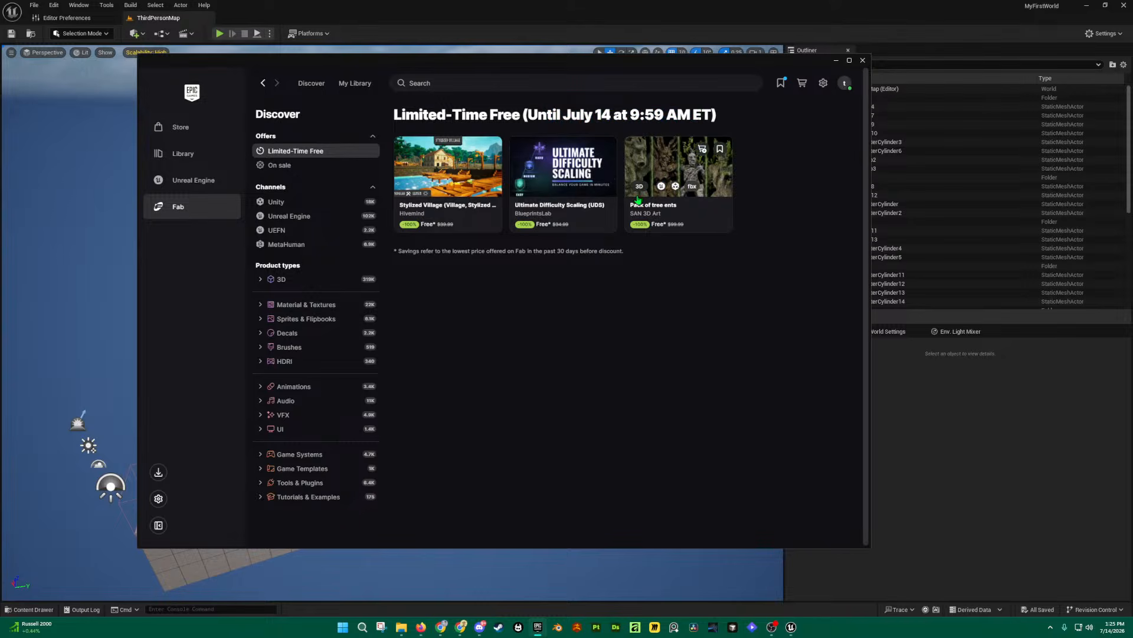
click(466, 224)
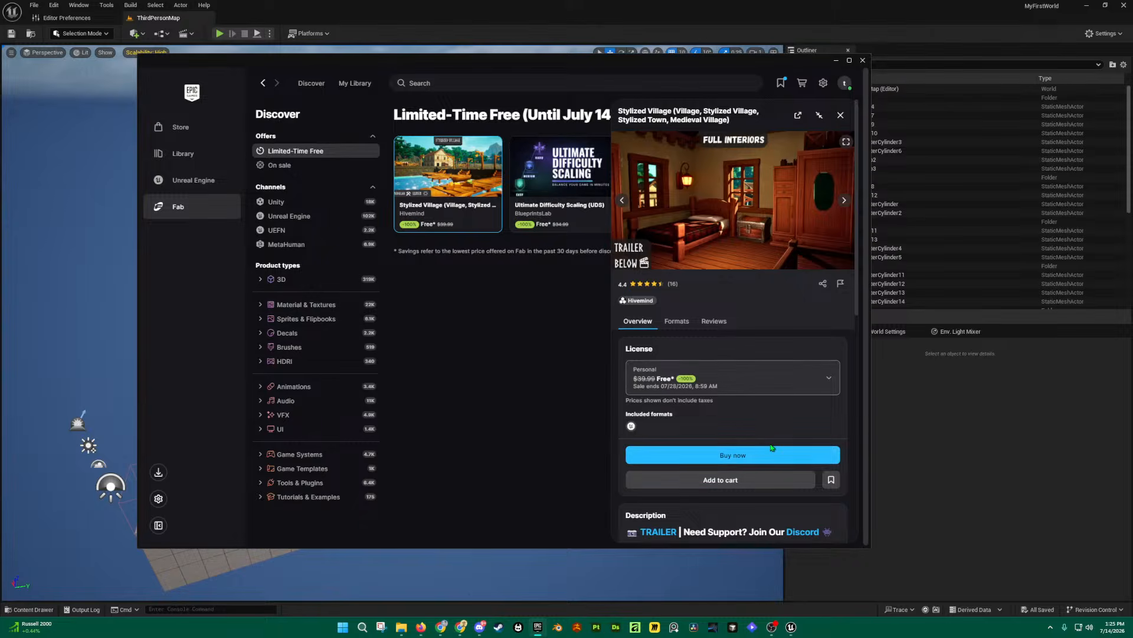
click(843, 119)
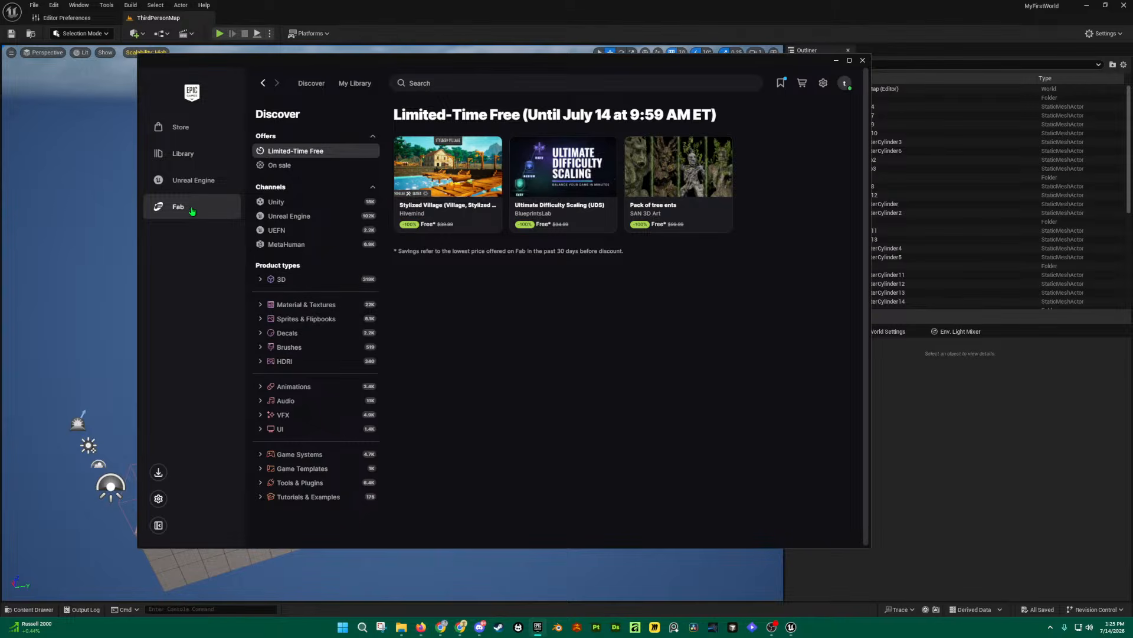
Step: Return to Fab's Discover page, then reposition and enlarge the launcher window
click(307, 83)
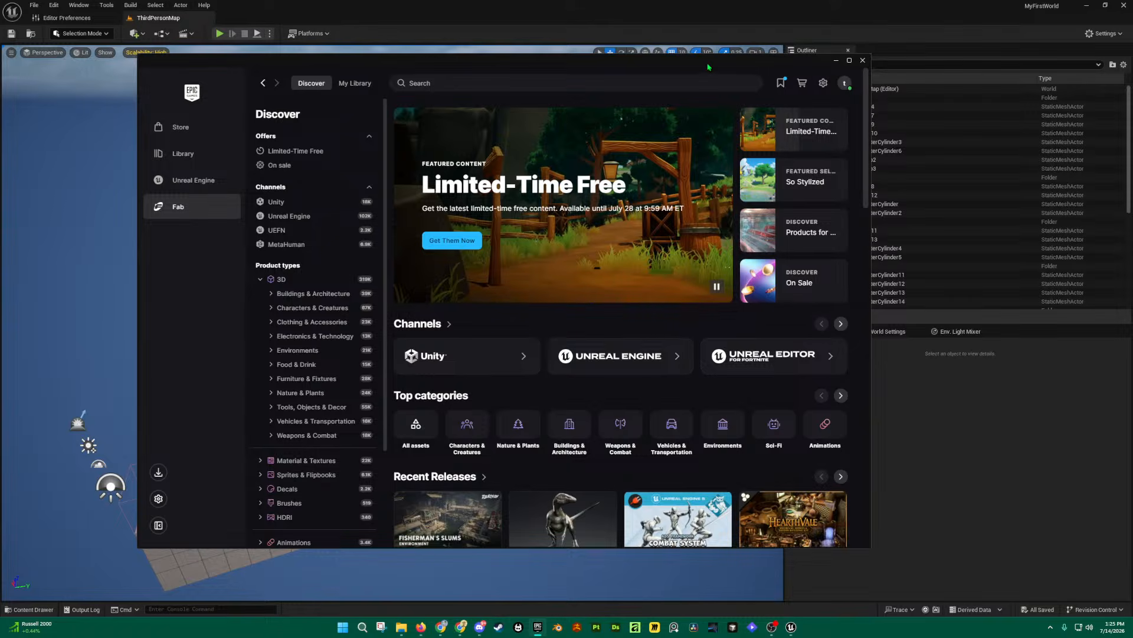
drag(708, 67, 726, 61)
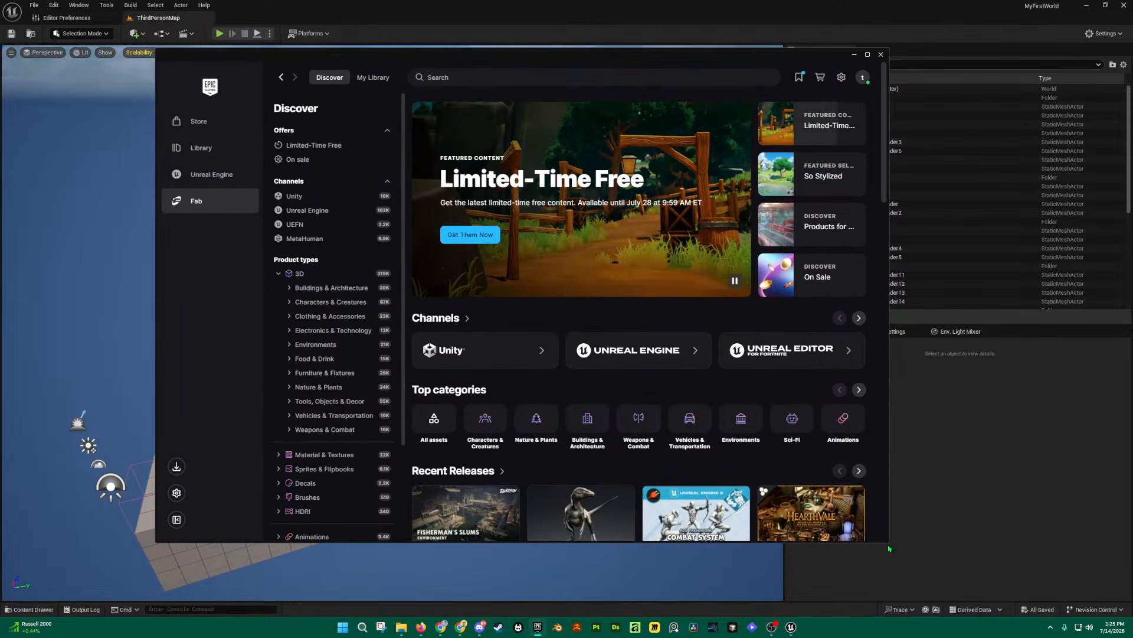
drag(889, 542, 943, 578)
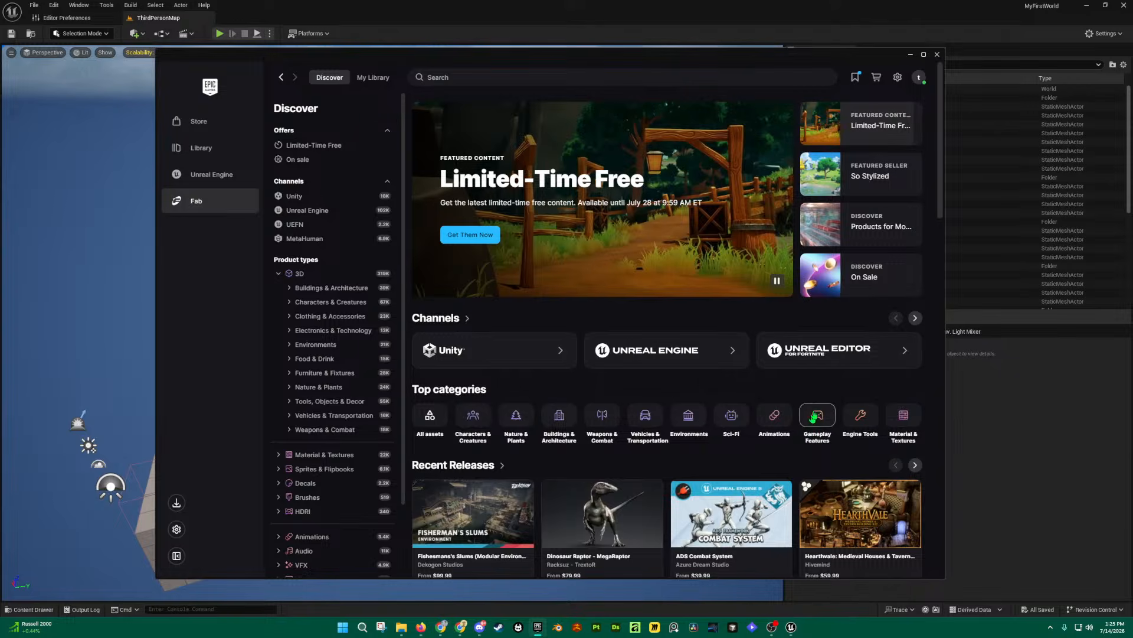
Step: Look through the Discover page's recent releases, sale items, limited-time free assets and featured sellers
scroll(531, 314, down, 1)
scroll(531, 315, down, 3)
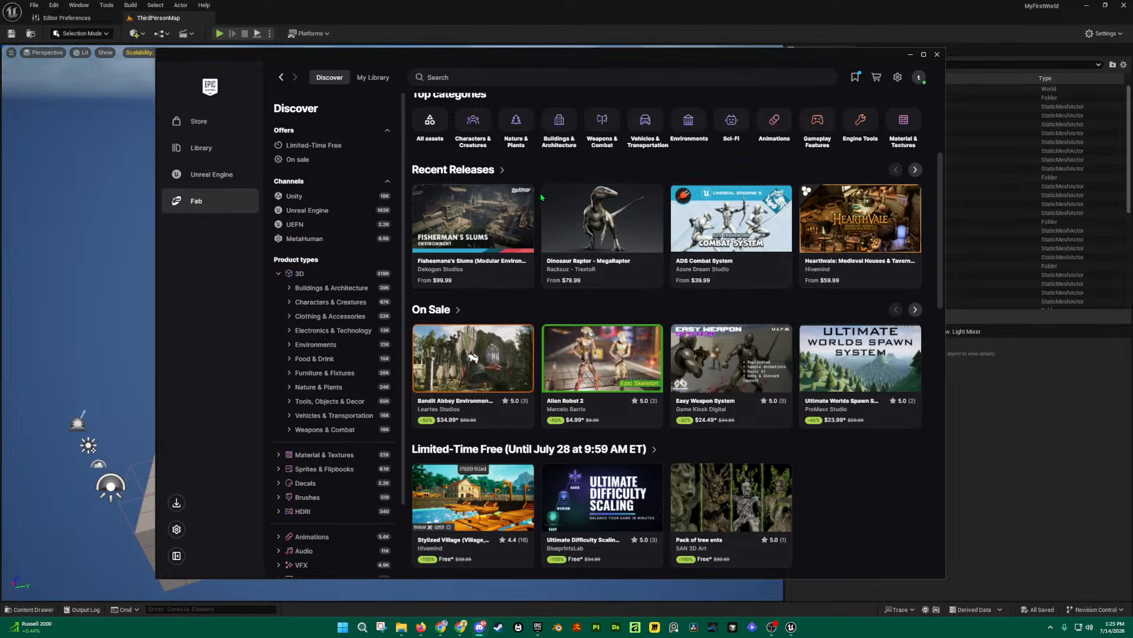
scroll(556, 238, down, 1)
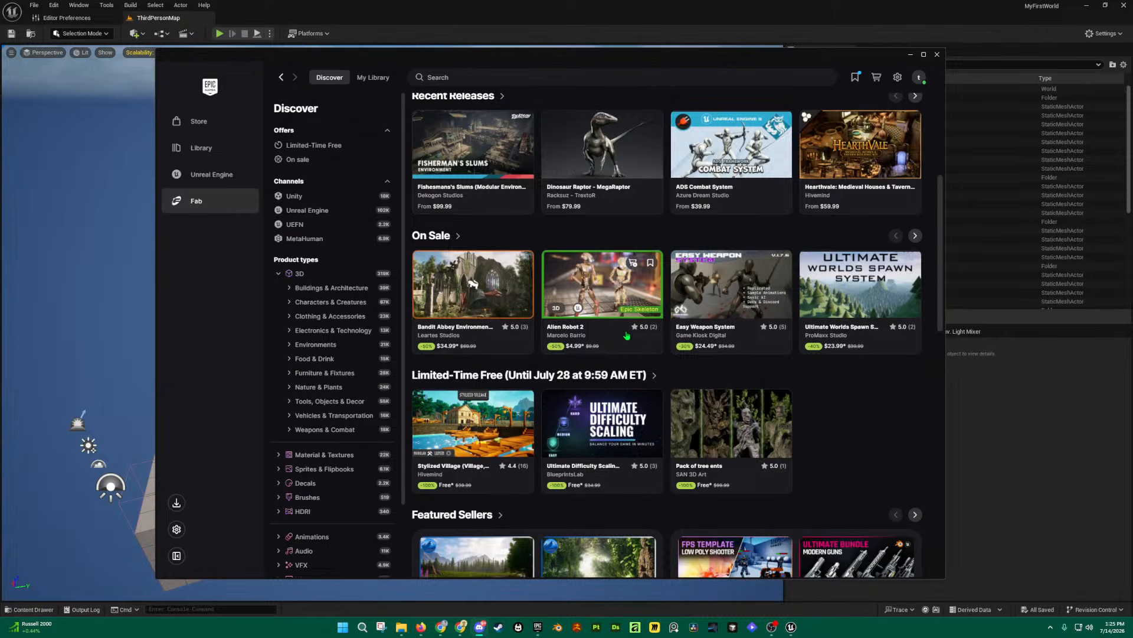
scroll(627, 338, down, 1)
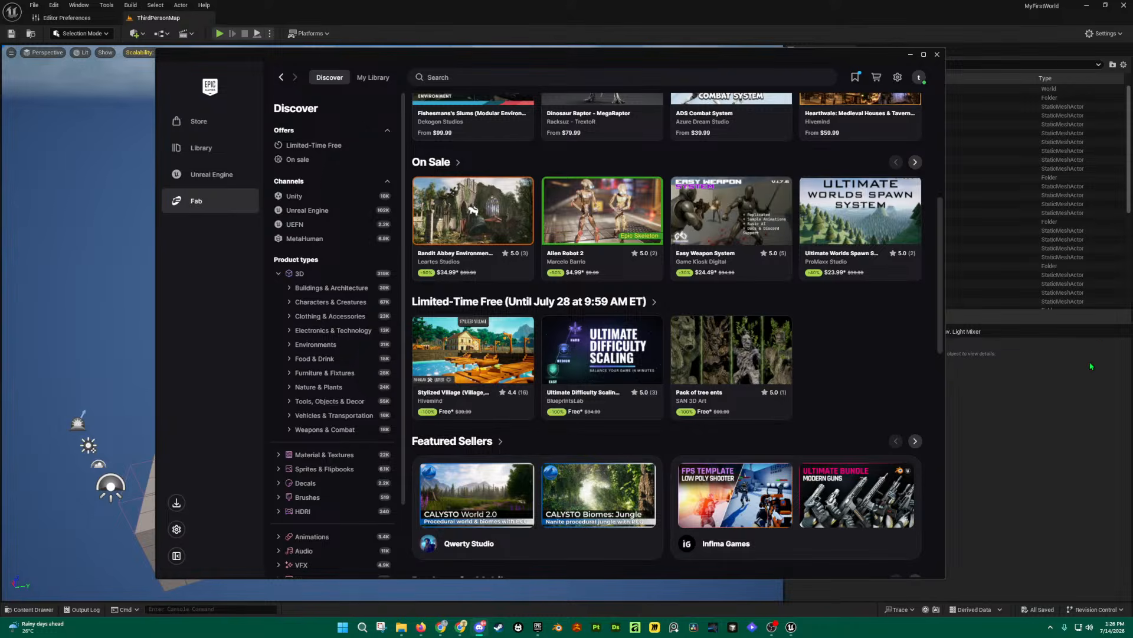
scroll(762, 331, down, 2)
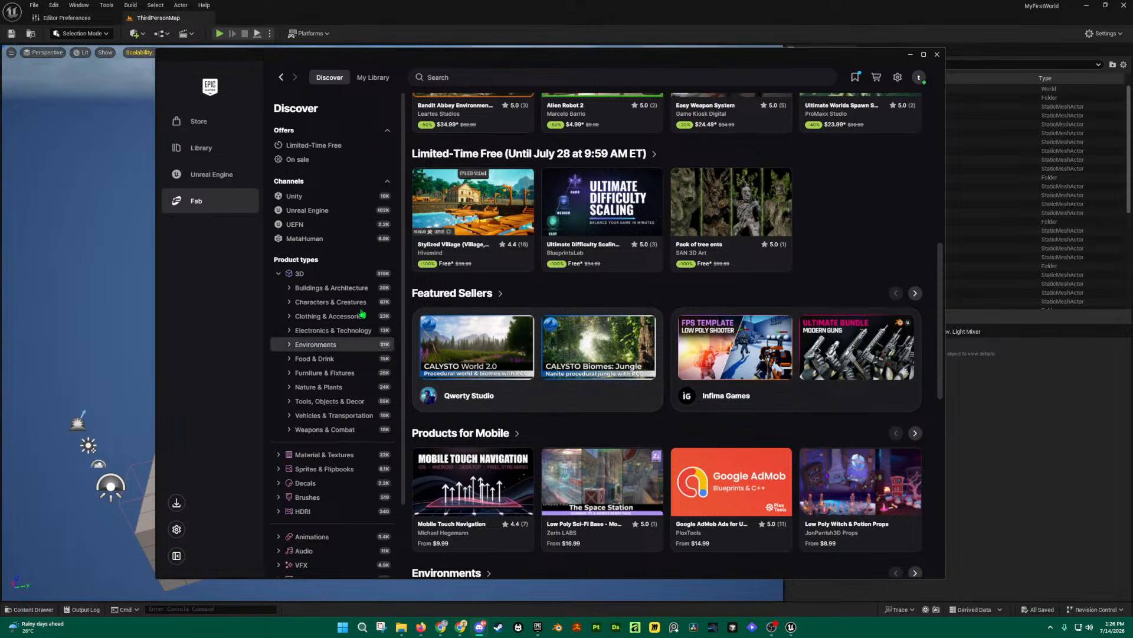
Step: Browse the 3D assets in the Characters & Creatures category
scroll(311, 277, down, 1)
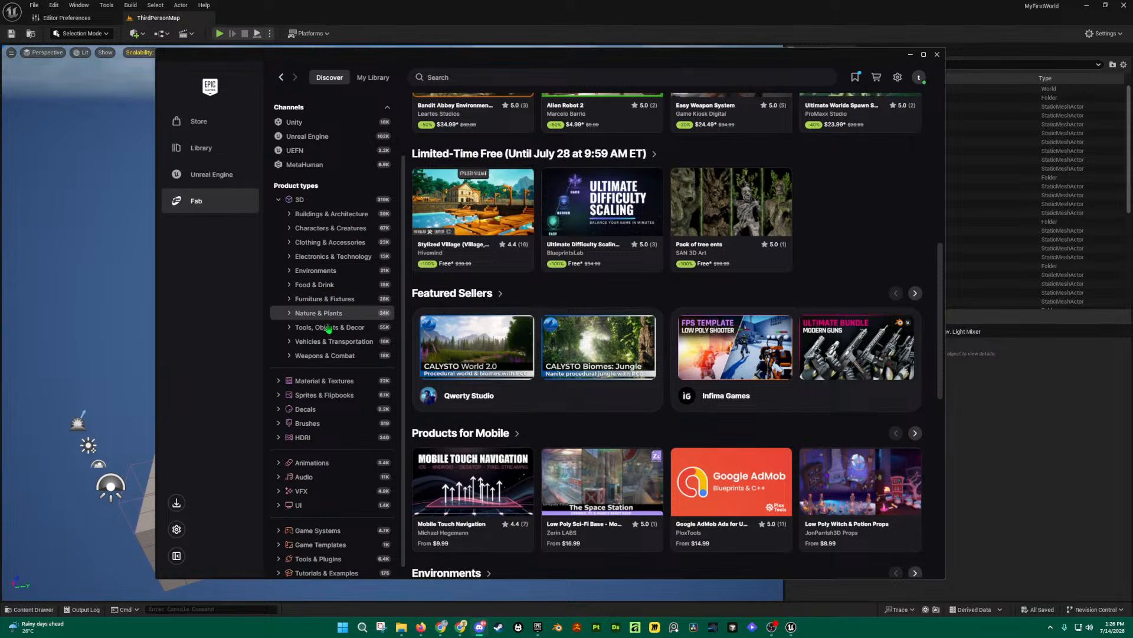
click(333, 228)
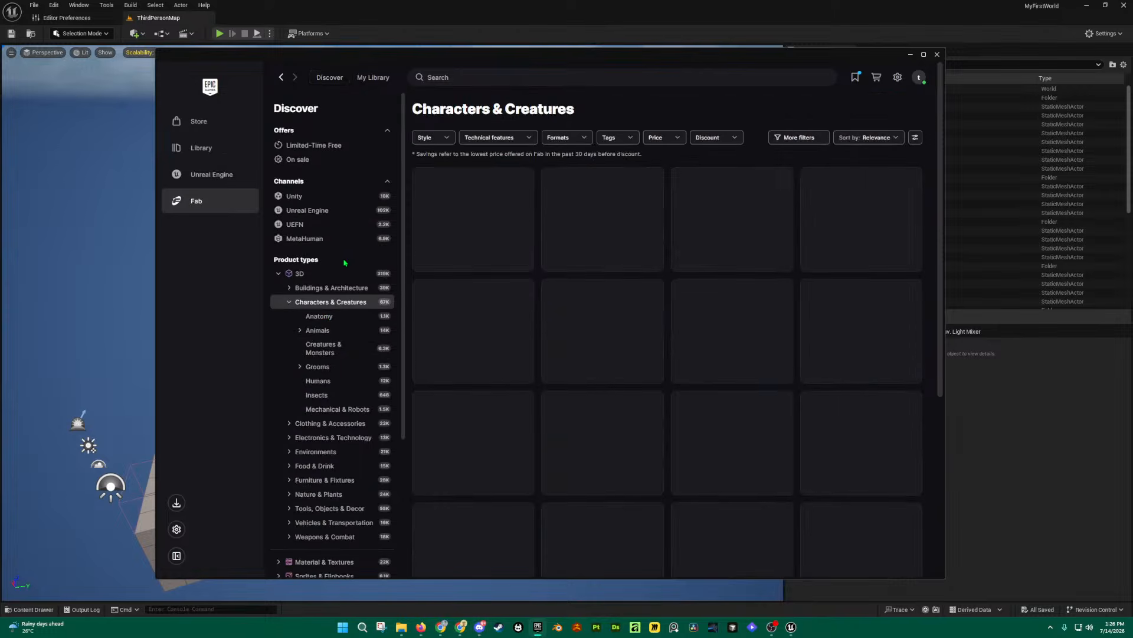
scroll(725, 280, down, 5)
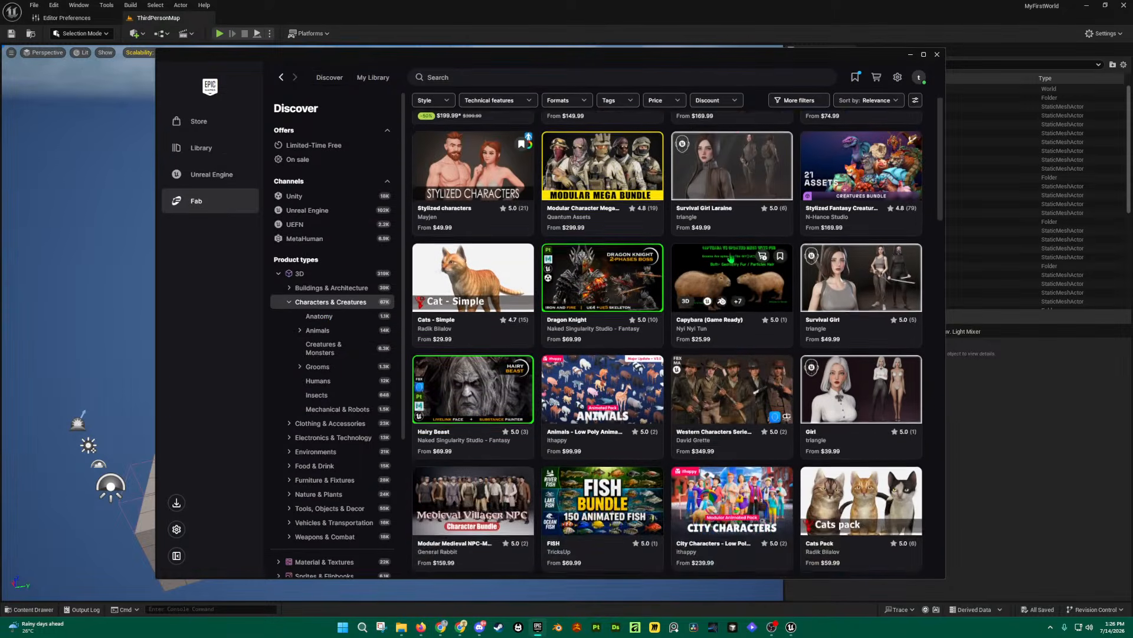
scroll(725, 280, down, 4)
scroll(725, 280, up, 9)
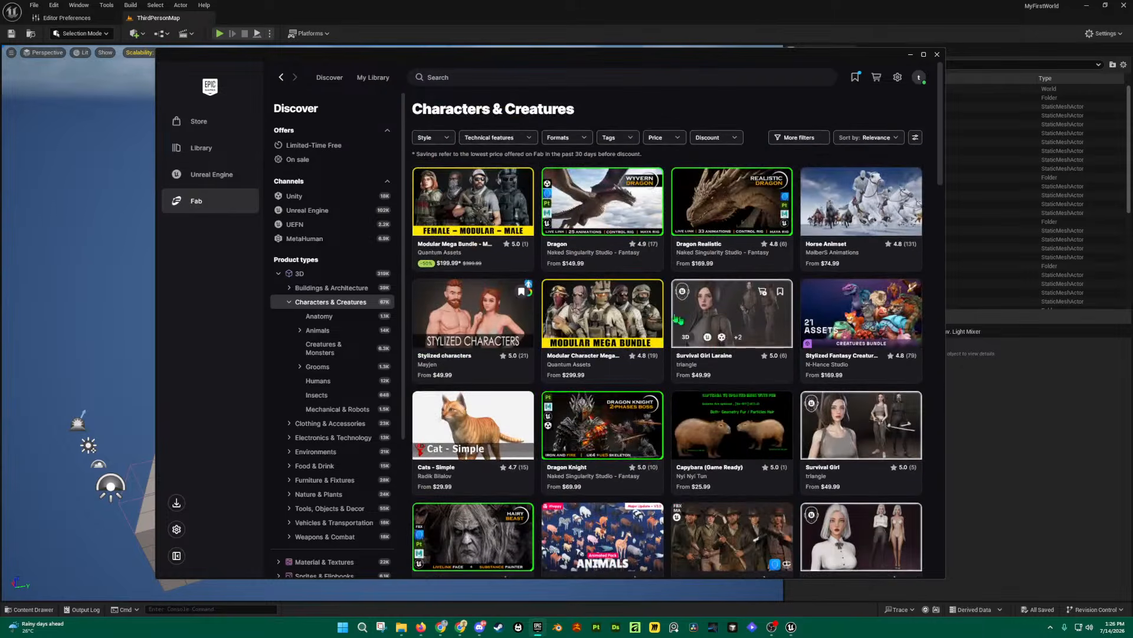
Step: Browse the 3D assets in the Clothing & Accessories category
click(328, 423)
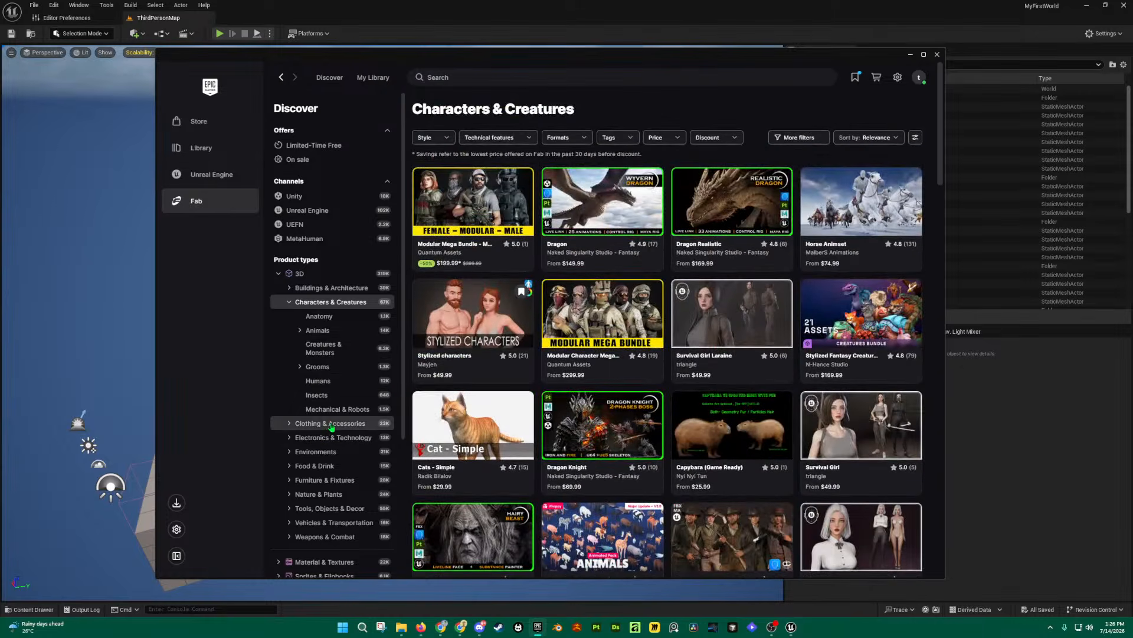
scroll(723, 354, down, 8)
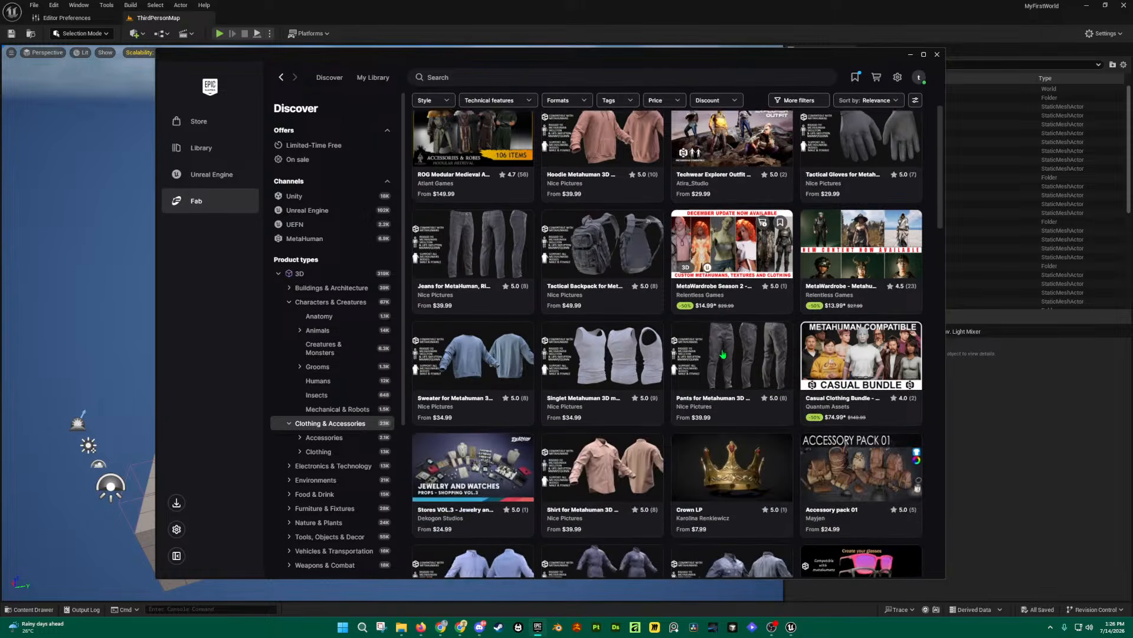
scroll(367, 462, down, 2)
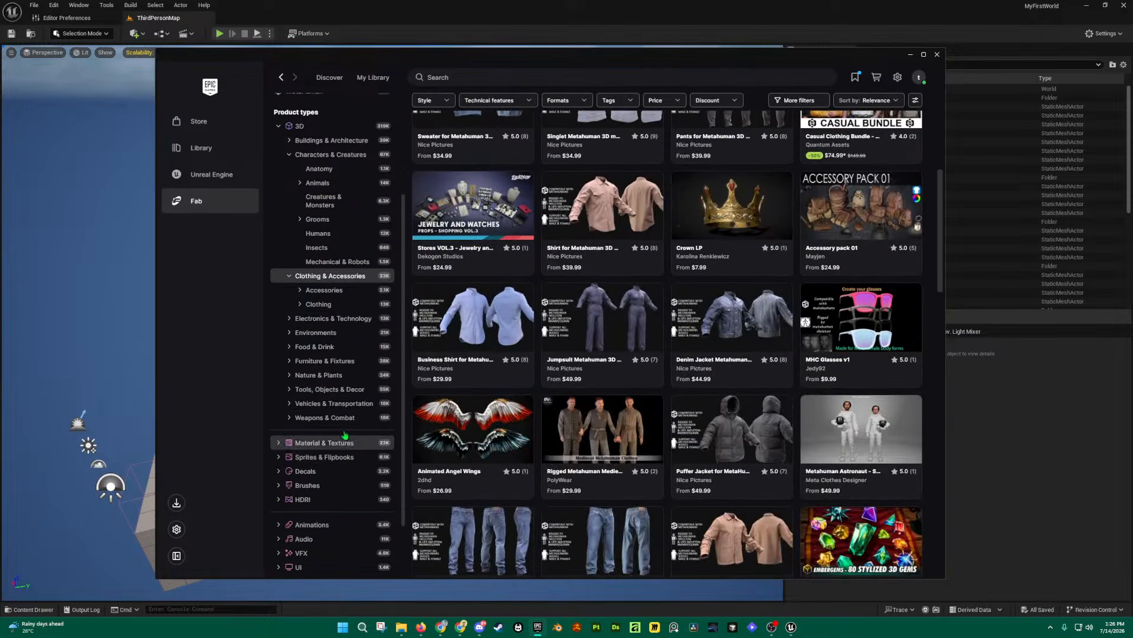
Step: Browse the 3D asset packs in the Environments category
click(325, 337)
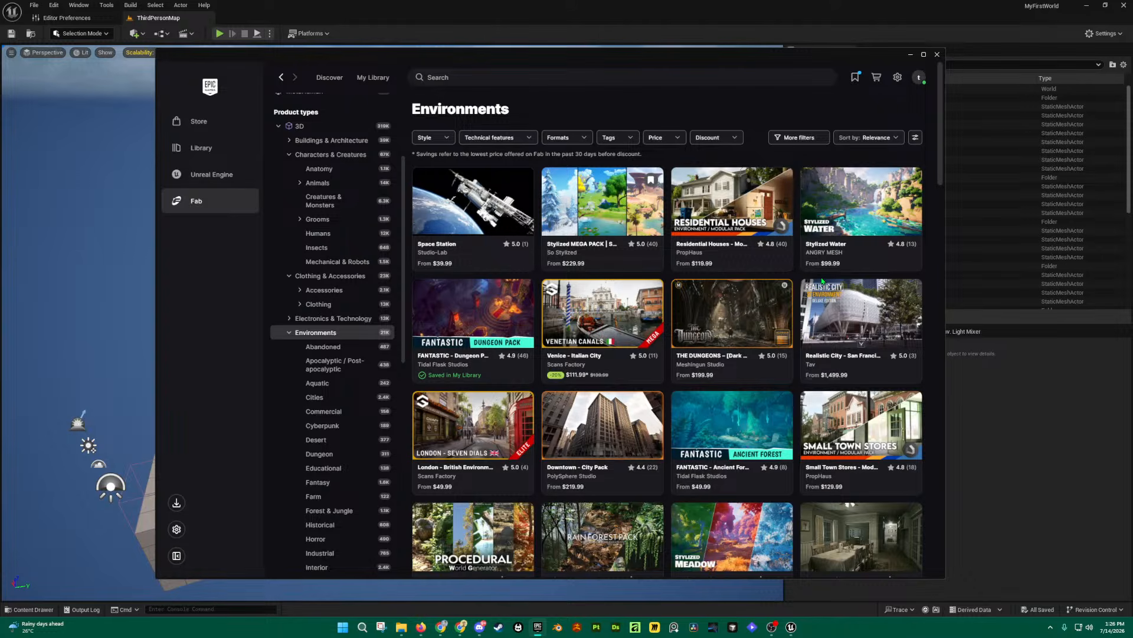
scroll(809, 280, down, 4)
scroll(822, 293, down, 4)
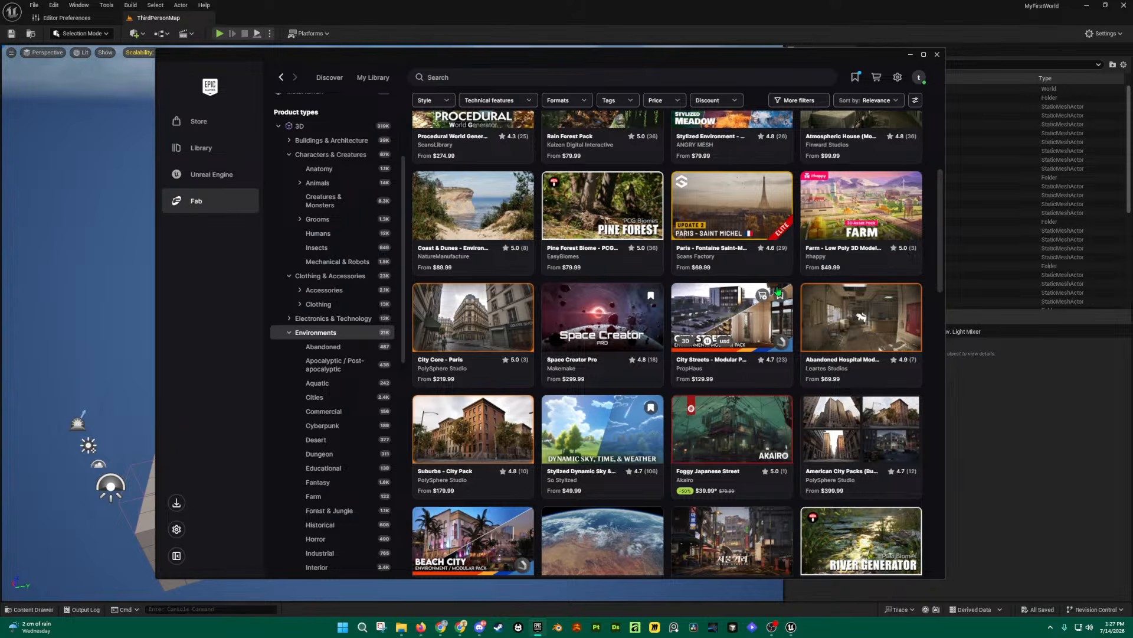
scroll(833, 336, up, 4)
scroll(833, 336, up, 4)
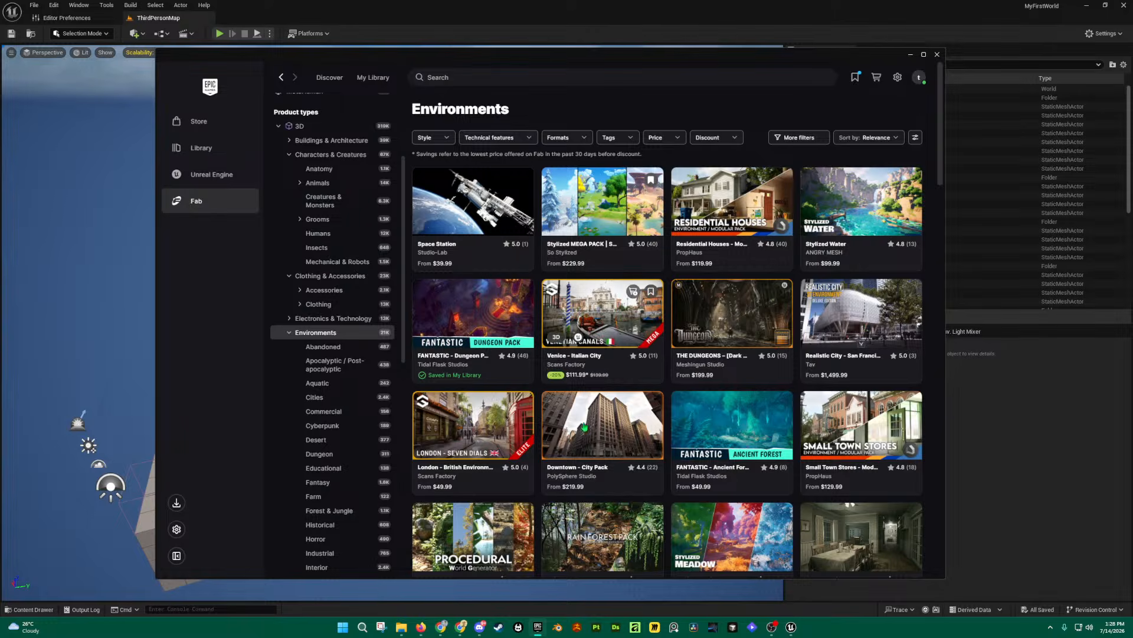
Step: View the FANTASTIC - Dungeon Pack listing, check its format choices and the option to add it to a project, and close it
click(498, 312)
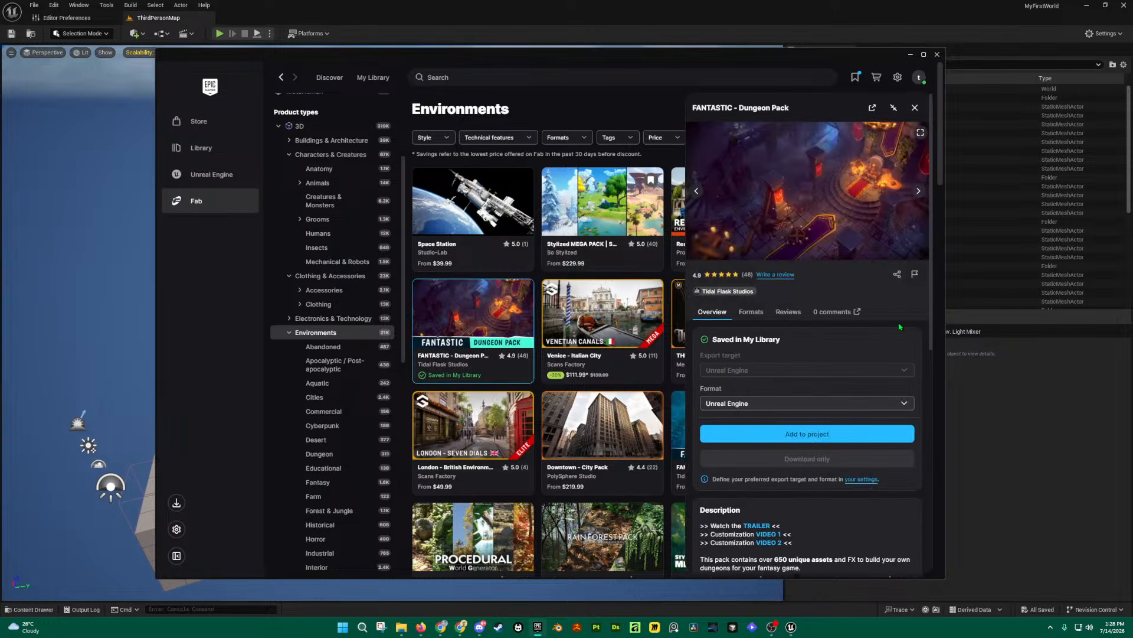
click(907, 405)
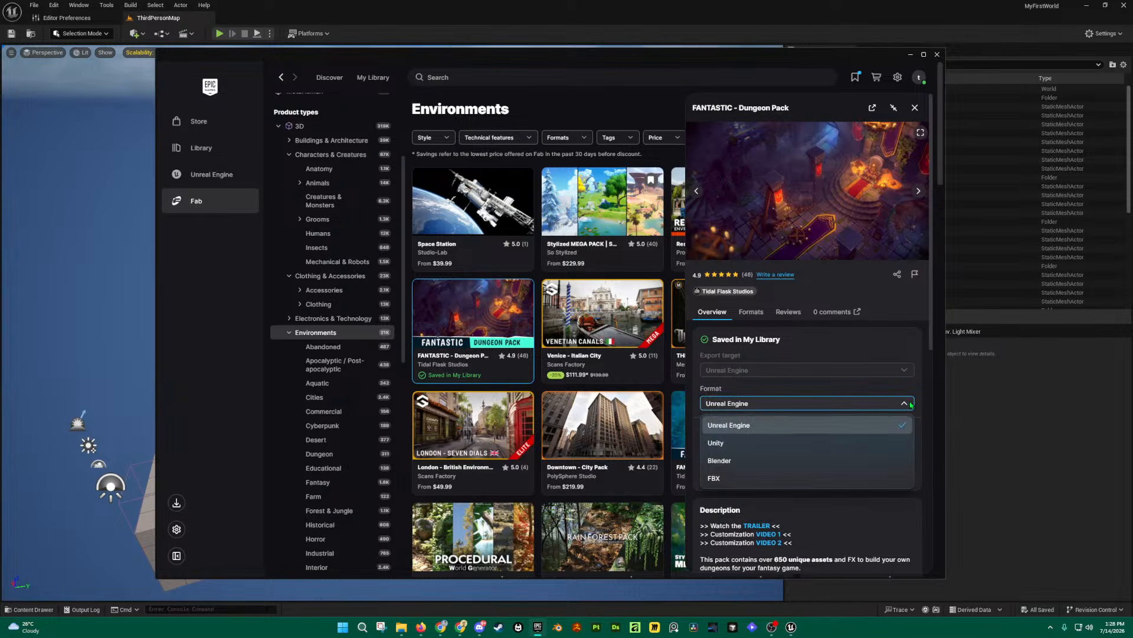
click(902, 391)
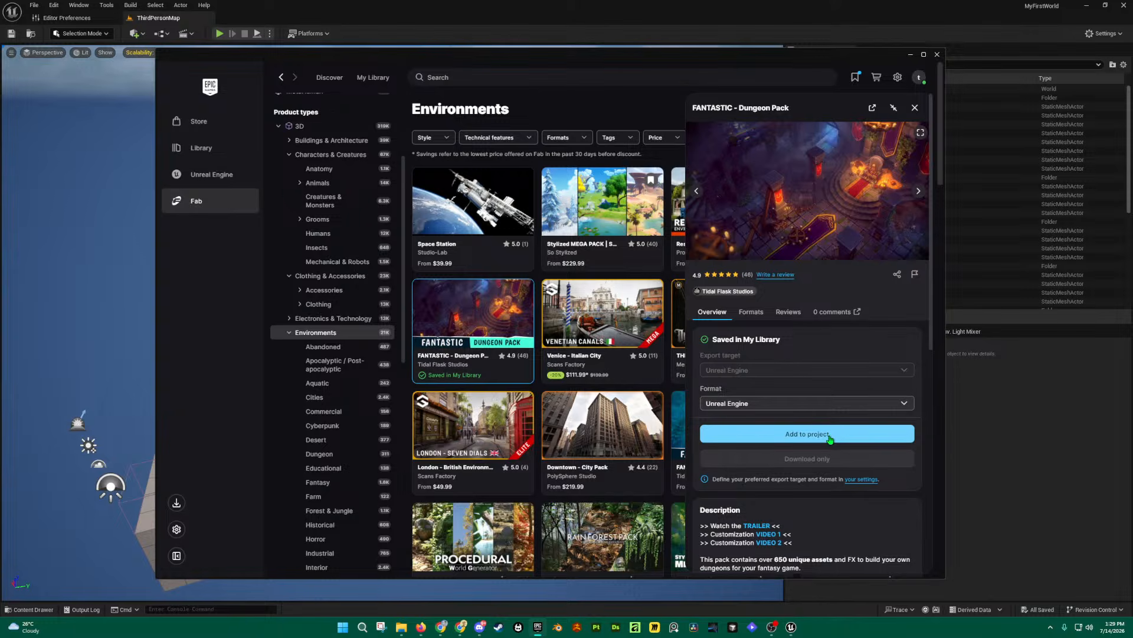
click(783, 438)
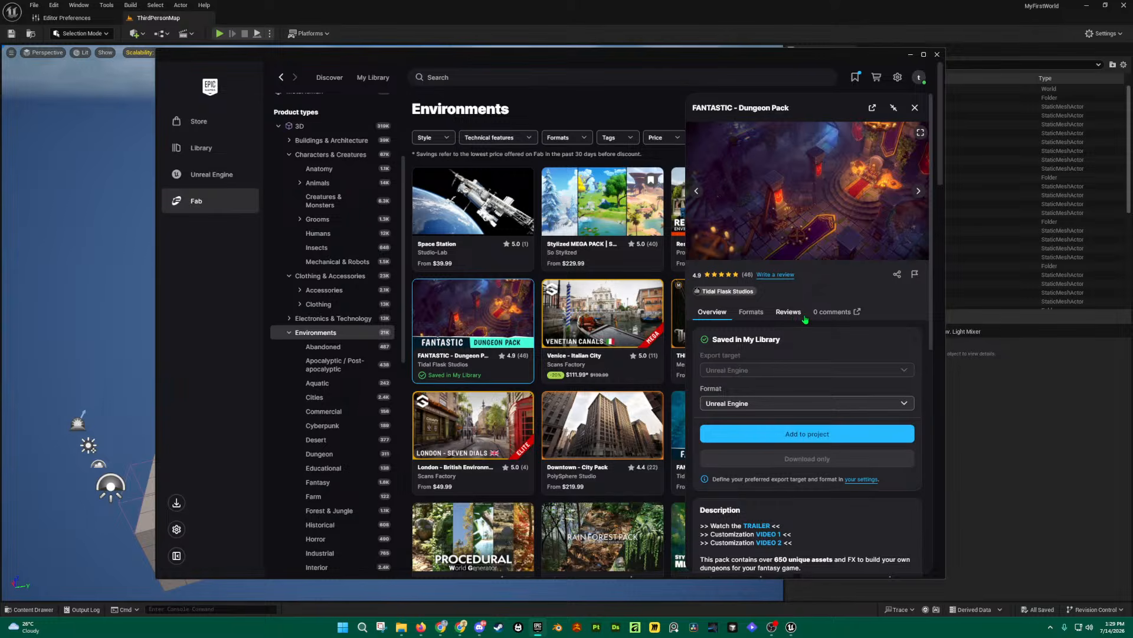
mouse_move(652, 296)
click(833, 441)
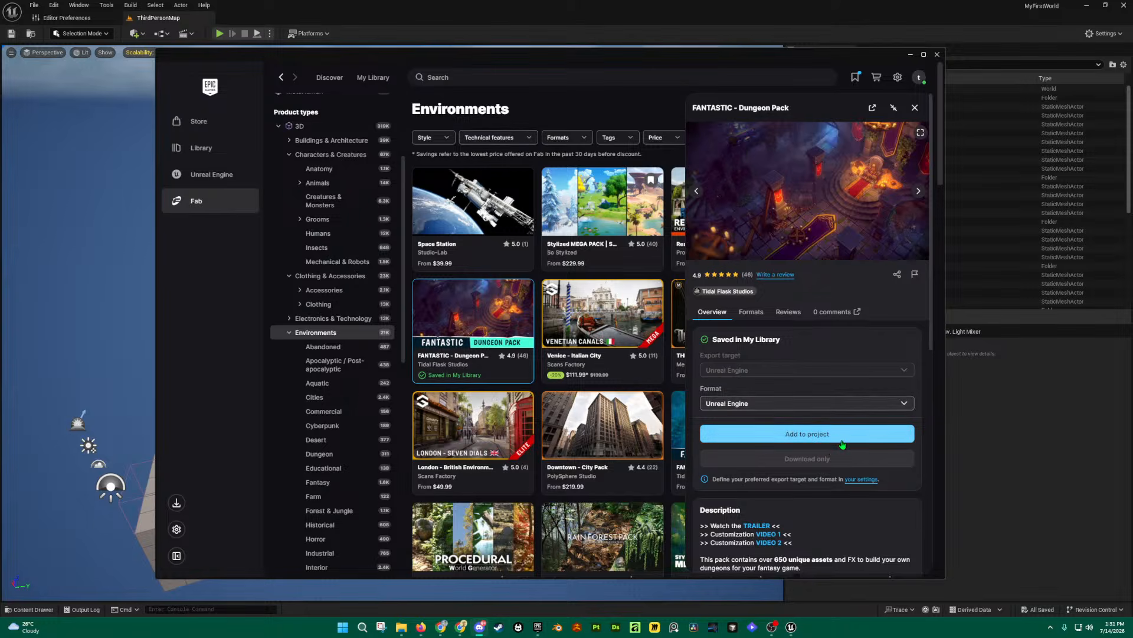
click(915, 108)
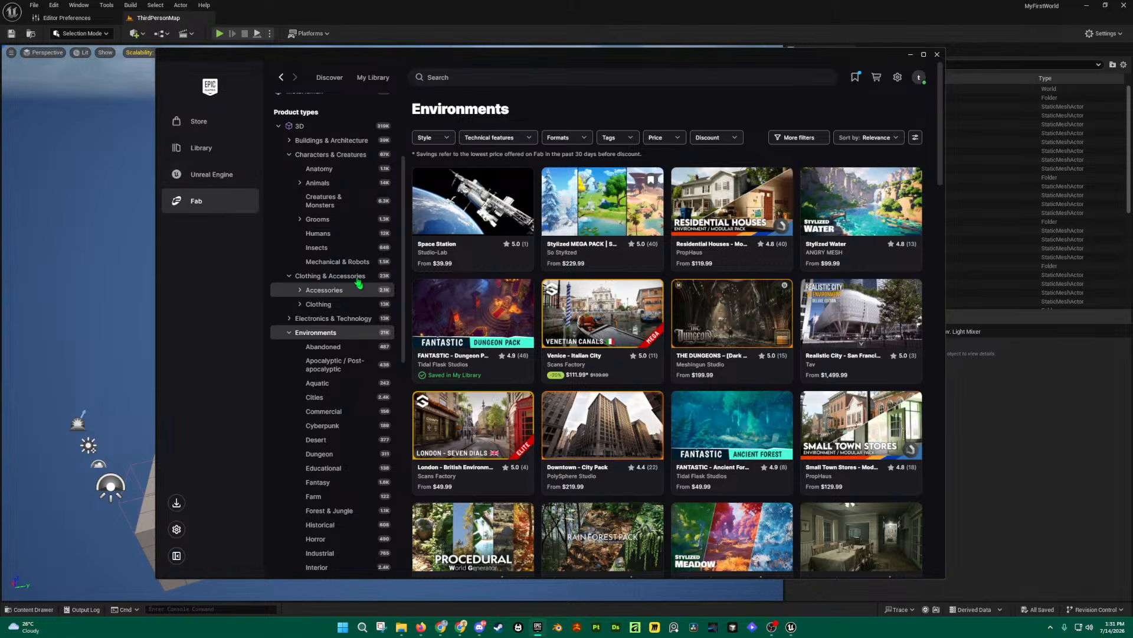
Step: View the owned assets in Fab's My Library and in the Fab Library section of the Unreal Engine library
scroll(358, 284, up, 3)
click(380, 79)
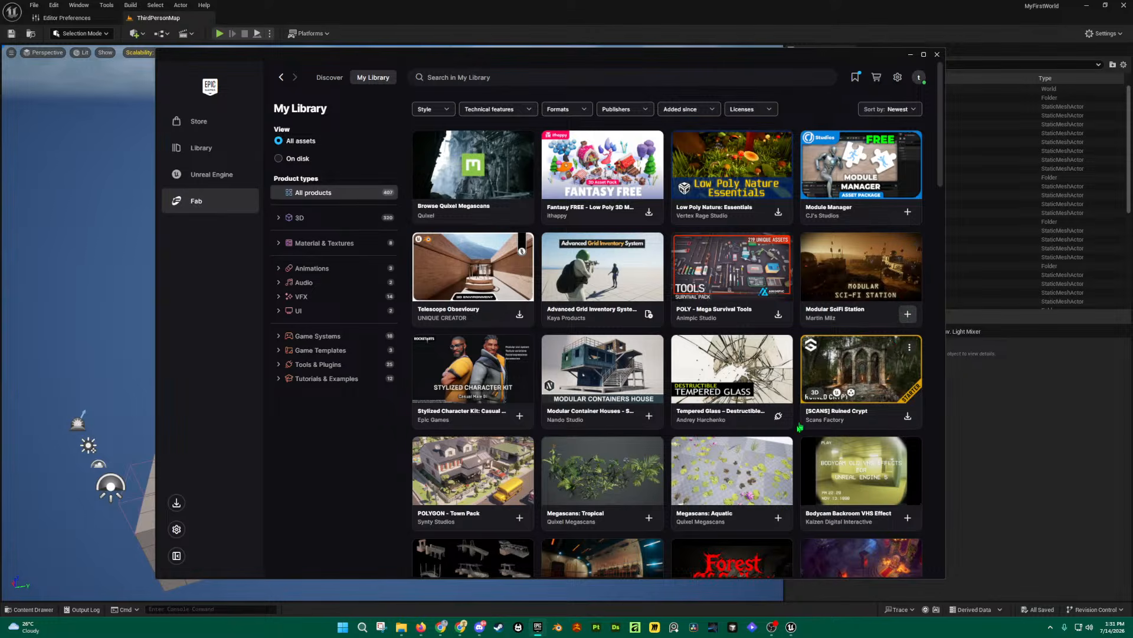
click(214, 179)
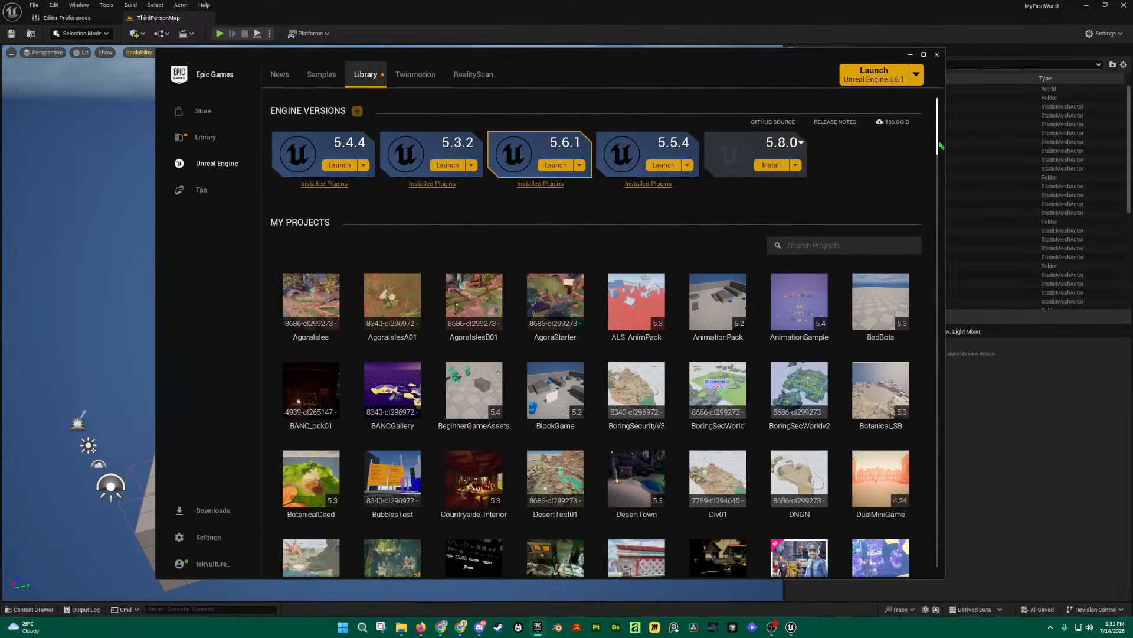
drag(939, 142, 943, 218)
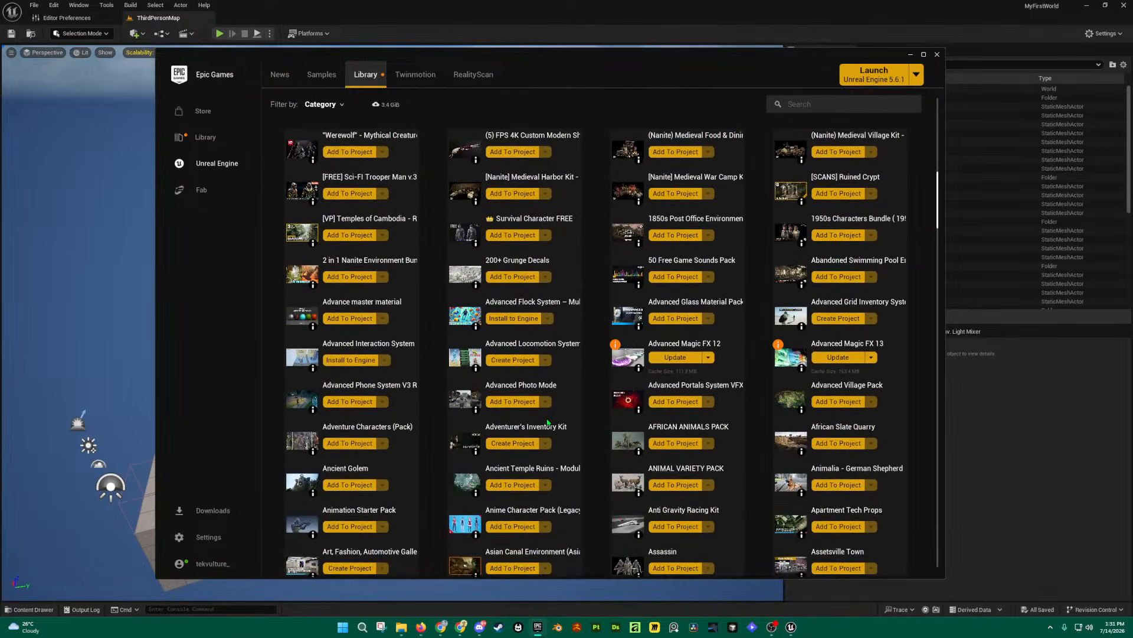
Step: Check the additional options for the Advanced Magic FX 12 asset and browse further through the Fab Library
click(709, 357)
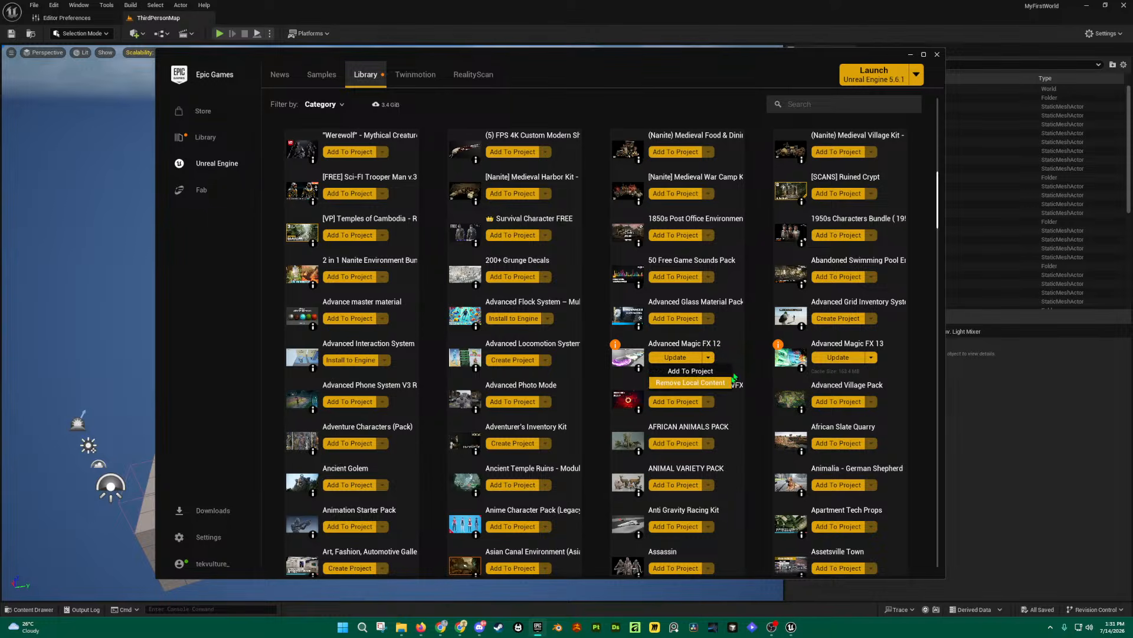
click(758, 358)
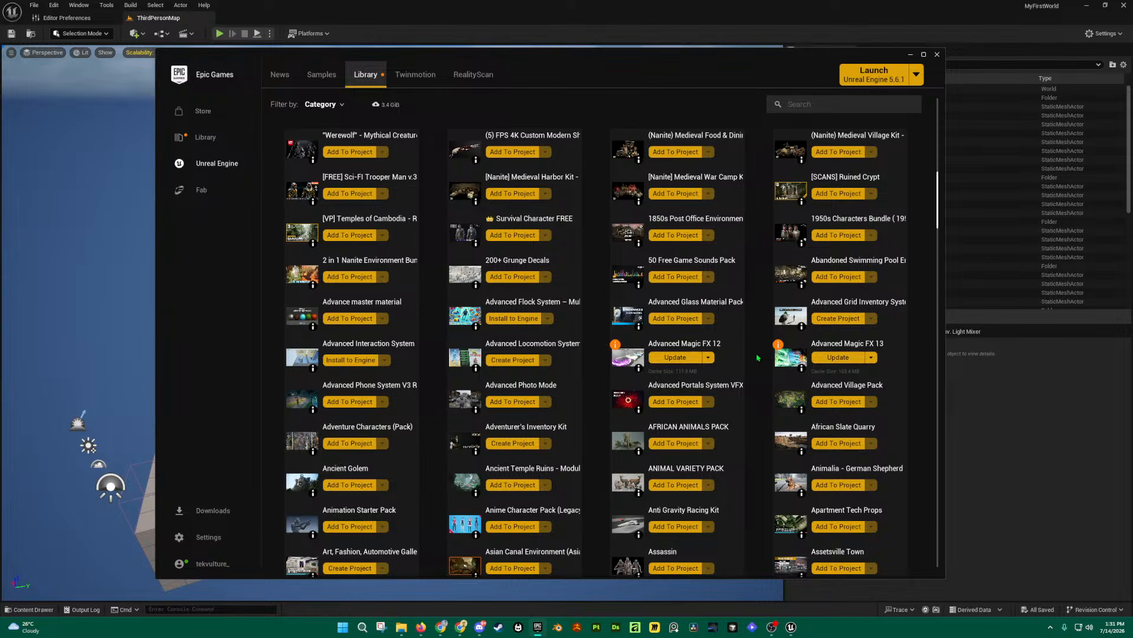
scroll(931, 222, down, 3)
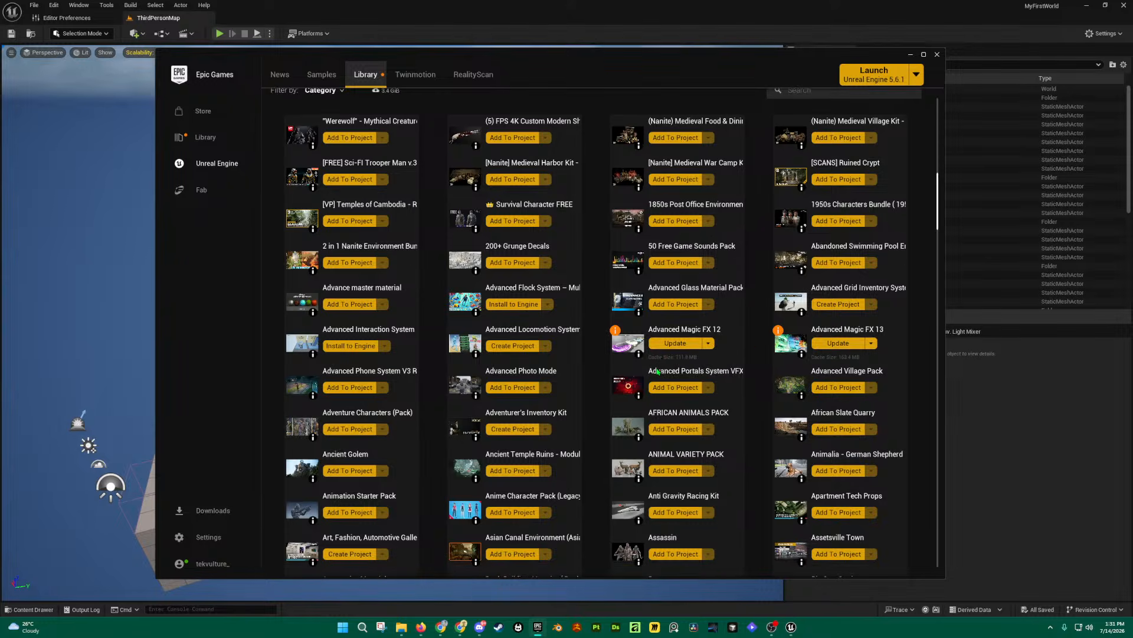
scroll(933, 224, down, 9)
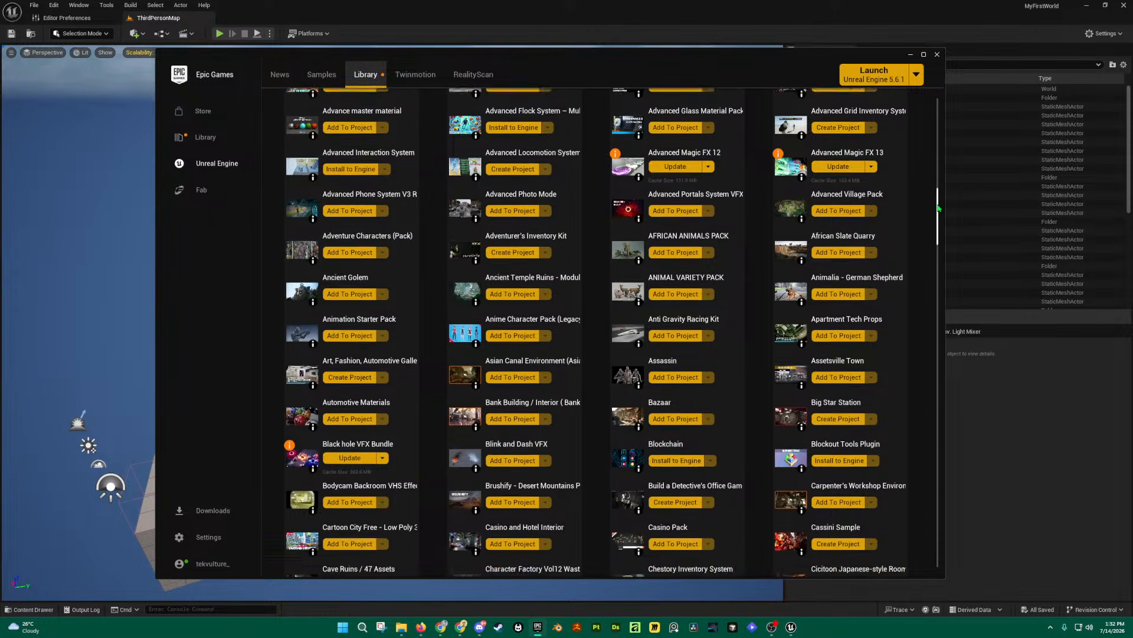
Step: Review the engine versions and My Projects, and return to the start of the Fab Library section
drag(941, 252, 935, 120)
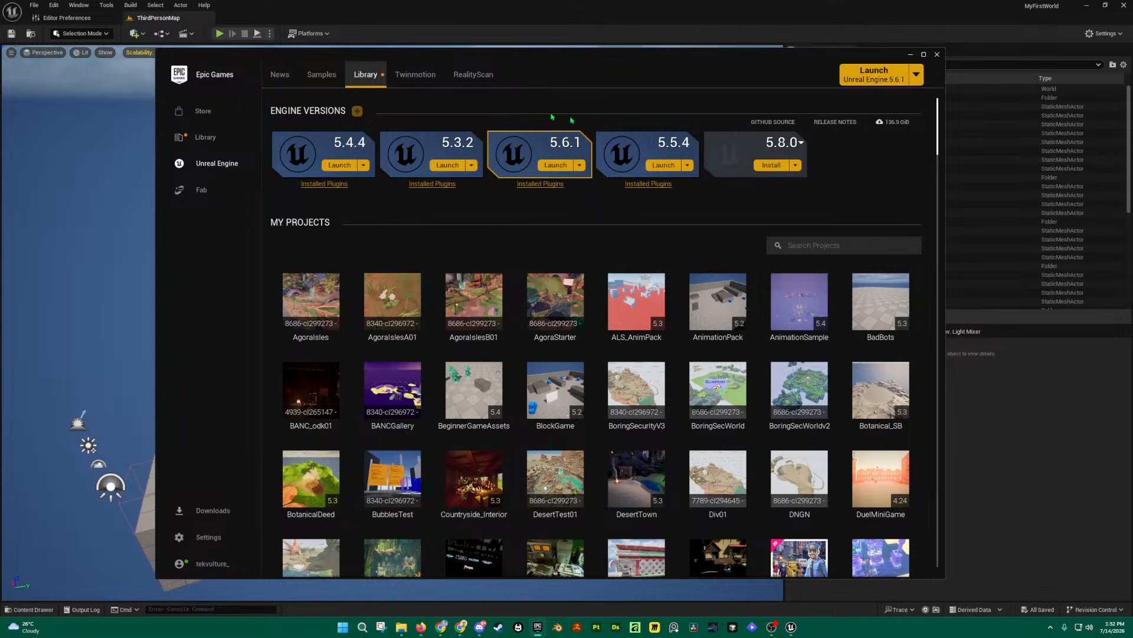
scroll(938, 147, down, 2)
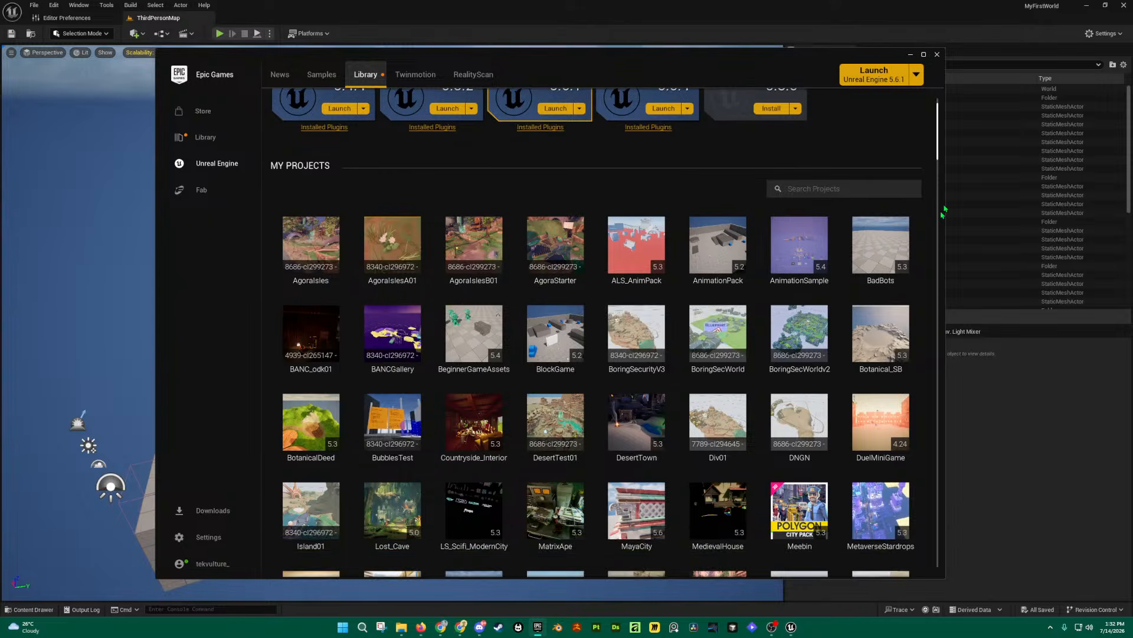
drag(938, 147, 965, 206)
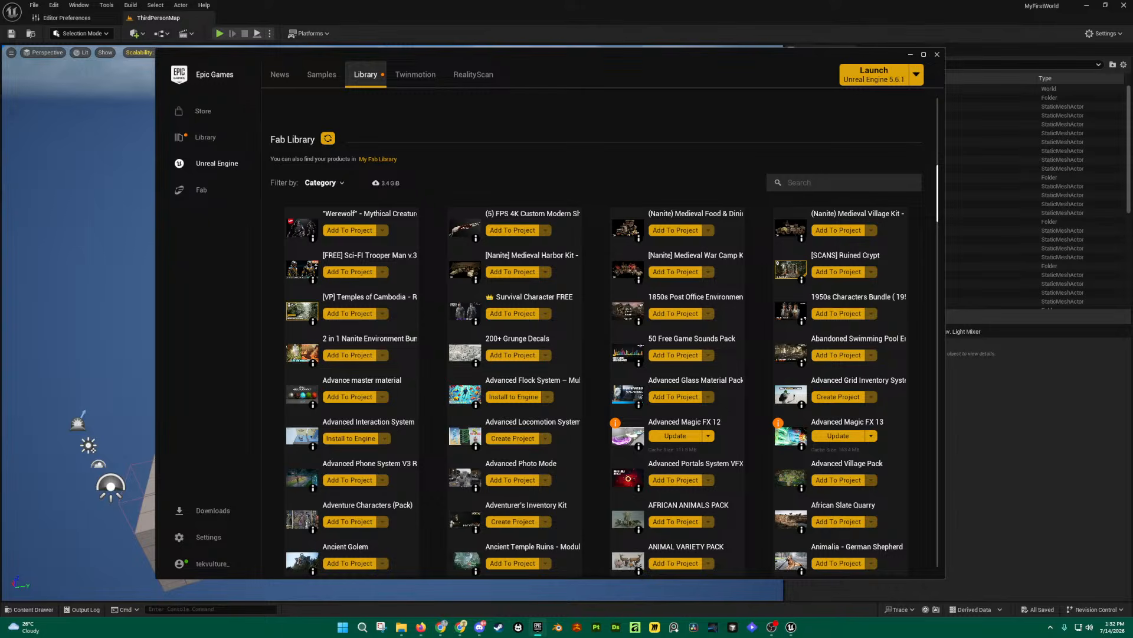
Step: Switch to the Unreal Editor and widen the level viewport by narrowing the Outliner and Details area
click(540, 10)
right_drag(543, 462, 464, 454)
key(a)
key(d)
key(w)
key(e)
key(s)
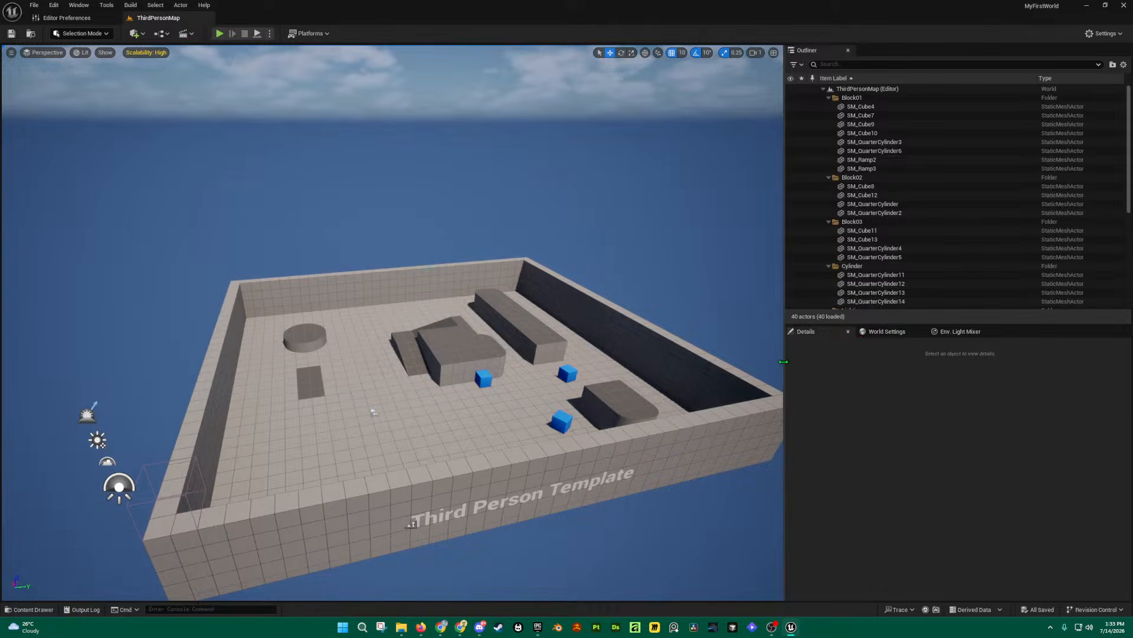
drag(785, 357, 849, 358)
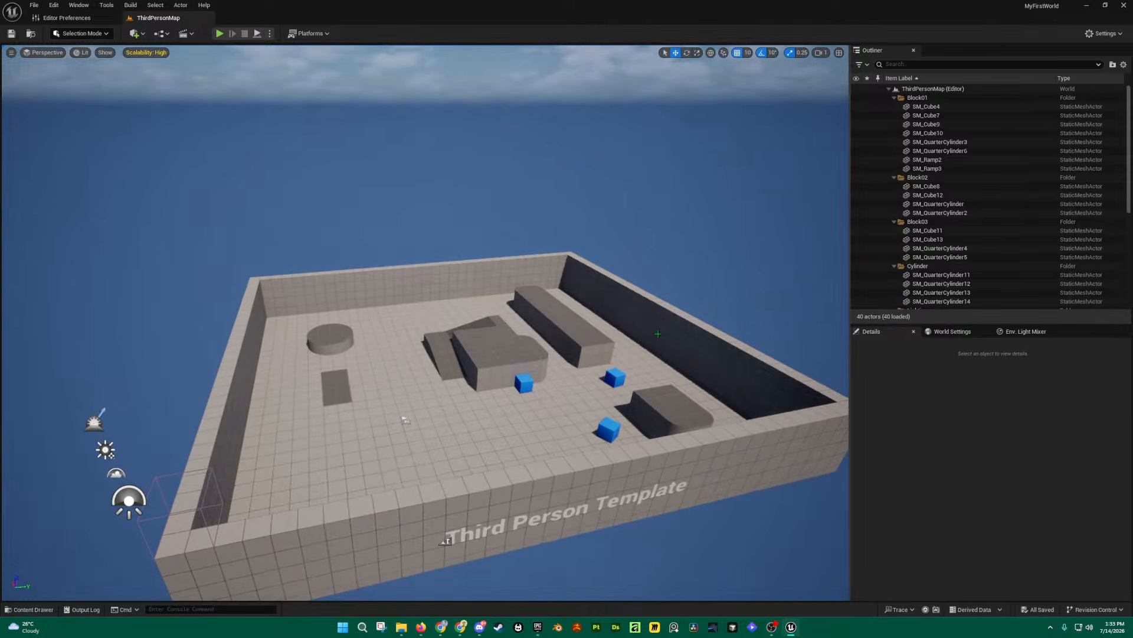
right_drag(550, 342, 576, 345)
key(s)
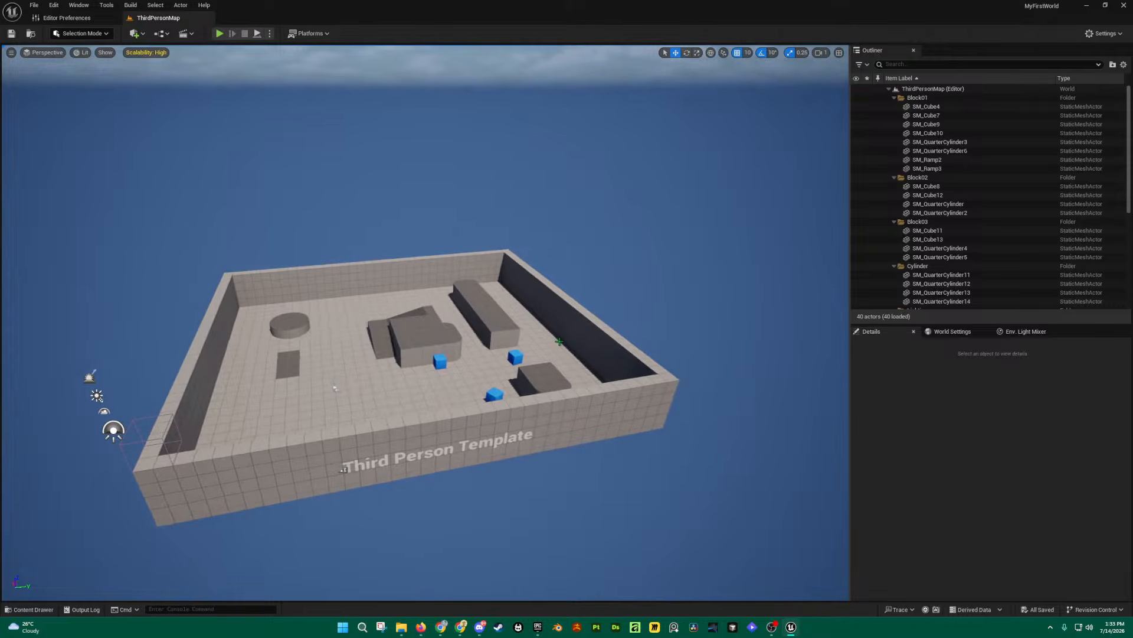
right_drag(562, 338, 699, 330)
key(w)
key(a)
key(a)
right_drag(425, 322, 275, 345)
key(d)
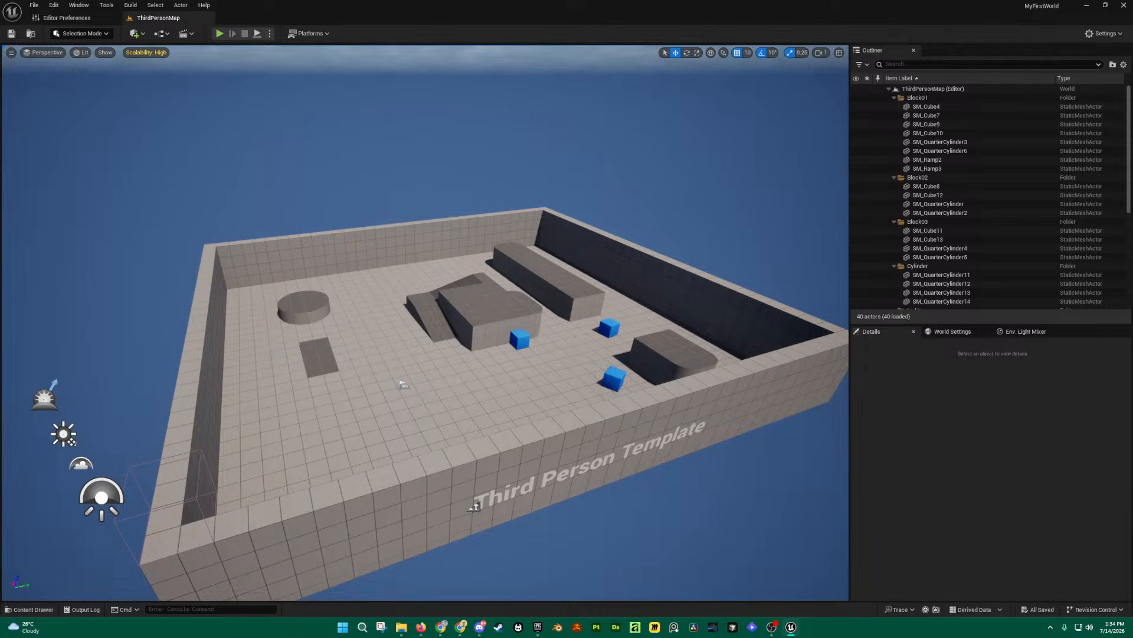
mouse_move(587, 368)
right_down()
mouse_move(608, 358)
mouse_move(590, 366)
right_up()
key(s)
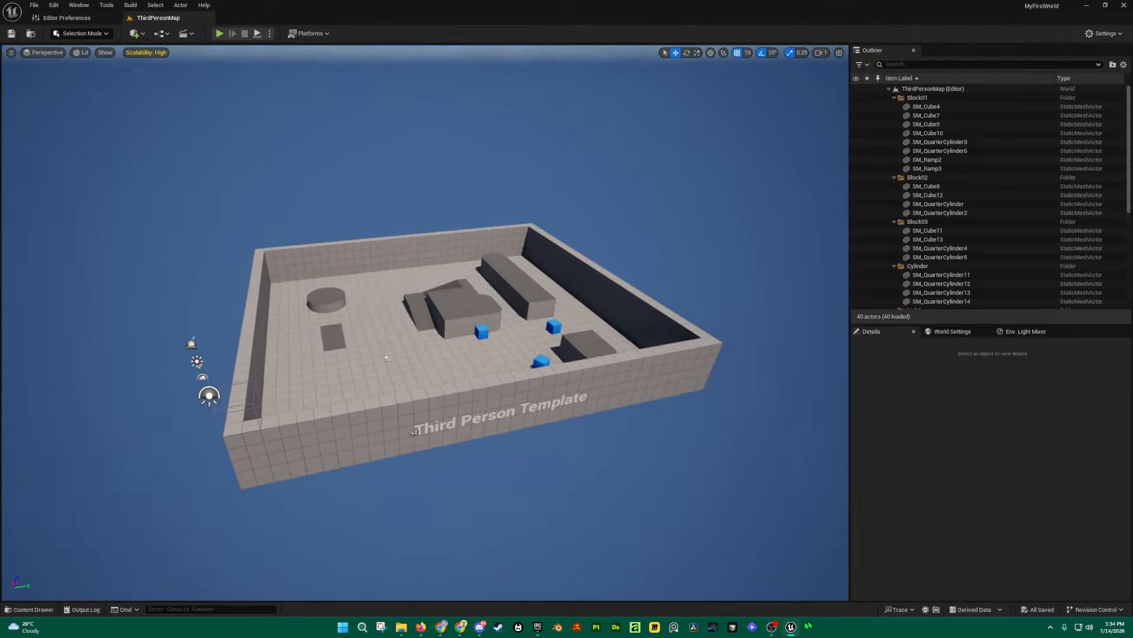
Step: Switch to the Epic Games Launcher and launch Unreal Engine 5.5.4 from the library to view its Project Browser
click(537, 626)
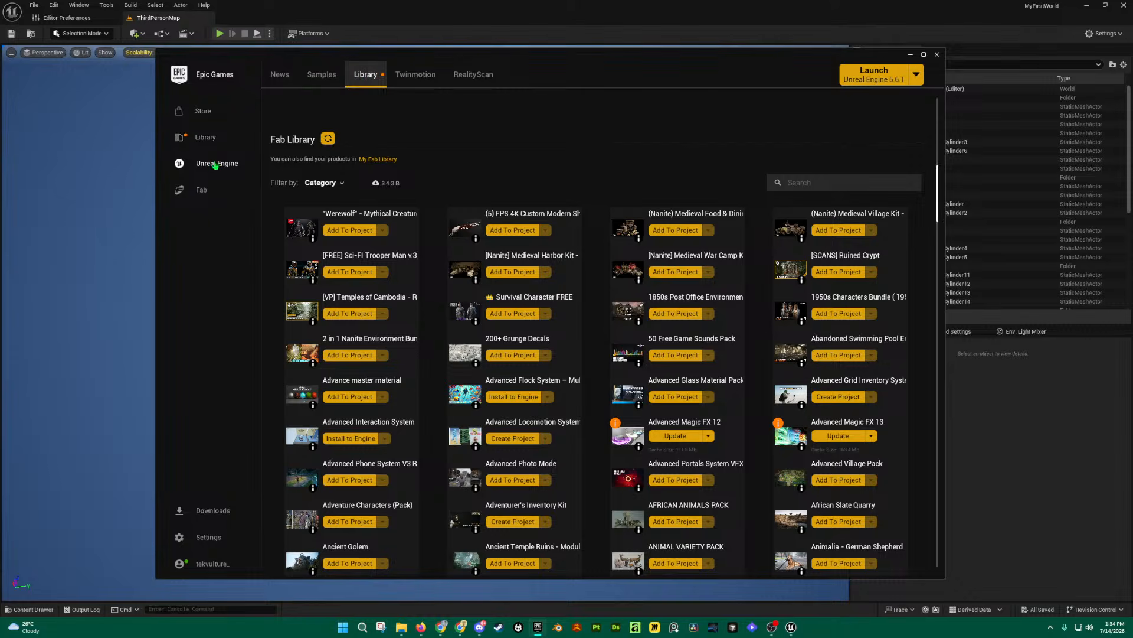
click(217, 164)
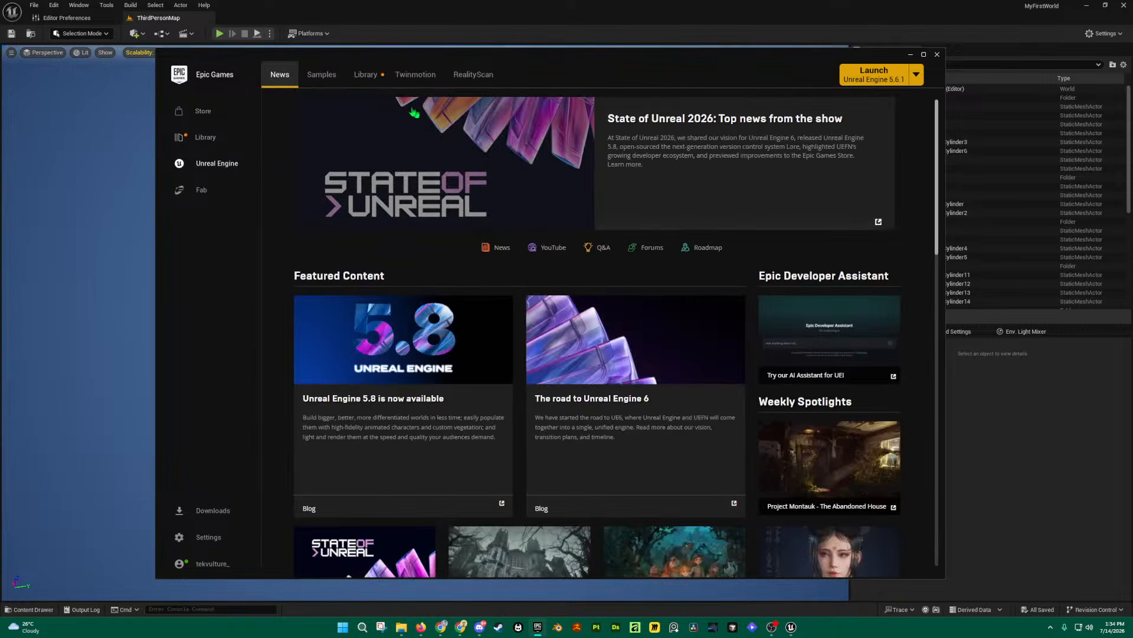
click(365, 76)
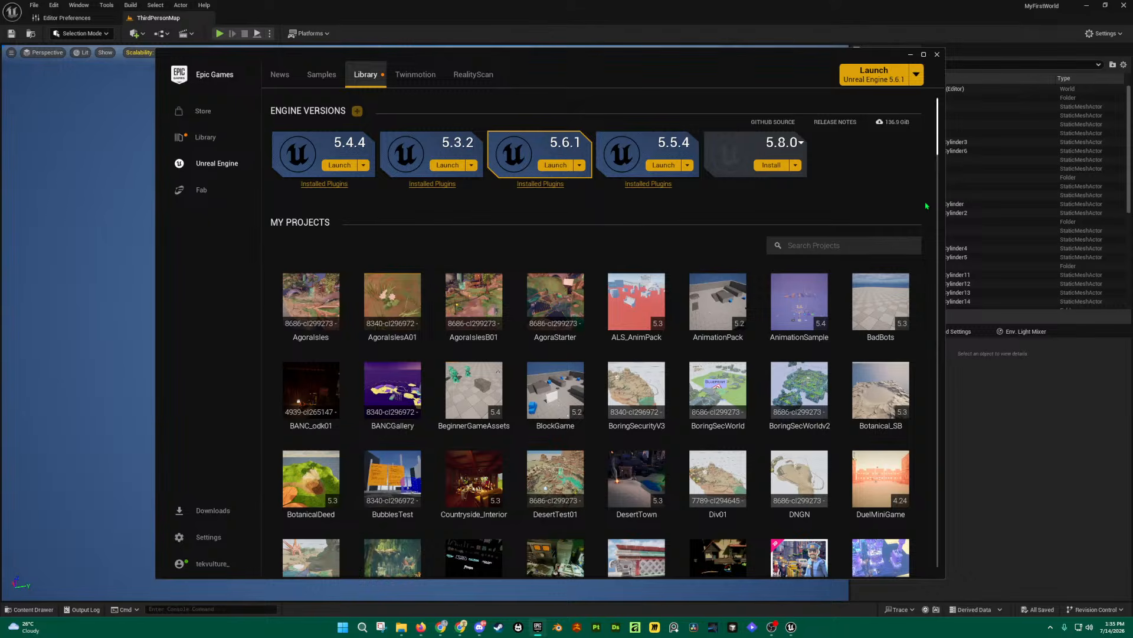
click(670, 169)
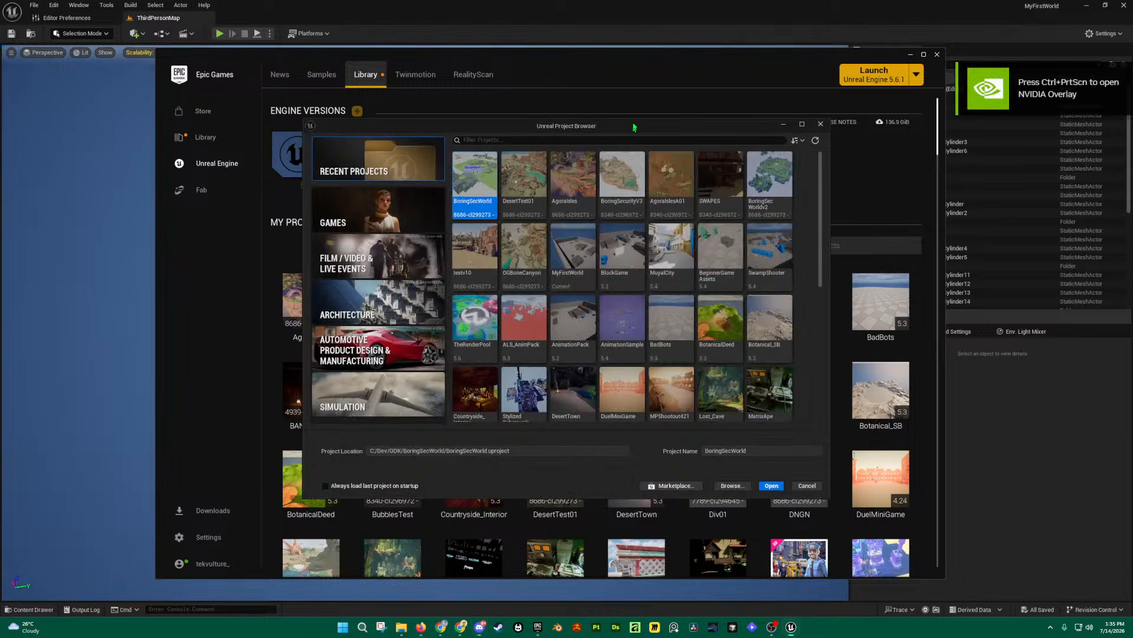
mouse_move(628, 121)
mouse_down()
mouse_move(548, 124)
mouse_move(713, 135)
mouse_move(620, 99)
mouse_move(679, 116)
mouse_move(646, 139)
mouse_move(578, 117)
mouse_move(548, 80)
mouse_move(625, 121)
mouse_move(626, 268)
mouse_up()
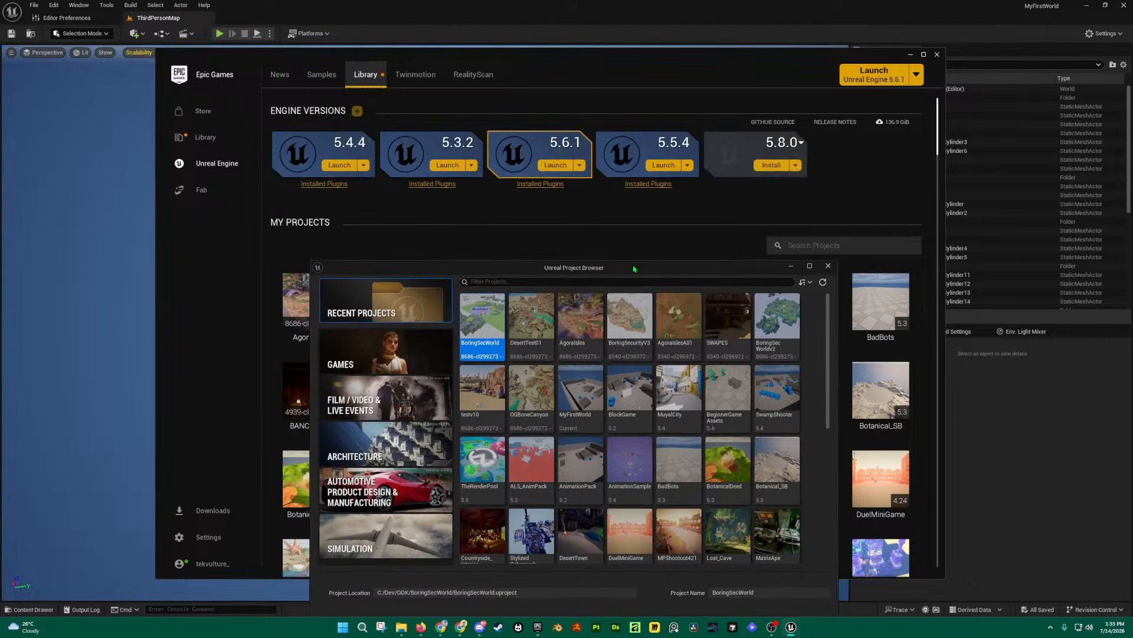
drag(633, 269, 605, 113)
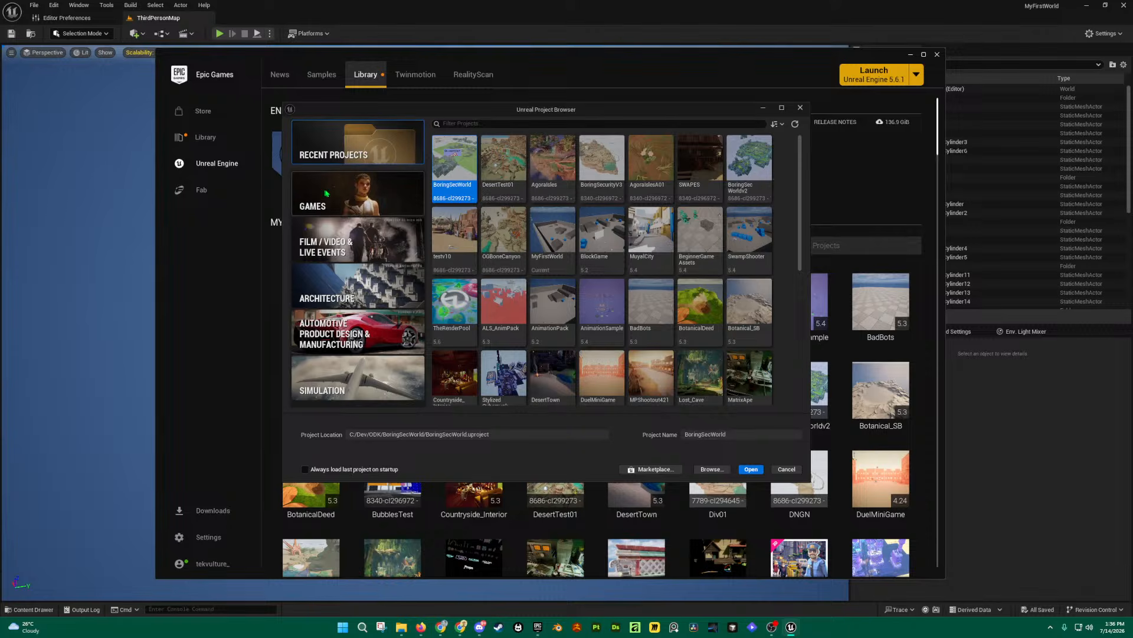
Step: Review the Games templates and the Third Person project settings, close the Project Browser without creating a project, and return to the level editor
click(356, 196)
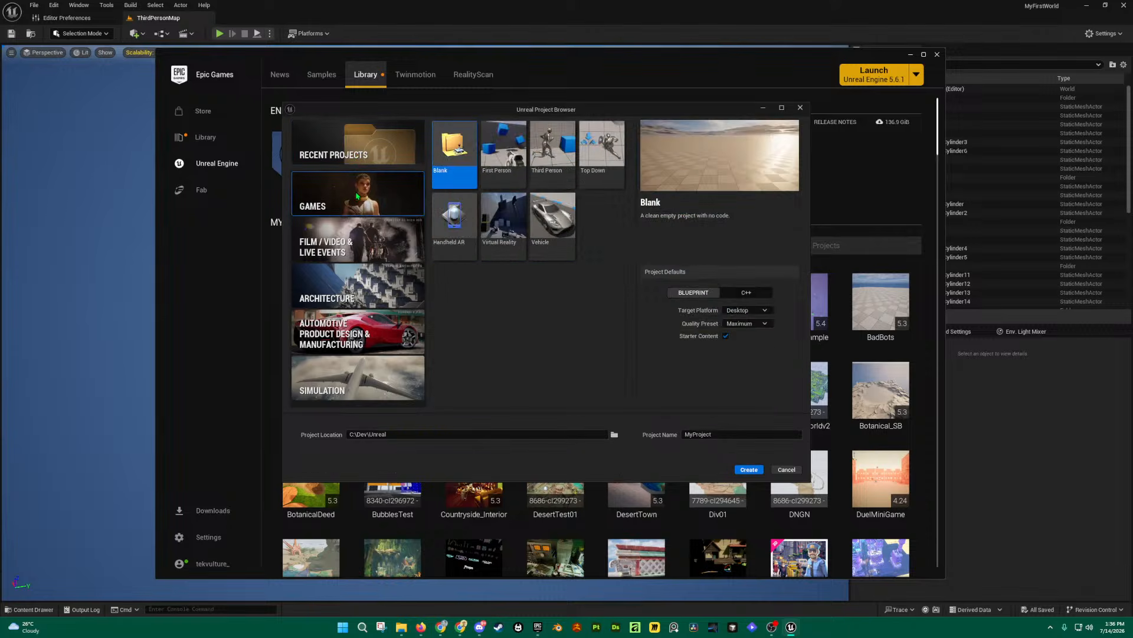
click(561, 160)
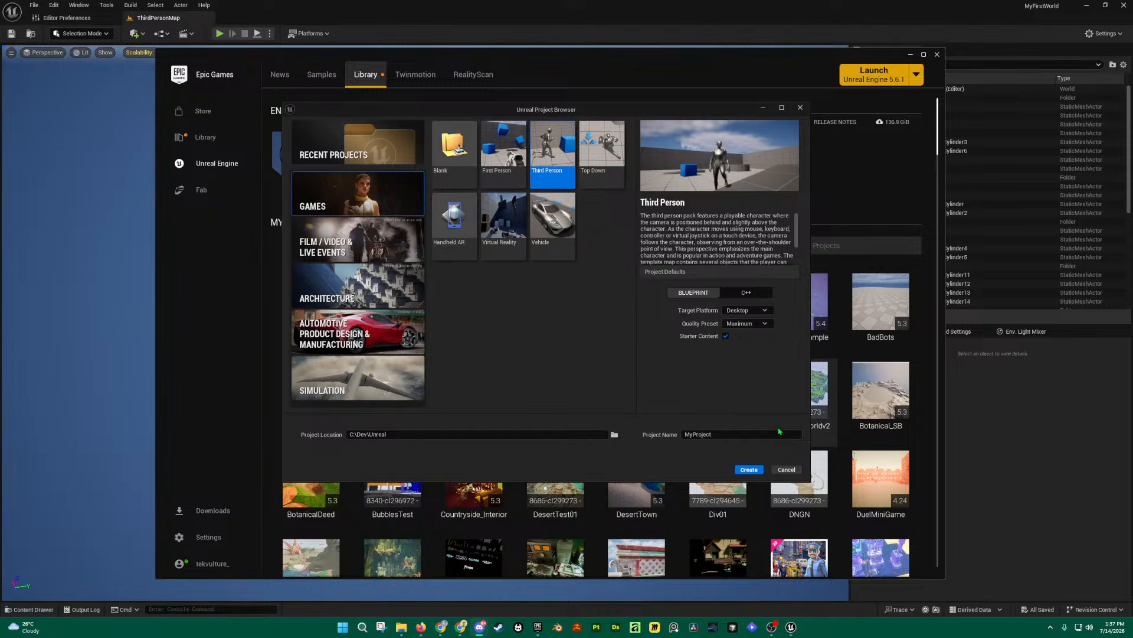
click(724, 435)
drag(721, 435, 676, 435)
click(674, 436)
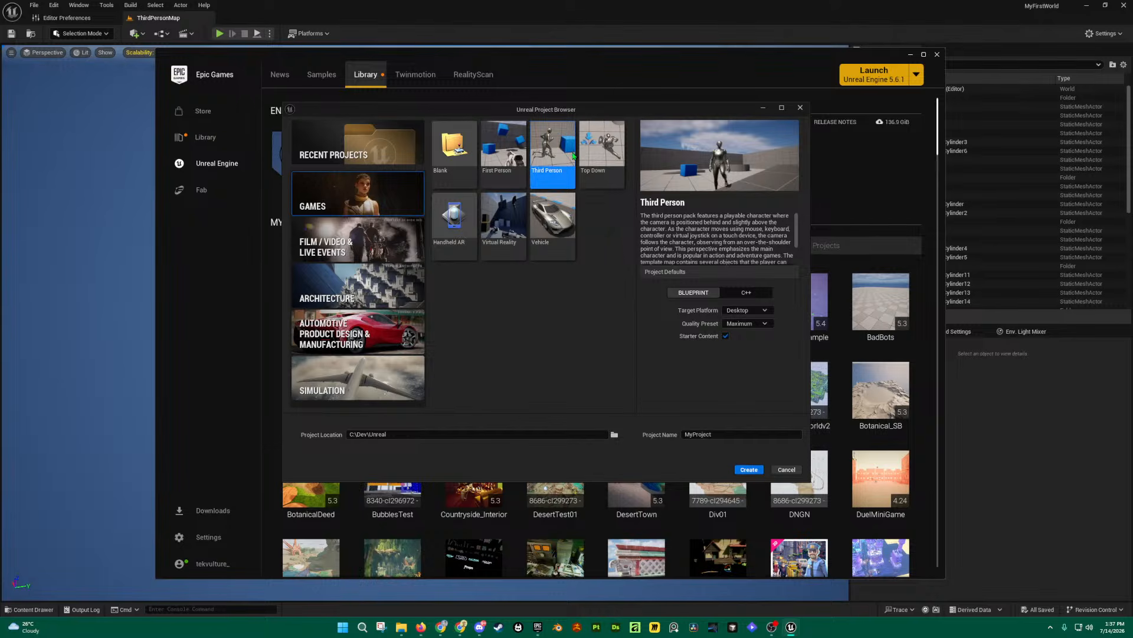
click(800, 108)
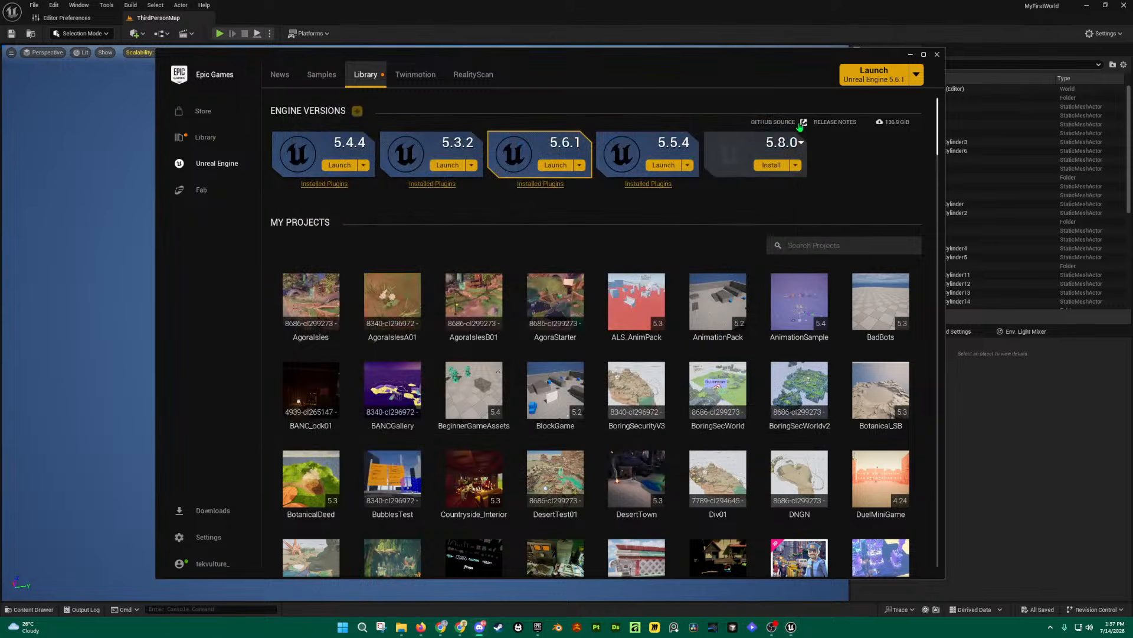
click(809, 46)
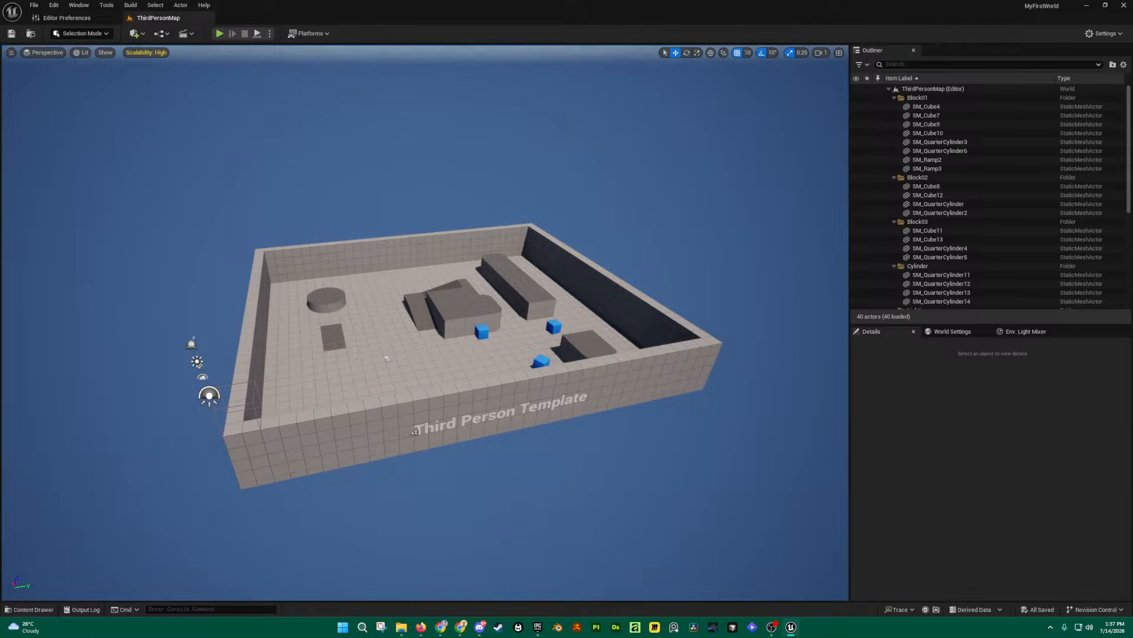
click(538, 627)
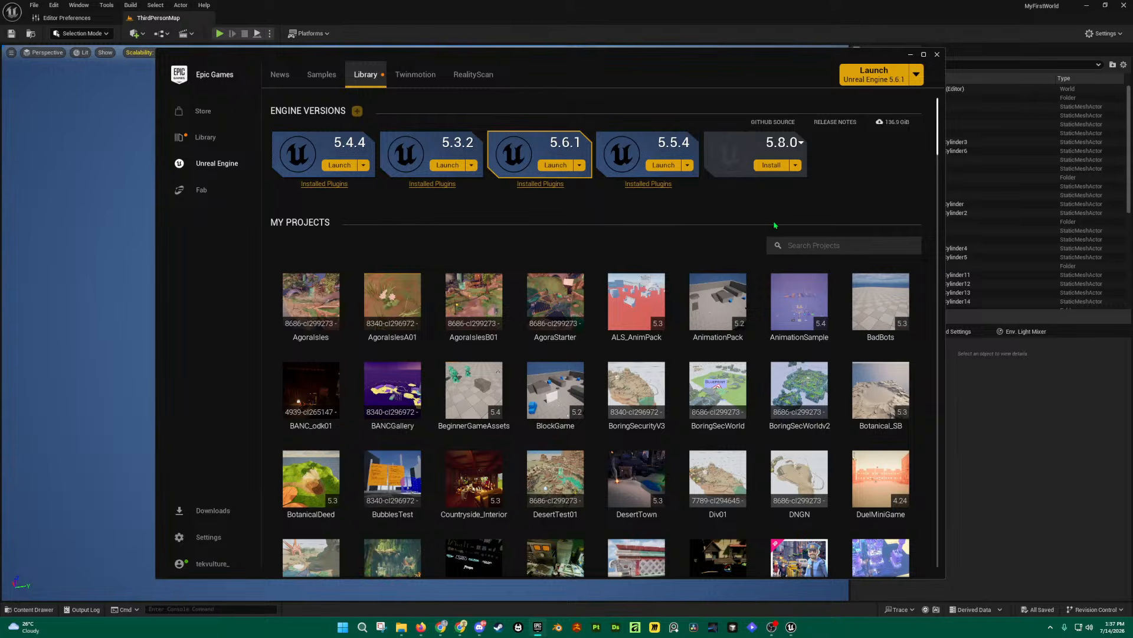
click(788, 20)
right_drag(595, 315, 596, 281)
key(w)
key(s)
key(w)
right_drag(566, 362, 566, 363)
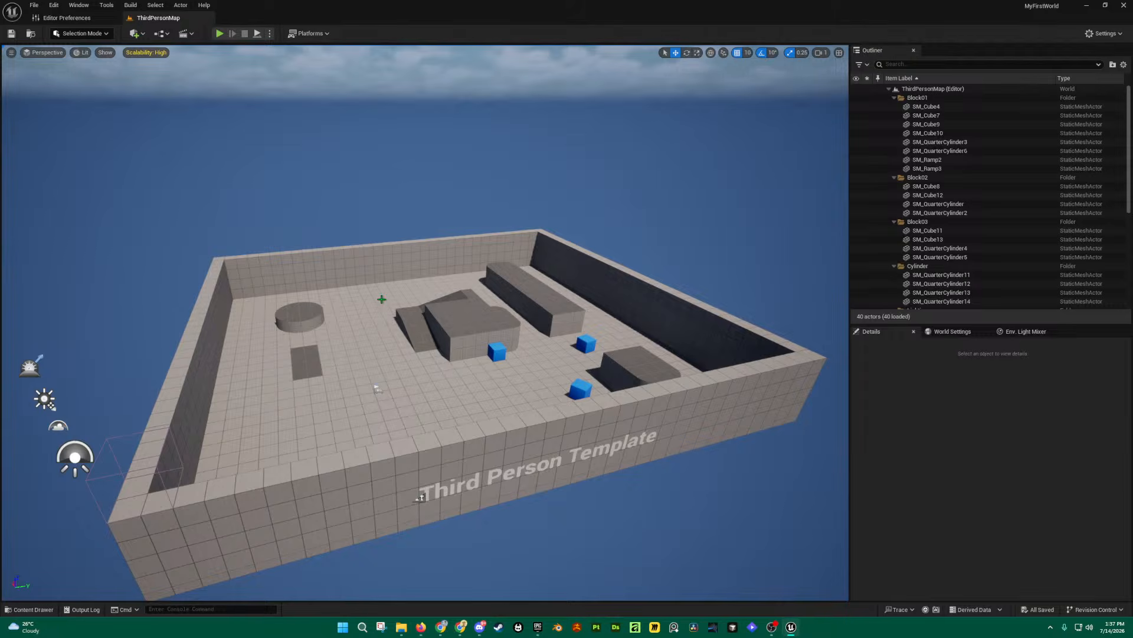
key(a)
right_drag(380, 298, 380, 303)
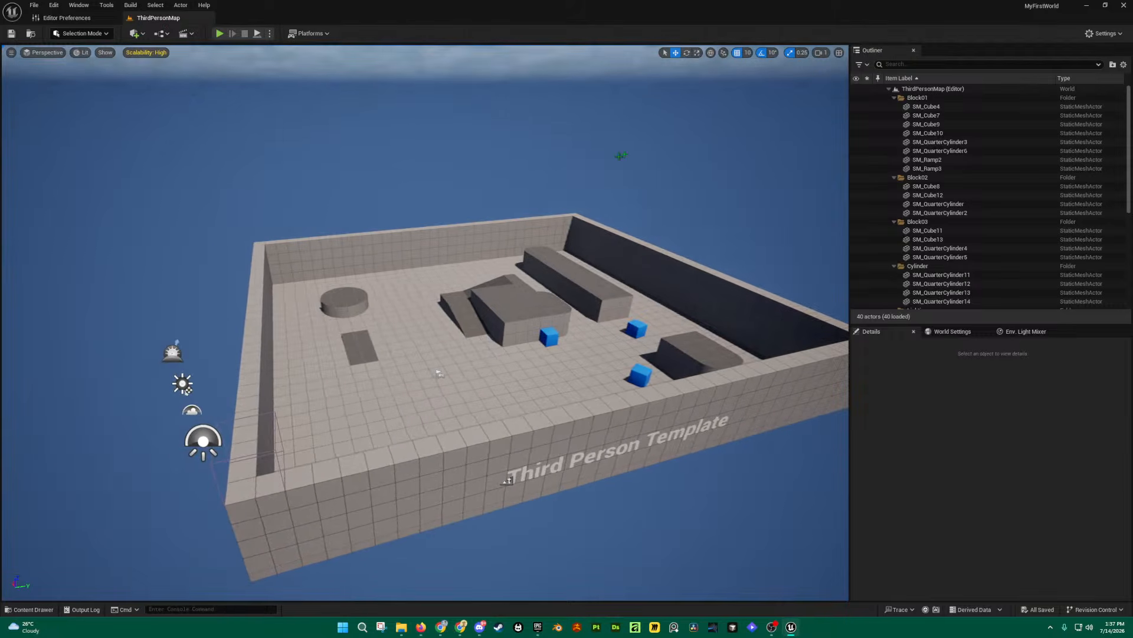
right_drag(548, 195, 554, 209)
key(a)
key(d)
key(s)
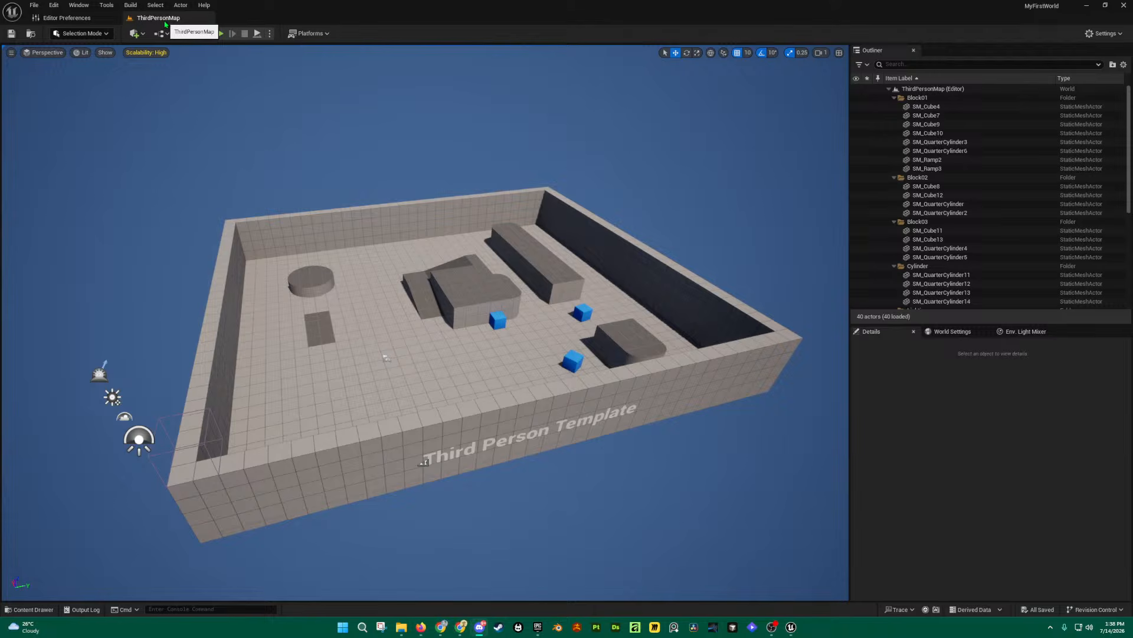
right_drag(396, 283, 398, 257)
key(a)
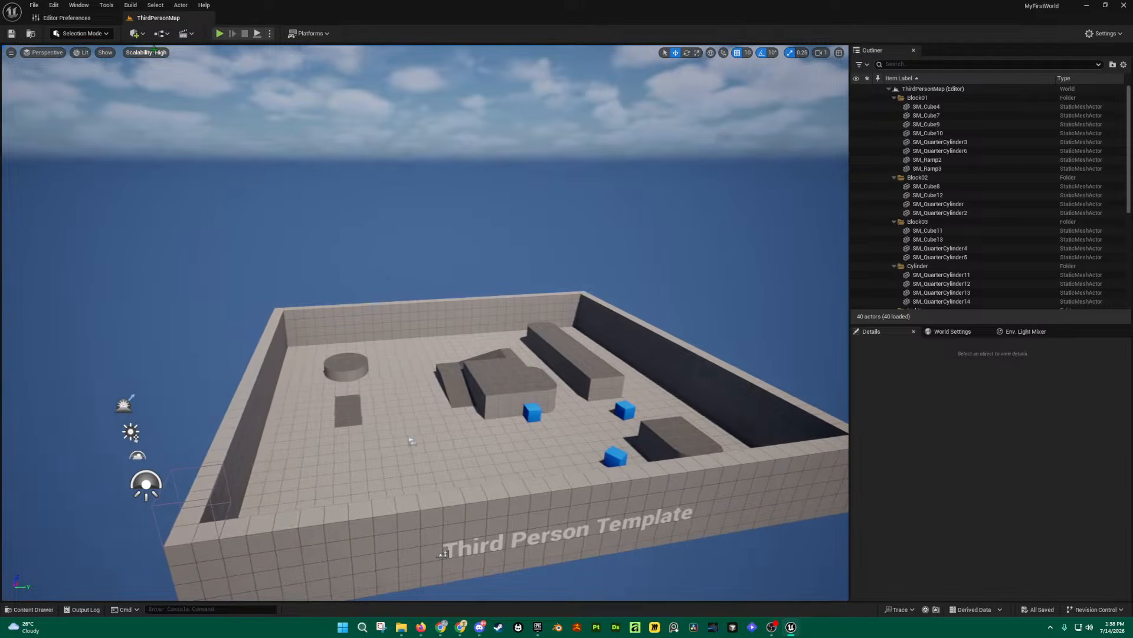
Step: Select the large raised block beside the ramp (SM_Cube4) inside the walled Third Person level
right_drag(622, 253, 598, 262)
key(s)
key(w)
key(a)
key(w)
key(d)
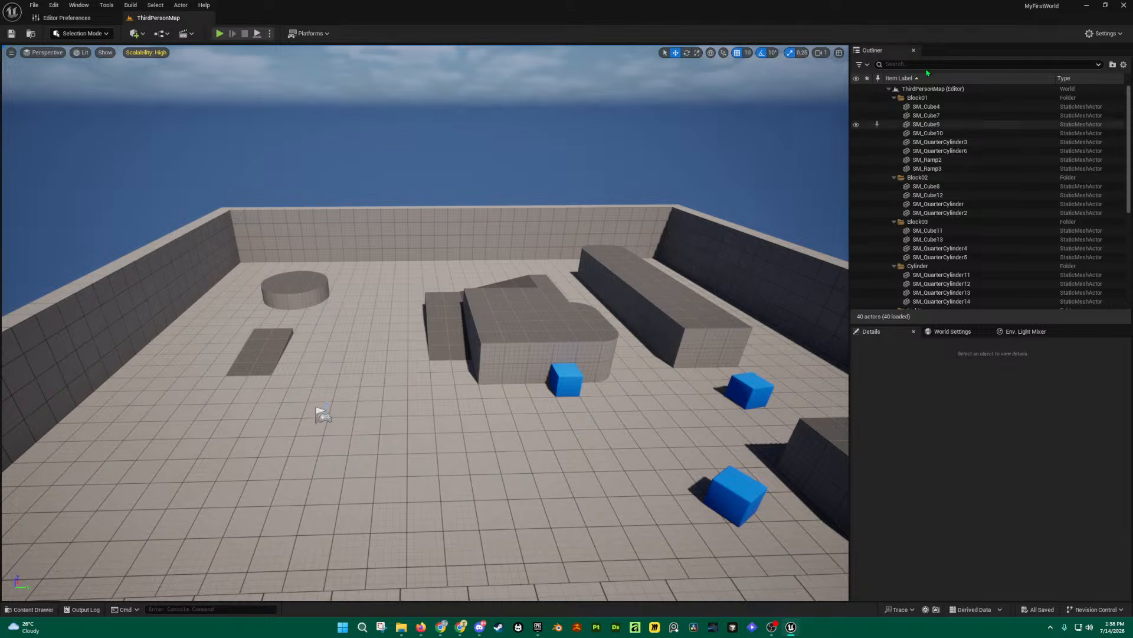
right_drag(696, 236, 744, 284)
key(a)
key(w)
right_drag(485, 287, 497, 245)
click(486, 286)
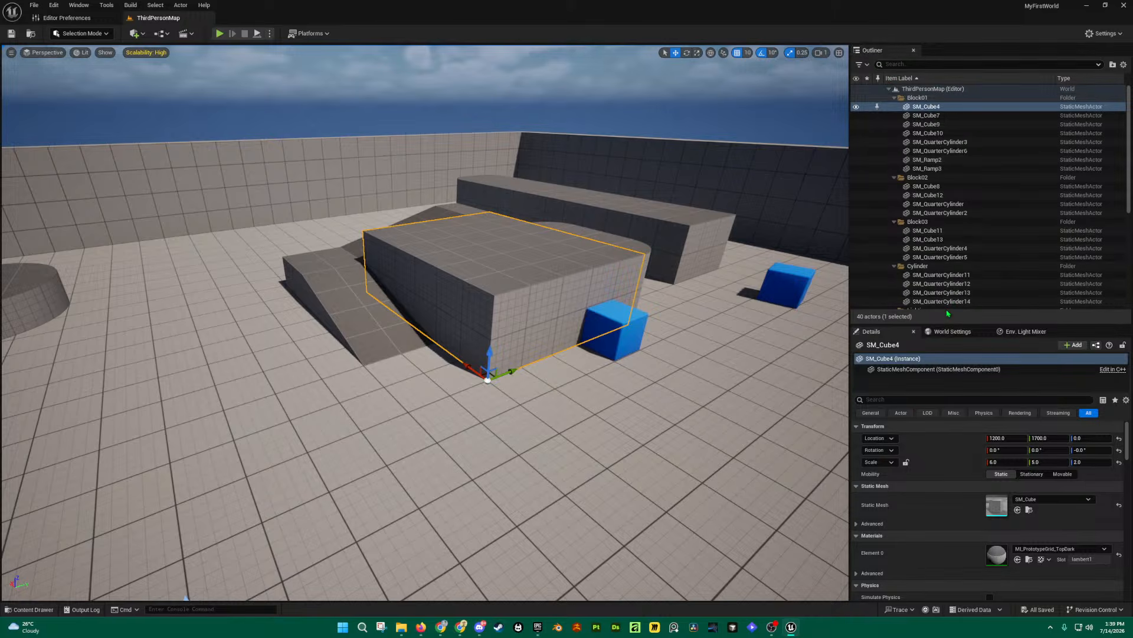
Step: Enlarge the Outliner's height and collapse its Block02, Block03, Cylinder, Lighting and Playground folders, leaving only Block01 expanded
drag(952, 324, 966, 441)
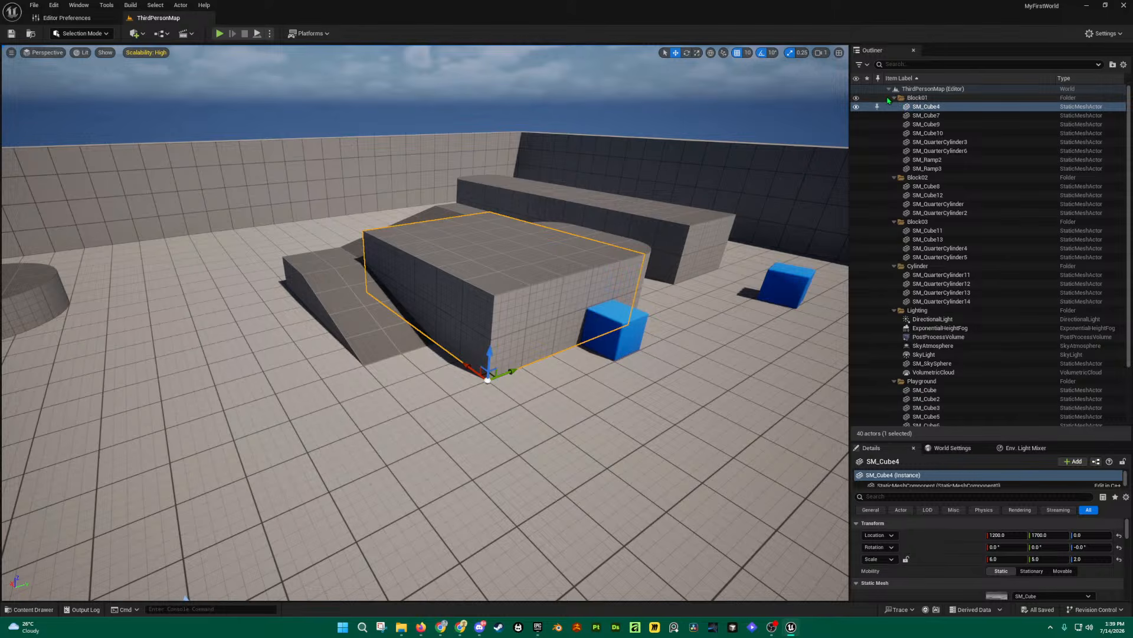
click(894, 99)
click(894, 106)
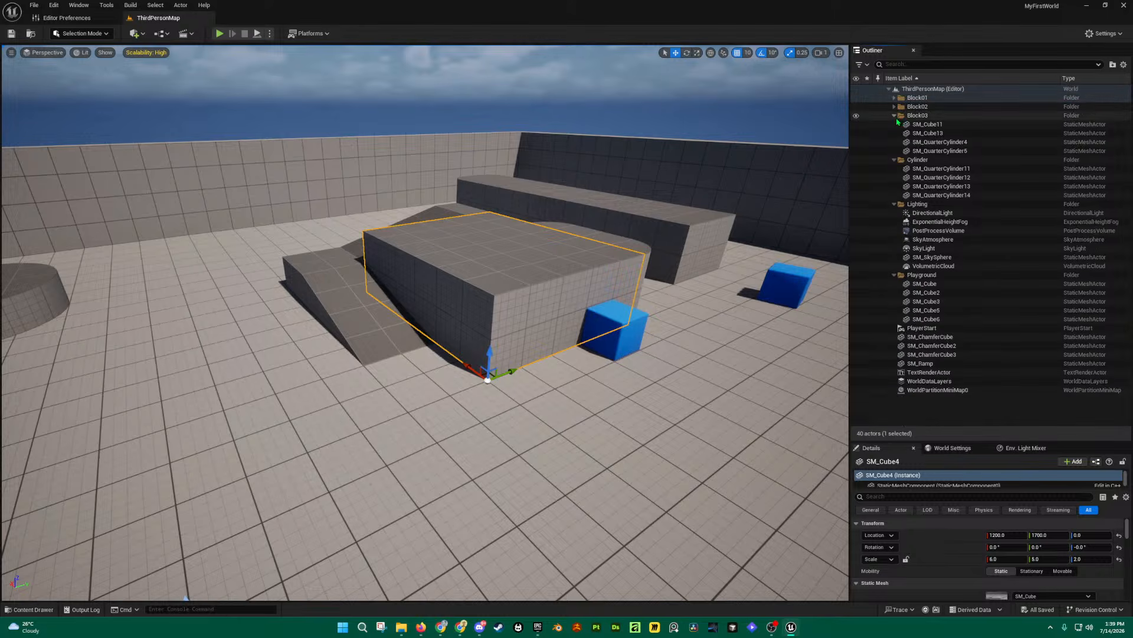
click(895, 115)
click(894, 125)
click(894, 133)
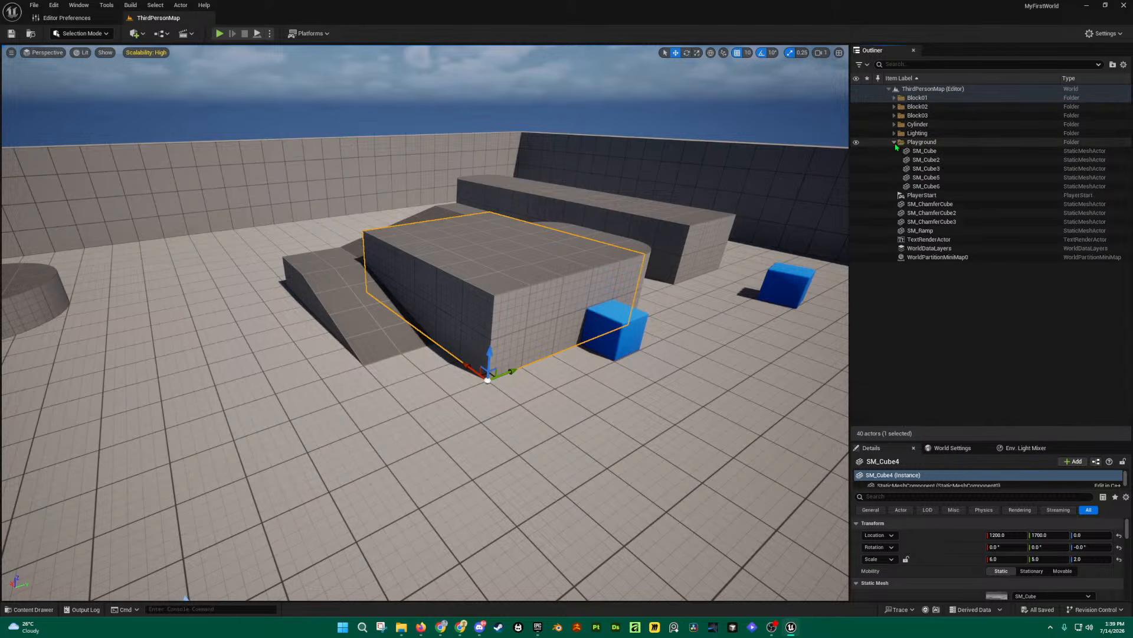
click(894, 142)
click(894, 98)
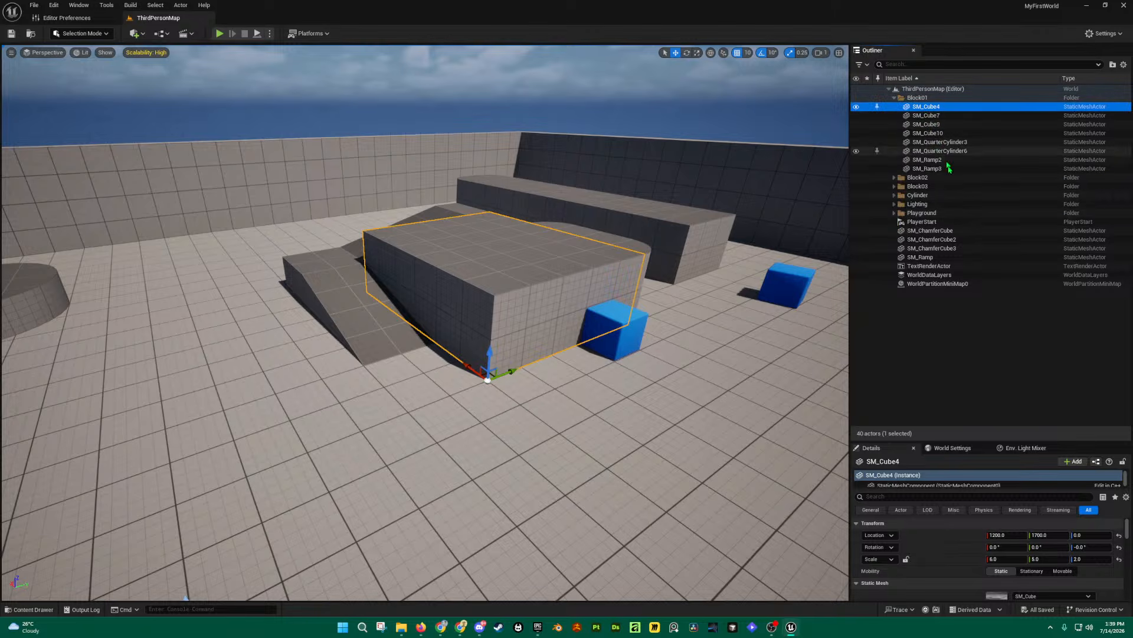
Step: Focus the viewport on SM_Cube4 and examine the block from above together with its surroundings
key(f)
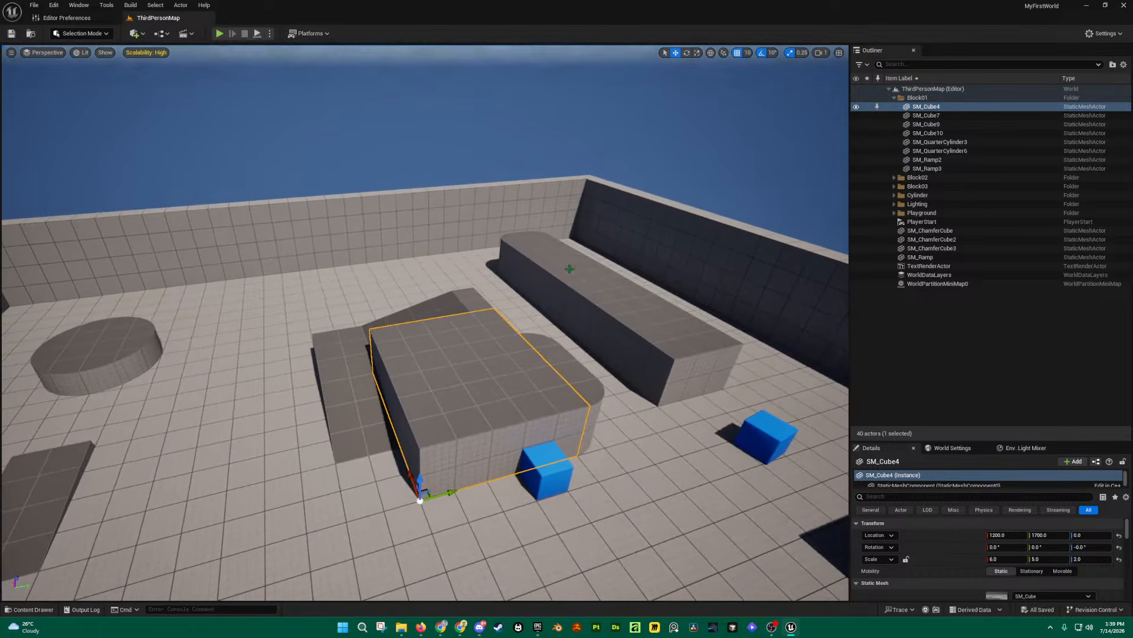
key(s)
right_drag(416, 393, 394, 412)
key(w)
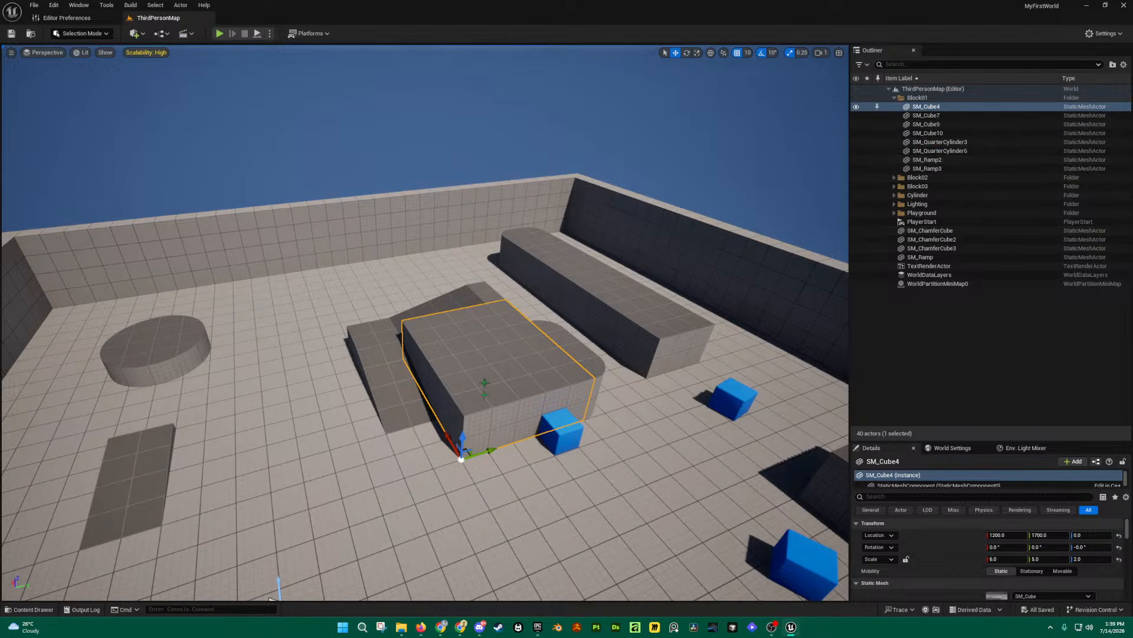
double_click(926, 107)
Step: Select all actors in the Block01 folder, from SM_Cube4 through SM_Ramp3, and try moving them together along the Y axis
click(923, 98)
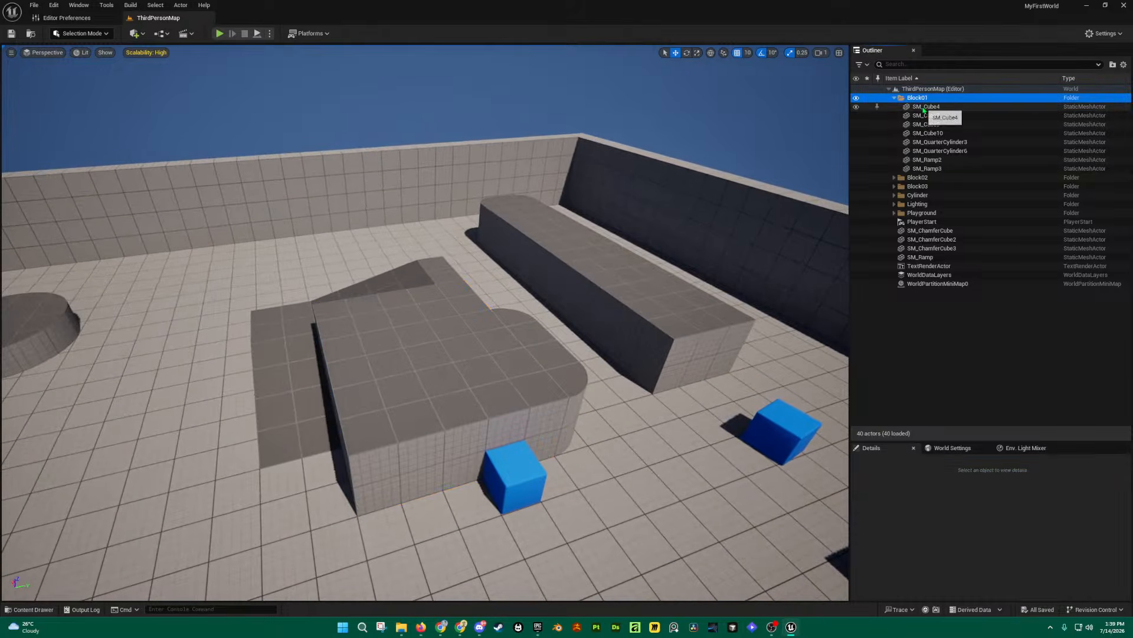
click(927, 107)
shift+click(933, 168)
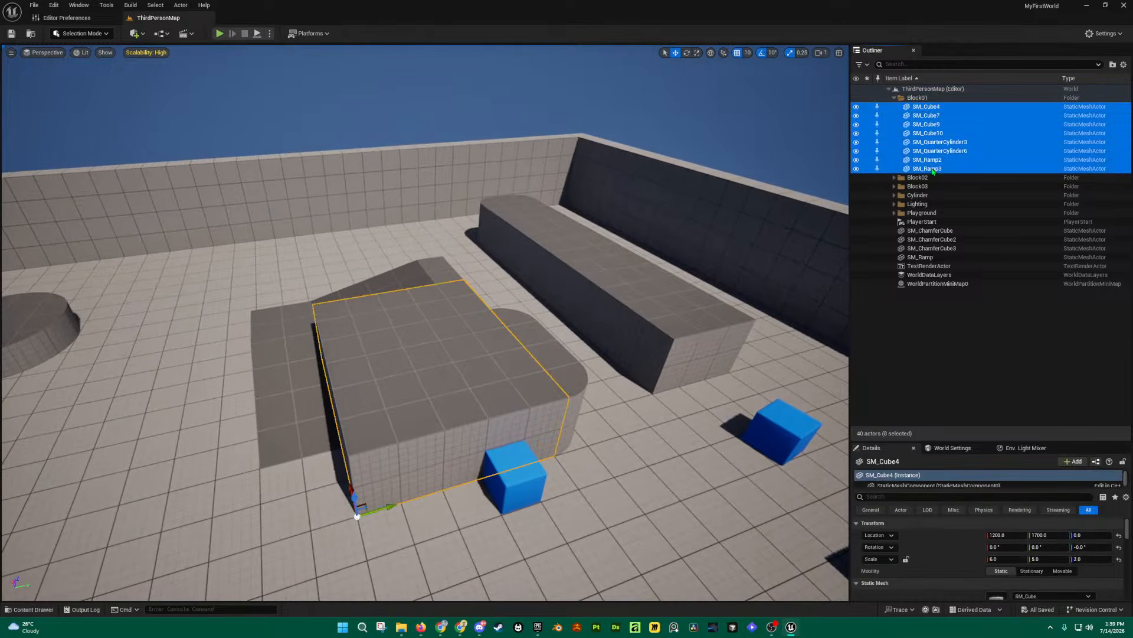
key(f)
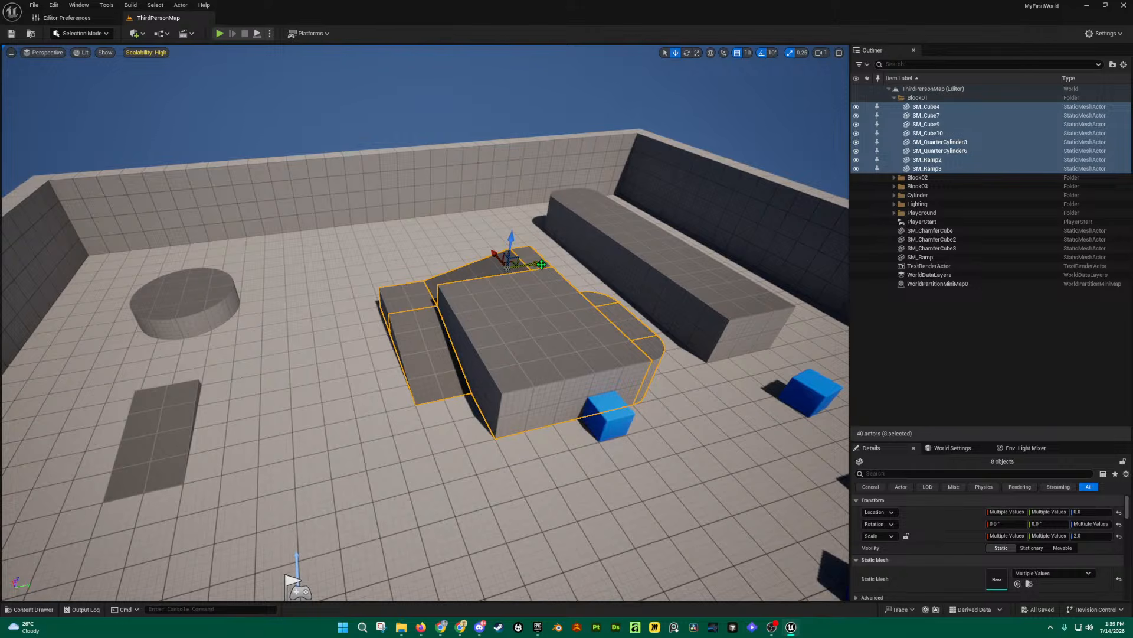
mouse_move(540, 264)
mouse_down()
mouse_move(457, 270)
mouse_move(534, 264)
mouse_up()
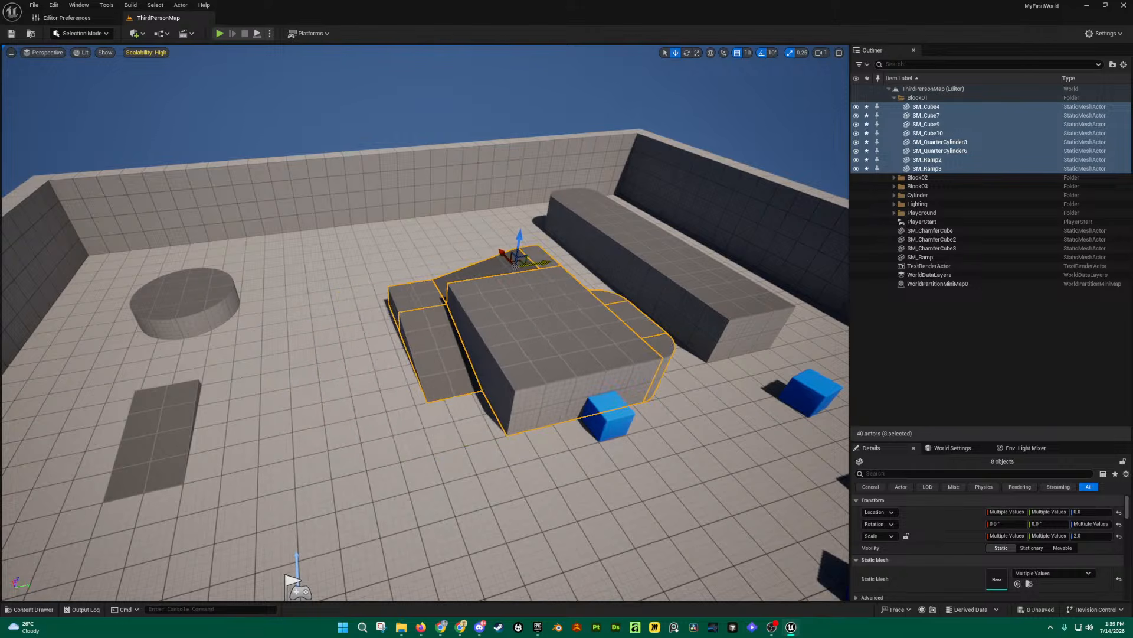
key(ctrl+z)
Step: Select only SM_Cube4 in the Outliner, view it in the level, and clear the selection
click(939, 110)
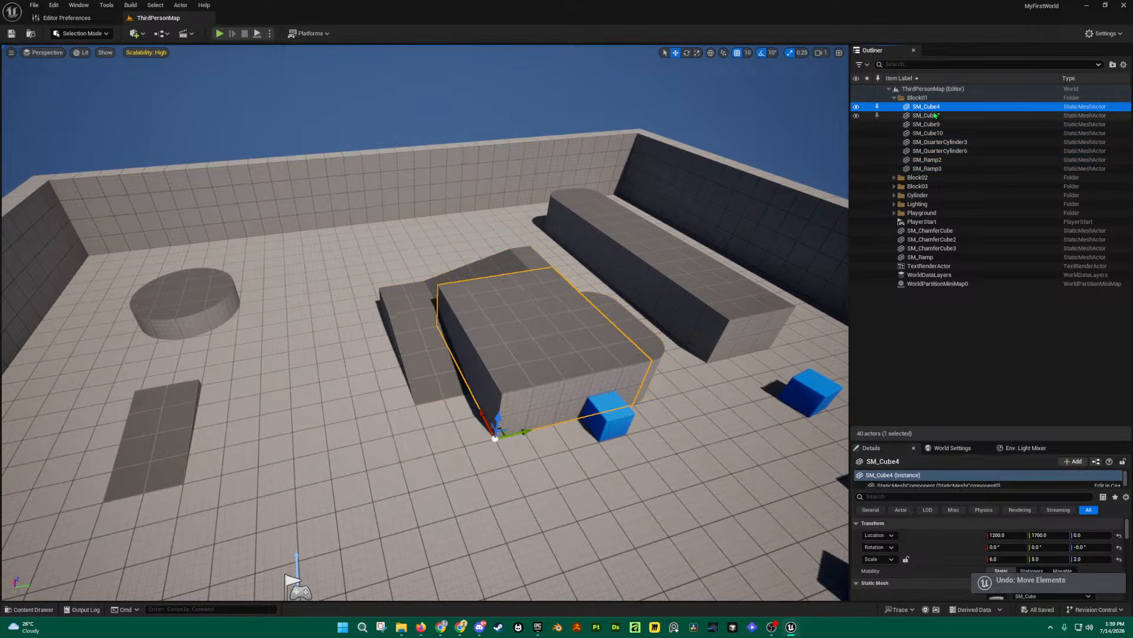
right_drag(425, 323, 506, 328)
key(s)
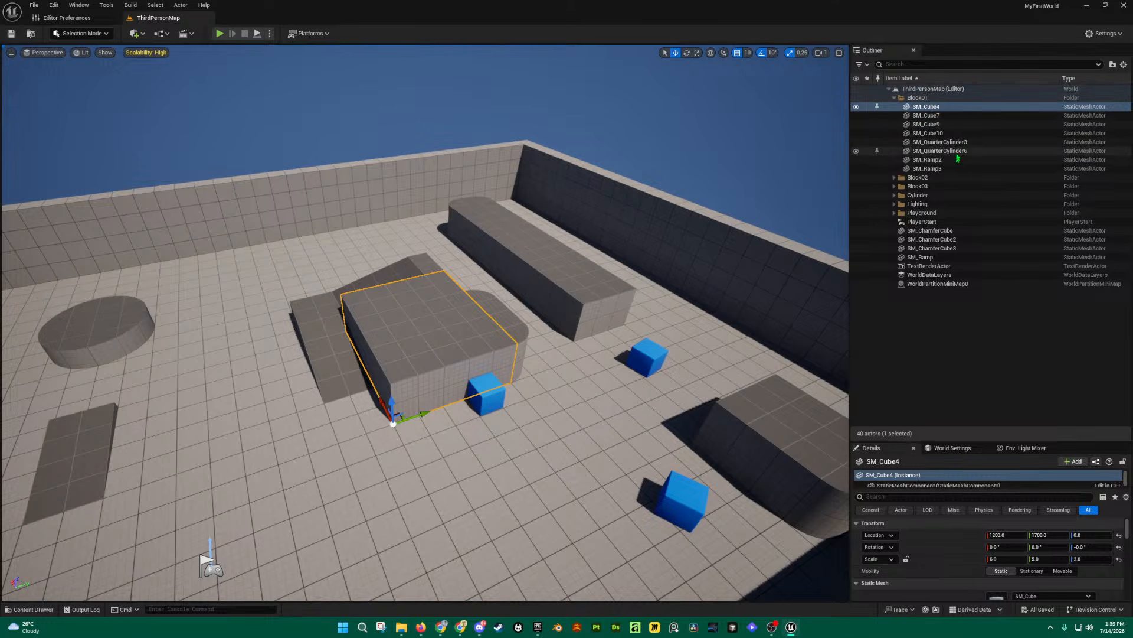
key(Escape)
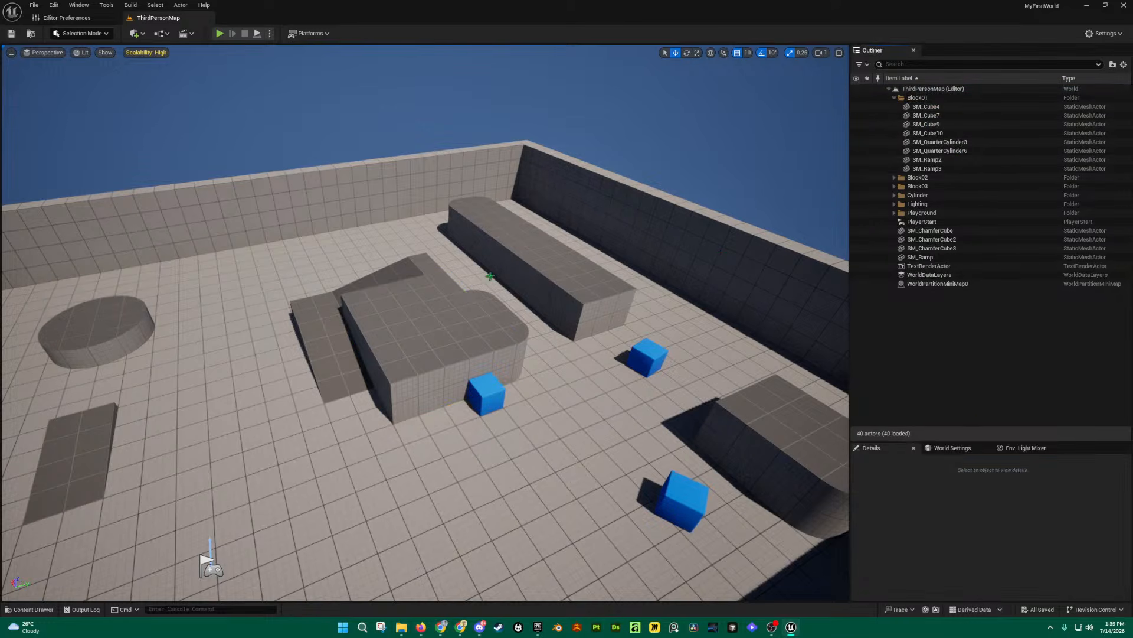
Step: Survey the blocks, ramps and blue cubes of the walled level from several raised viewpoints
key(s)
key(a)
right_drag(491, 276, 496, 274)
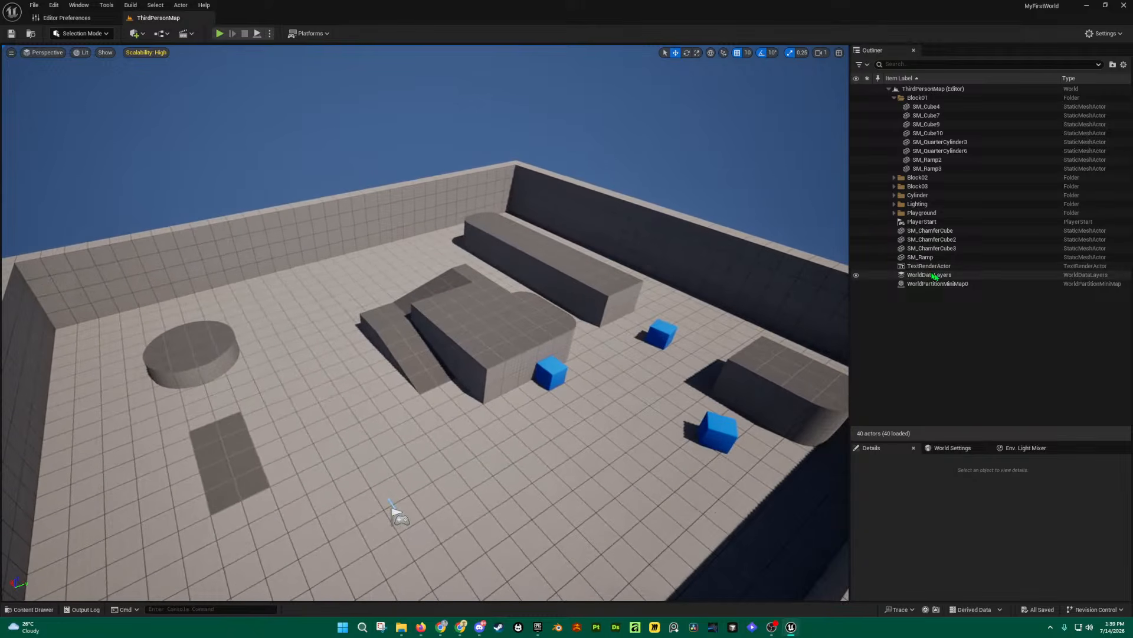
key(d)
mouse_move(649, 281)
right_down()
mouse_move(626, 292)
mouse_move(638, 292)
right_up()
key(a)
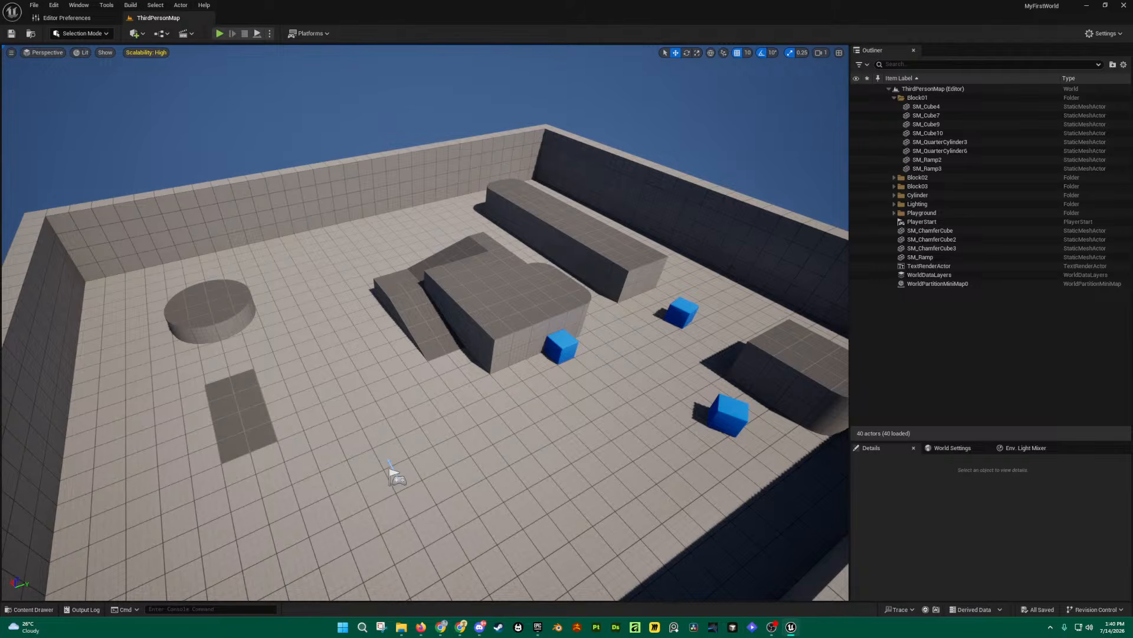
key(d)
right_drag(721, 288, 480, 133)
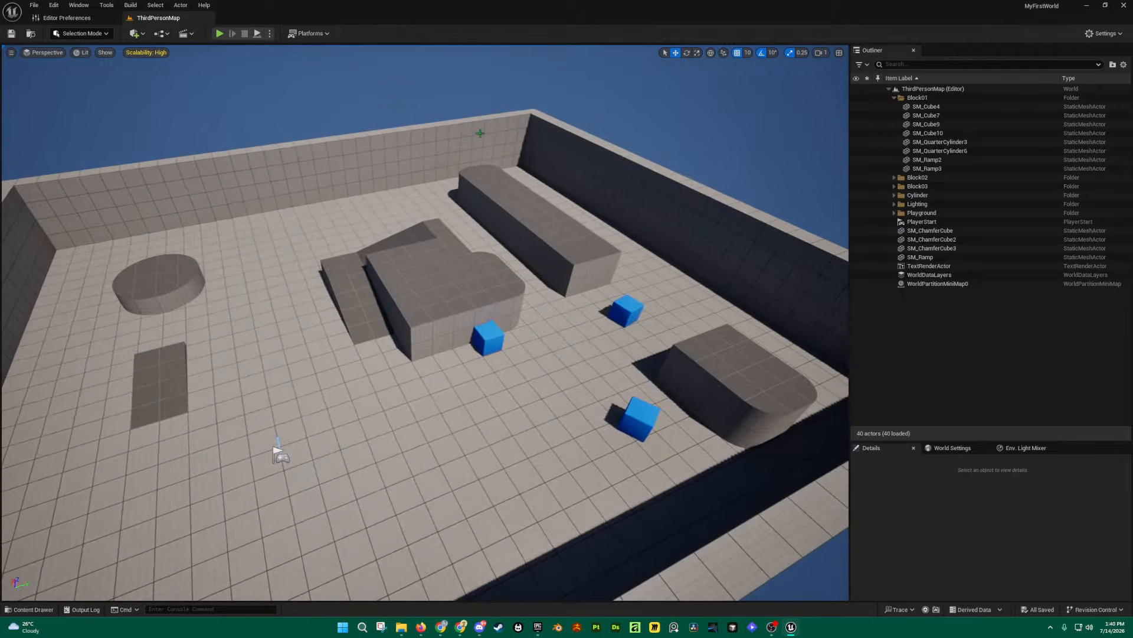
key(a)
right_drag(441, 206, 490, 184)
key(w)
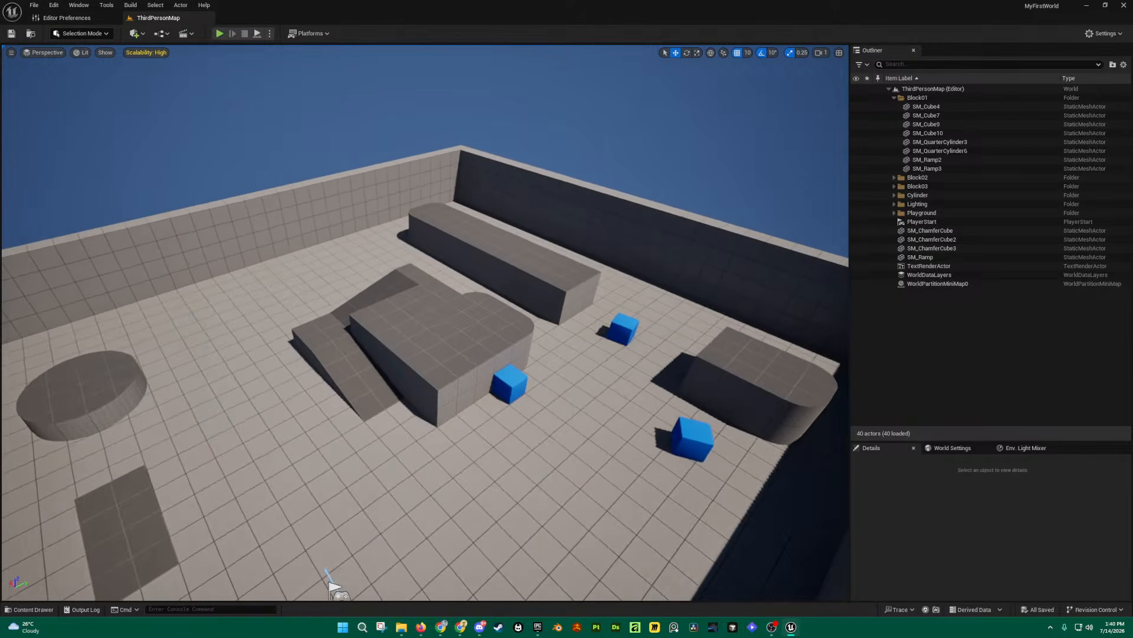
right_drag(564, 267, 565, 267)
key(w)
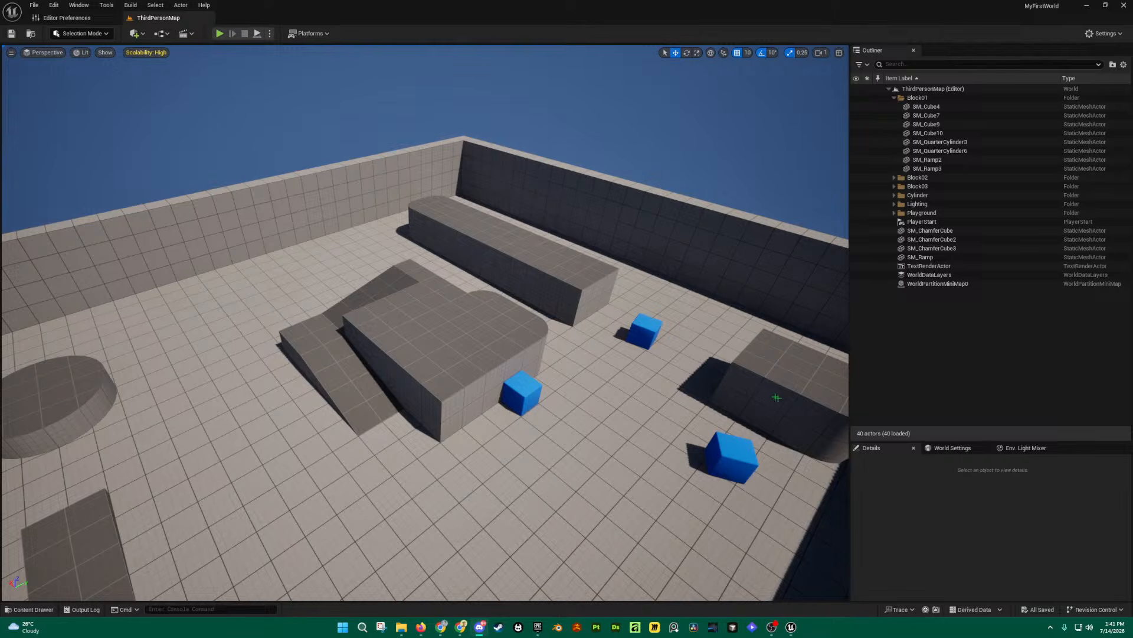
drag(774, 395, 758, 413)
right_drag(758, 413, 758, 416)
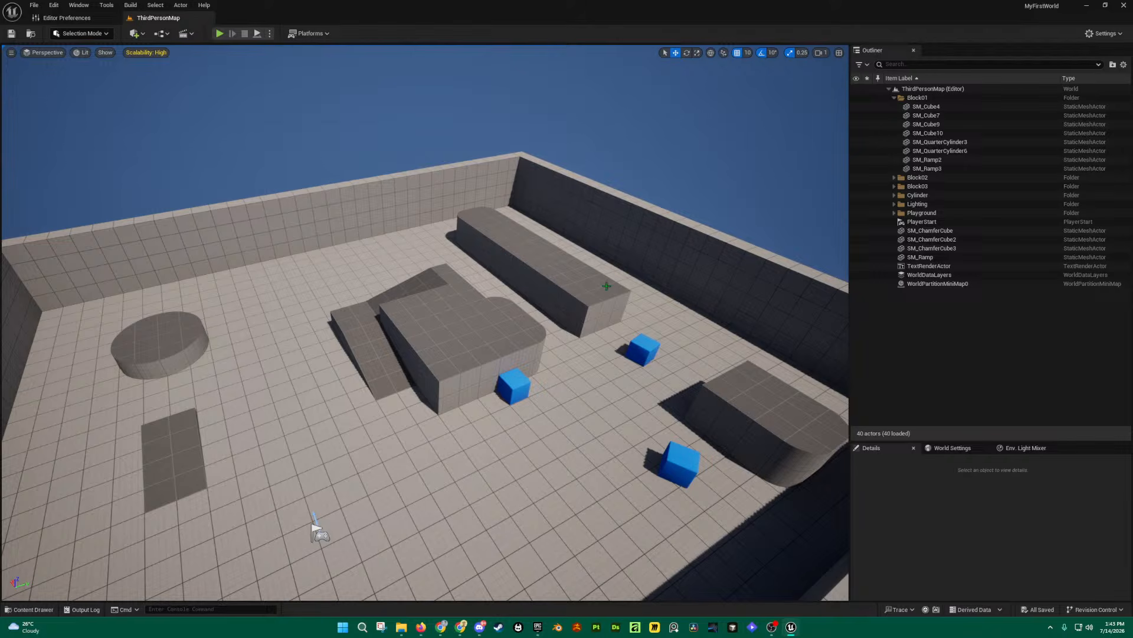
Step: View the whole walled arena from outside, including the Third Person Template text on its outer wall
right_drag(616, 300, 605, 278)
key(s)
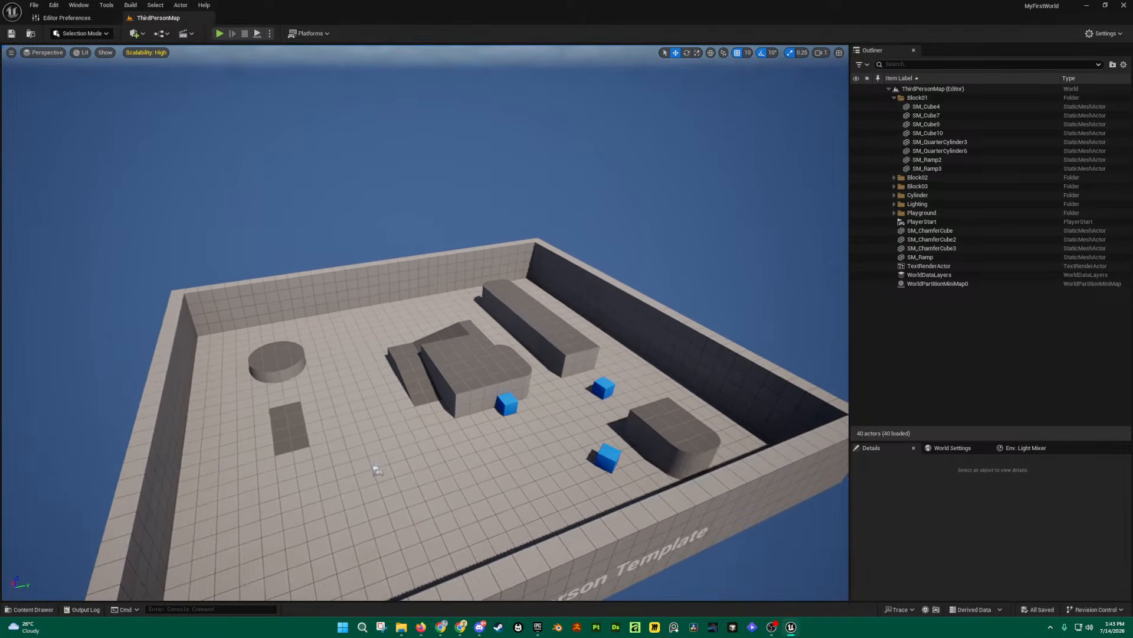
scroll(381, 454, down, 4)
alt+drag(390, 451, 363, 443)
right_drag(583, 332, 609, 316)
right_drag(404, 294, 452, 323)
right_drag(374, 447, 356, 423)
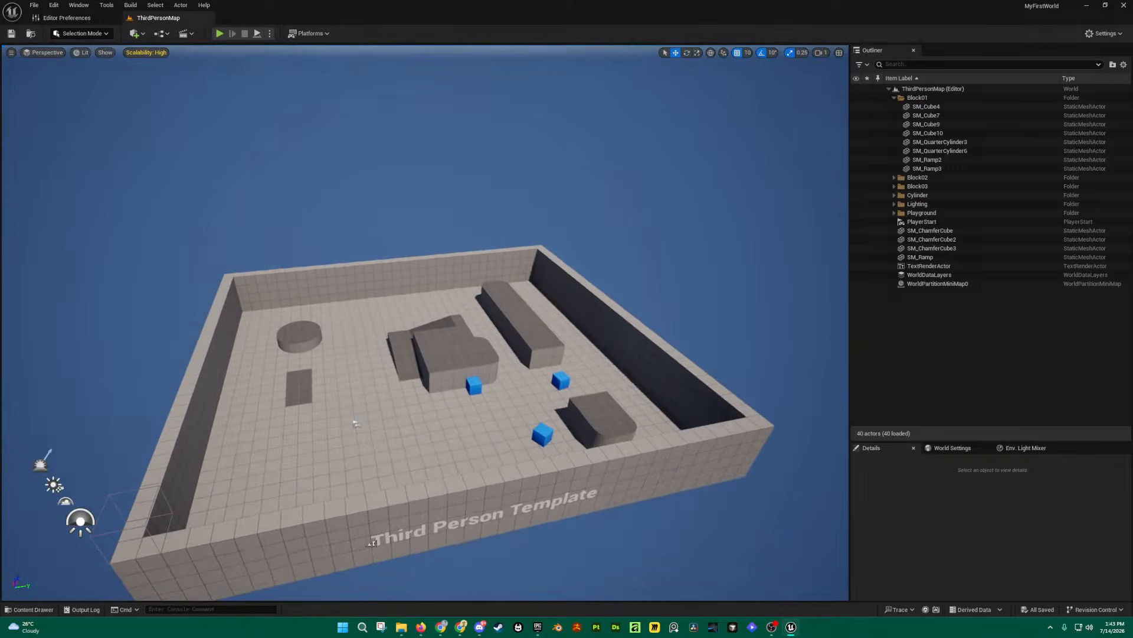
Step: Fly forward, backward and sideways through the level, ending close to the large raised block and its ramp
right_drag(435, 302, 401, 271)
key(w)
key(s)
key(w)
key(w)
key(w)
key(s)
key(s)
key(a)
key(d)
key(a)
key(w)
key(s)
key(w)
key(w)
key(w)
key(s)
key(s)
key(a)
key(d)
key(w)
key(s)
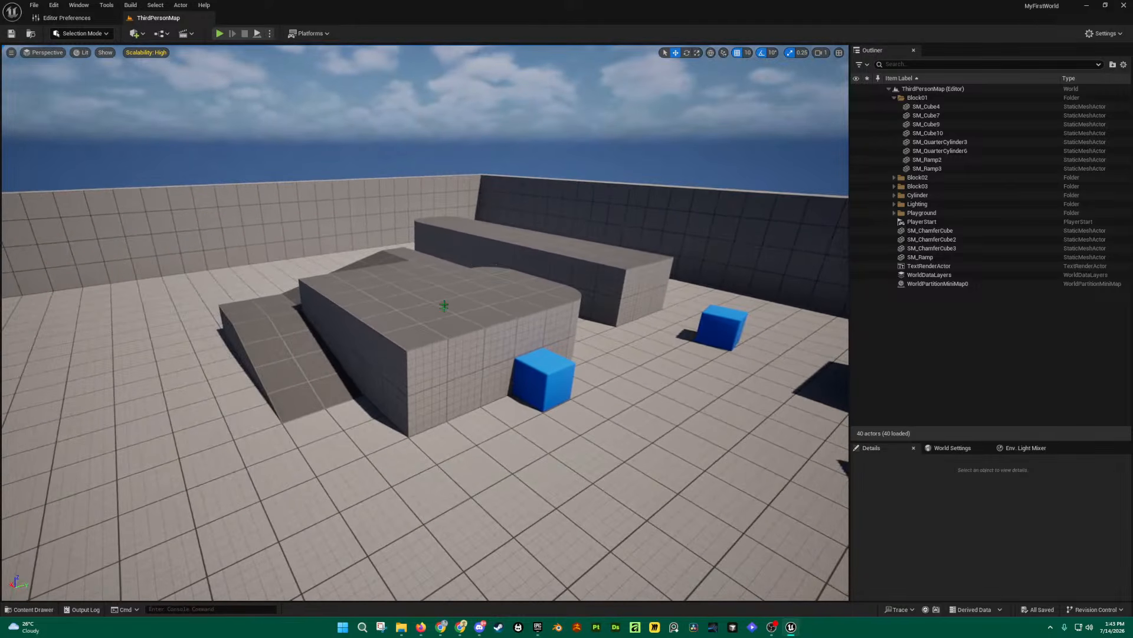
Step: Select the large raised block SM_Cube4, inspect it from several sides, and select the adjoining ramp SM_Ramp2
click(489, 324)
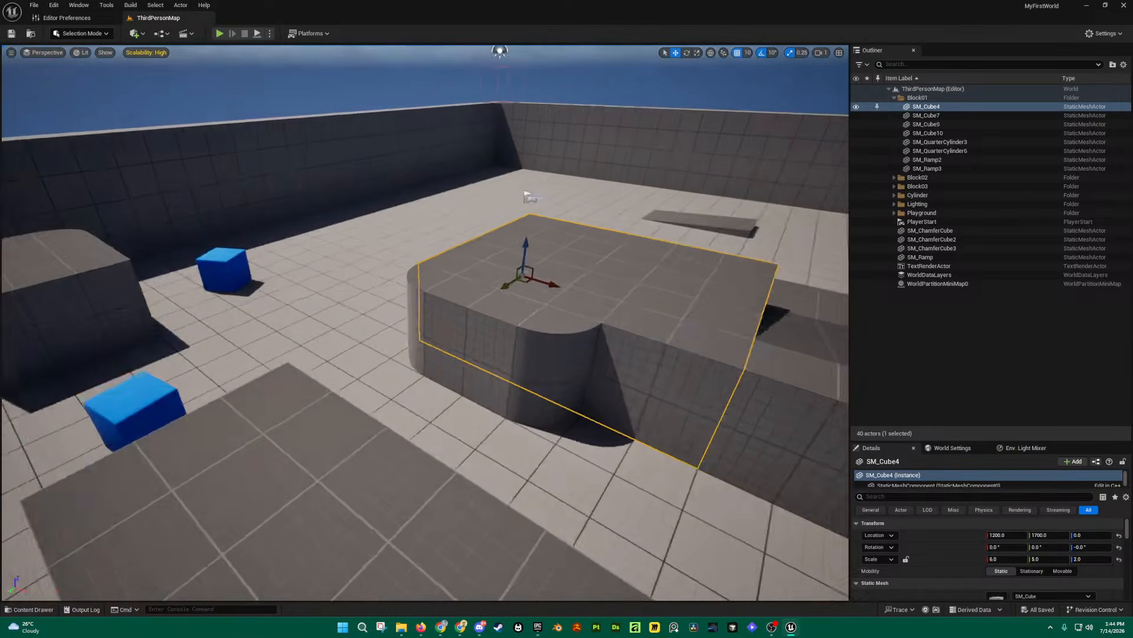
right_drag(488, 325, 796, 301)
key(a)
key(d)
key(a)
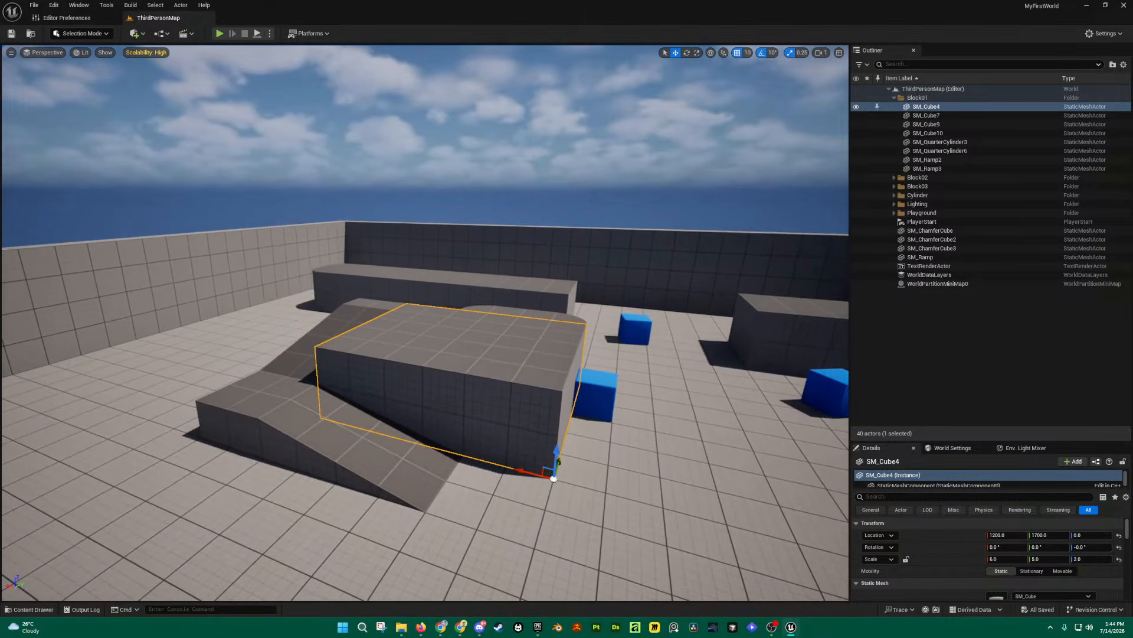
key(d)
right_drag(487, 358, 414, 371)
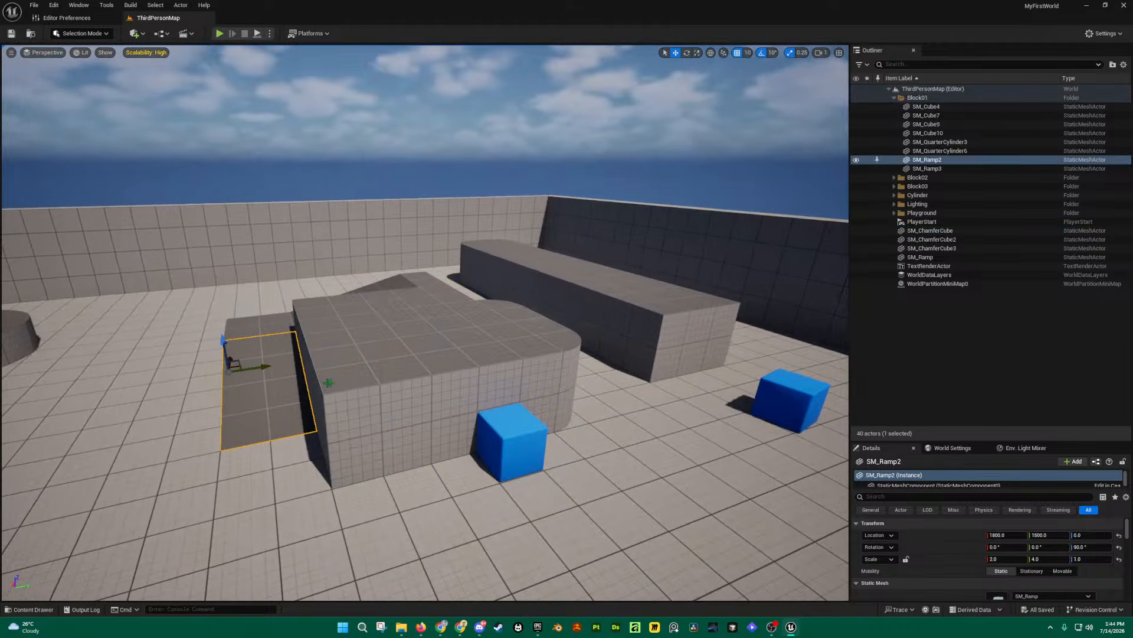
Step: Select SM_Cube4 and try raising it along the Z axis to a Z location of 100
key(a)
right_drag(376, 389, 350, 419)
key(w)
key(d)
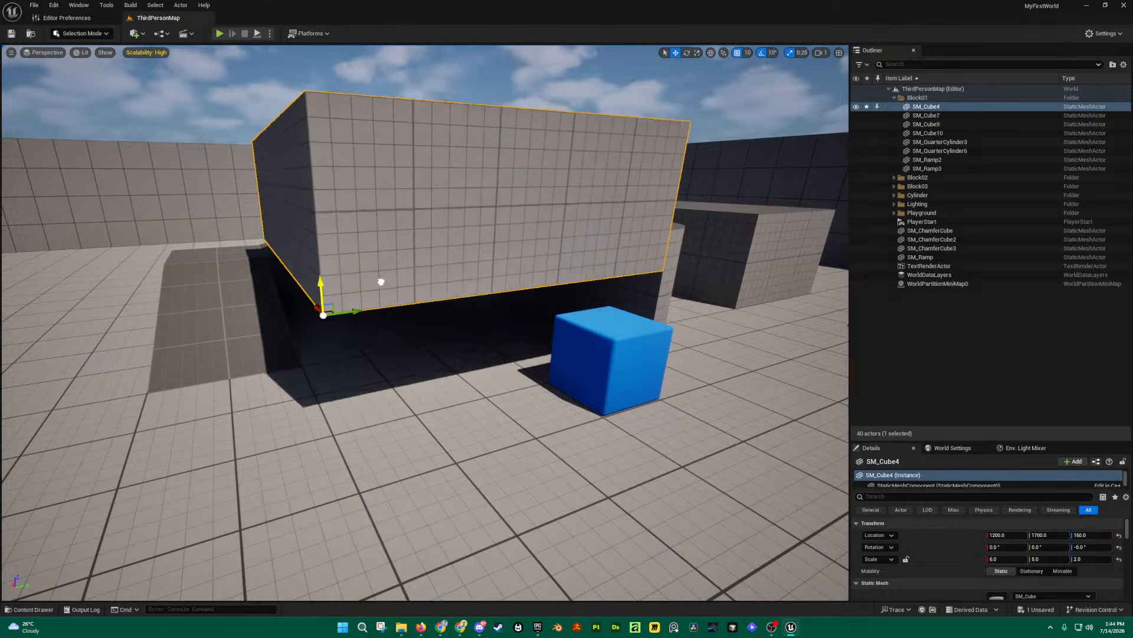
key(ctrl+z)
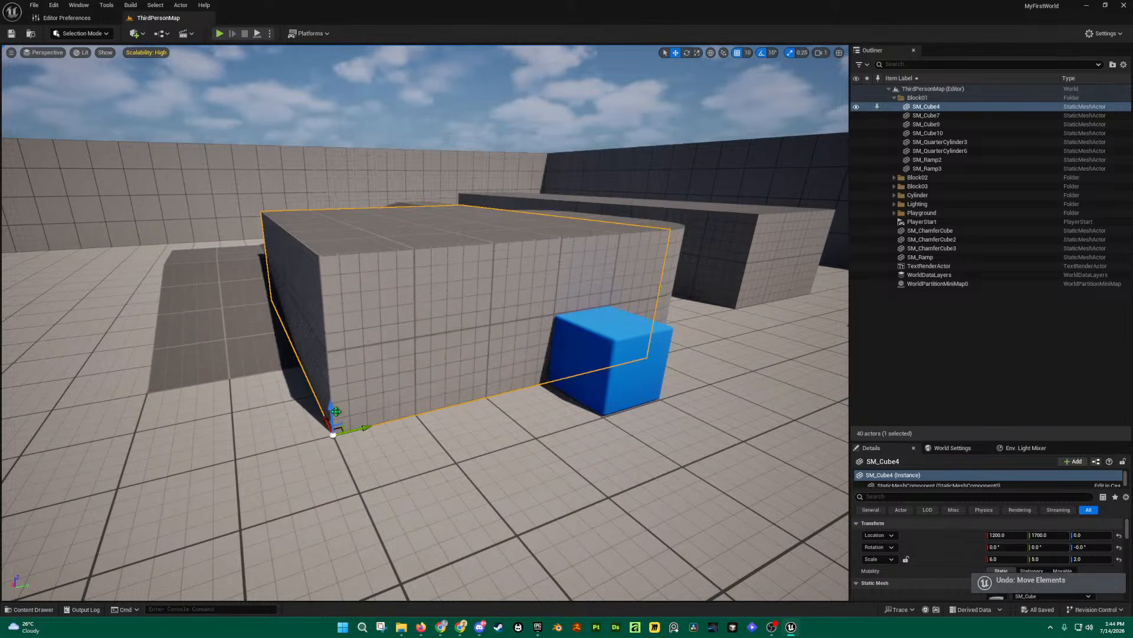
Step: Try moving SM_Cube4 along the X axis to an X location of 1300
key(a)
right_drag(335, 418, 387, 417)
key(w)
drag(440, 409, 387, 351)
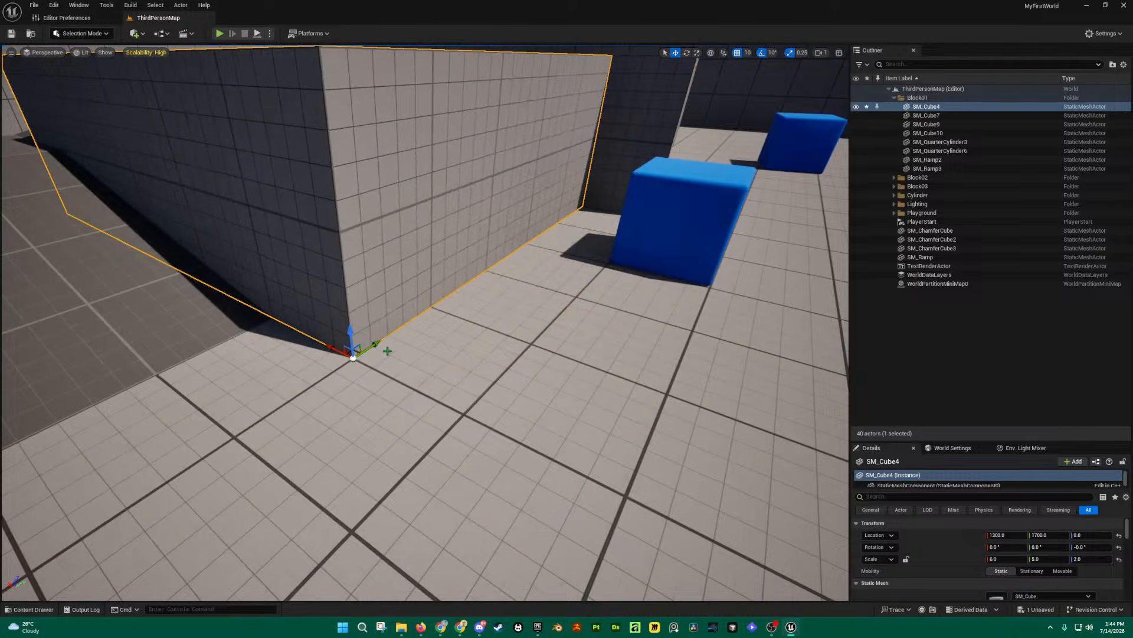
key(ctrl+z)
Step: Try lifting SM_Cube4 off the floor once more, to a height of 100 on the Z axis
drag(470, 391, 504, 329)
drag(505, 230, 506, 243)
mouse_move(535, 291)
right_down()
mouse_move(567, 224)
mouse_move(546, 236)
mouse_move(535, 291)
right_up()
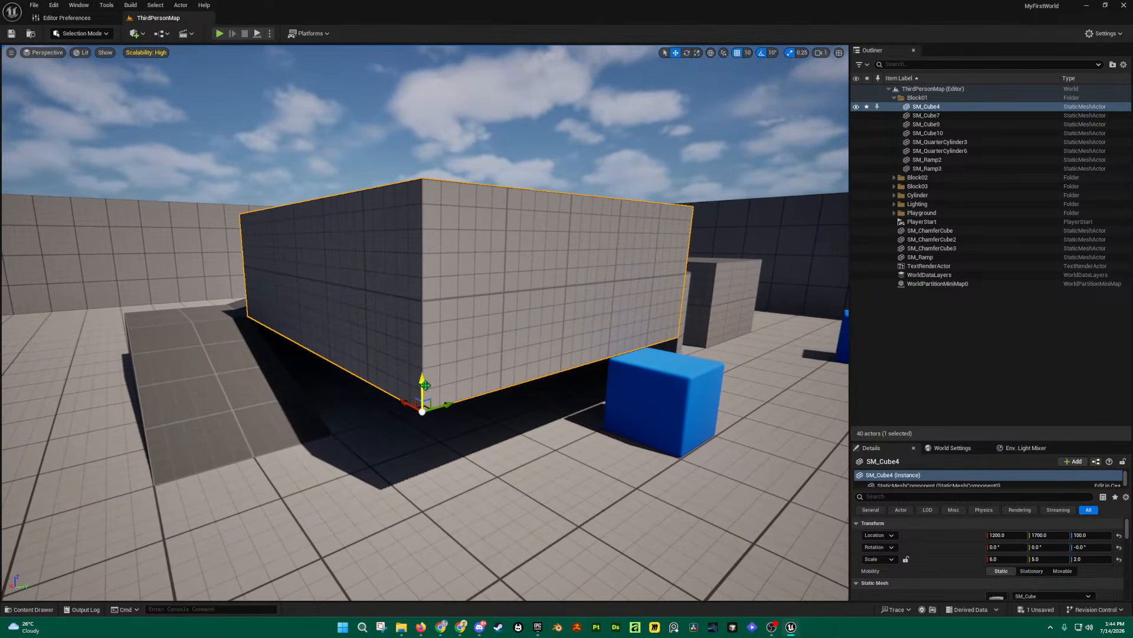
Step: Select the ramp SM_Ramp2 and examine its move gizmo and pivot from the side
click(228, 380)
right_drag(227, 379, 278, 426)
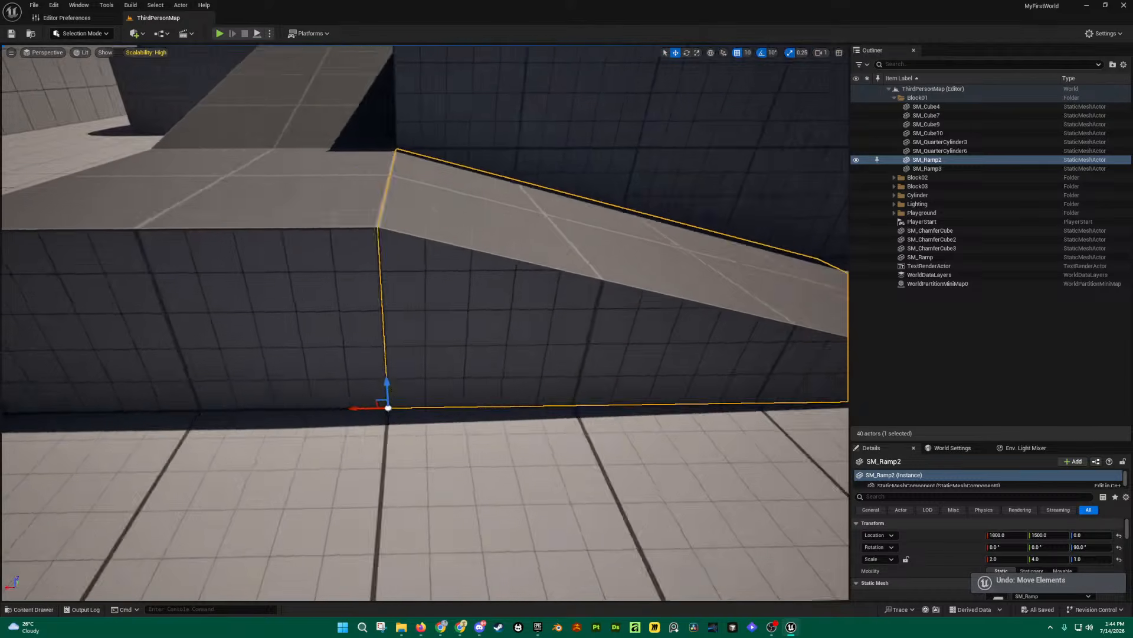
right_drag(425, 322, 602, 312)
right_drag(383, 409, 540, 387)
Step: Select the blue cube SM_ChamferCube3 and bring it fully into view
click(471, 387)
right_drag(471, 387, 631, 398)
right_drag(433, 409, 549, 384)
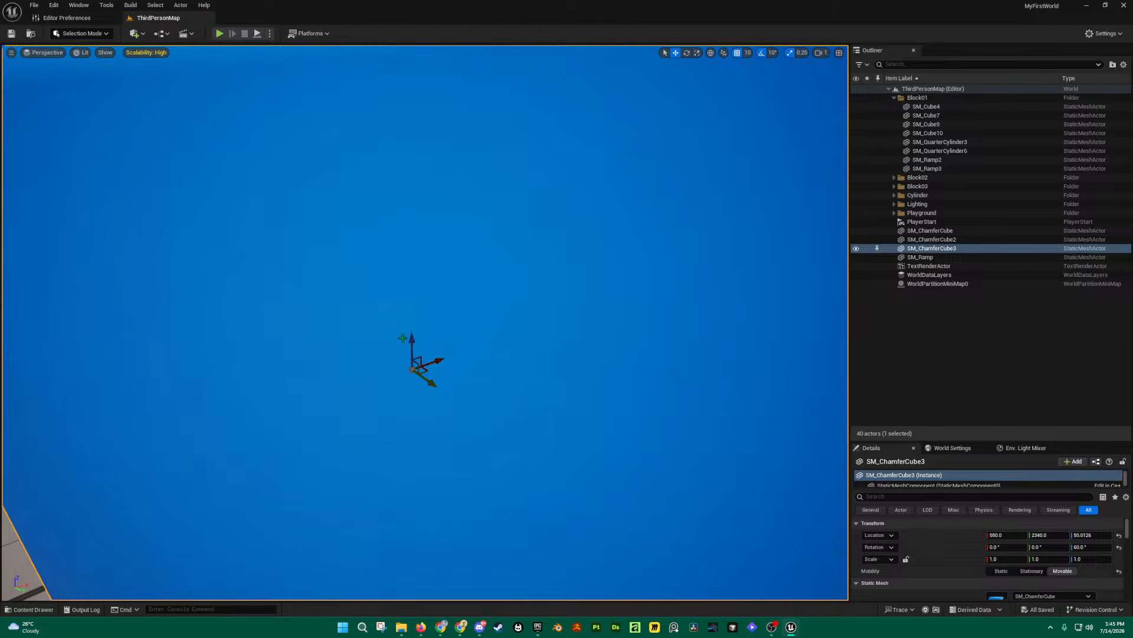
key(s)
right_drag(425, 358, 367, 332)
key(d)
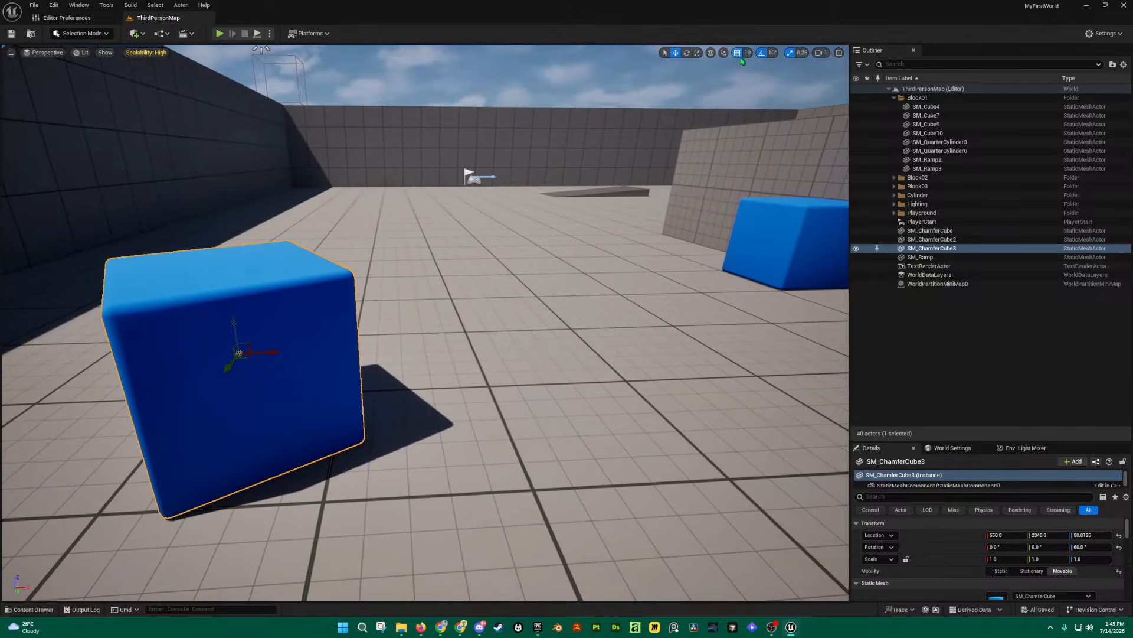
Step: Switch the transform gizmo from world to local space and check its axes against the rotated blue cube
click(713, 57)
key(a)
right_drag(508, 284, 670, 302)
key(d)
right_drag(361, 319, 361, 325)
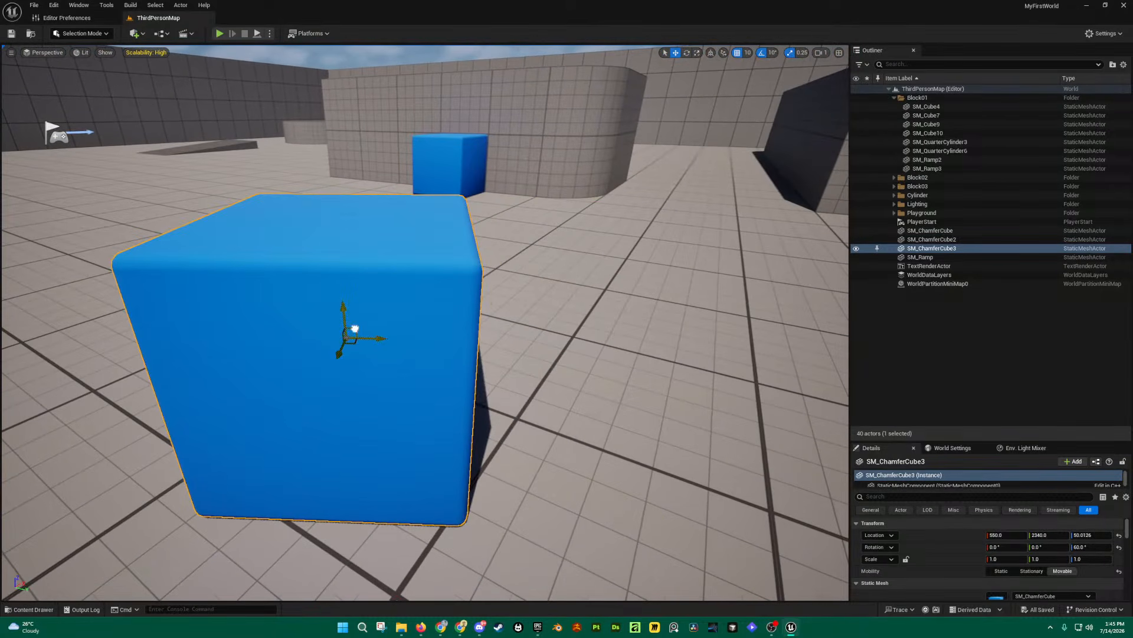
Step: Move SM_ChamferCube3 along its local axes to about X 551.34, Y 2362.32, Z 80.01
drag(354, 329, 407, 248)
key(d)
right_drag(450, 291, 384, 274)
key(s)
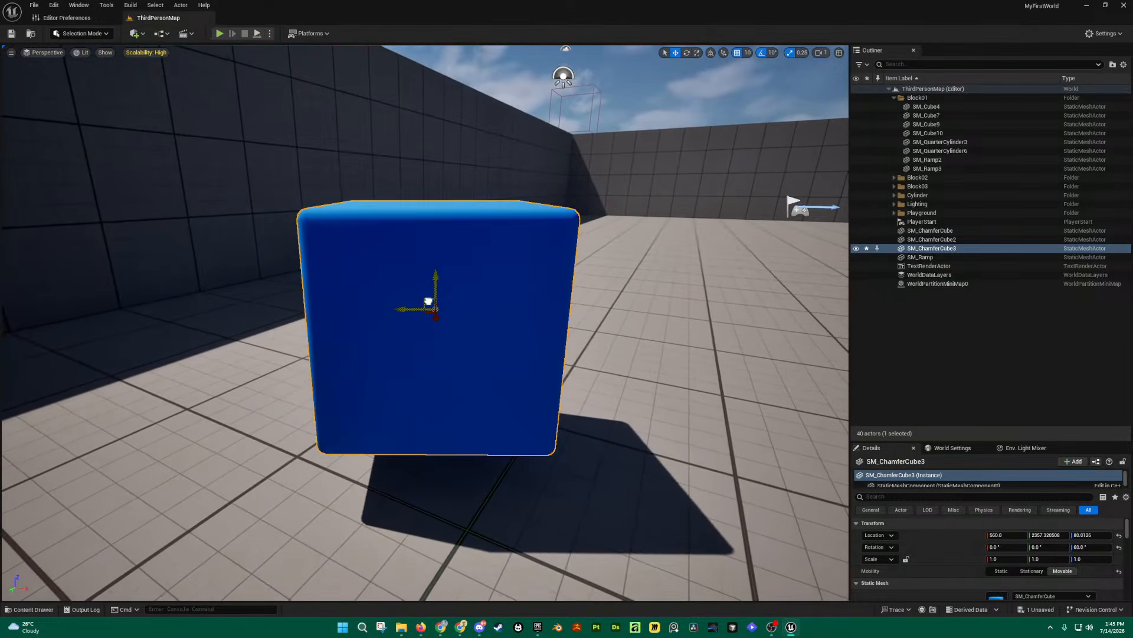
drag(428, 301, 363, 403)
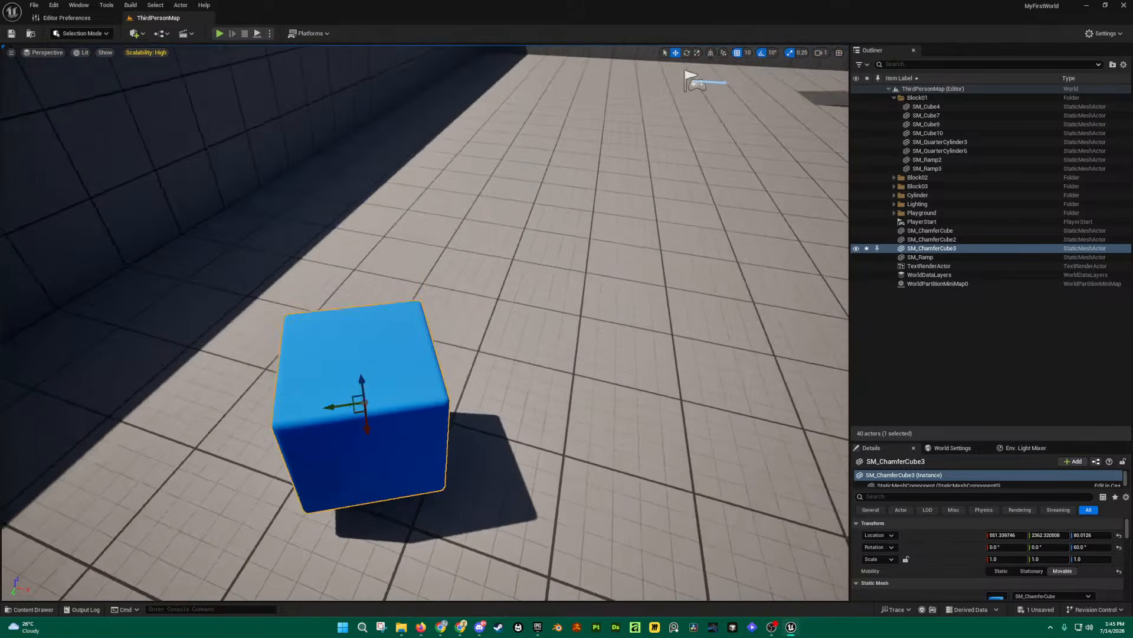
Step: Slide SM_ChamferCube3 across the floor in its local XY plane to about X 648.21, Y 2110.10
key(a)
right_drag(364, 404, 378, 326)
key(w)
key(s)
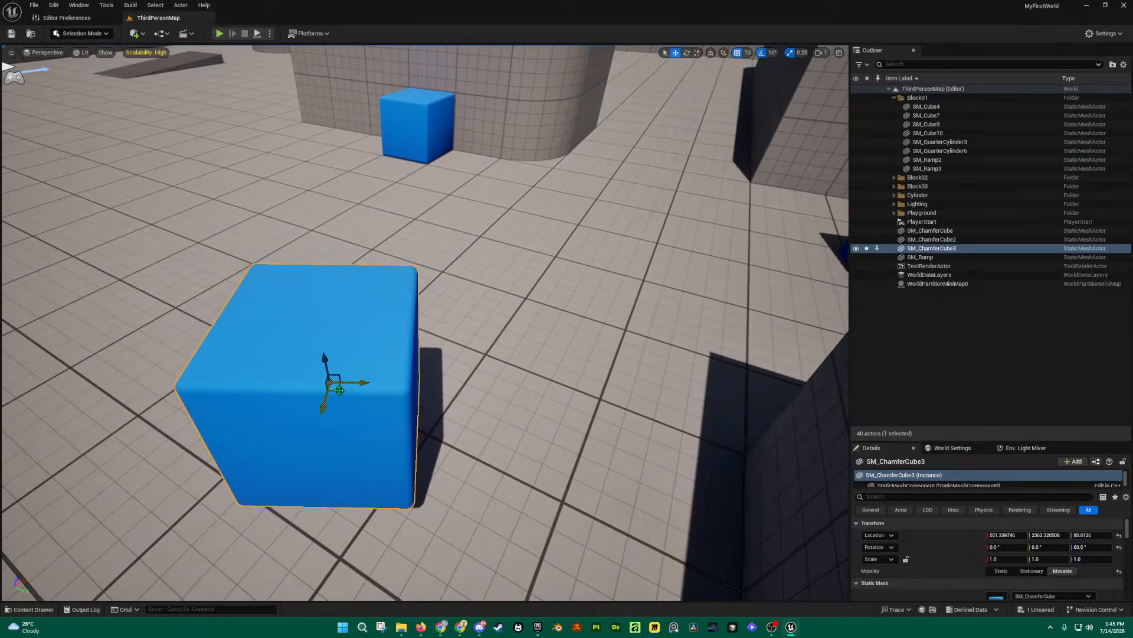
drag(339, 390, 271, 253)
right_drag(390, 313, 314, 268)
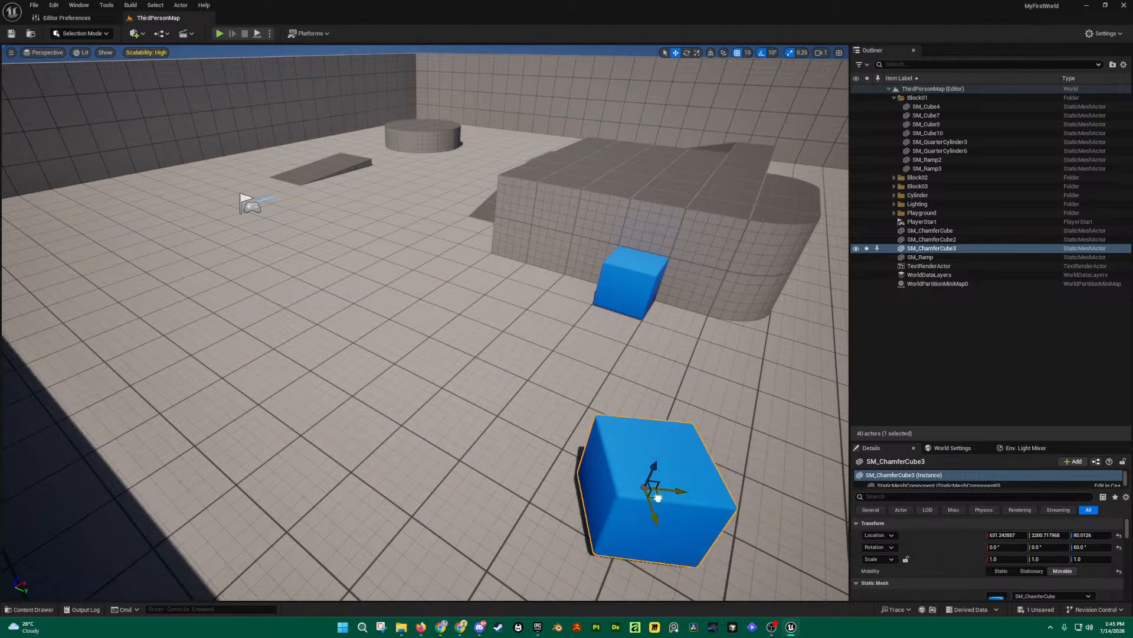
drag(657, 497, 215, 248)
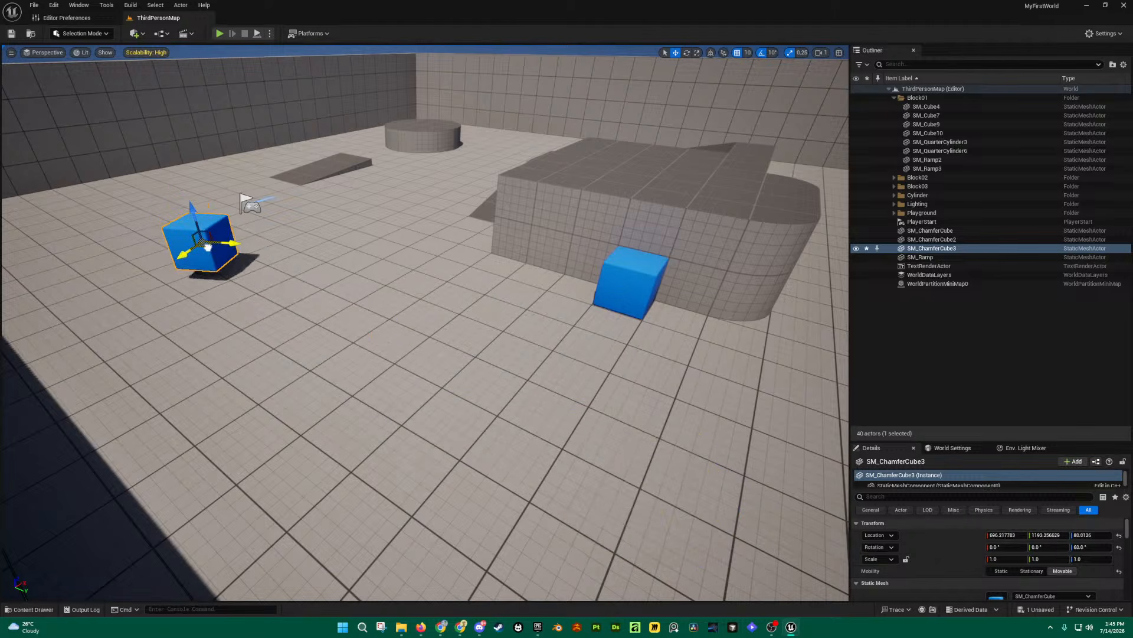
drag(576, 264, 596, 454)
Step: Move SM_ChamferCube3 in its local vertical XZ plane to about X 658.21, Y 2127.42, Z 160.01
right_drag(596, 454, 640, 459)
right_drag(534, 478, 534, 444)
right_drag(513, 371, 506, 345)
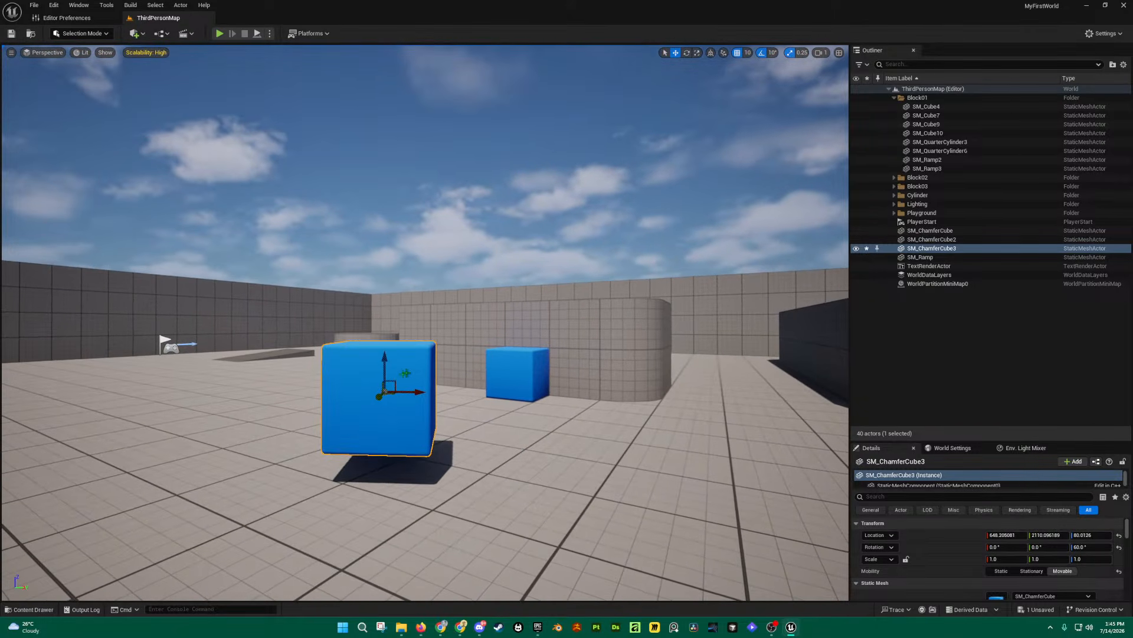
drag(391, 382, 601, 161)
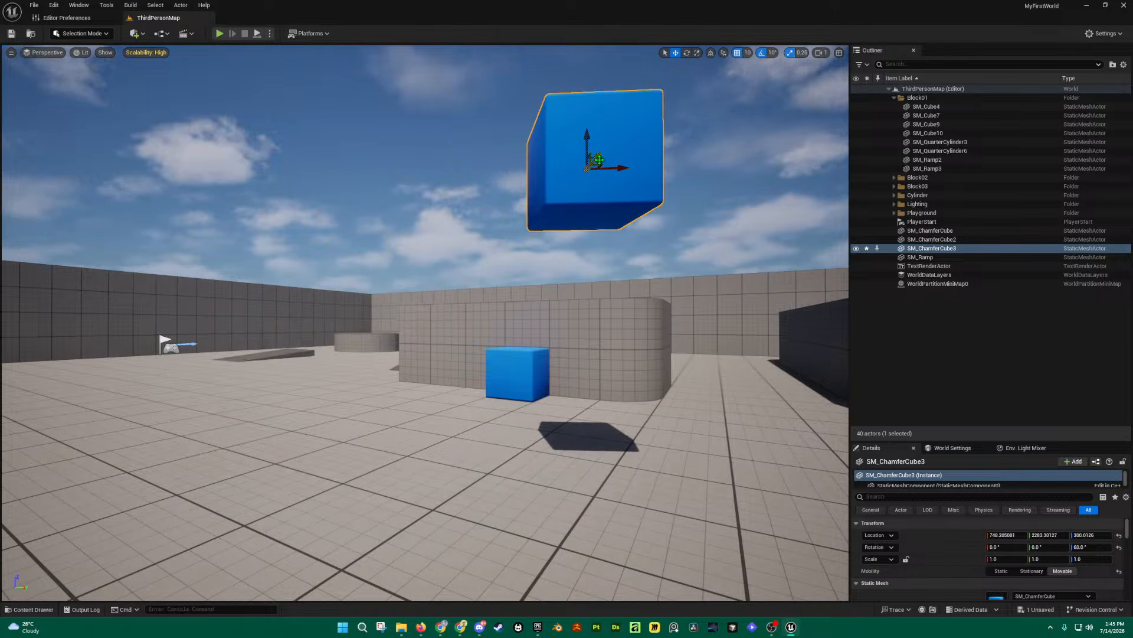
right_drag(616, 172, 481, 165)
key(d)
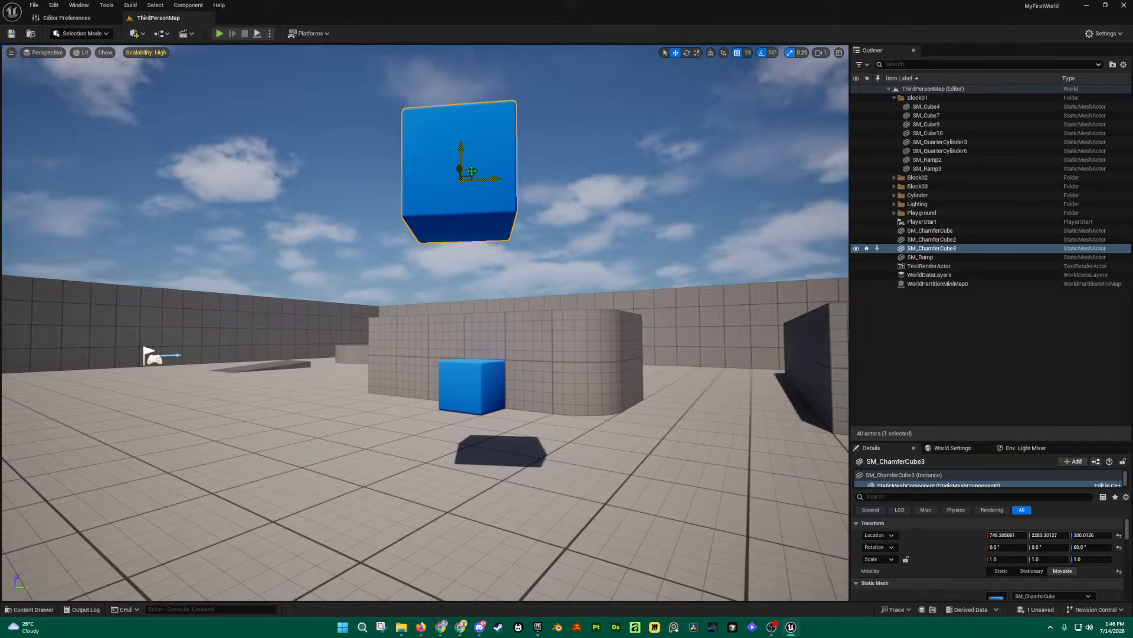
drag(472, 171, 297, 316)
Step: Move SM_ChamferCube3 slightly in the view plane using the centre point of the move gizmo
key(e)
right_drag(297, 316, 342, 365)
key(w)
key(d)
mouse_move(407, 392)
right_down()
mouse_move(361, 408)
mouse_move(326, 402)
mouse_move(407, 393)
right_up()
key(a)
key(w)
key(d)
key(s)
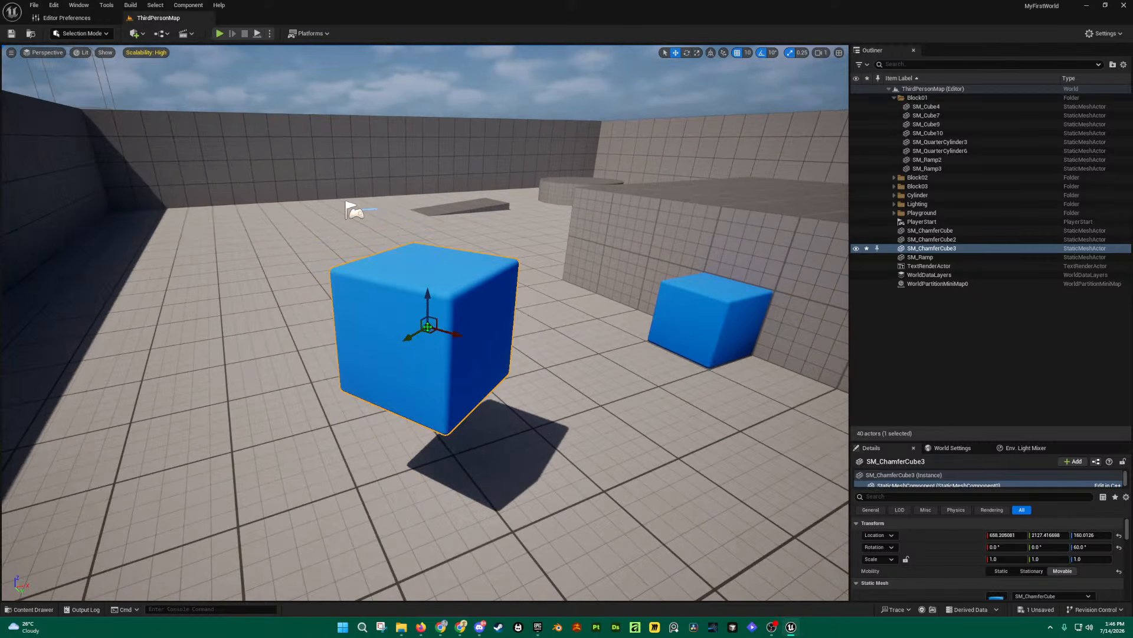
key(w)
right_drag(427, 326, 411, 281)
key(s)
key(w)
key(w)
key(s)
key(q)
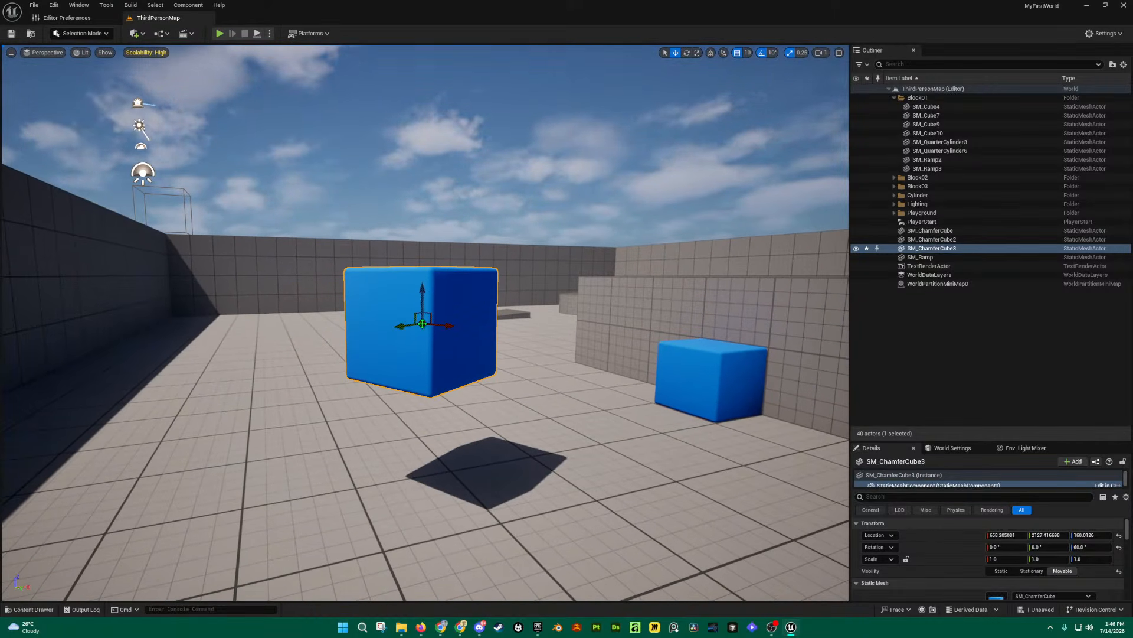
drag(414, 318, 432, 302)
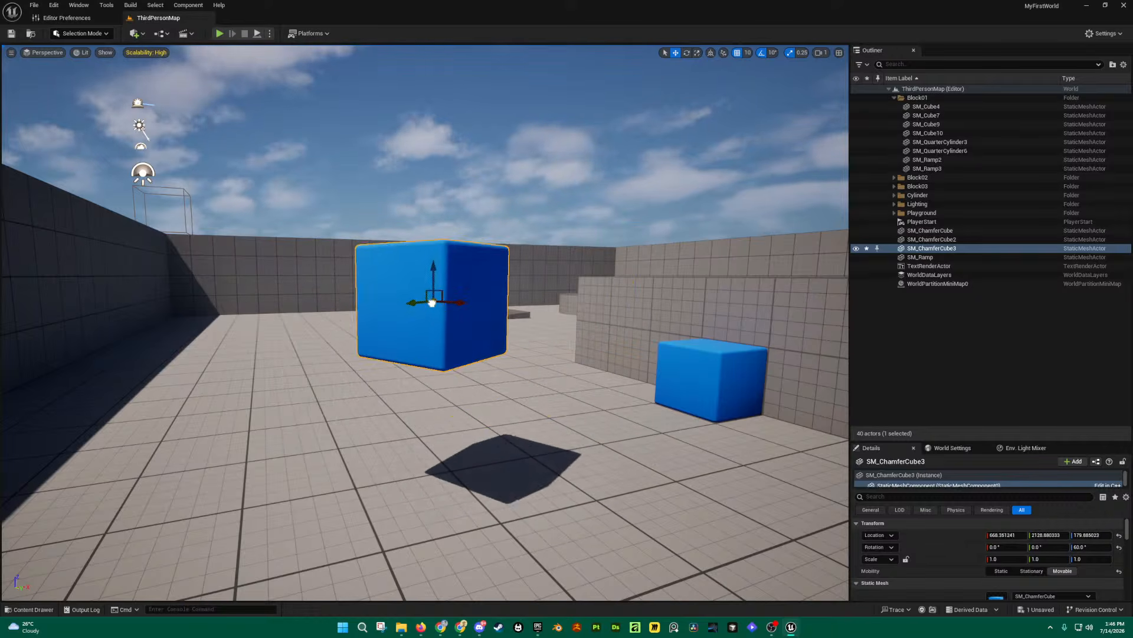
Step: Shift SM_ChamferCube3 in its local XY plane to about X 719.23, Y 2091.36
right_drag(426, 323, 414, 347)
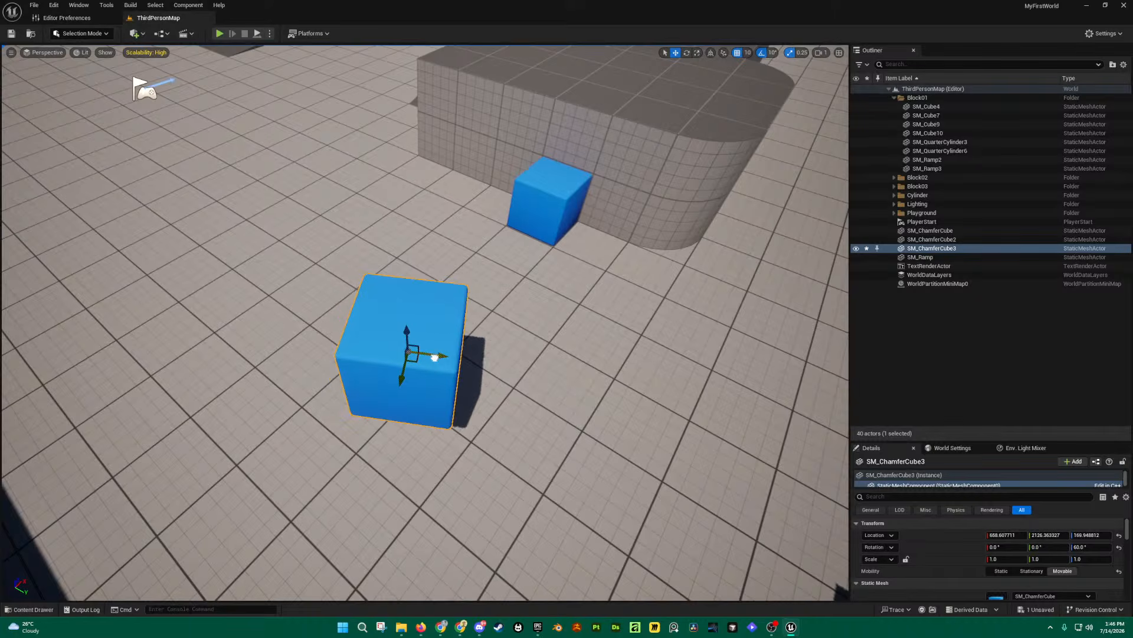
drag(435, 357, 426, 306)
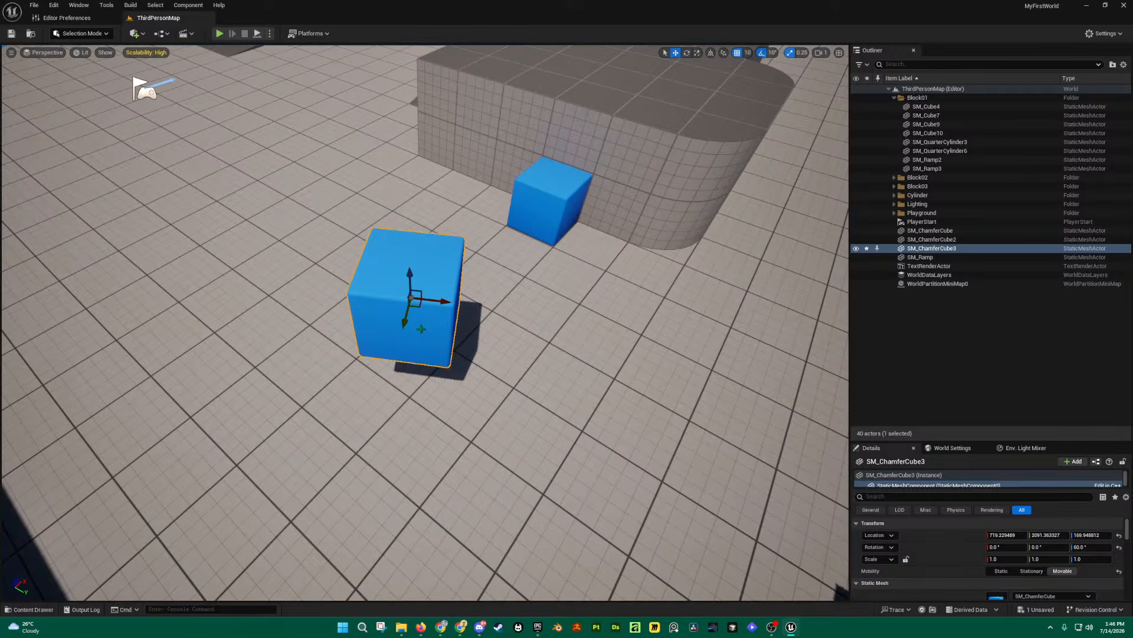
right_drag(542, 392, 490, 299)
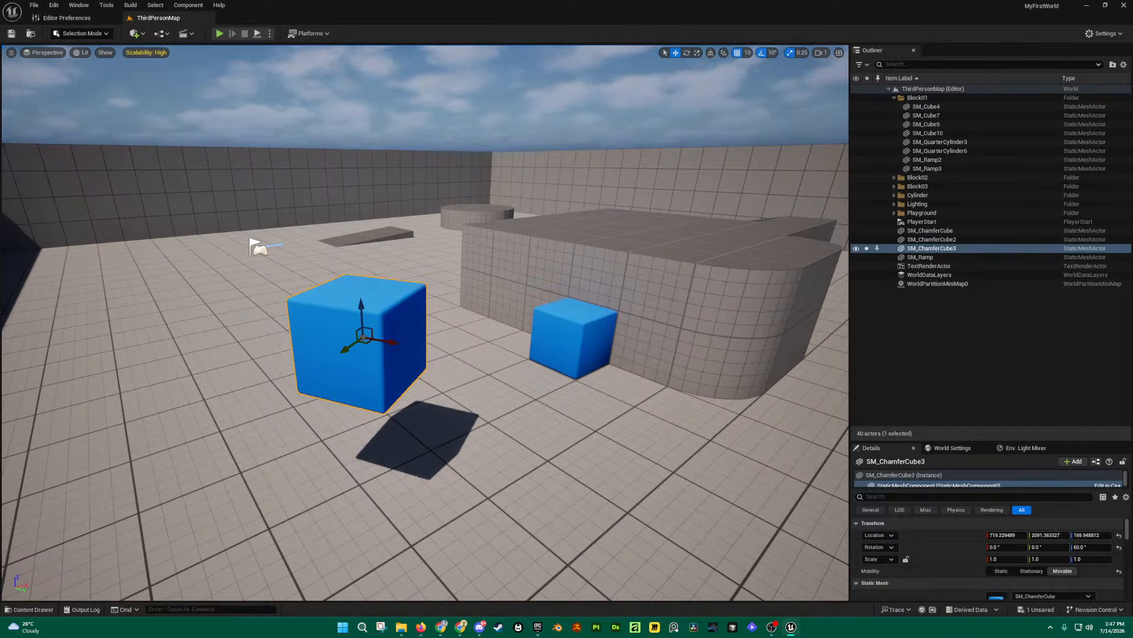
Step: Look over SM_ChamferCube3 and the surrounding blocks from several distances, out to the perimeter wall
key(s)
right_drag(688, 394, 692, 391)
mouse_move(614, 378)
right_down()
mouse_move(531, 333)
mouse_move(640, 346)
mouse_move(614, 378)
right_up()
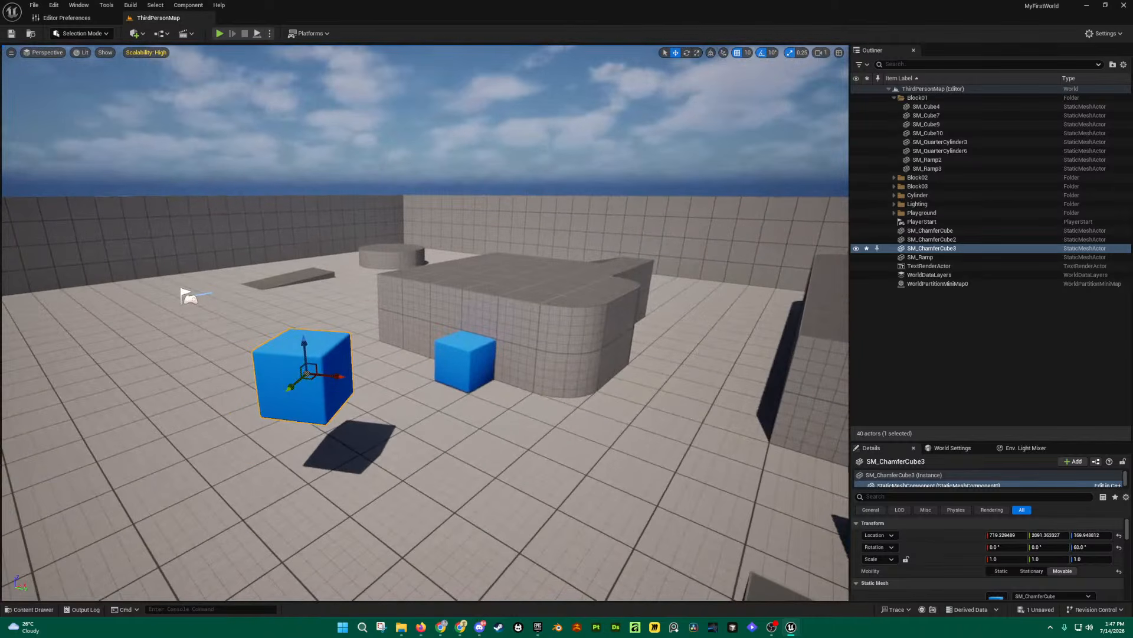
right_drag(454, 328, 428, 359)
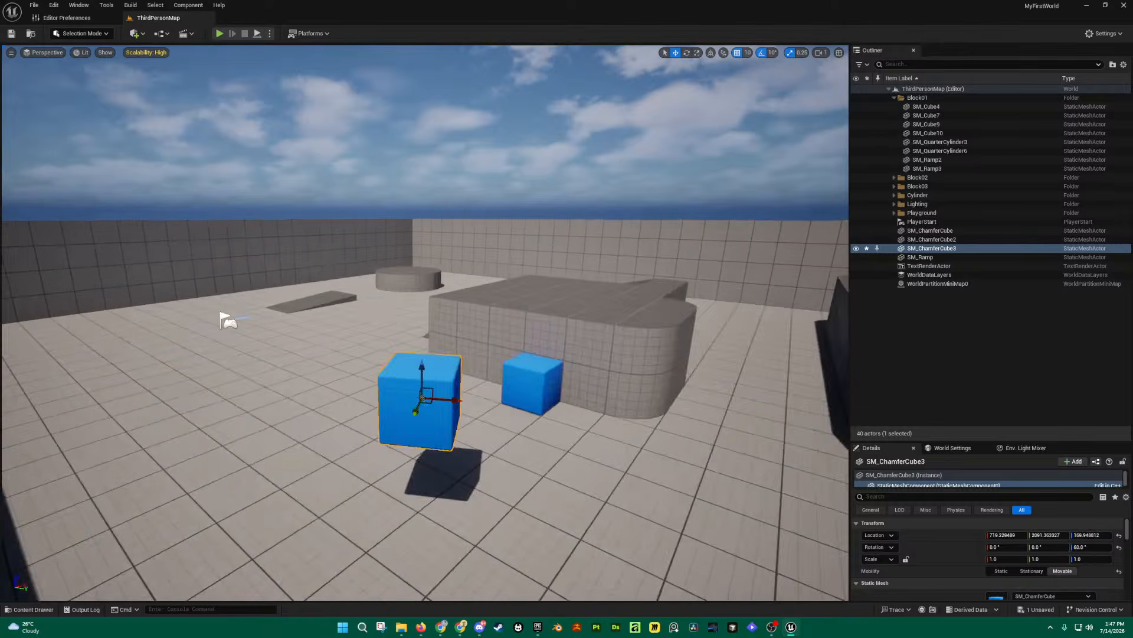
right_drag(429, 358, 419, 361)
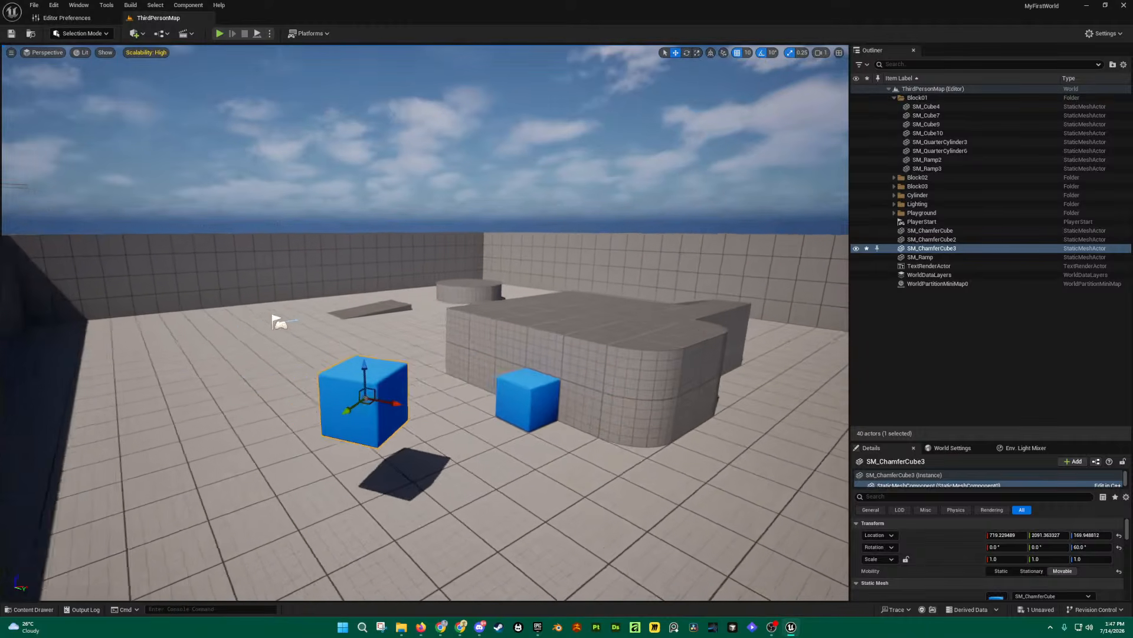
key(w)
right_drag(425, 358, 12, 472)
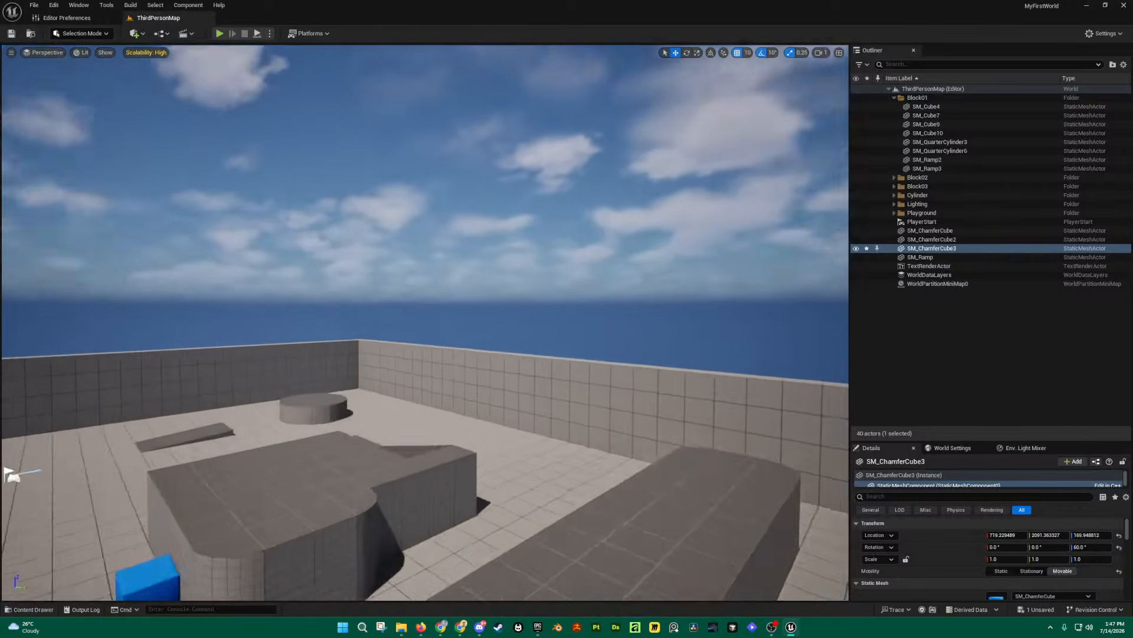
key(w)
right_drag(425, 322, 679, 317)
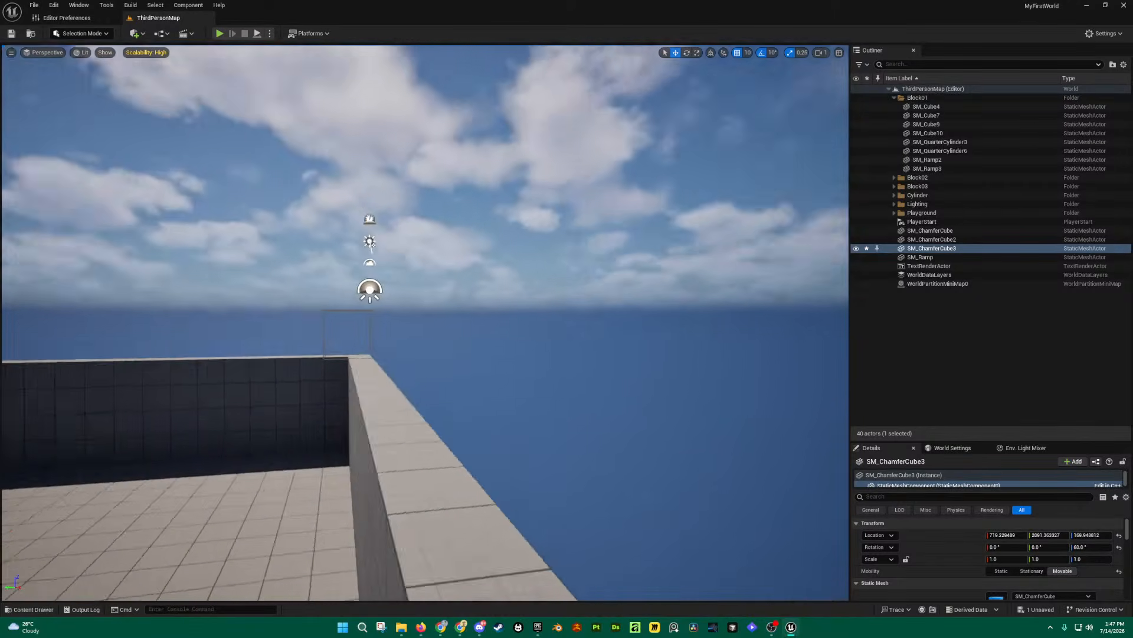
key(f)
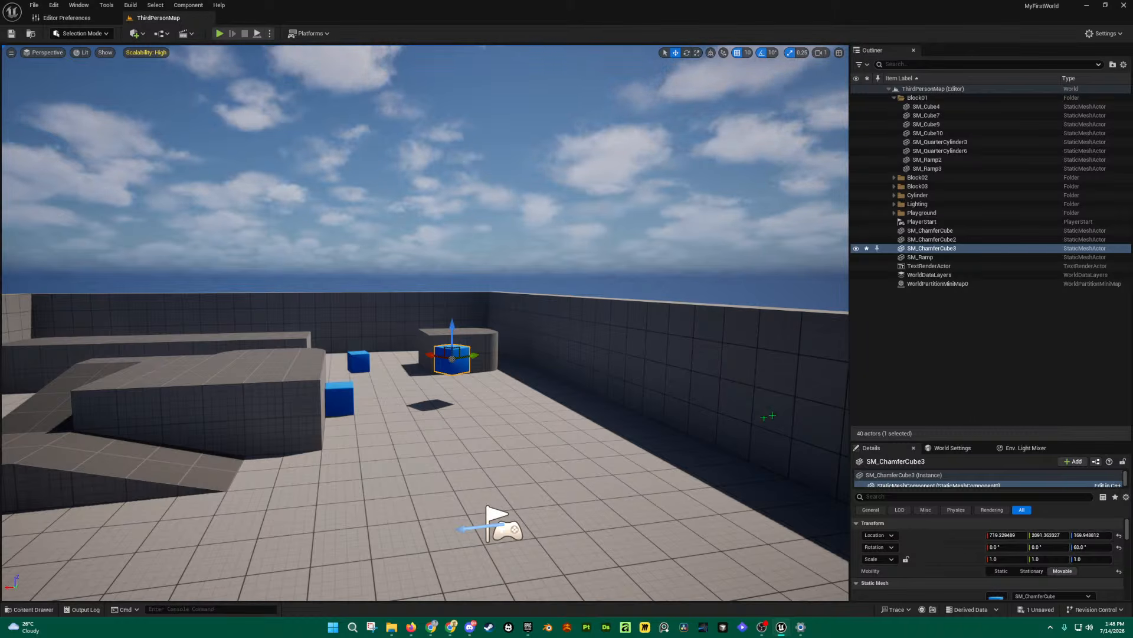
Step: Survey the blue cubes, blocks and ramps from above and from behind the player start
right_drag(471, 431, 245, 480)
key(d)
key(w)
key(e)
key(d)
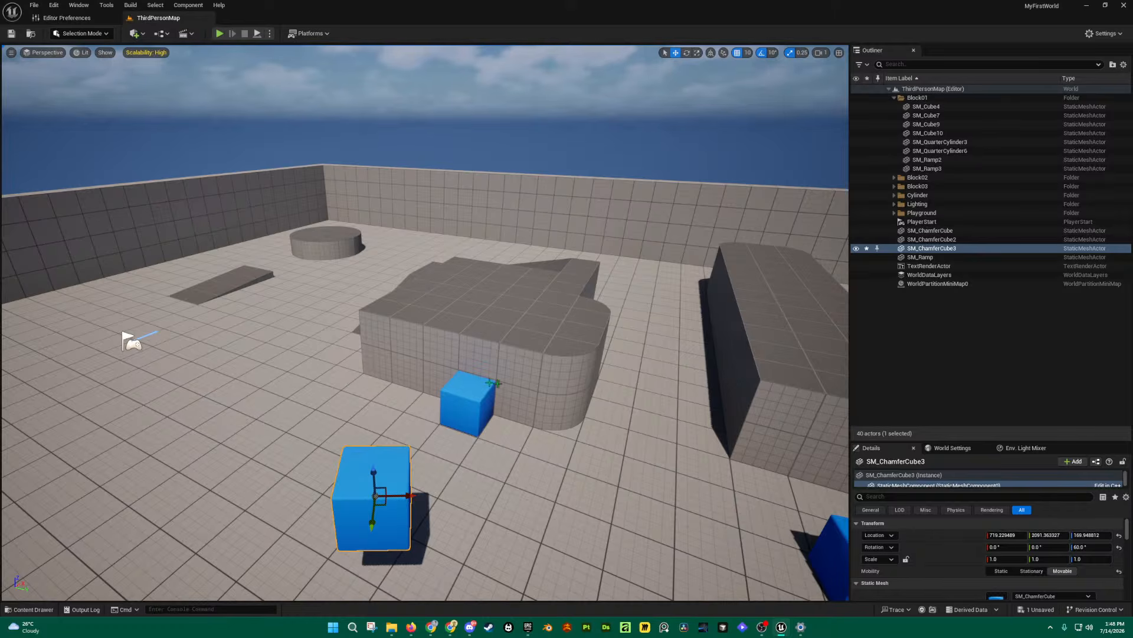
mouse_move(490, 382)
right_down()
mouse_move(389, 350)
mouse_move(502, 408)
mouse_move(509, 339)
mouse_move(366, 348)
mouse_move(508, 367)
mouse_move(451, 367)
mouse_move(613, 331)
mouse_move(425, 353)
mouse_move(482, 373)
right_up()
key(d)
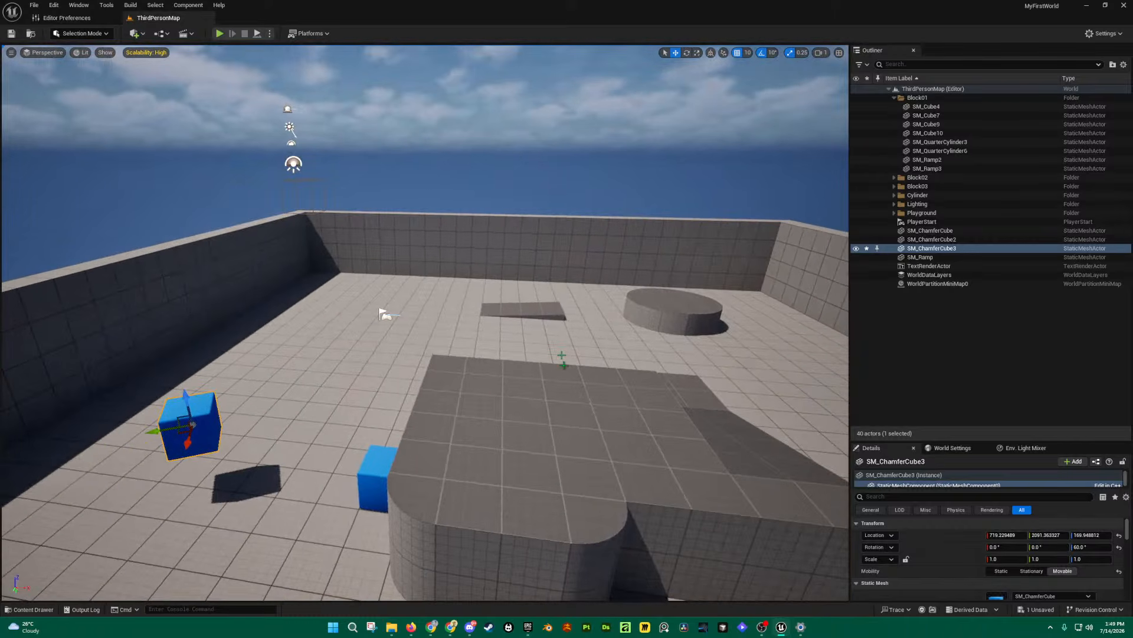
right_drag(425, 323, 794, 297)
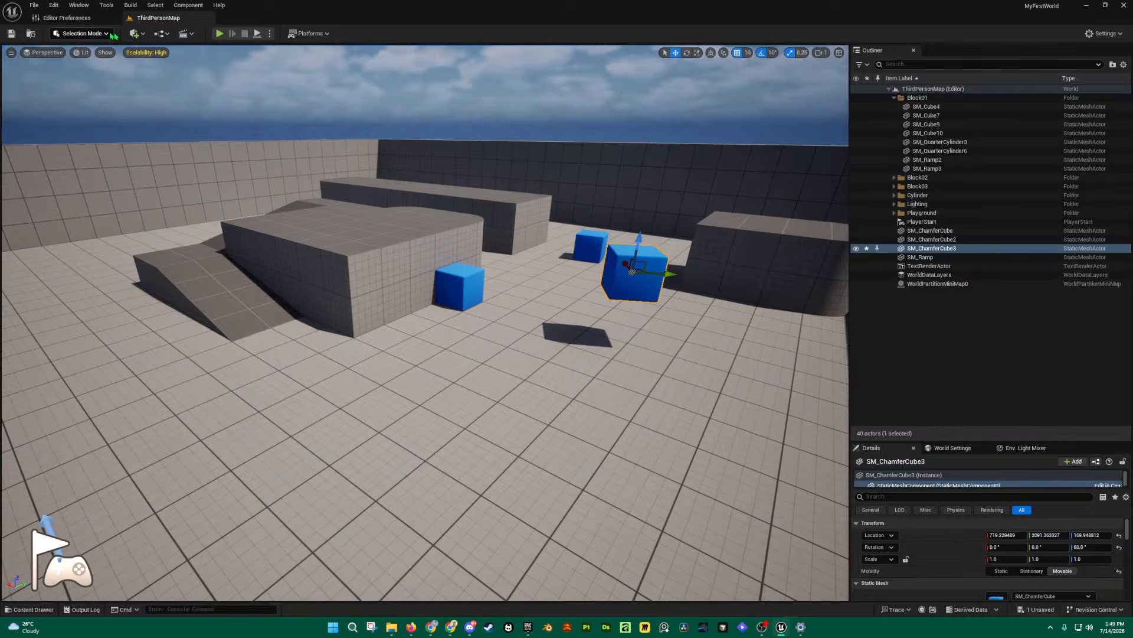
Step: Add a basic Cube shape to the open floor in front of the grey block
click(143, 37)
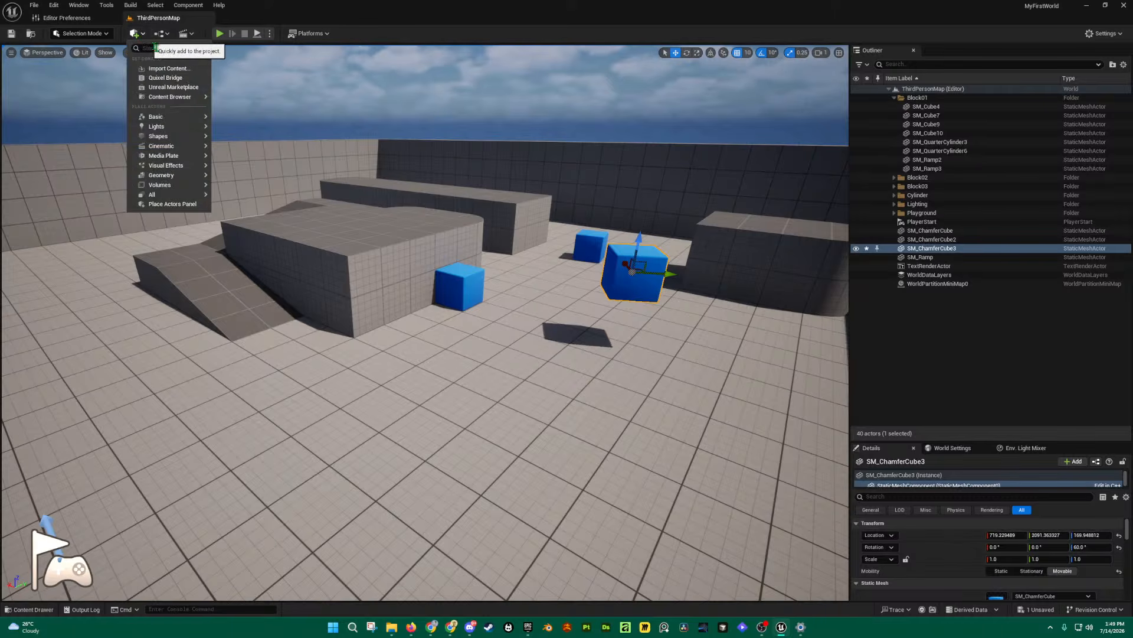
mouse_move(174, 137)
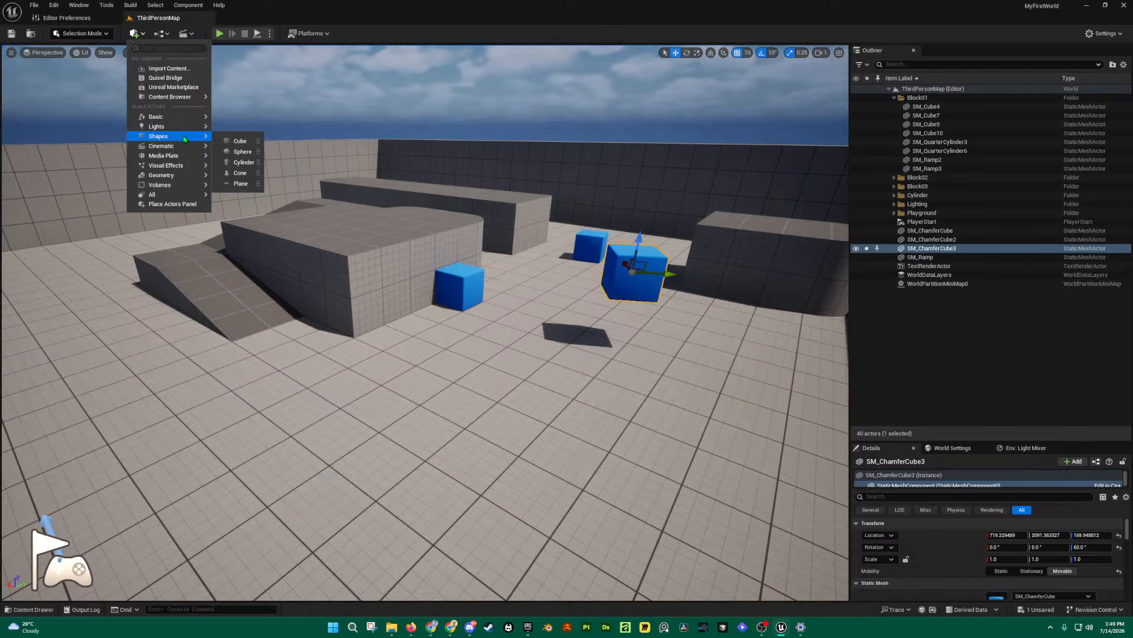
click(236, 141)
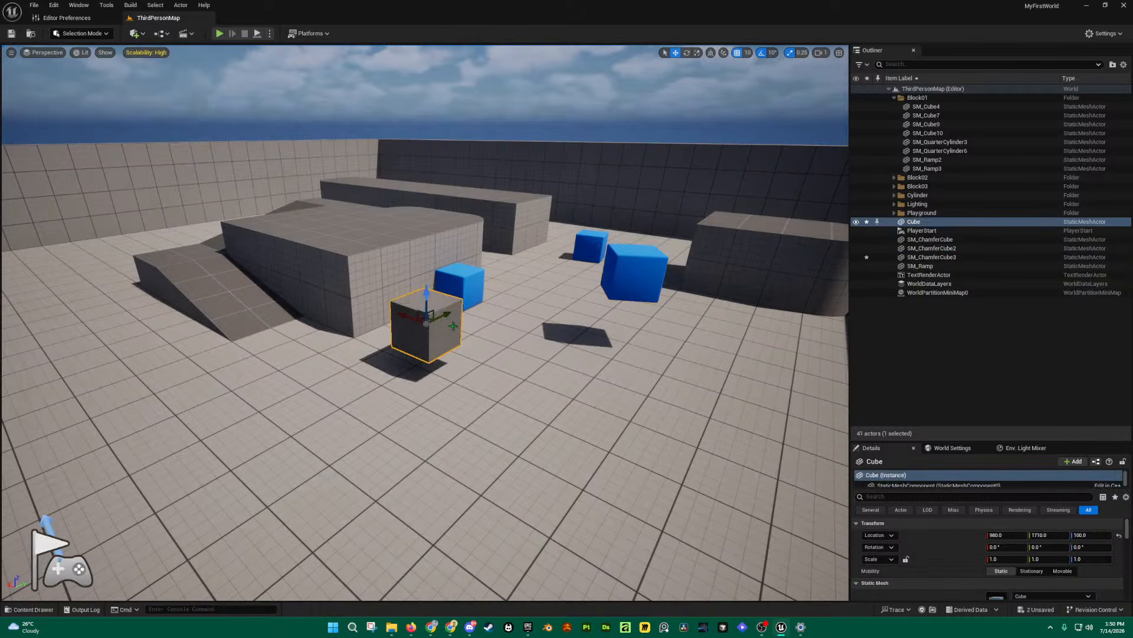
Step: Place a second Cube shape on the near top corner of the large block, at X 1370, Y 1770, Z 200
click(140, 35)
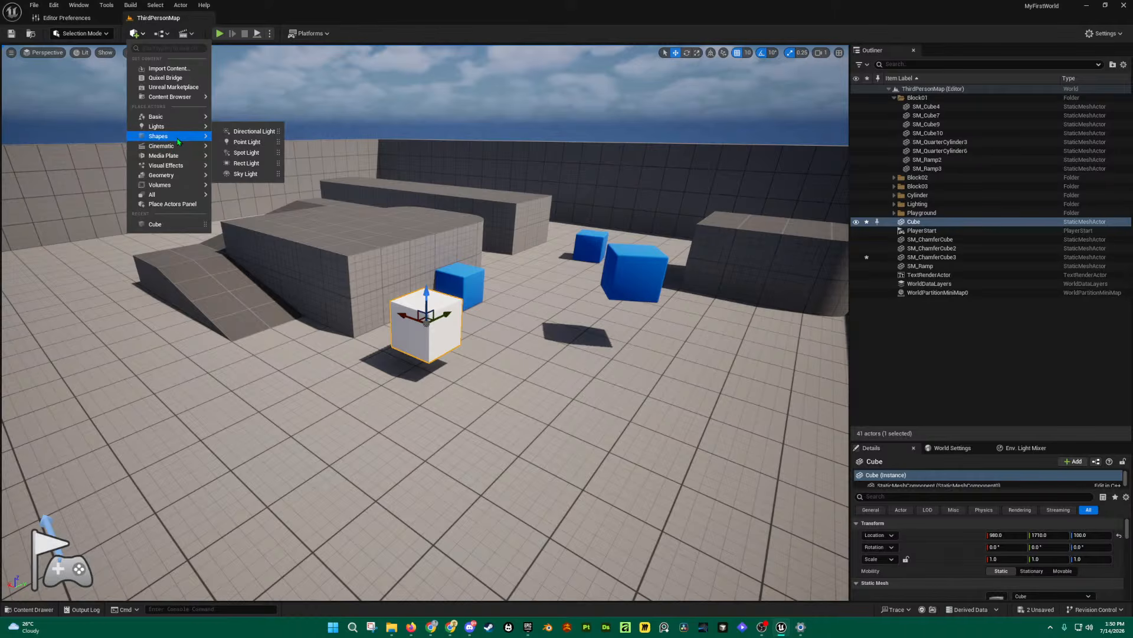
mouse_move(188, 139)
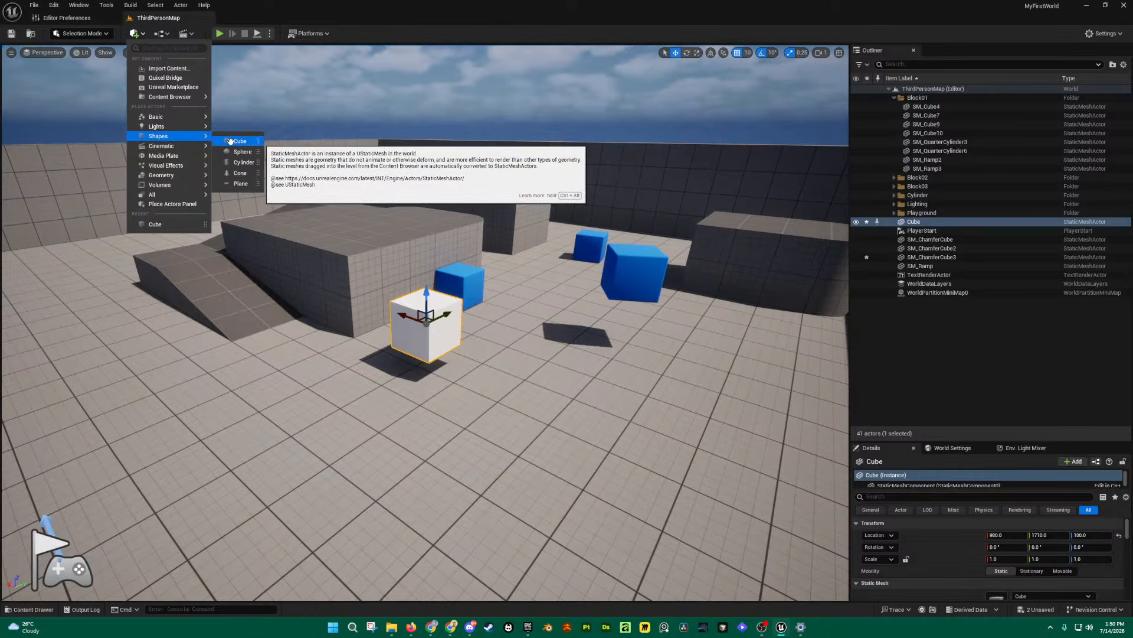
drag(230, 140, 352, 245)
Step: Place a third Cube shape on the end of the long block at the back, at X 1390, Y 2700, Z 200
click(137, 34)
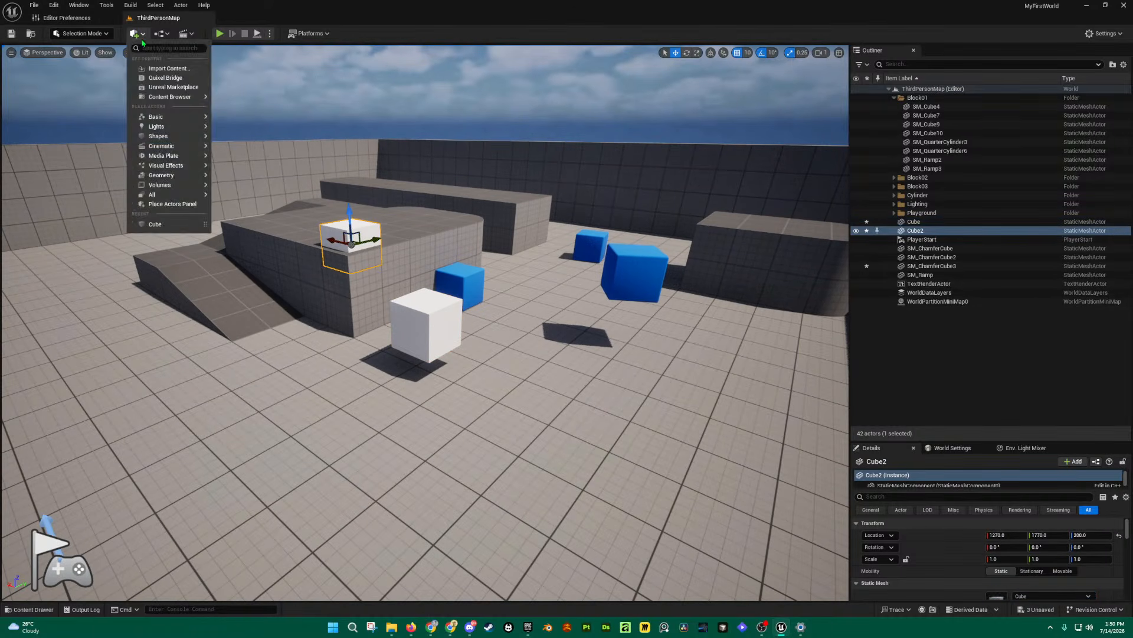
mouse_move(175, 136)
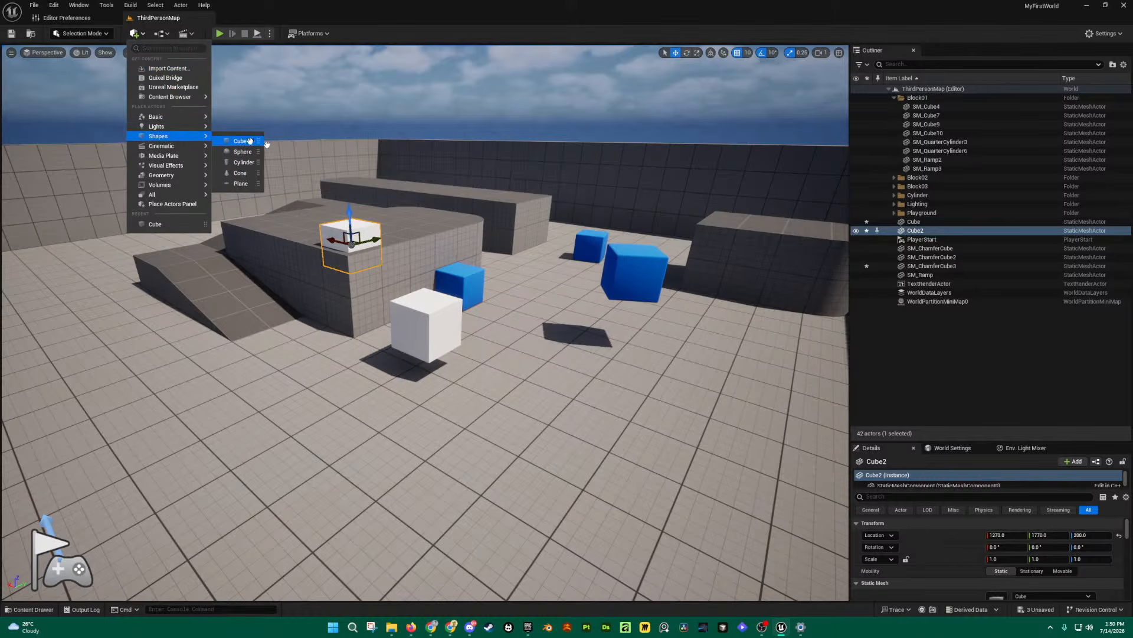
drag(251, 141, 509, 197)
Step: Place a fourth Cube shape on the low block beside the ramp and raise it to rest on the surface
click(135, 34)
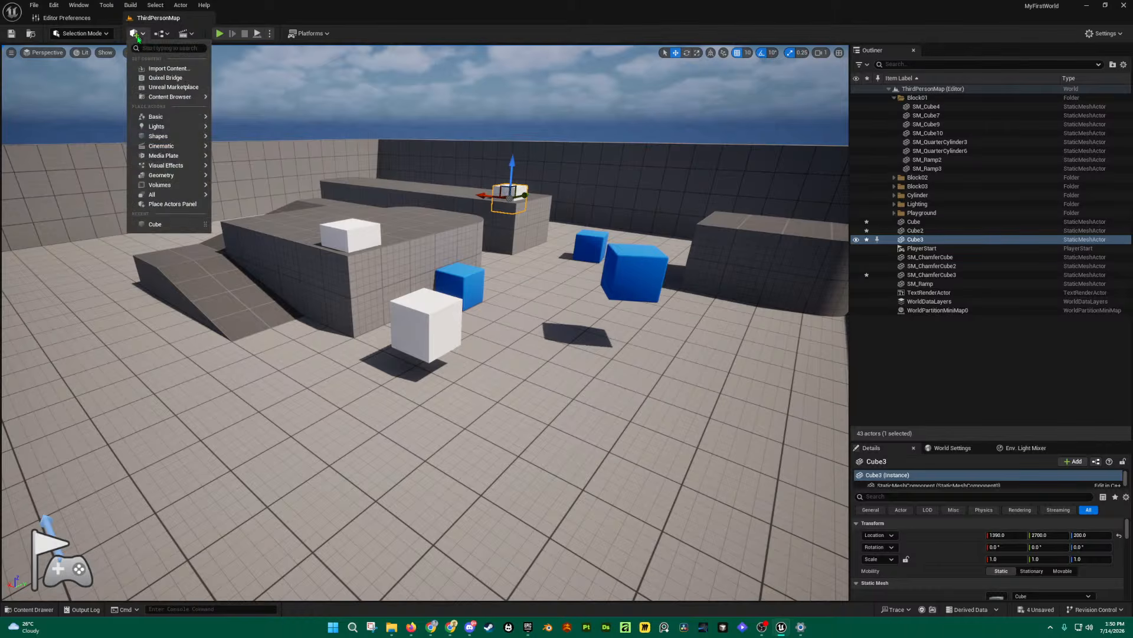
mouse_move(176, 140)
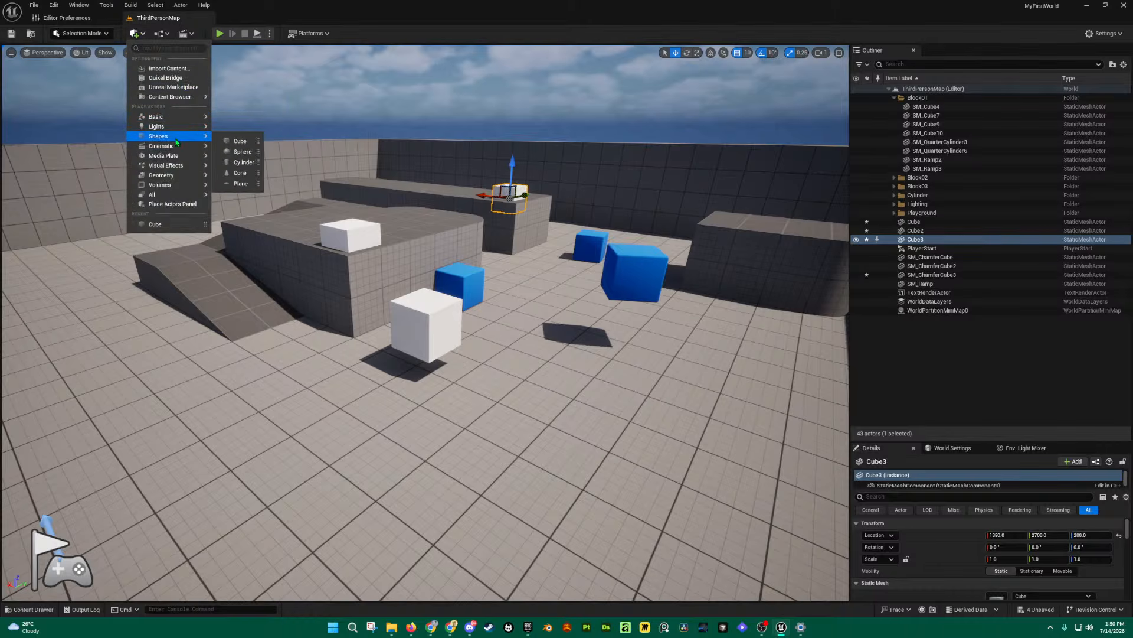
drag(229, 139, 182, 253)
key(a)
right_drag(182, 253, 380, 346)
key(w)
drag(390, 341, 388, 298)
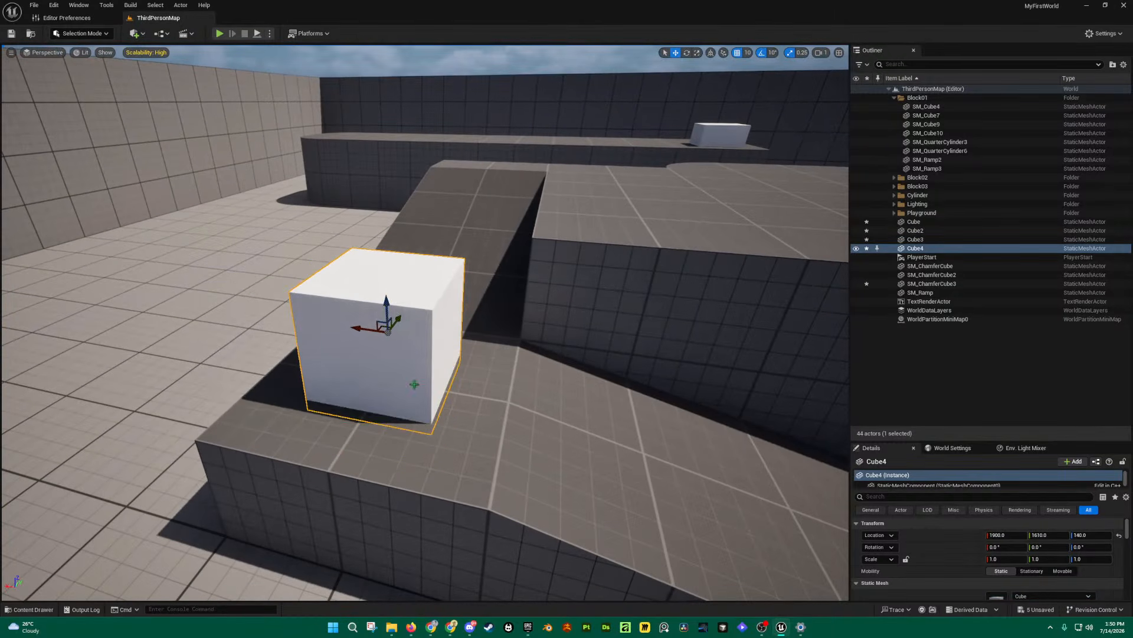
right_drag(412, 384, 415, 384)
drag(382, 338, 383, 327)
Step: Select the white cube sunk into the large block's corner and raise it to Z 250
key(d)
right_drag(423, 409, 430, 405)
click(472, 340)
drag(512, 364, 526, 269)
key(d)
key(s)
right_drag(451, 390, 439, 395)
key(a)
key(e)
Step: Place a Sphere shape on the floor near the foot of the ramp, at X 1250, Y 1480, Z 0
click(139, 33)
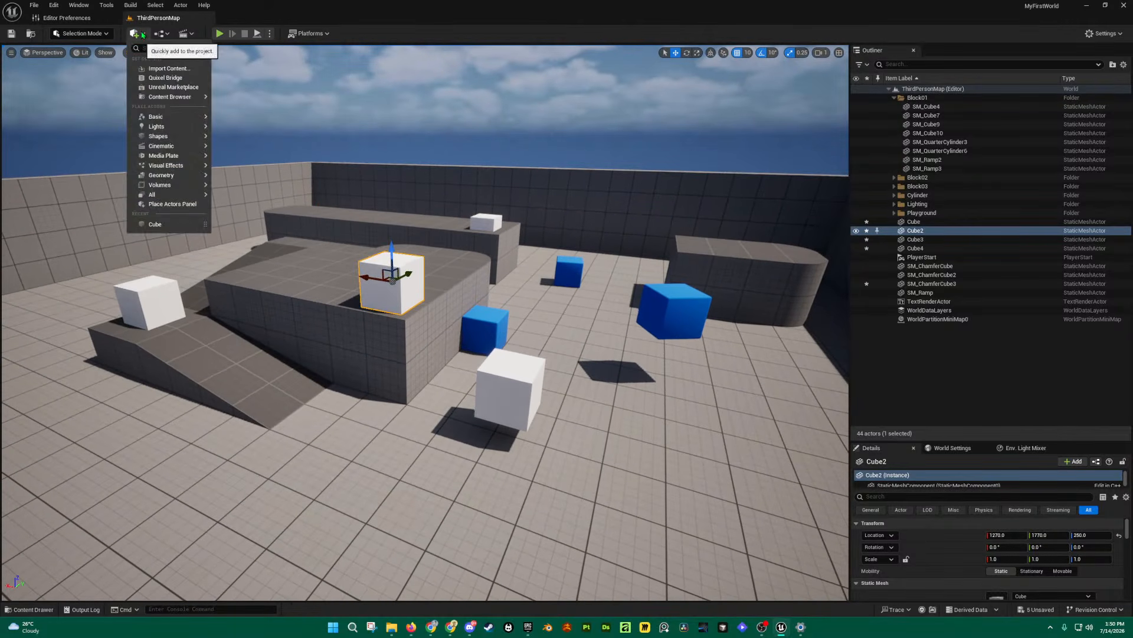
click(431, 31)
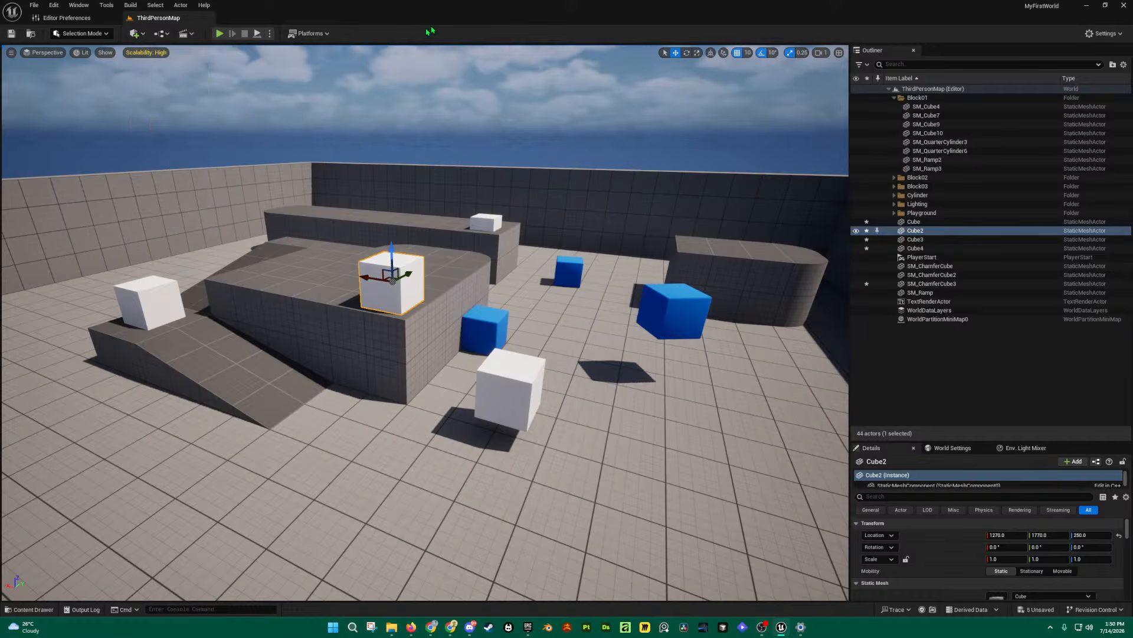
click(140, 34)
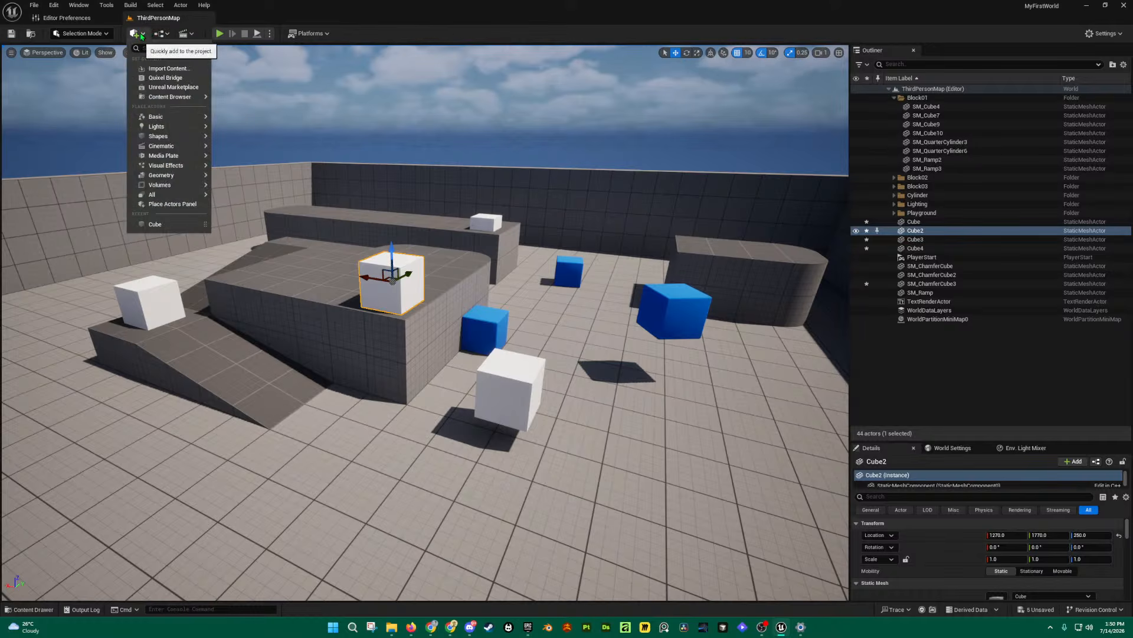
mouse_move(151, 140)
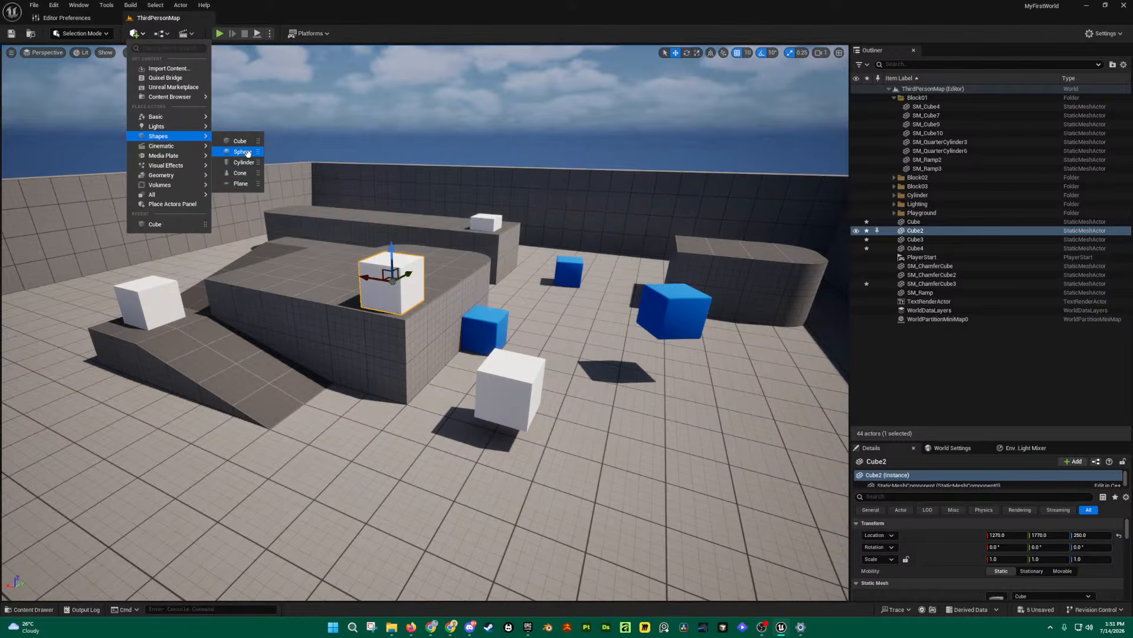
drag(296, 161, 325, 458)
Step: Add a second Sphere shape and move it over the open floor beside the white cube, to X 720, Y 1670, Z 200
click(137, 33)
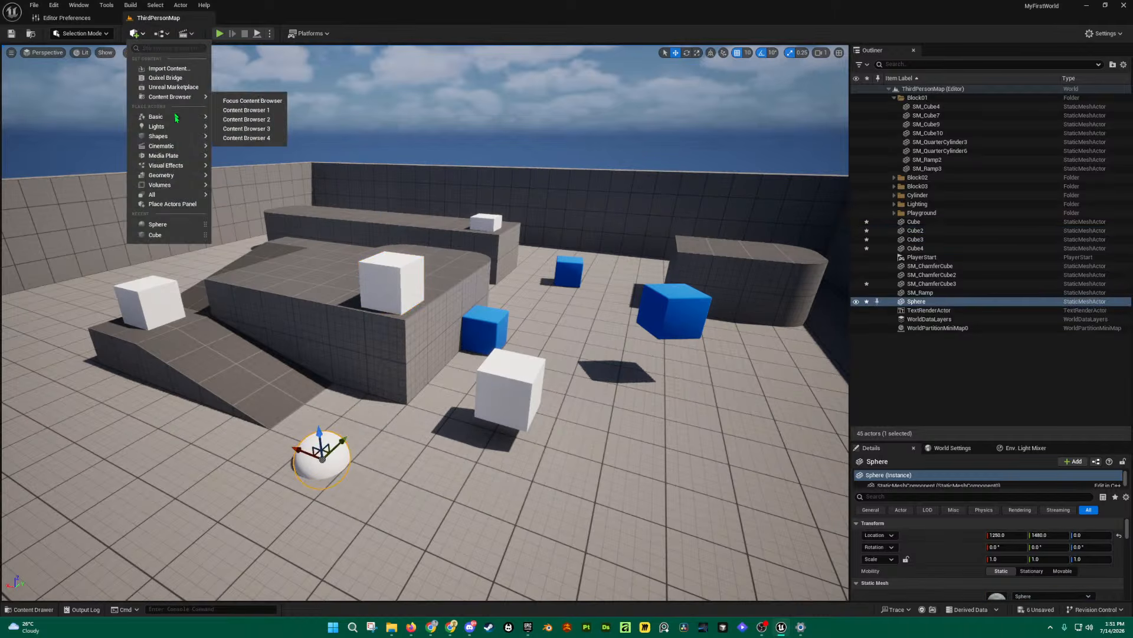
mouse_move(178, 137)
click(238, 151)
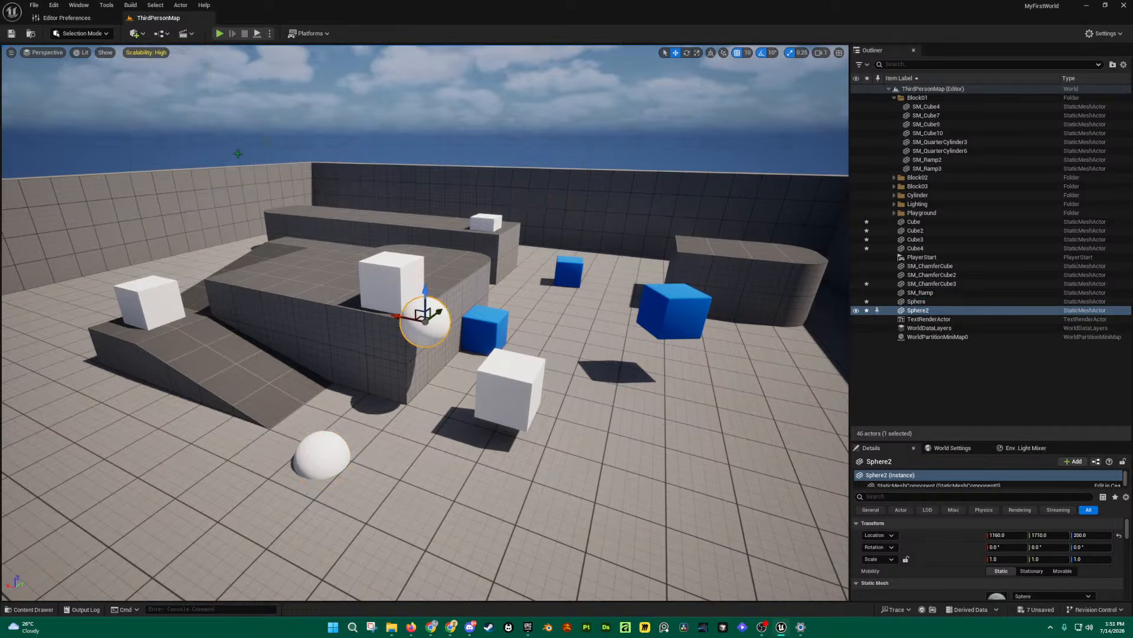
key(w)
right_drag(594, 278, 623, 299)
key(s)
key(d)
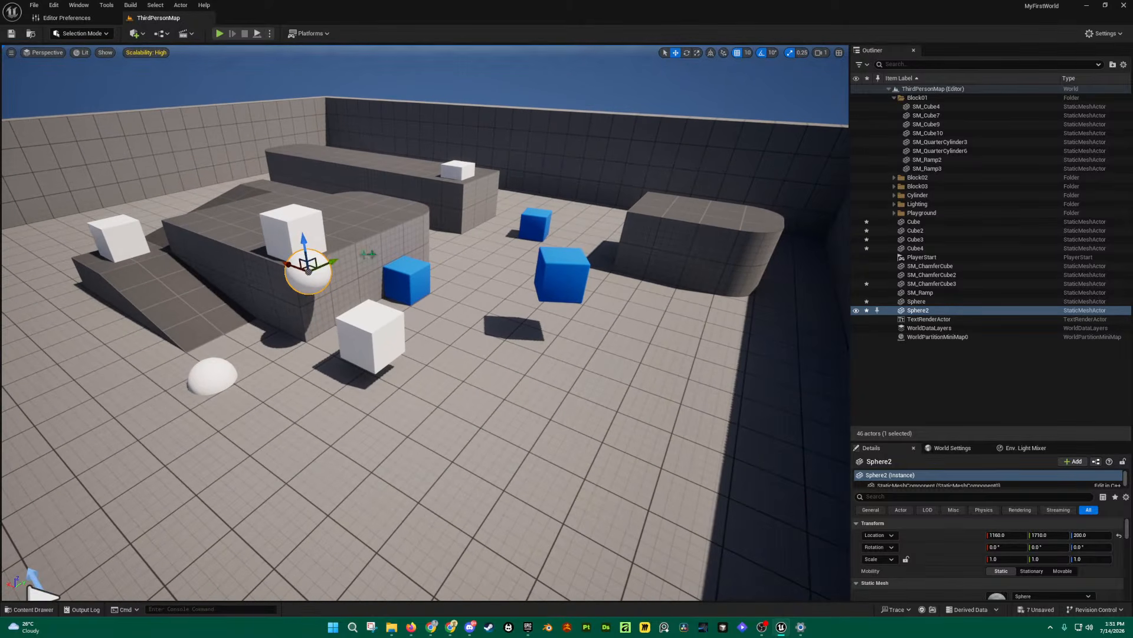
drag(309, 268, 467, 340)
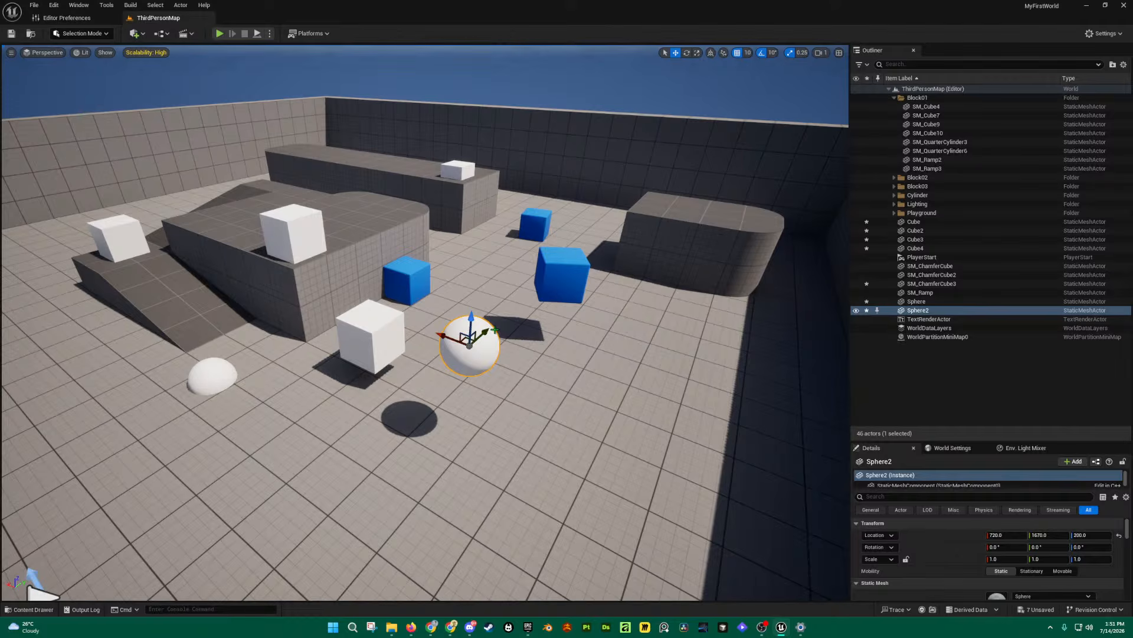
mouse_move(632, 378)
right_down()
mouse_move(618, 390)
mouse_move(640, 373)
right_up()
key(a)
key(d)
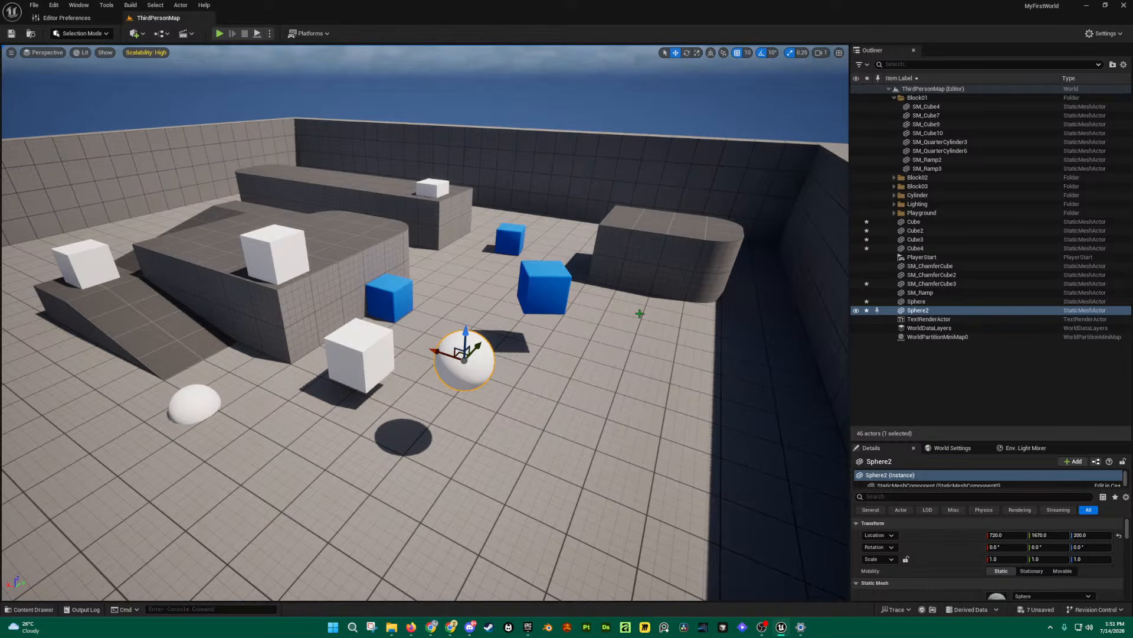
key(d)
mouse_move(640, 314)
right_down()
mouse_move(617, 325)
mouse_move(627, 308)
mouse_move(590, 314)
mouse_move(587, 334)
mouse_move(606, 323)
mouse_move(618, 338)
mouse_move(640, 321)
right_up()
key(q)
key(a)
key(e)
key(a)
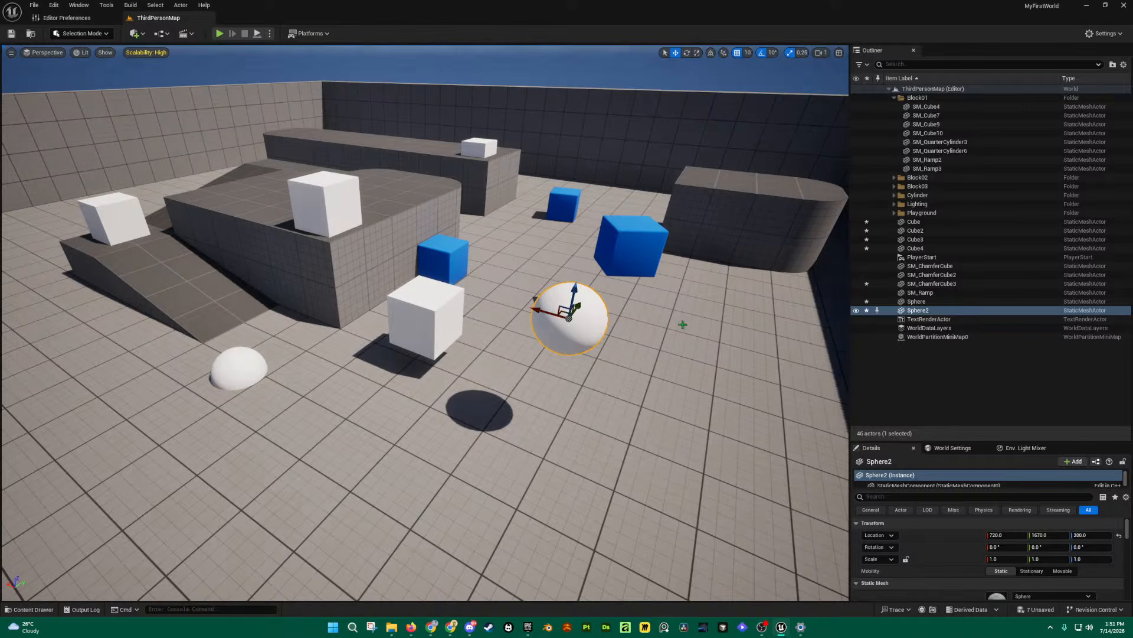
mouse_move(682, 324)
right_down()
mouse_move(666, 337)
mouse_move(700, 318)
mouse_move(694, 310)
mouse_move(711, 311)
mouse_move(689, 315)
right_up()
key(s)
key(w)
key(a)
key(d)
key(e)
key(d)
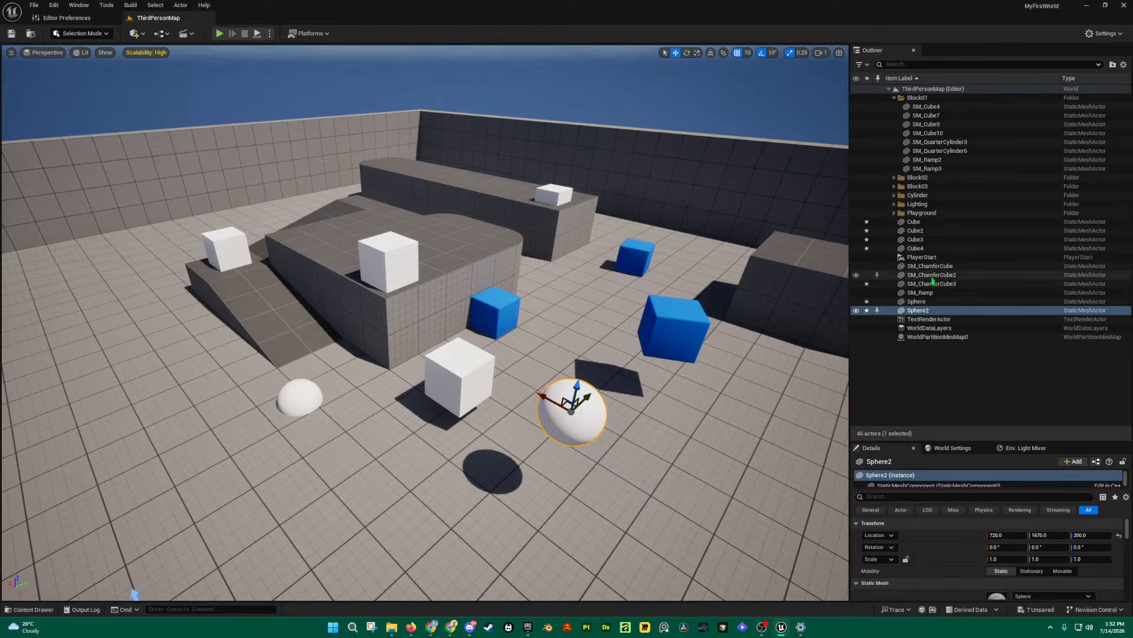
right_drag(374, 306, 408, 311)
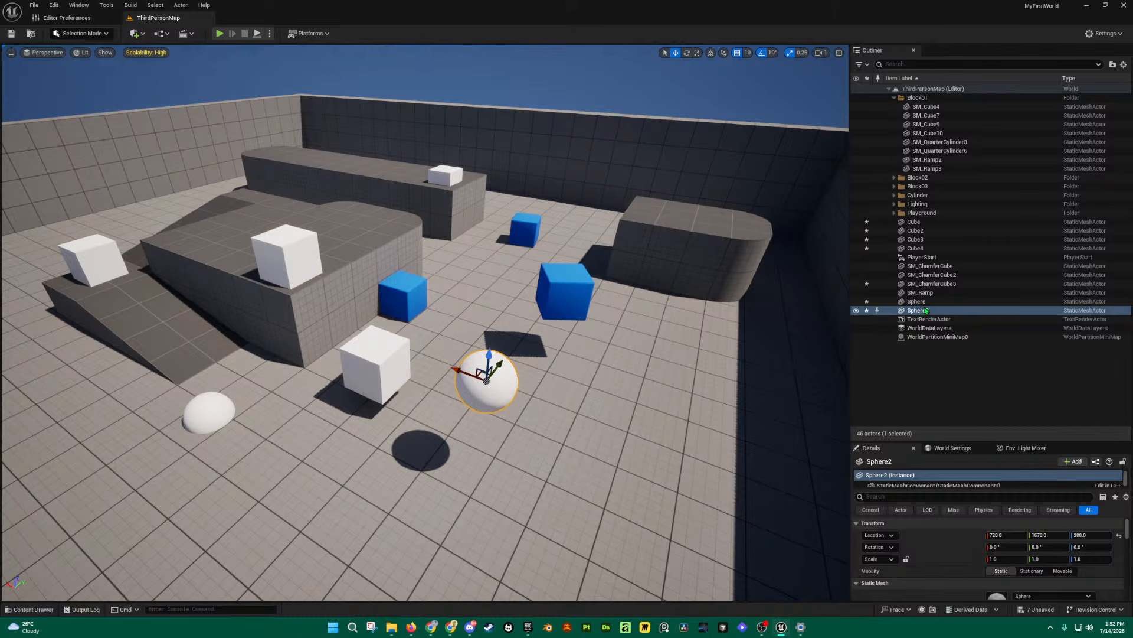
right_drag(696, 337, 677, 321)
key(w)
key(s)
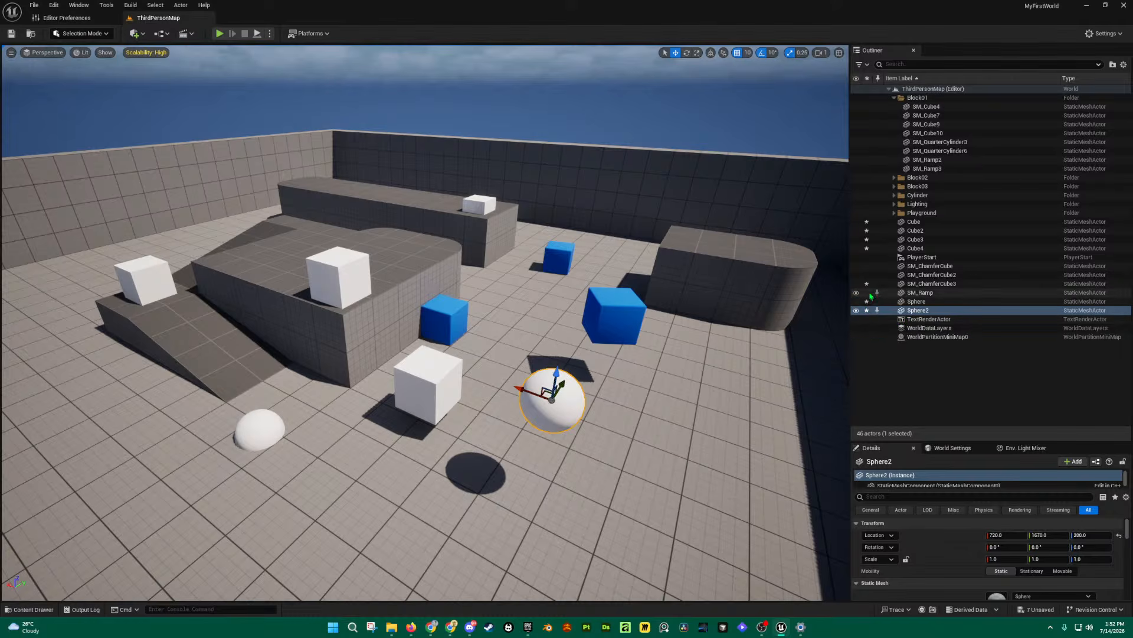
Step: Select SM_ChamferCube3, Cube4, Cube3, Cube and Cube2 one at a time to locate each actor in the level
click(916, 285)
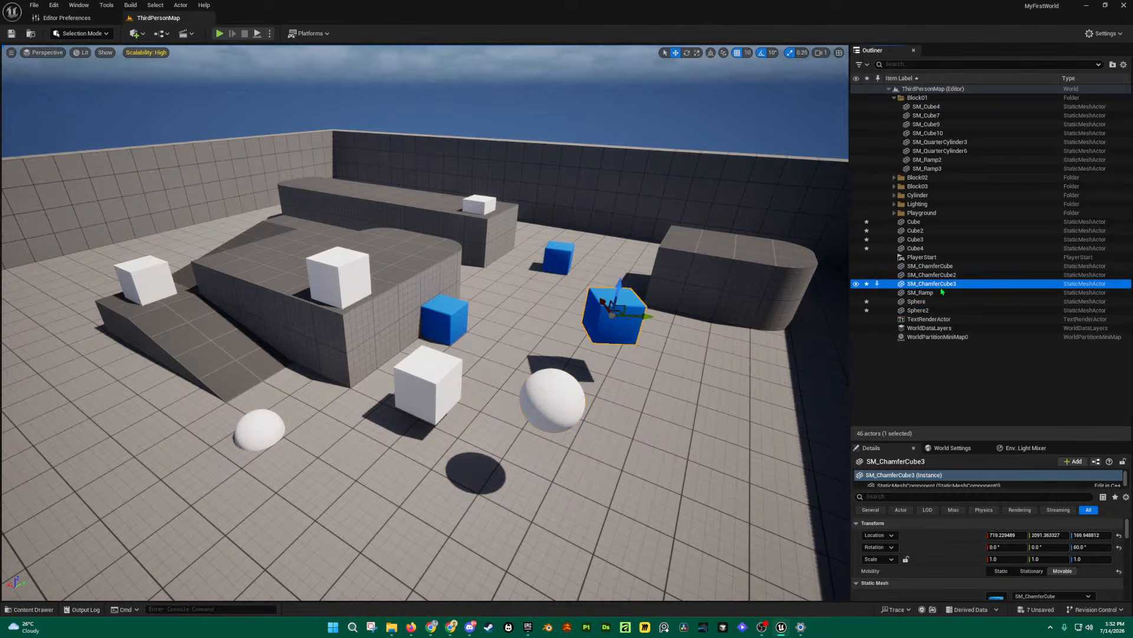
click(915, 249)
click(915, 239)
click(914, 223)
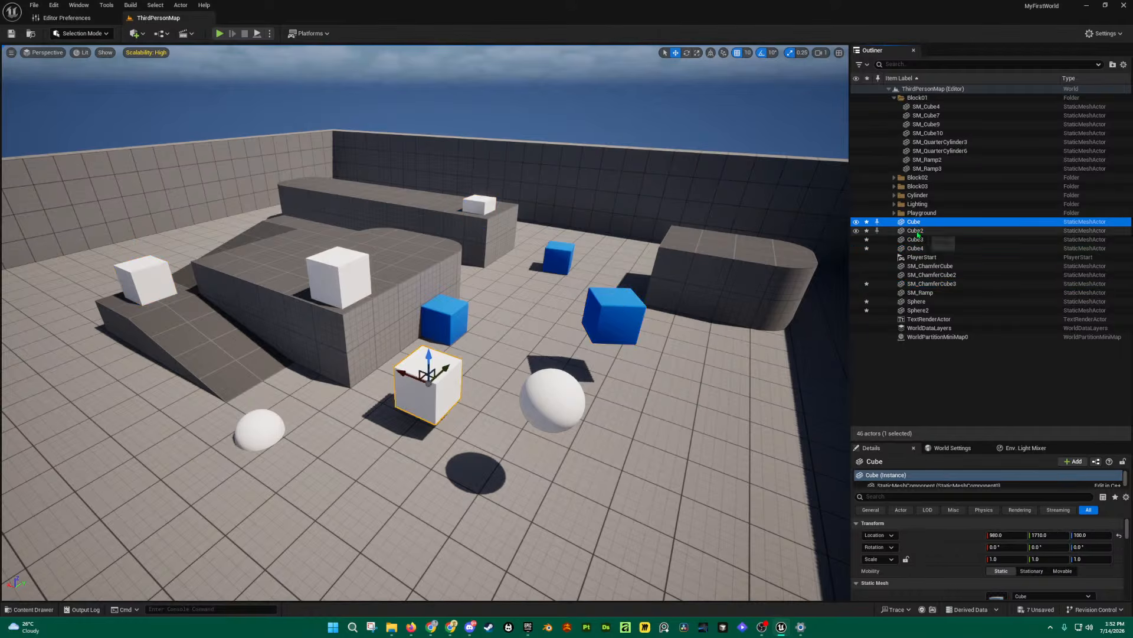
click(916, 230)
Step: Select the range Cube through Cube4, add SM_ChamferCube3, Sphere and Sphere2 to the selection, and frame them
click(914, 222)
shift+click(915, 248)
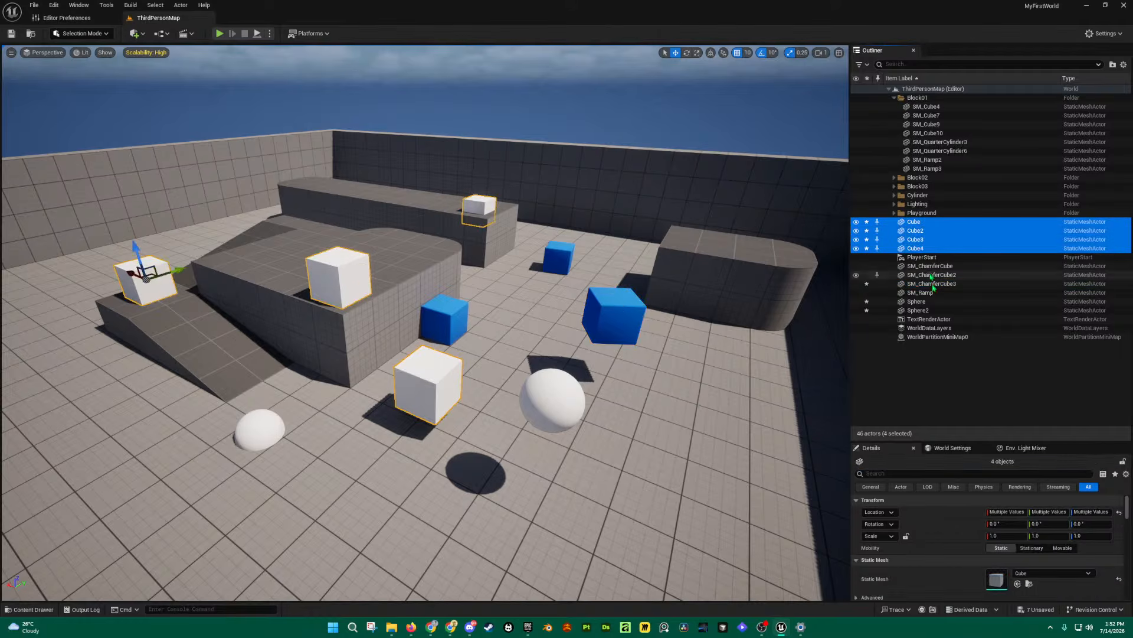
ctrl+click(931, 285)
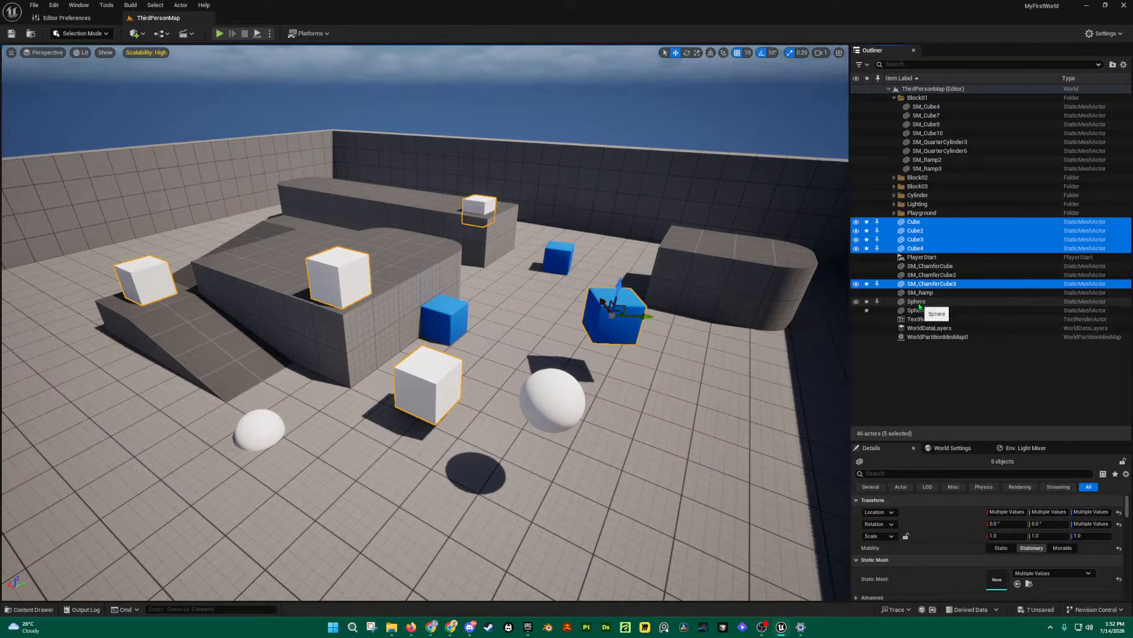
ctrl+click(918, 302)
ctrl+click(918, 311)
mouse_move(686, 355)
right_down()
mouse_move(695, 338)
mouse_move(642, 350)
mouse_move(682, 350)
right_up()
key(d)
key(a)
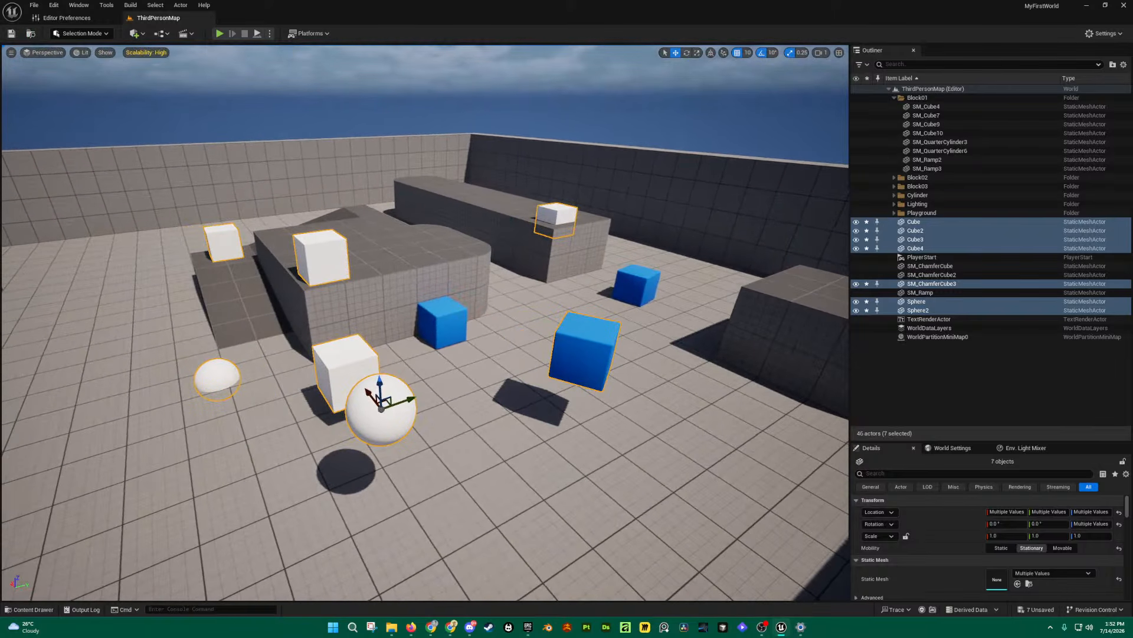
key(f)
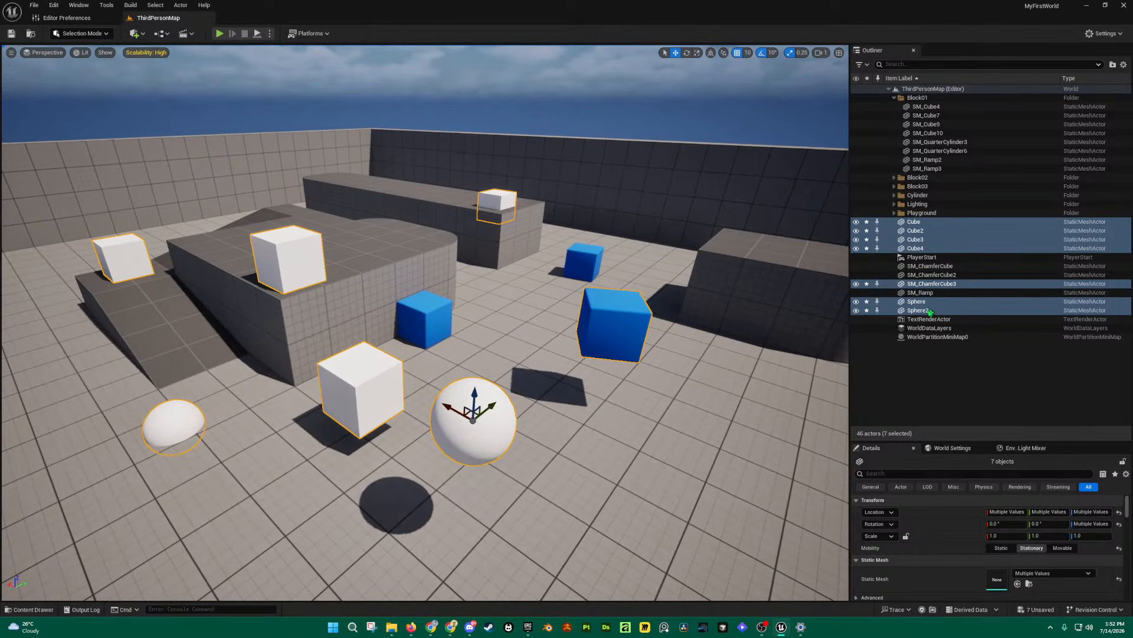
Step: Select only the two spheres, Sphere2 and Sphere, and clear the selection again
click(929, 310)
ctrl+click(917, 302)
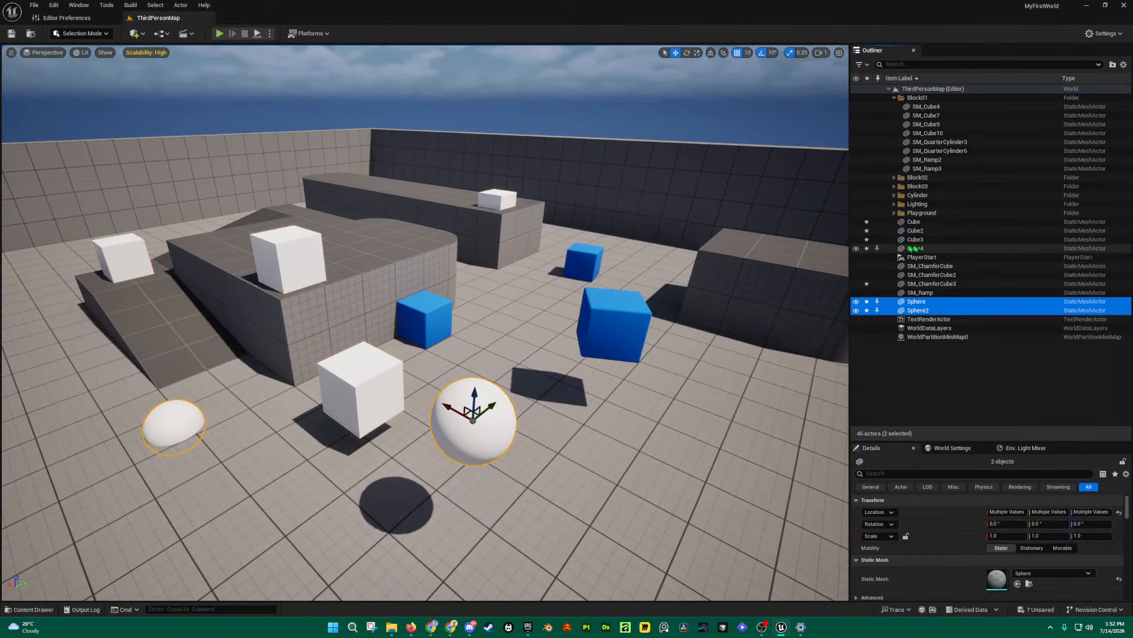
key(s)
mouse_move(620, 283)
right_down()
mouse_move(566, 291)
mouse_move(608, 295)
right_up()
key(d)
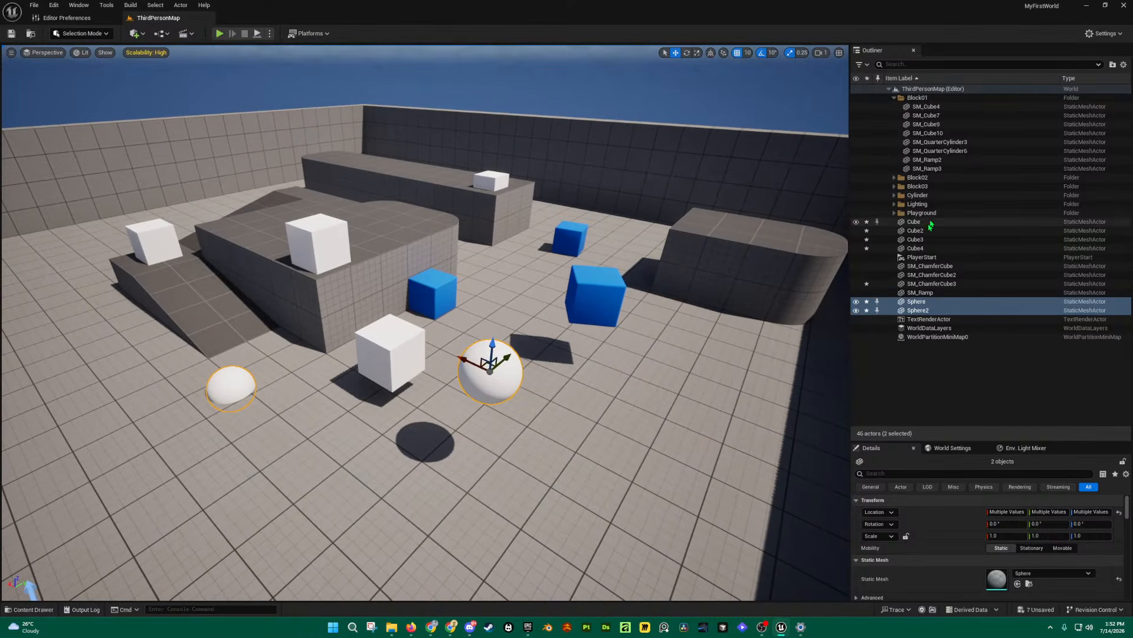
click(962, 373)
scroll(378, 214, up, 5)
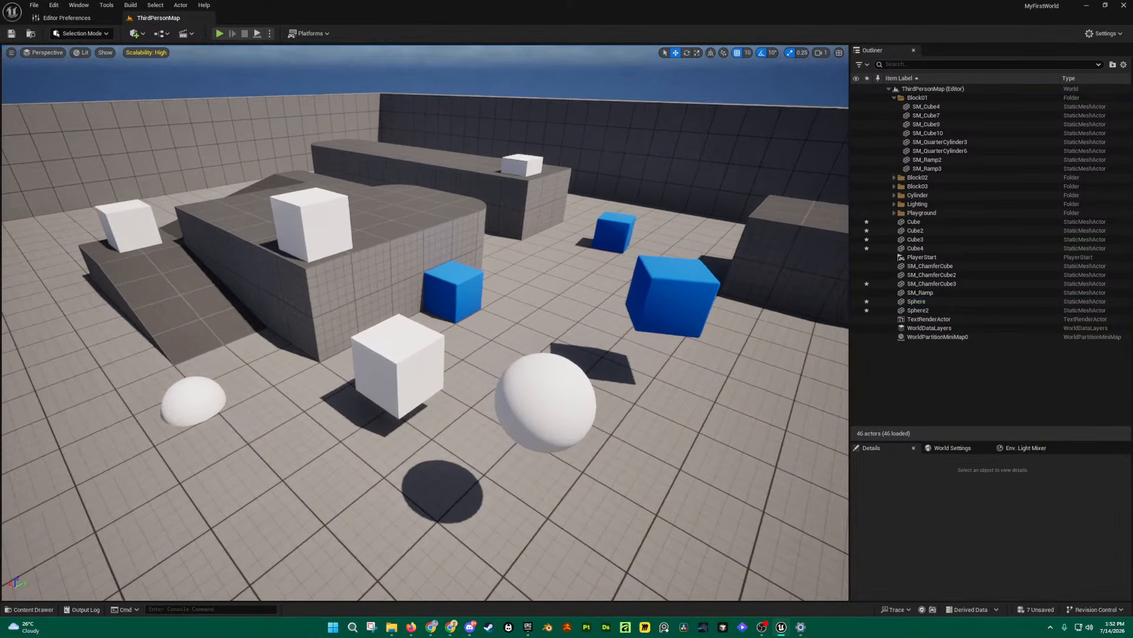
Step: Select the large block, the long block at the back and the rounded block in turn, directly in the scene
click(378, 214)
click(482, 173)
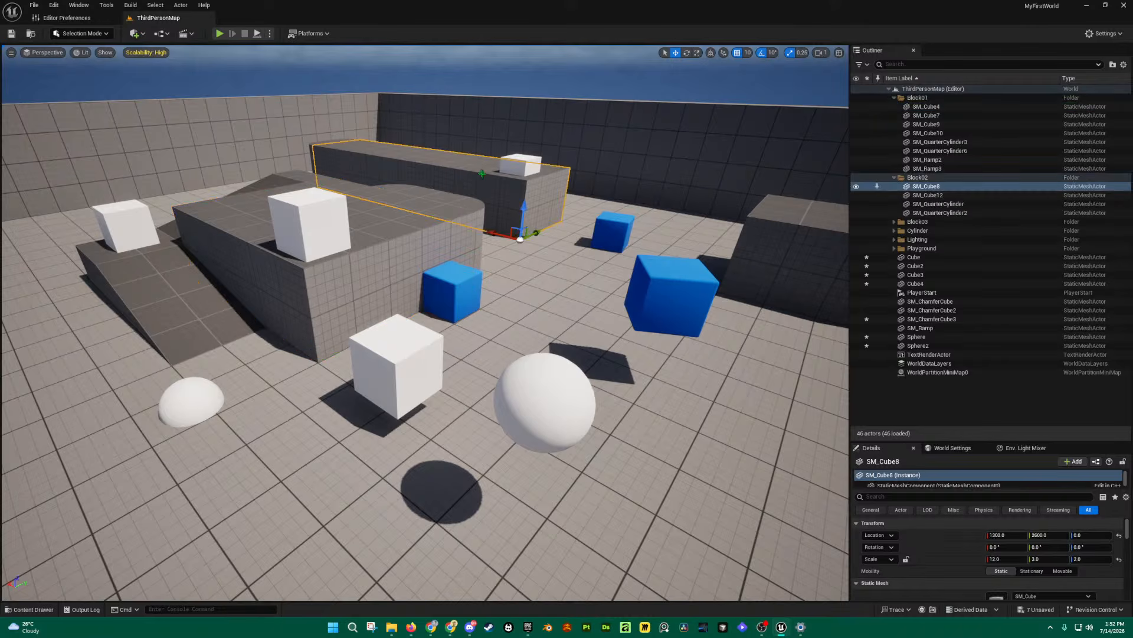
click(781, 248)
right_drag(781, 248, 753, 253)
key(s)
Step: Multi-select Cube4, Sphere, Cube2, Cube and Sphere2 directly in the scene and frame the selection
click(239, 214)
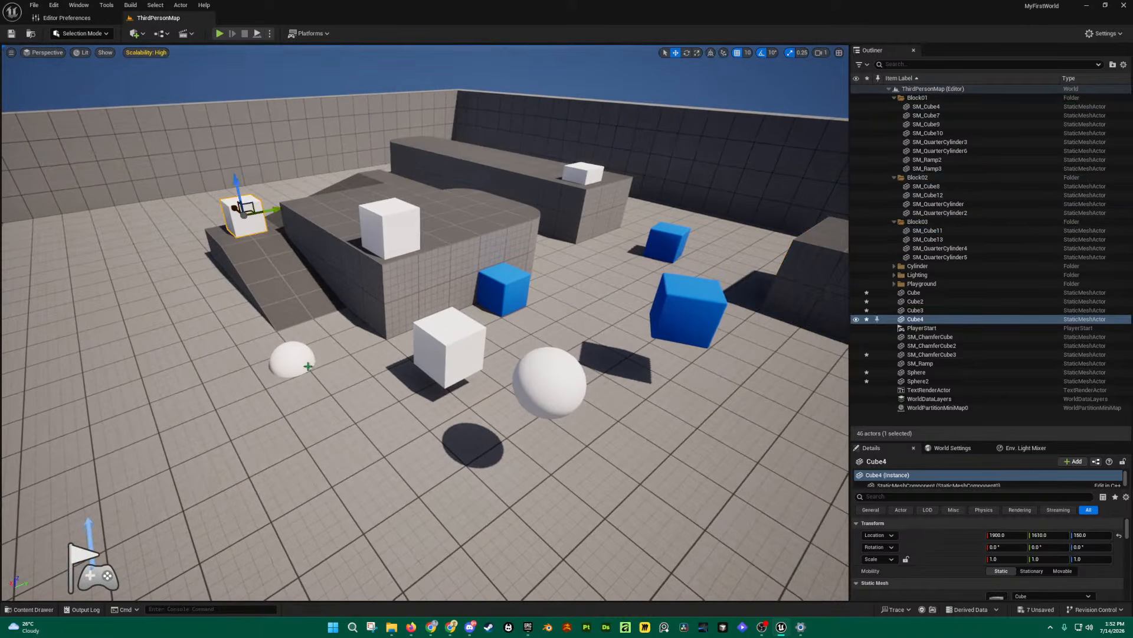
ctrl+click(298, 355)
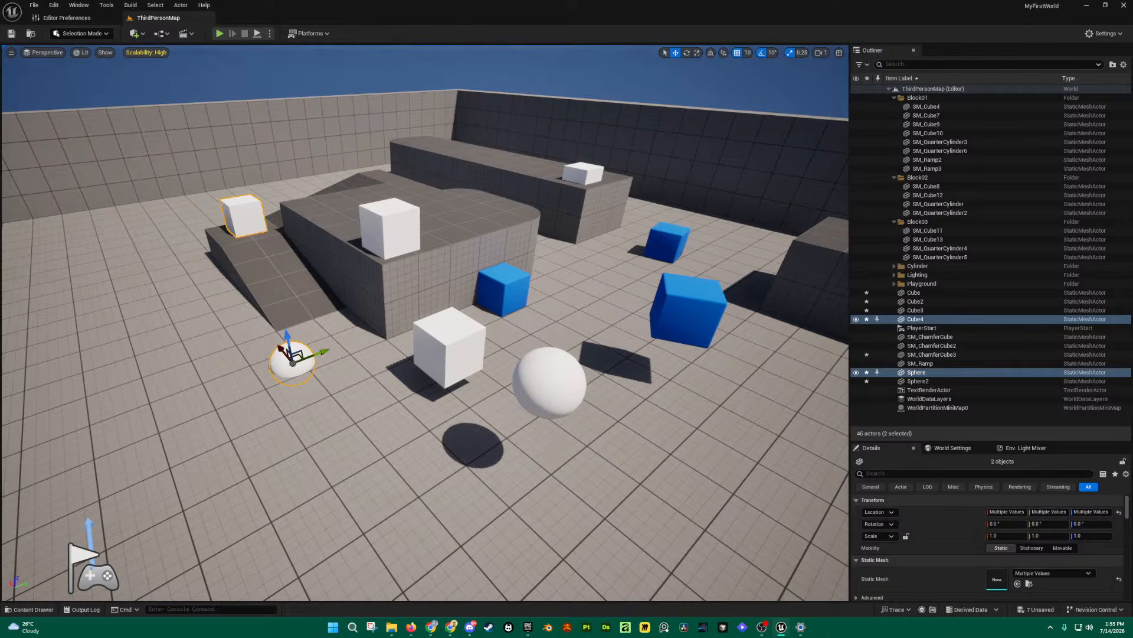
click(245, 224)
ctrl+click(301, 360)
ctrl+click(404, 232)
ctrl+click(452, 350)
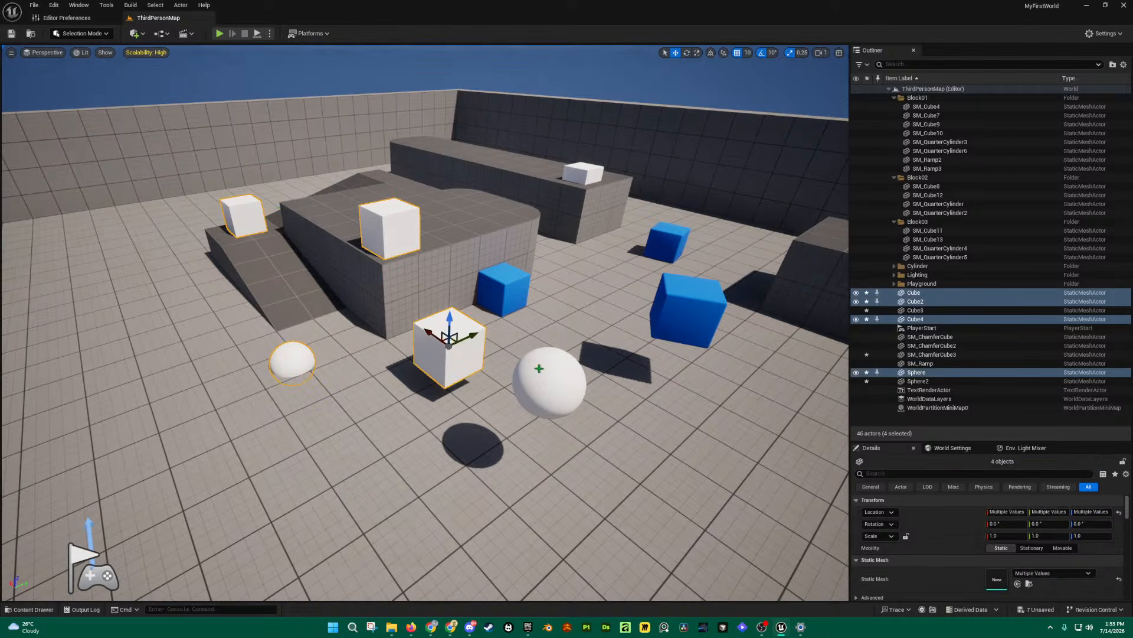
ctrl+click(557, 375)
key(f)
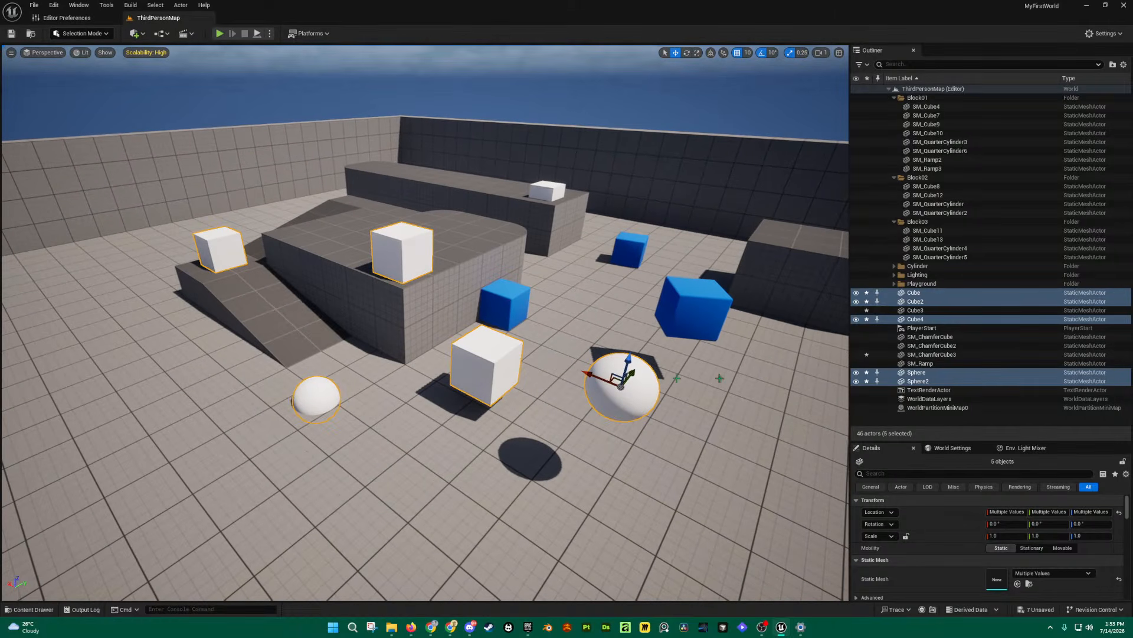
Step: Replace the multi-selection with the floor and collapse the Playground, Block02 and Block03 folders
click(748, 463)
right_drag(748, 462, 780, 476)
scroll(927, 311, down, 2)
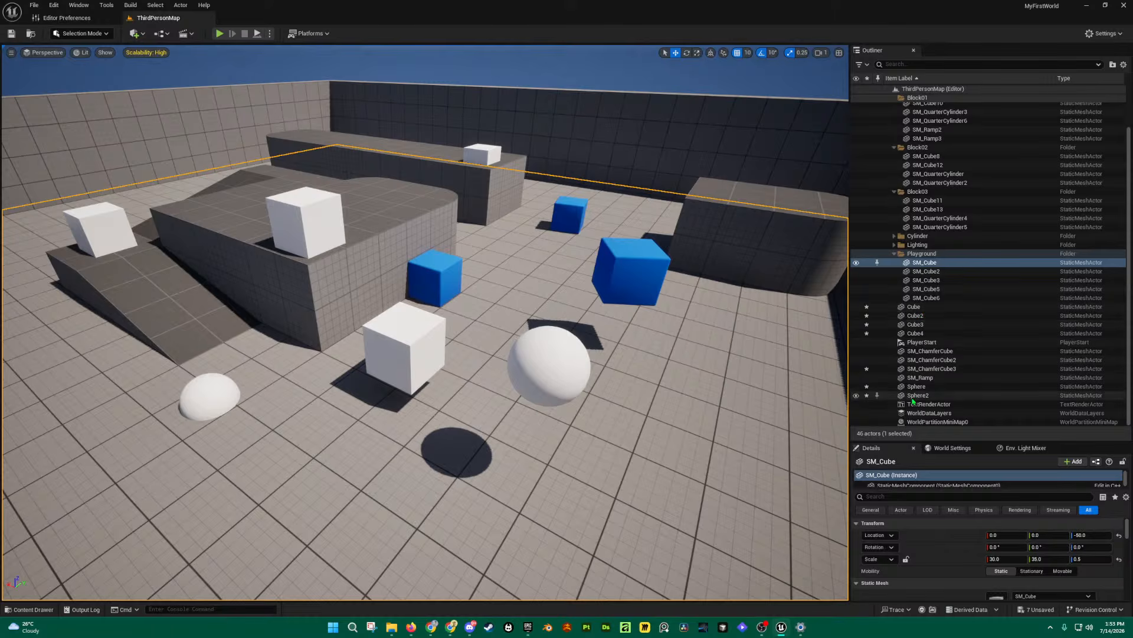
click(894, 253)
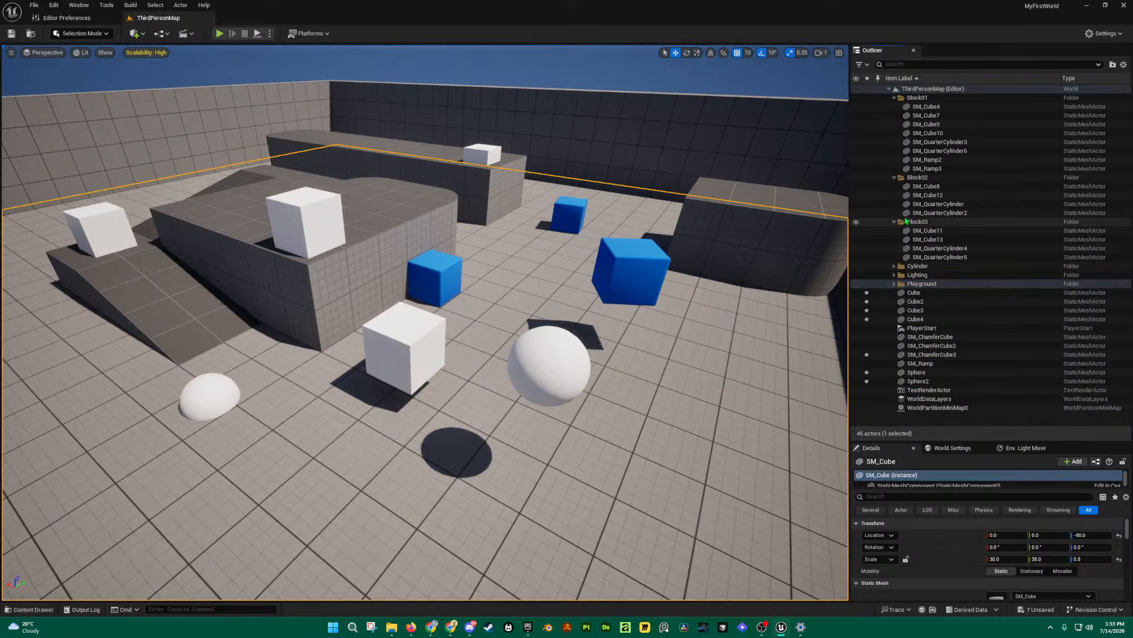
click(895, 177)
click(894, 185)
Step: Build a multi-selection one actor at a time from Cube, Cube2, Cube3, Cube4, SM_ChamferCube3, Sphere and Sphere2
click(915, 222)
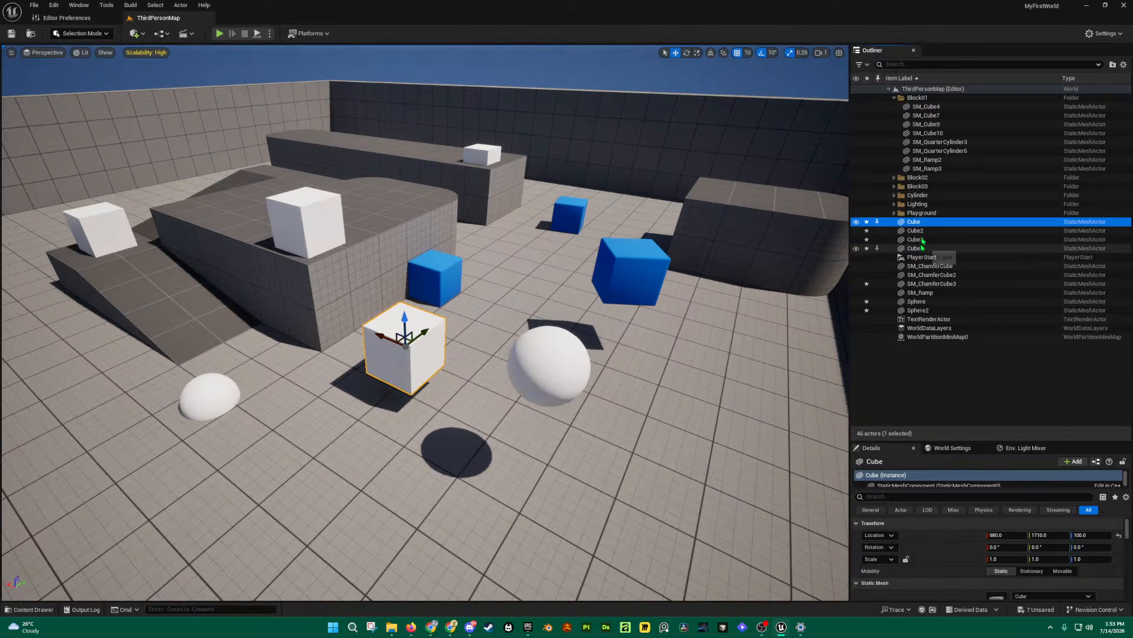
ctrl+click(916, 231)
ctrl+click(917, 239)
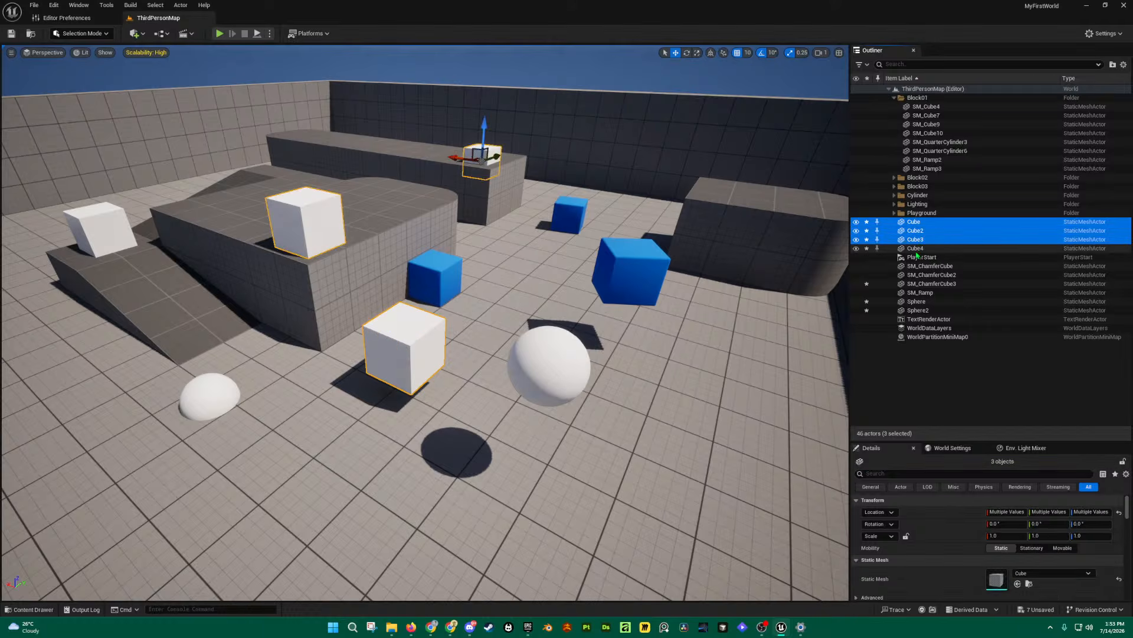
ctrl+click(917, 248)
ctrl+click(926, 284)
ctrl+click(917, 301)
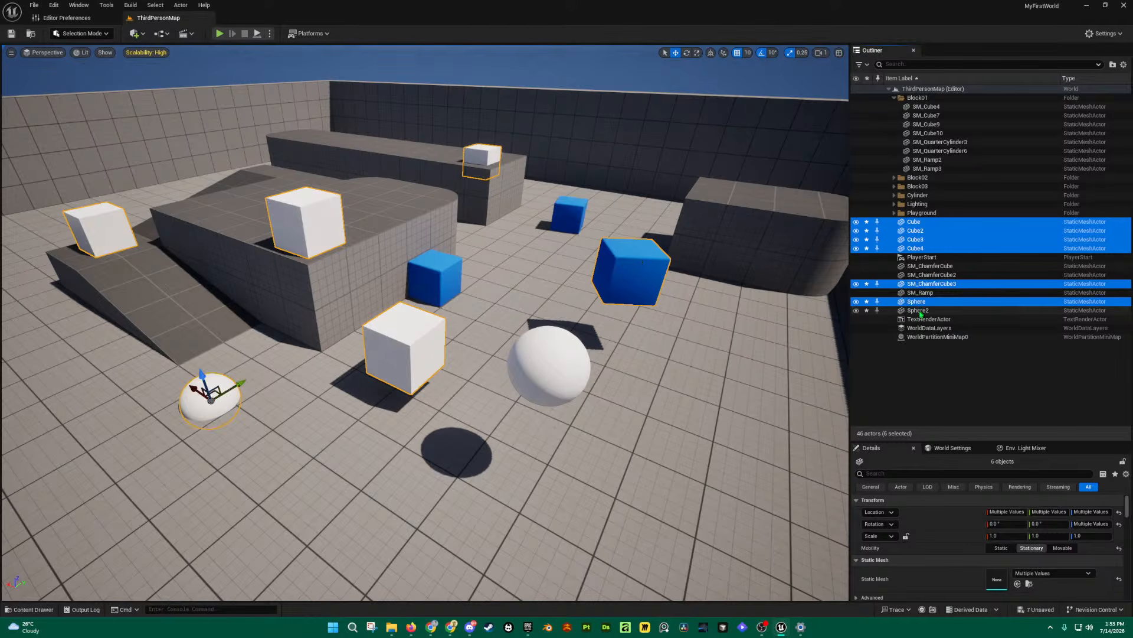
ctrl+click(919, 310)
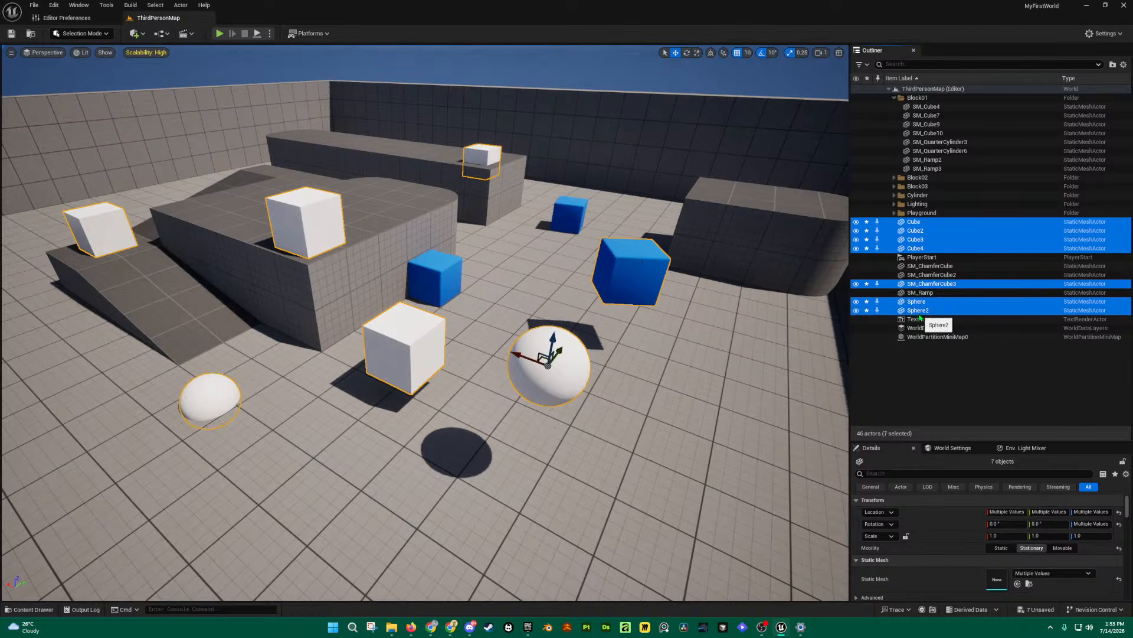
Step: Select every listed actor from Cube through Sphere2 as one continuous range
click(915, 223)
shift+click(918, 311)
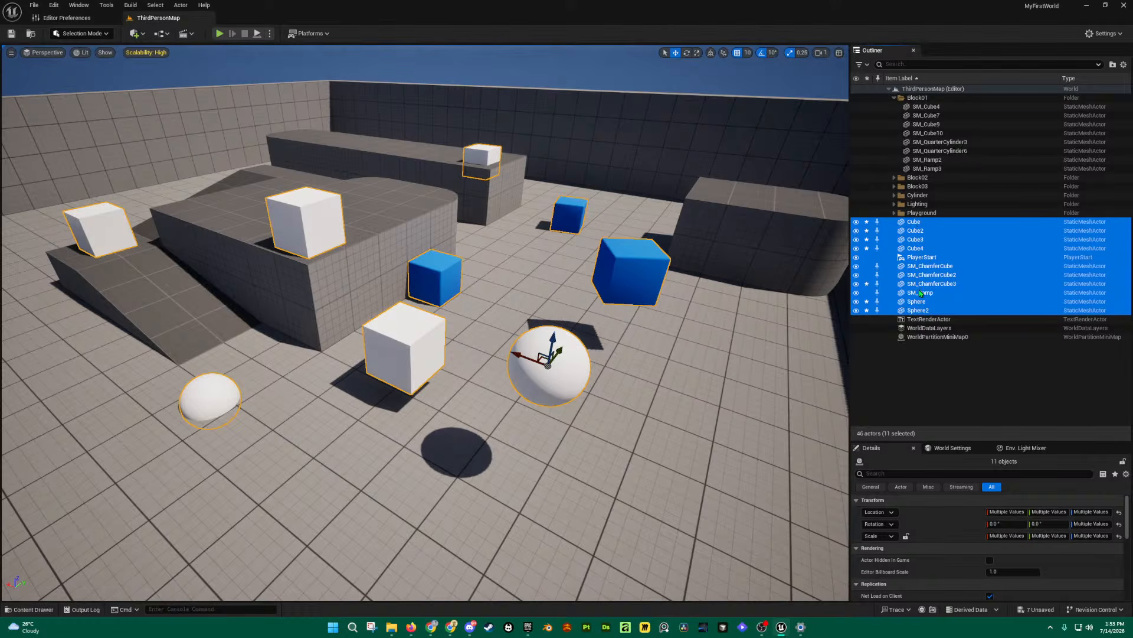
Step: Replace the range selection with only Cube, Cube2, Cube3, Cube4, SM_ChamferCube3, Sphere and Sphere2
click(917, 225)
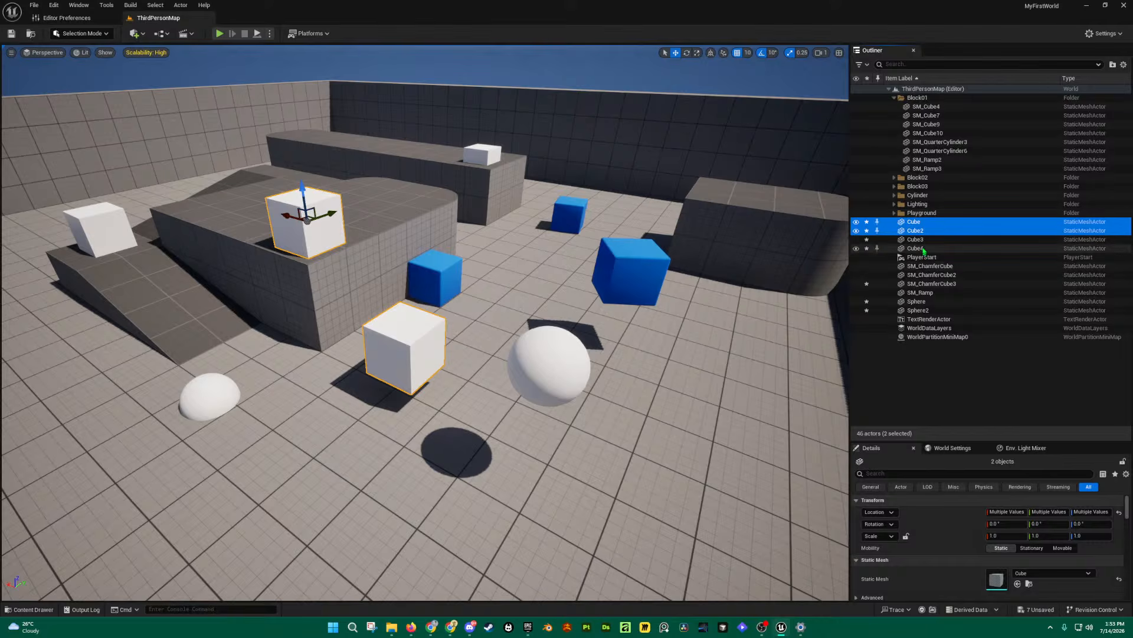
ctrl+click(916, 239)
ctrl+click(916, 248)
ctrl+click(921, 285)
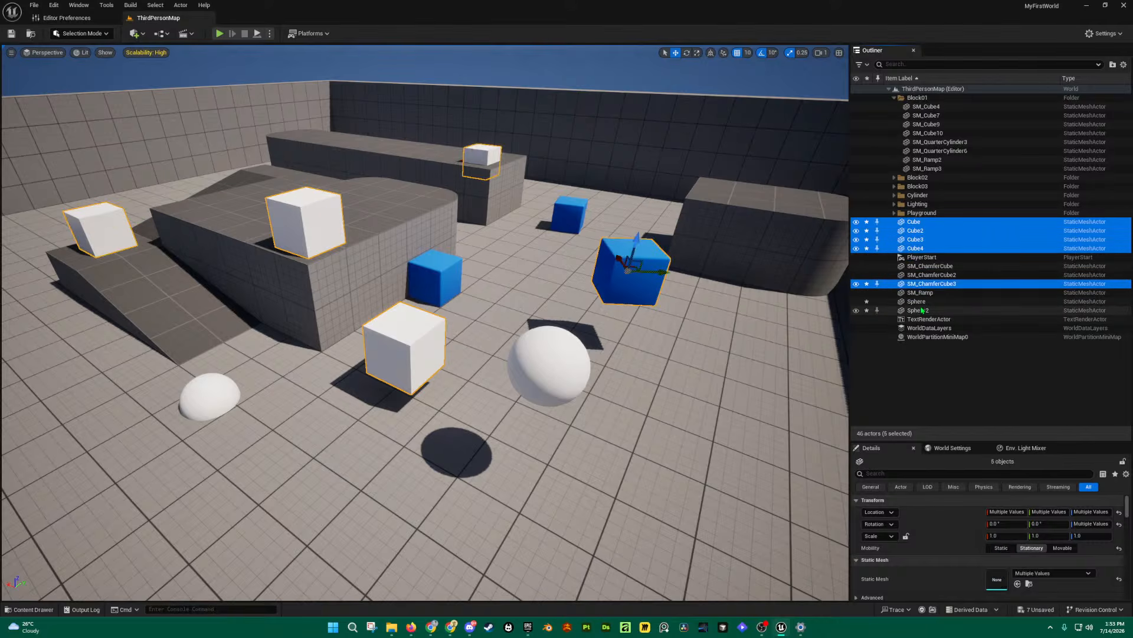
ctrl+click(917, 301)
ctrl+click(923, 310)
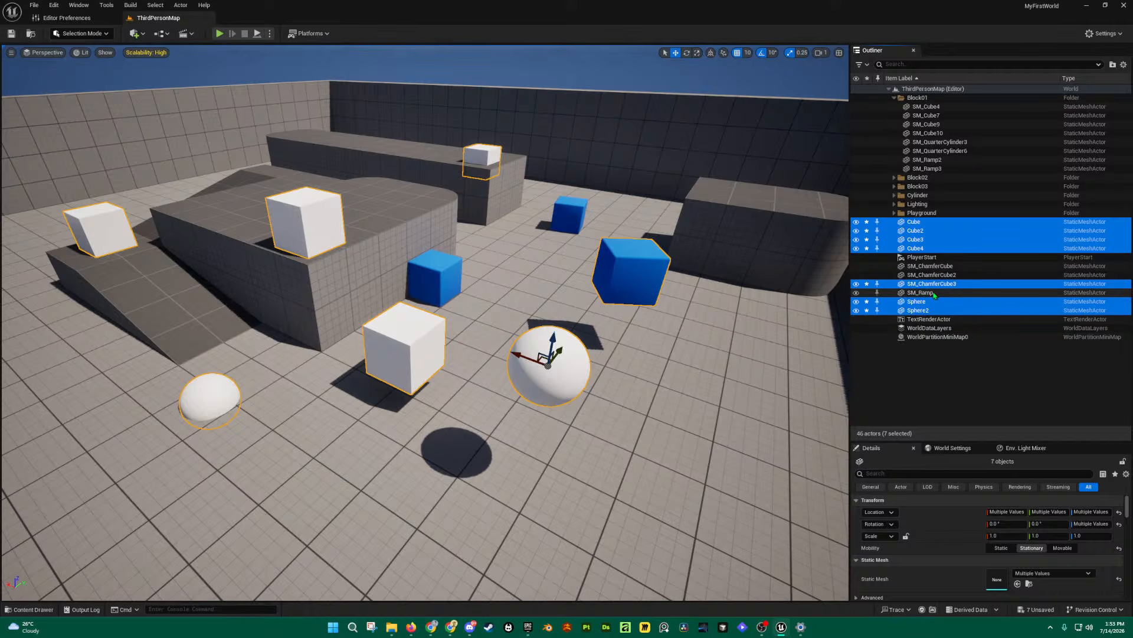
mouse_move(799, 316)
right_down()
mouse_move(776, 316)
mouse_move(789, 299)
right_up()
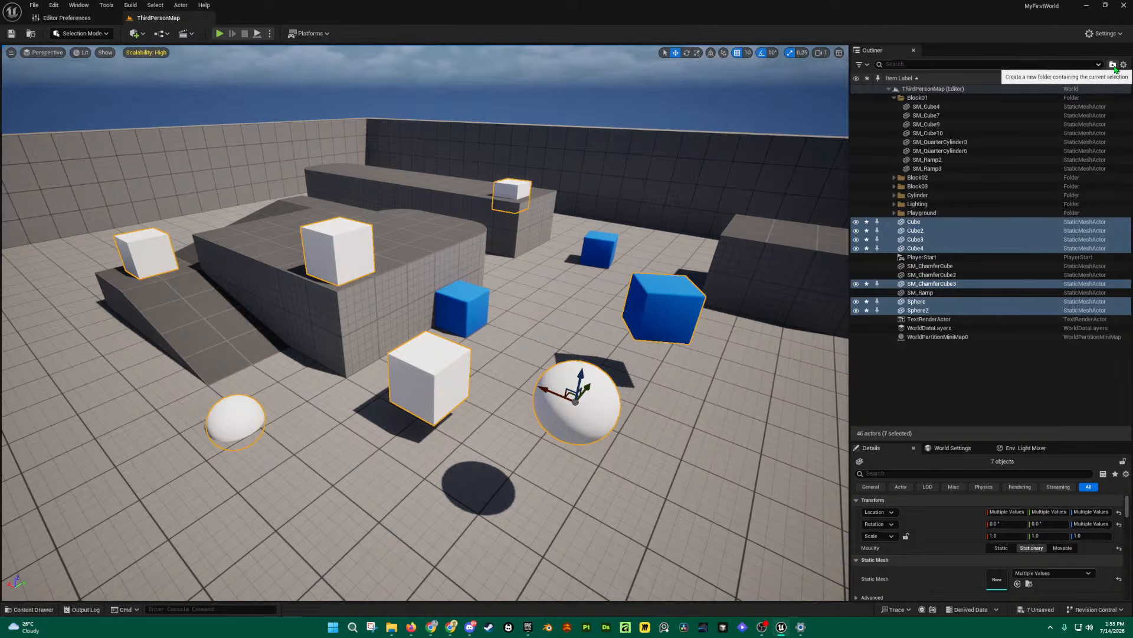
Step: Group the selected actors into a new Outliner folder named NewShapes, and collapse and re-expand it
click(1114, 65)
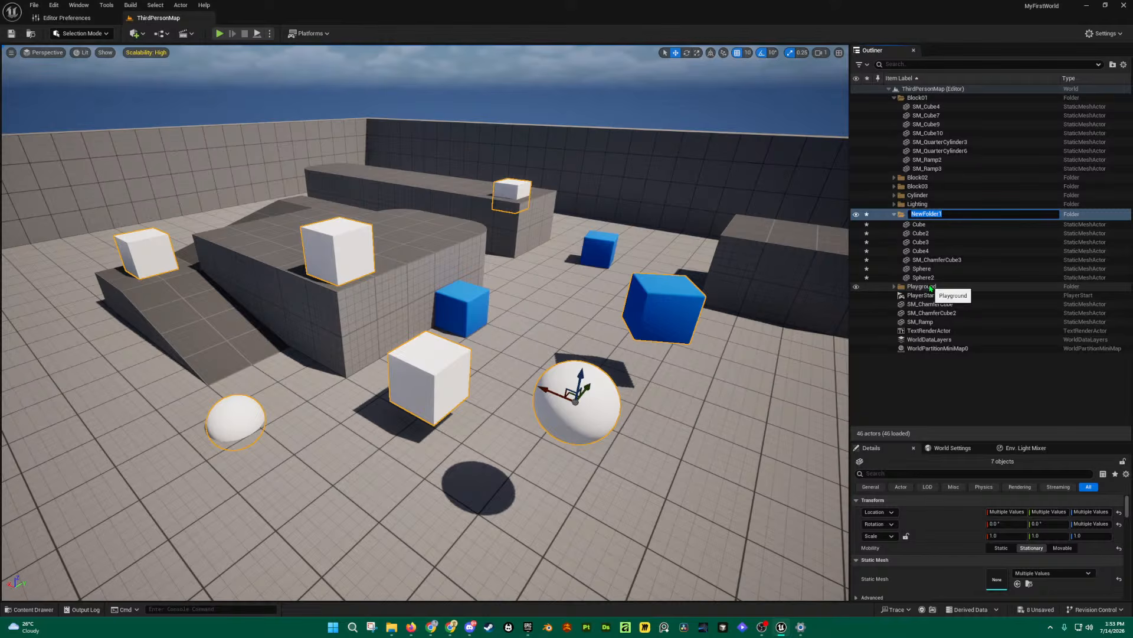
text(NewSHapes)
key(BackSpace)
key(BackSpace)
key(BackSpace)
text(hapes)
key(Return)
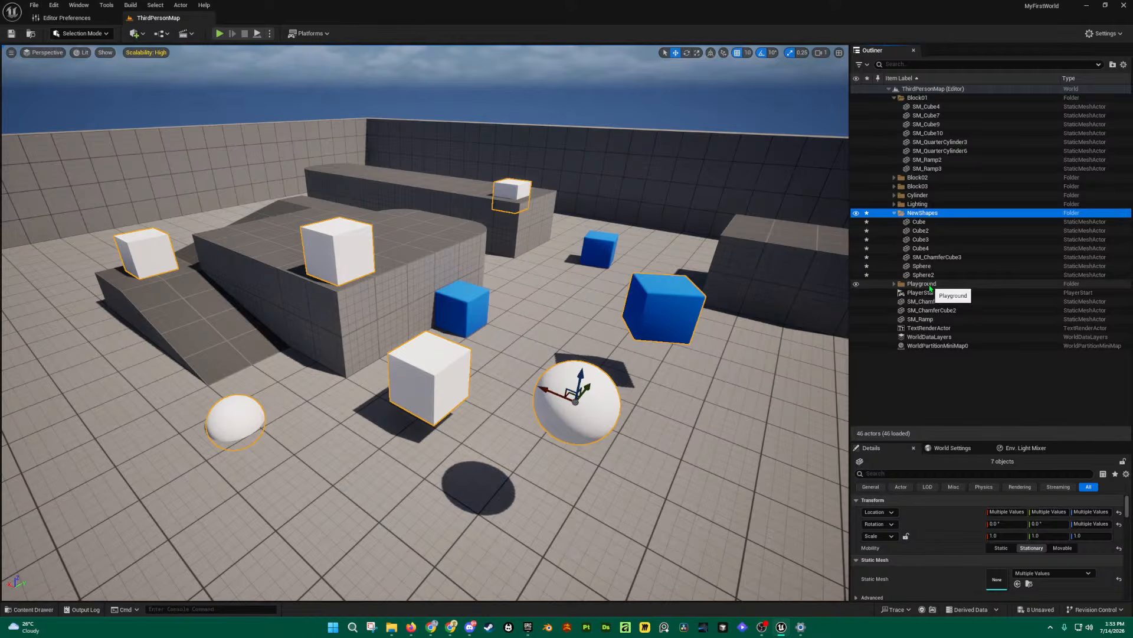
click(898, 214)
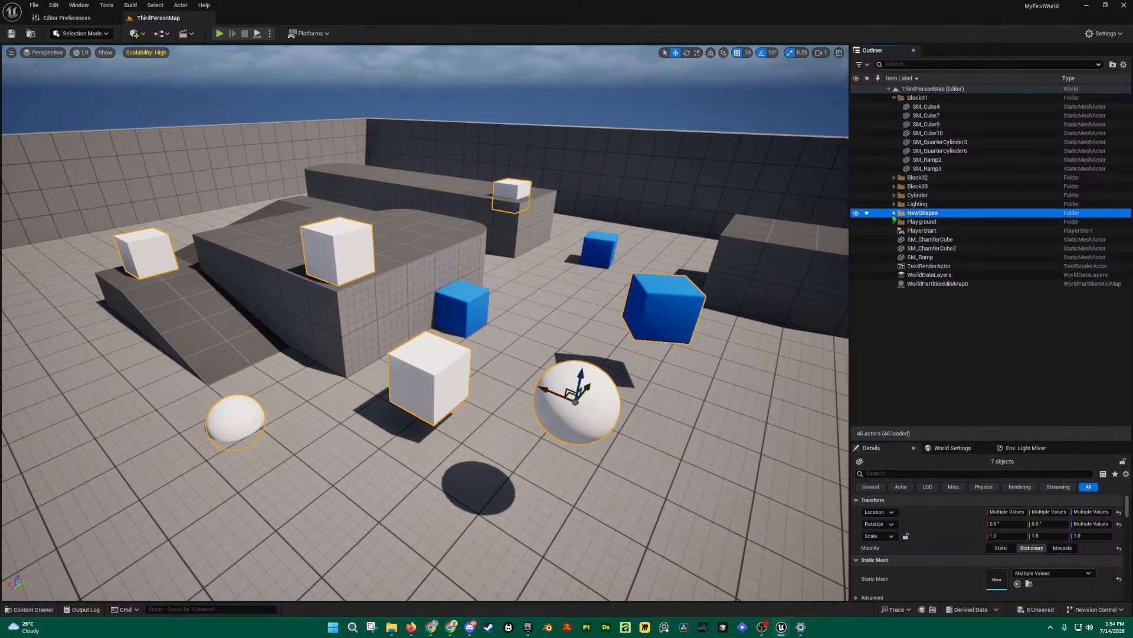
click(895, 213)
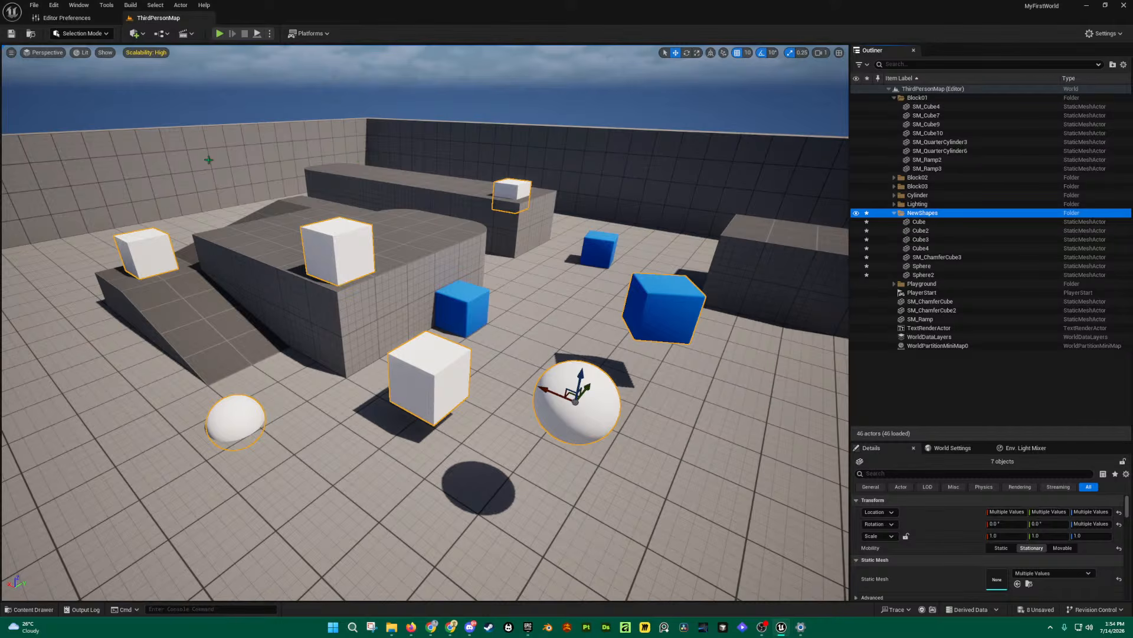
Step: Save the current level together with all other unsaved changes in the project
click(34, 5)
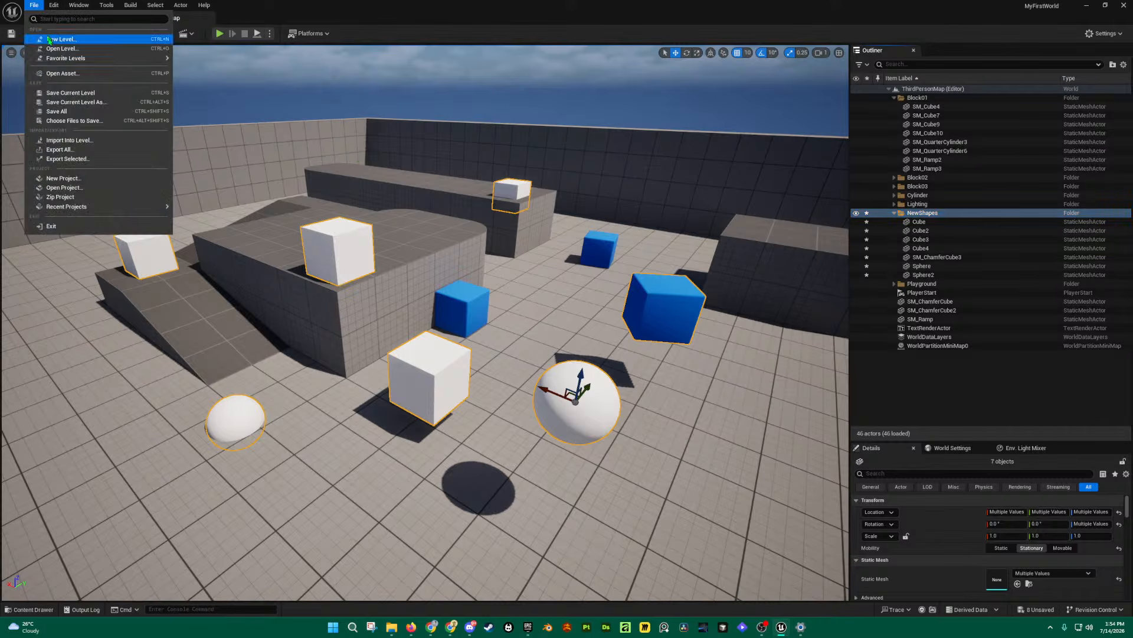
click(89, 112)
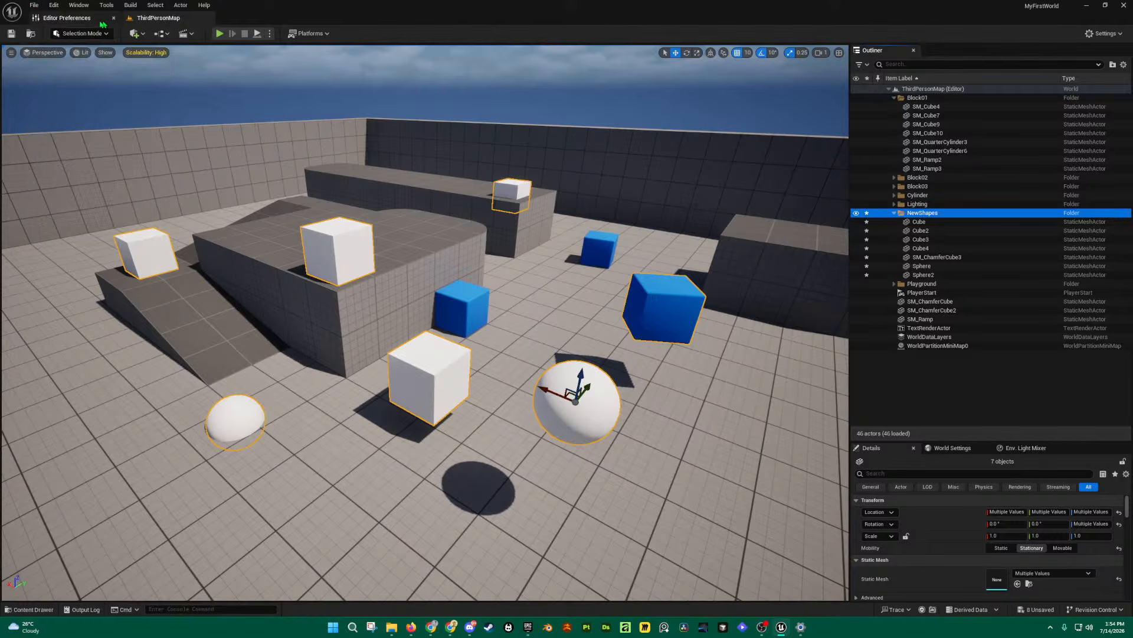
click(12, 37)
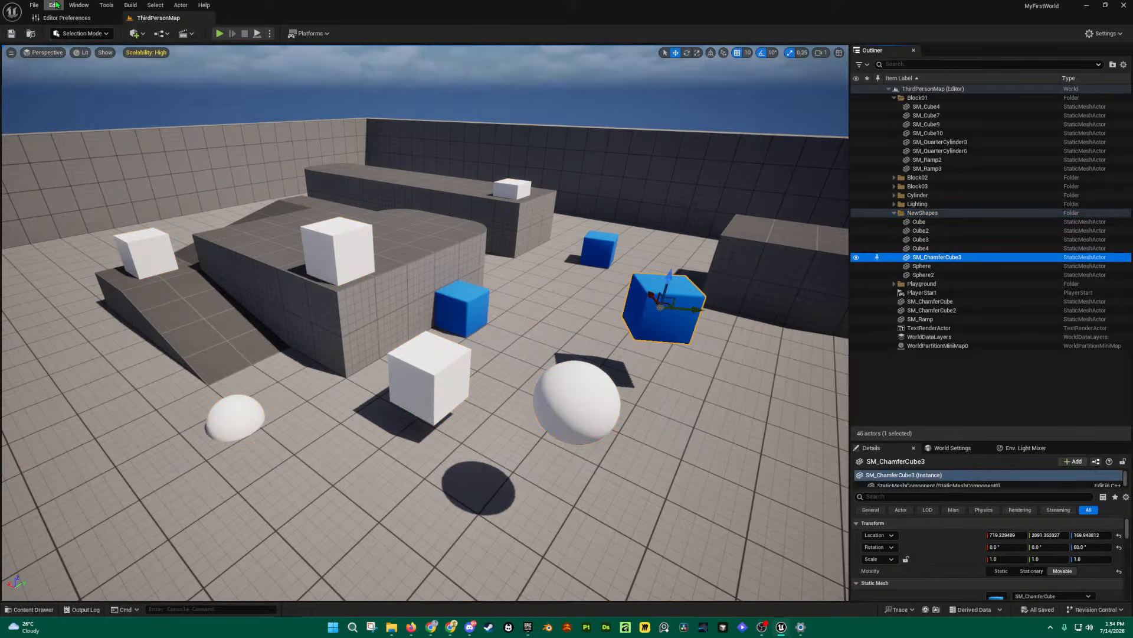
click(34, 4)
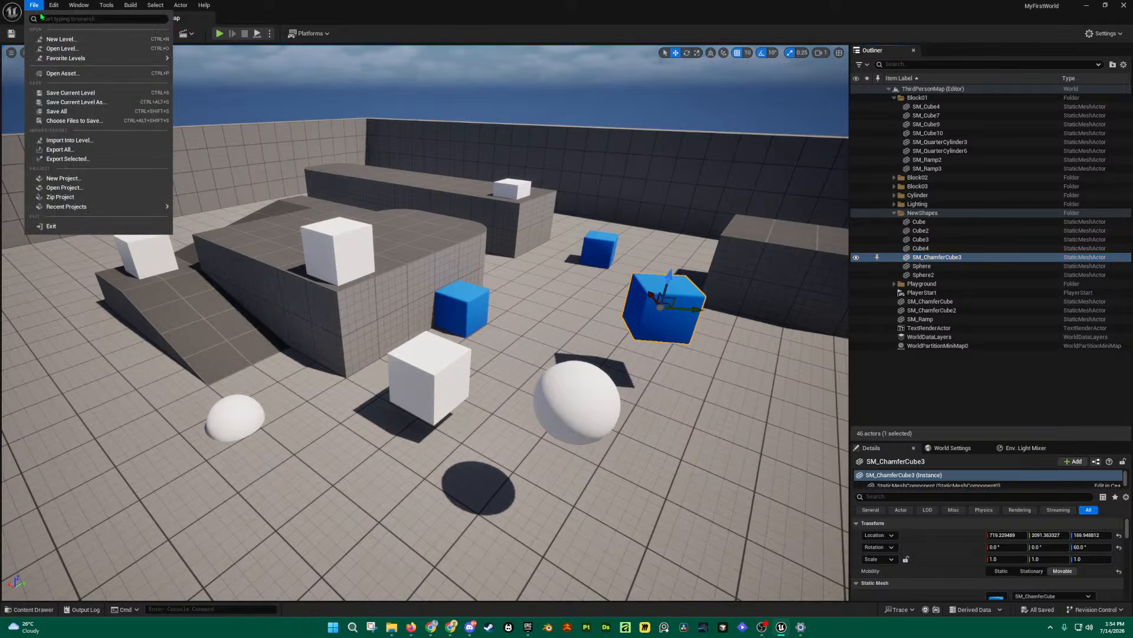
click(59, 114)
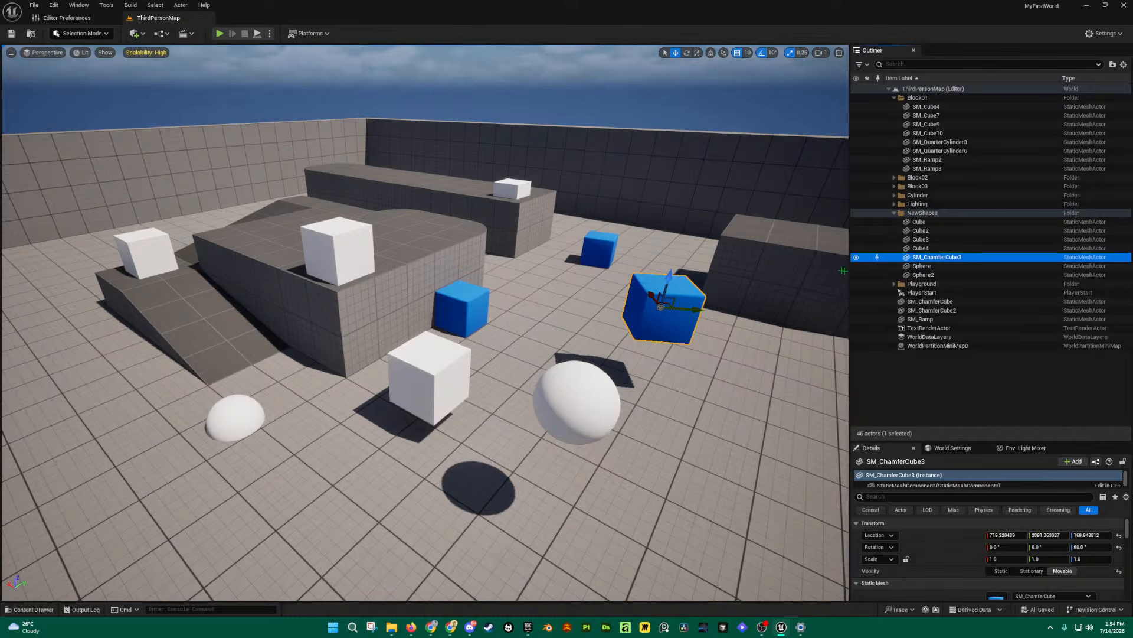
Step: View the whole walled level from outside and above, and move back in towards the shapes
key(s)
right_drag(797, 290, 734, 269)
key(d)
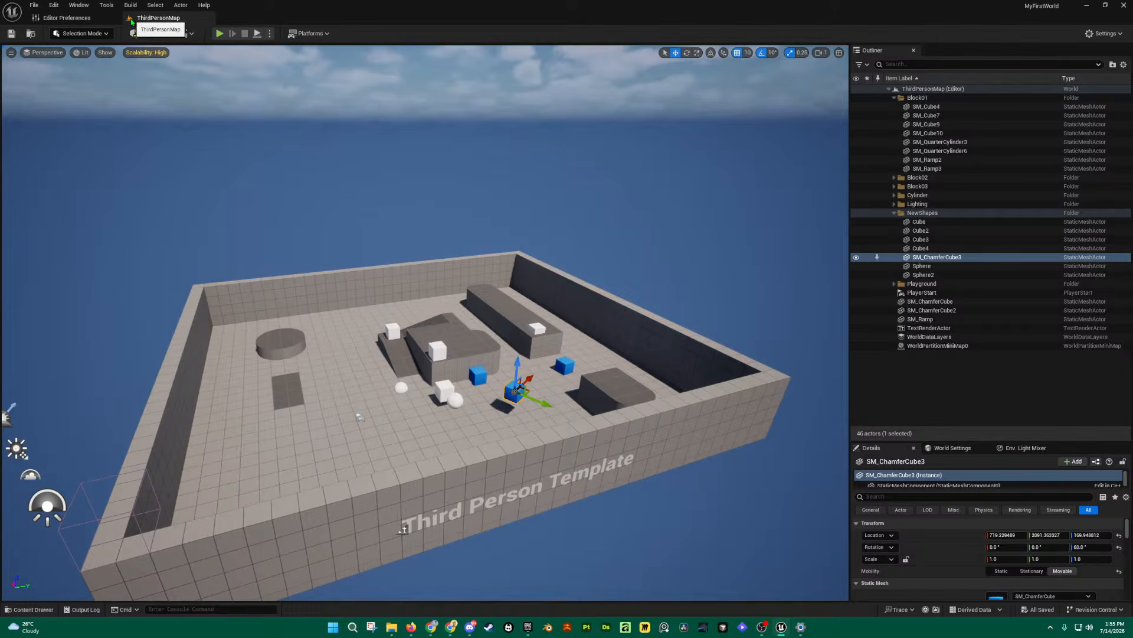
key(a)
right_drag(413, 266, 448, 283)
key(a)
scroll(602, 298, up, 2)
key(d)
key(w)
scroll(484, 286, down, 2)
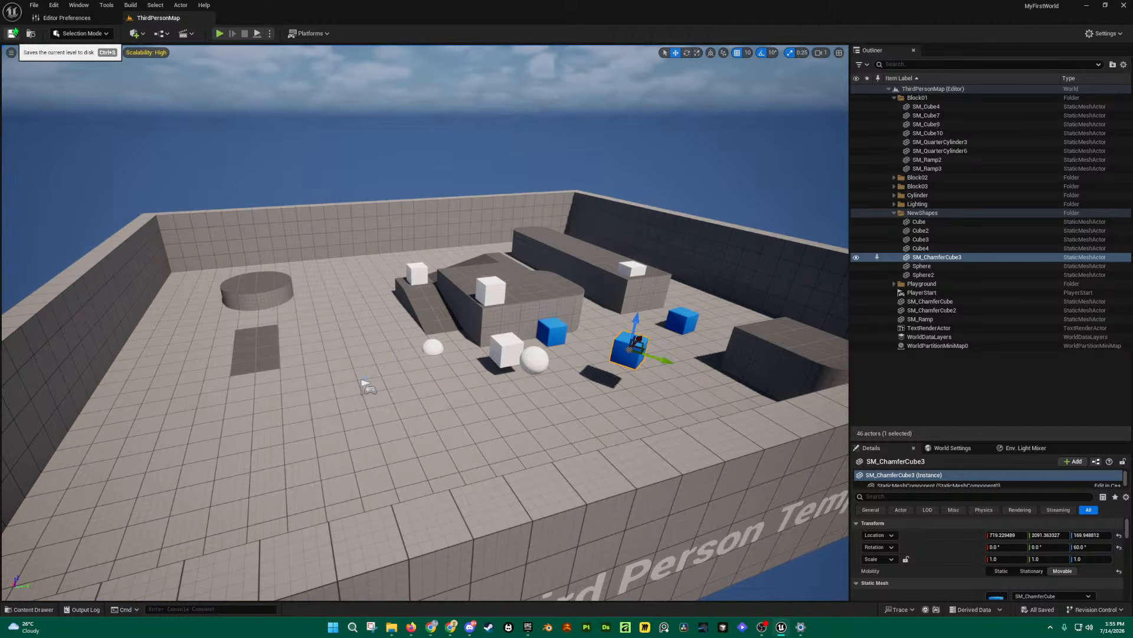
Step: Run Save All again from a closer view of the arena
click(34, 4)
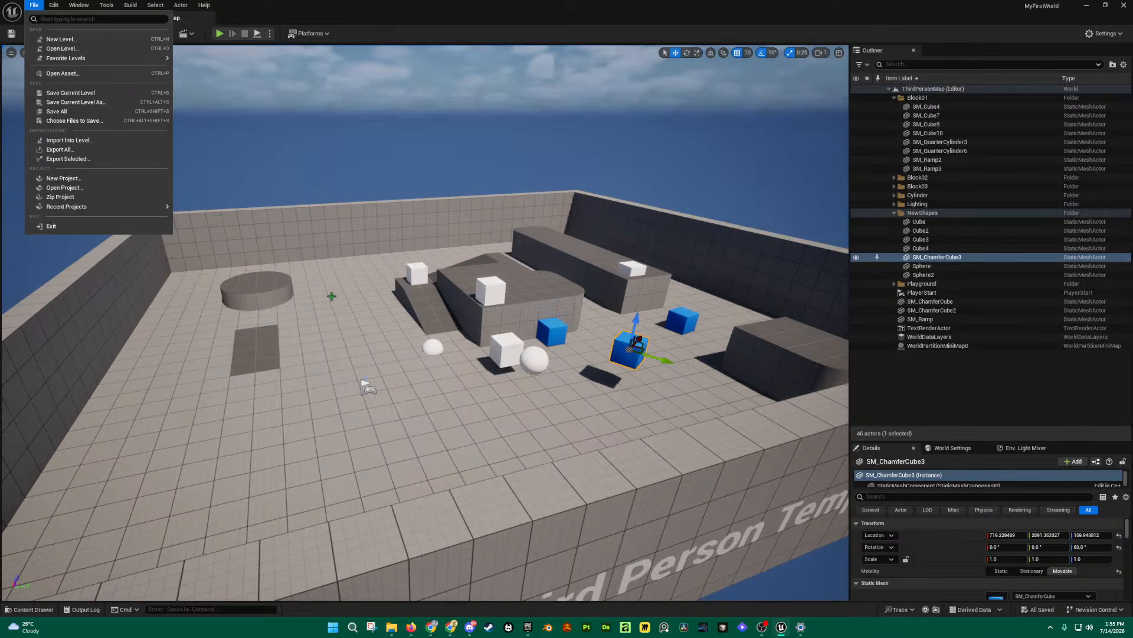
mouse_move(581, 397)
right_down()
mouse_move(638, 375)
mouse_move(564, 390)
right_up()
key(w)
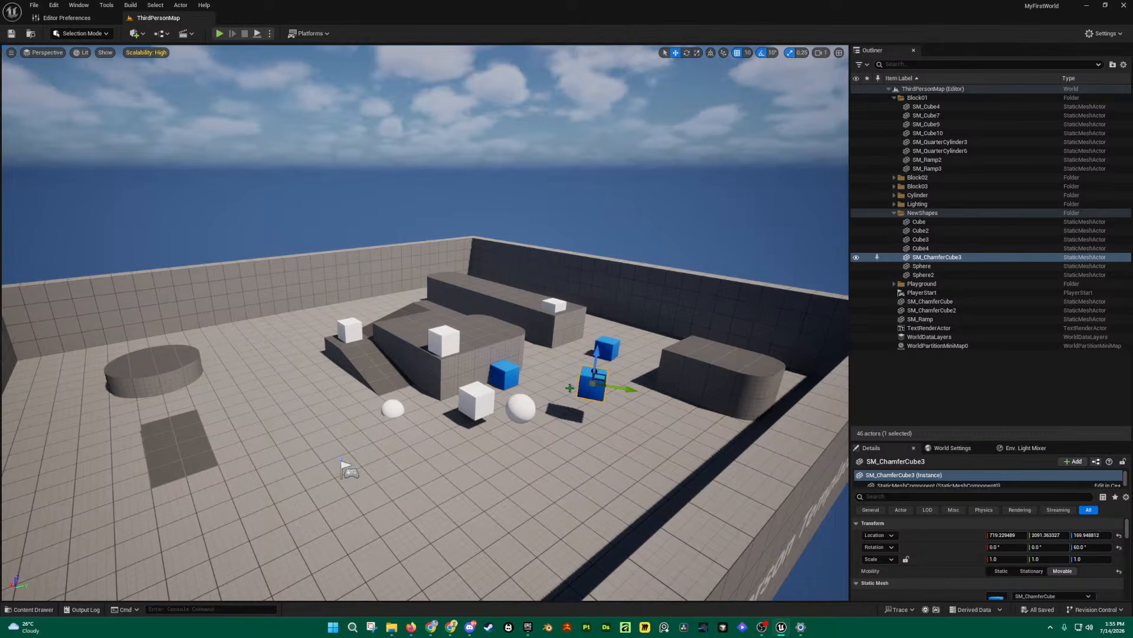
click(35, 6)
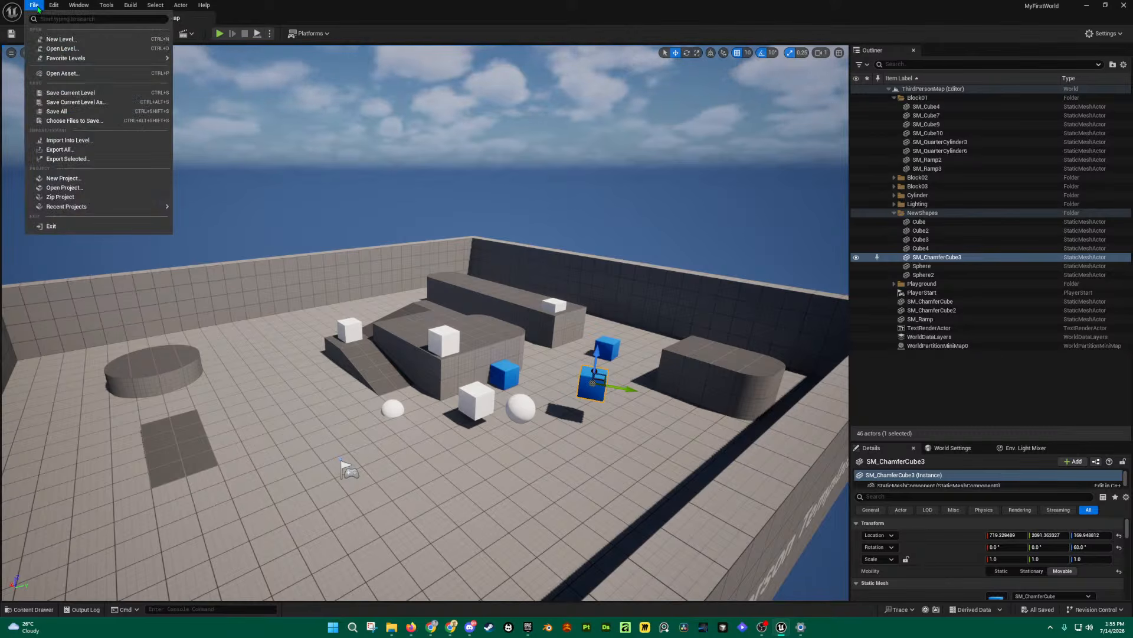
click(69, 111)
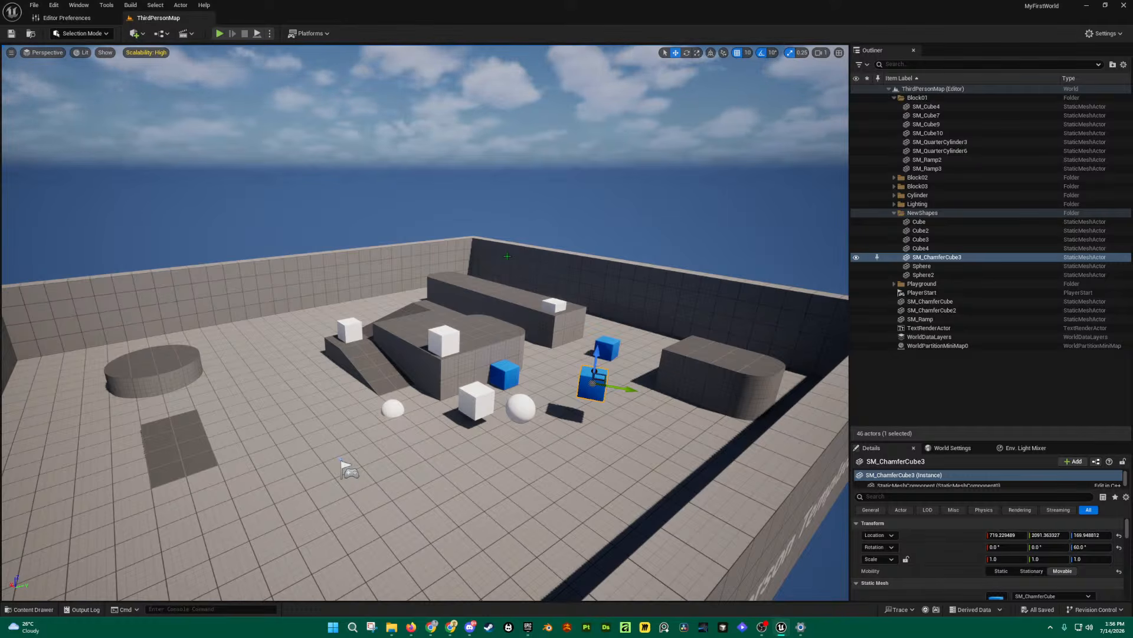
Step: Select all descendants of the NewShapes folder and view the selected shapes in the scene
key(w)
right_drag(425, 322, 470, 369)
key(s)
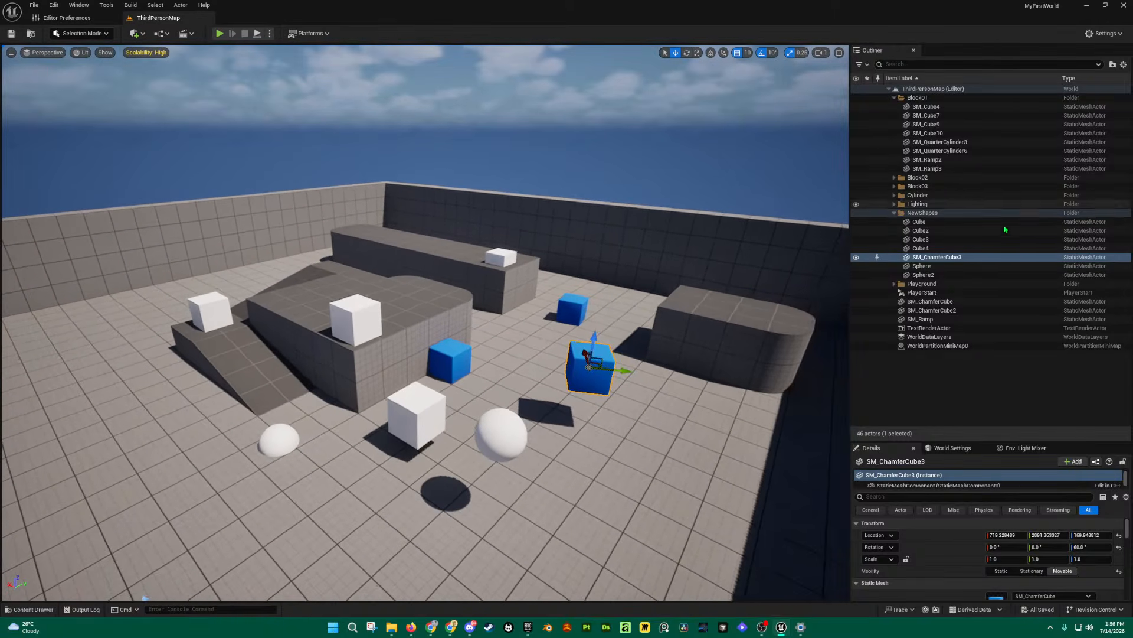
click(921, 214)
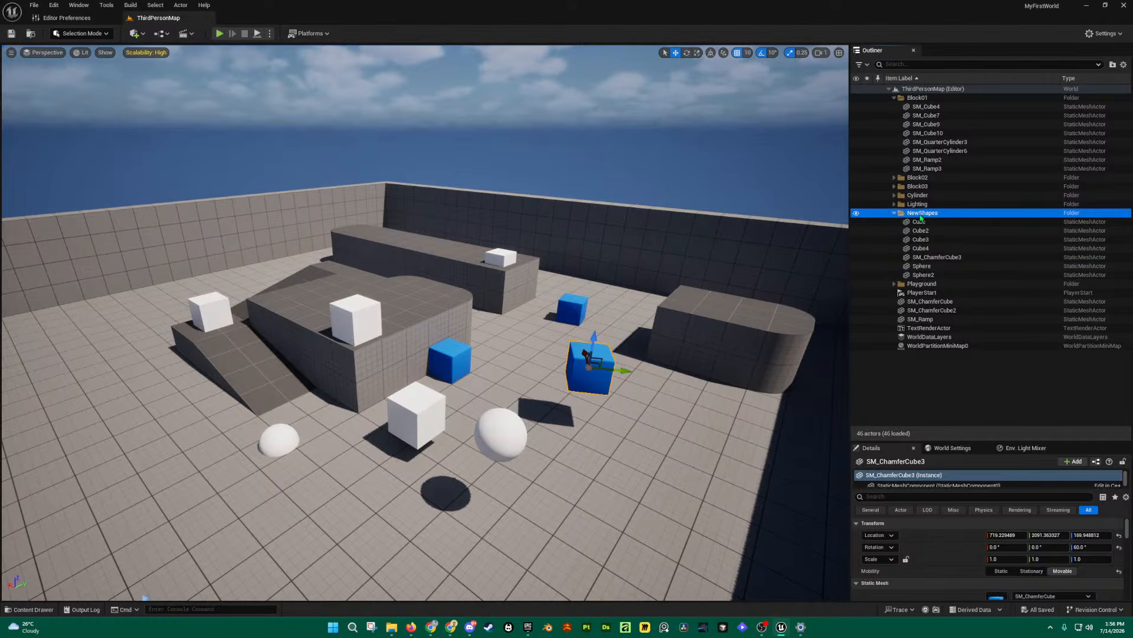
right_click(925, 214)
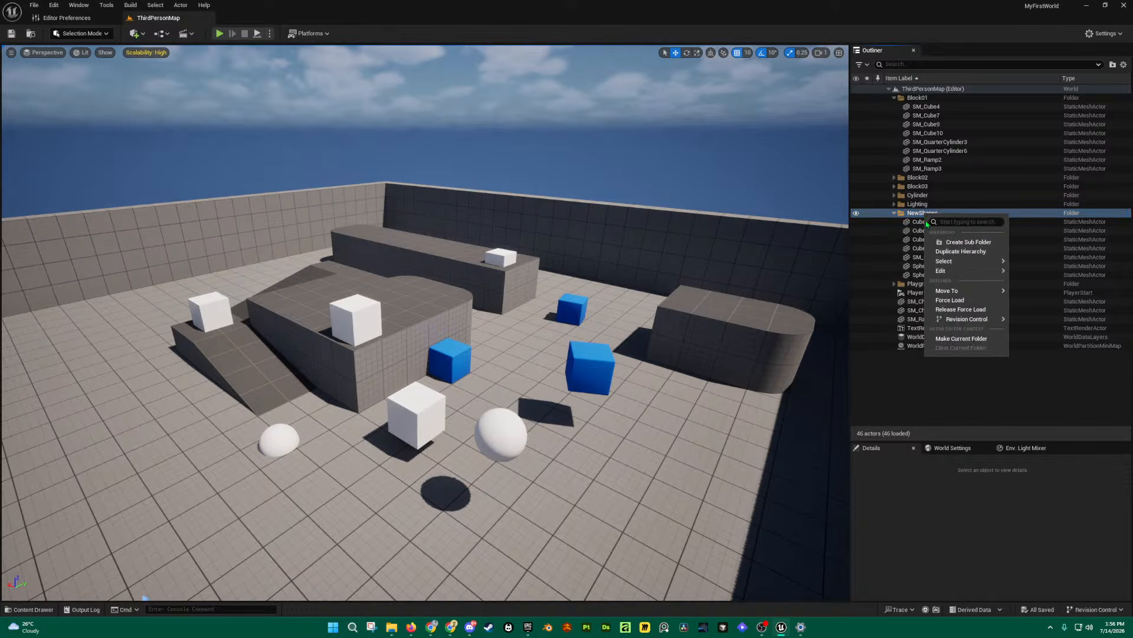
mouse_move(957, 263)
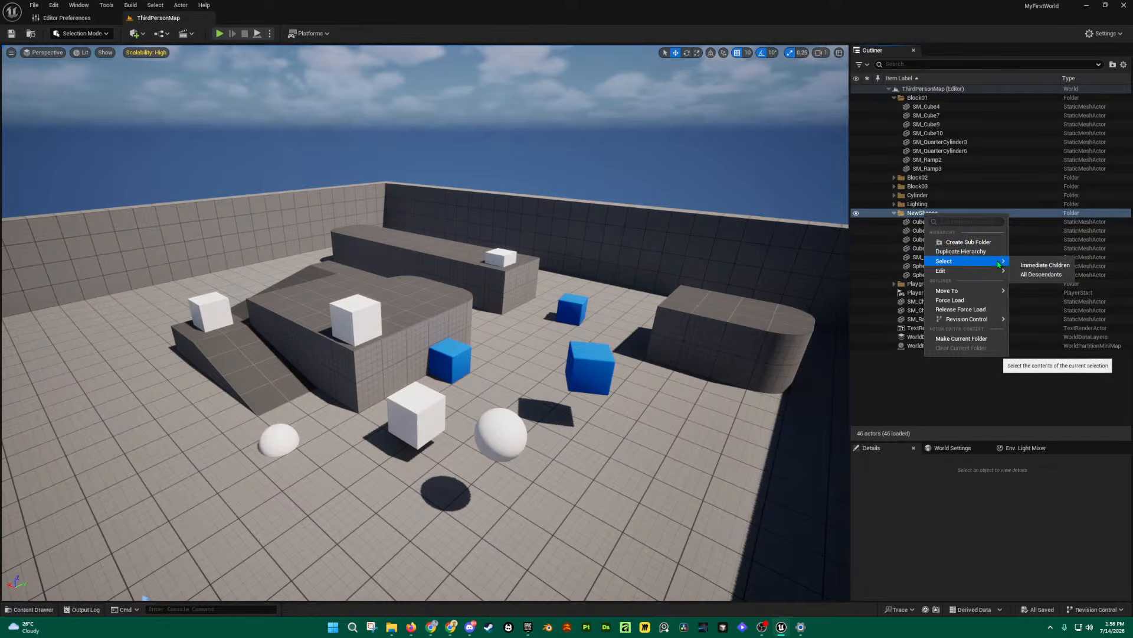
click(1044, 274)
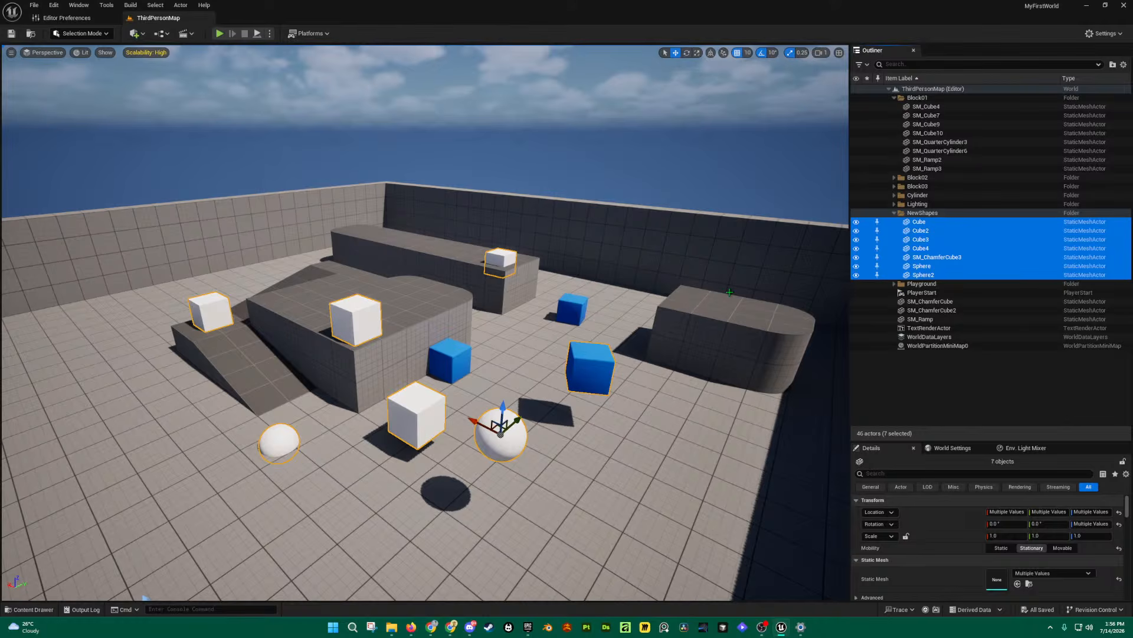
right_drag(695, 286, 596, 357)
drag(532, 394, 445, 373)
key(w)
right_drag(509, 371, 547, 362)
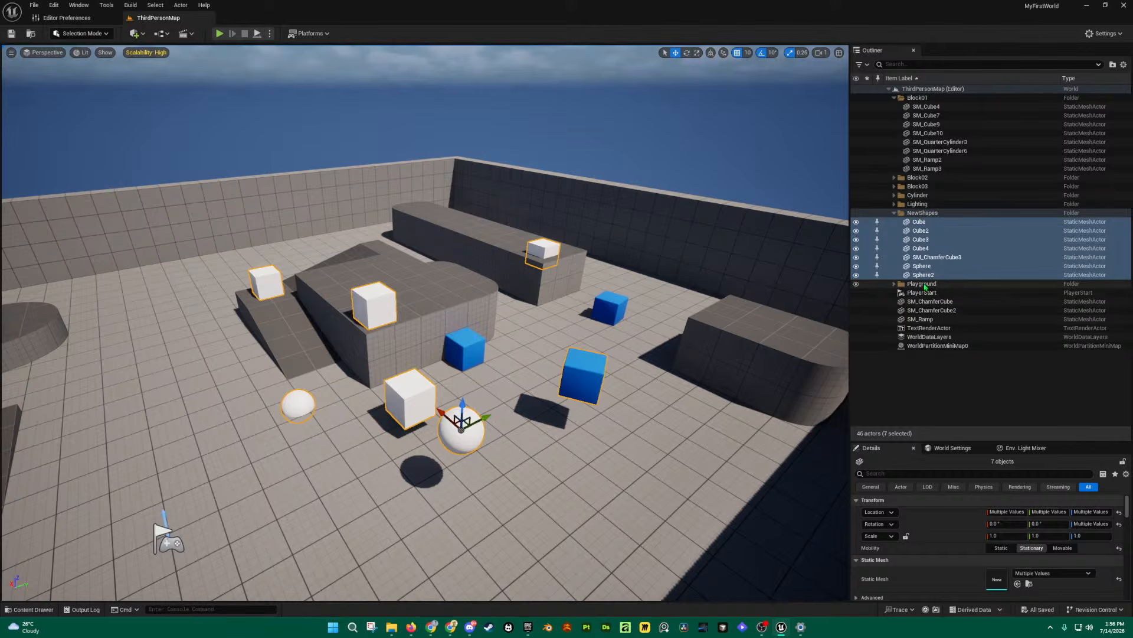
Step: Clear the selection and reselect the NewShapes contents as a range starting at Cube and ending at Sphere2
key(Escape)
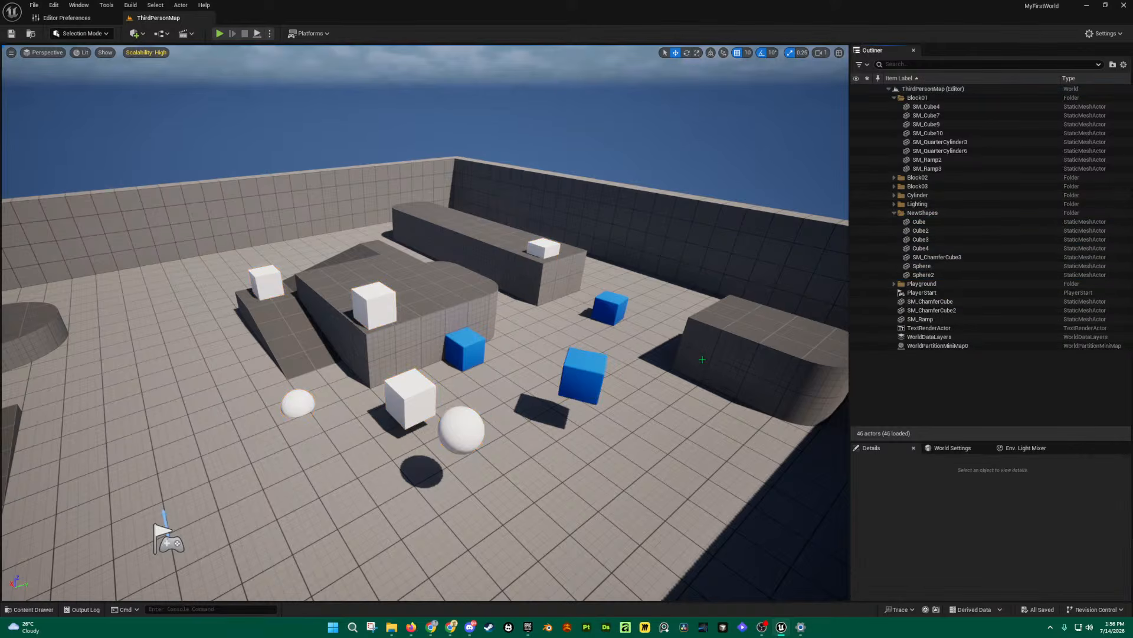
key(w)
key(a)
right_drag(682, 363, 676, 371)
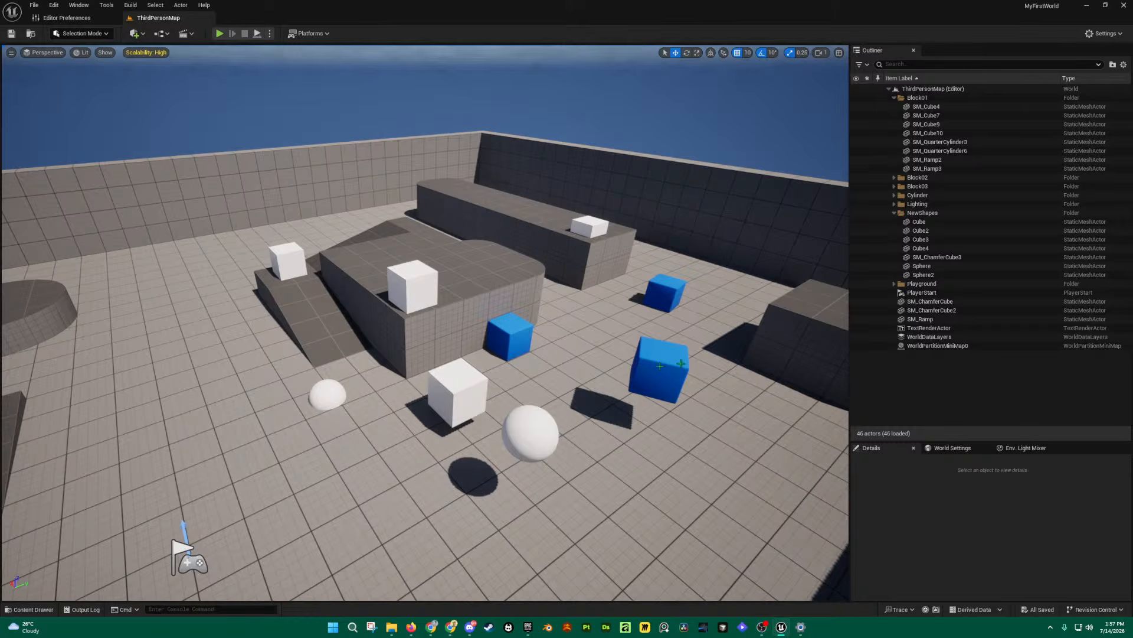
click(445, 389)
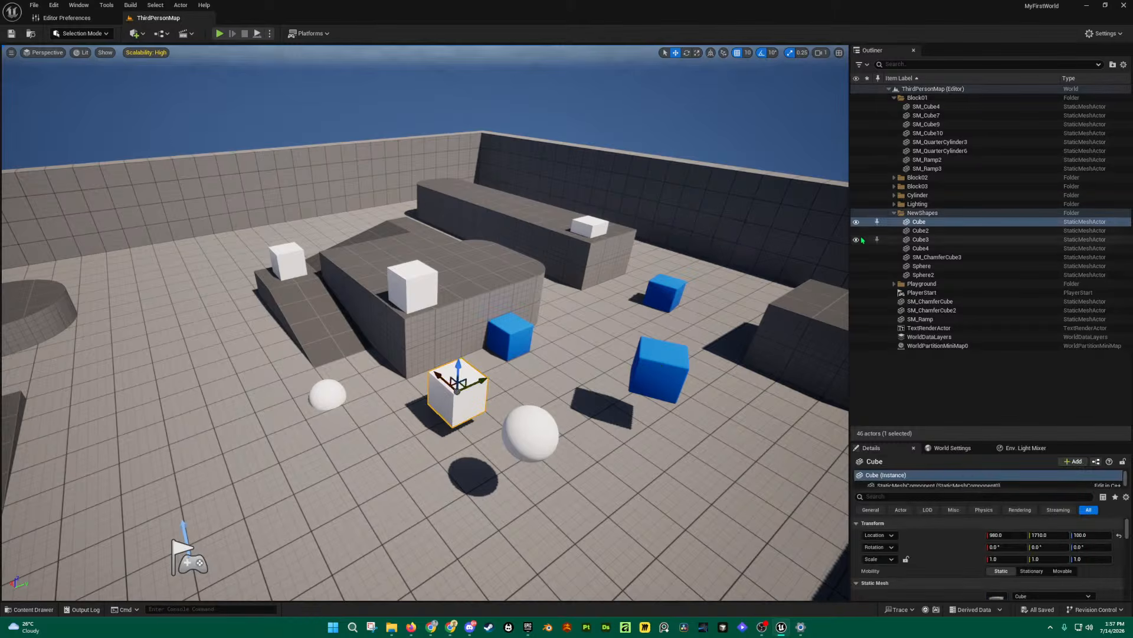
shift+click(885, 274)
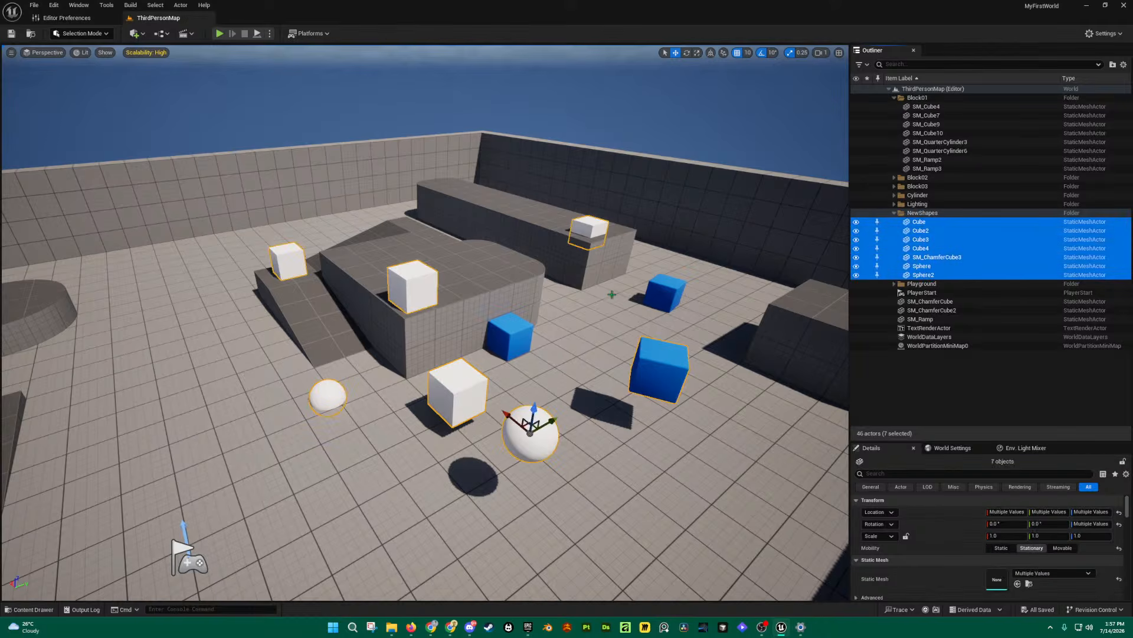
Step: Examine the selected shapes in the arena from several distances and angles
scroll(612, 294, down, 4)
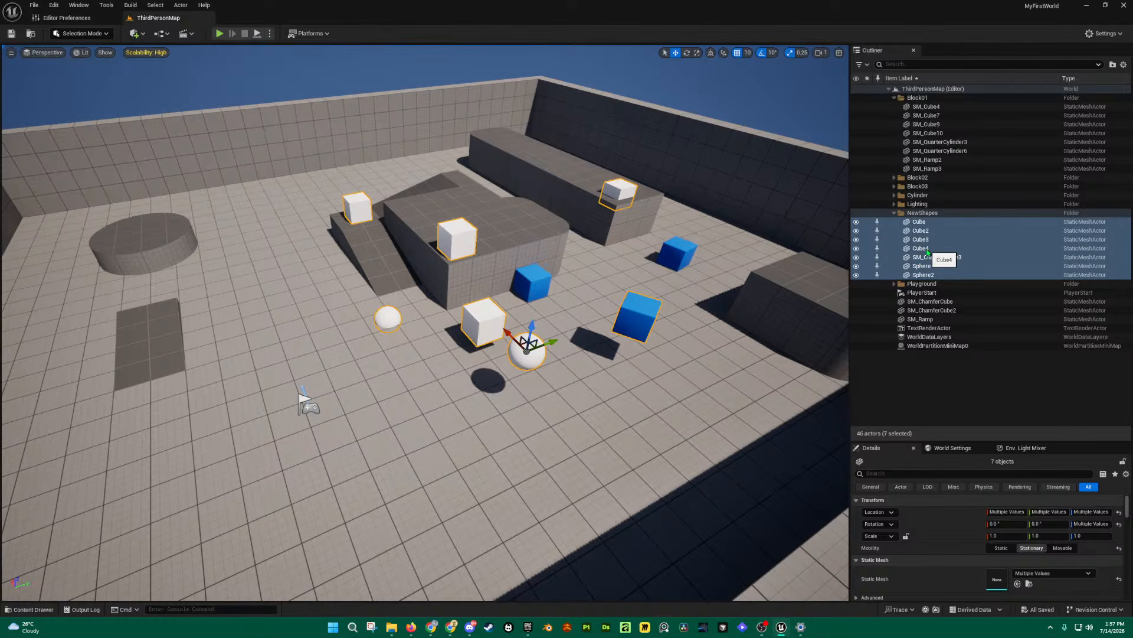
key(a)
right_drag(567, 288, 596, 251)
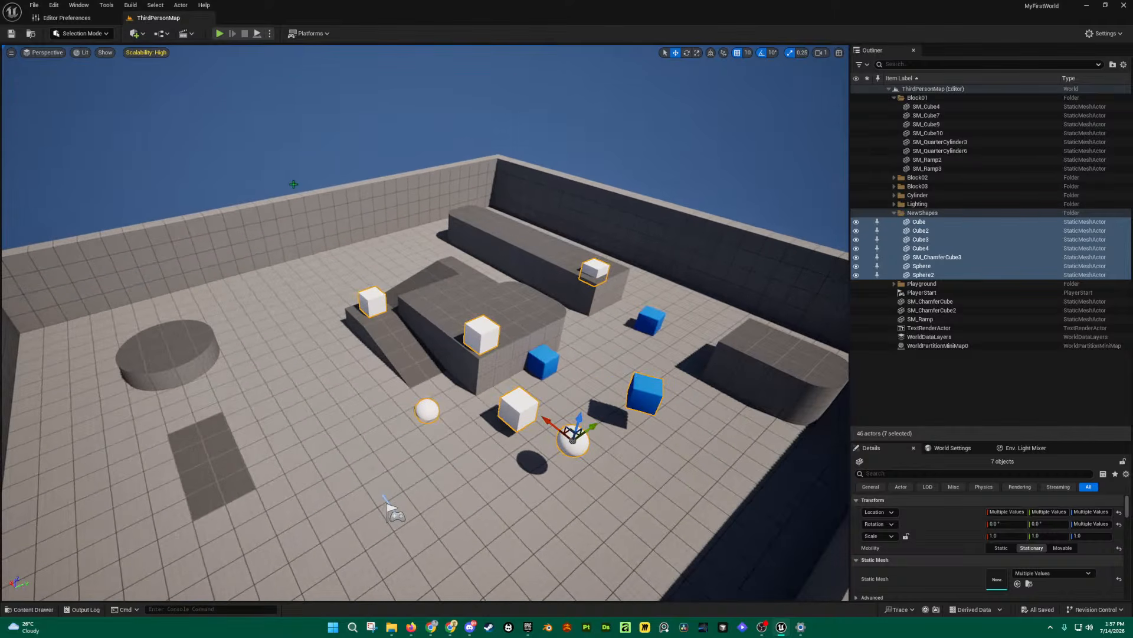
key(d)
right_drag(297, 184, 266, 206)
key(w)
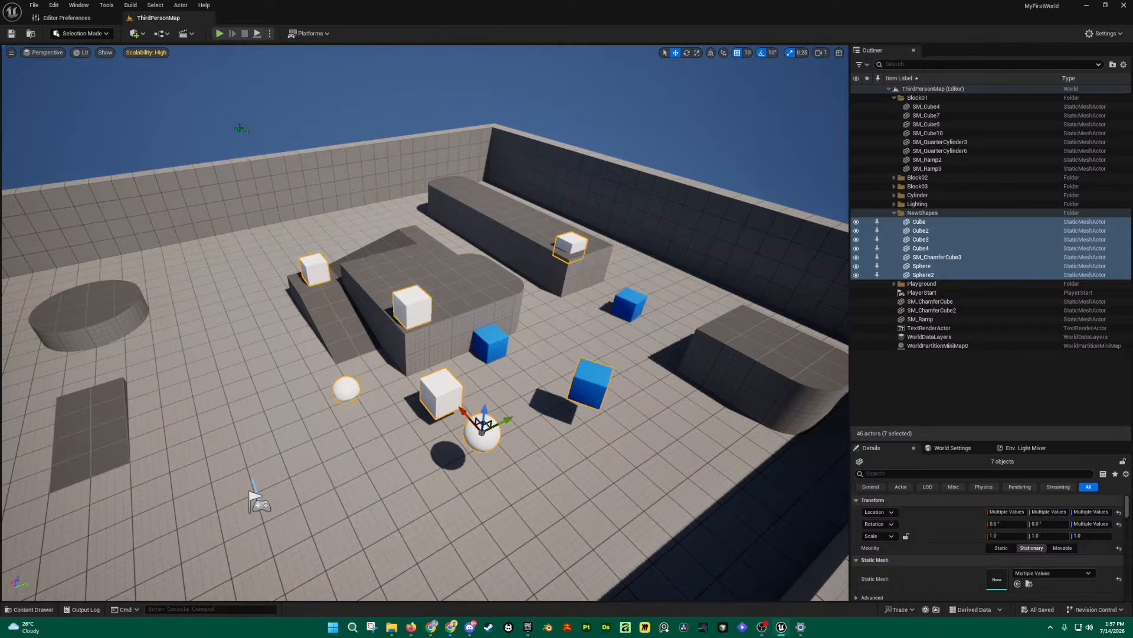
right_drag(240, 128, 257, 130)
key(w)
key(a)
key(q)
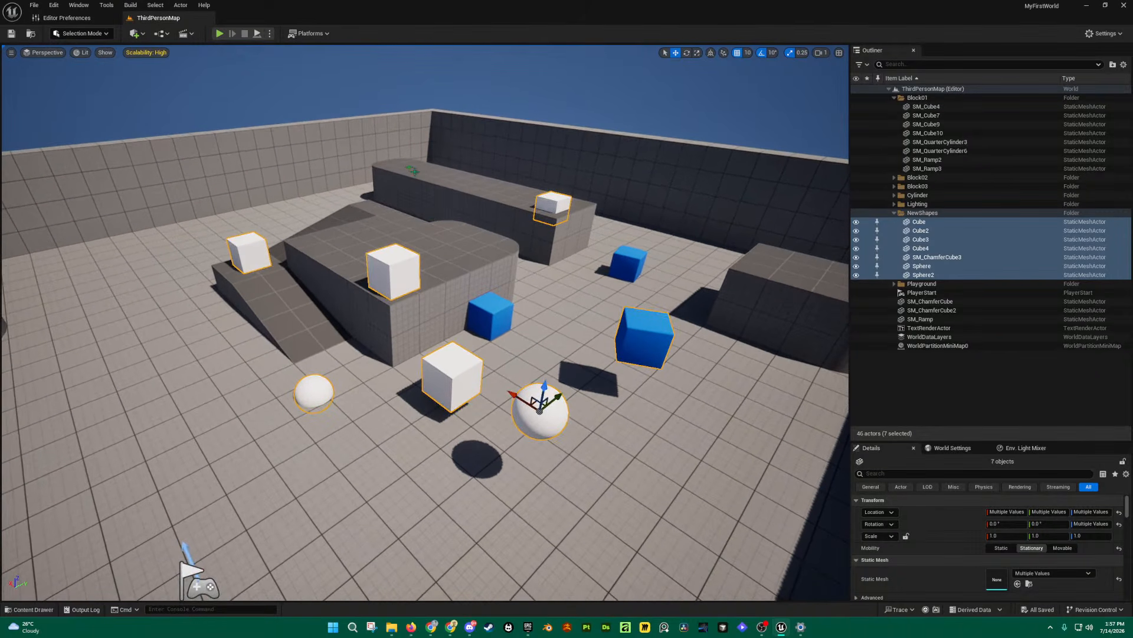
Step: Look through the viewport options and the available view types, and turn the perspective view across the arena
click(12, 53)
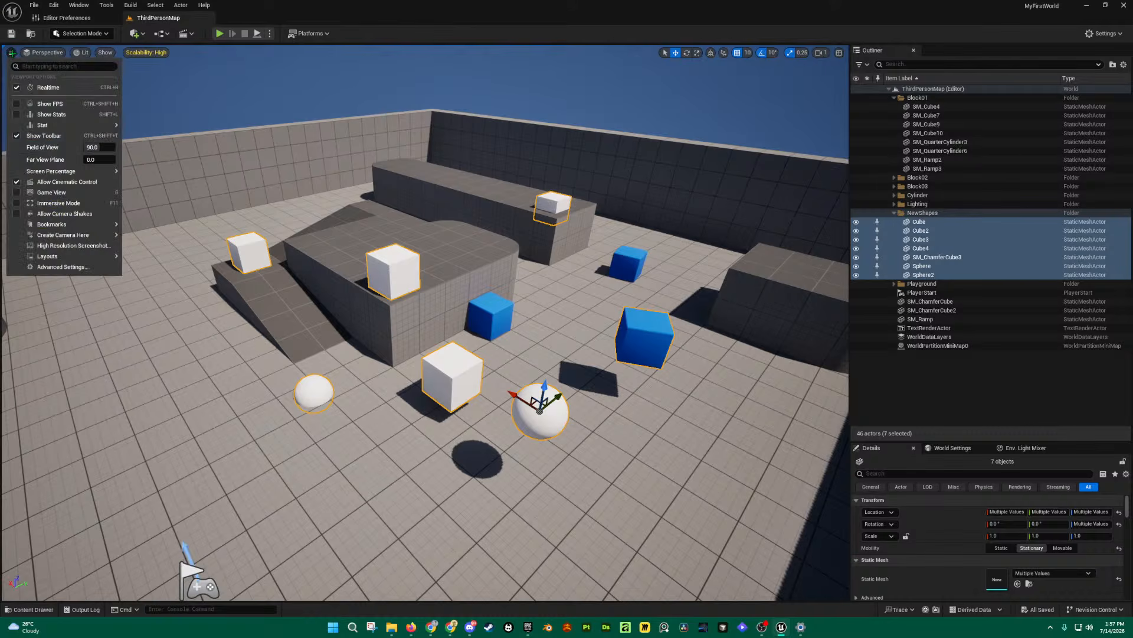
click(34, 52)
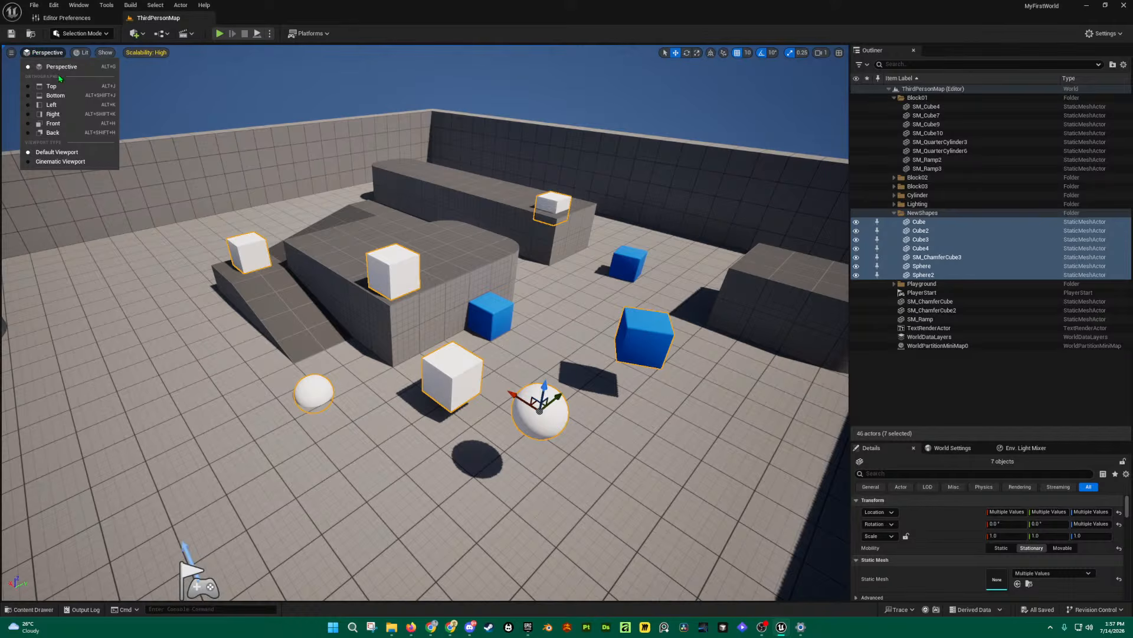
key(a)
right_drag(248, 230, 735, 231)
key(d)
key(a)
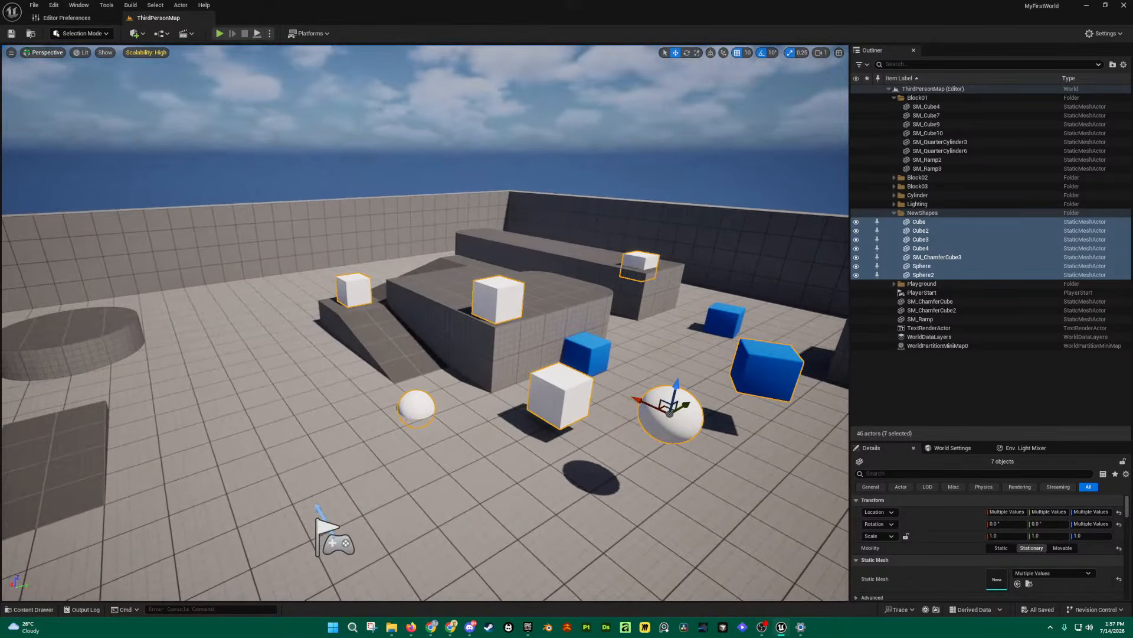
Step: Switch the viewport to the Top orthographic view and frame the arena with the selected shapes
click(44, 53)
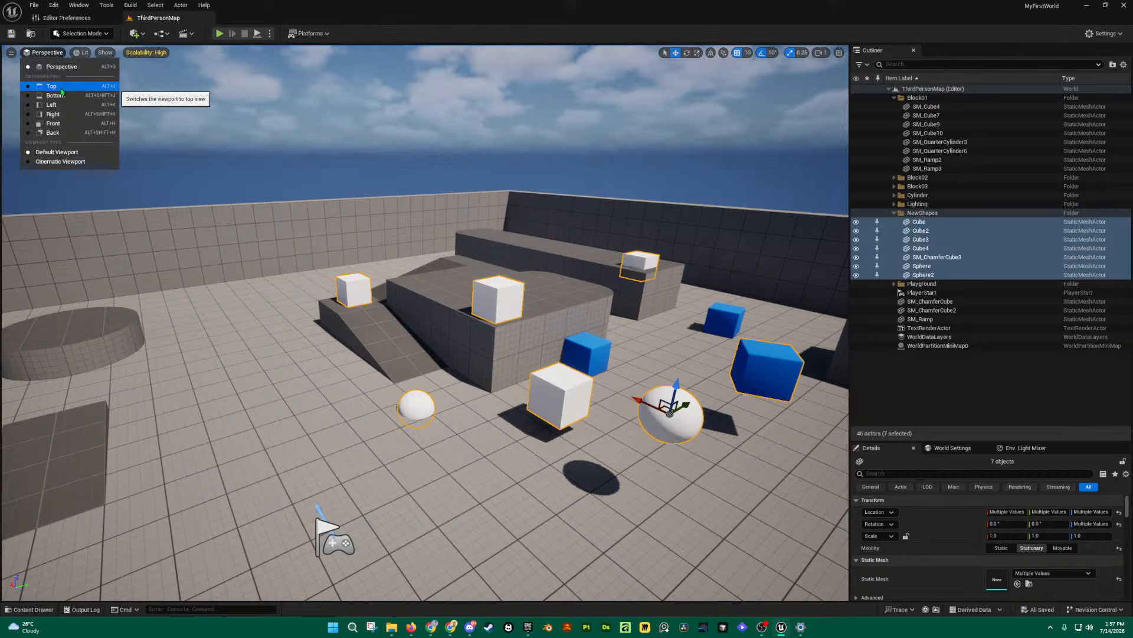
key(Escape)
key(alt+j)
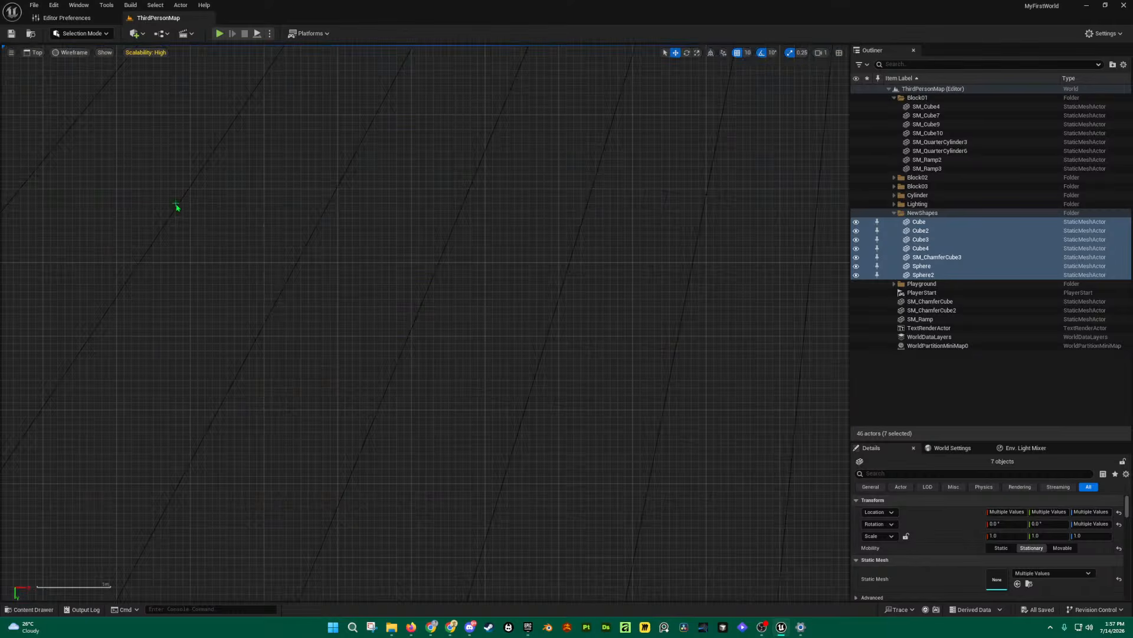
scroll(416, 334, down, 10)
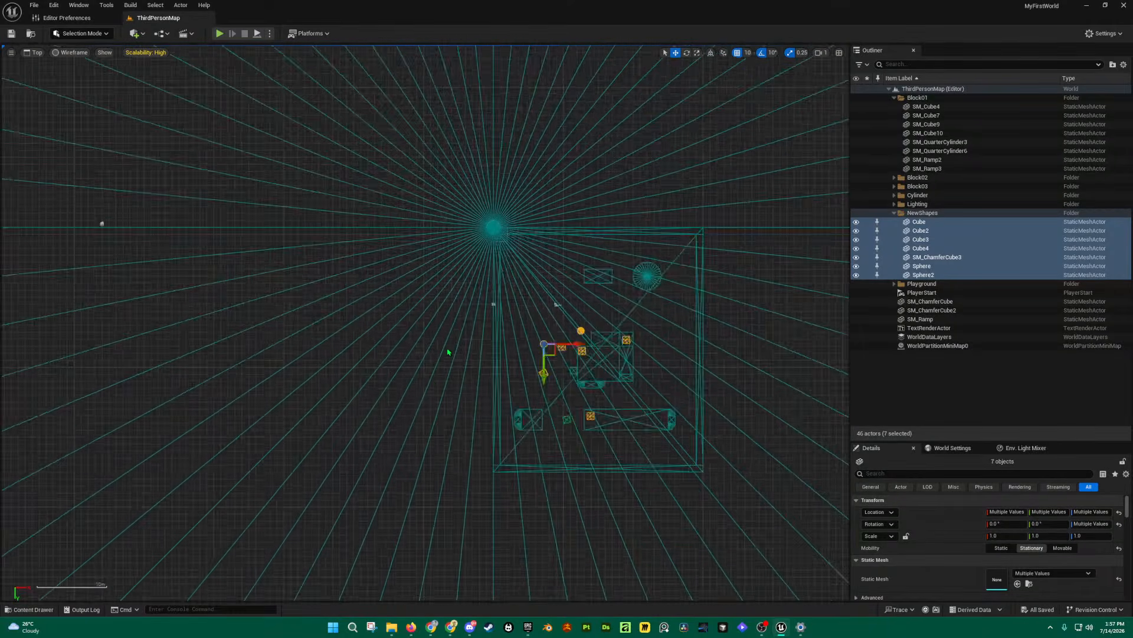
scroll(590, 384, up, 3)
scroll(661, 388, up, 3)
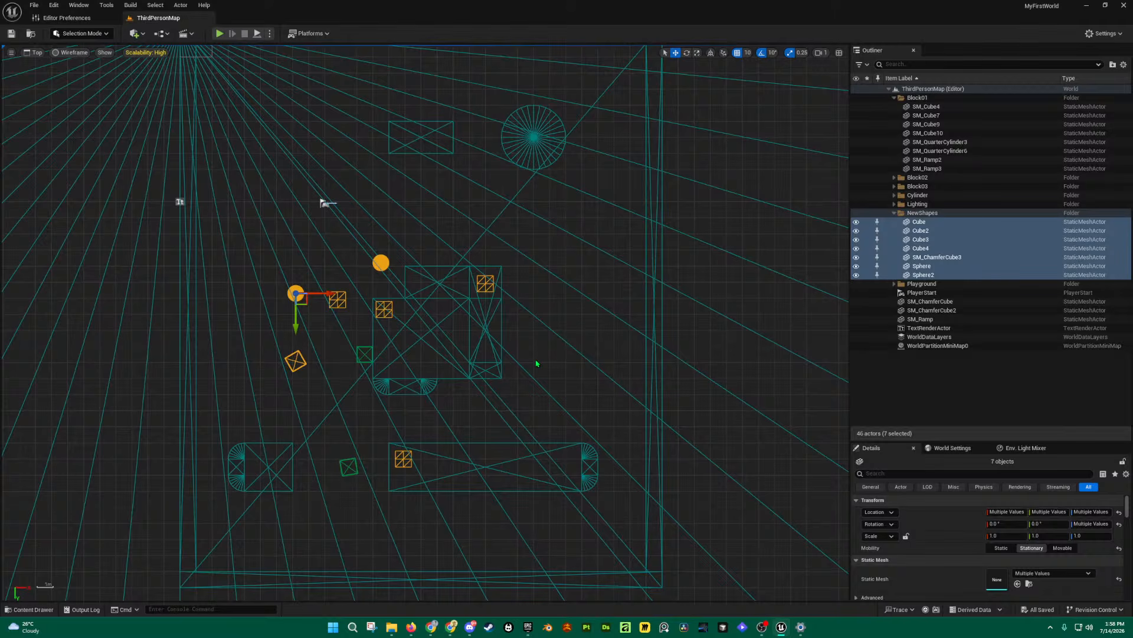
scroll(396, 315, down, 1)
right_drag(526, 290, 548, 309)
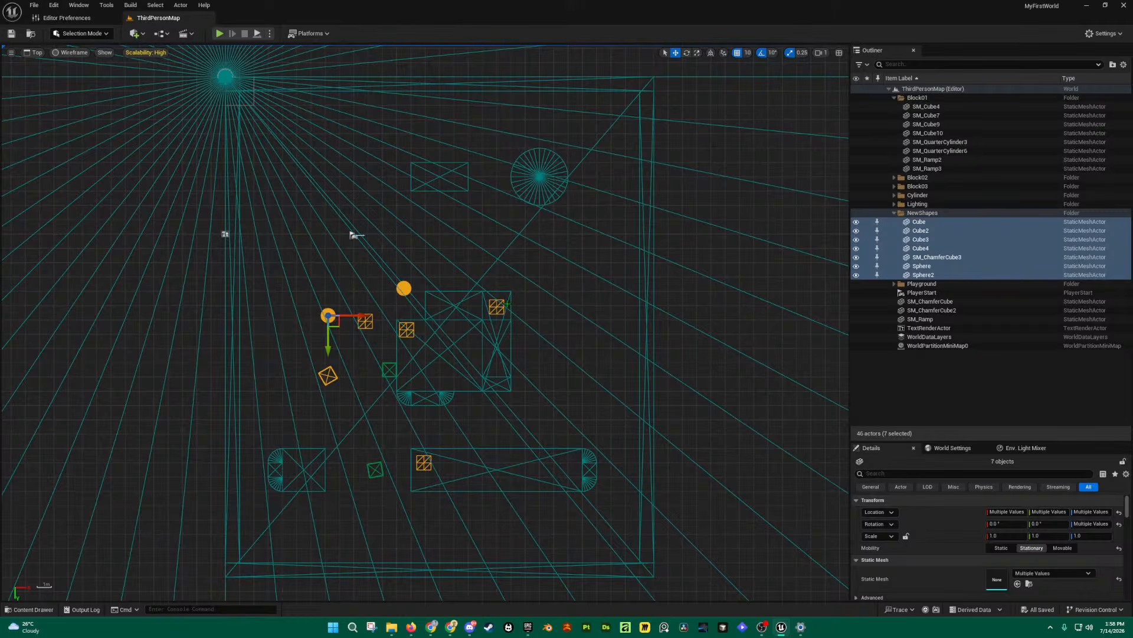
Step: Move the selected NewShapes objects together in the Top view, toward positive X and slightly toward negative Y
scroll(458, 333, up, 1)
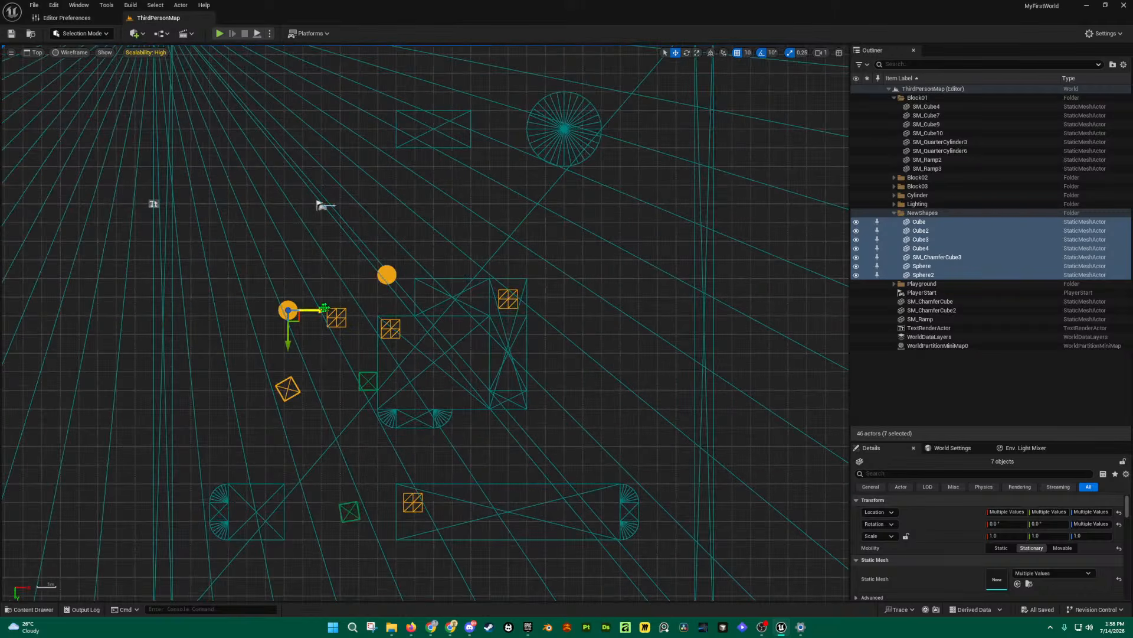
drag(296, 318, 362, 304)
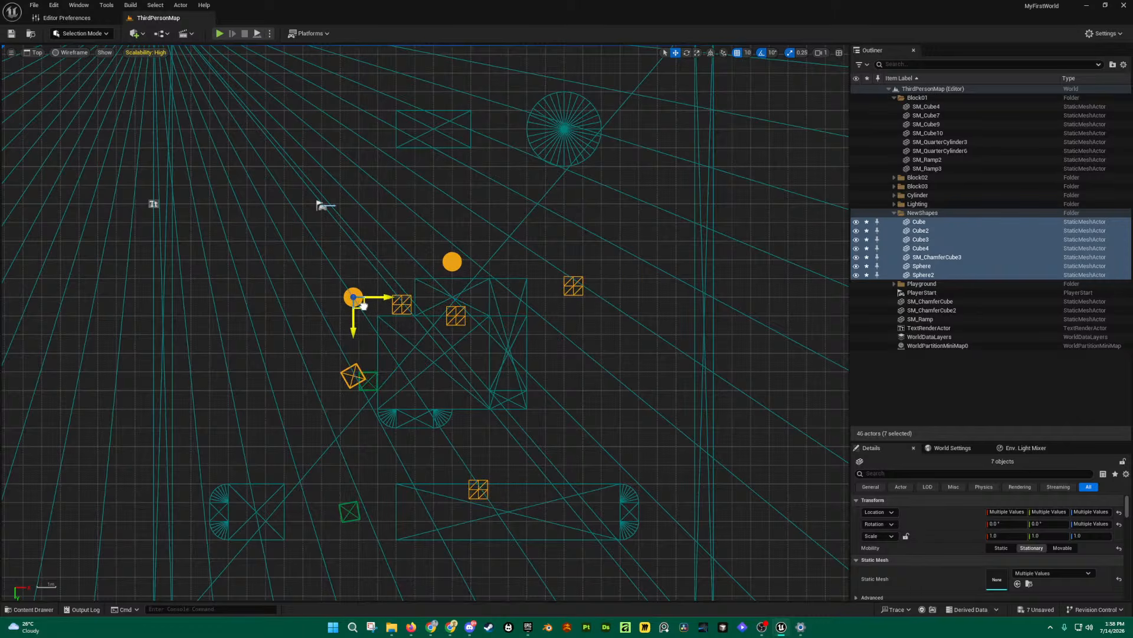
scroll(495, 416, down, 3)
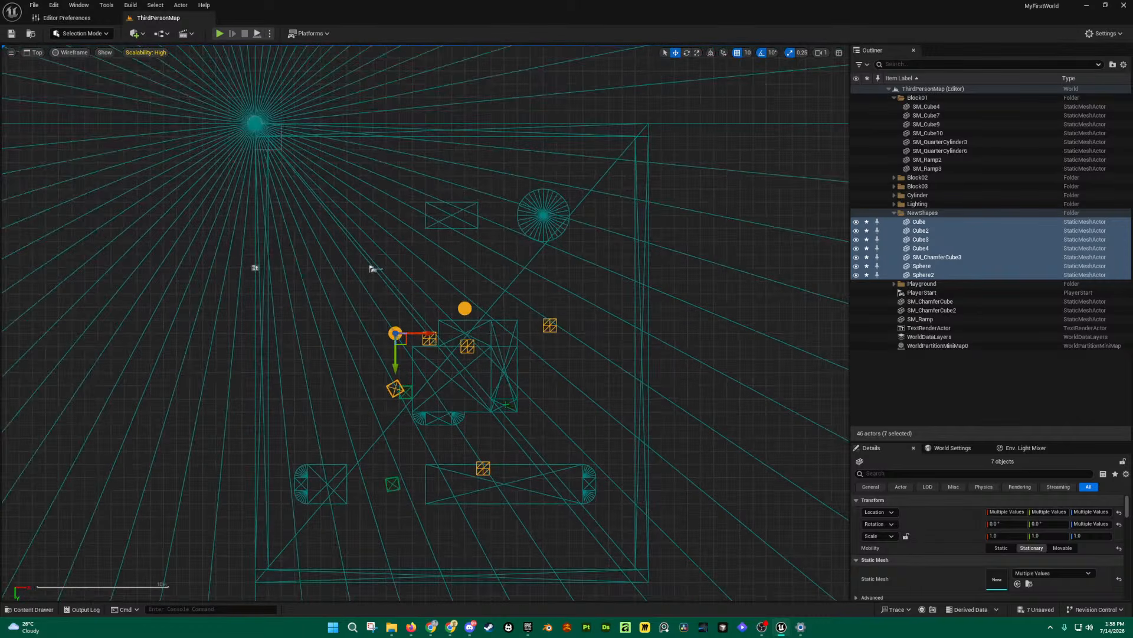
Step: Switch to the Right orthographic view and lower the selected shapes until the upper chamfer cube sits on the chamfer cubes below
click(36, 53)
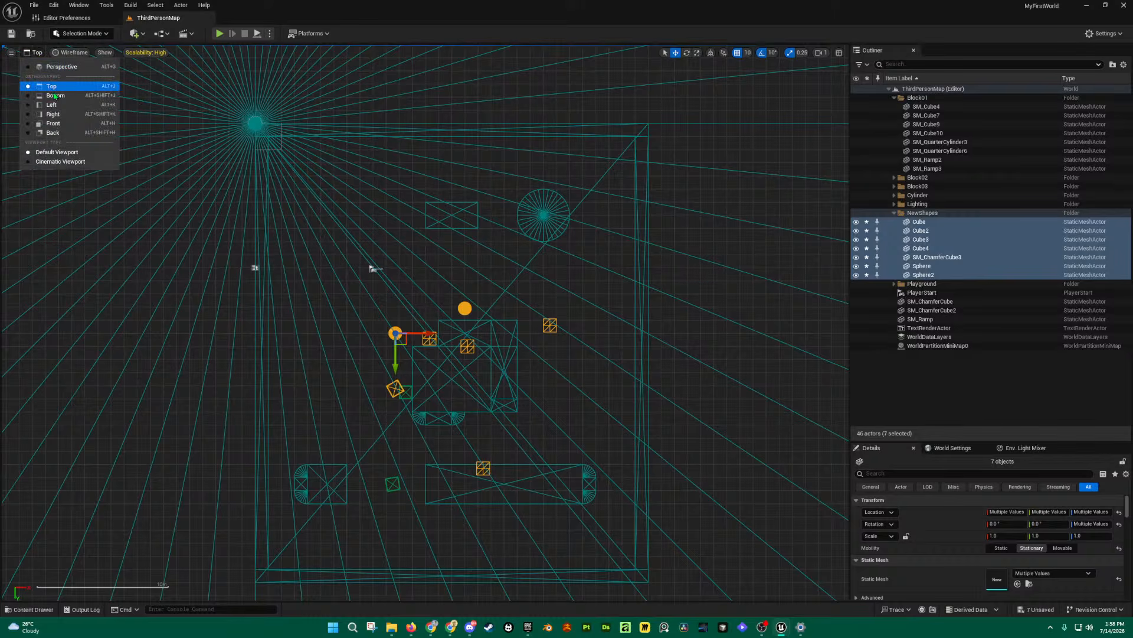
click(53, 114)
scroll(502, 324, up, 5)
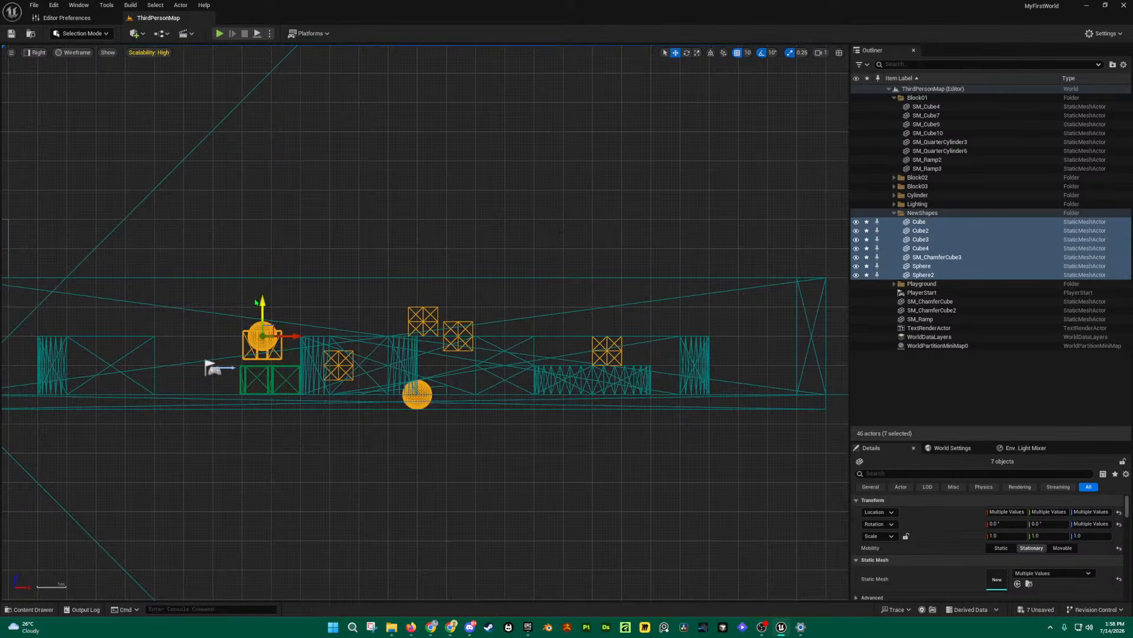
scroll(263, 331, up, 4)
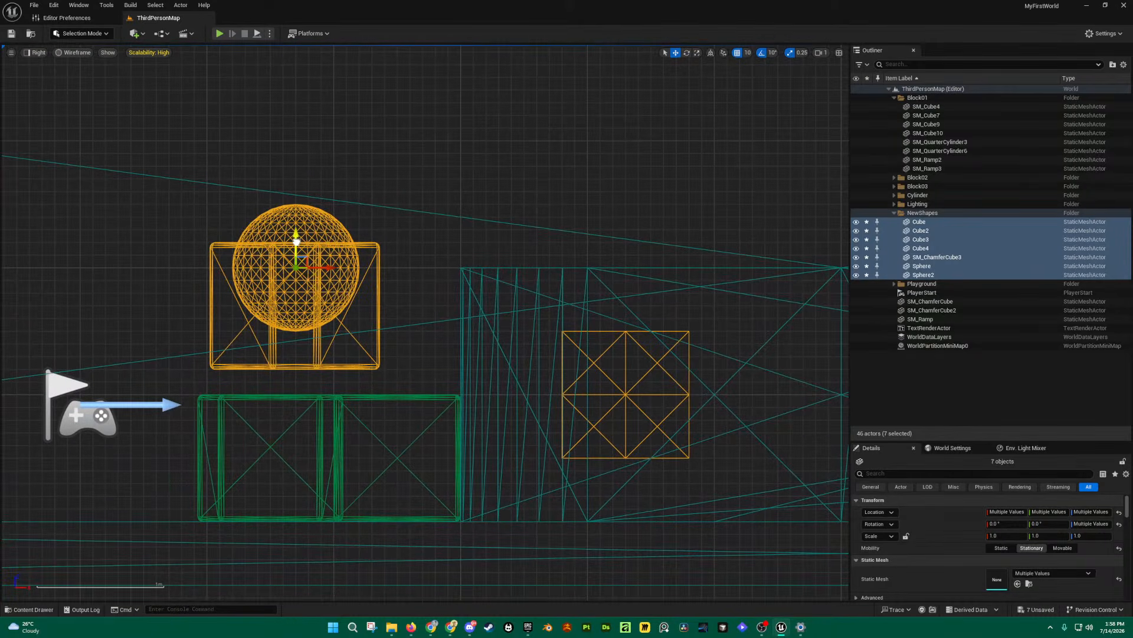
scroll(310, 397, up, 3)
scroll(309, 397, up, 1)
right_drag(309, 397, 413, 336)
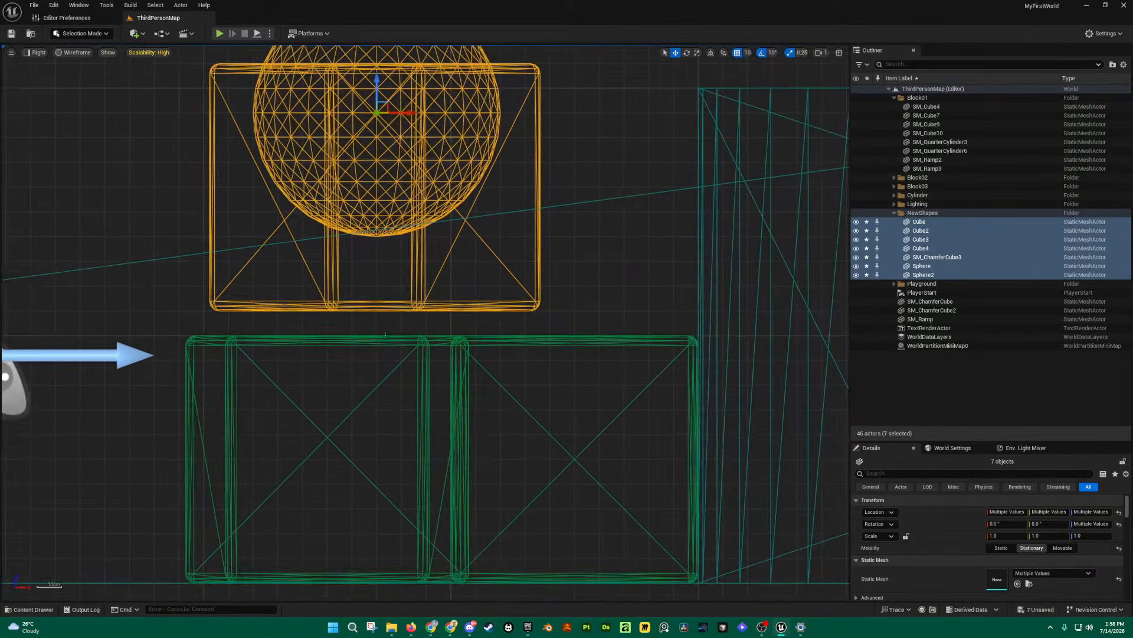
scroll(407, 335, up, 1)
right_drag(435, 202, 419, 317)
drag(362, 121, 359, 168)
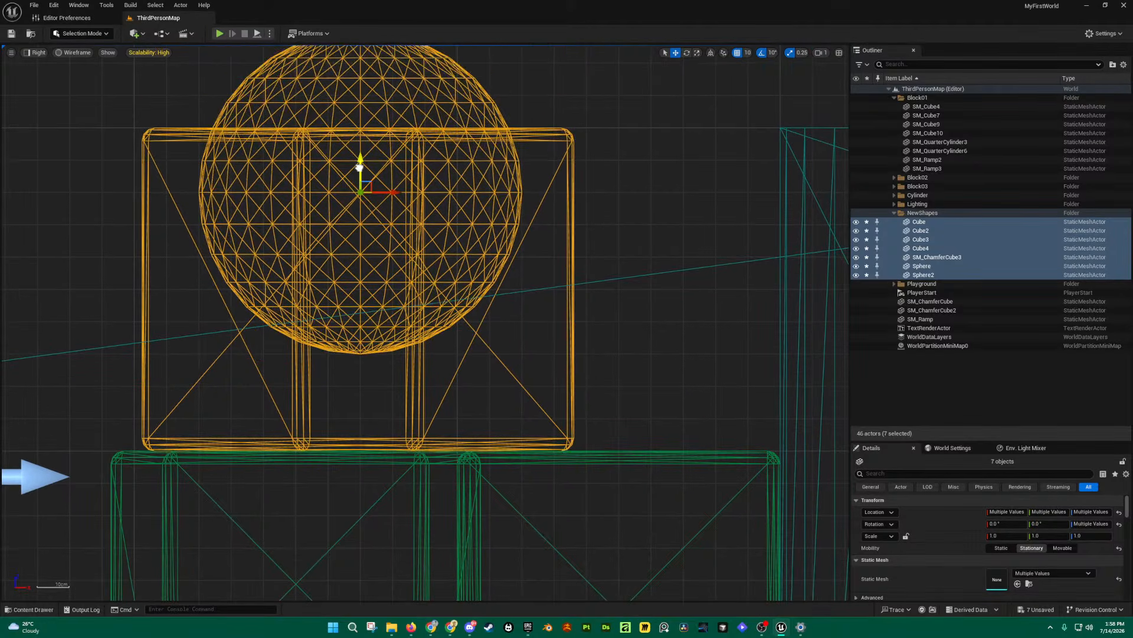
scroll(571, 312, down, 5)
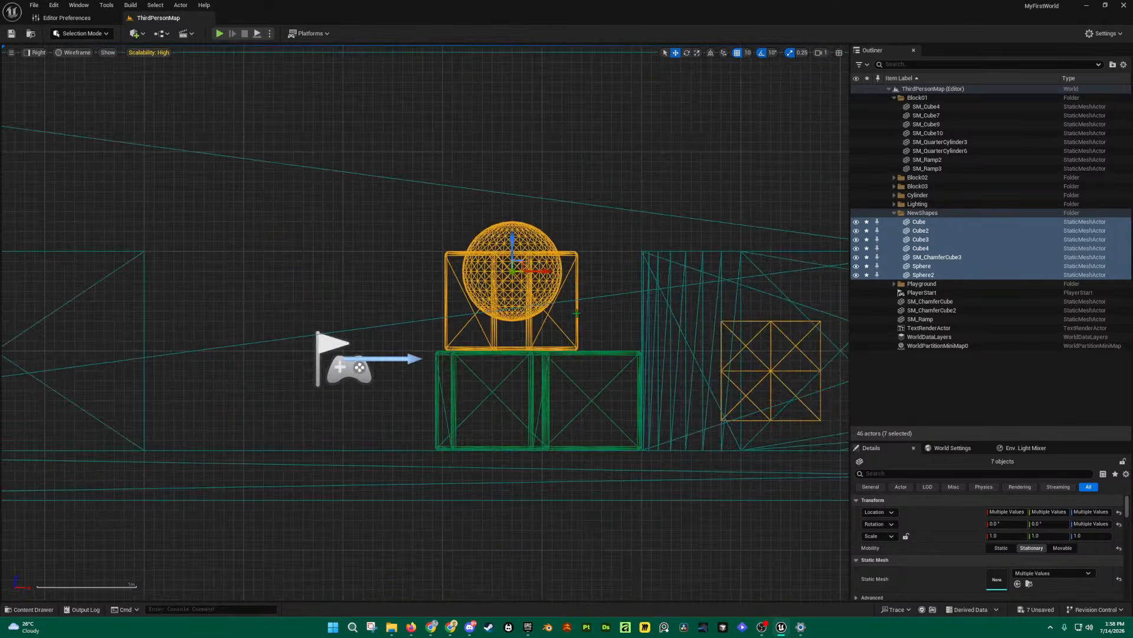
Step: Select only Cube2 in the Right view and move it onto the top surface of the block, at X 1540 and Z 250
right_drag(642, 304, 428, 313)
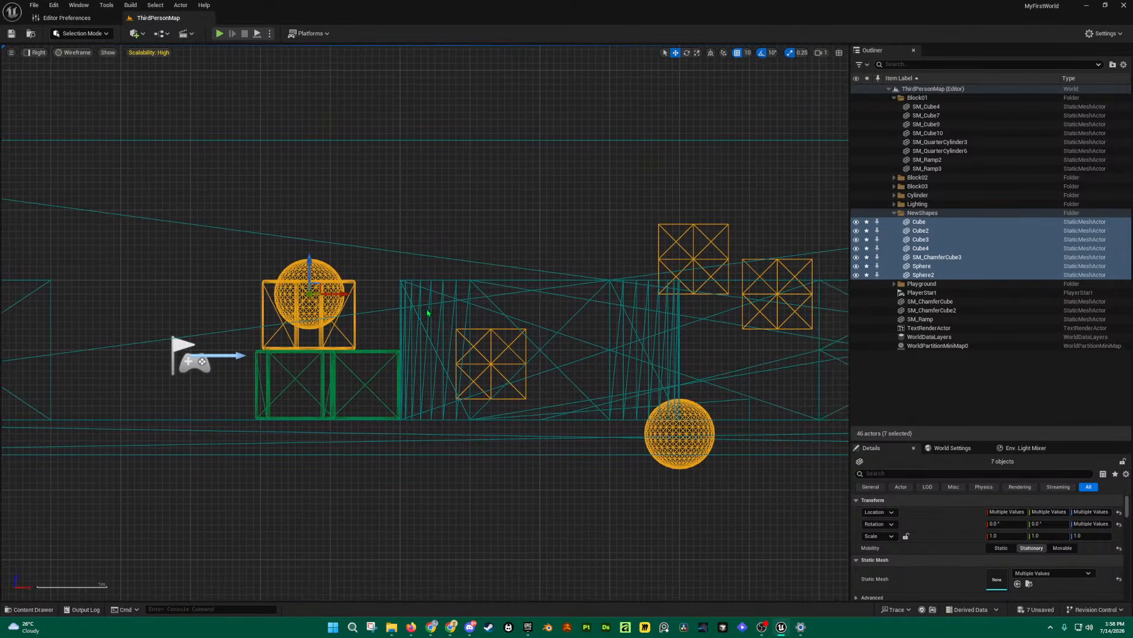
right_drag(554, 207, 389, 265)
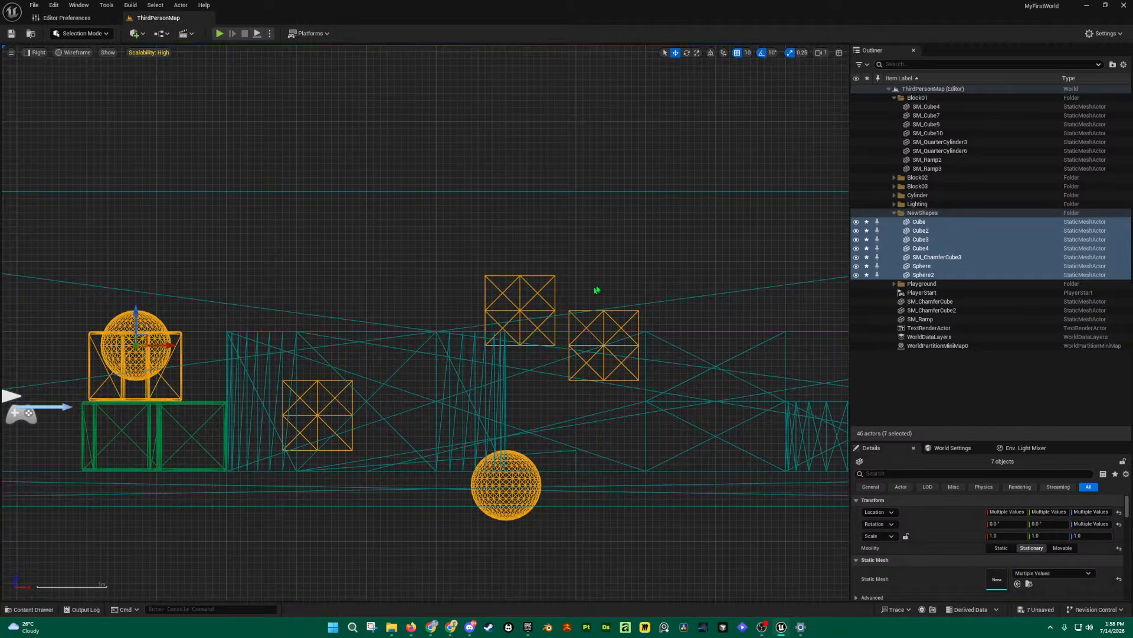
scroll(579, 287, down, 2)
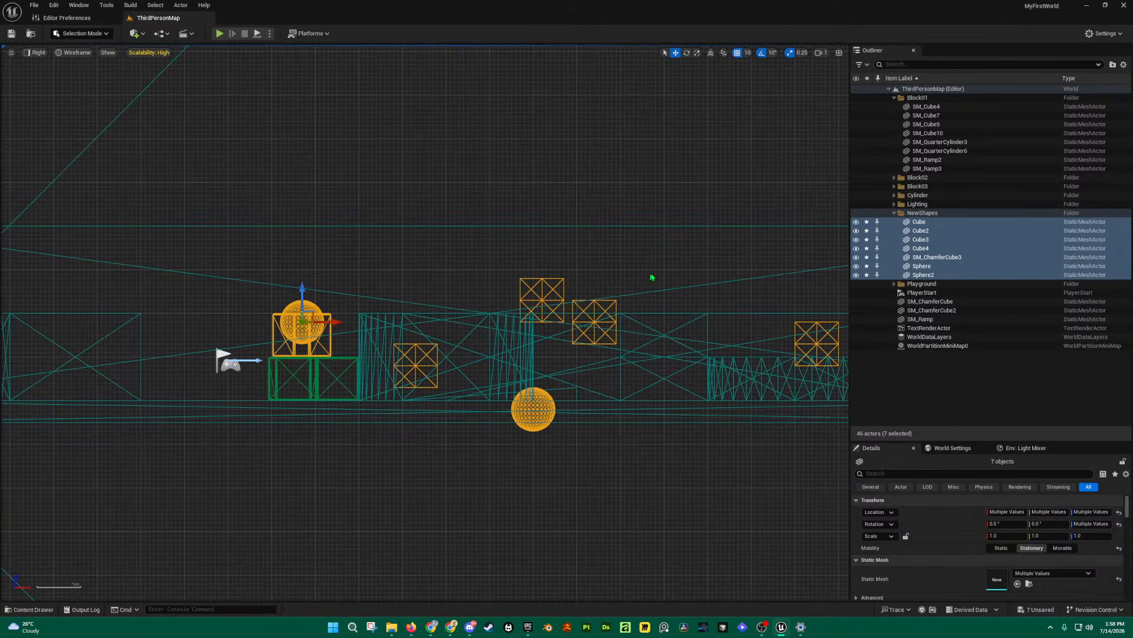
right_drag(652, 278, 405, 284)
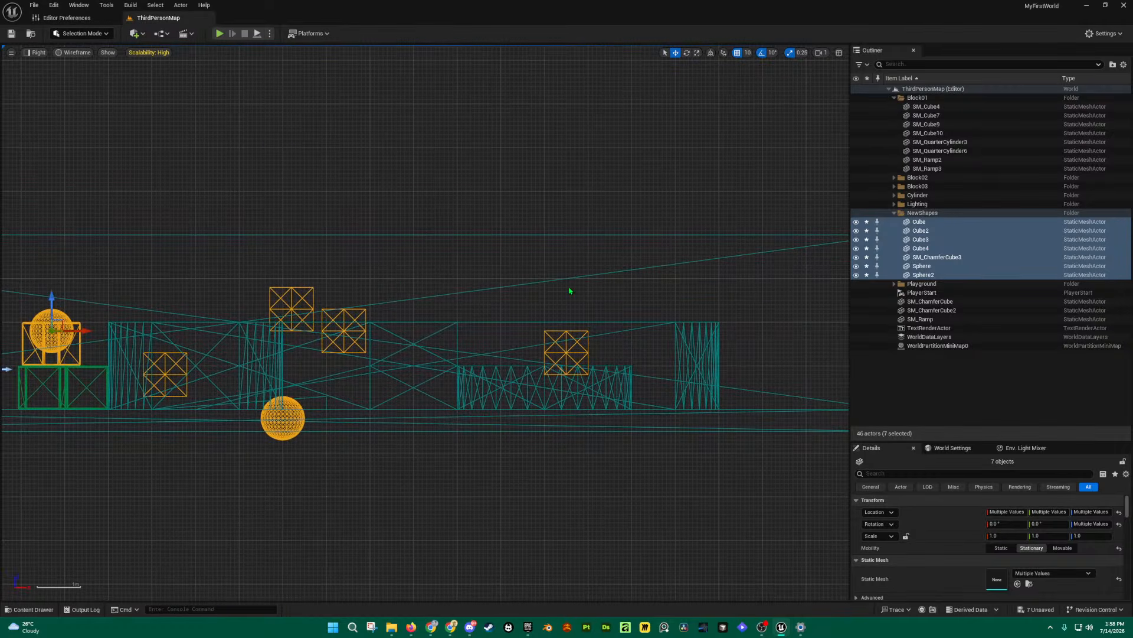
right_drag(570, 291, 536, 288)
click(371, 280)
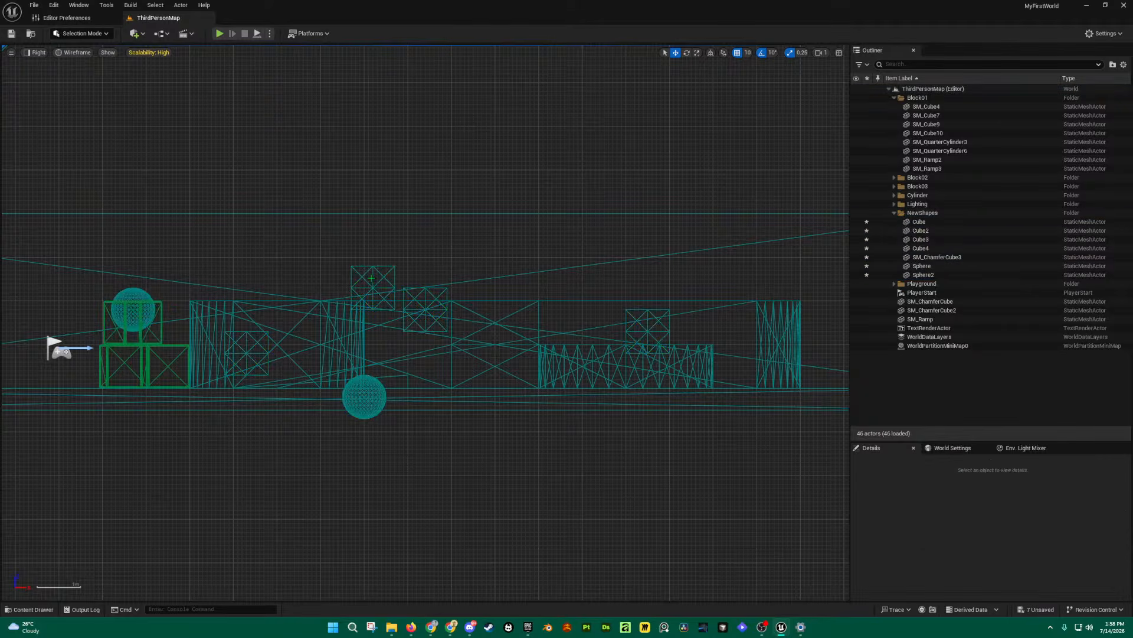
click(372, 280)
scroll(389, 284, up, 5)
scroll(360, 294, up, 3)
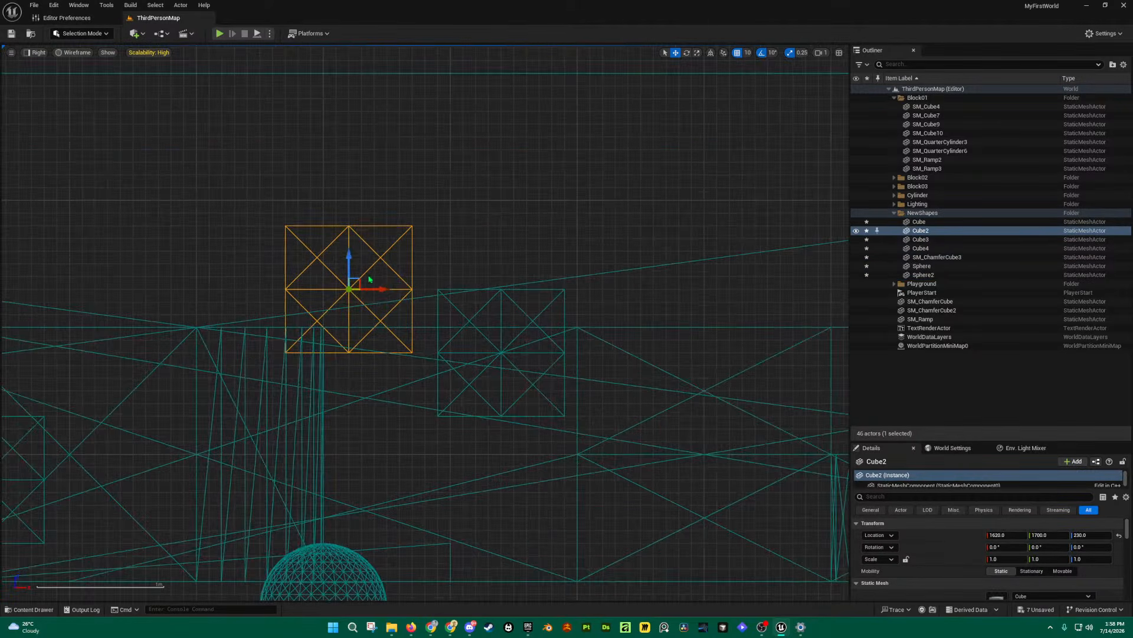
drag(353, 296, 377, 240)
scroll(377, 240, up, 3)
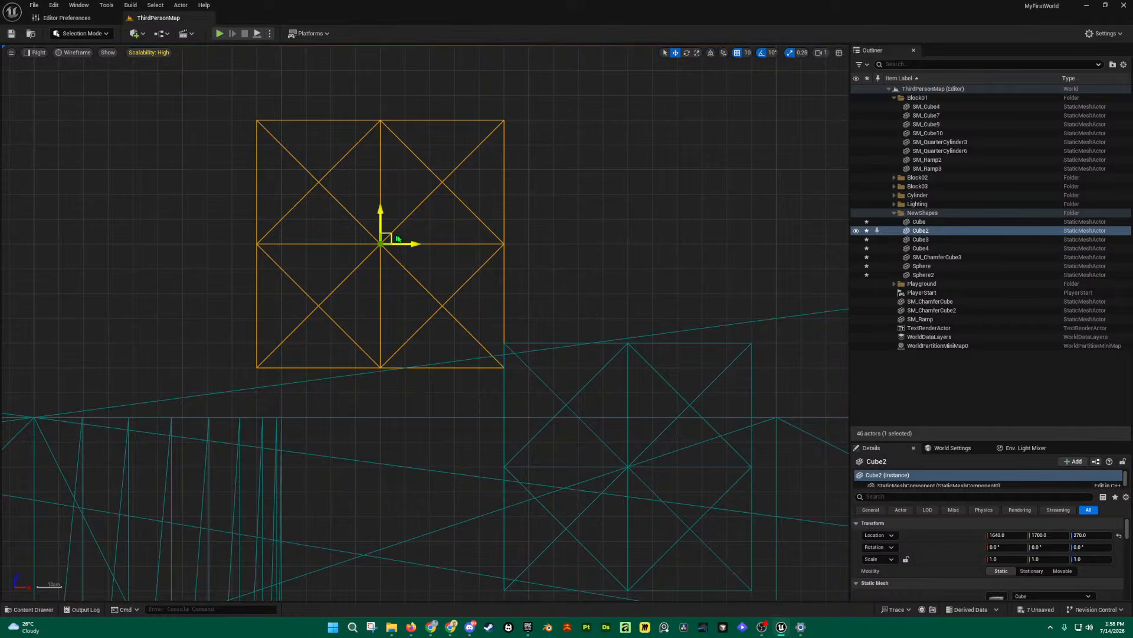
right_drag(440, 244, 708, 239)
drag(660, 229, 420, 283)
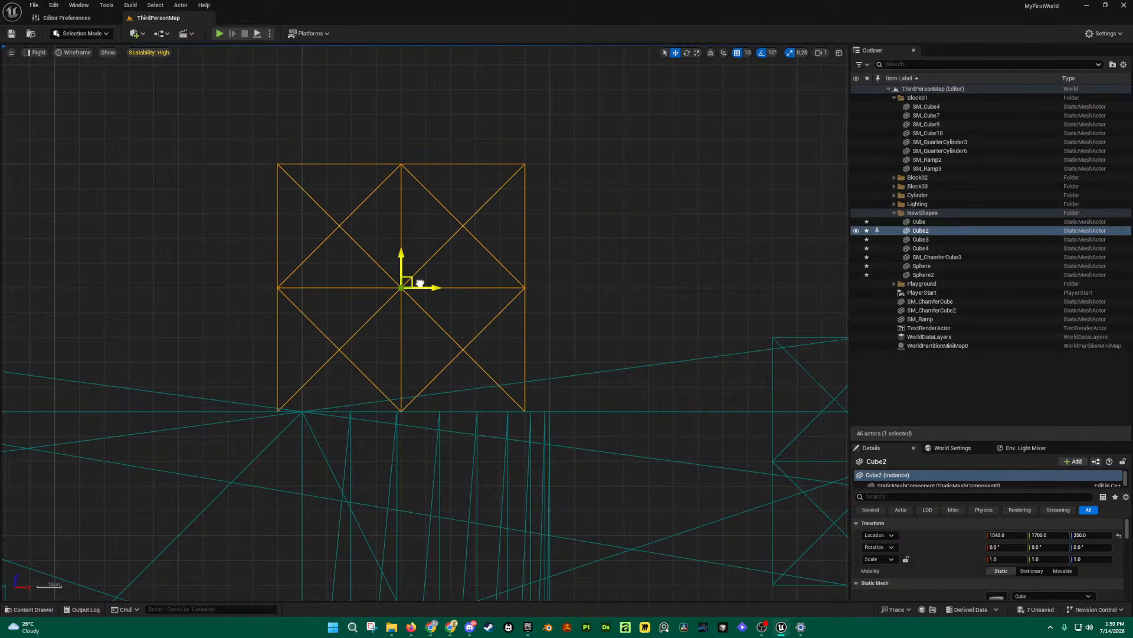
scroll(590, 325, down, 4)
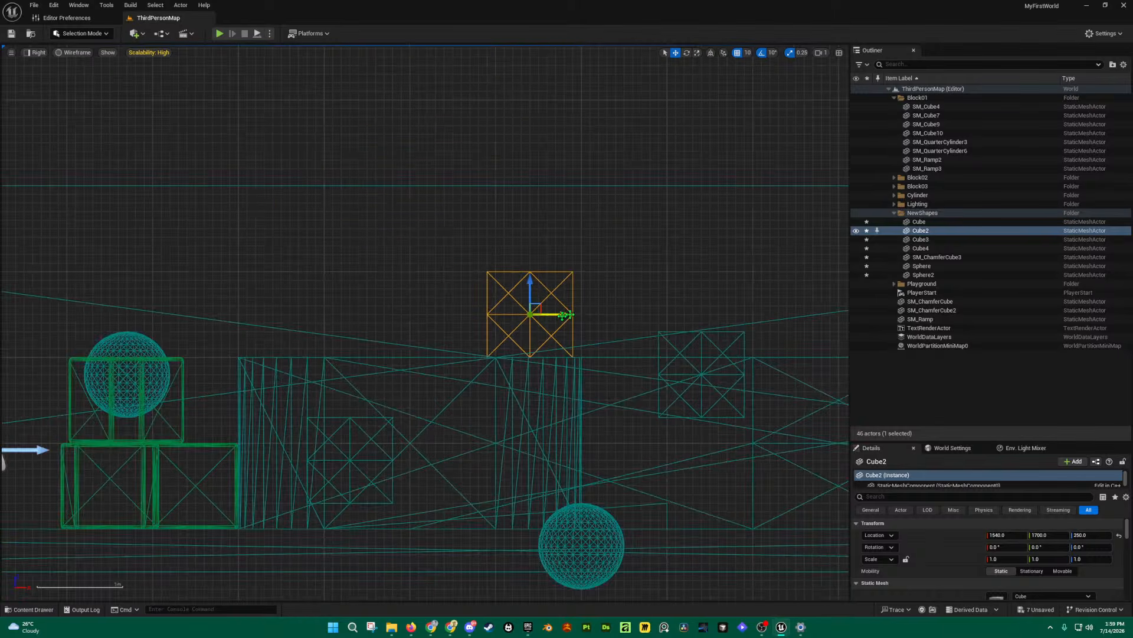
Step: Move Cube3 in the Right view to the other side of Cube2 at the same height, at X 1420 and Z 250
scroll(571, 314, down, 3)
right_drag(676, 351, 619, 332)
click(605, 317)
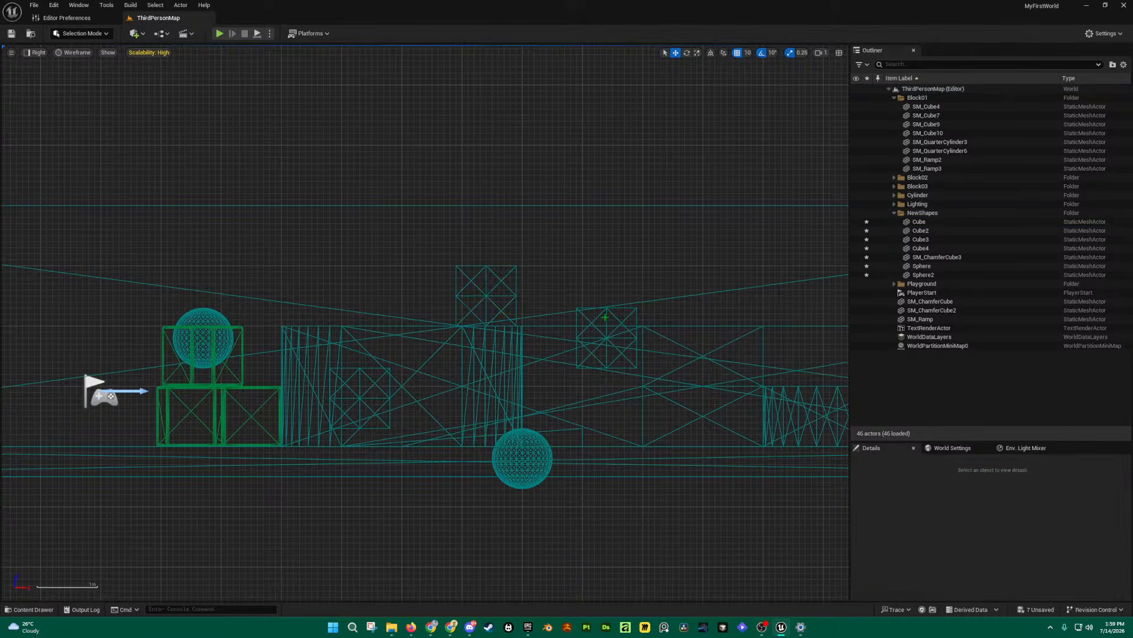
click(605, 317)
drag(617, 325, 424, 284)
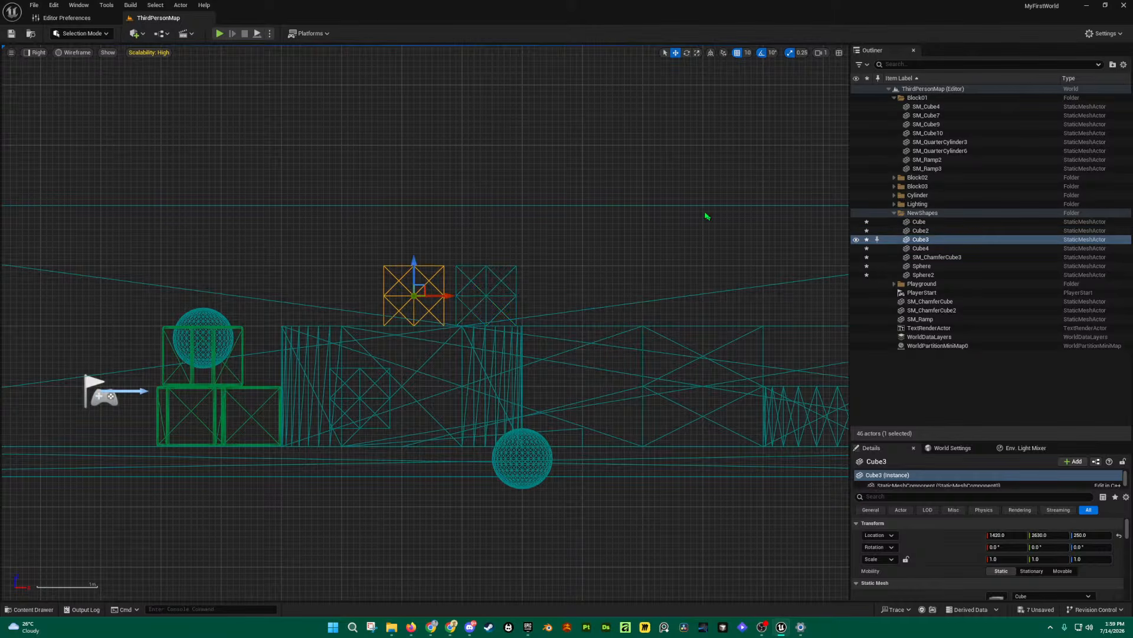
Step: Return the viewport from the Right wireframe view to the Perspective view
click(55, 53)
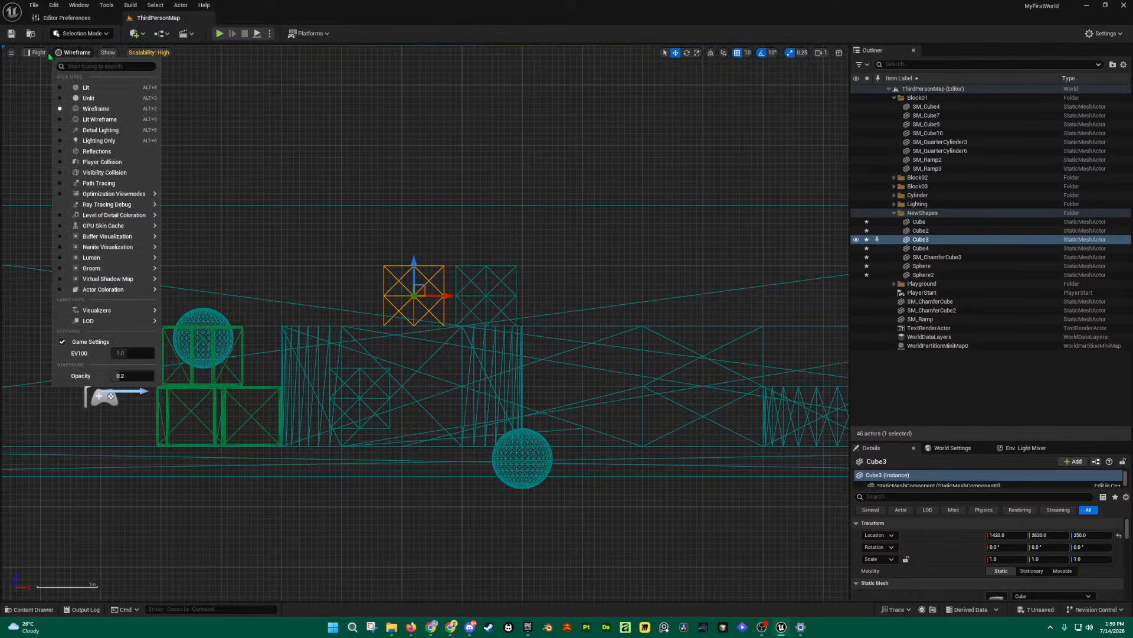
click(36, 53)
click(36, 52)
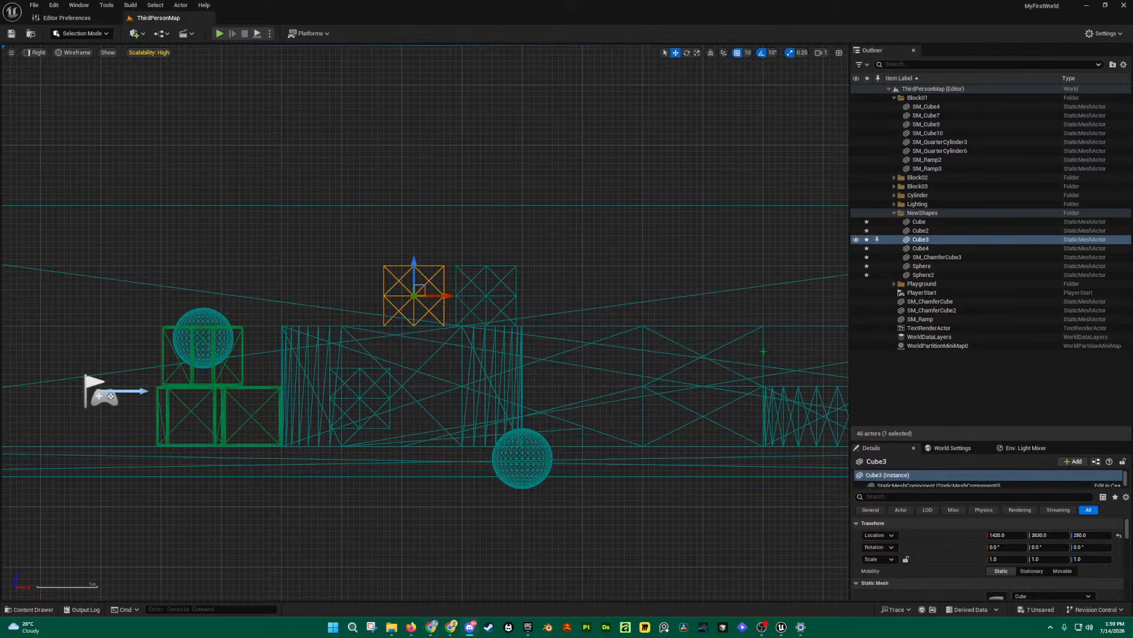
click(33, 54)
click(52, 69)
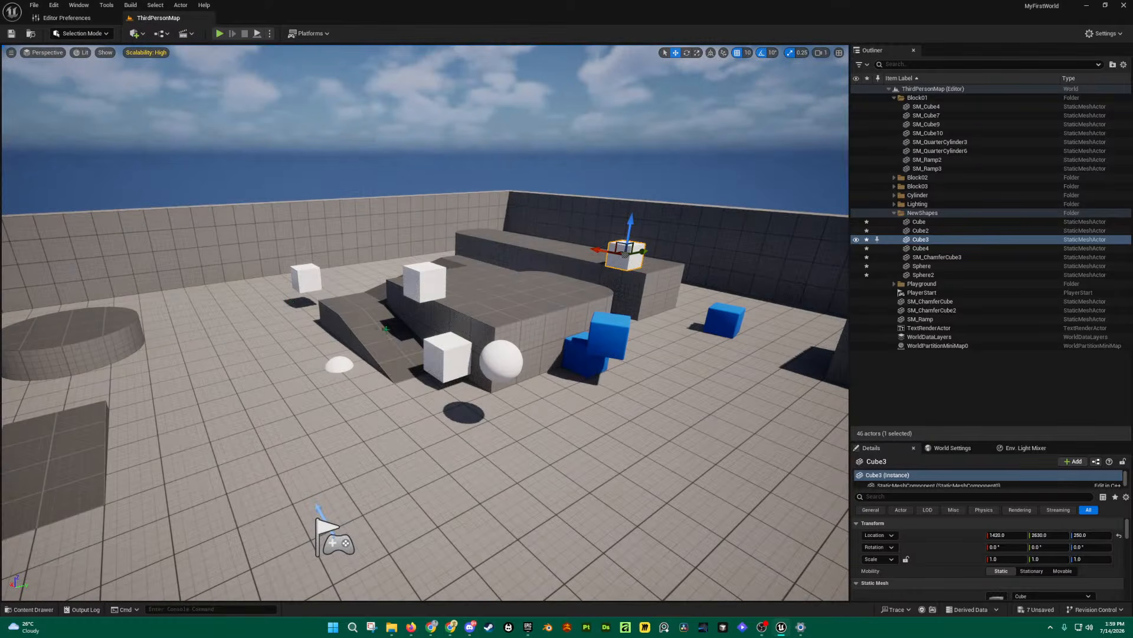
Step: Examine the moved shapes in the arena from a higher viewpoint and from closer up
key(e)
right_drag(425, 341, 456, 362)
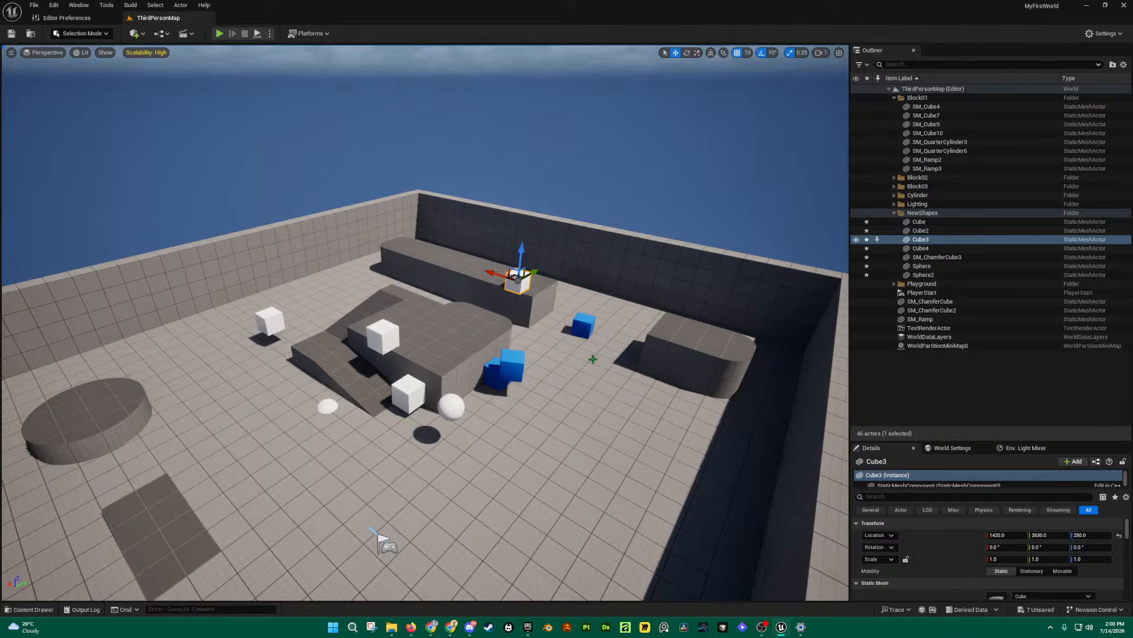
right_drag(391, 241, 344, 222)
key(d)
key(w)
key(d)
key(a)
key(s)
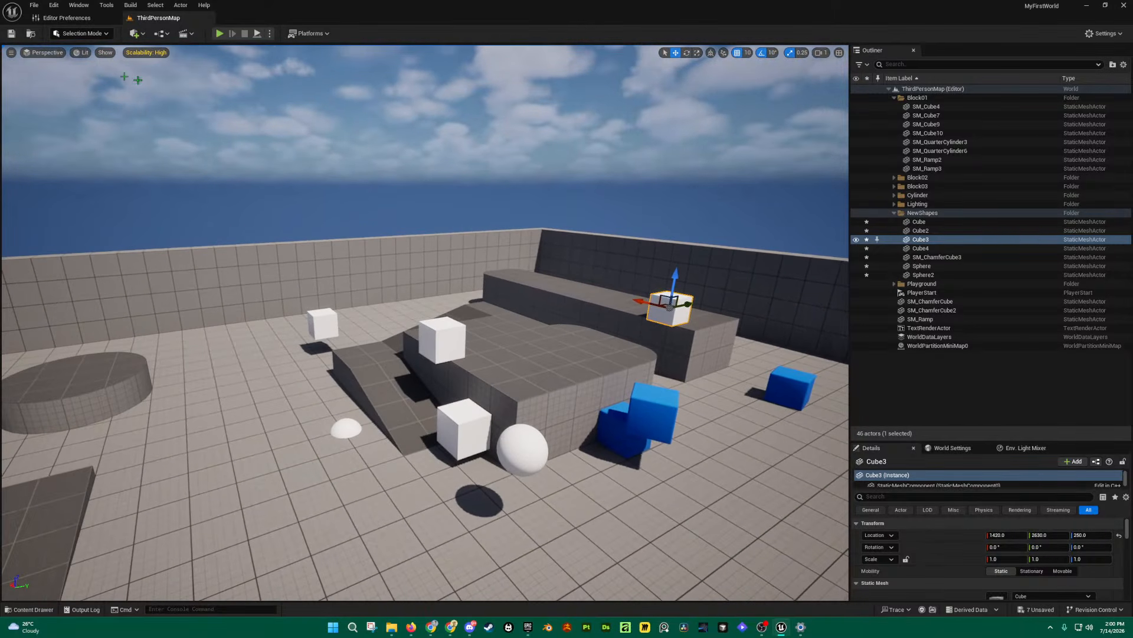
Step: Check the view types again, reduce the camera speed to 0.6 and fly around the white cubes and sphere near the ramp
click(48, 53)
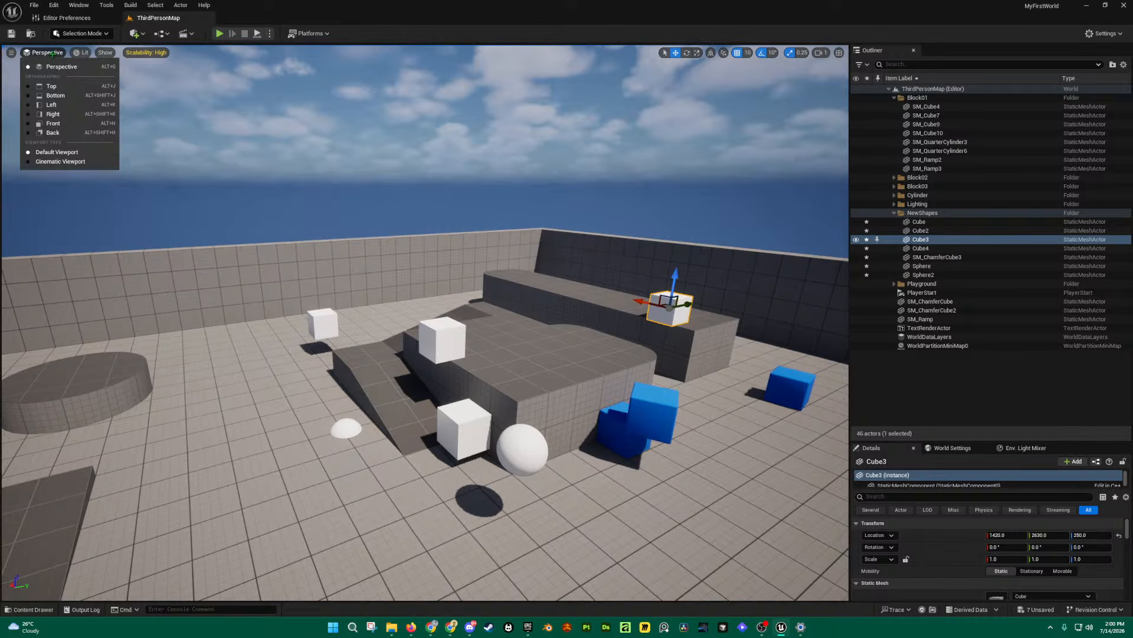
key(w)
right_drag(474, 324, 463, 272)
key(a)
key(q)
key(e)
scroll(619, 292, down, 4)
key(w)
key(a)
key(e)
key(q)
key(e)
key(q)
key(q)
key(e)
key(s)
key(a)
key(s)
key(e)
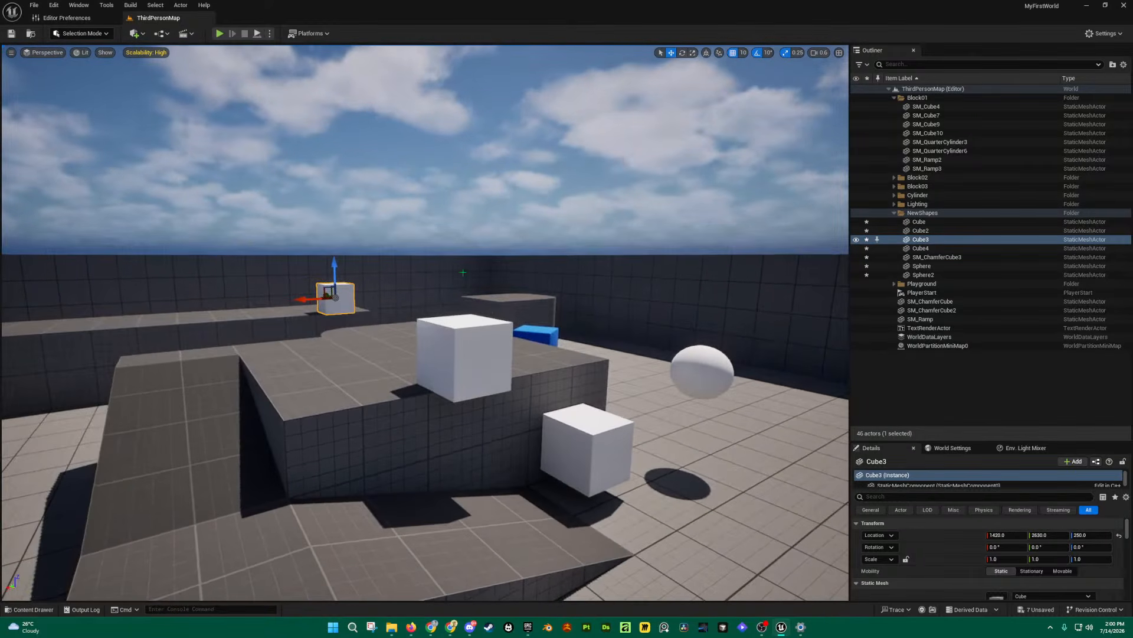
Step: Switch the viewport from Perspective to the Top wireframe view and examine the layout of the cubes and spheres
click(38, 53)
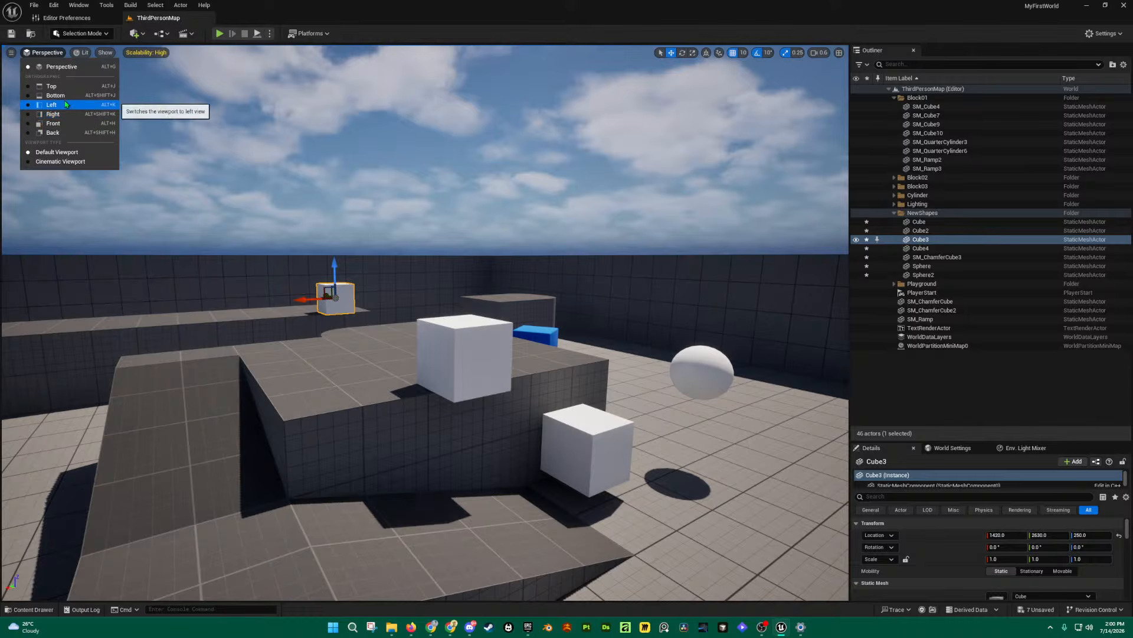
click(54, 69)
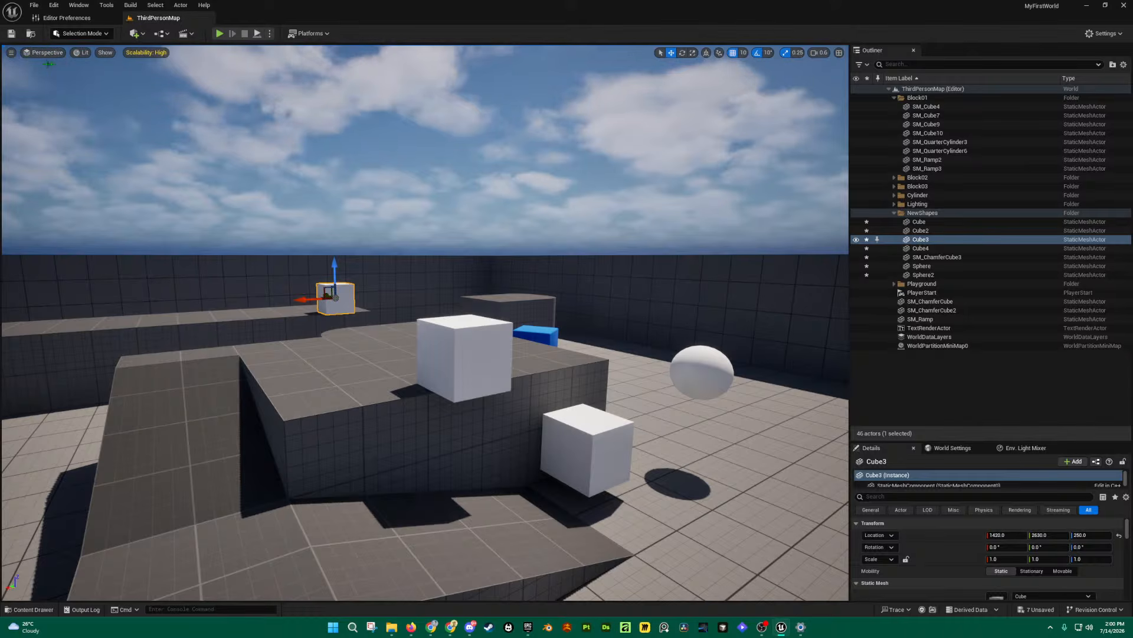
click(50, 54)
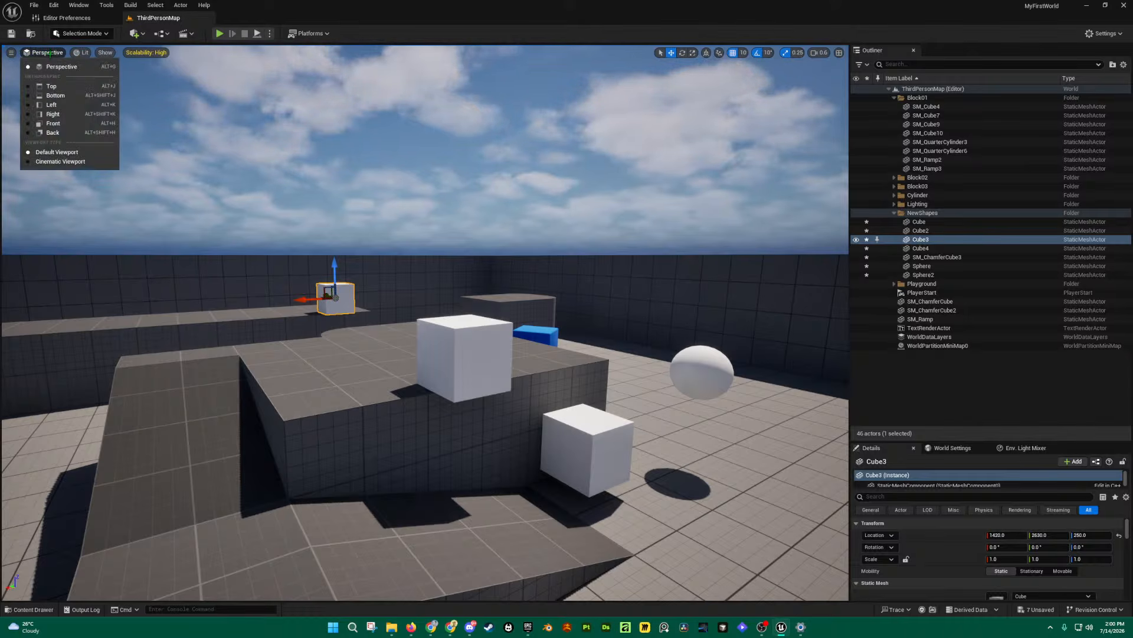
click(52, 87)
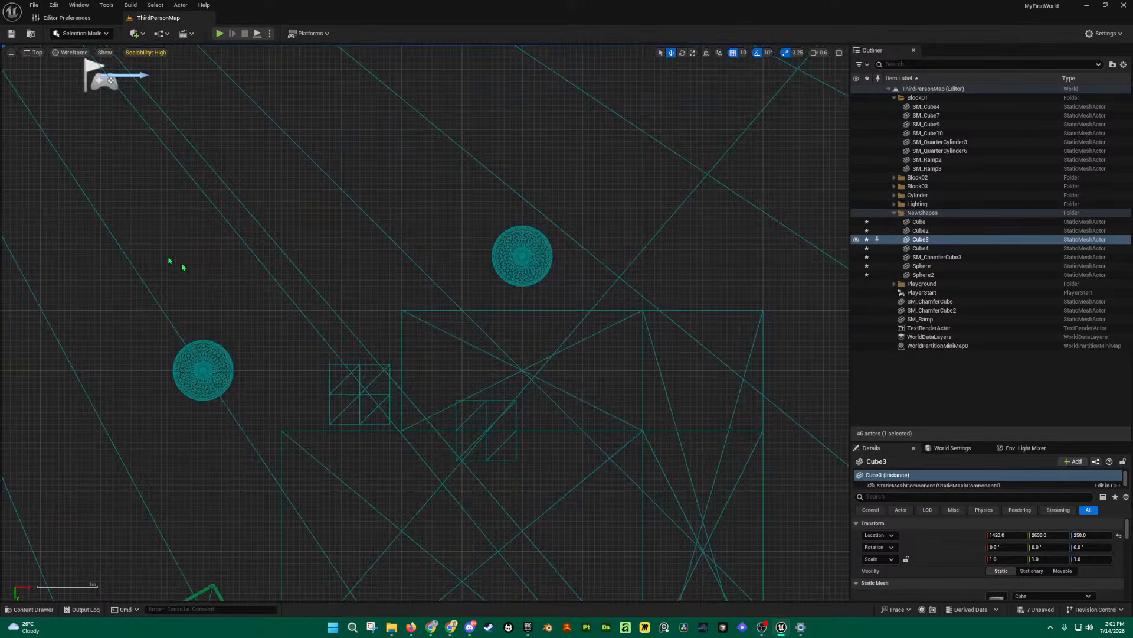
scroll(507, 405, down, 10)
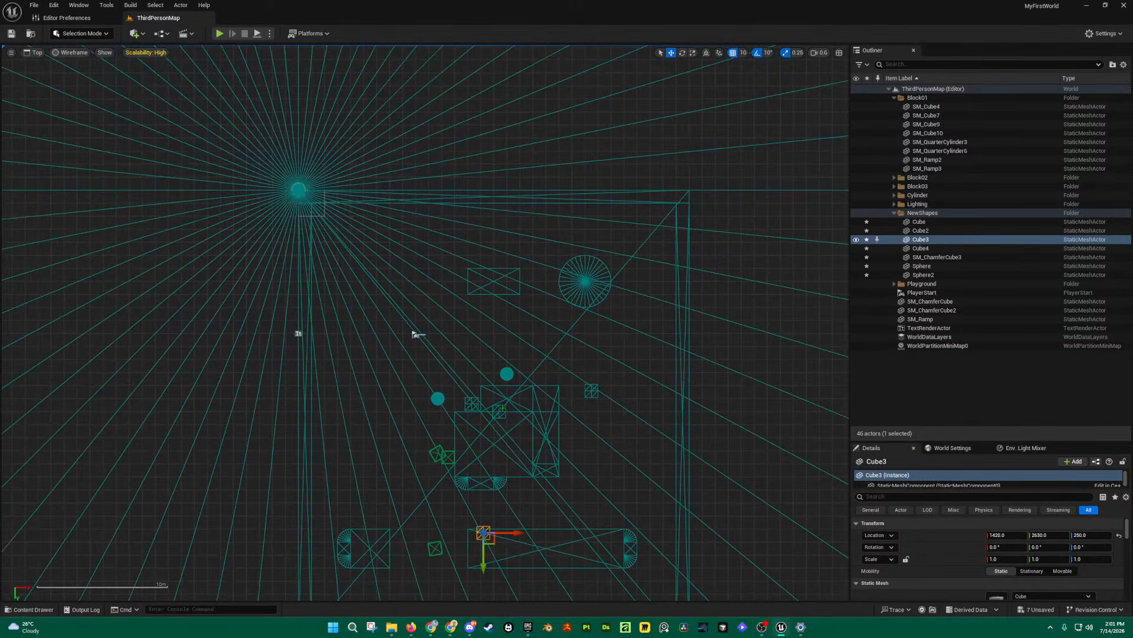
scroll(500, 410, up, 10)
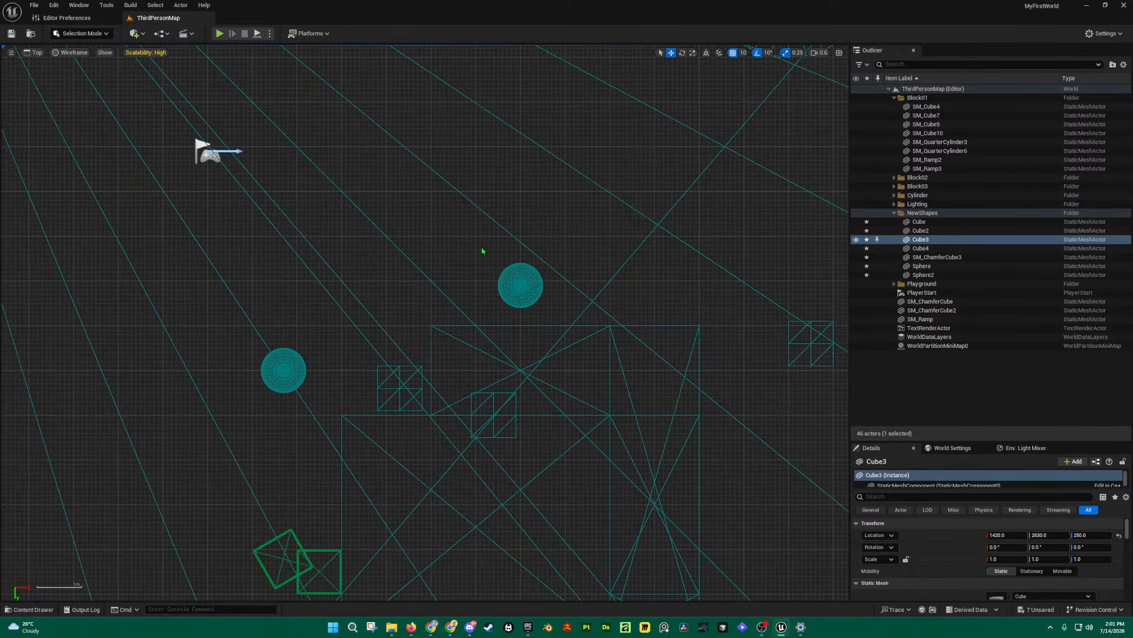
right_drag(482, 250, 431, 144)
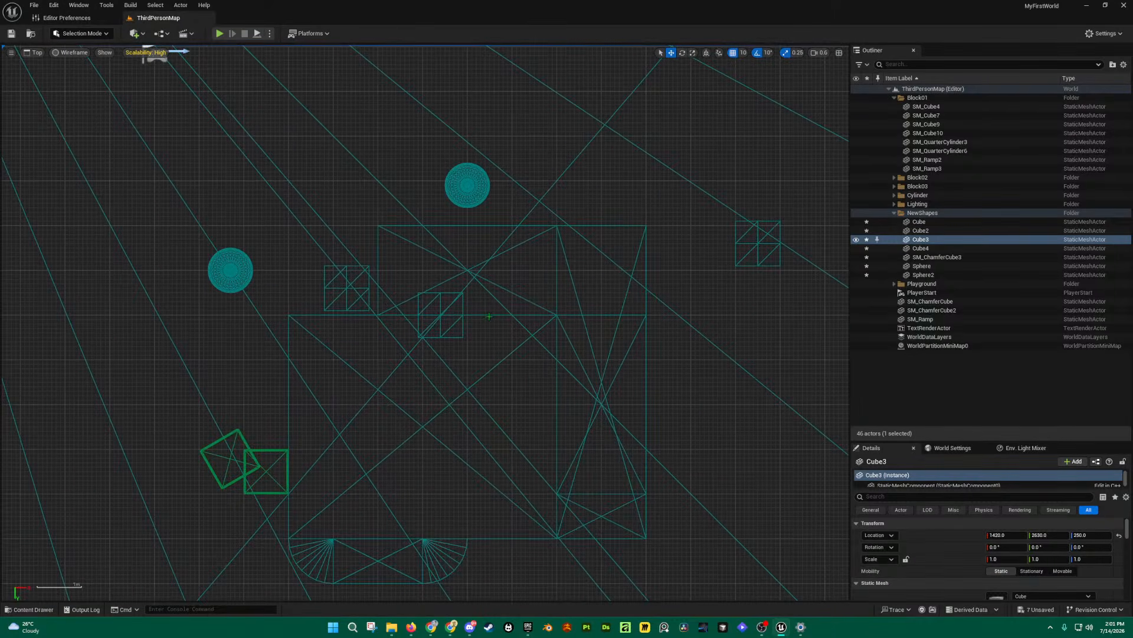
right_drag(489, 317, 456, 357)
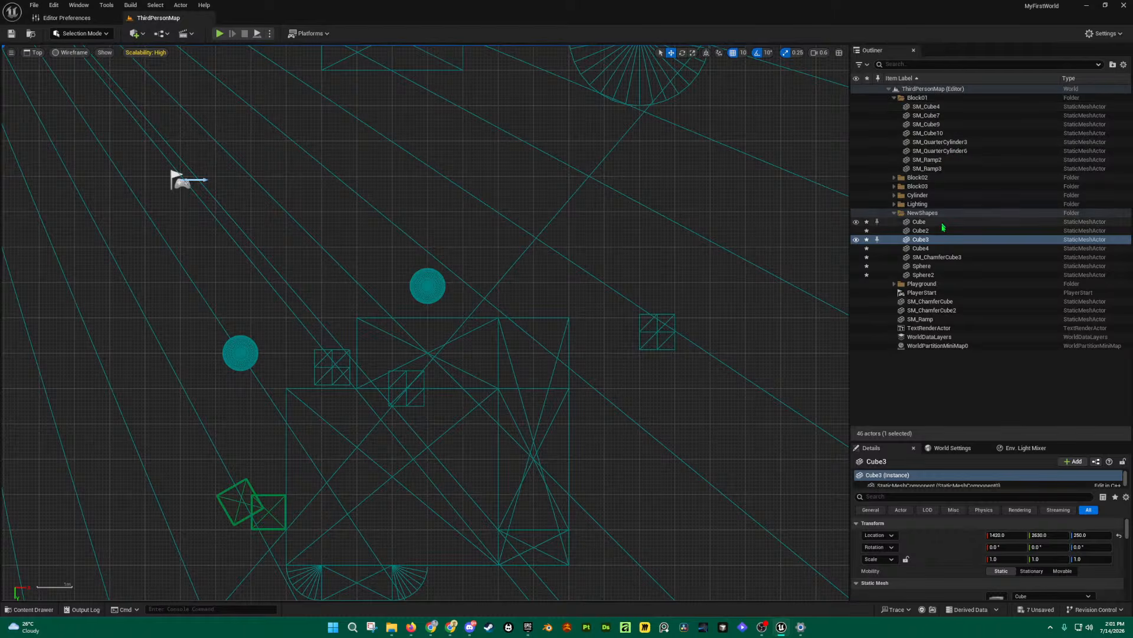
Step: Select the shapes of the NewShapes folder one after another in the Outliner to locate them in the Top view
double_click(921, 222)
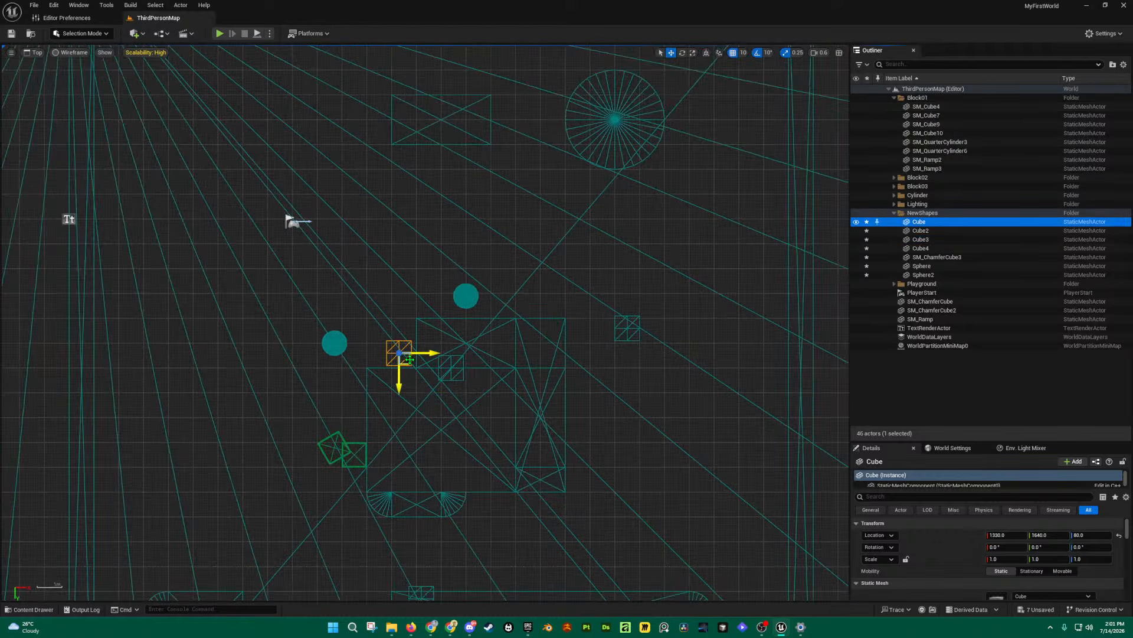
scroll(399, 355, up, 5)
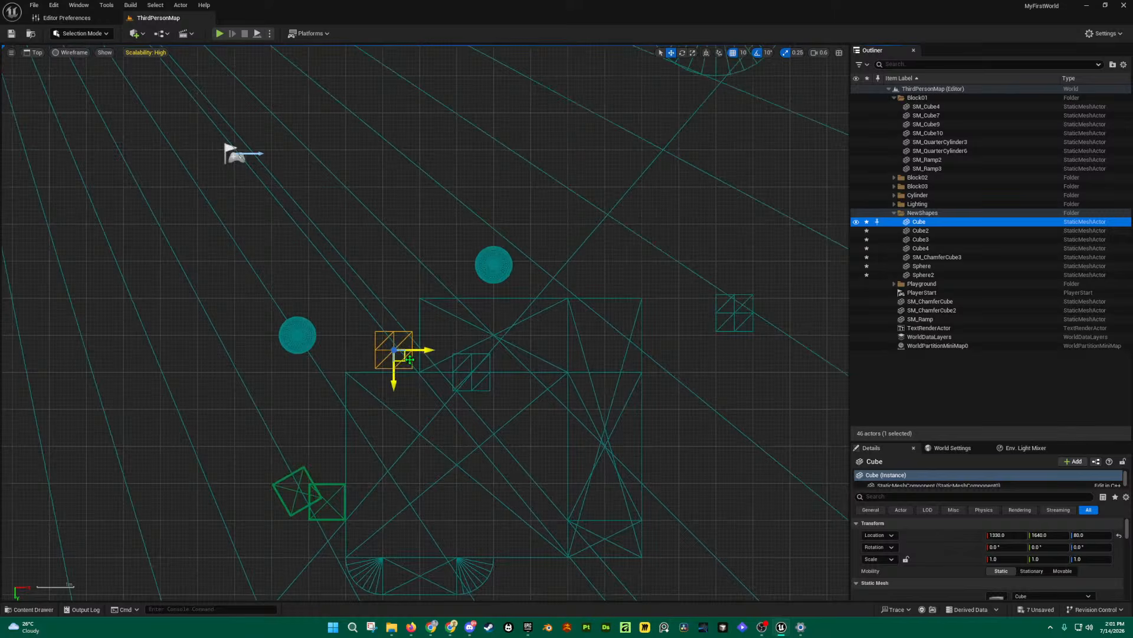
click(921, 231)
key(f)
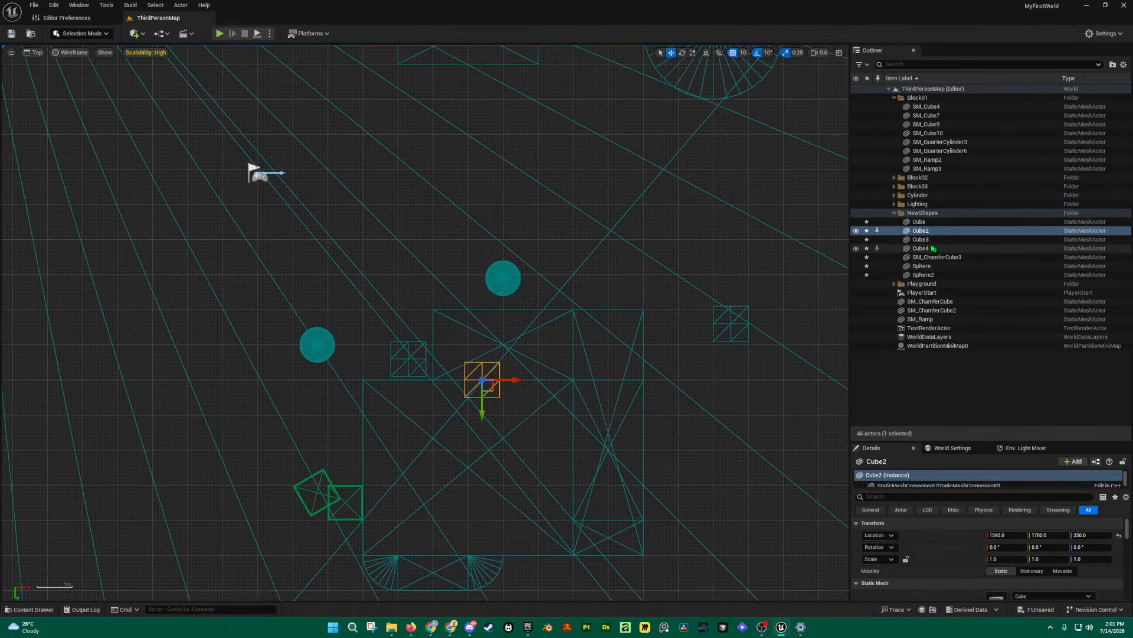
key(Down)
key(Down)
key(f)
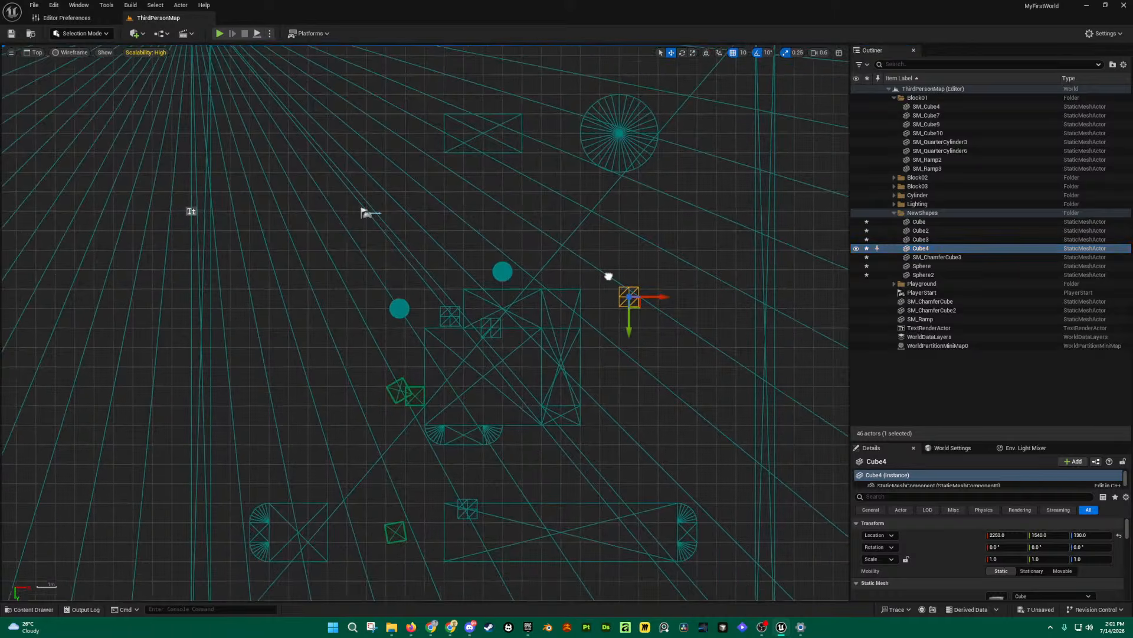
click(936, 258)
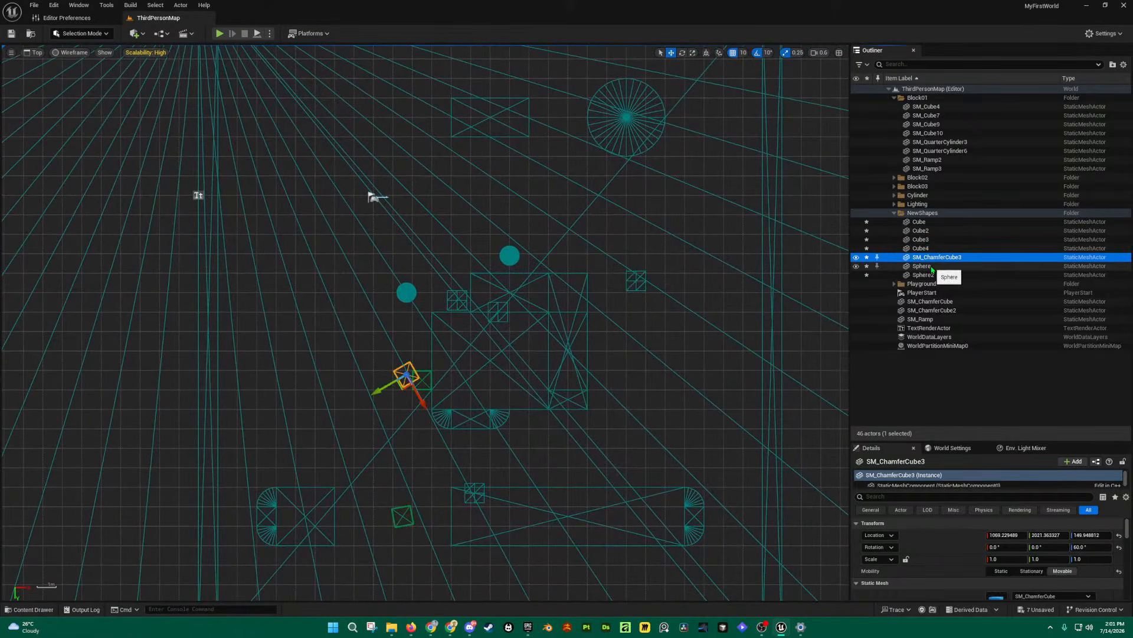
click(935, 266)
click(929, 276)
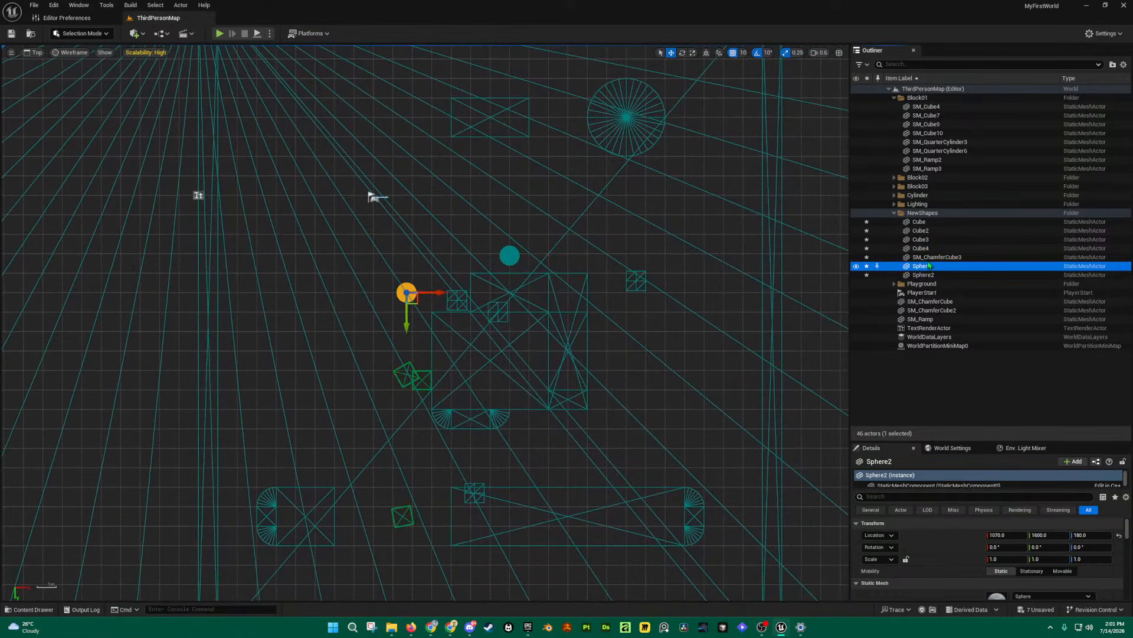
key(Up)
key(Up)
key(Up)
key(Up)
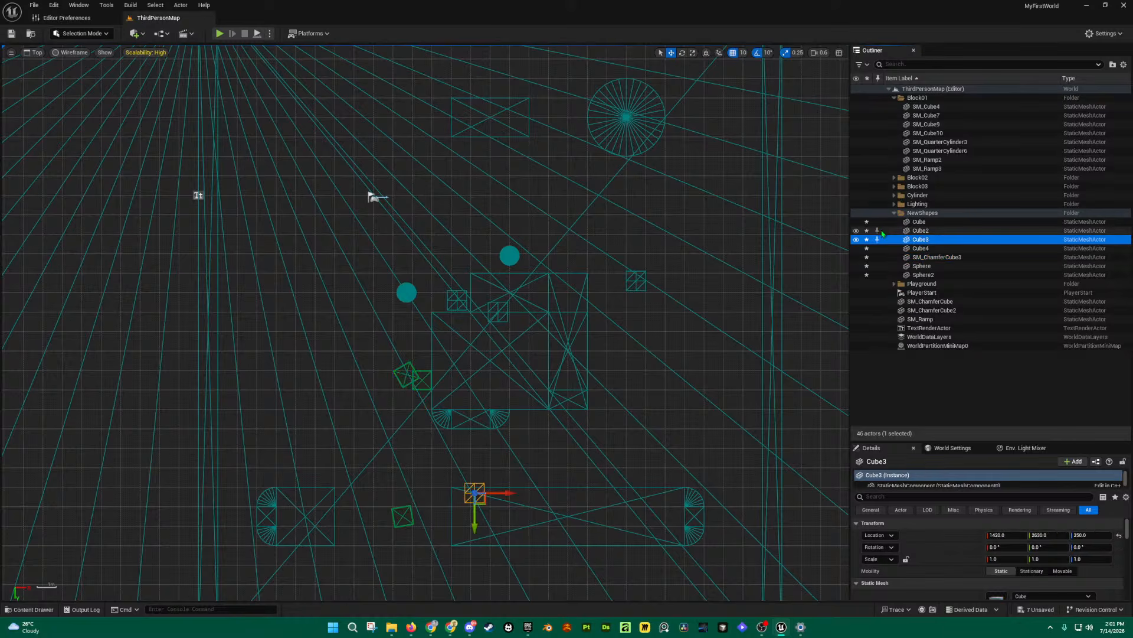
Step: Move Cube in the Top view directly beside Cube2, at X 1640 and Y 1700
click(919, 221)
key(f)
scroll(474, 308, up, 2)
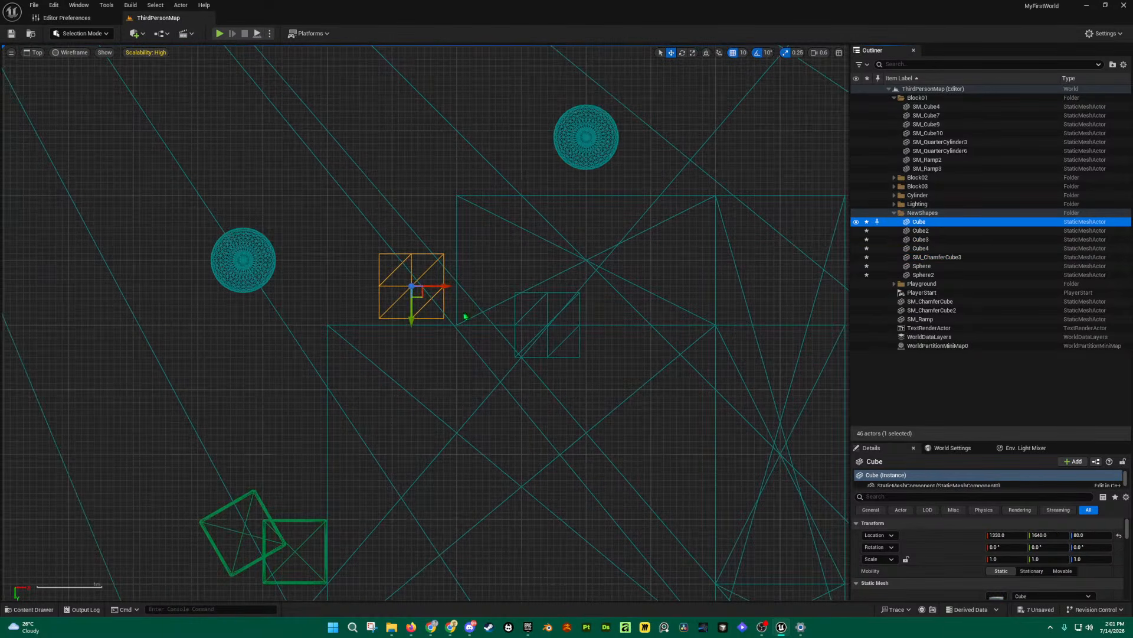
drag(419, 297, 624, 340)
right_drag(688, 388, 609, 373)
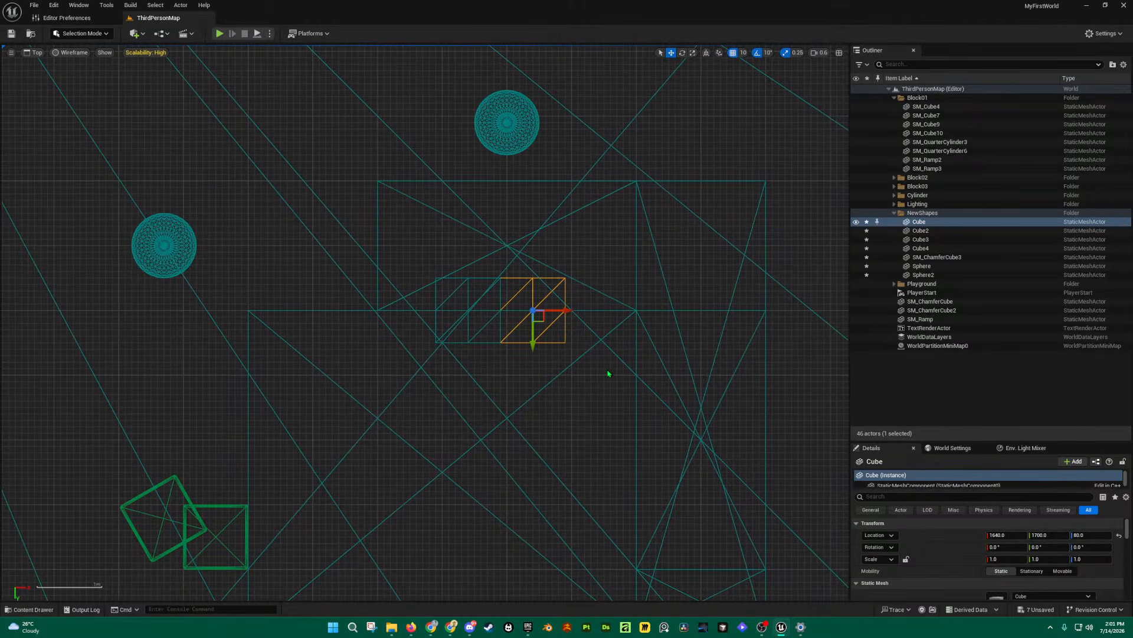
scroll(495, 316, down, 3)
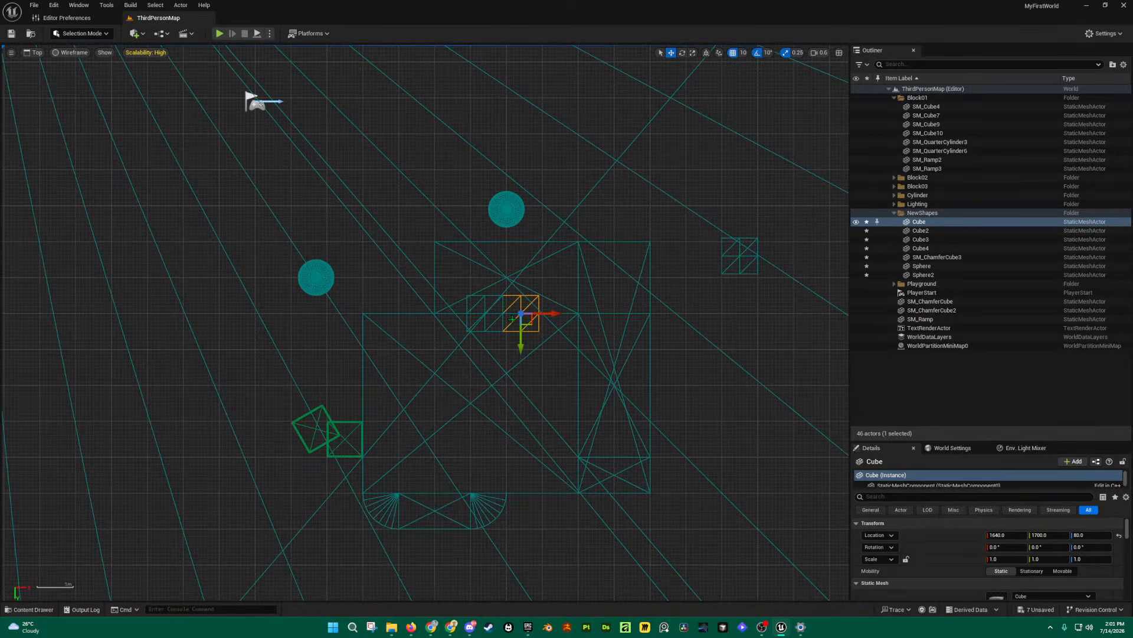
scroll(510, 311, up, 3)
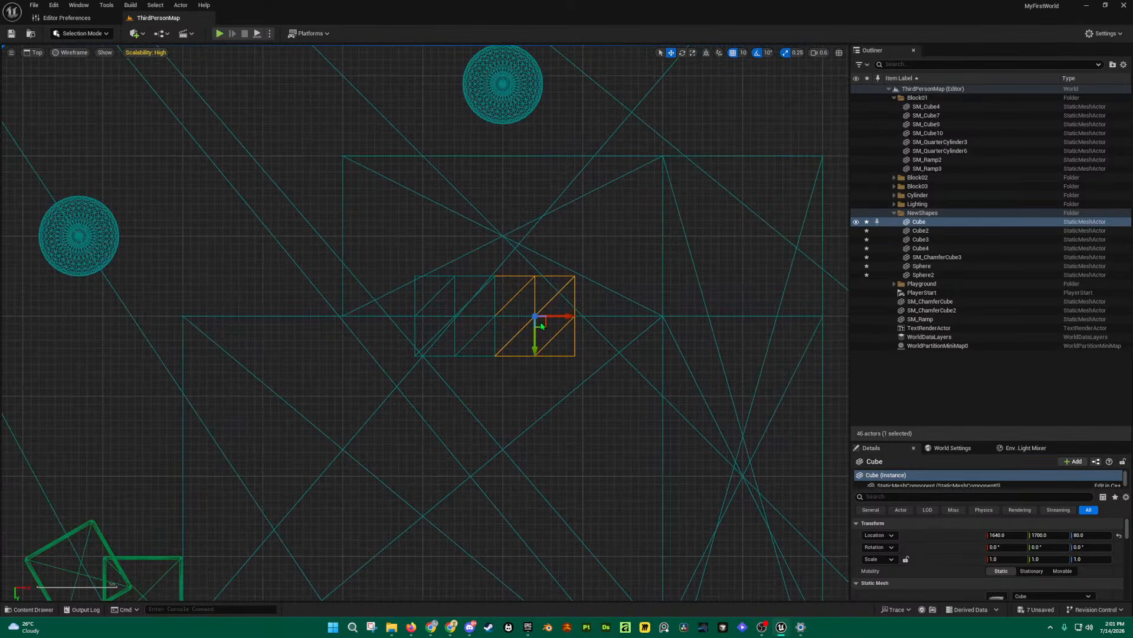
Step: Return the viewport to Perspective and examine the height of Cube relative to Cube2 from several angles
click(35, 53)
click(43, 68)
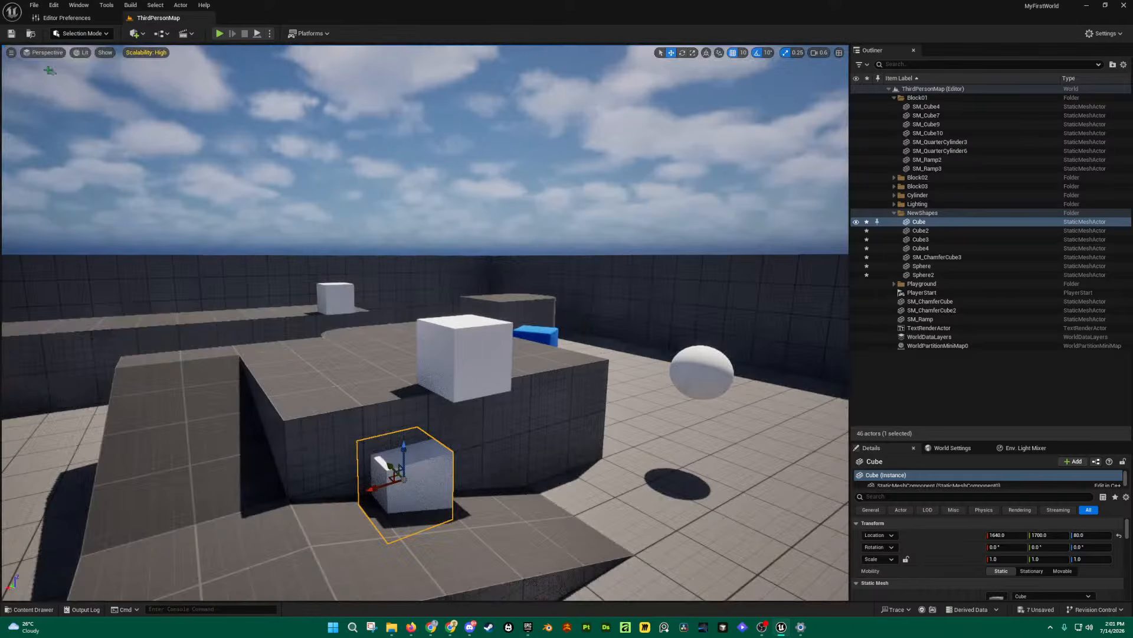
right_drag(425, 323, 367, 374)
key(w)
key(d)
key(q)
key(a)
key(e)
key(d)
key(s)
key(e)
Step: Raise Cube in the Left wireframe view to the same height as Cube2, at Z 250
click(56, 54)
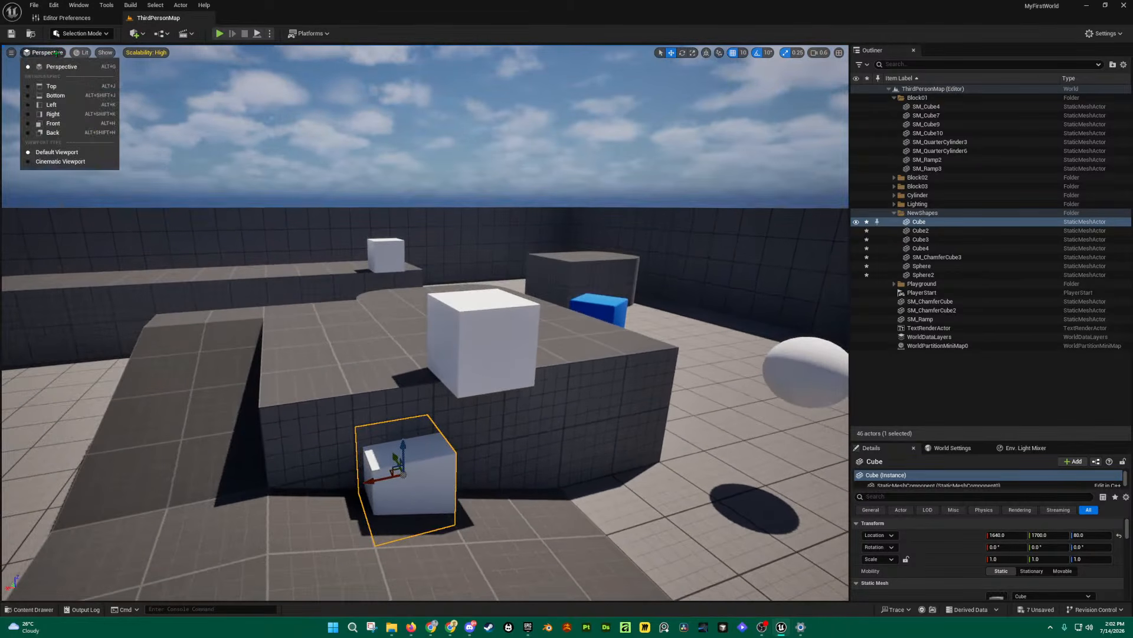
click(62, 106)
right_drag(301, 342, 426, 336)
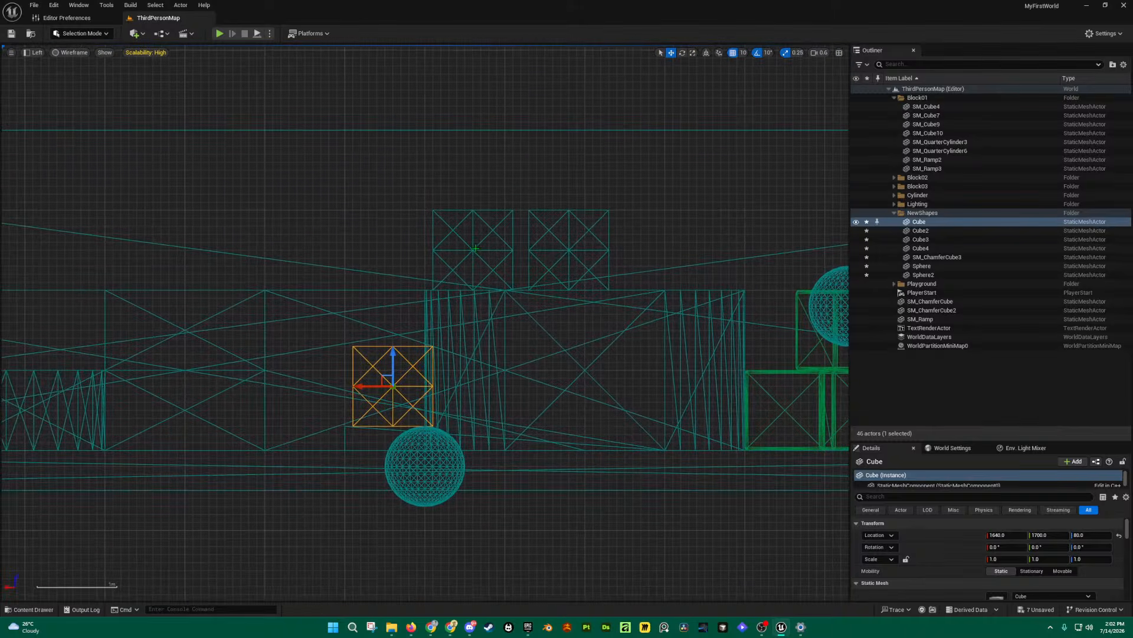
scroll(472, 257, up, 2)
drag(369, 391, 368, 214)
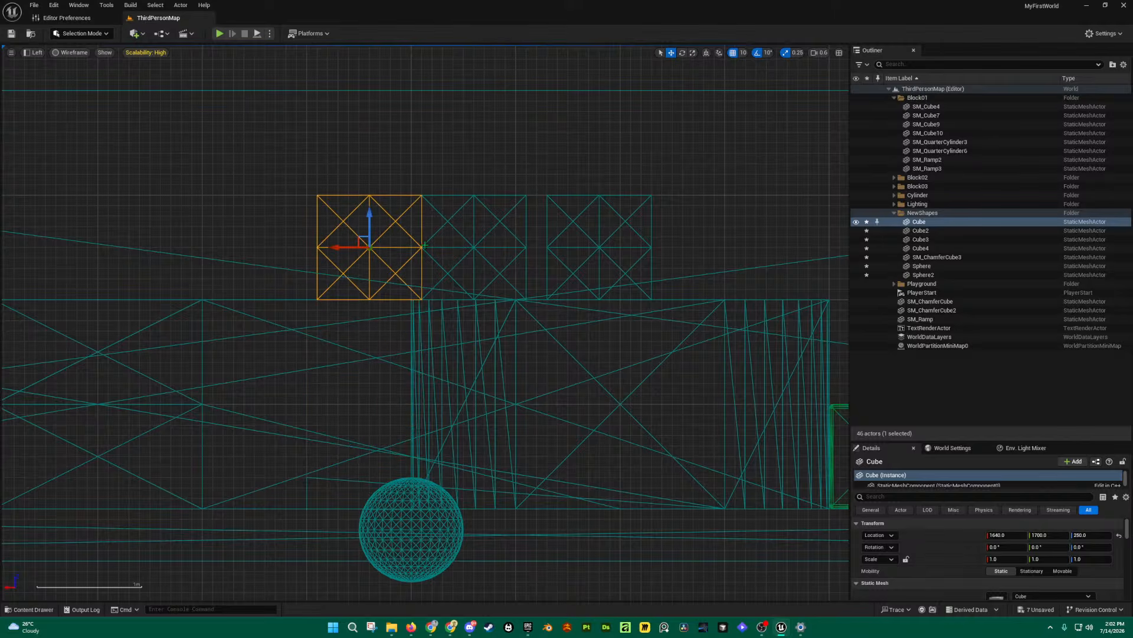
Step: Return the viewport from Left to Perspective and examine how Cube and Cube2 line up on the block
click(36, 52)
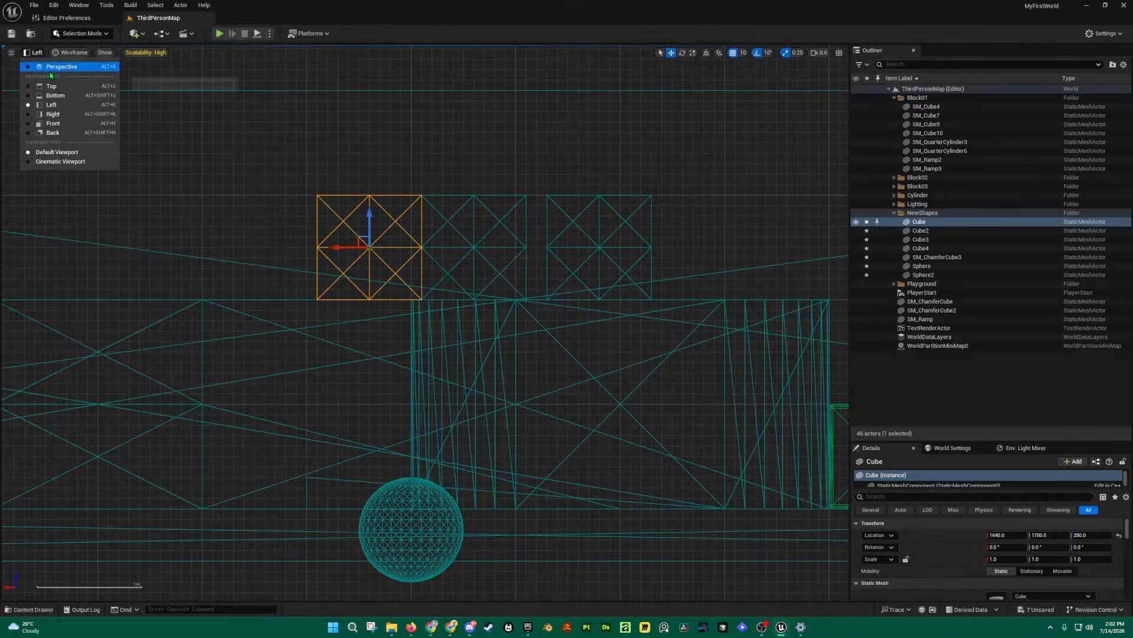
click(52, 73)
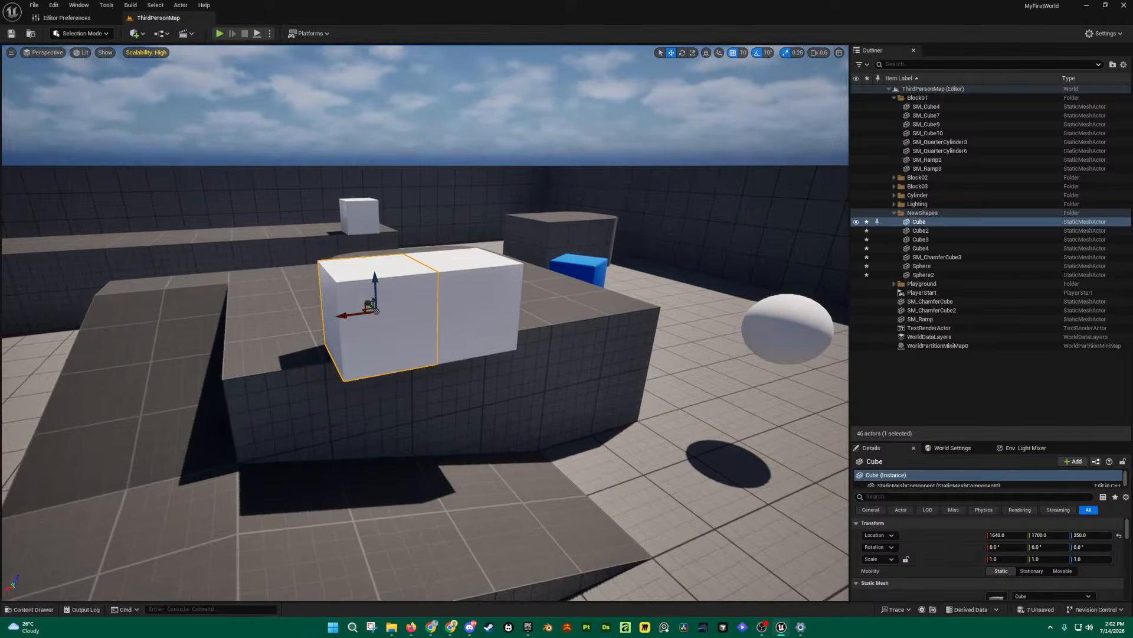
key(a)
right_drag(425, 322, 688, 307)
key(s)
key(d)
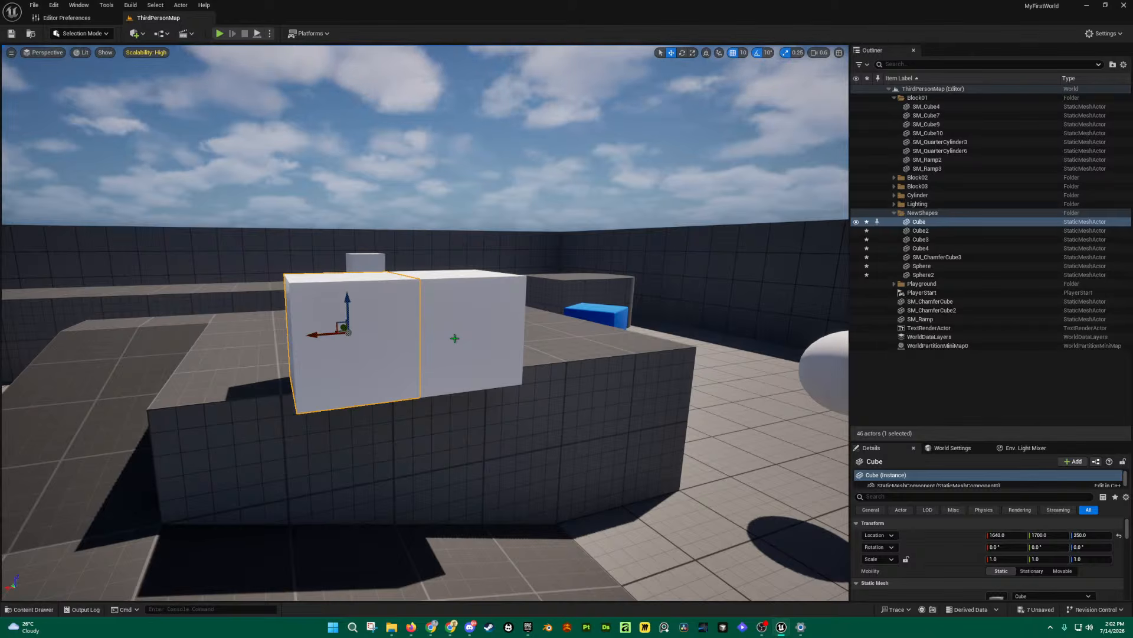
key(s)
right_drag(453, 331, 482, 340)
key(a)
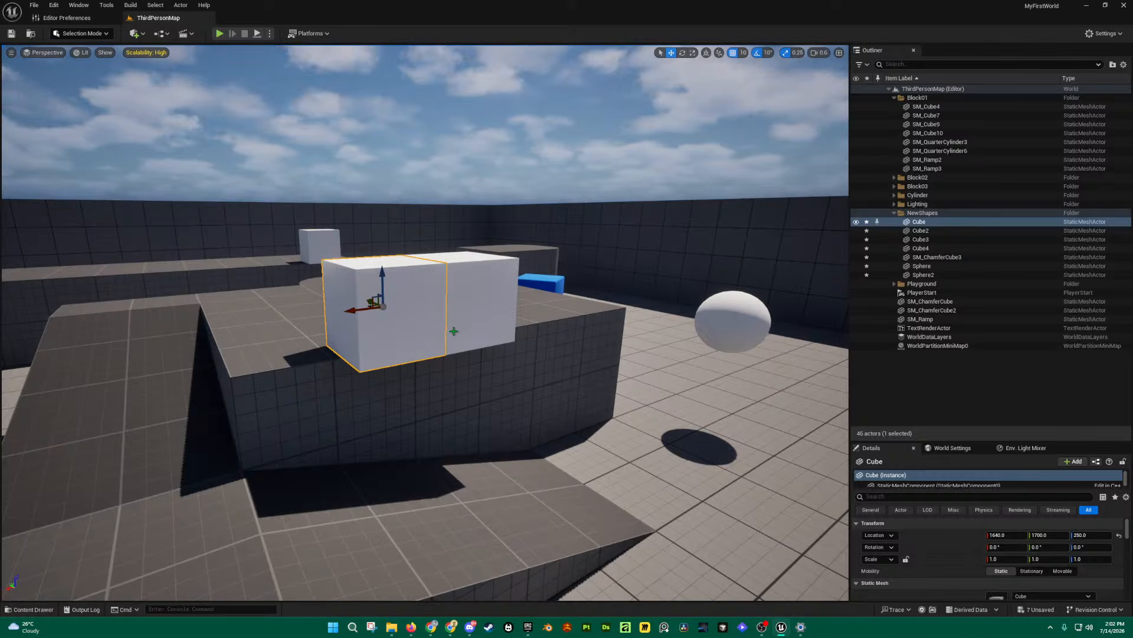
right_drag(483, 335, 450, 320)
key(w)
key(d)
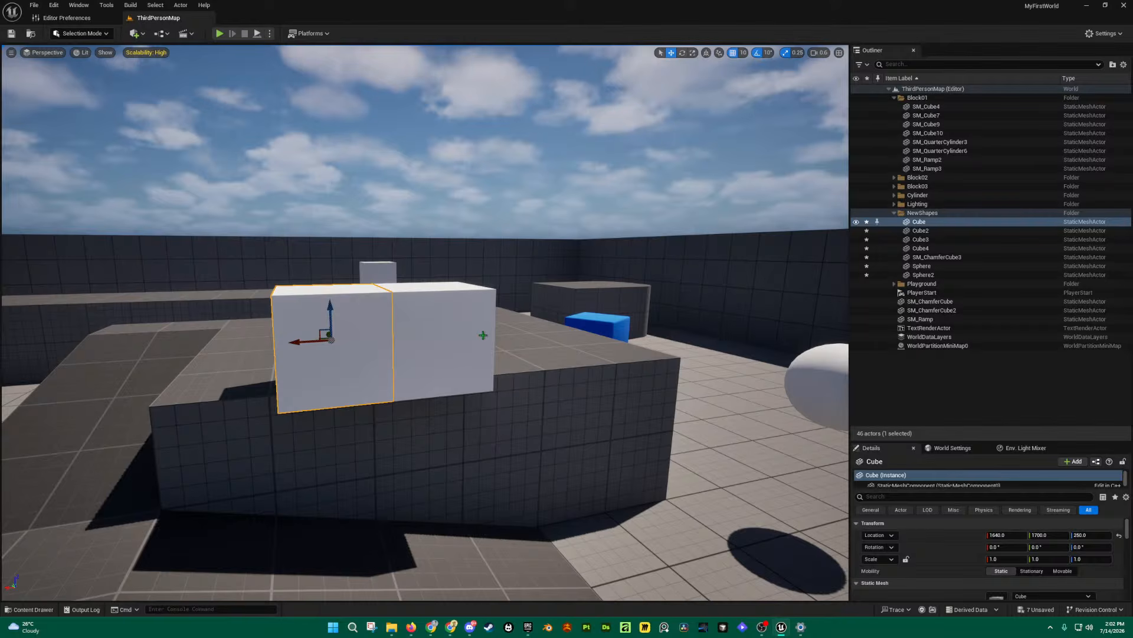
Step: Fly around the arena with the camera speed raised to 0.8 and return to the two adjoining cubes
right_drag(493, 338, 115, 342)
key(w)
key(s)
key(a)
key(w)
key(d)
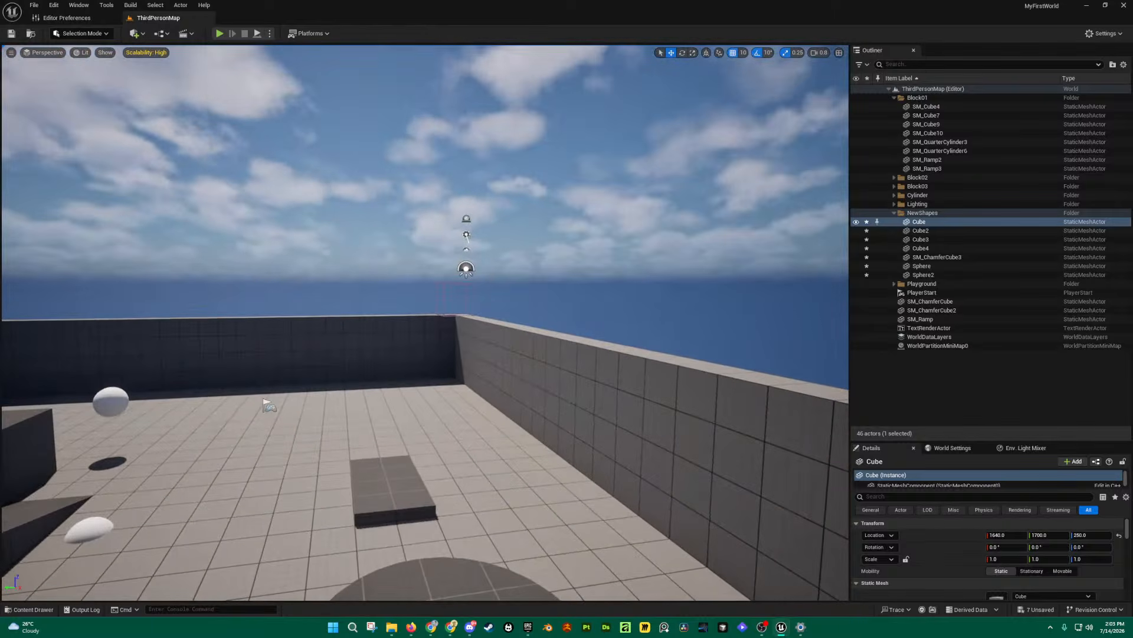
key(f)
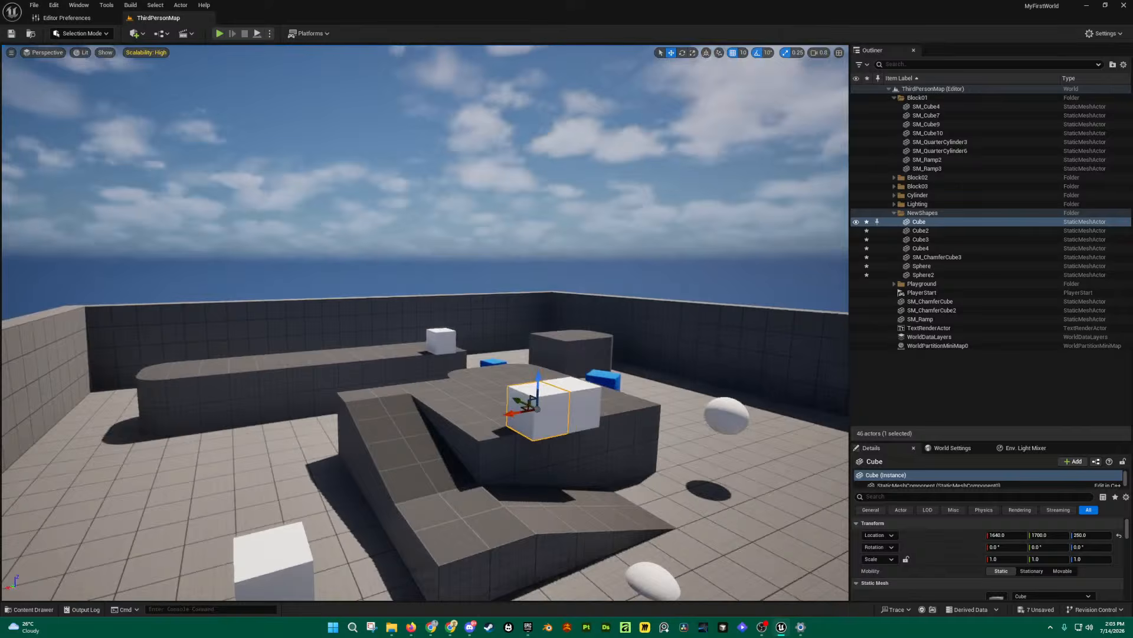
key(s)
right_drag(425, 323, 629, 338)
key(w)
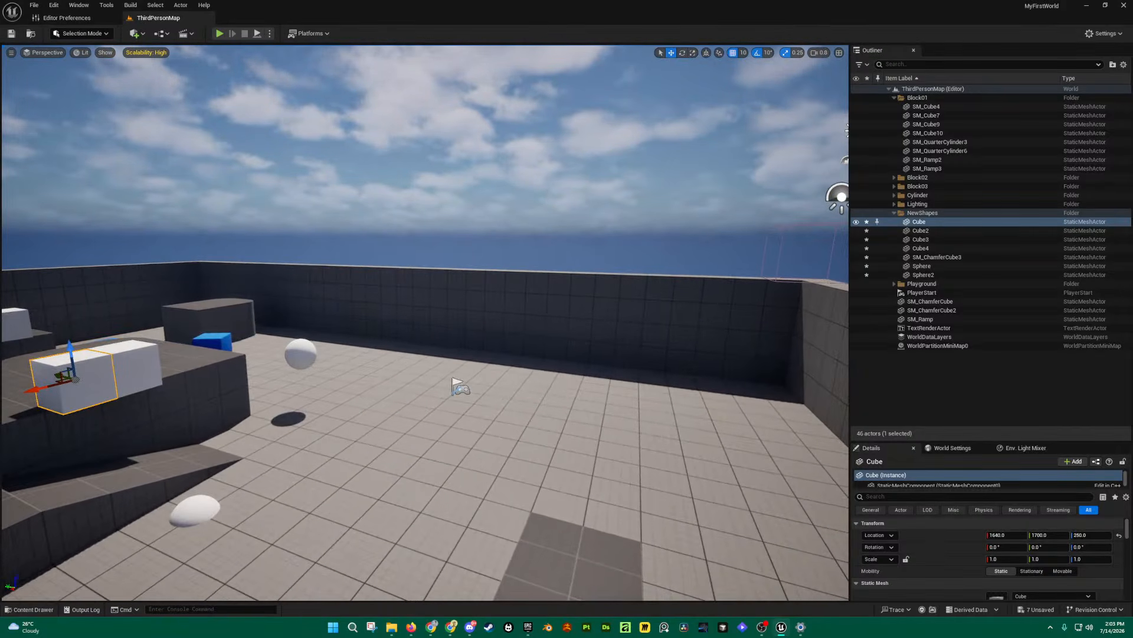
right_drag(425, 323, 300, 343)
key(a)
key(w)
key(a)
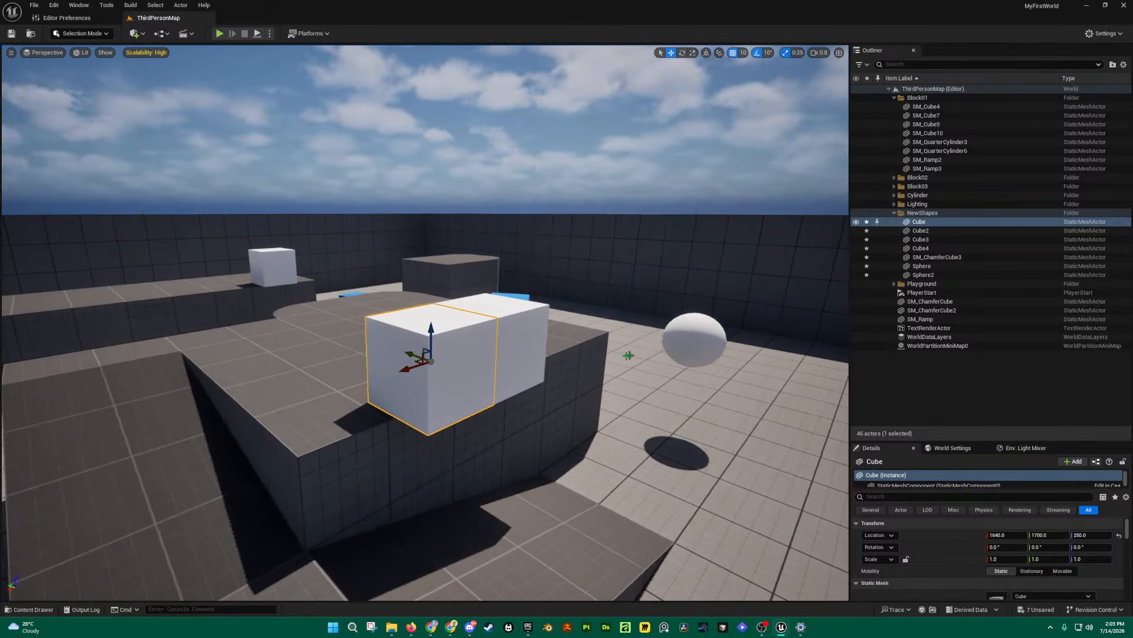
Step: Add another cube shape on the block and align it flush against Cube at location X 1740, Y 1700, Z 250
click(136, 34)
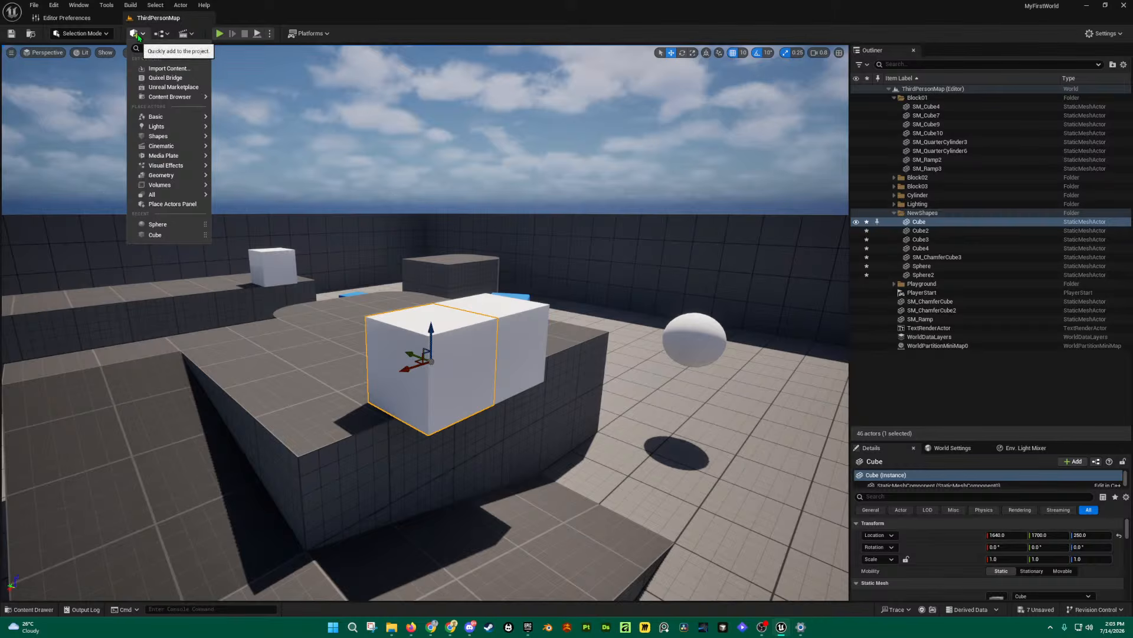
click(142, 31)
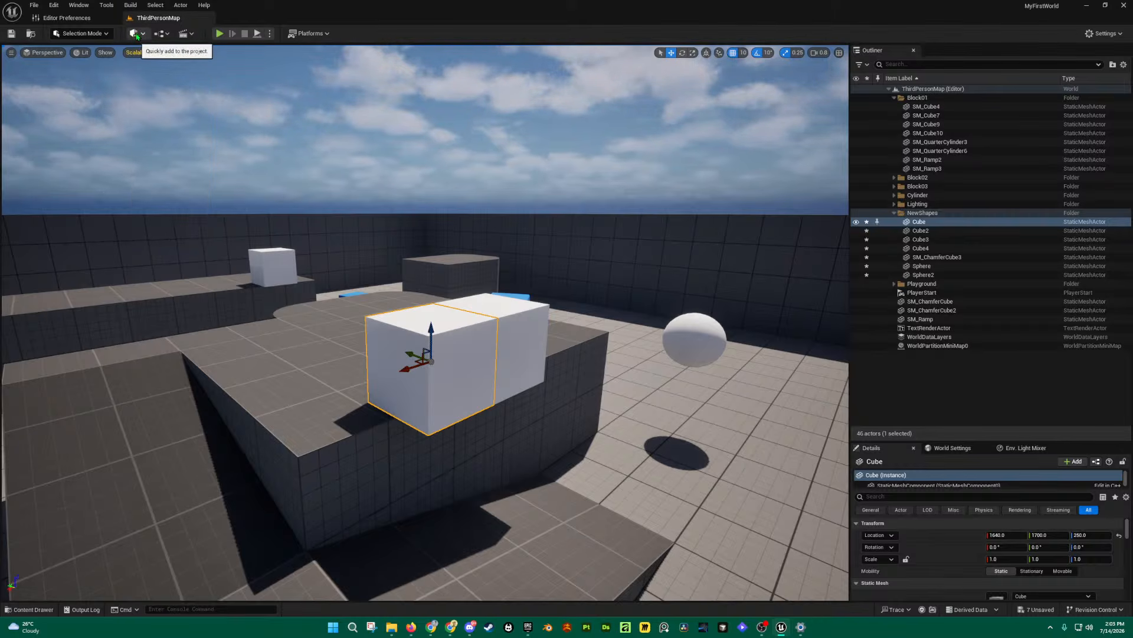
click(137, 35)
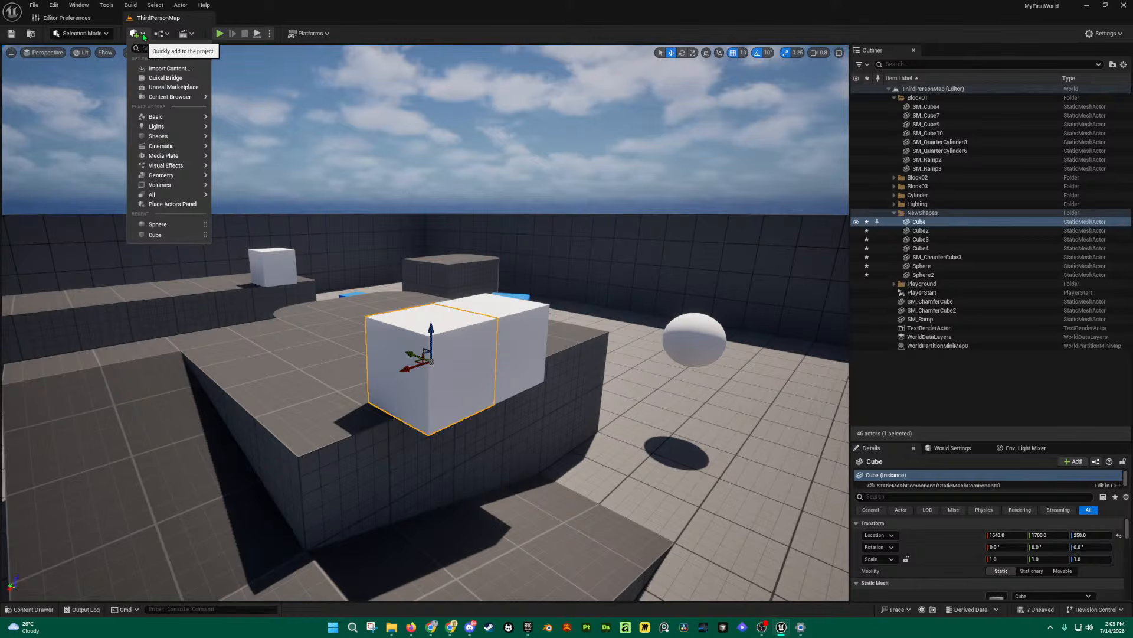
mouse_move(178, 137)
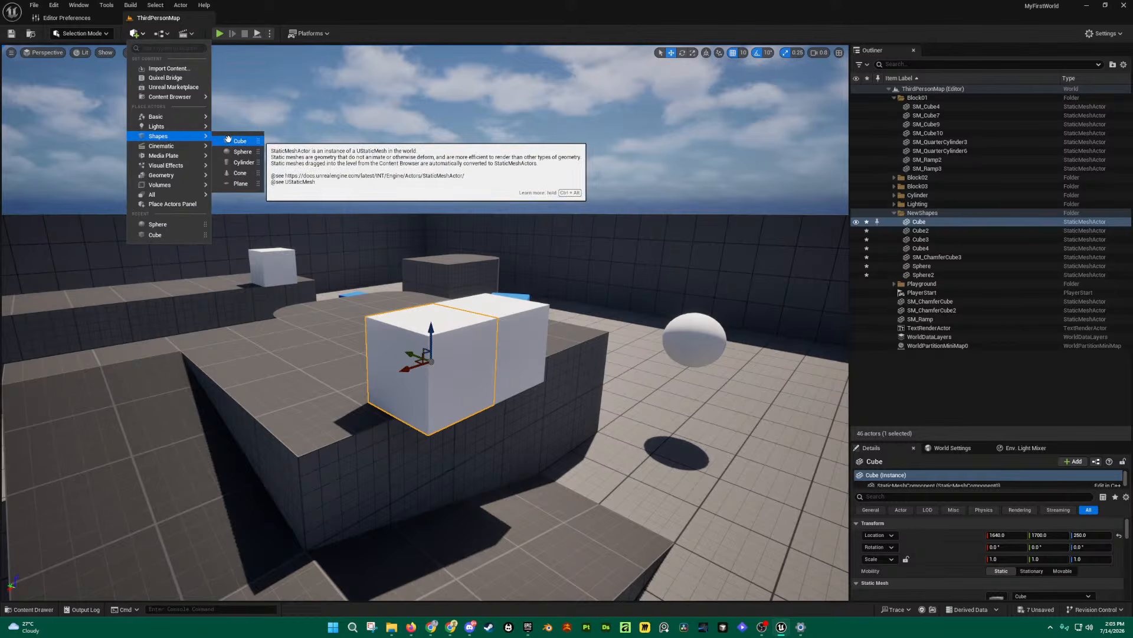
drag(236, 141, 307, 428)
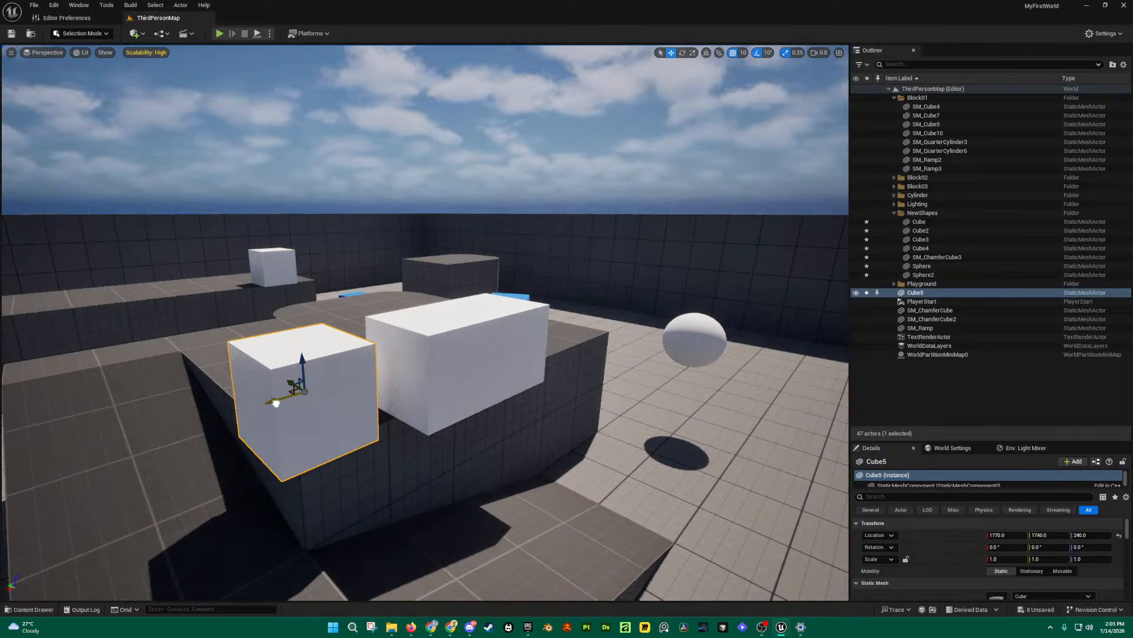
drag(278, 400, 351, 353)
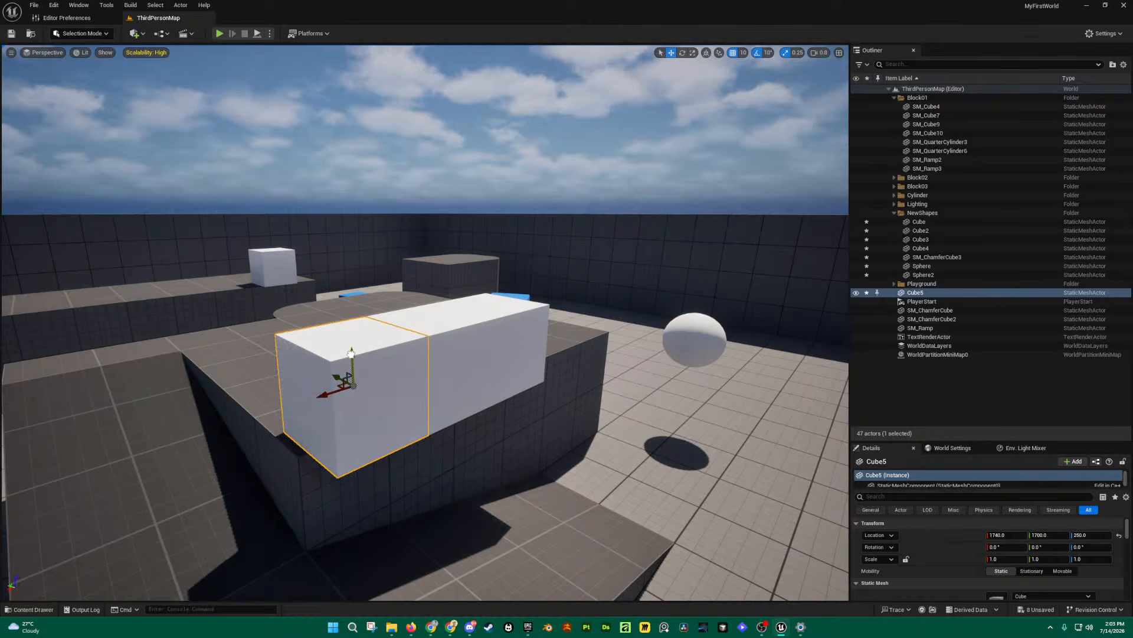
Step: Examine from several angles how the new cube lines up with Cube and Cube2 on the block
right_drag(585, 373, 514, 409)
key(s)
key(d)
key(w)
key(d)
key(w)
key(a)
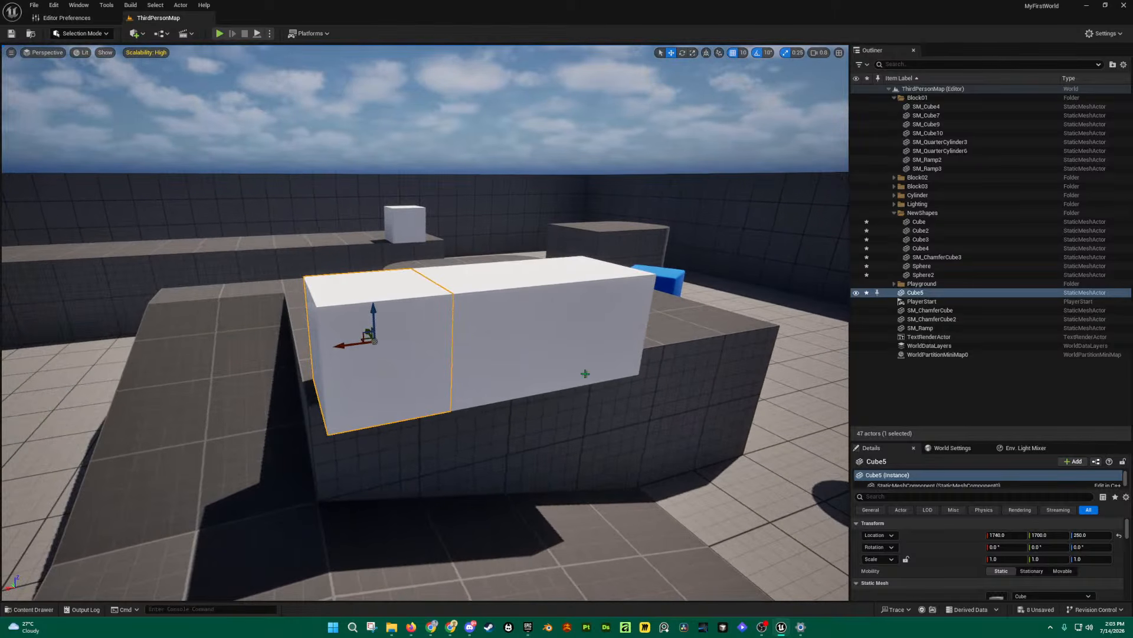
key(s)
key(a)
right_drag(374, 362, 458, 347)
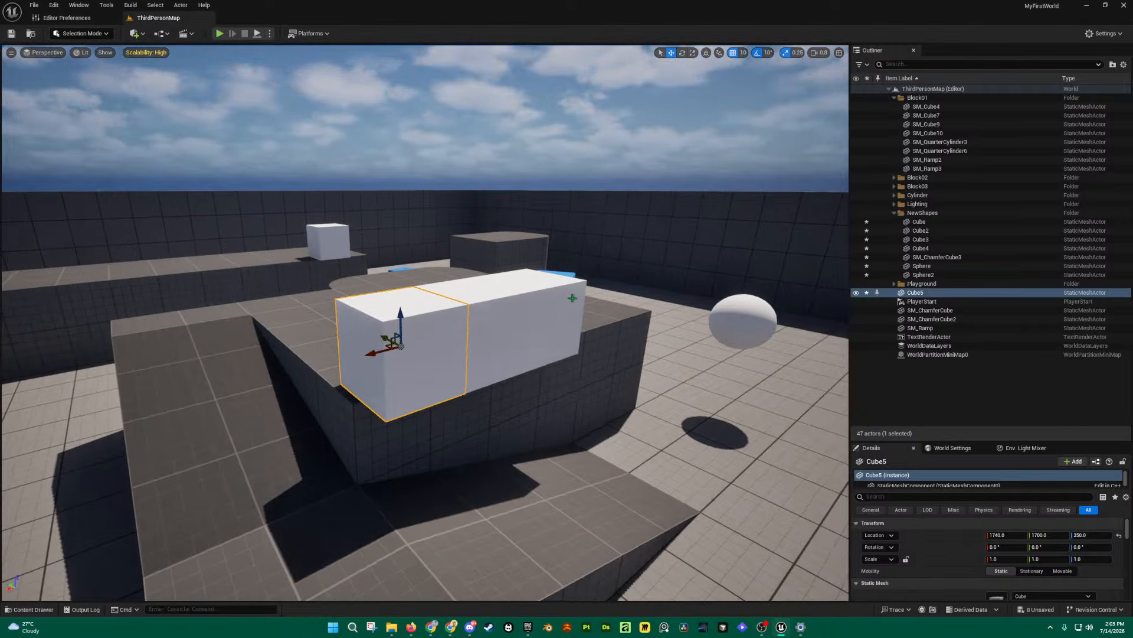
key(w)
key(d)
right_drag(474, 337, 461, 317)
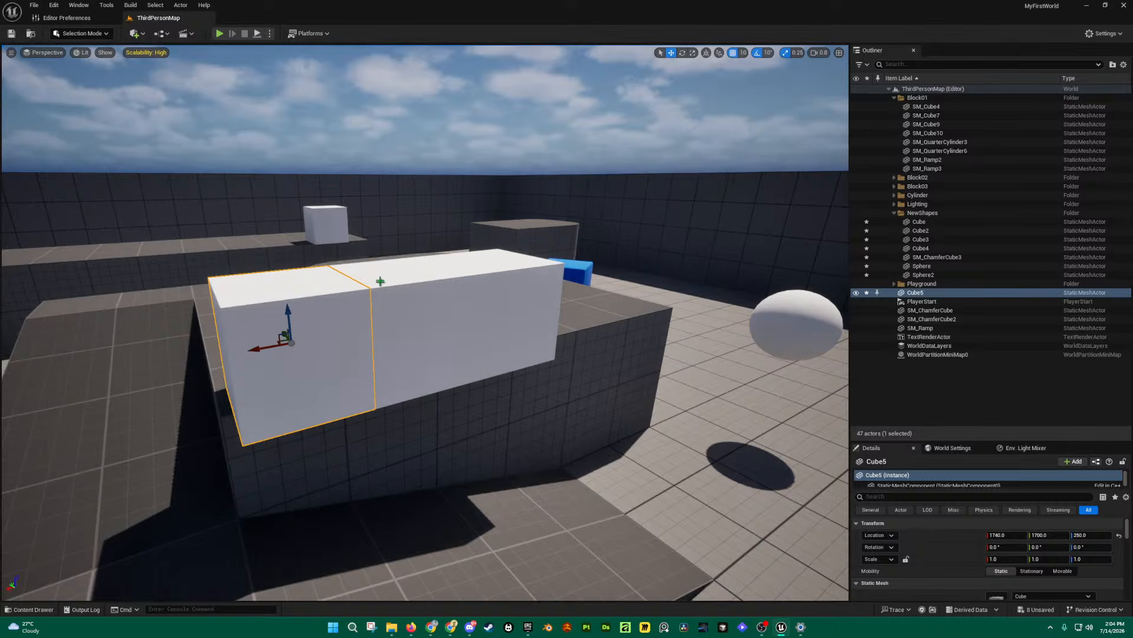
key(f)
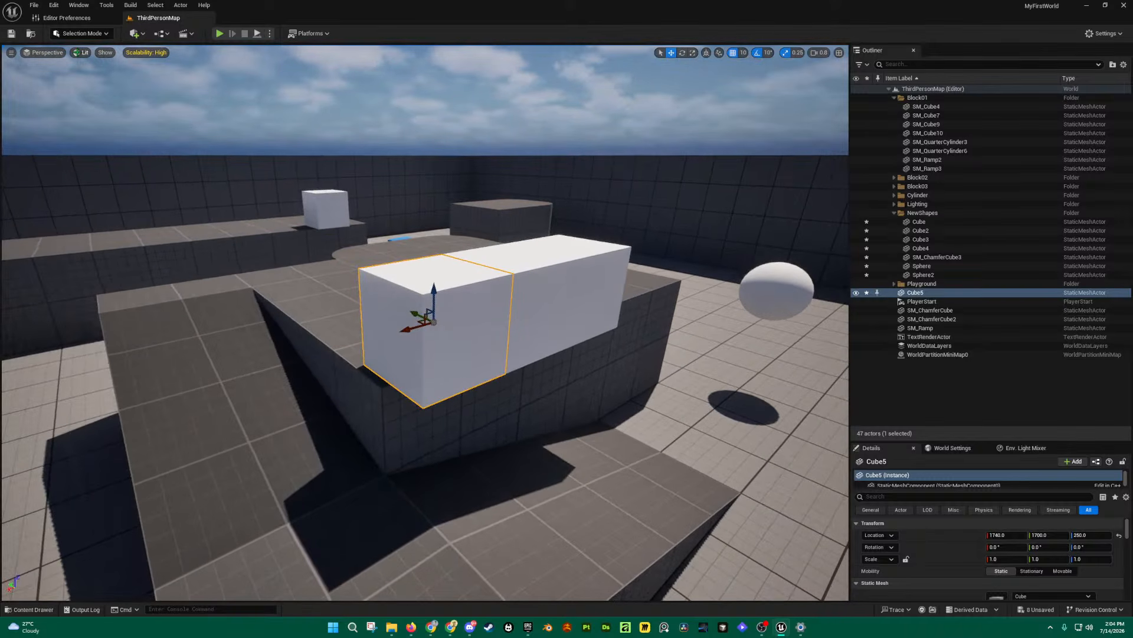
Step: Look over the cubes in Lit mode from different angles, and compare the scene in Unlit mode
click(82, 53)
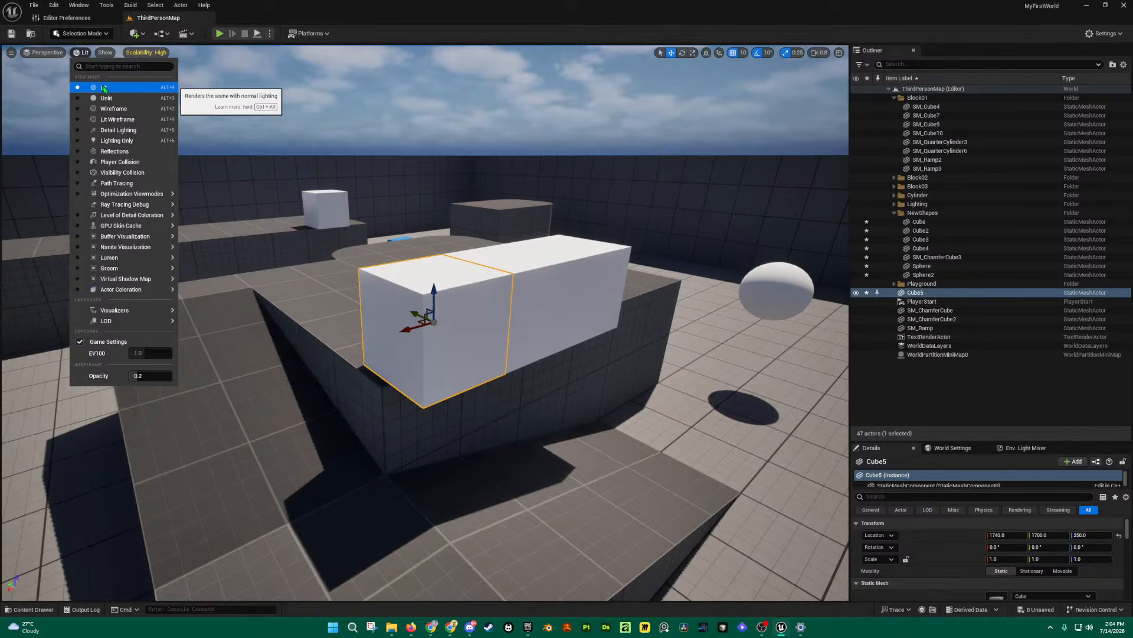
right_drag(425, 250, 454, 220)
key(s)
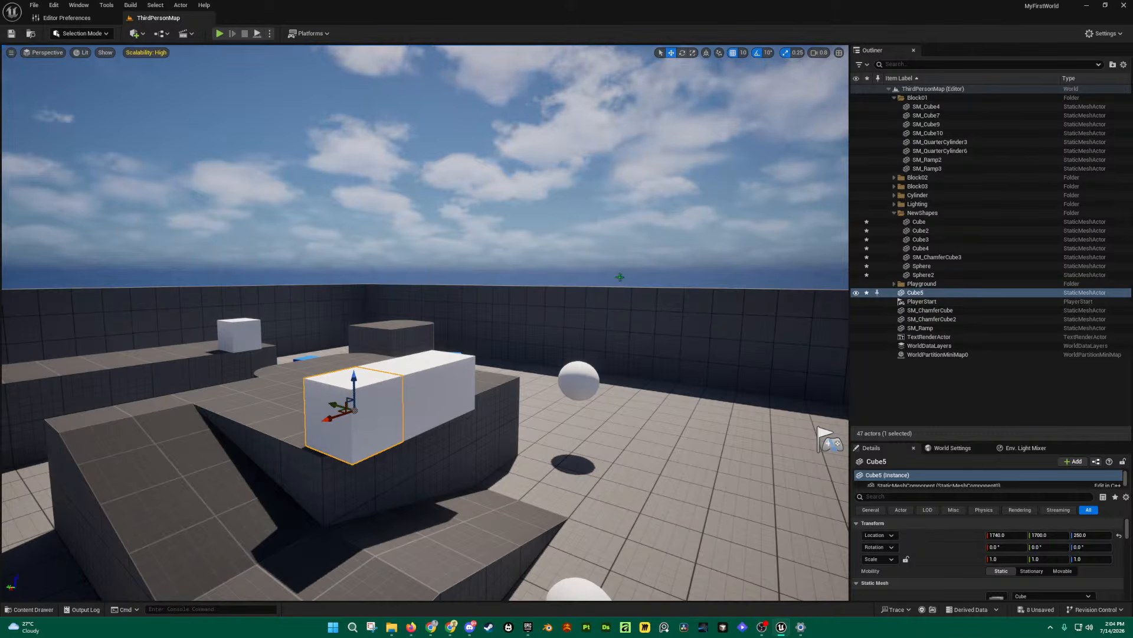
right_drag(619, 276, 598, 293)
key(d)
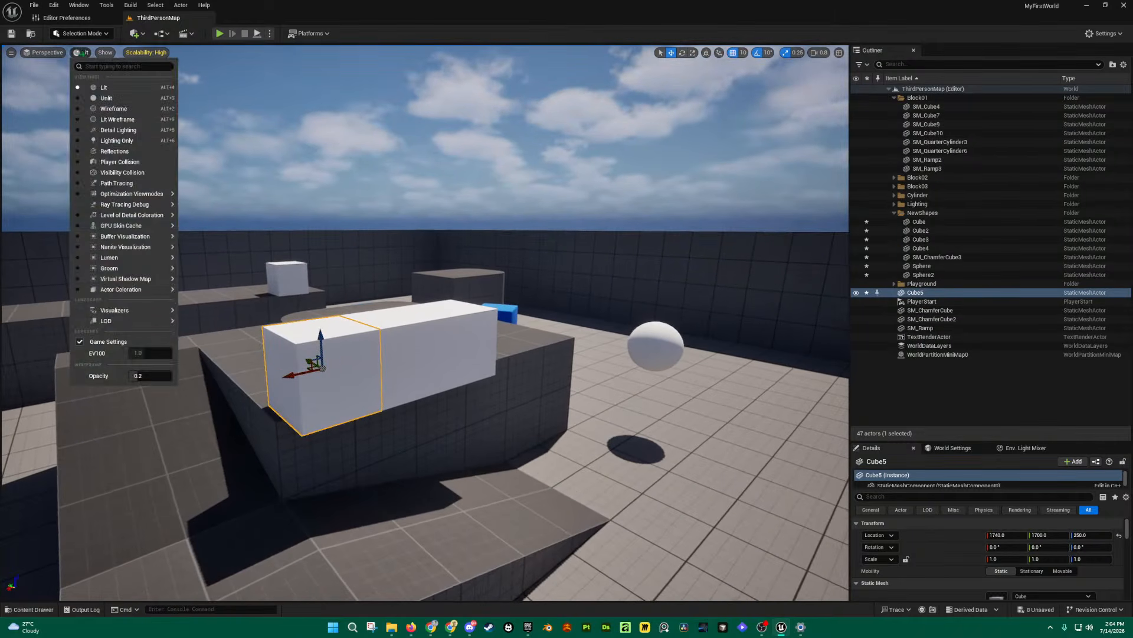
click(81, 52)
click(106, 98)
right_drag(455, 318, 413, 326)
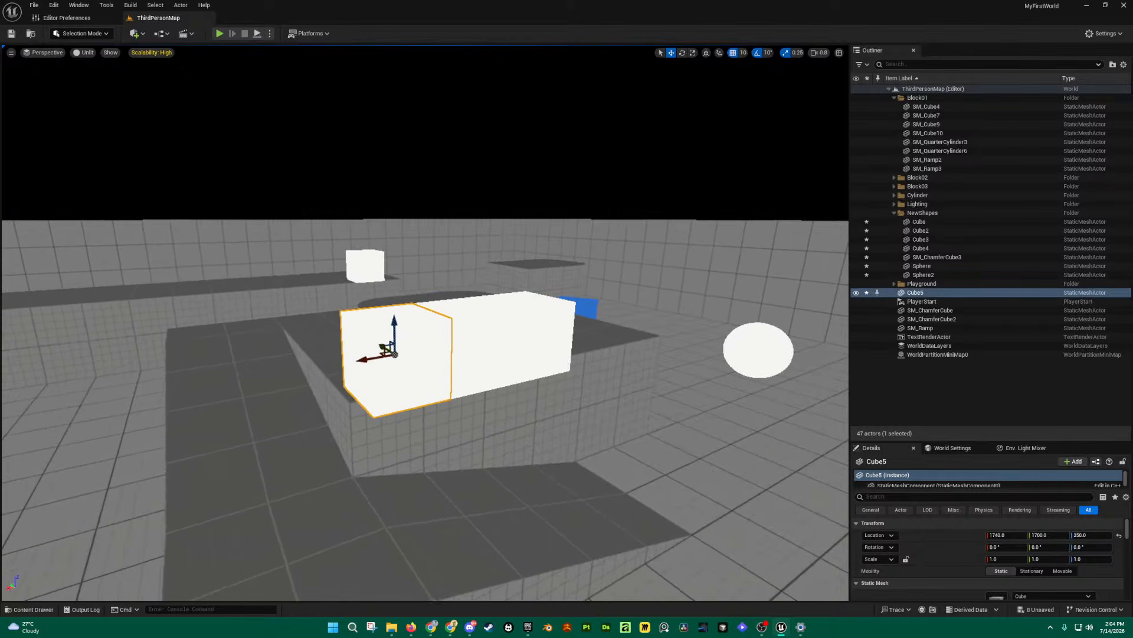
Step: View the perspective scene in Wireframe mode and return it to Lit
click(84, 55)
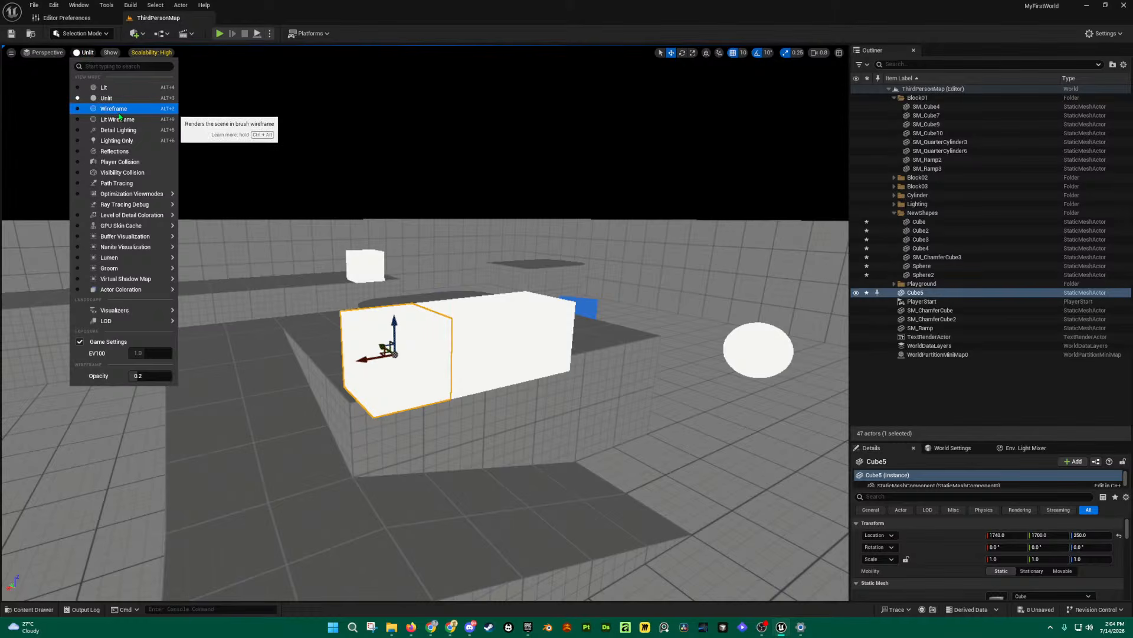
click(121, 110)
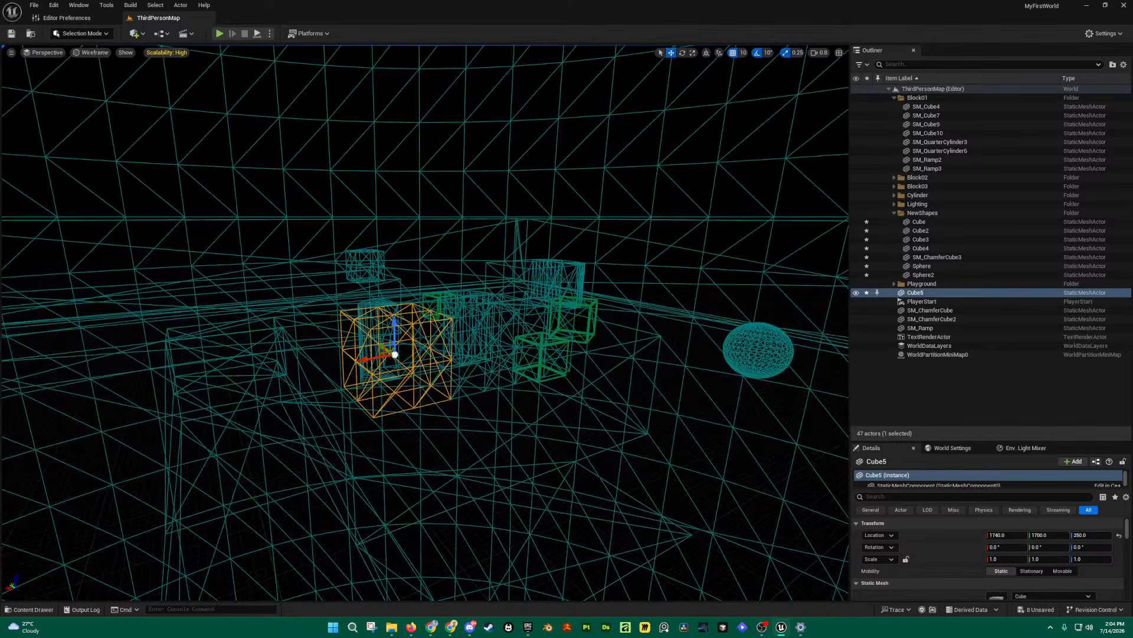
click(92, 53)
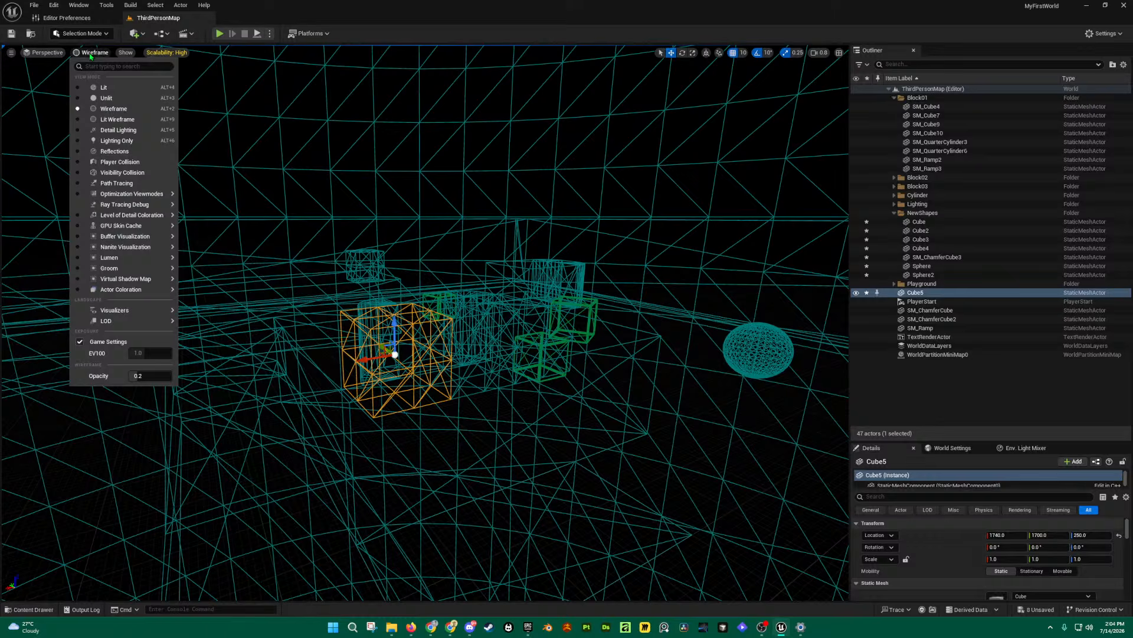
click(95, 89)
Step: Compare the row of cubes in the Top and Bottom orthographic views, ending on Top
click(47, 52)
click(70, 89)
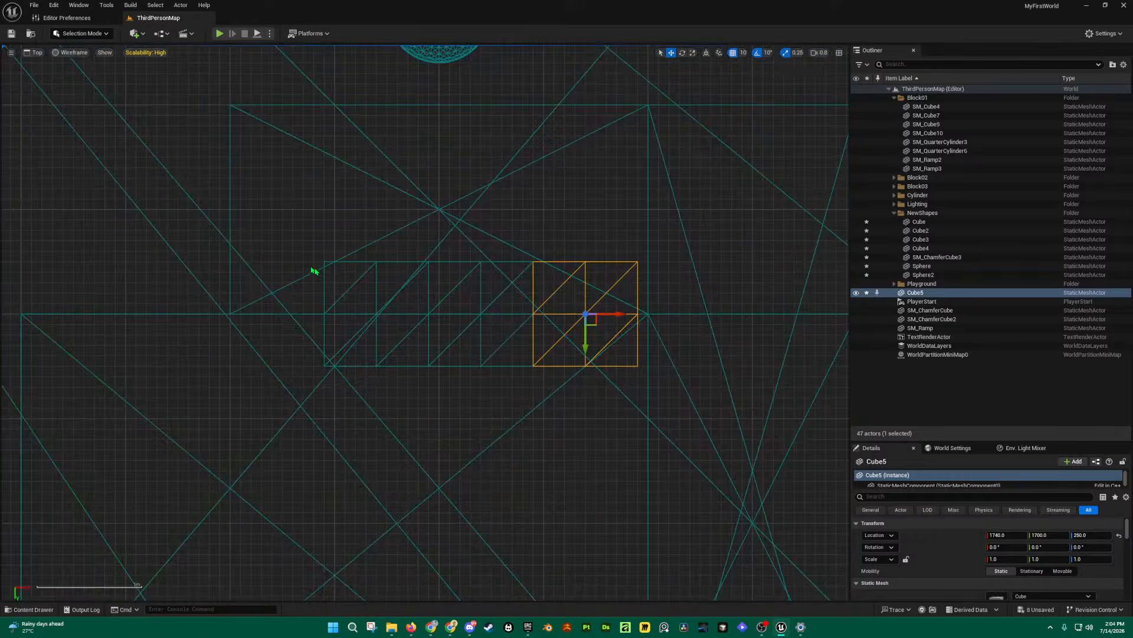
click(34, 53)
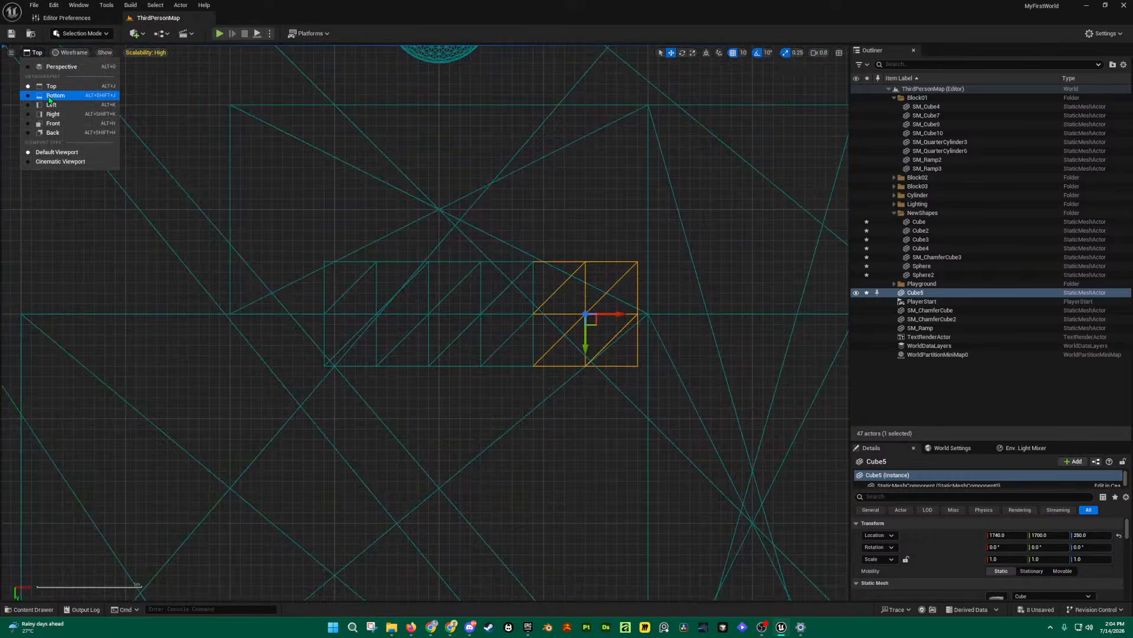
click(52, 95)
click(36, 52)
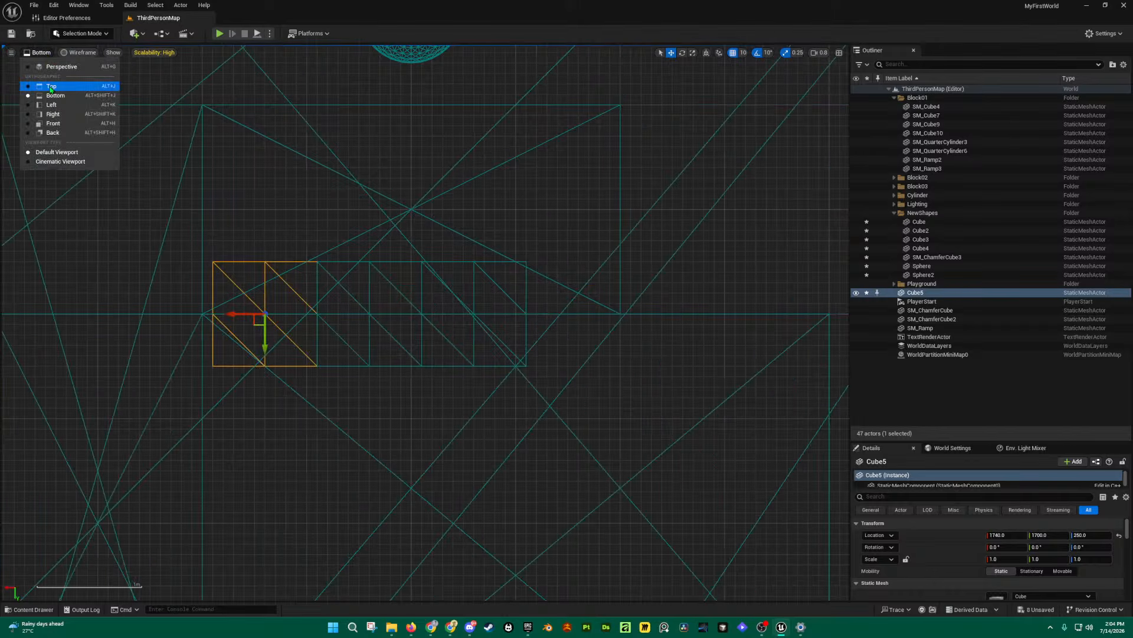
click(52, 85)
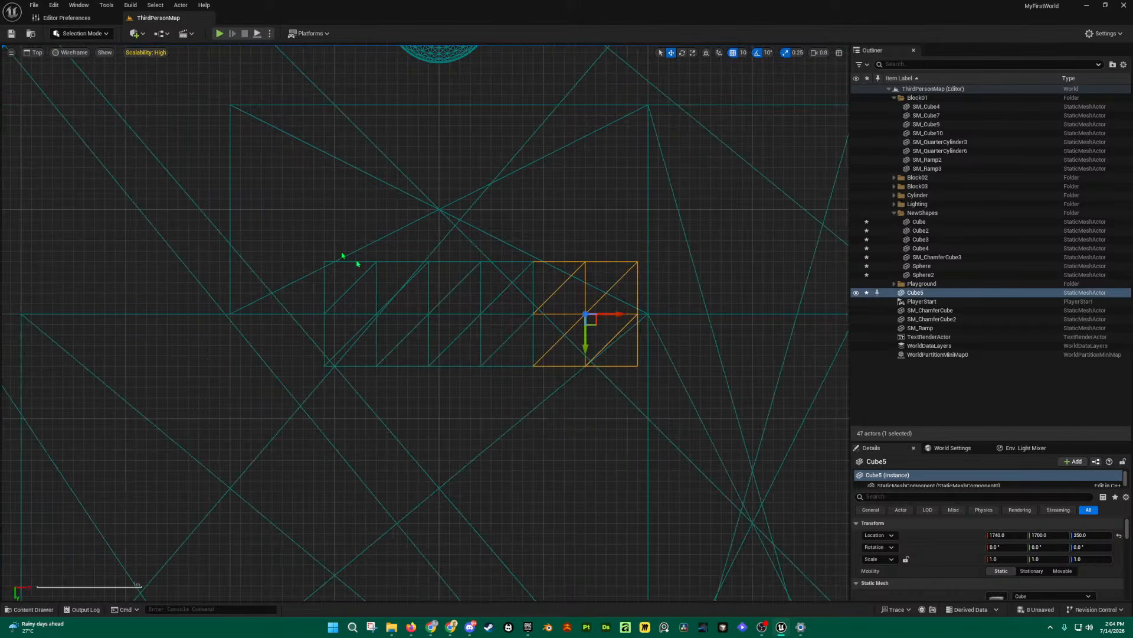
Step: Set the Top view to Lit mode and examine the layout of the whole arena from above
click(75, 53)
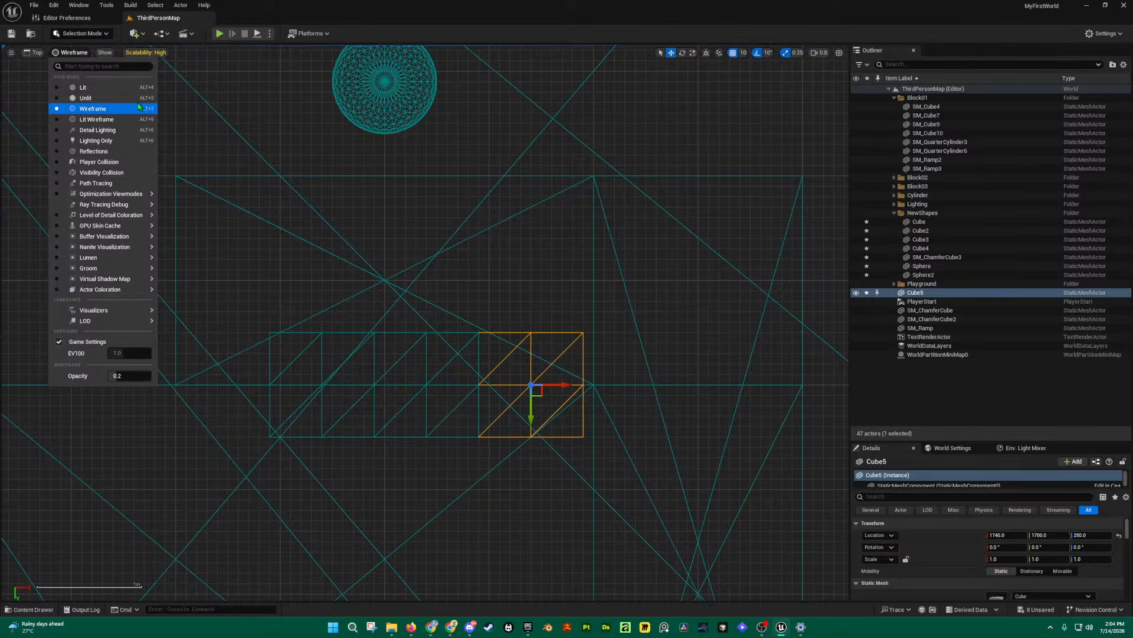
click(100, 88)
scroll(431, 307, down, 10)
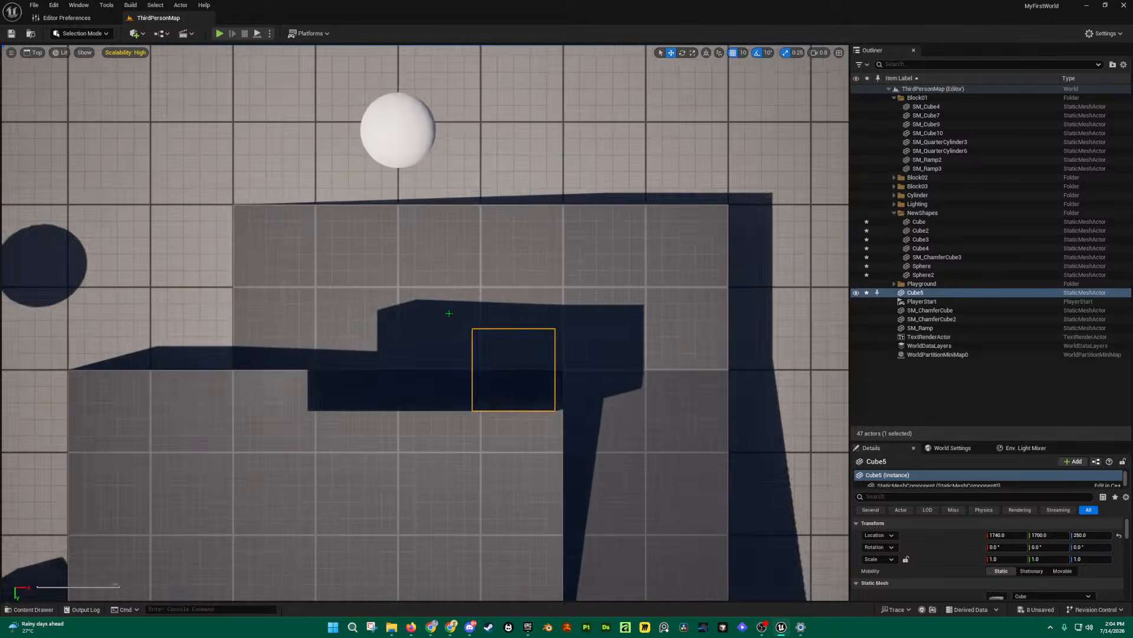
scroll(452, 312, down, 2)
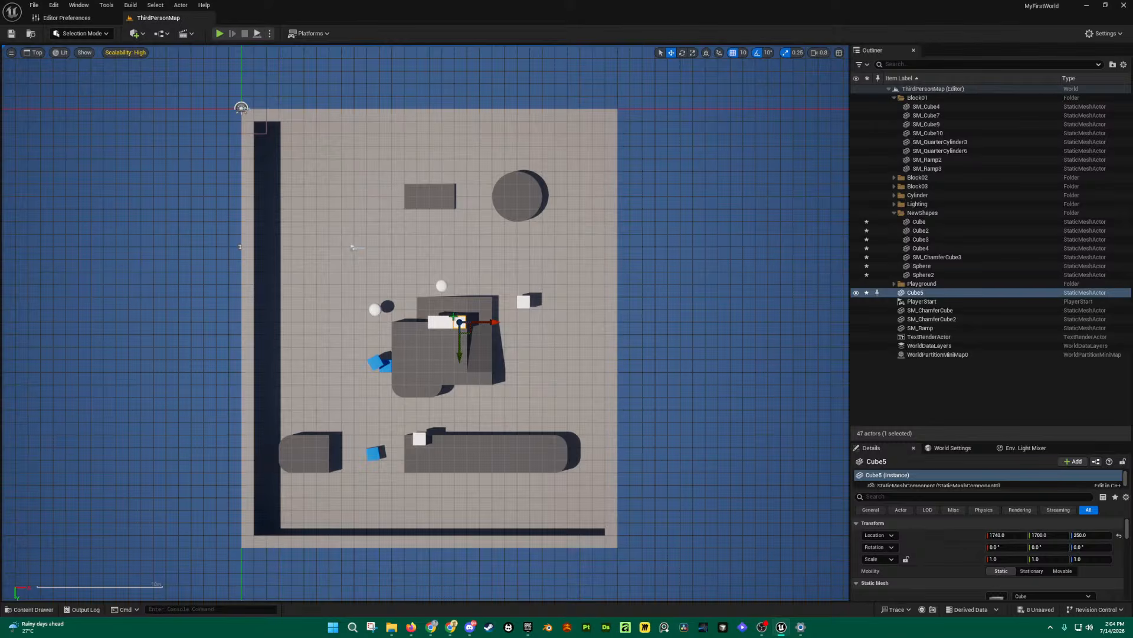
scroll(453, 315, up, 4)
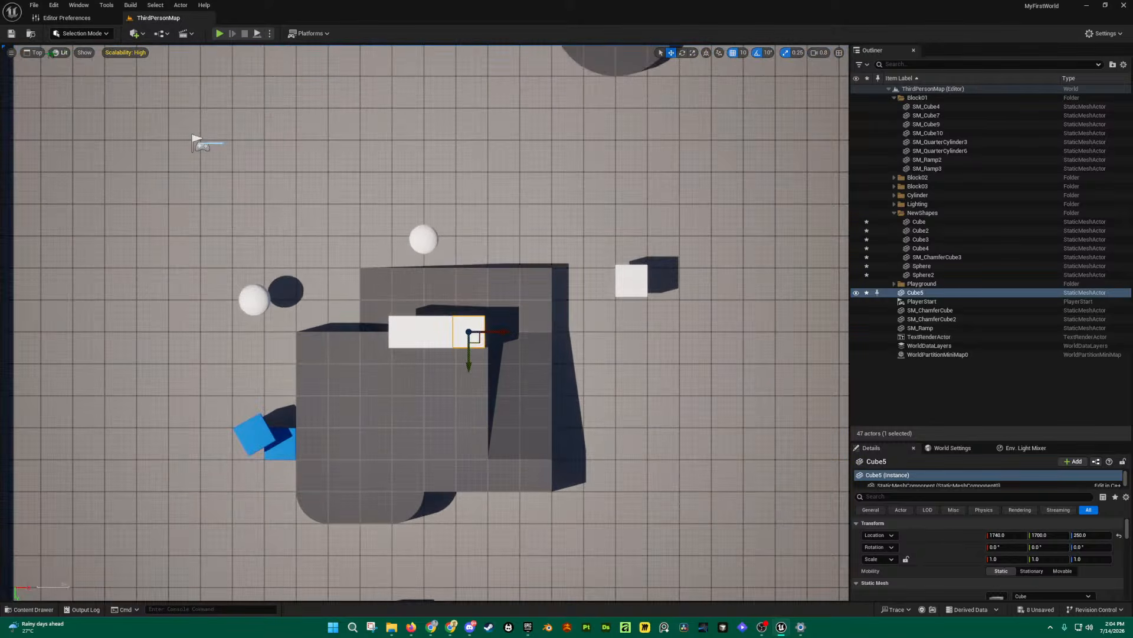
Step: Examine the level in the Right and Bottom orthographic views with Lit shading
click(34, 52)
click(36, 112)
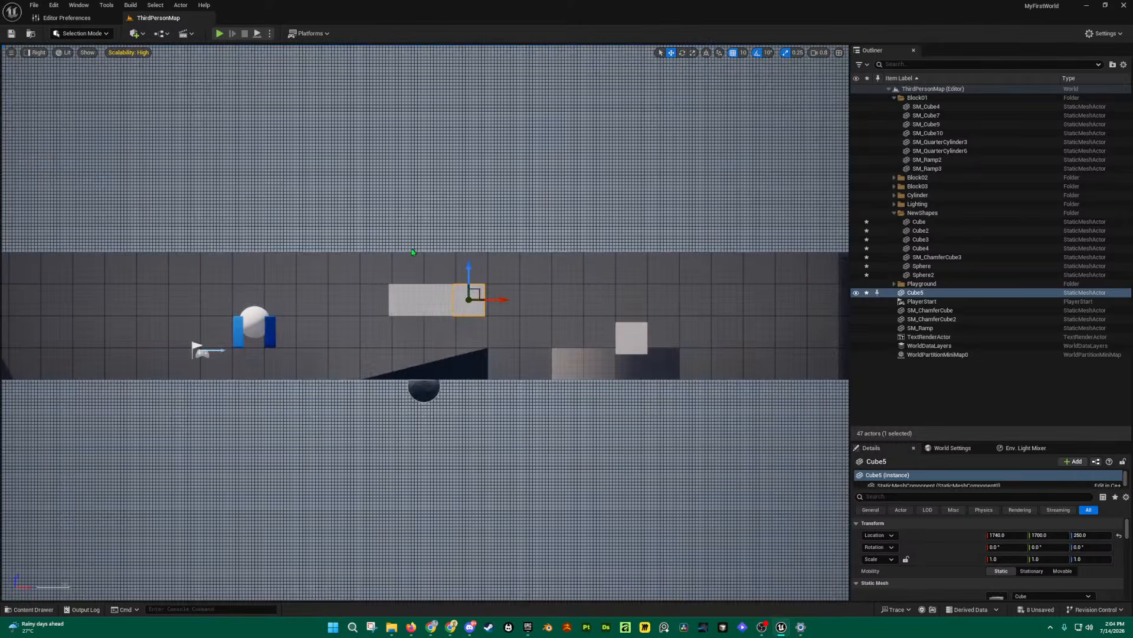
click(35, 52)
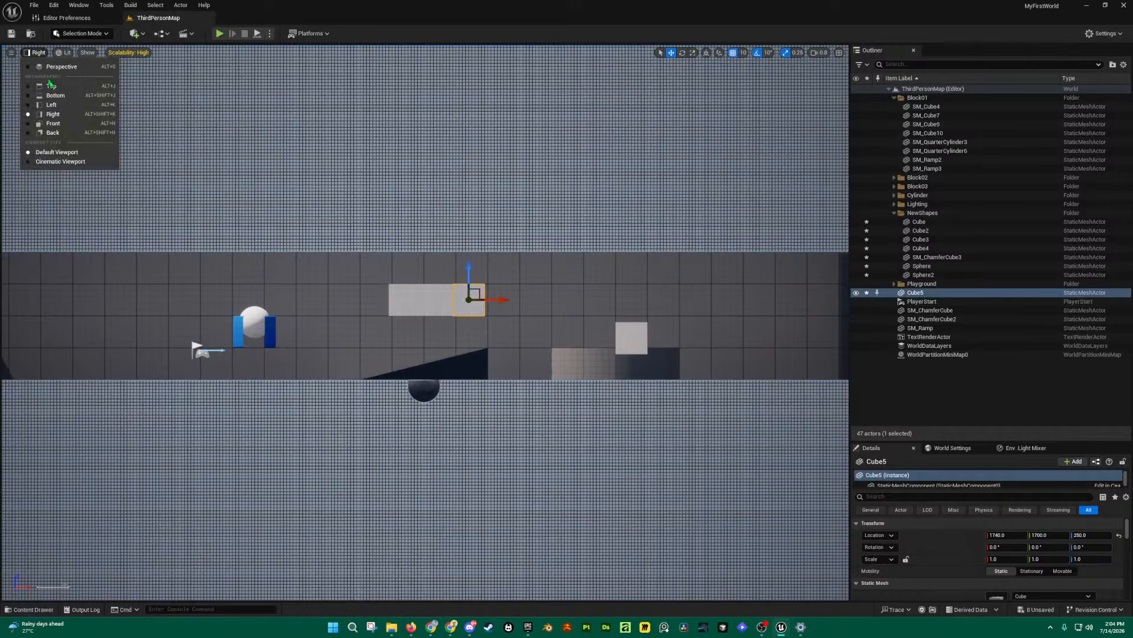
click(56, 96)
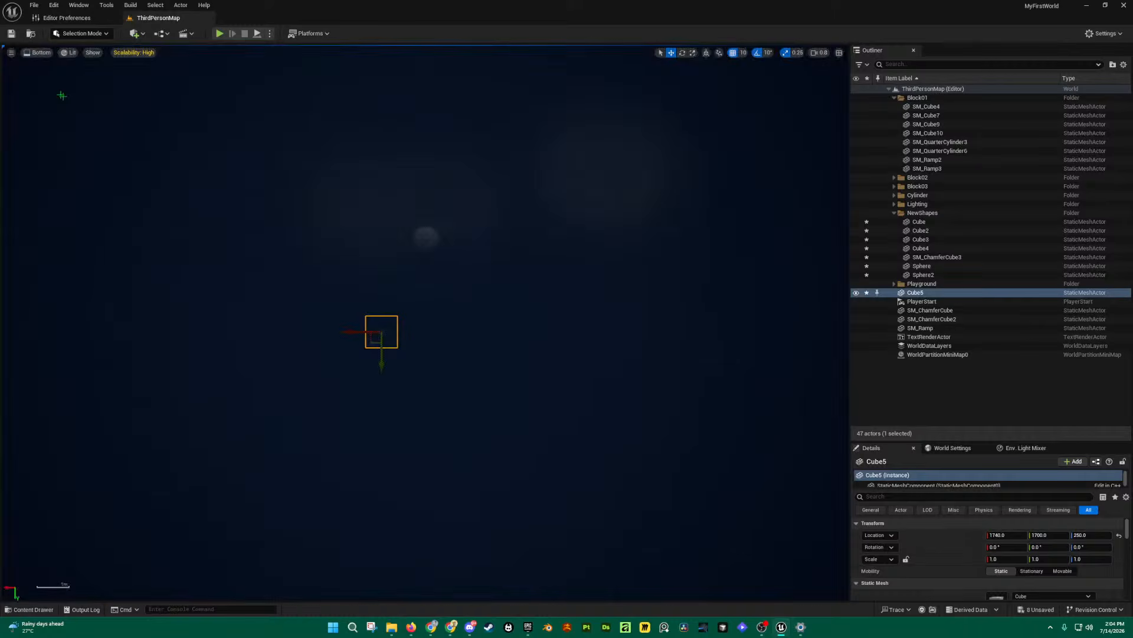
scroll(437, 369, down, 5)
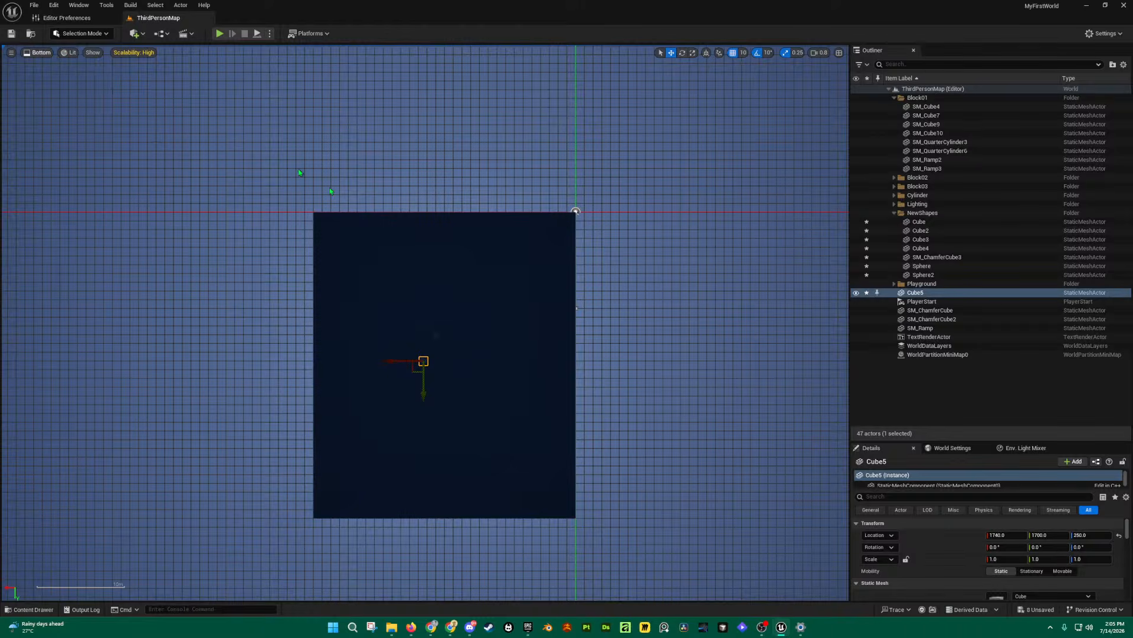
Step: Inspect the level's underside in Wireframe mode in the Bottom view and set it back to Lit
click(70, 54)
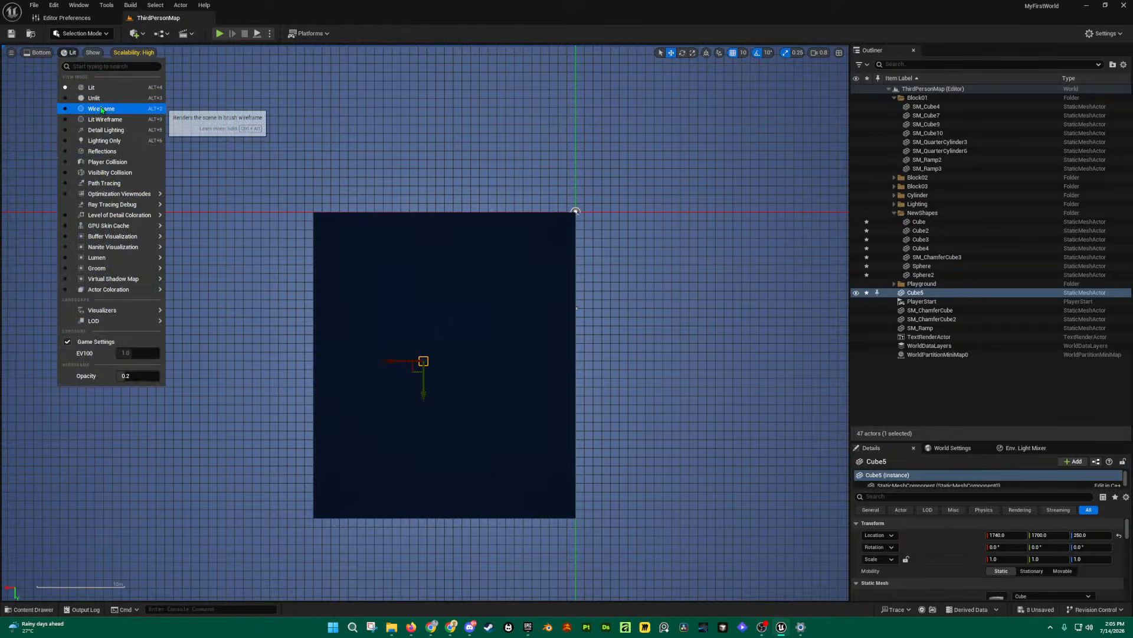
click(97, 105)
scroll(429, 357, up, 4)
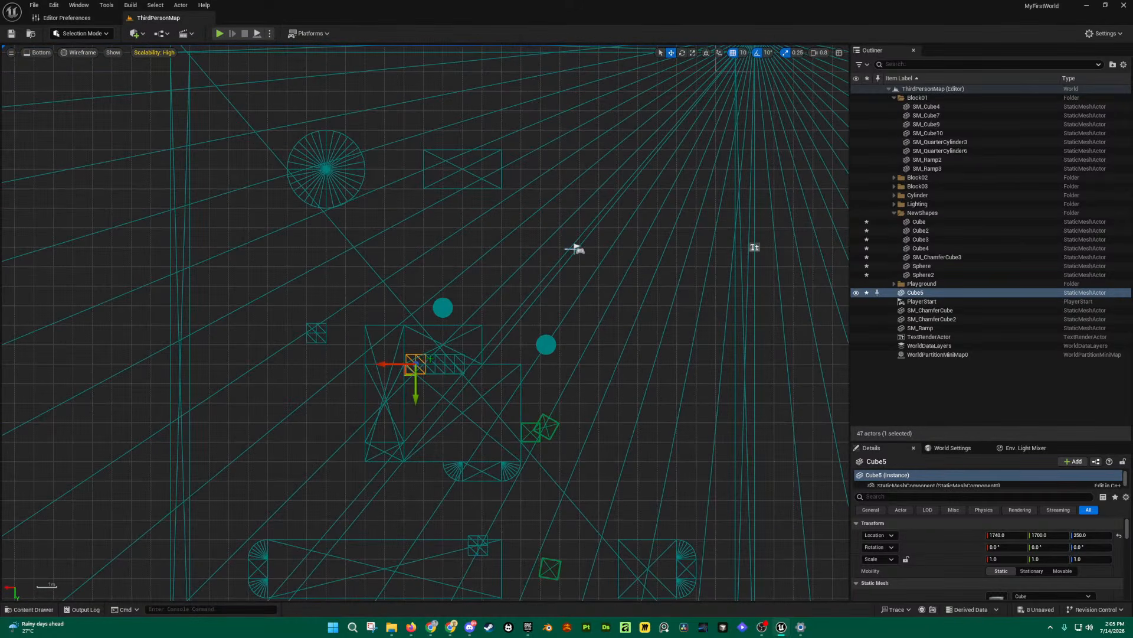
scroll(548, 269, down, 4)
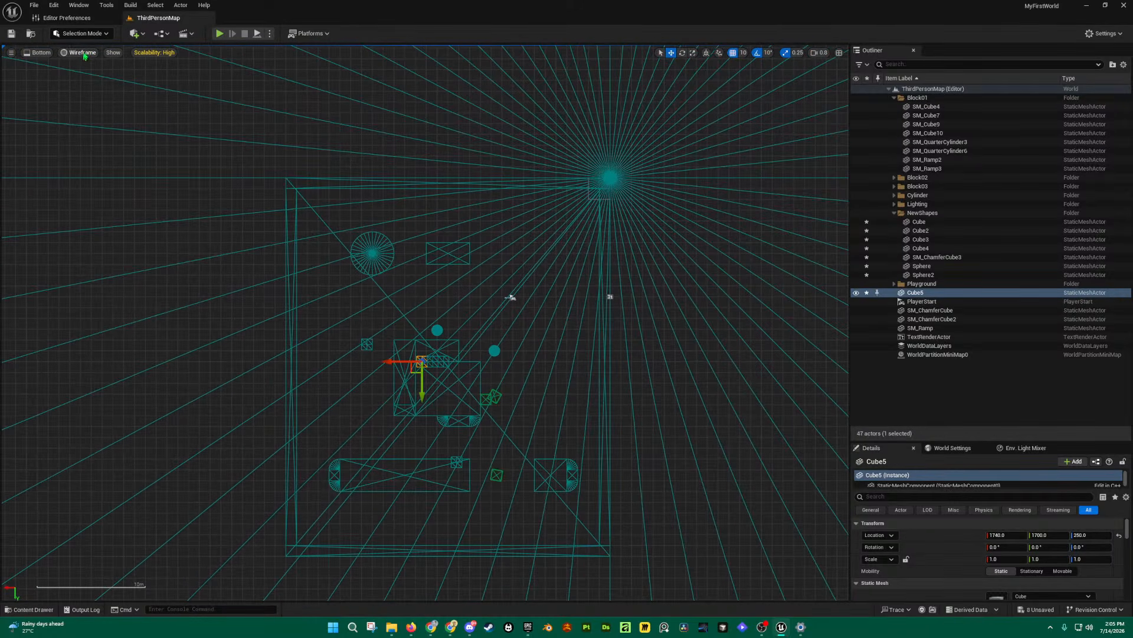
click(83, 53)
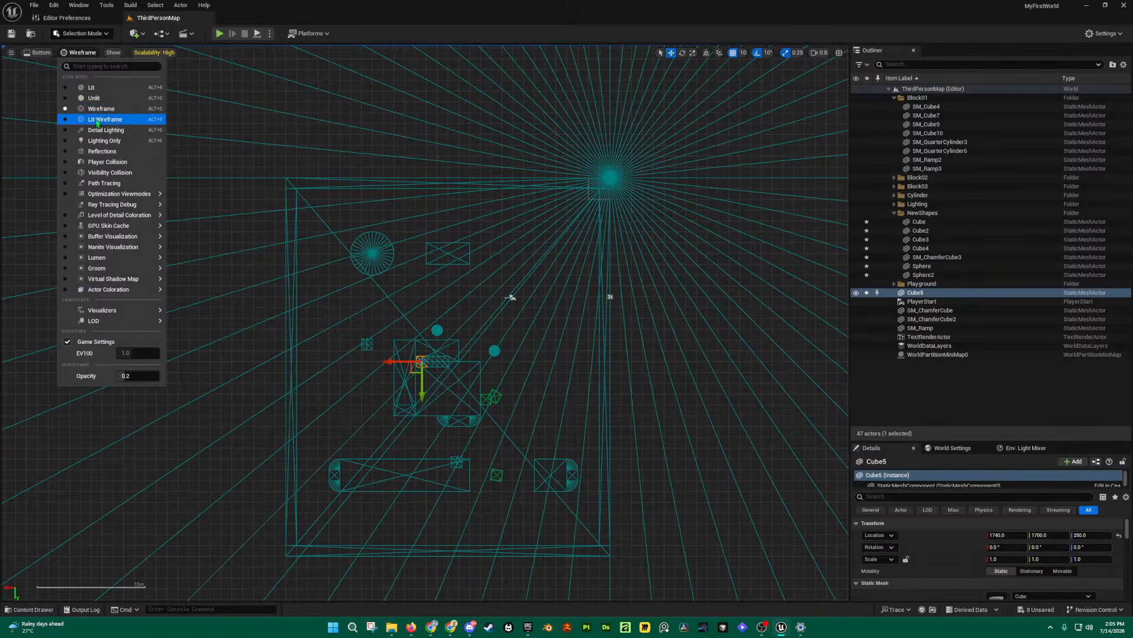
click(98, 89)
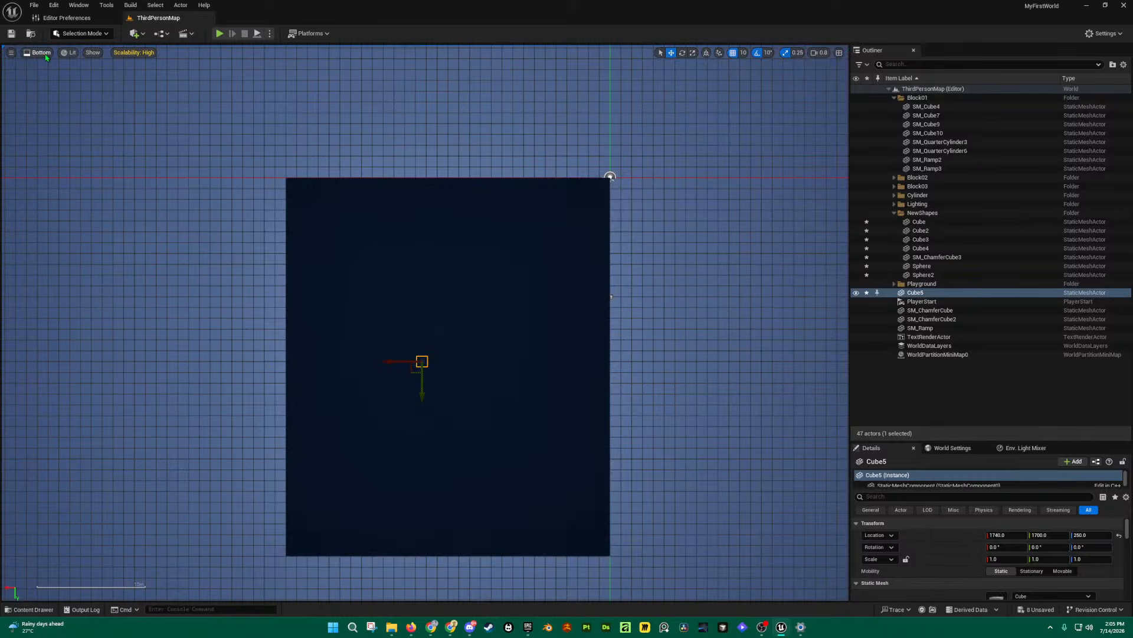
Step: Return the viewport from Bottom to Perspective and view the row of cubes from farther back
click(40, 53)
click(59, 69)
key(s)
mouse_move(435, 362)
right_down()
mouse_move(451, 375)
mouse_move(448, 359)
mouse_move(441, 367)
right_up()
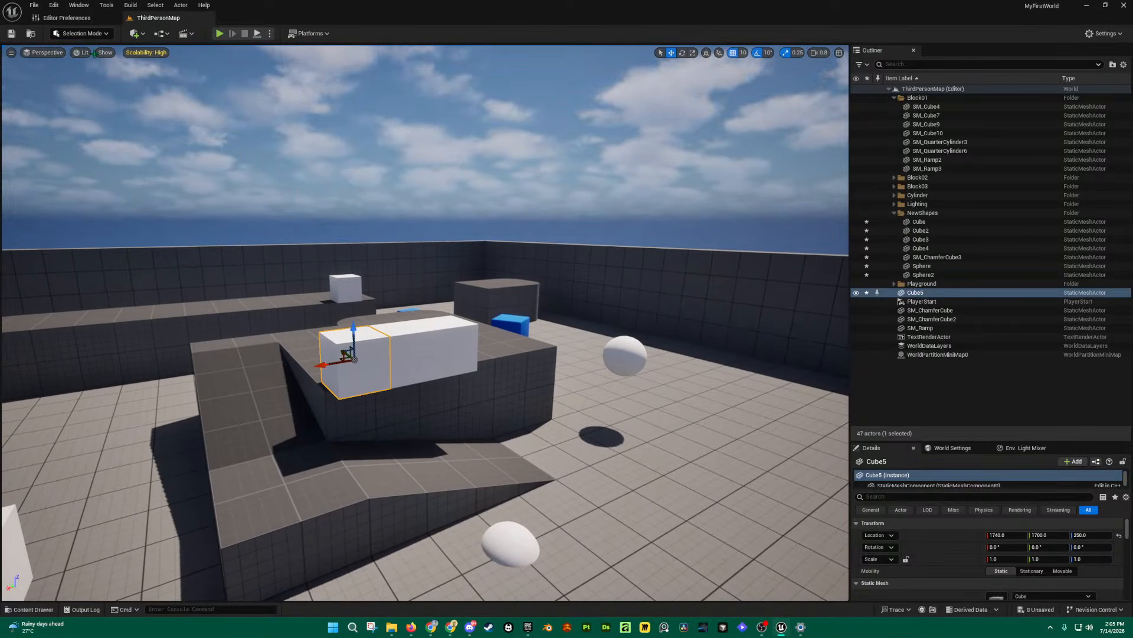
Step: Compare Wireframe and Lit shading of the level in the Top view and return the viewport to Perspective
click(56, 54)
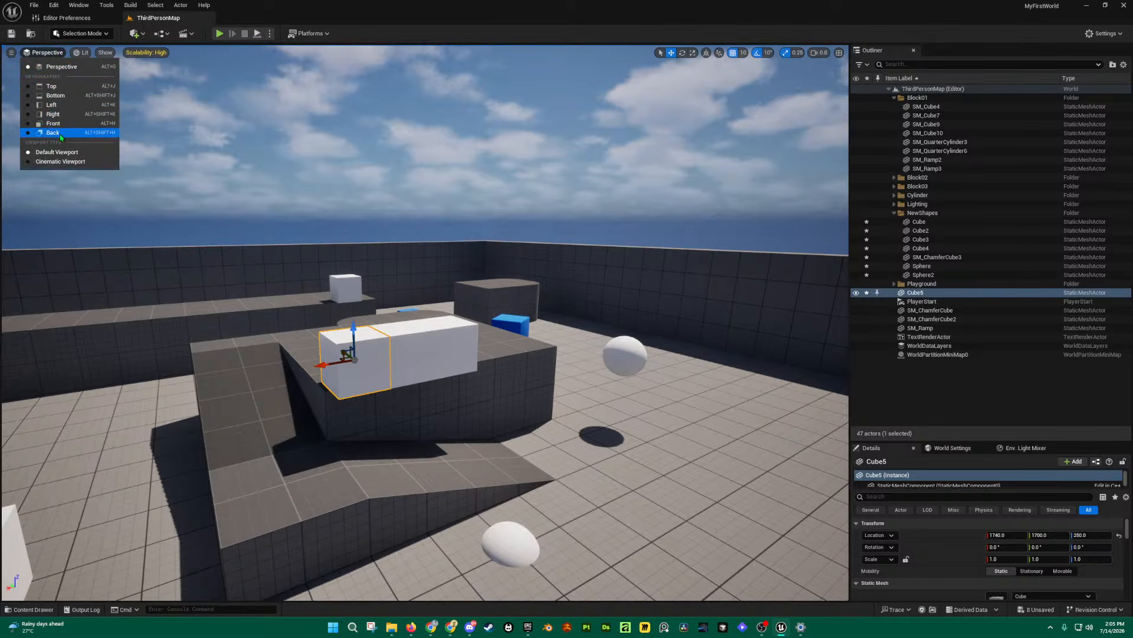
click(54, 86)
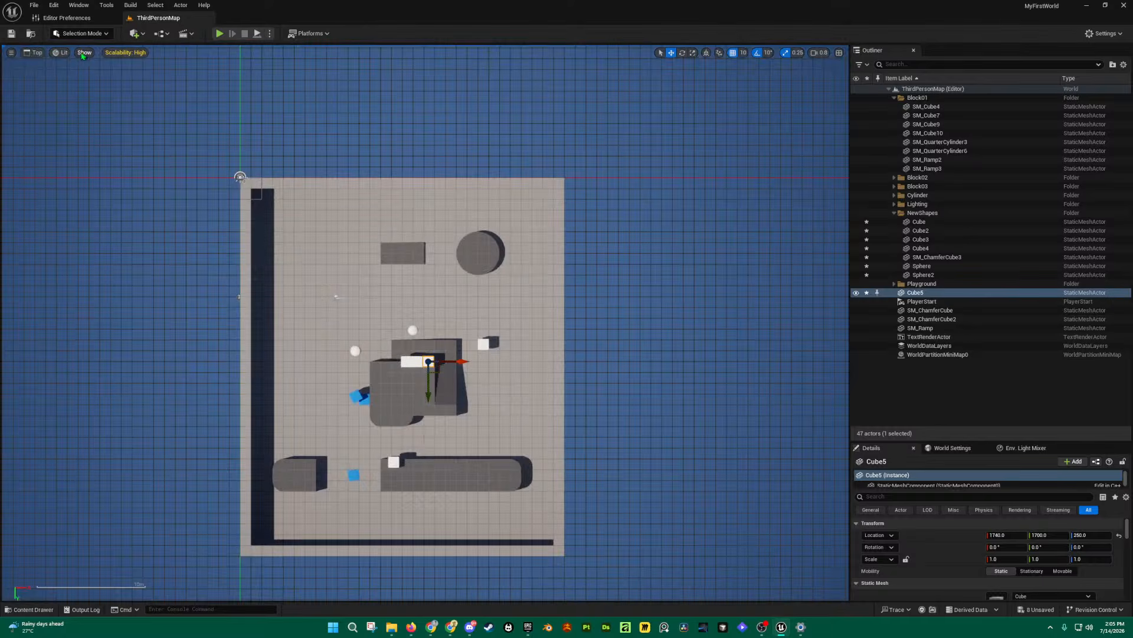
click(61, 53)
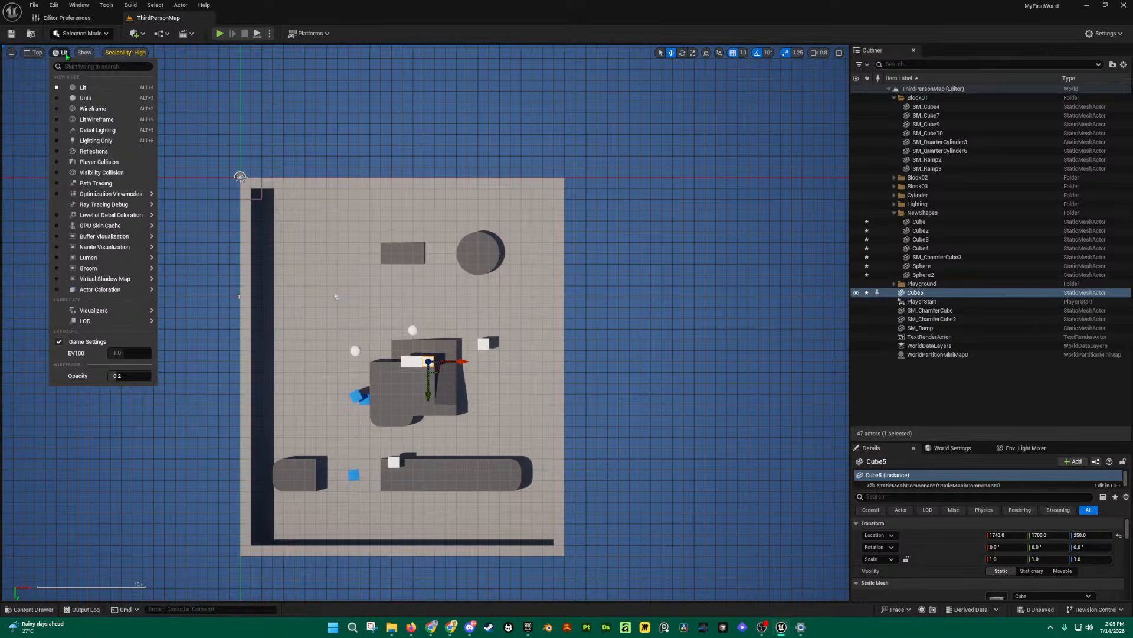
click(92, 111)
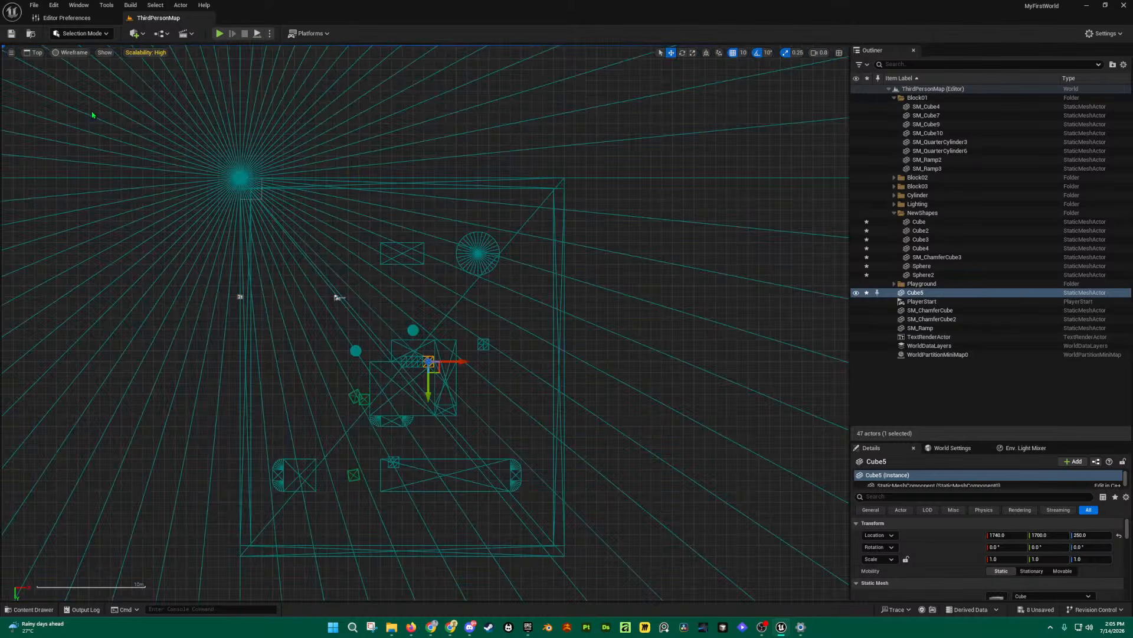
click(70, 52)
click(71, 89)
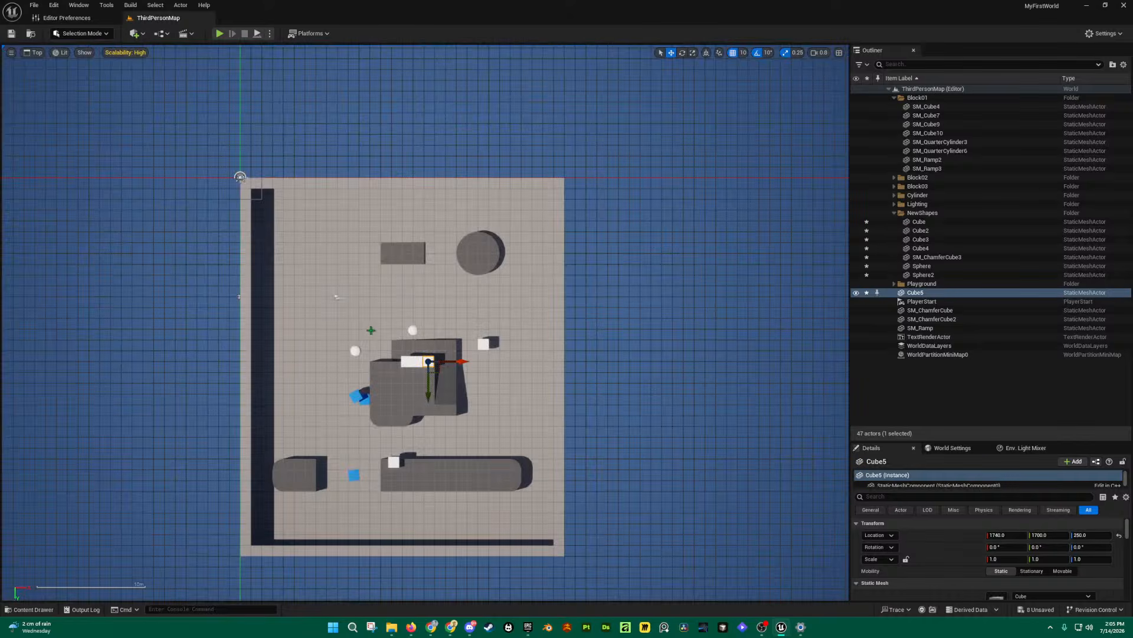
click(32, 53)
click(51, 71)
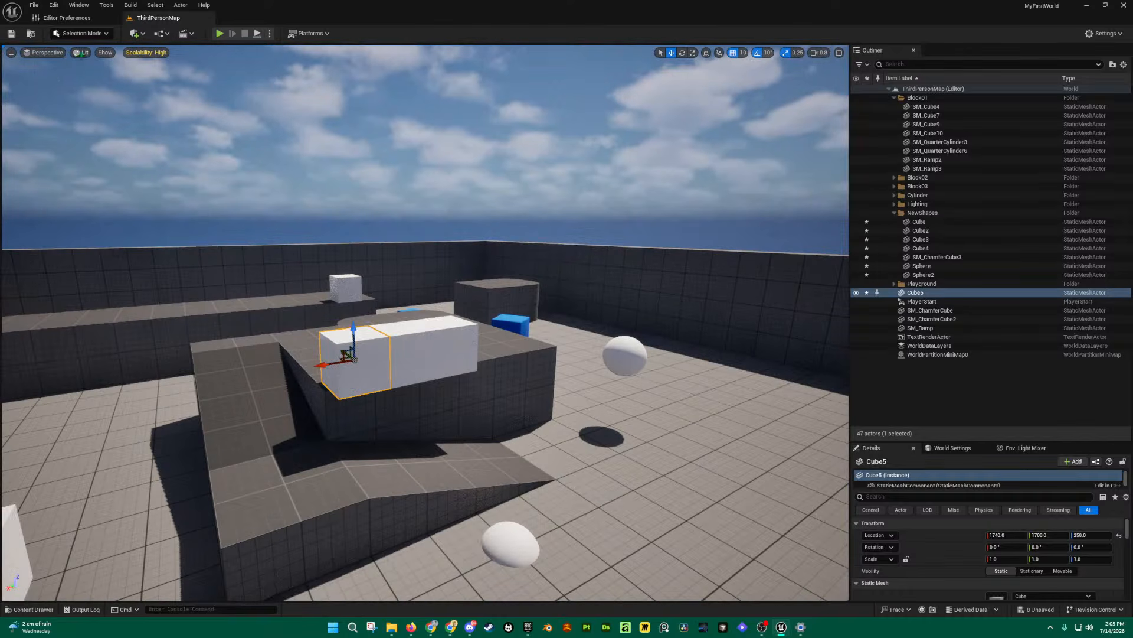
Step: Examine the viewport's show flags and the world grid in the empty space outside the arena
click(112, 52)
right_drag(283, 206, 260, 236)
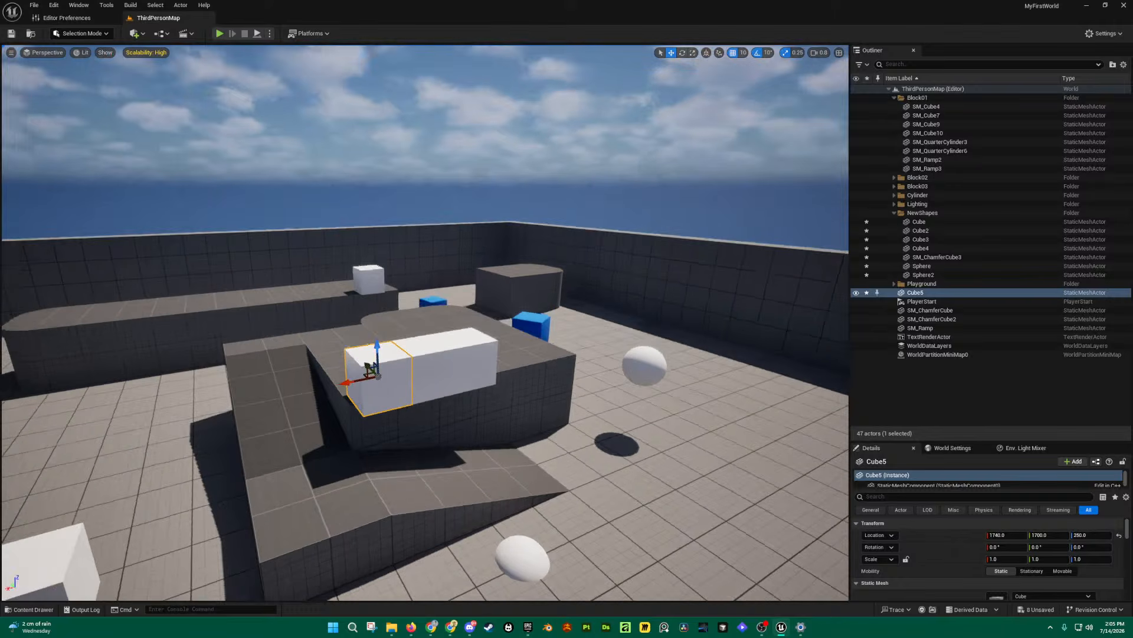
key(e)
right_drag(209, 50, 366, 132)
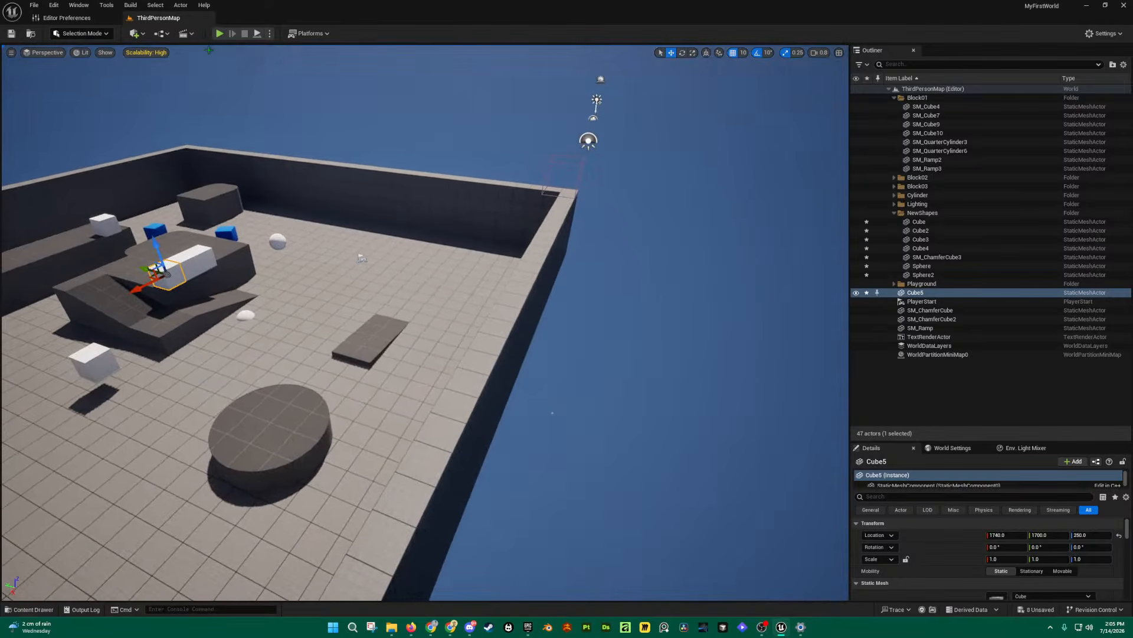
click(107, 52)
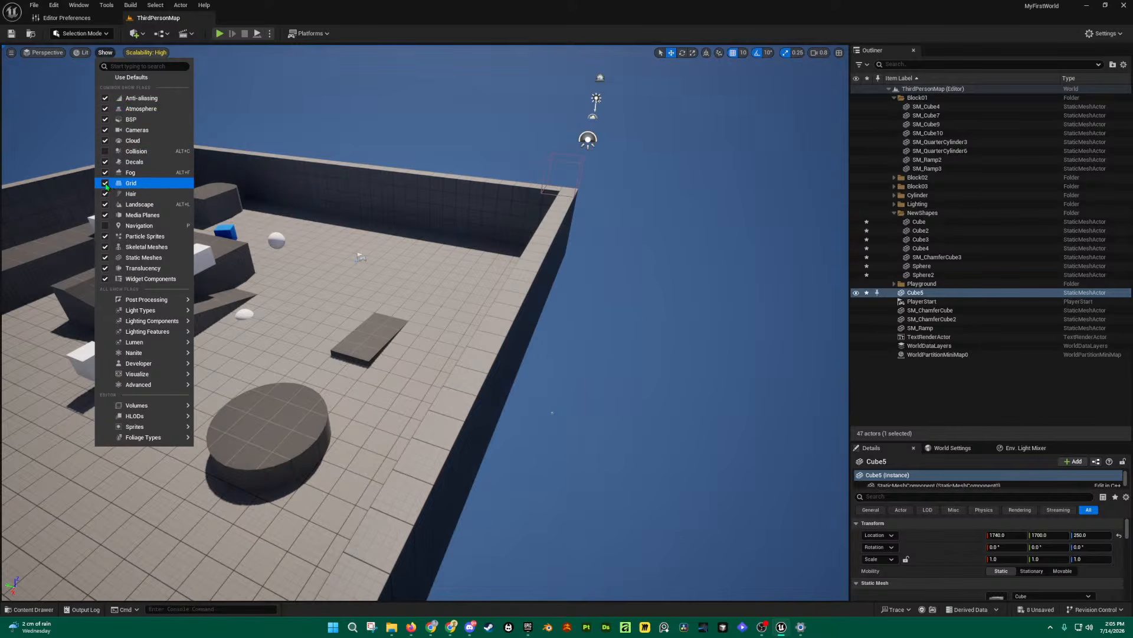
right_drag(260, 253, 416, 304)
key(w)
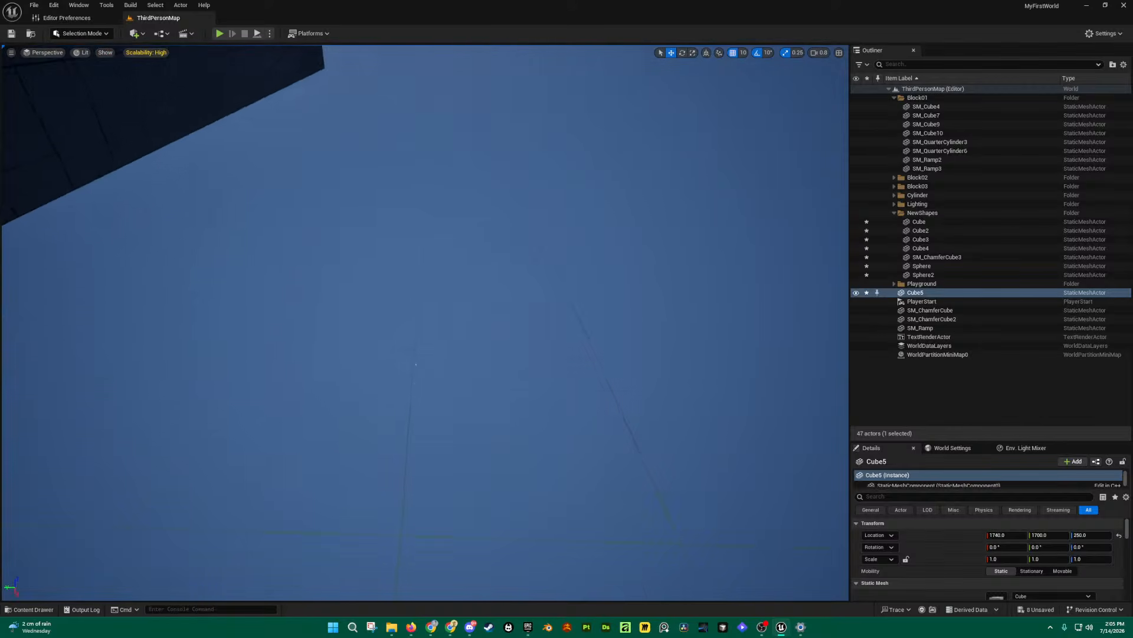
right_drag(491, 347, 491, 298)
click(82, 53)
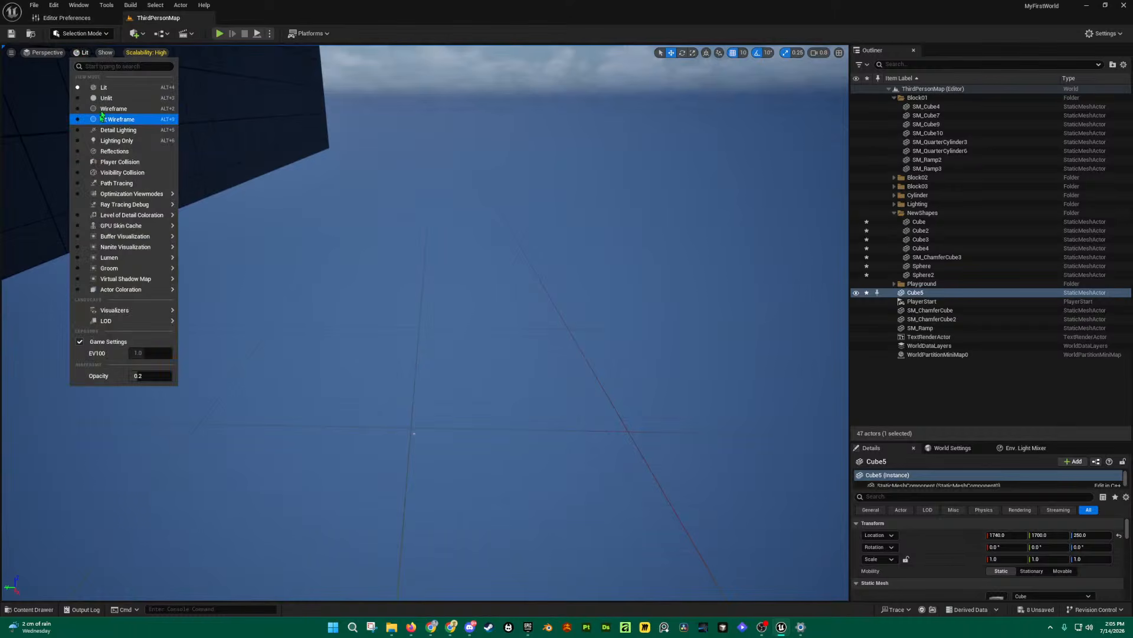
click(105, 52)
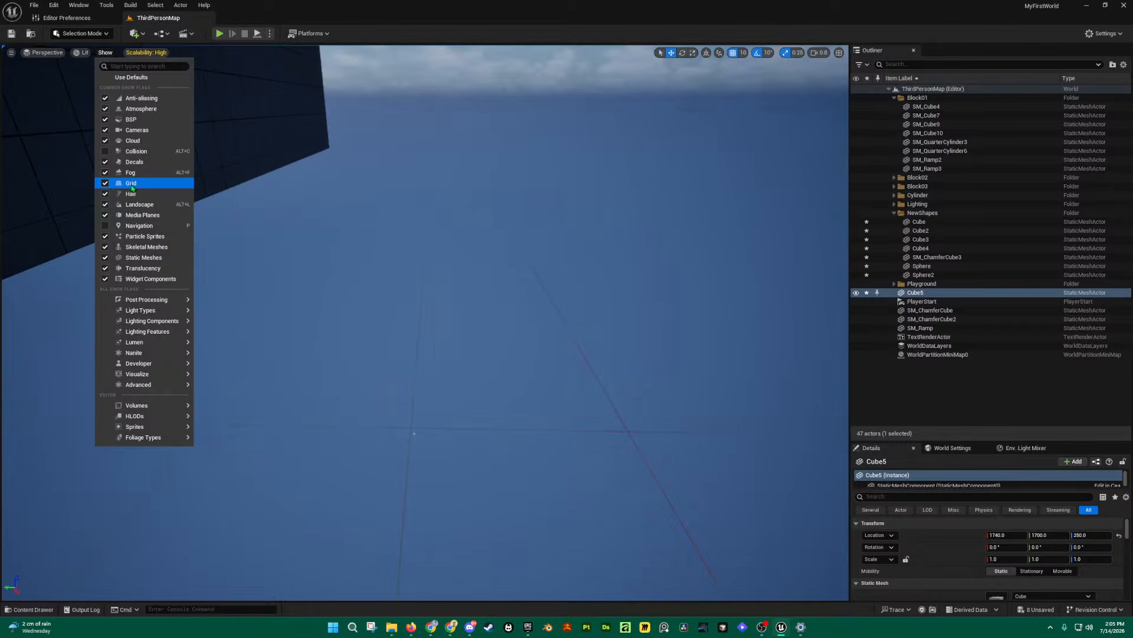
Step: Bring the view back to the row of cubes in the arena and review the show flags again
right_drag(397, 264, 243, 269)
key(e)
key(w)
key(e)
key(a)
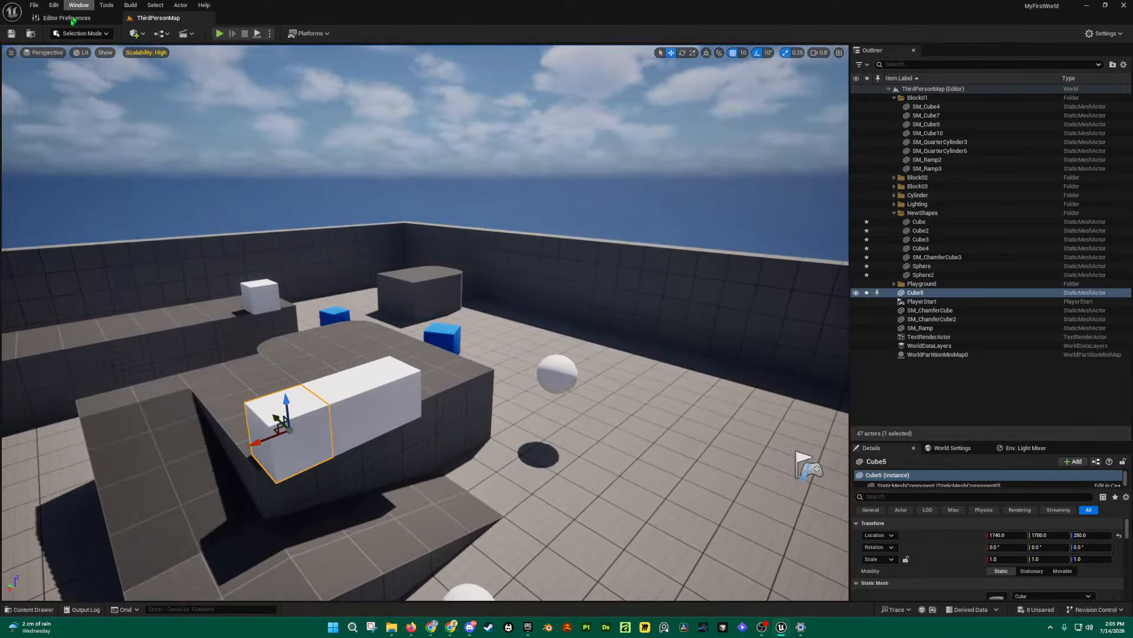
click(82, 54)
click(105, 53)
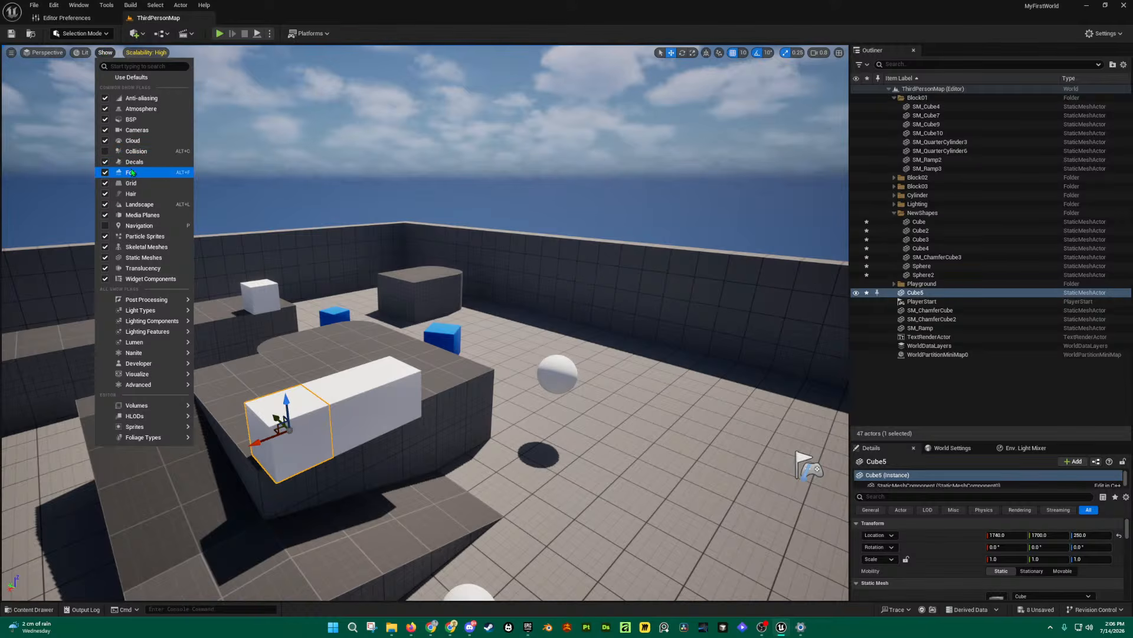
Step: Review the scalability quality groups and compare them with the look of the level
mouse_move(151, 53)
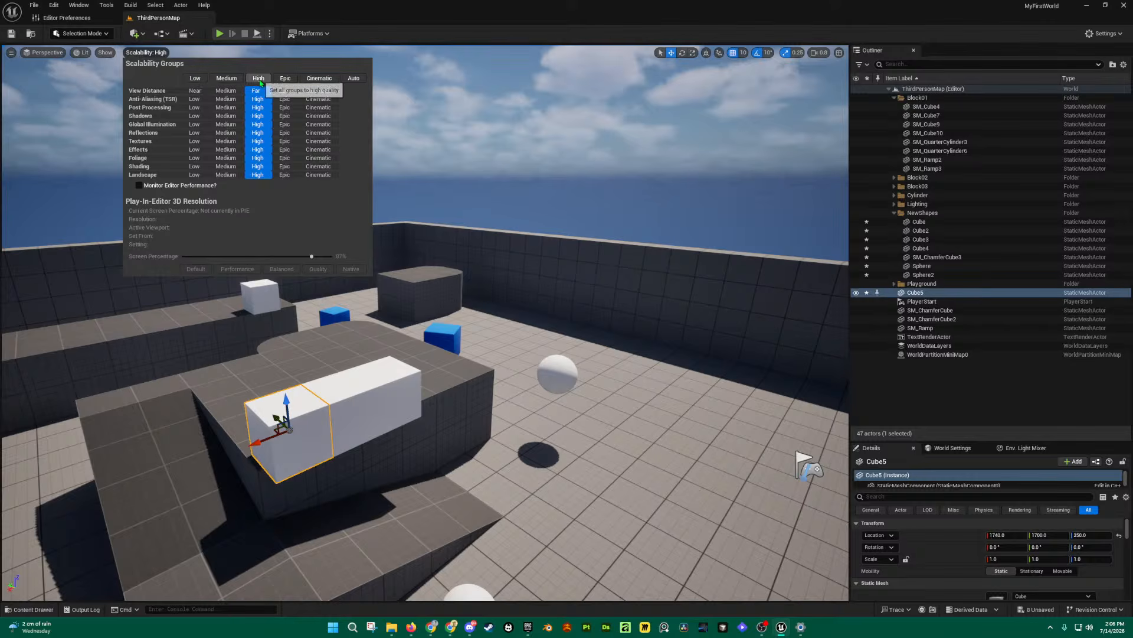
right_drag(449, 266, 490, 269)
mouse_move(513, 306)
right_down()
mouse_move(451, 325)
mouse_move(501, 295)
mouse_move(566, 290)
mouse_move(496, 307)
right_up()
click(146, 52)
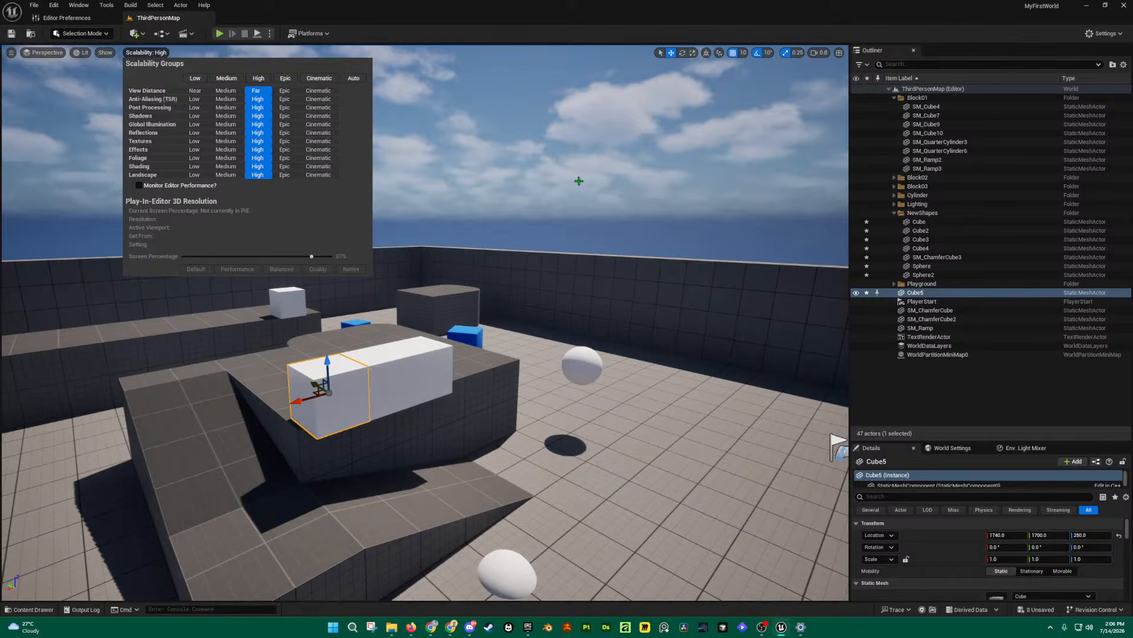
right_drag(539, 247, 533, 256)
key(s)
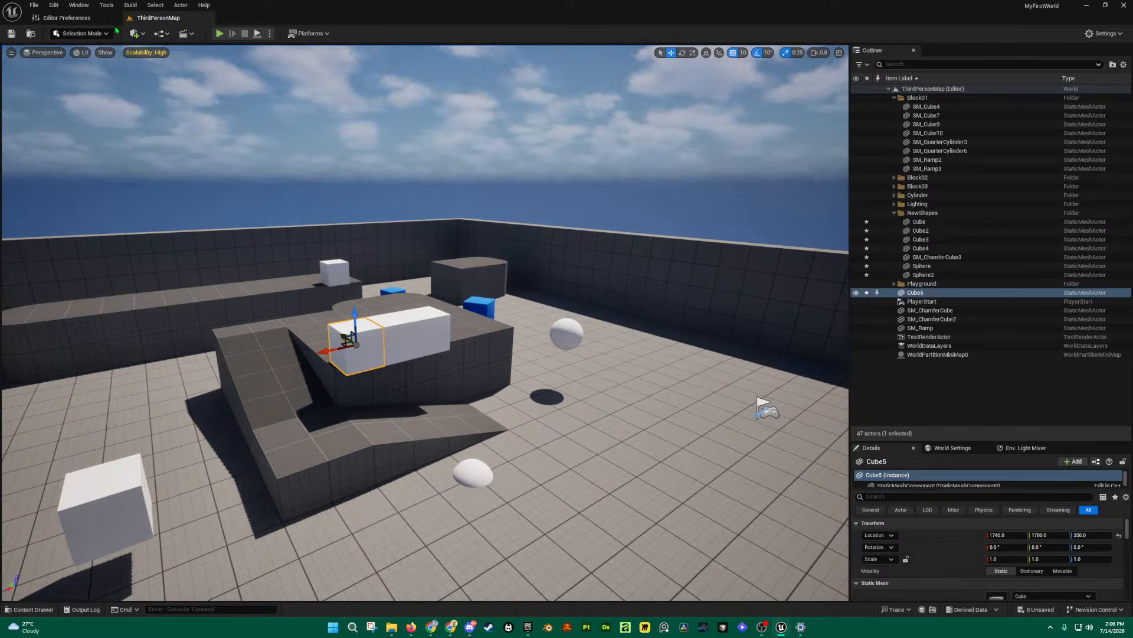
Step: Review which editor windows can be opened, such as Content Browser, Viewports and Layers, without opening any
click(78, 5)
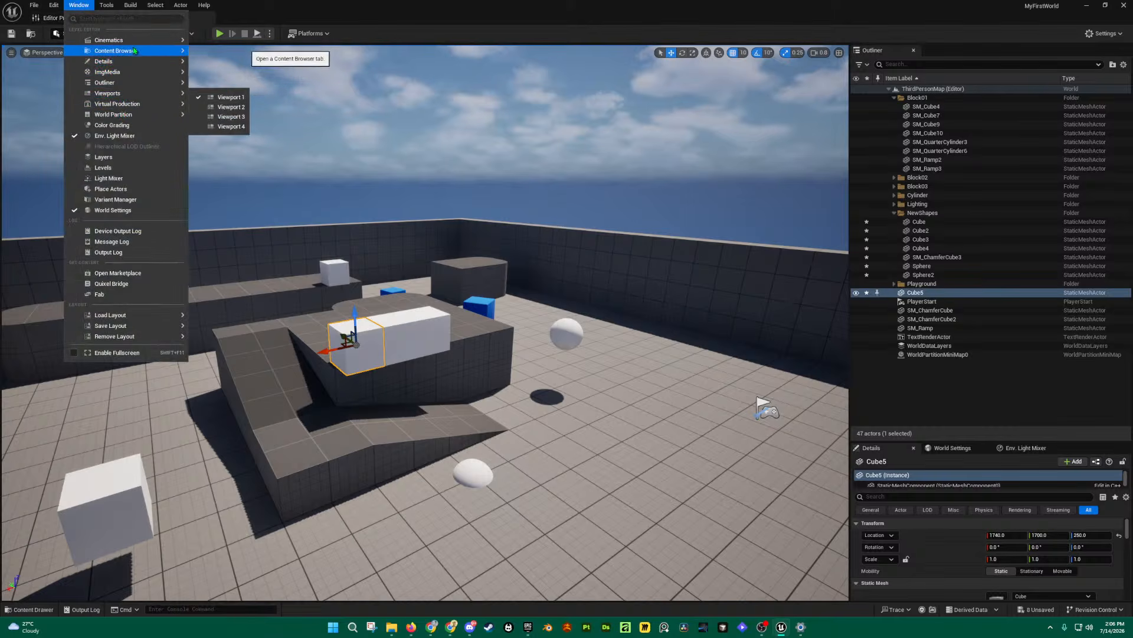
mouse_move(137, 44)
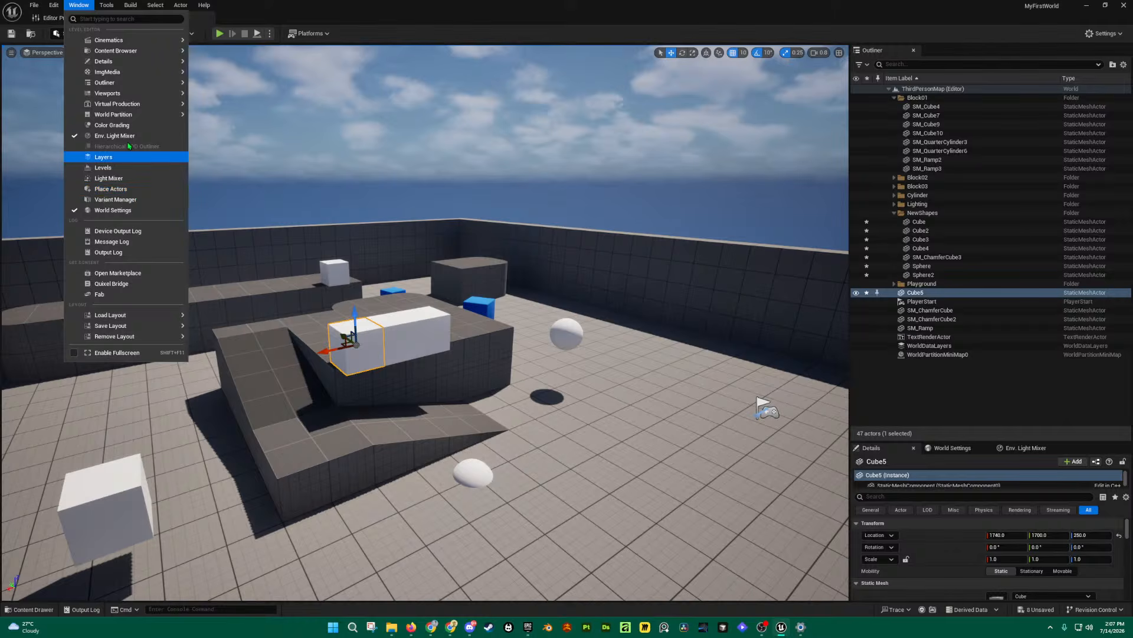
click(379, 13)
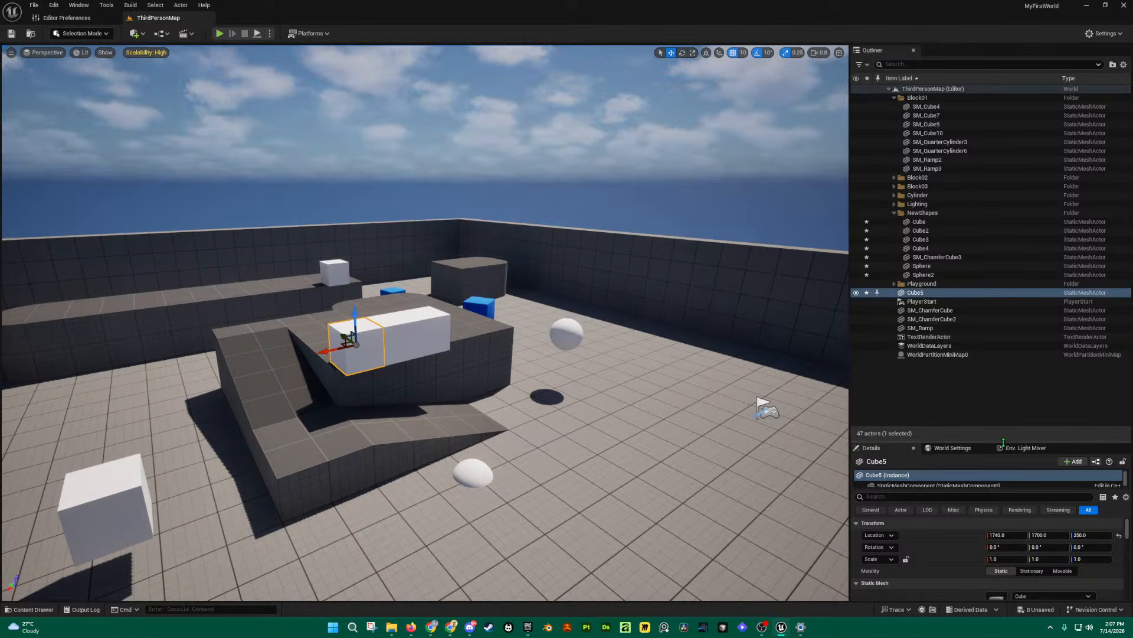
Step: Enlarge the Details panel and bring the row of cubes on the platform closer in view
drag(1005, 440, 1005, 380)
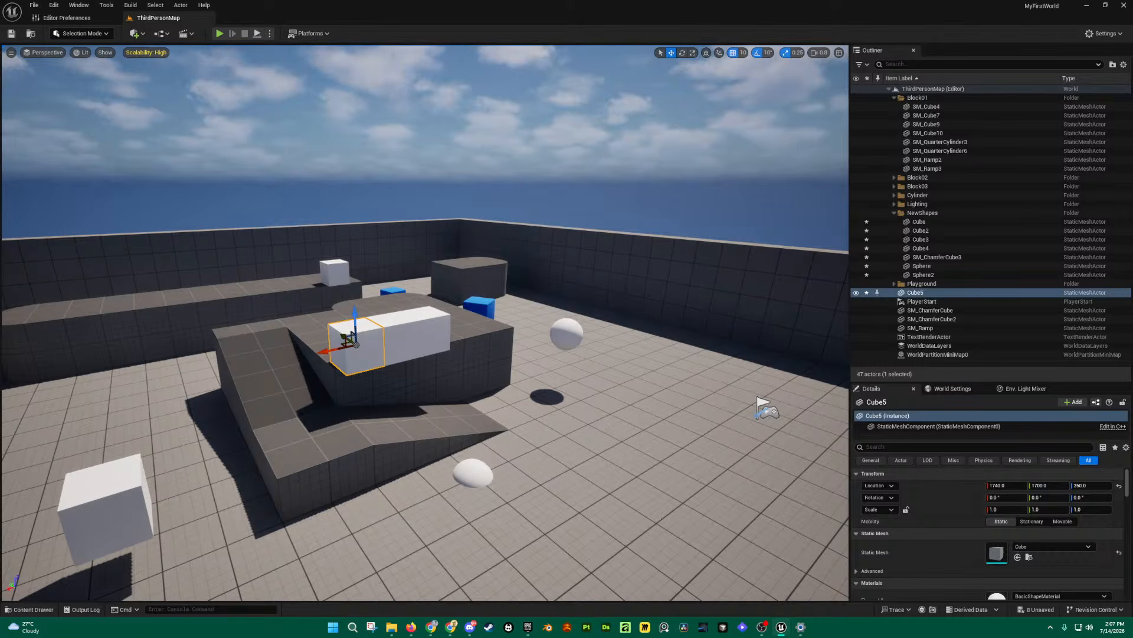
right_drag(654, 194, 666, 253)
key(w)
key(w)
key(w)
key(a)
key(e)
Step: Select cubes of the row individually, try moving the end cube Cube5, and undo the move
click(520, 366)
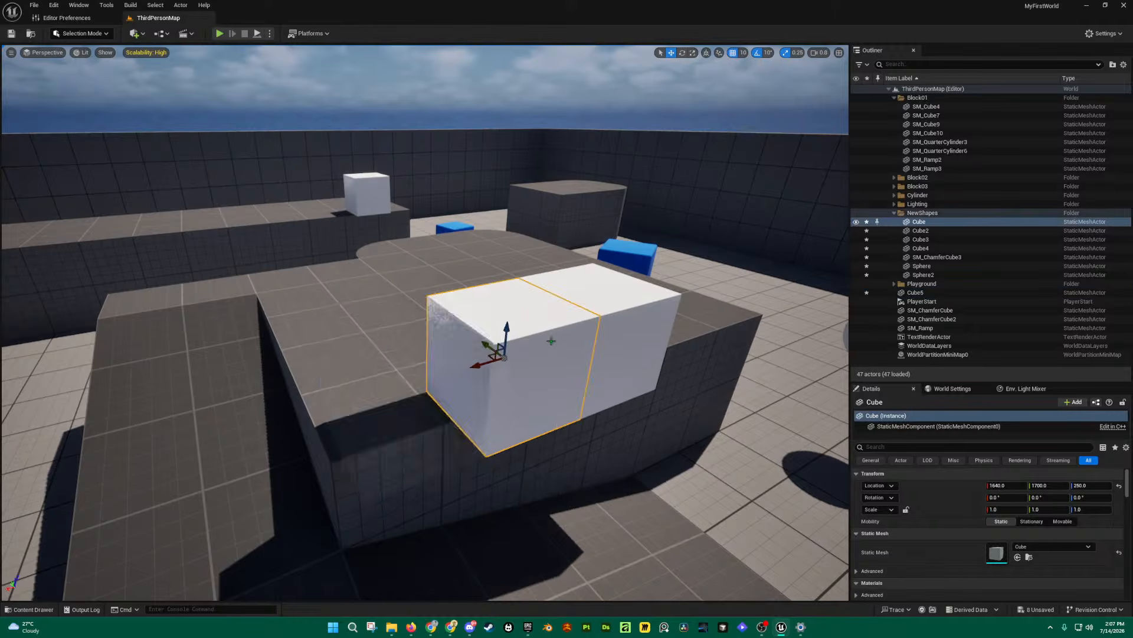
click(608, 337)
click(507, 353)
mouse_move(385, 390)
mouse_down()
mouse_move(212, 418)
mouse_move(387, 390)
mouse_up()
key(ctrl+z)
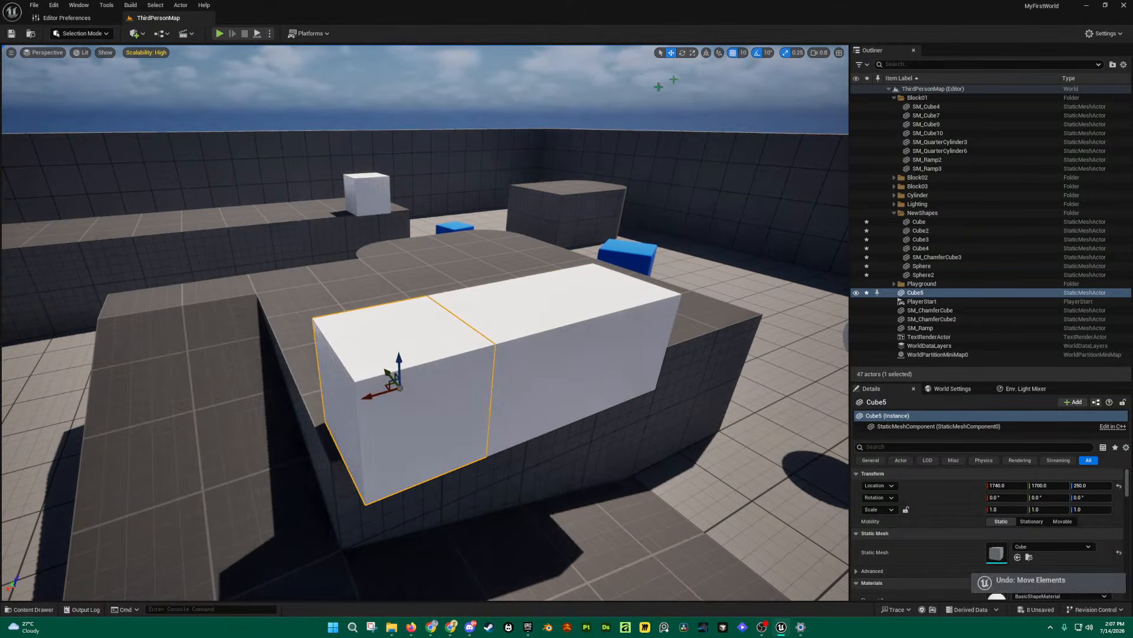
Step: Switch Cube5 between the rotate, scale and move gizmos and try moving it along the X axis
click(683, 55)
right_drag(450, 409, 480, 452)
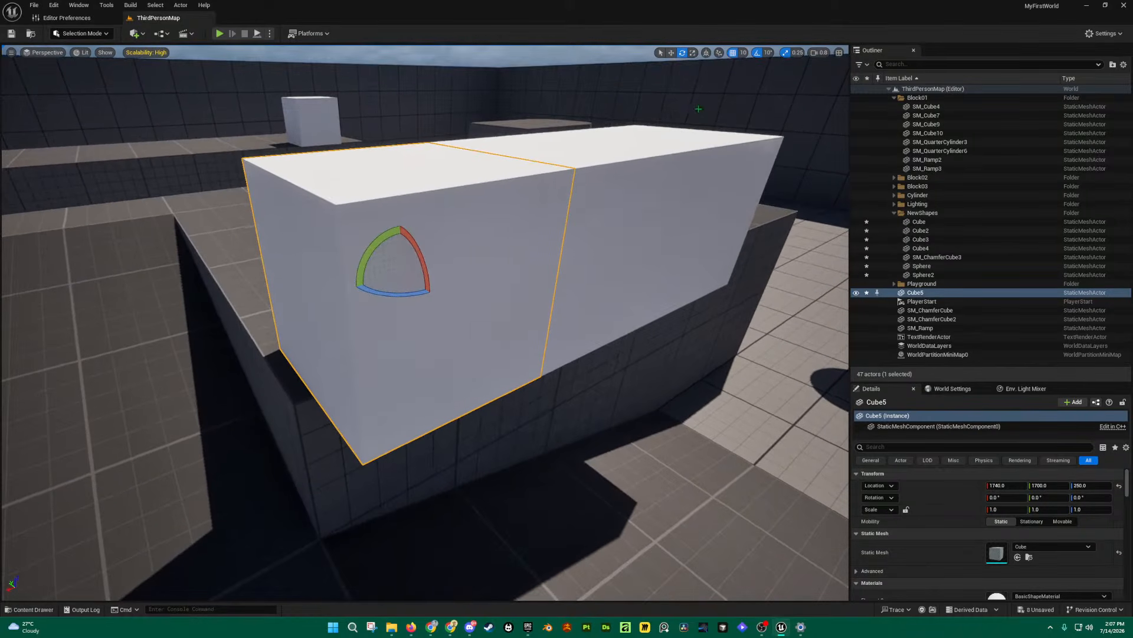
key(w)
click(683, 54)
click(693, 53)
click(671, 53)
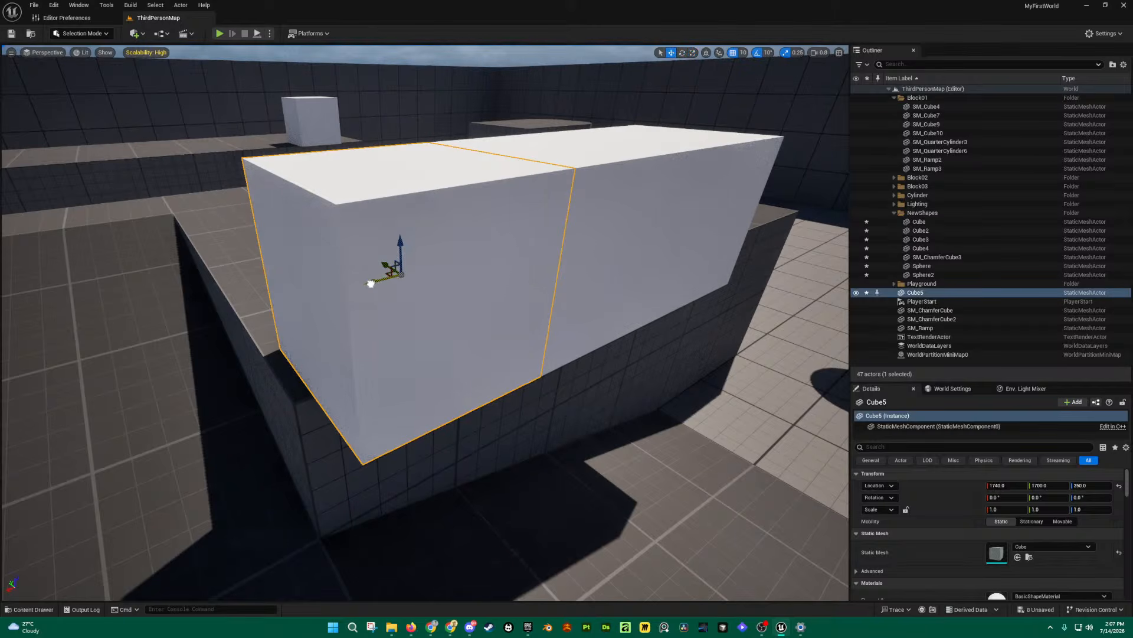
mouse_move(371, 283)
mouse_down()
mouse_move(106, 372)
mouse_move(381, 300)
mouse_up()
Step: Try rotating Cube5 about the Z axis, undo it, and try rotating about the X axis
click(682, 54)
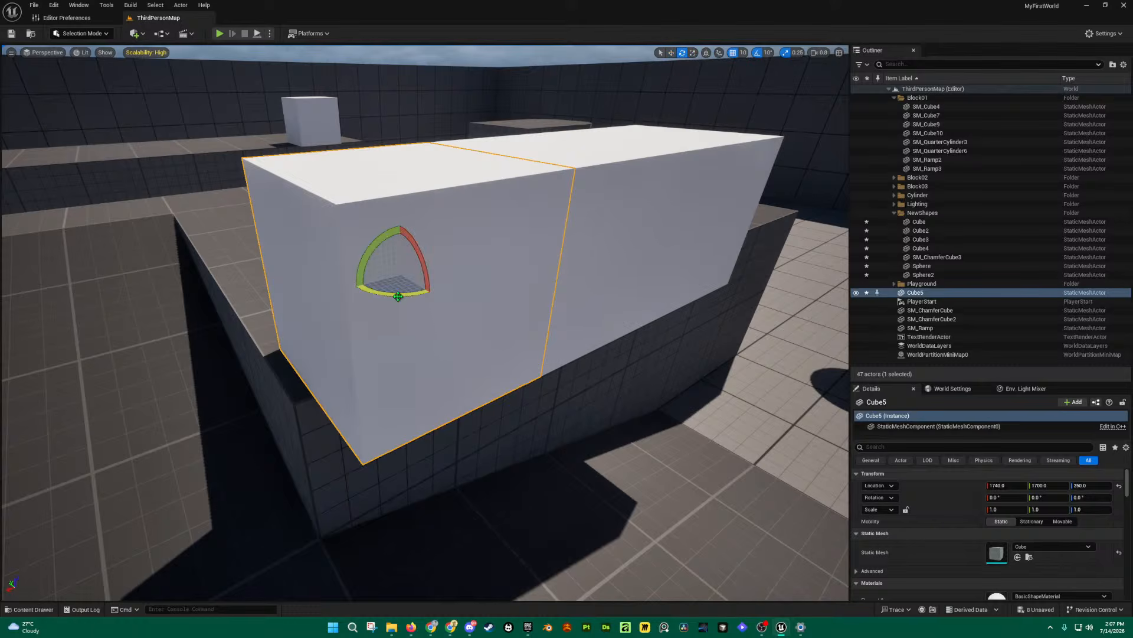
drag(393, 294, 354, 287)
key(ctrl+z)
mouse_move(426, 242)
mouse_down()
mouse_move(412, 229)
mouse_move(427, 305)
mouse_move(413, 236)
mouse_up()
Step: Move Cube5 along the Y axis to 1600, out of line with the row of cubes
click(693, 53)
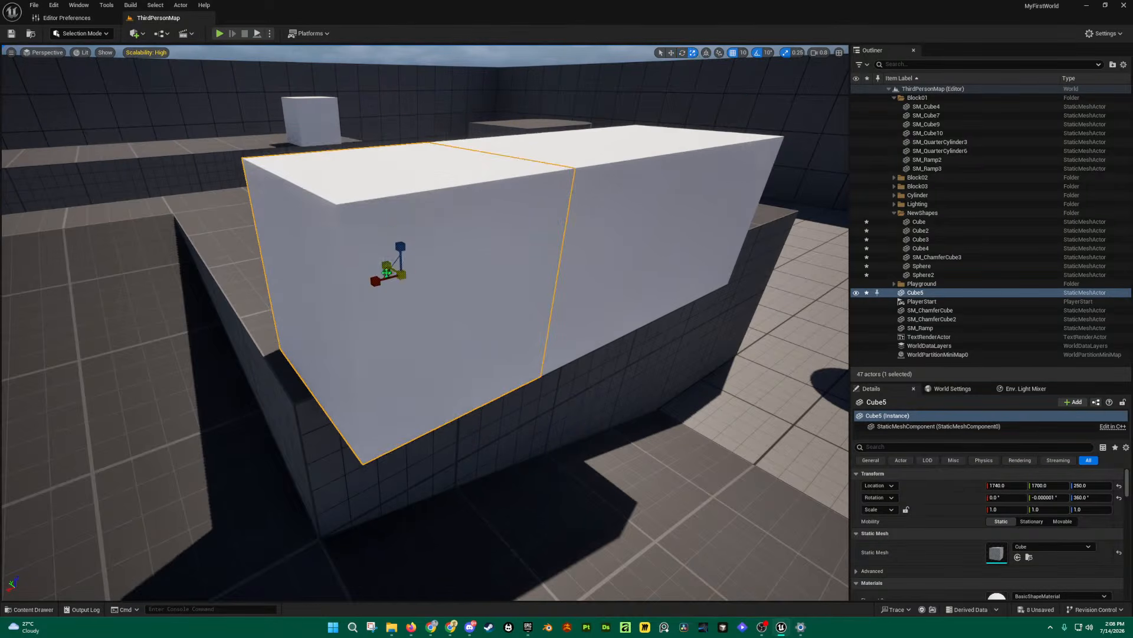
right_drag(443, 289, 447, 288)
key(s)
key(w)
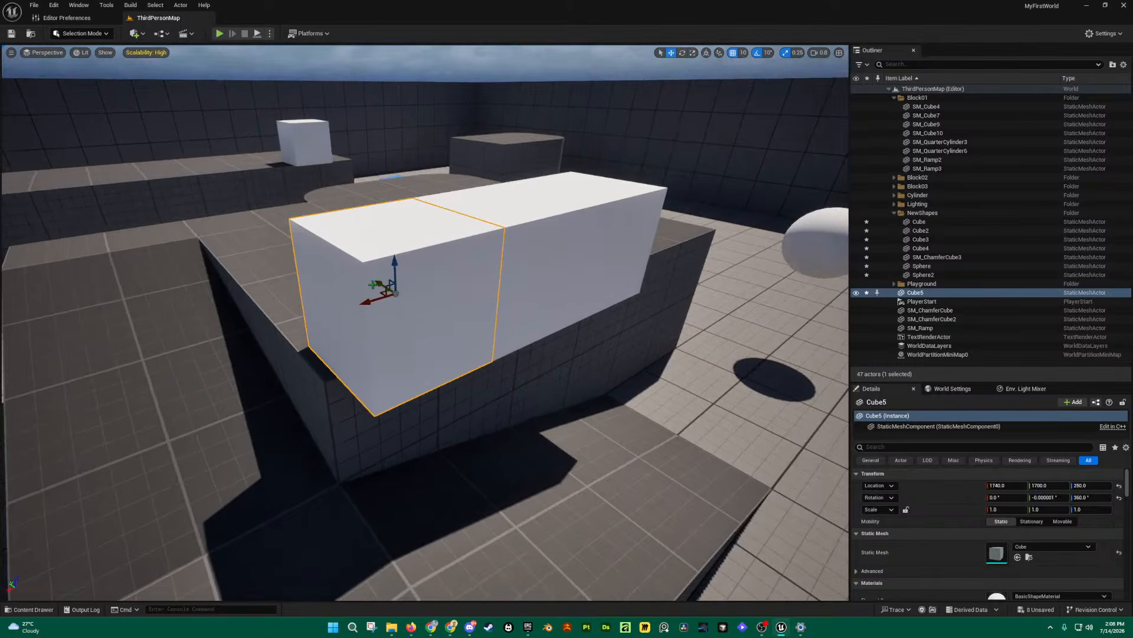
drag(374, 281, 470, 345)
Step: Scale Cube5 to 3.0 along both the X and Y axes
key(d)
right_drag(469, 345, 460, 303)
key(a)
key(q)
key(w)
key(r)
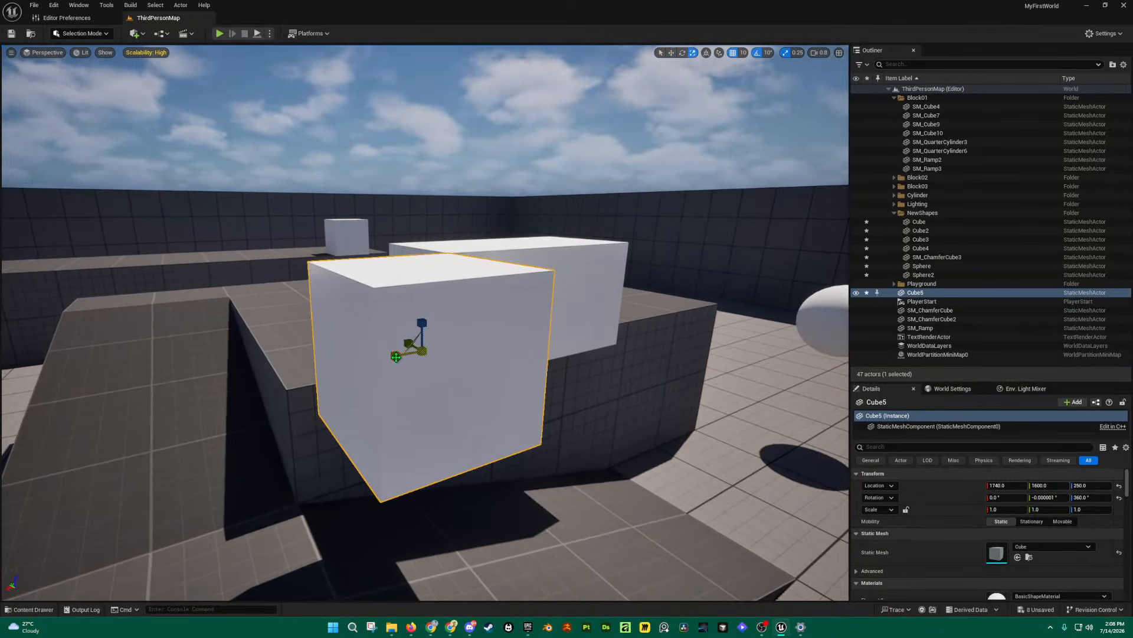
drag(396, 357, 345, 391)
mouse_move(407, 316)
right_down()
mouse_move(426, 322)
mouse_move(407, 316)
right_up()
key(a)
drag(408, 316, 365, 323)
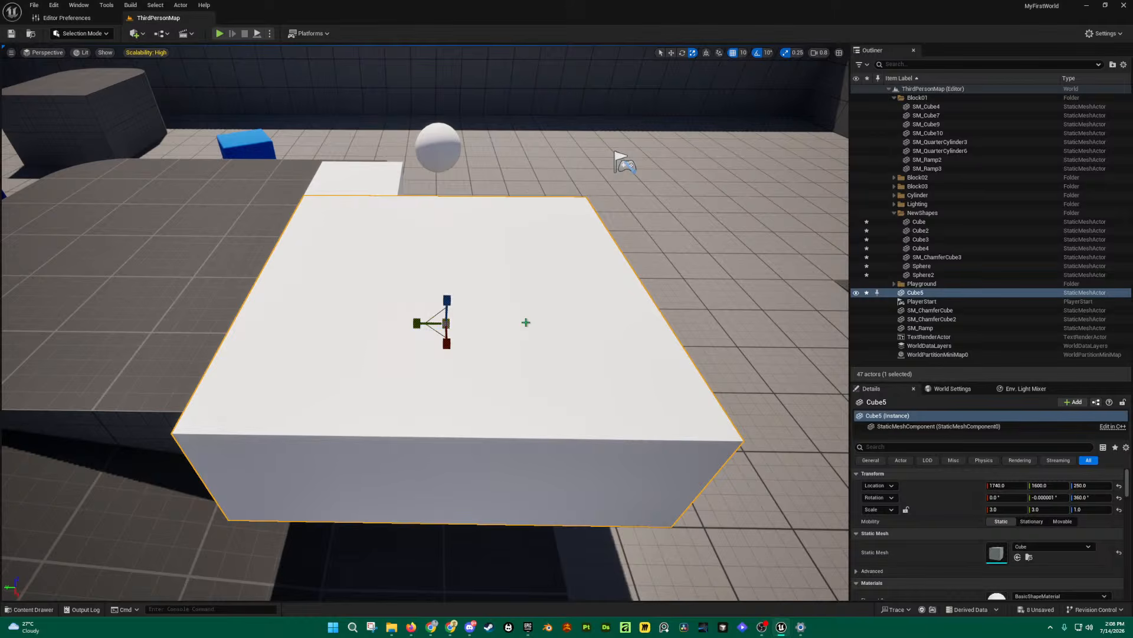
Step: Scale Cube5 to 2.25 along the Z axis and view the enlarged block from farther away
key(d)
right_drag(526, 322, 413, 259)
drag(384, 251, 384, 218)
key(d)
right_drag(385, 218, 407, 177)
key(a)
key(e)
right_drag(466, 313, 532, 324)
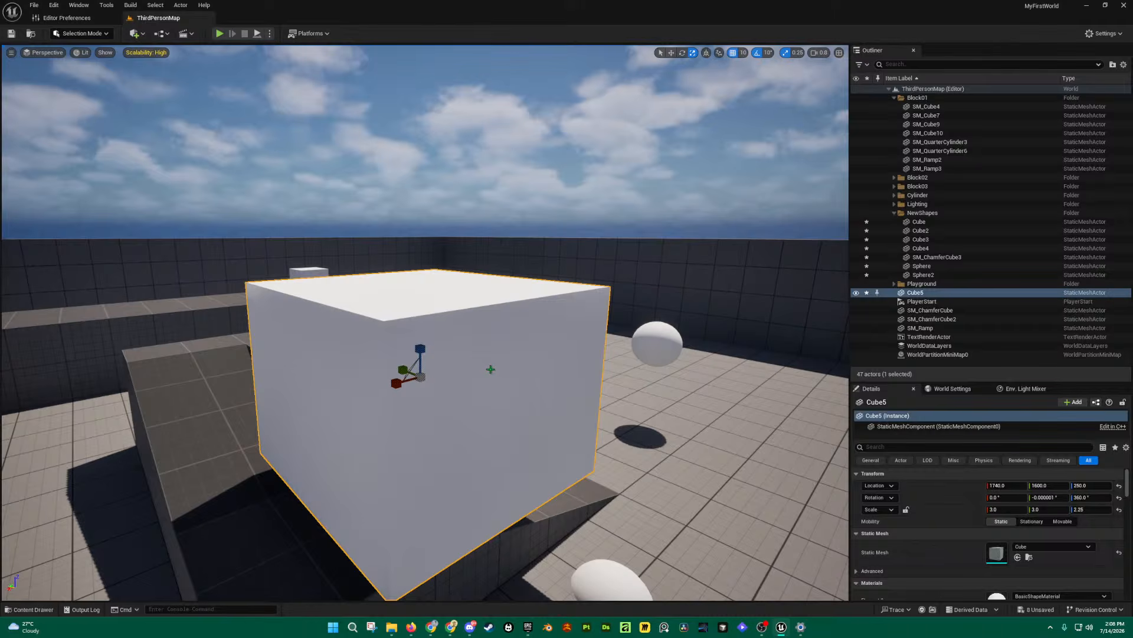
Step: Undo the last three scale changes of Cube5
key(ctrl+z)
key(ctrl+z)
key(ctrl+z)
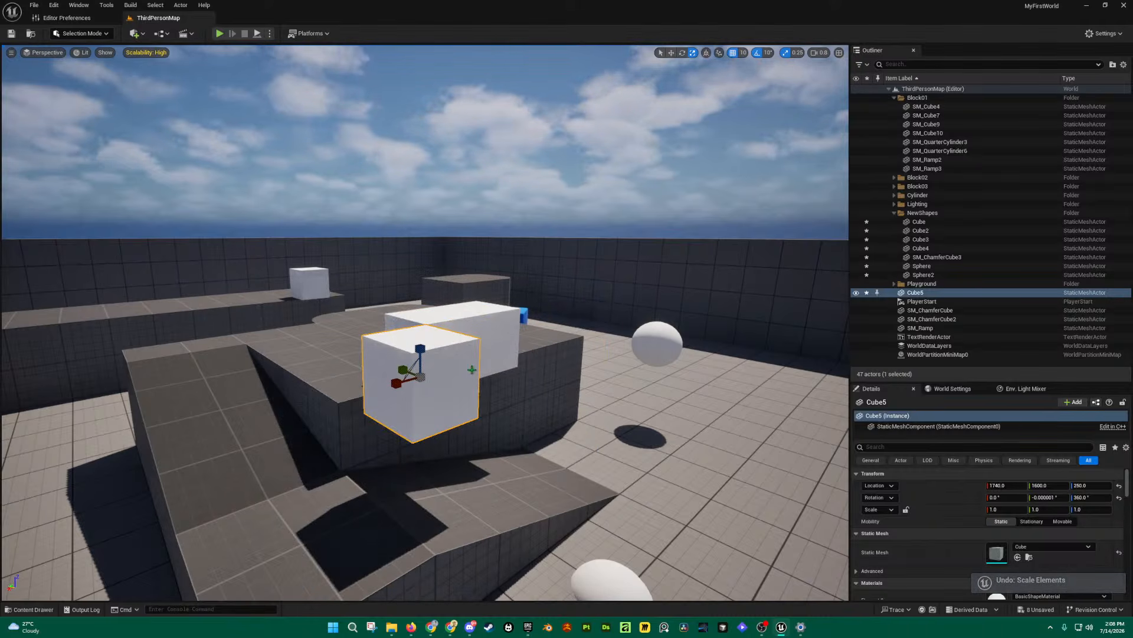
Step: Scale Cube5 along the Z axis only, to 1.75
scroll(500, 388, up, 3)
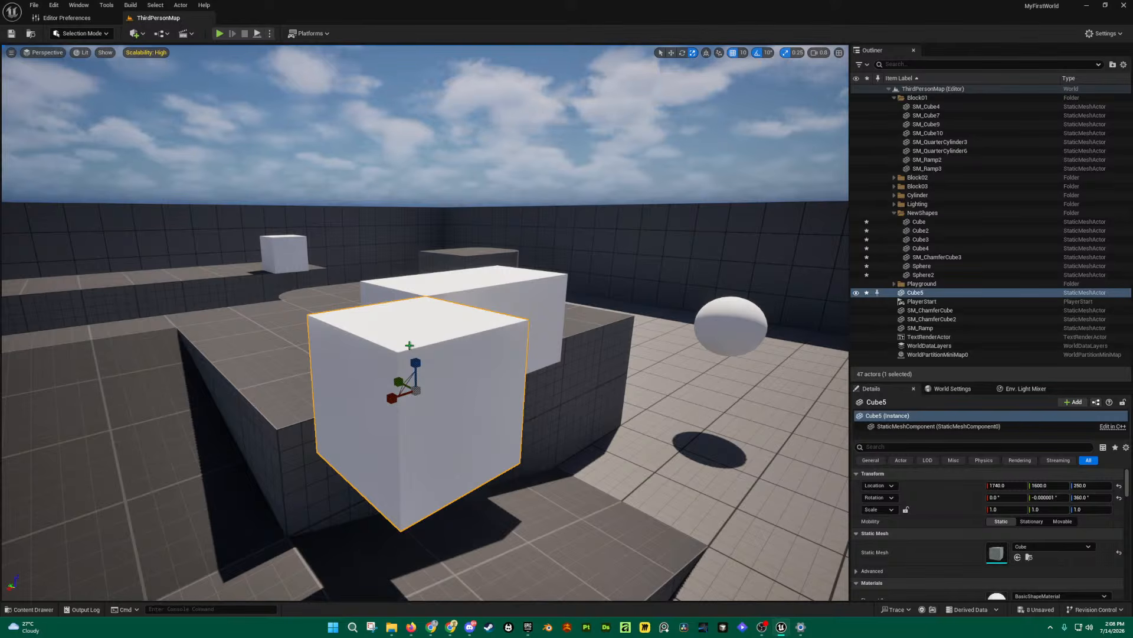
mouse_move(415, 363)
mouse_down()
mouse_move(415, 329)
mouse_move(415, 342)
mouse_up()
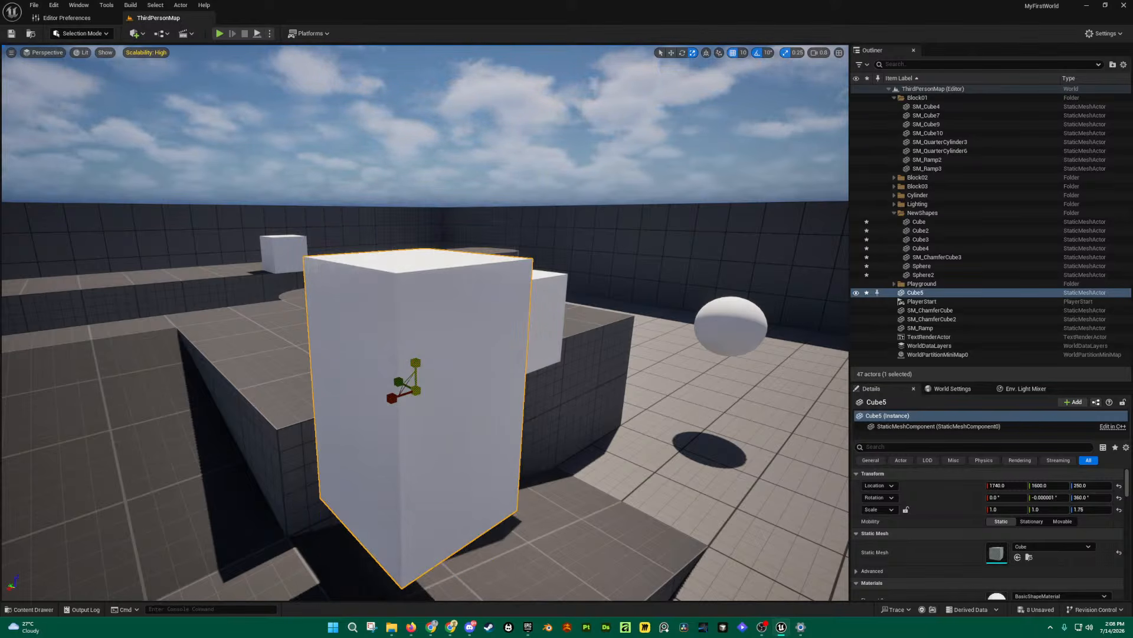
right_drag(415, 343, 427, 349)
right_drag(462, 390, 460, 349)
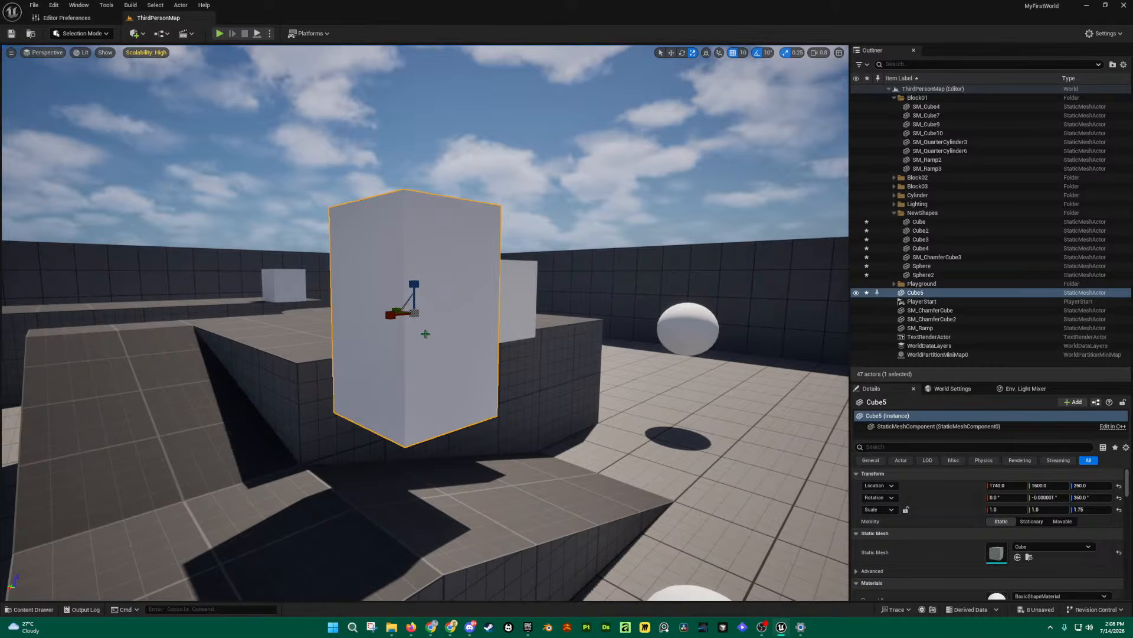
Step: Undo the last scale change of Cube5 and scale the block to 1.75 along the Y axis only
key(ctrl+z)
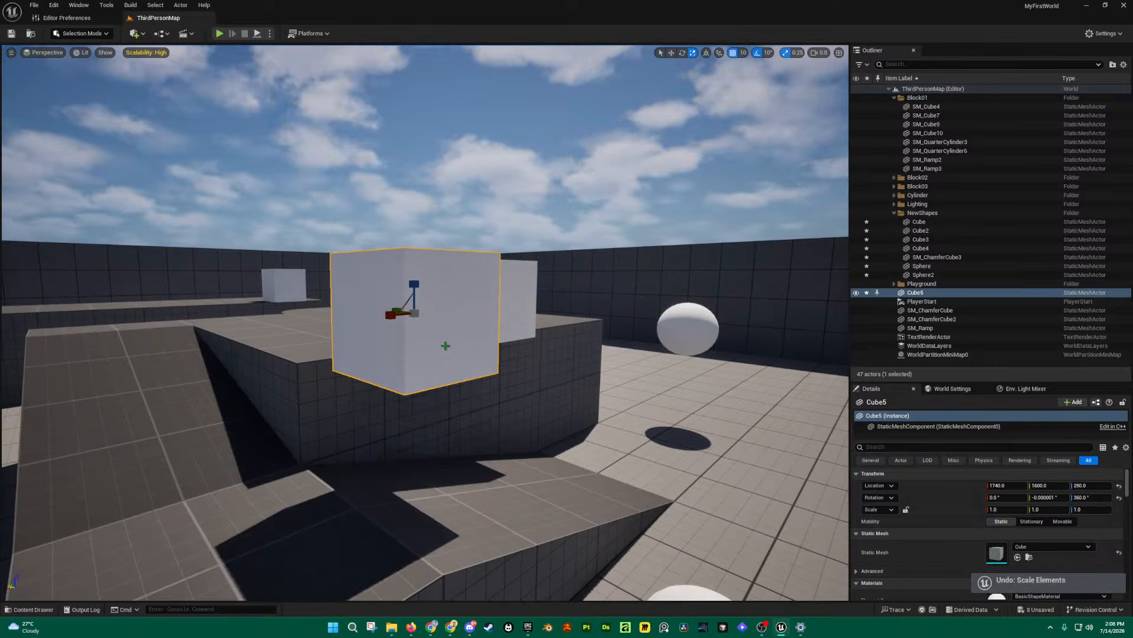
right_drag(407, 334, 421, 325)
key(a)
key(w)
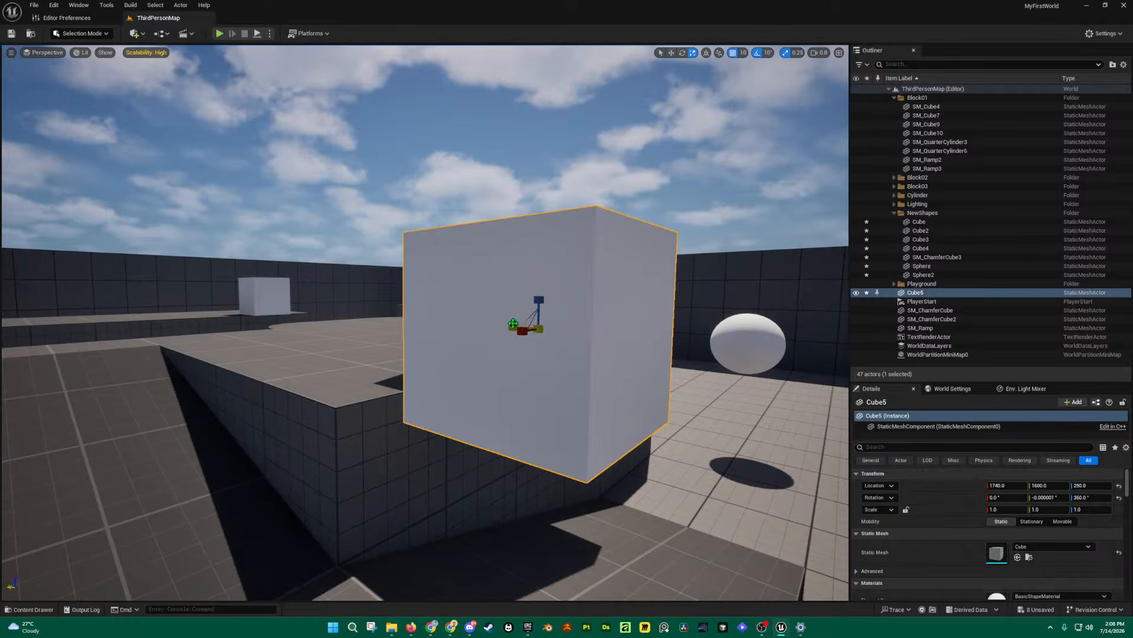
drag(513, 323, 472, 331)
Step: Scale Cube5 to 1.75 along the X axis and view the widened block from its corner
right_drag(648, 365, 514, 326)
key(d)
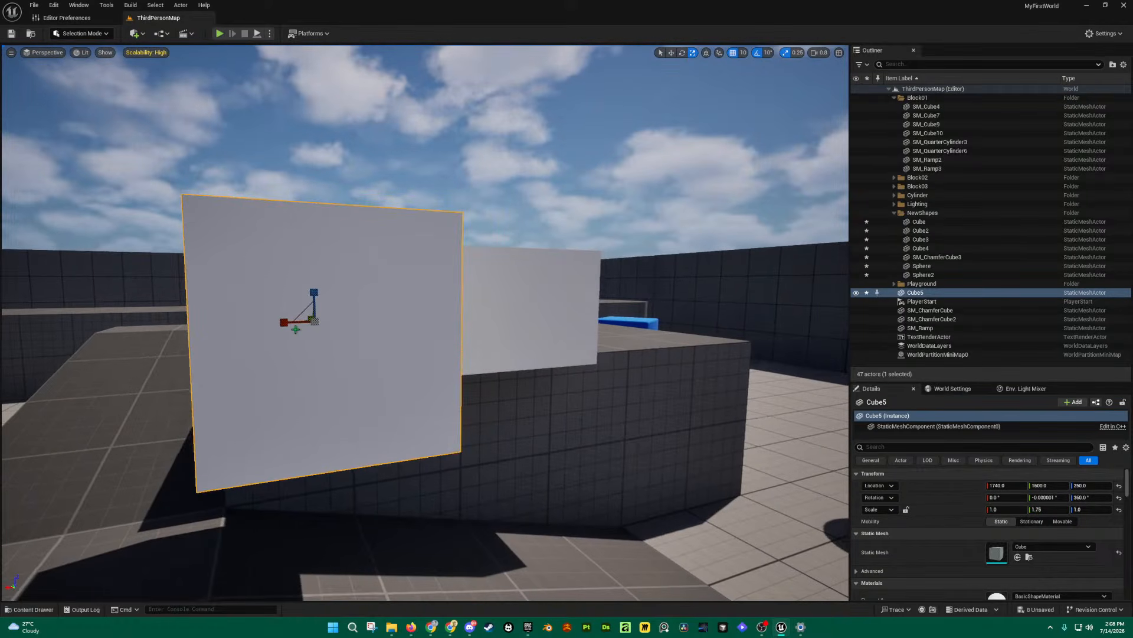
drag(295, 324, 251, 328)
right_drag(283, 325, 310, 337)
key(a)
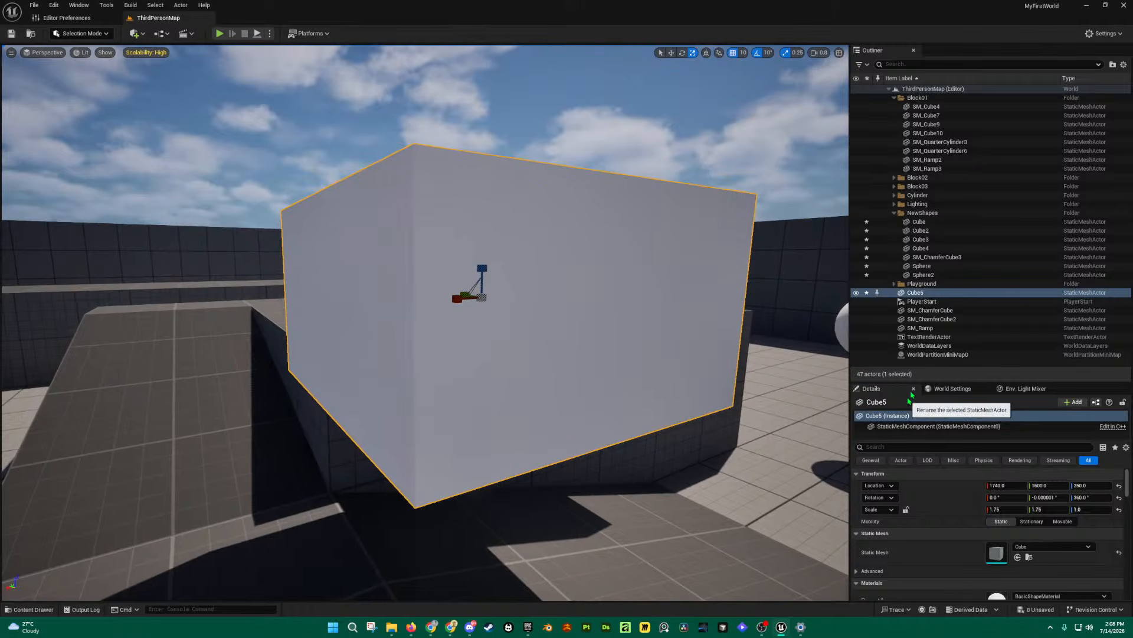
Step: Give the Details area more height and move Cube5 along the X axis to location 1820
drag(919, 383, 930, 318)
key(s)
key(w)
right_drag(612, 323, 510, 303)
key(w)
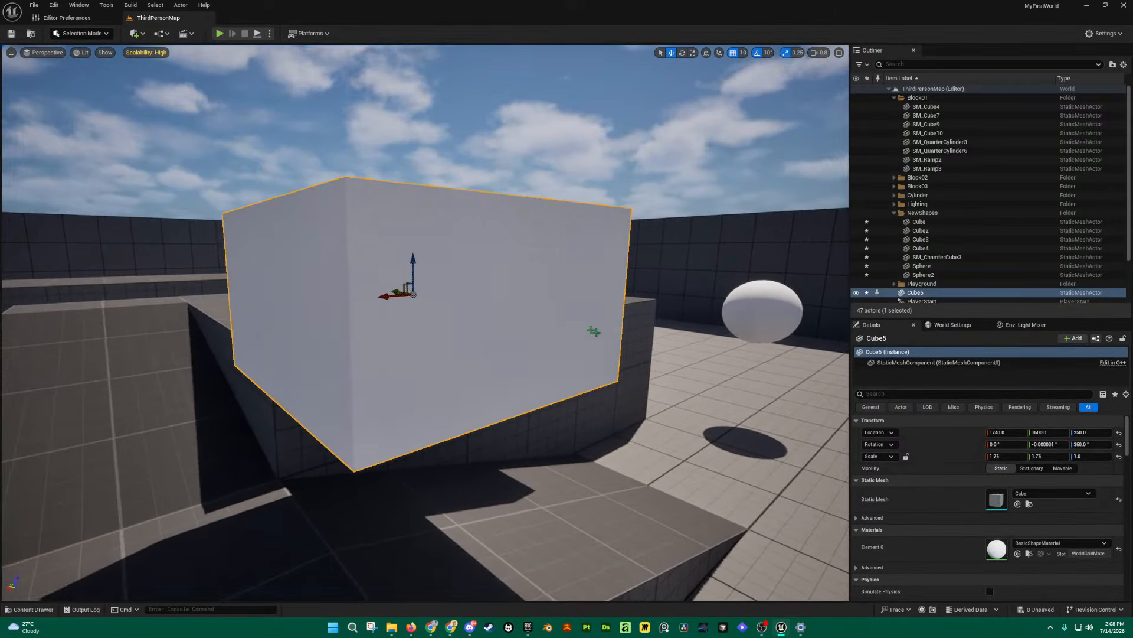
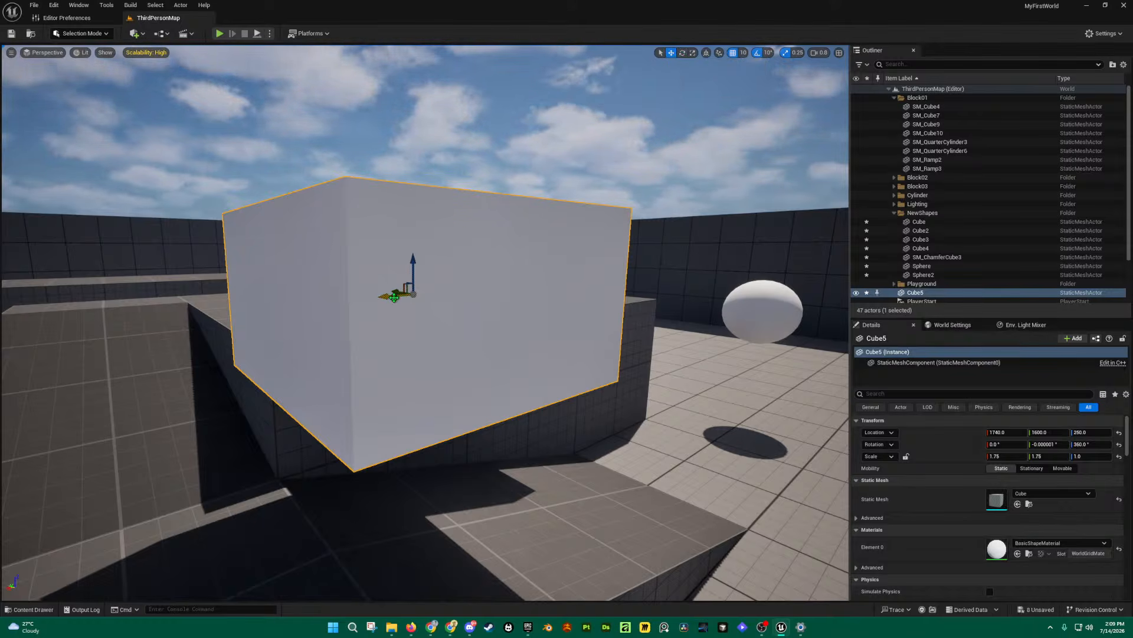
drag(394, 297, 259, 319)
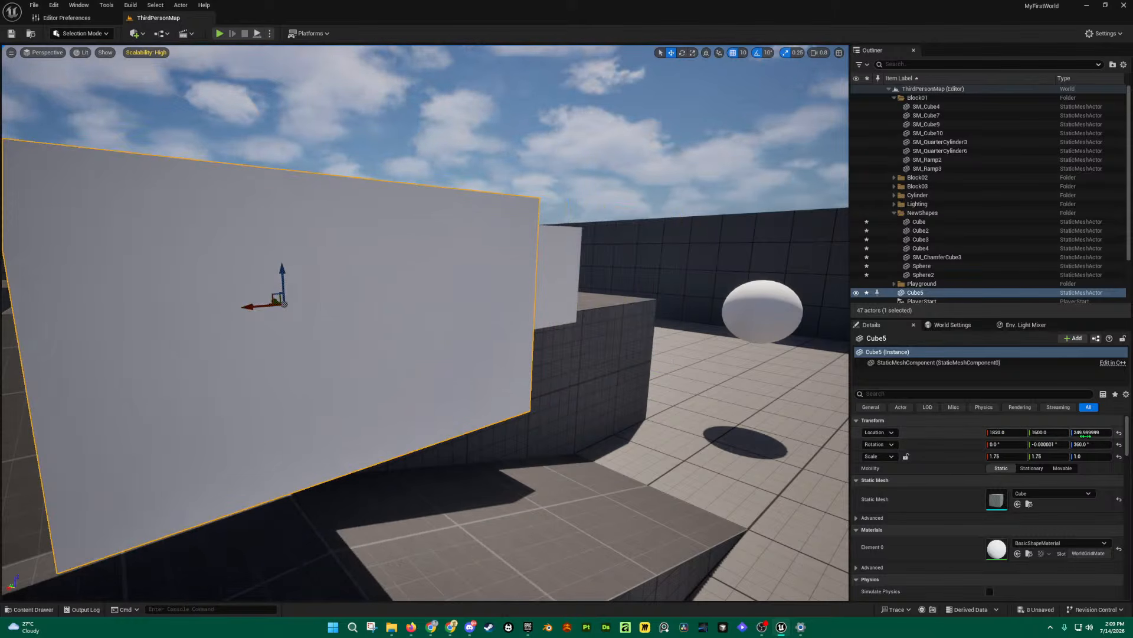
Step: Rotate Cube5 around the Z axis to 300 degrees
key(s)
right_drag(591, 360, 608, 366)
key(e)
key(w)
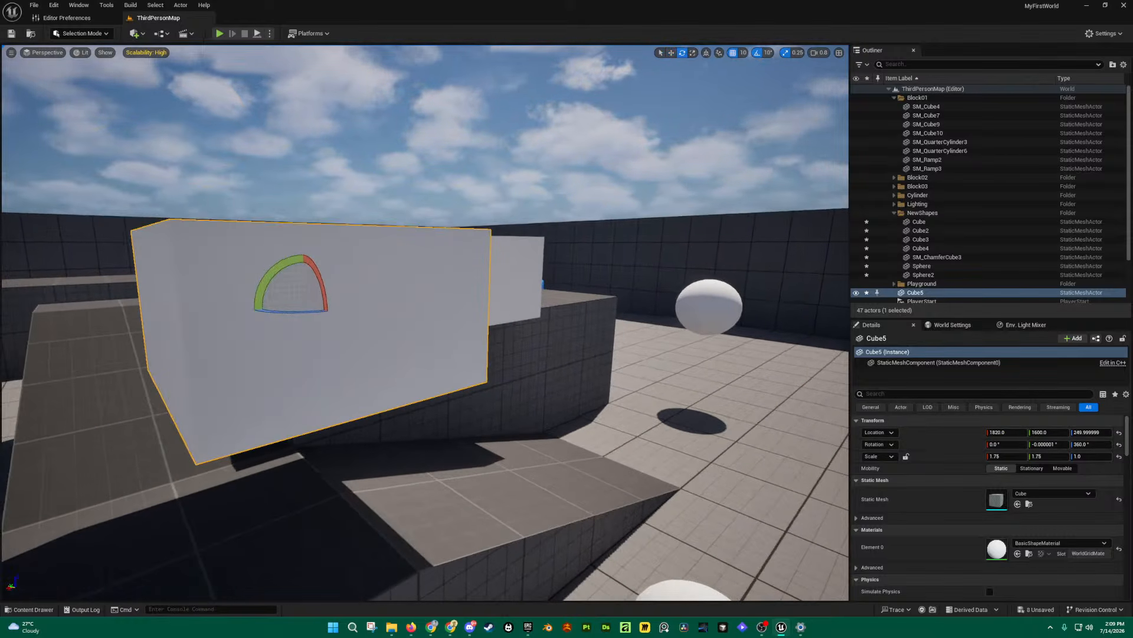
right_drag(486, 222, 485, 236)
key(a)
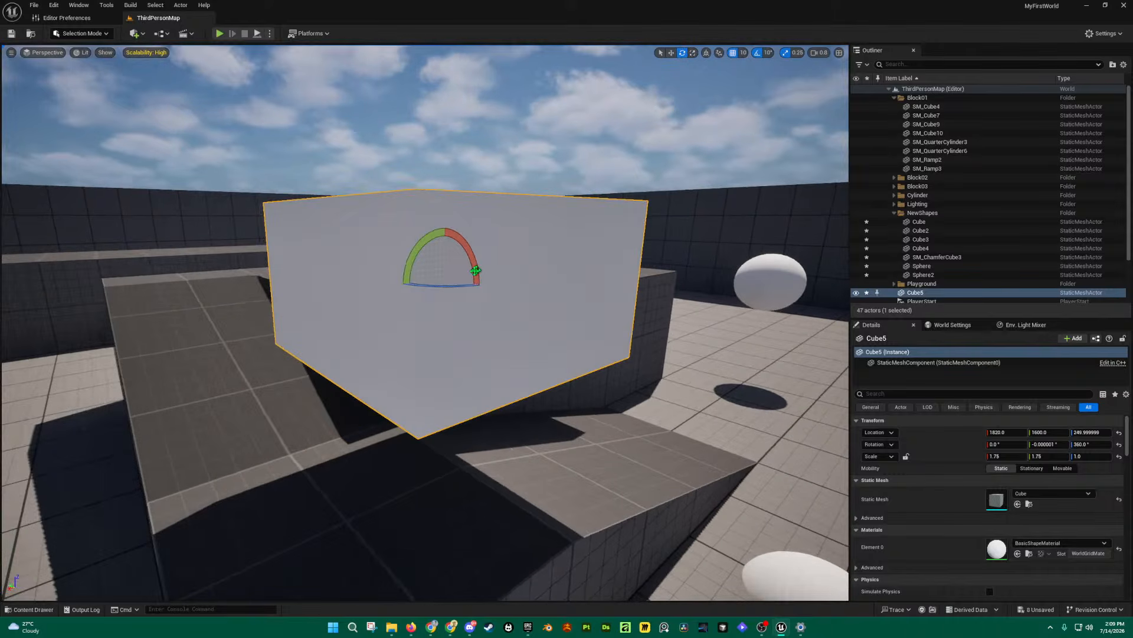
drag(451, 288, 517, 285)
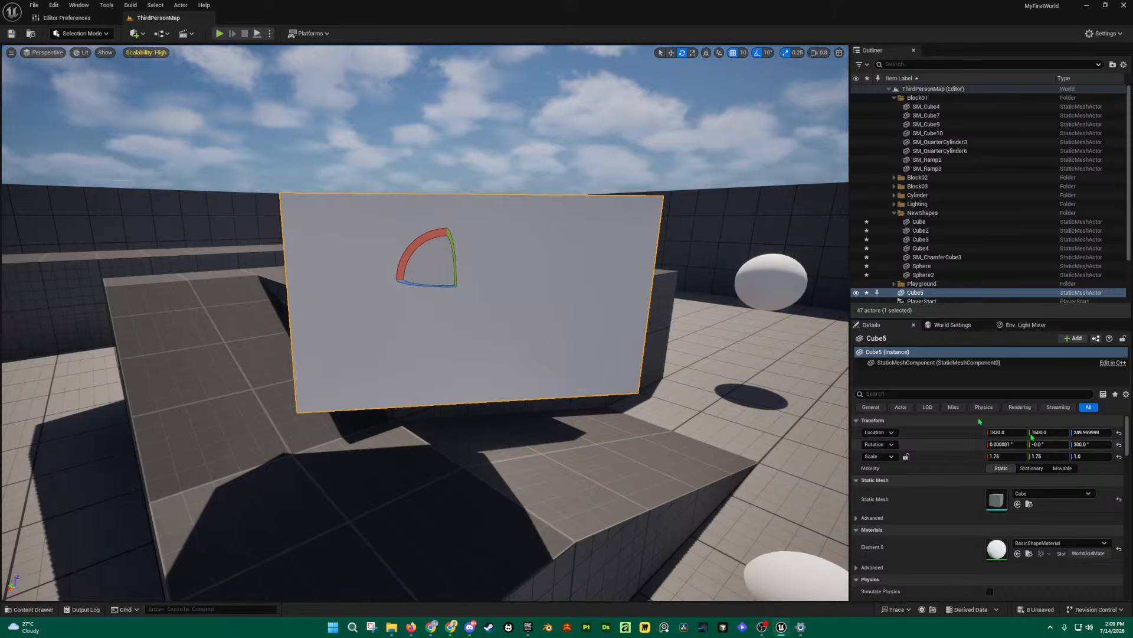
Step: Scale Cube5 to 3.75 along the Y axis and view the long block from above
key(r)
drag(418, 279, 354, 279)
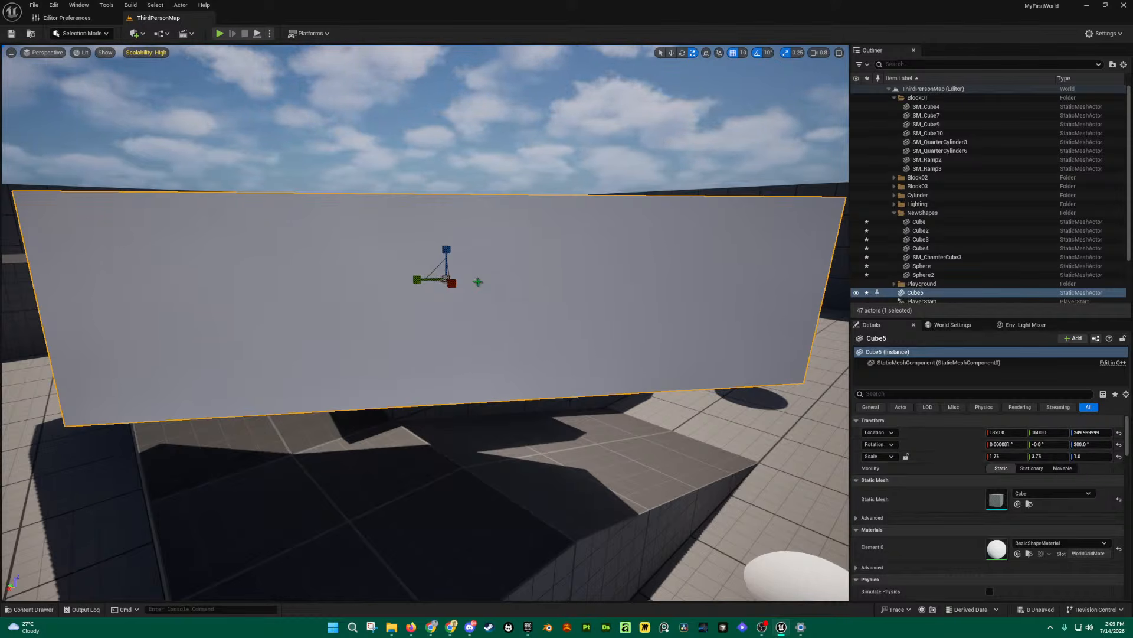
key(s)
right_drag(473, 267, 479, 298)
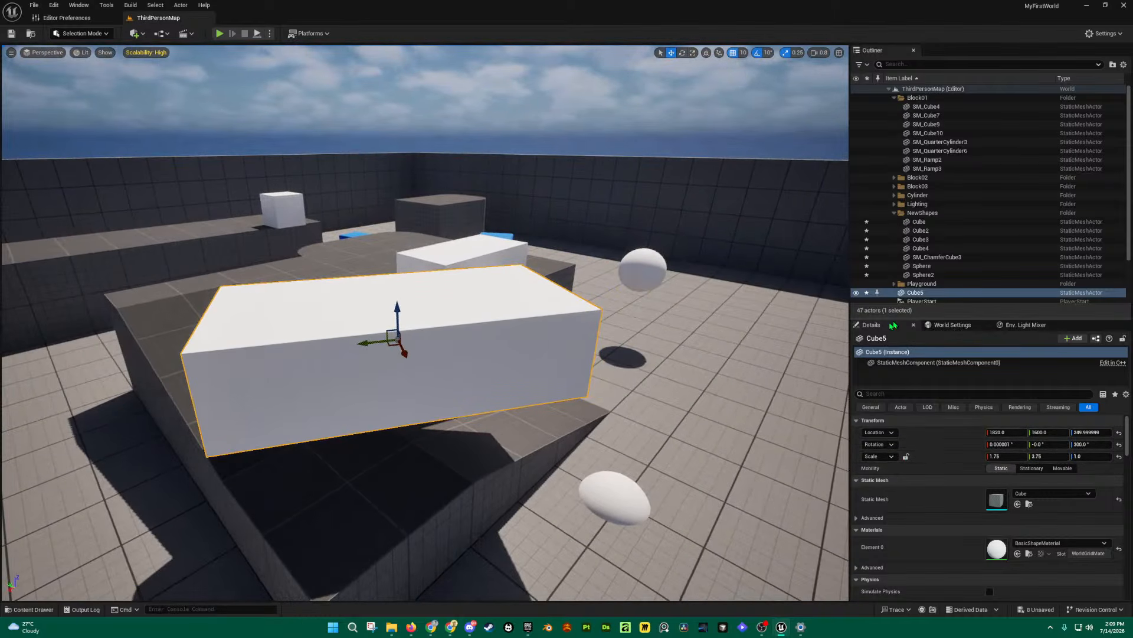
Step: Select Cube2 in the level and examine its location, rotation and scale values
key(w)
right_drag(529, 258, 377, 233)
key(d)
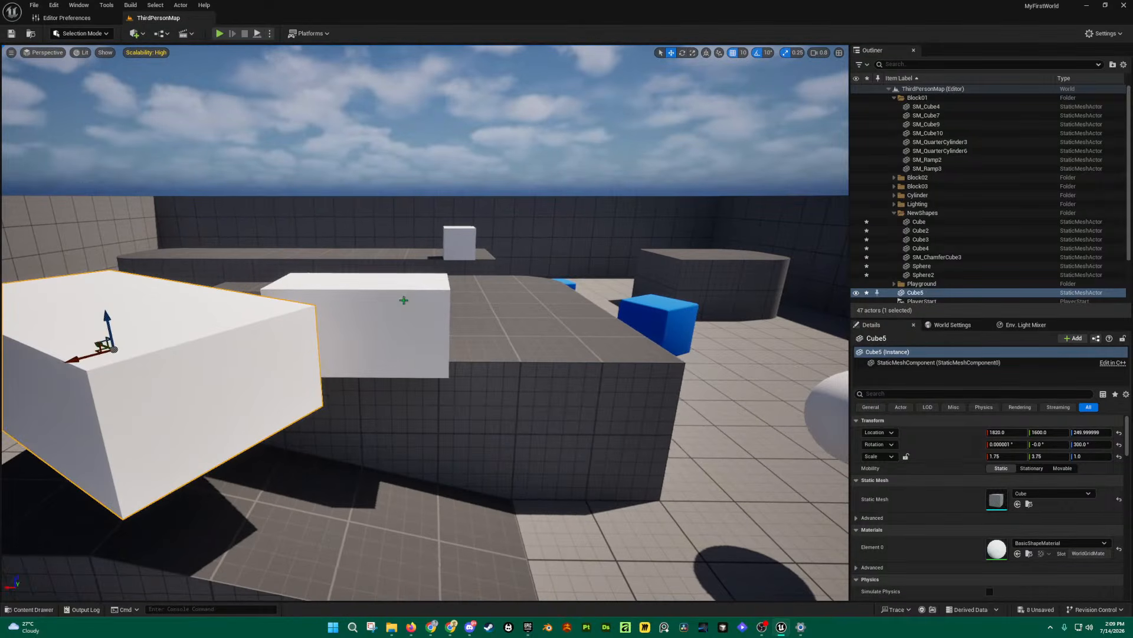
click(403, 300)
key(w)
right_drag(621, 344, 576, 330)
right_drag(445, 313, 445, 313)
key(w)
key(d)
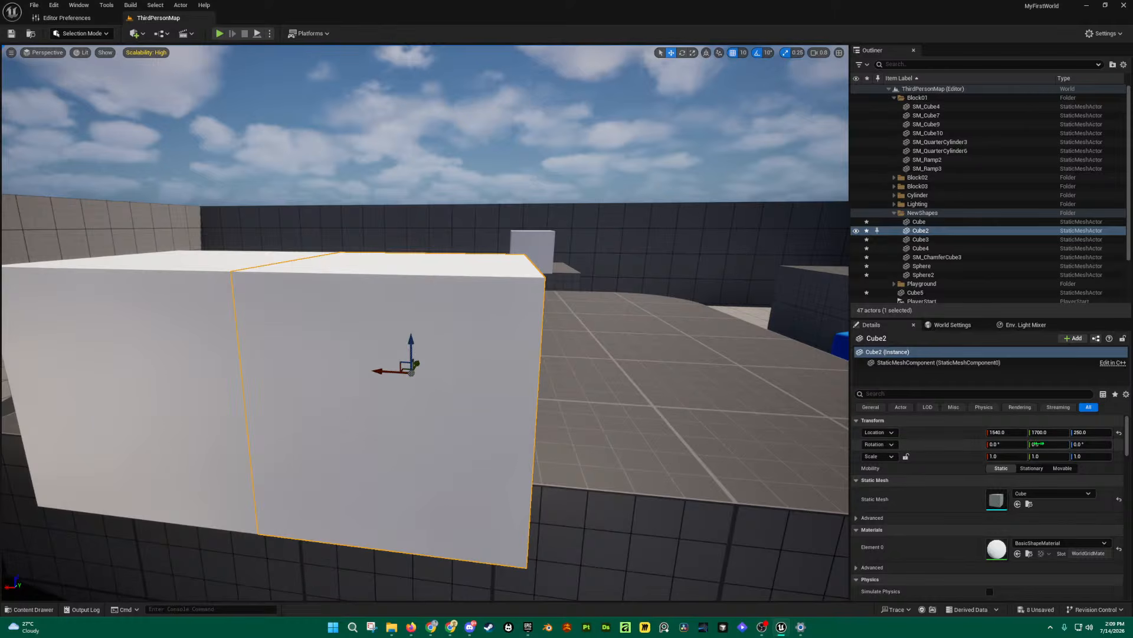
Step: Select the adjoining Cube and the separate Cube3 on the far ledge to compare their transform values
right_drag(324, 349, 325, 354)
key(e)
key(a)
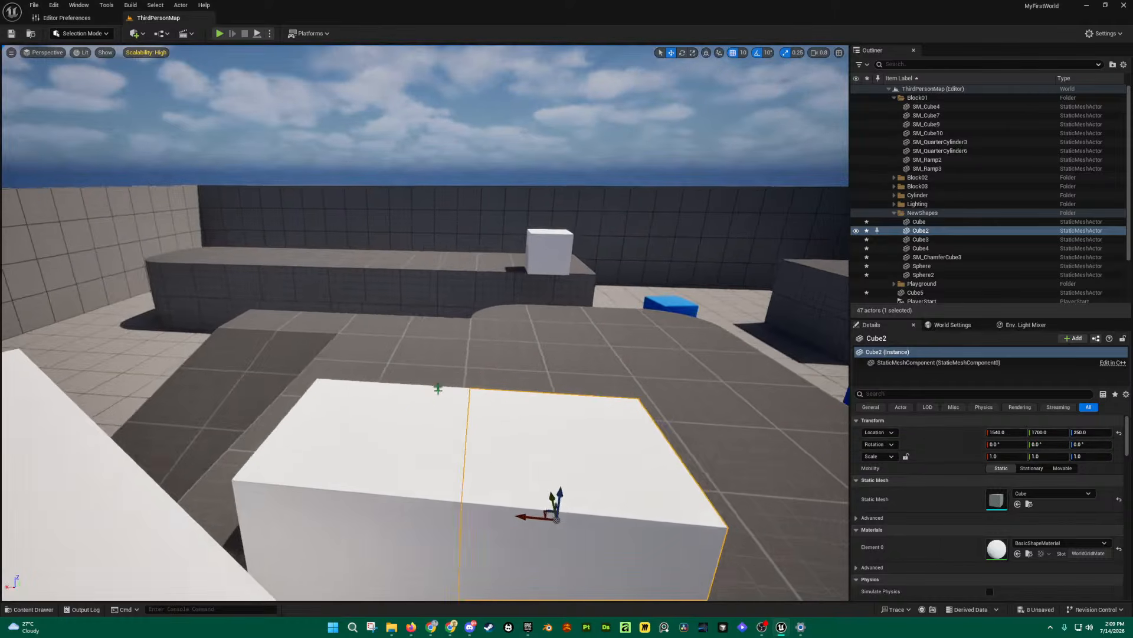
click(430, 427)
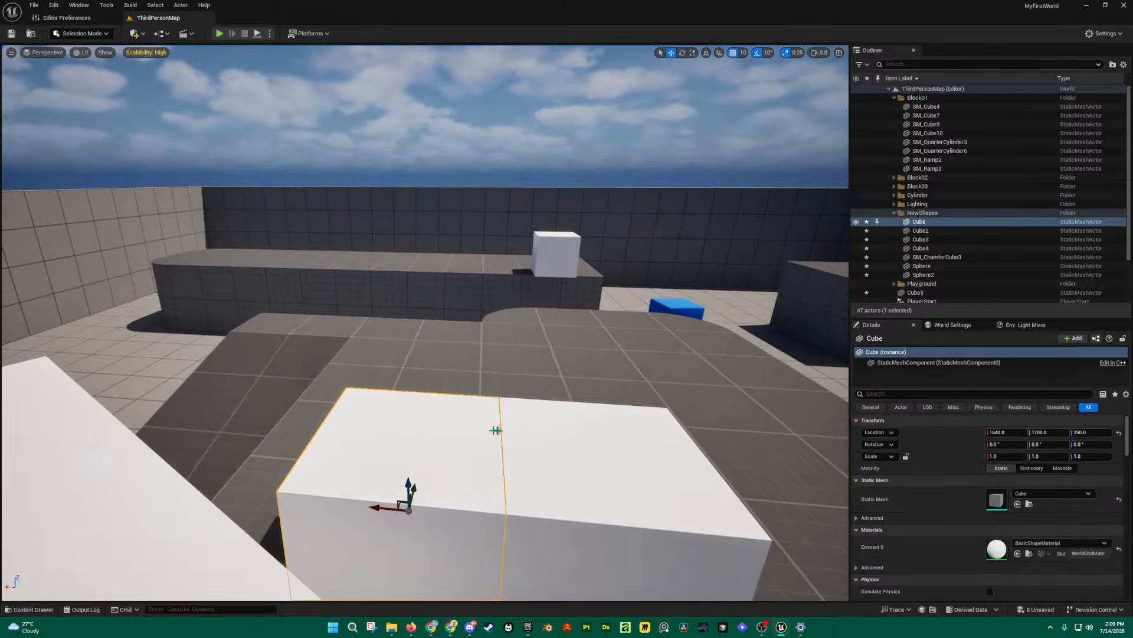
right_drag(495, 428, 387, 410)
key(w)
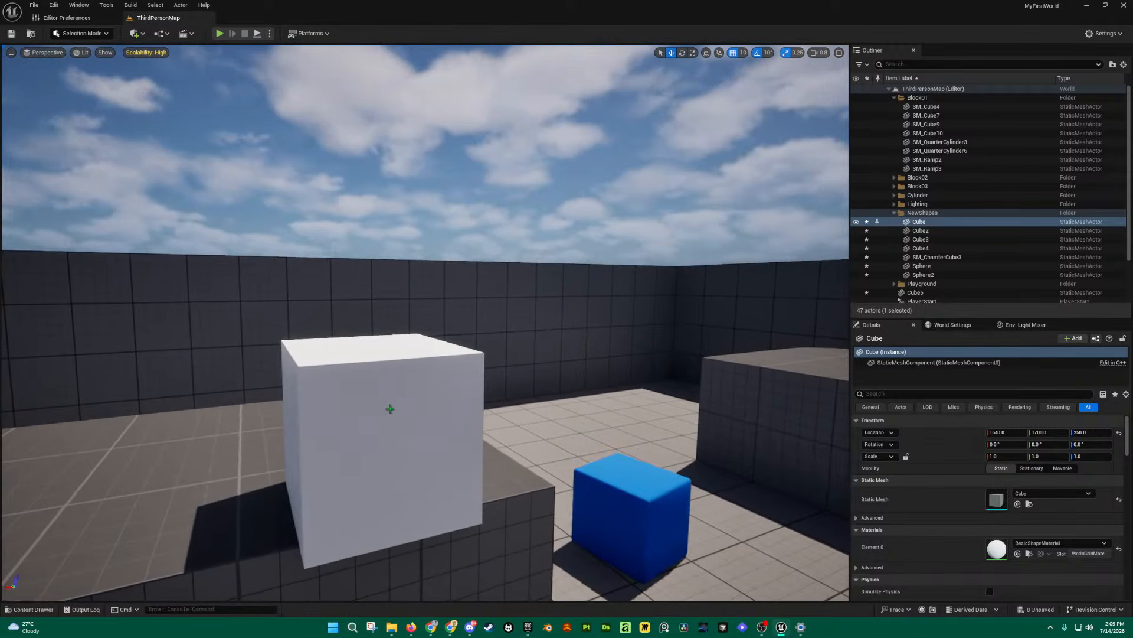
click(387, 409)
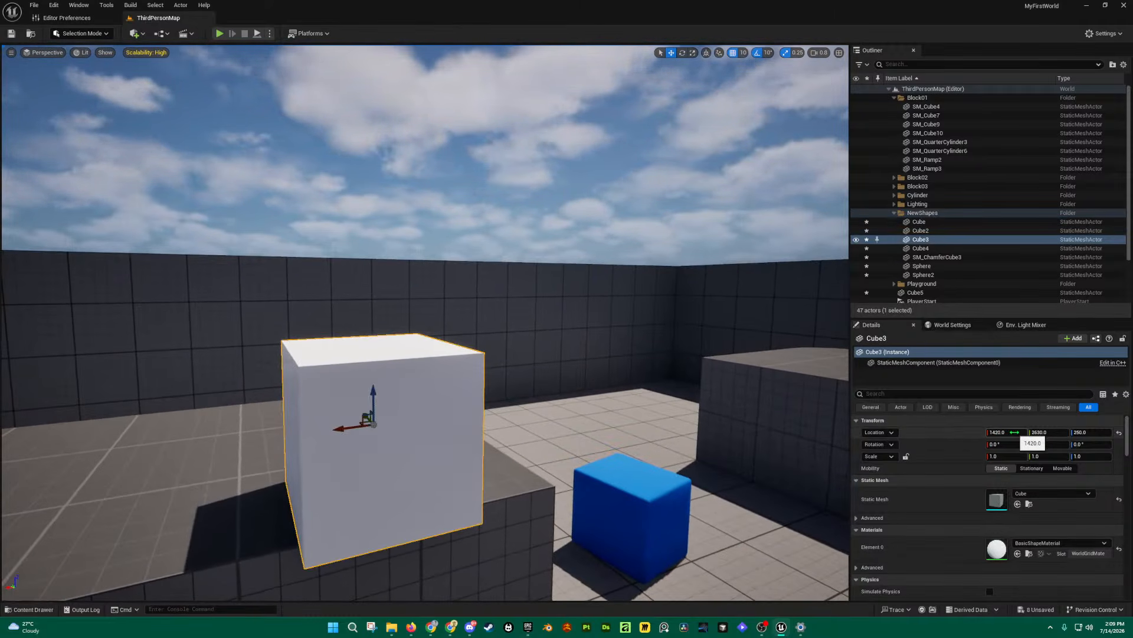
Step: Select the stretched, rotated white cube floating above the ramp and reset its location, rotation and scale to their defaults
key(s)
right_drag(417, 58, 420, 121)
key(w)
right_drag(635, 373, 620, 357)
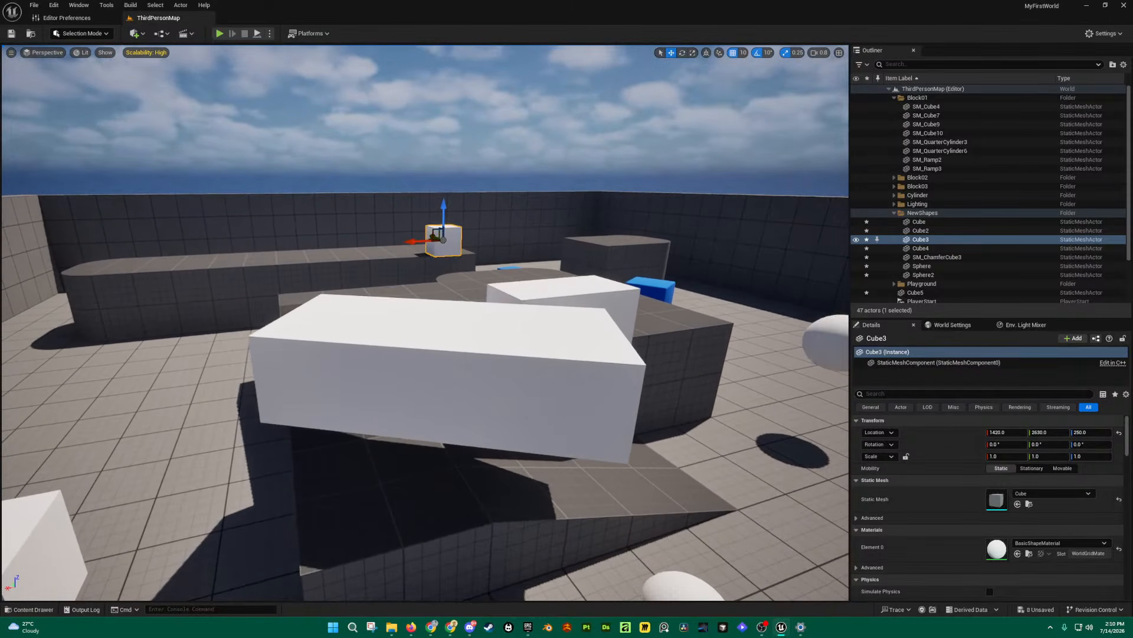
click(555, 341)
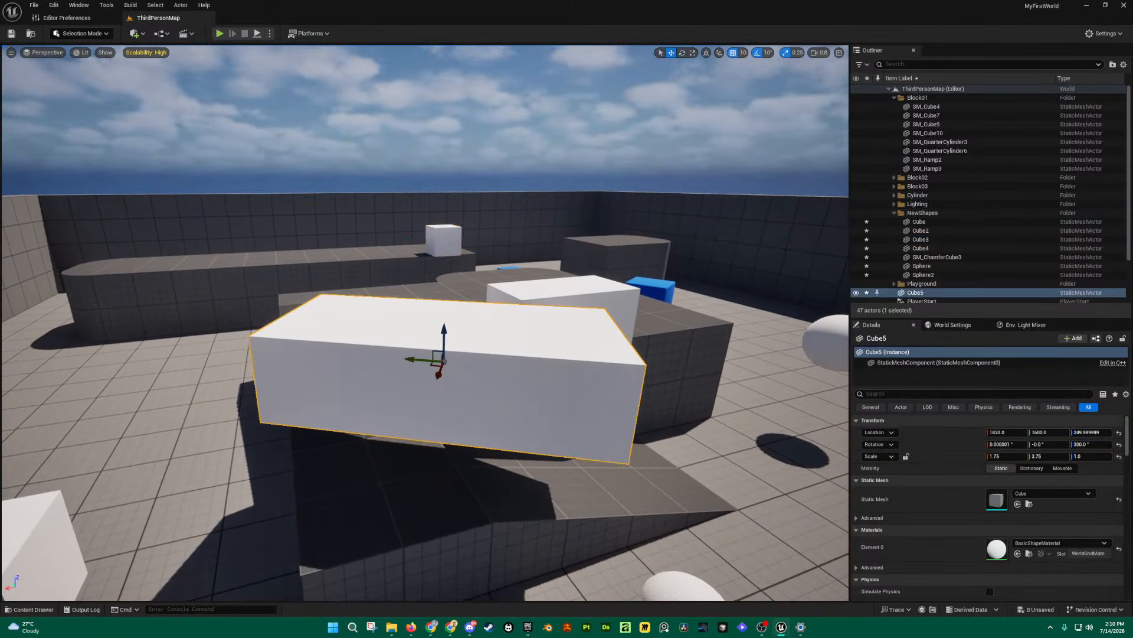
click(1119, 433)
click(1118, 445)
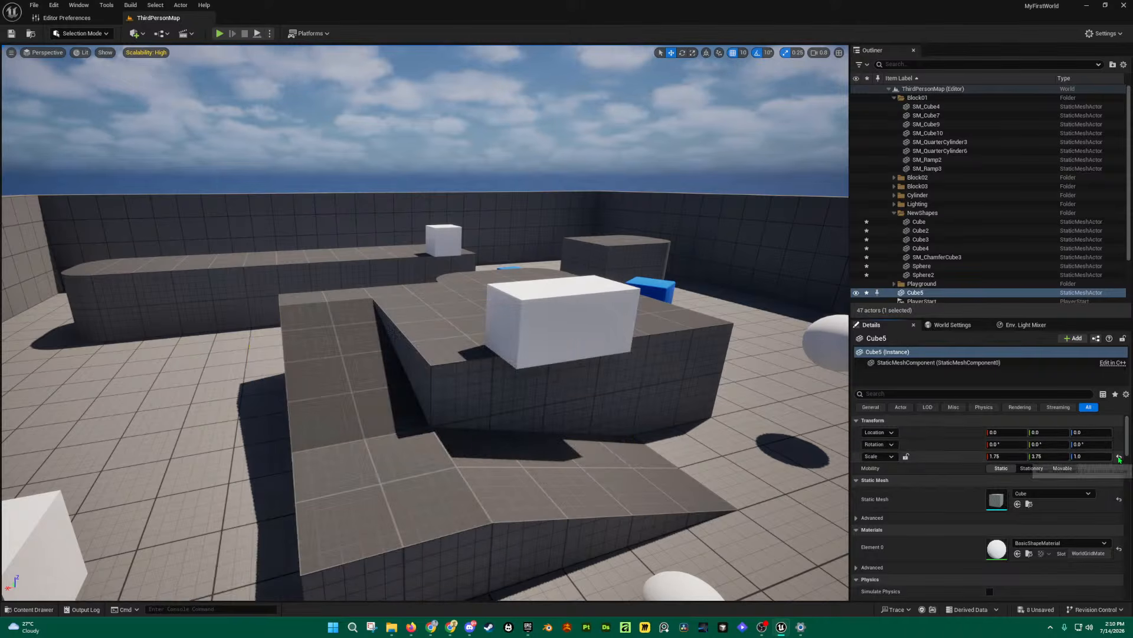
click(1119, 456)
Step: Move the reset cube onto the raised platform, against the end of the white block, at location 1730, 1700, 250
key(s)
right_drag(560, 314, 640, 345)
right_drag(559, 272, 475, 322)
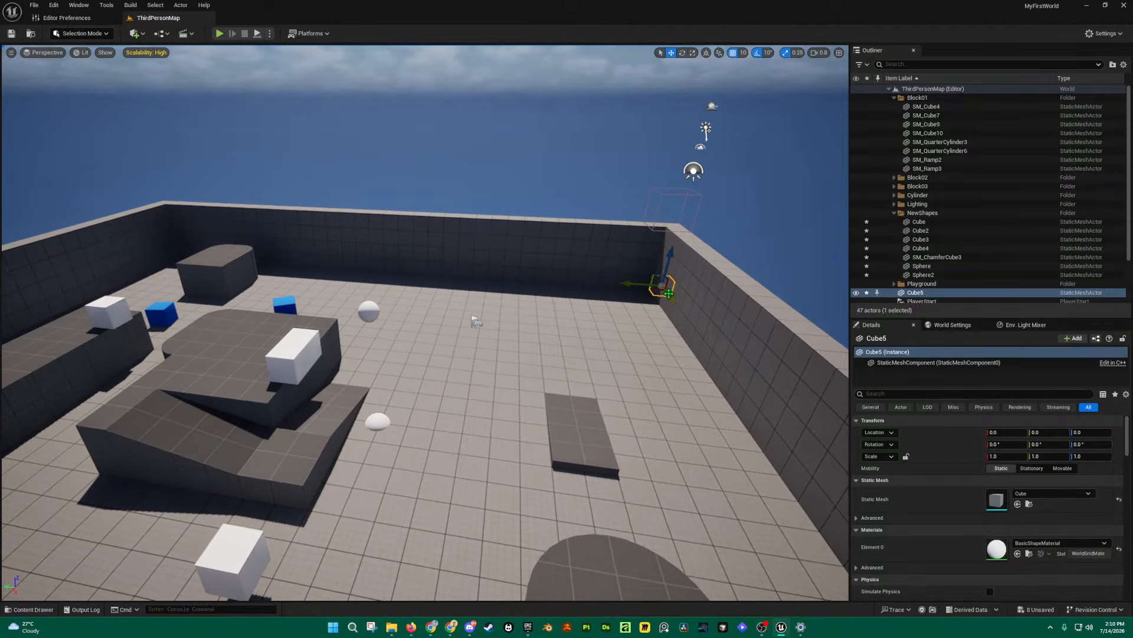
drag(655, 290, 255, 380)
key(w)
right_drag(254, 379, 177, 383)
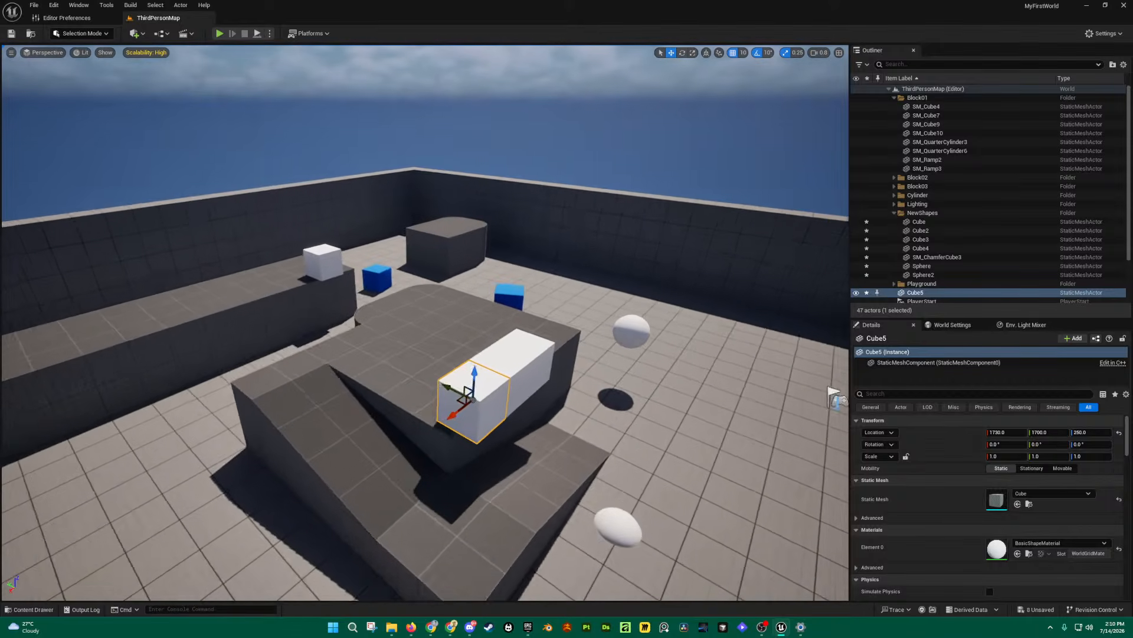
right_drag(466, 381, 479, 382)
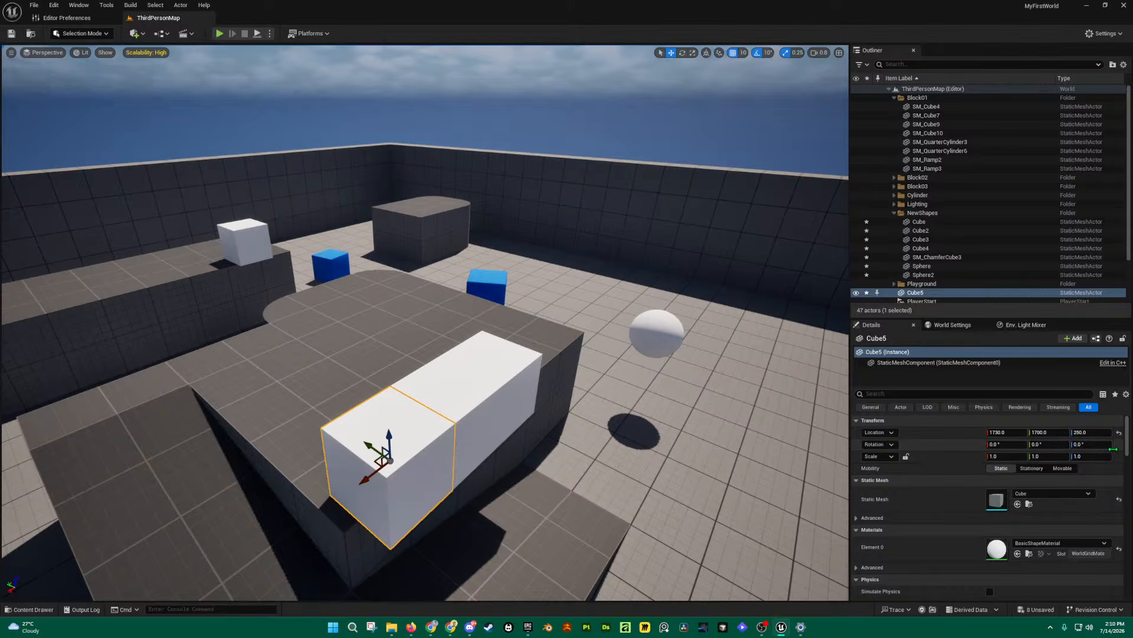
right_drag(718, 405, 688, 395)
key(d)
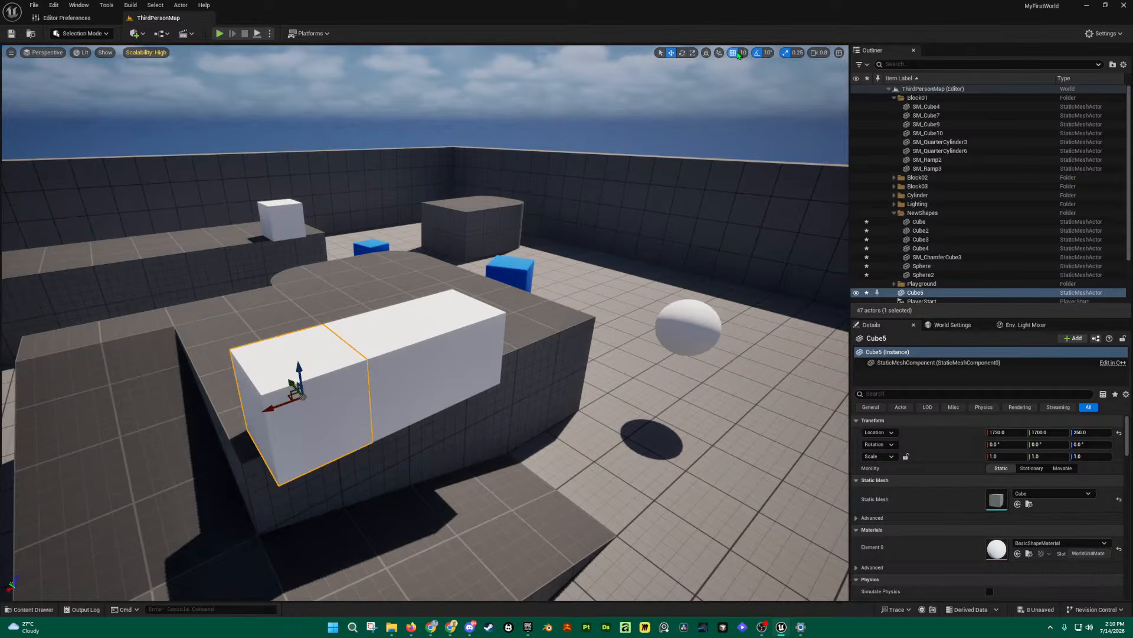
right_drag(584, 245, 567, 295)
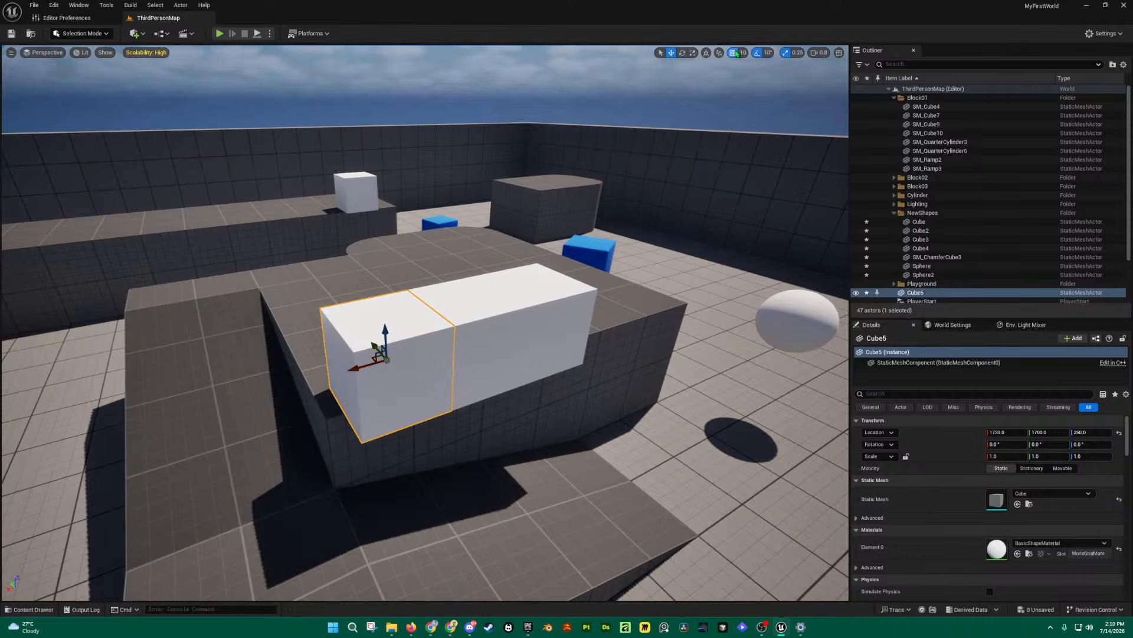
right_drag(431, 305, 444, 322)
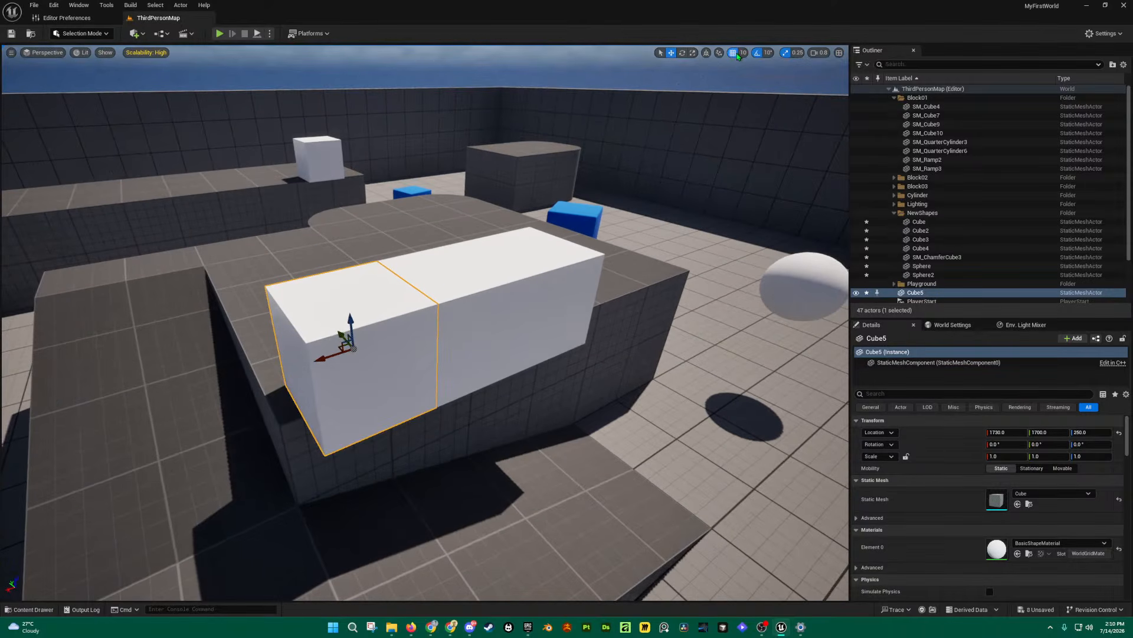
Step: Move the selected cube outside the walled arena to location 1730, -1030, 50 and frame it in the view
right_drag(320, 380, 435, 394)
key(s)
key(d)
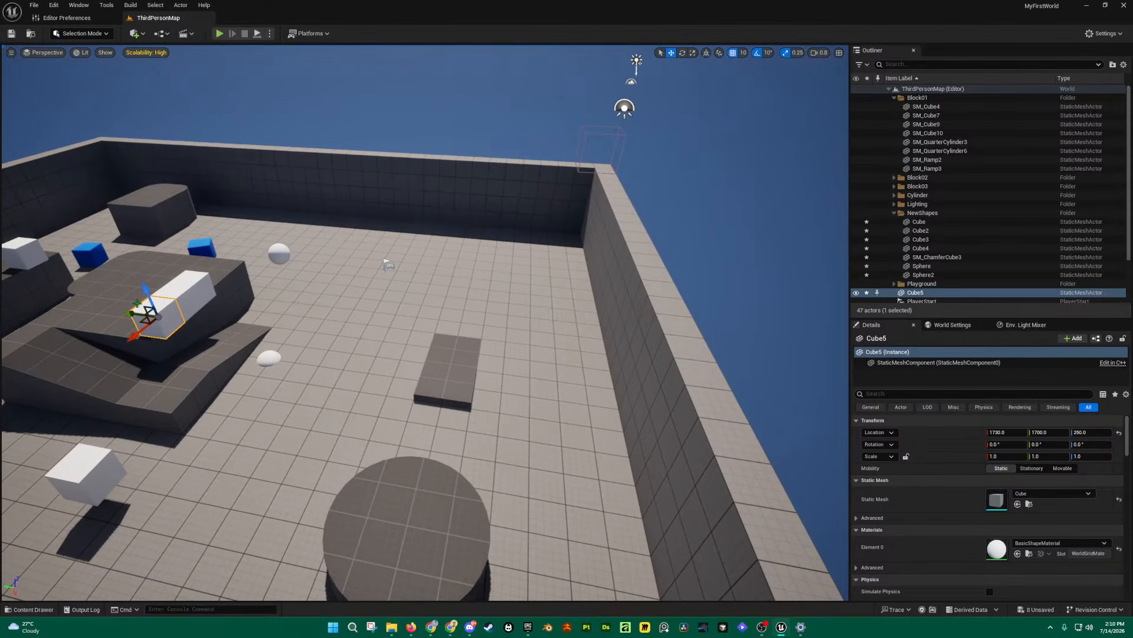
drag(134, 315, 776, 397)
right_drag(576, 404, 682, 401)
key(w)
drag(310, 365, 732, 326)
right_drag(732, 326, 534, 229)
key(d)
drag(387, 253, 420, 413)
key(f)
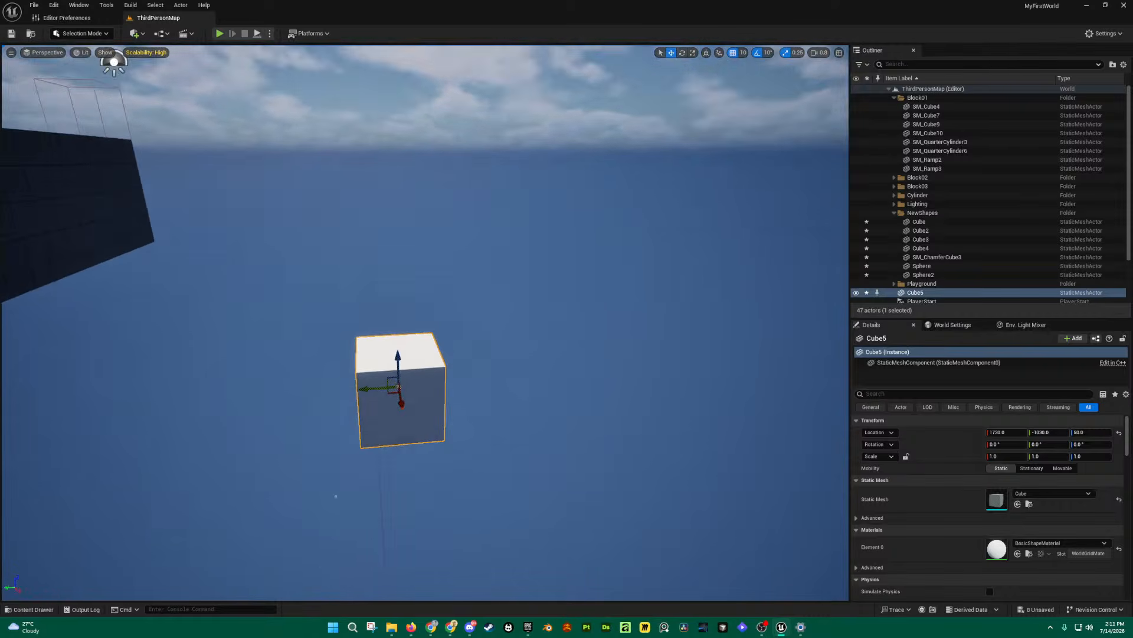
Step: Move the cube along its Y axis to -1050 so its edge lines up with the grid
key(w)
right_drag(420, 413, 407, 432)
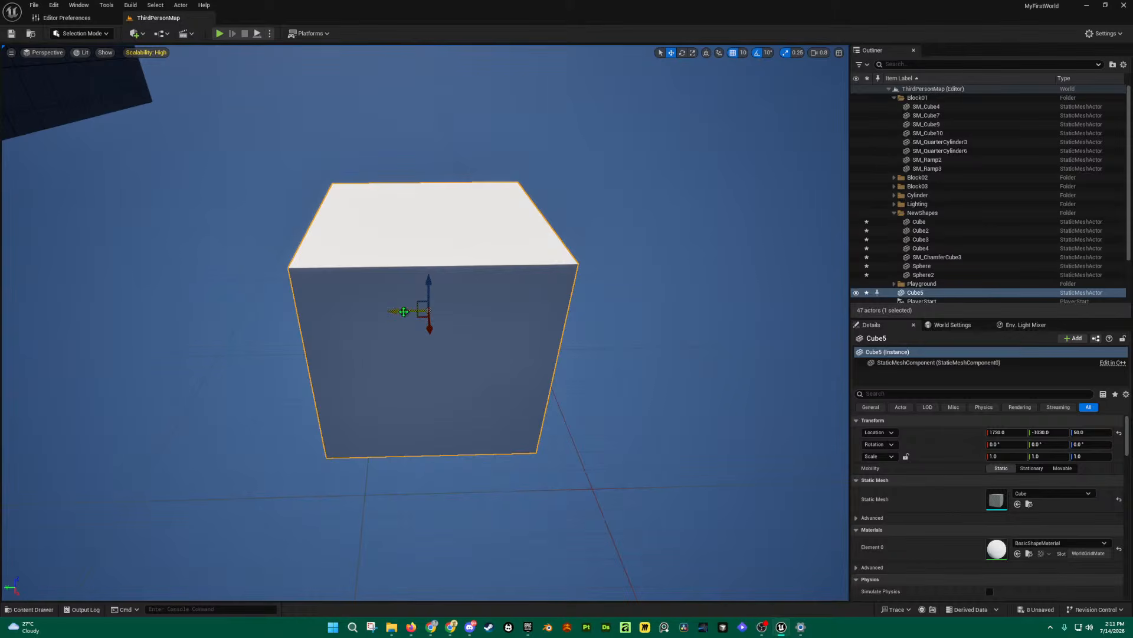
drag(403, 311, 441, 307)
key(w)
mouse_move(440, 307)
right_down()
mouse_move(432, 362)
mouse_move(427, 324)
right_up()
scroll(432, 362, down, 1)
mouse_move(524, 198)
mouse_down()
mouse_move(628, 190)
mouse_move(525, 204)
mouse_up()
Step: Set the position grid snap size to 50 and test moving the cube along the Y axis
click(744, 53)
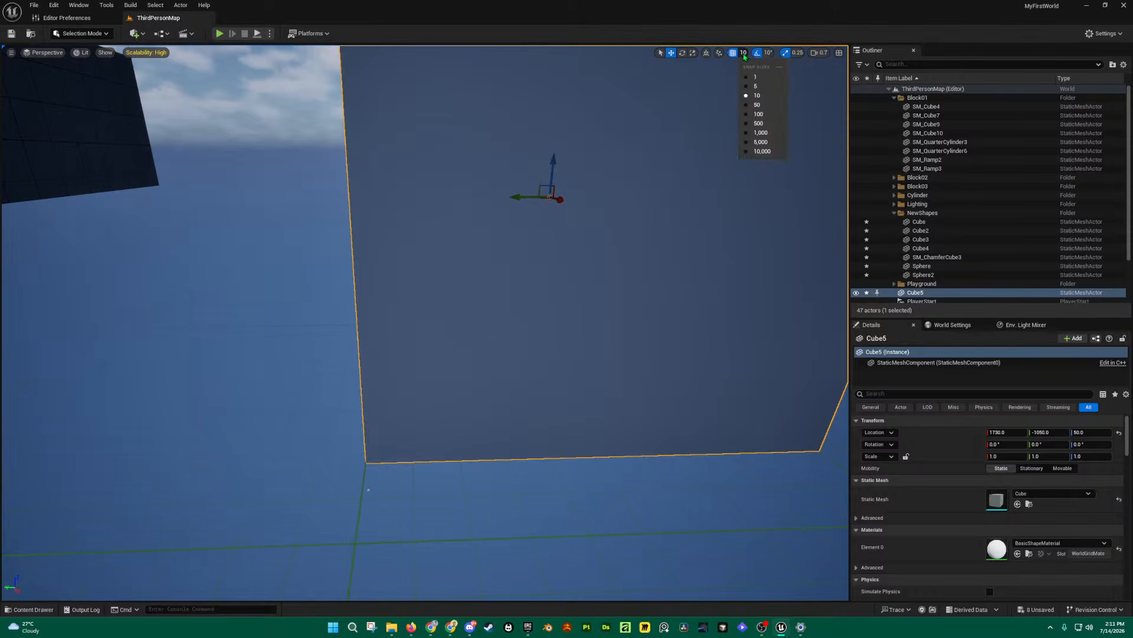
click(758, 105)
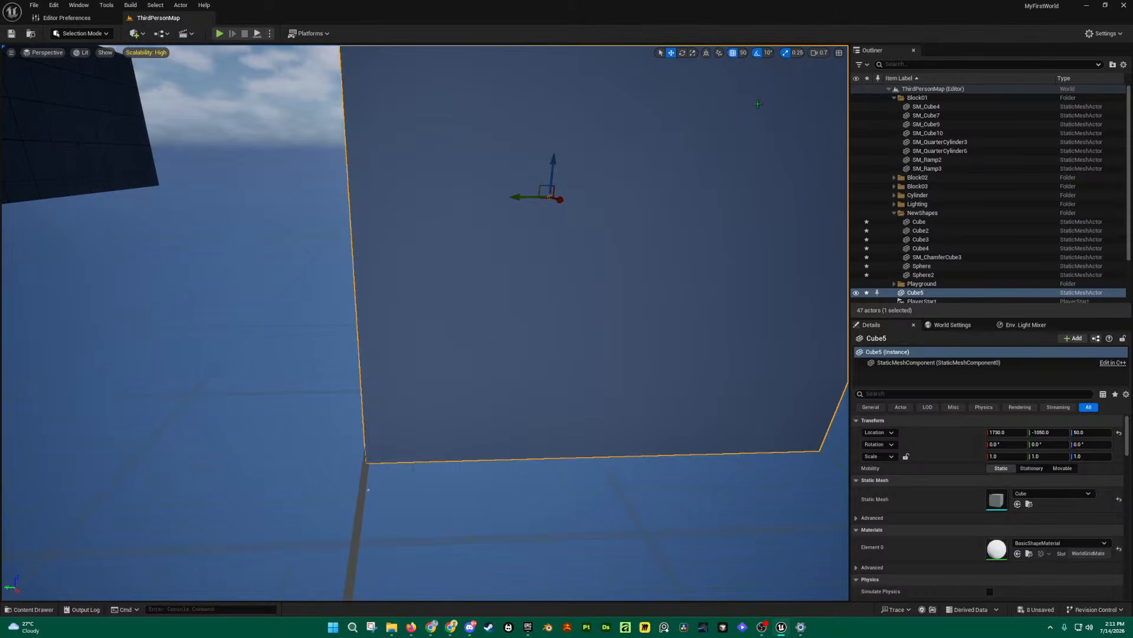
key(s)
right_drag(475, 313, 475, 331)
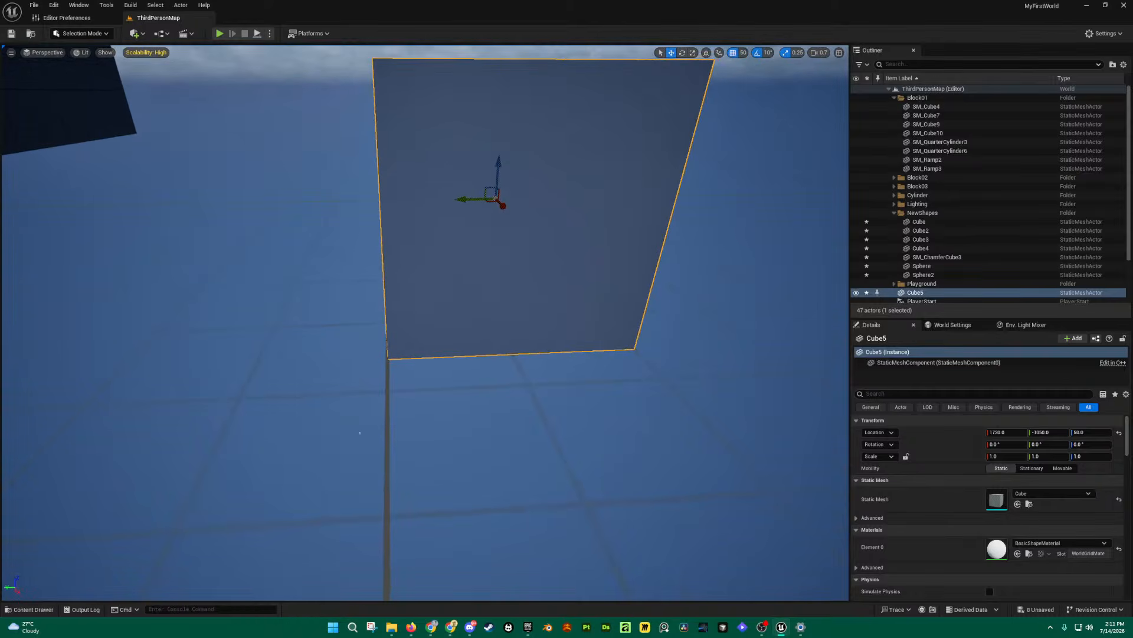
mouse_move(333, 175)
right_down()
mouse_move(327, 181)
mouse_move(330, 170)
right_up()
key(d)
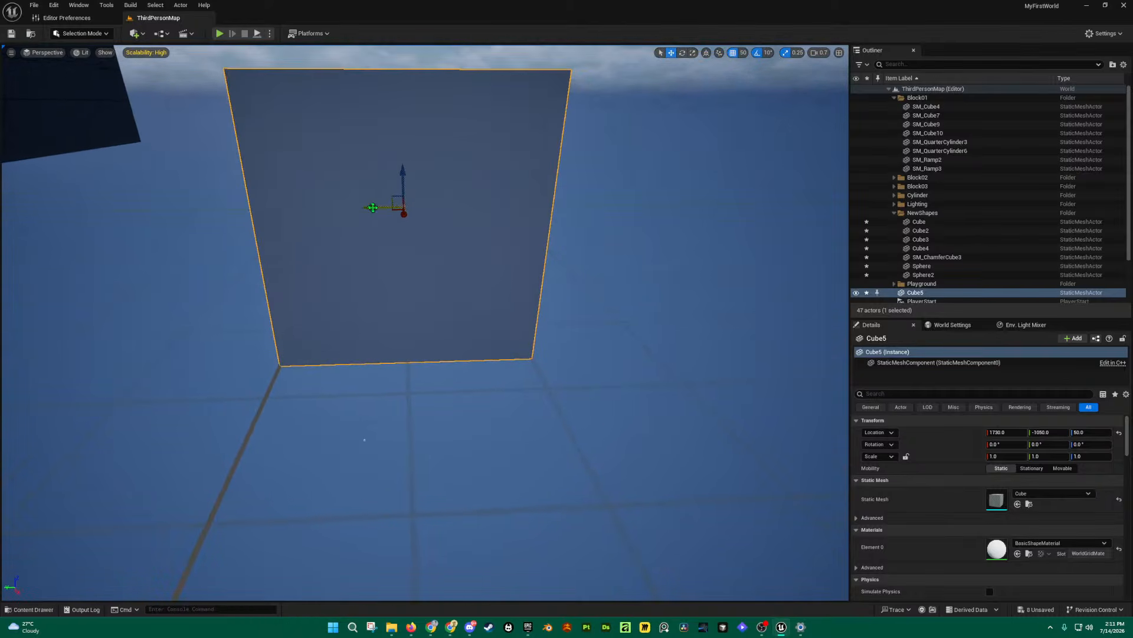
drag(386, 210, 366, 223)
Step: Set the position grid snap size to 100 and move the cube along the Y axis to -1250
click(743, 52)
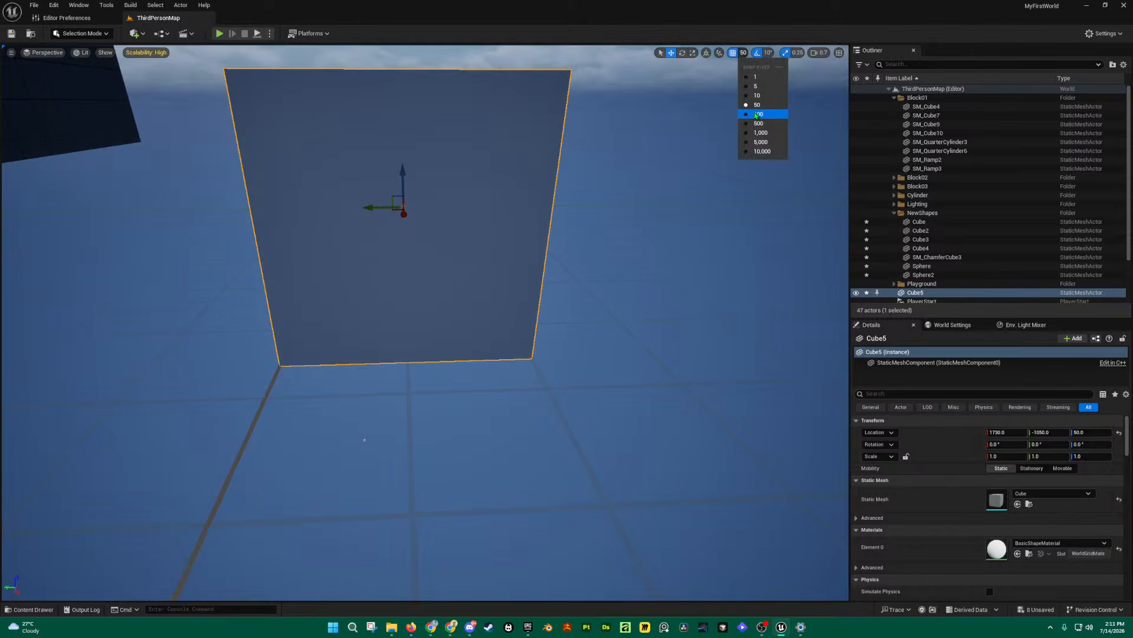
click(758, 108)
key(s)
right_drag(560, 341, 782, 314)
key(d)
key(a)
key(d)
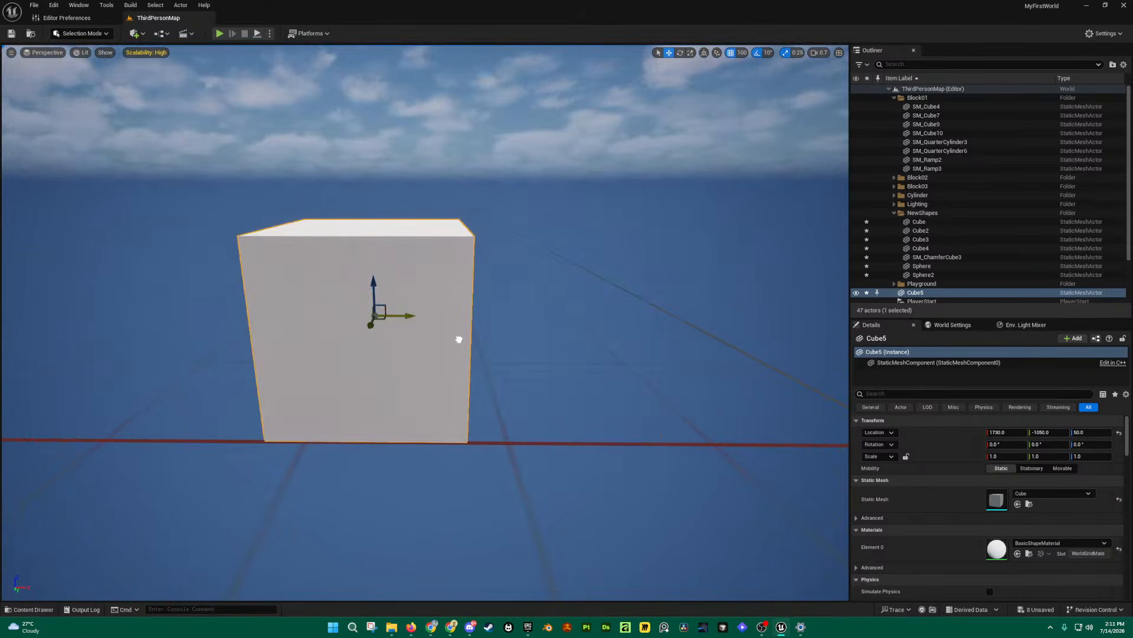
key(d)
right_drag(458, 339, 242, 325)
right_drag(378, 295, 370, 276)
key(q)
key(d)
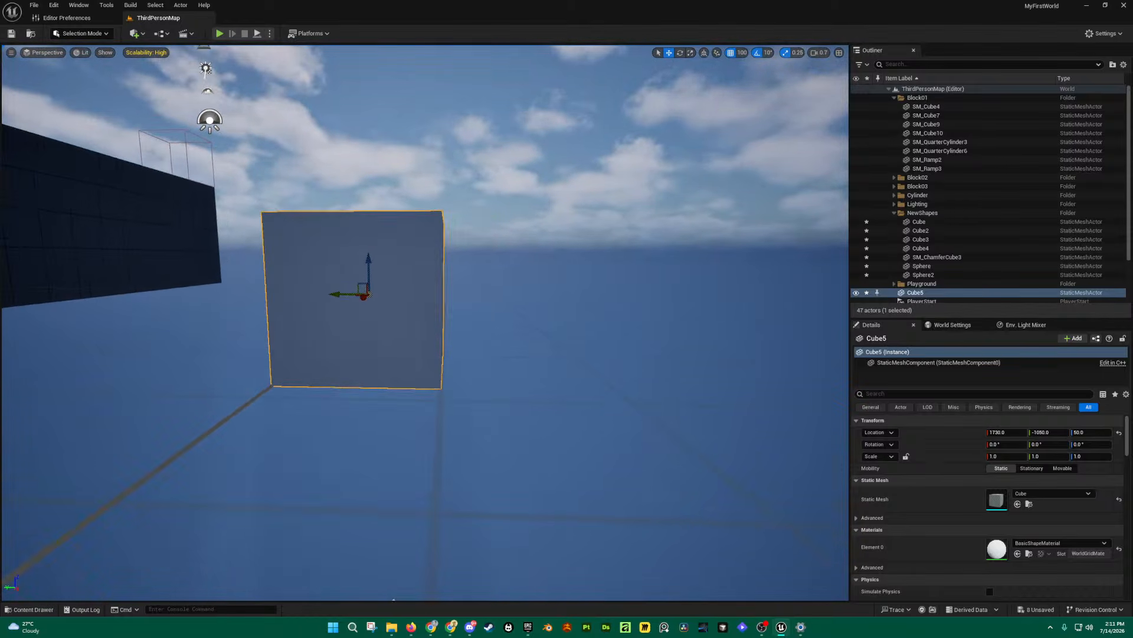
key(w)
drag(374, 290, 420, 294)
Step: Set the position grid snap size to 1,000 and try moving the cube along the Y axis
click(743, 53)
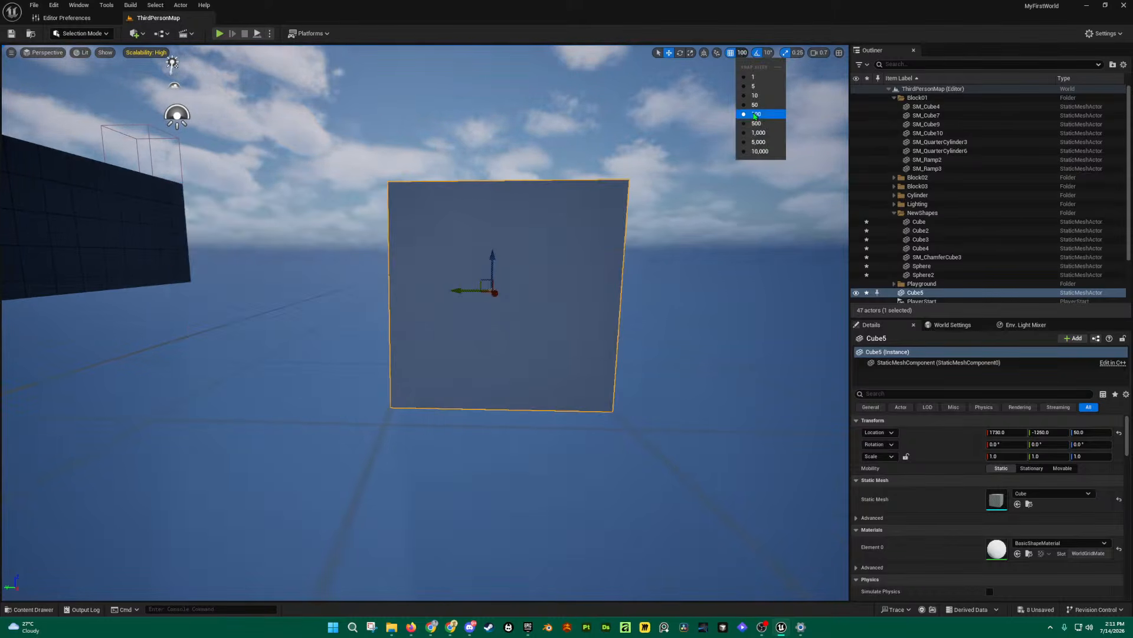
click(758, 132)
right_drag(650, 250, 717, 358)
key(w)
key(d)
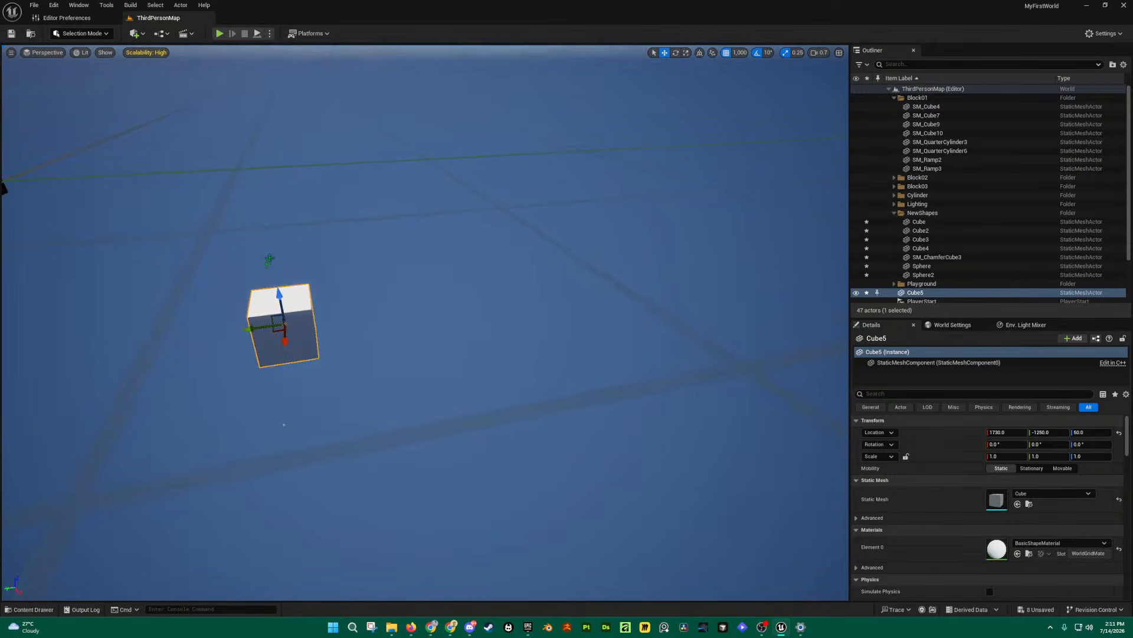
drag(439, 303, 497, 290)
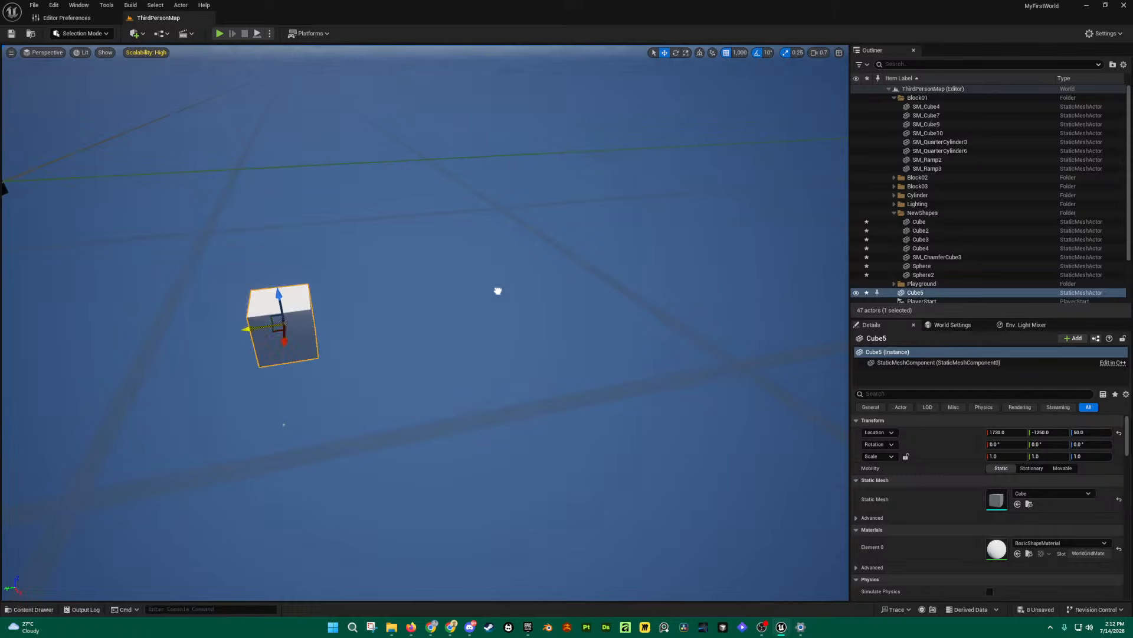
drag(377, 318, 310, 351)
Step: Set the position grid snap size to 10 and review the available snap sizes
click(741, 54)
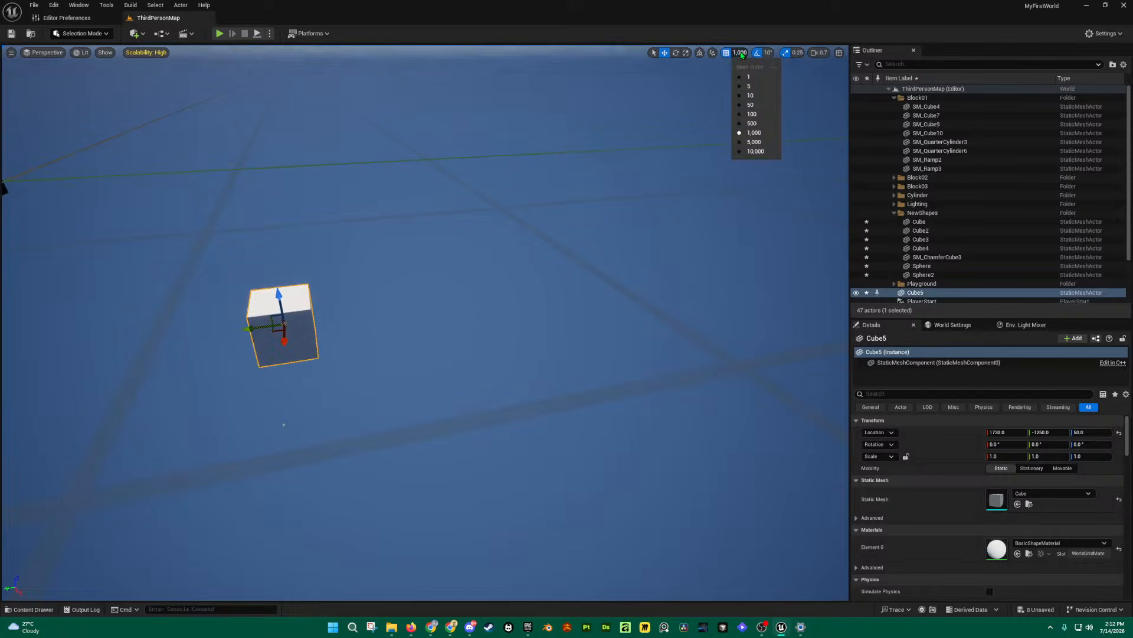
click(751, 95)
key(a)
key(w)
mouse_move(623, 223)
right_down()
mouse_move(615, 232)
mouse_move(612, 213)
right_up()
key(d)
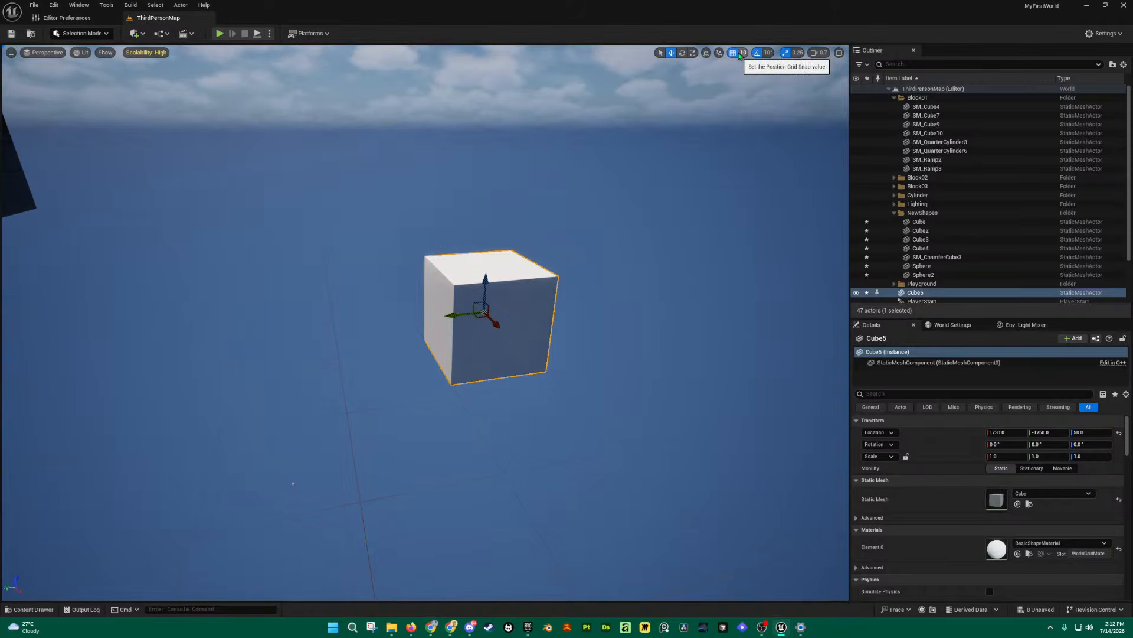
key(w)
key(d)
right_drag(529, 230, 525, 231)
key(a)
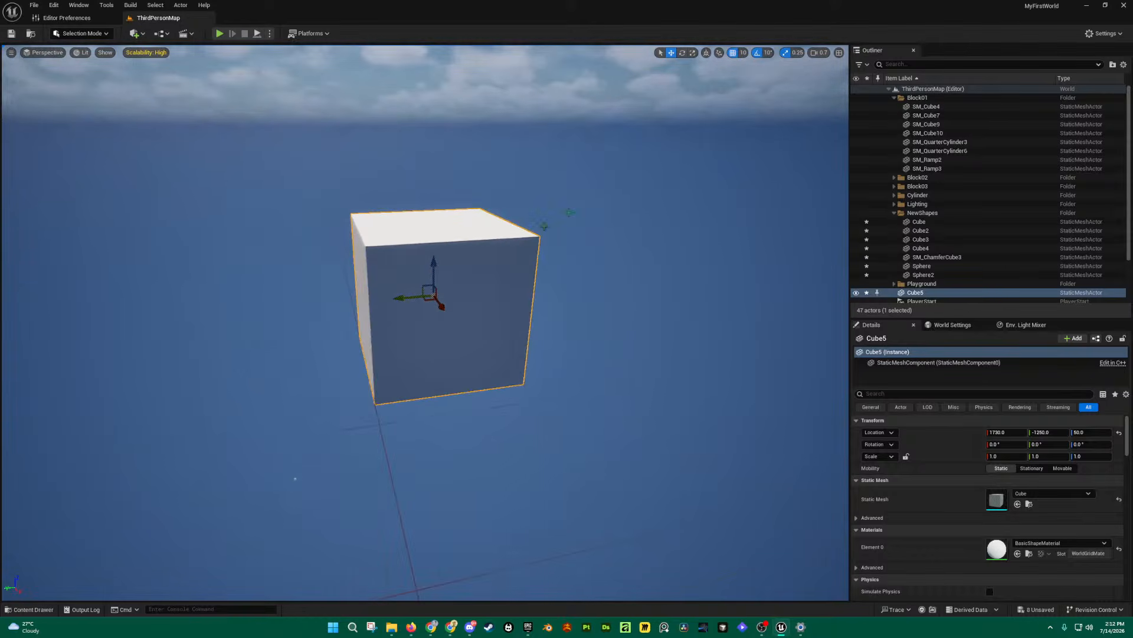
click(745, 53)
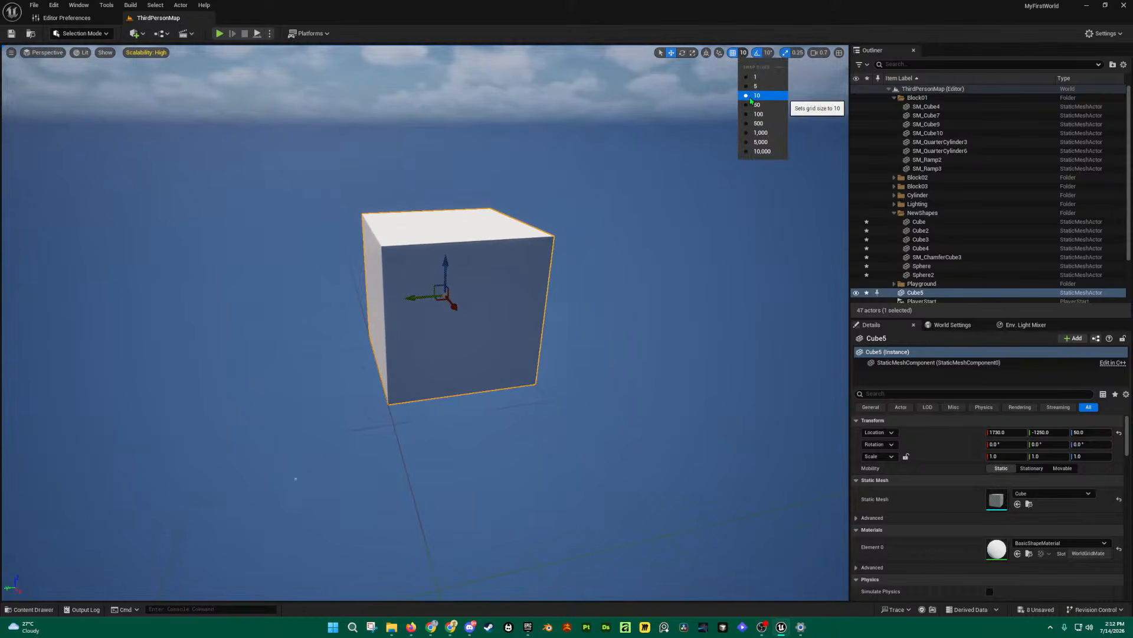
click(735, 56)
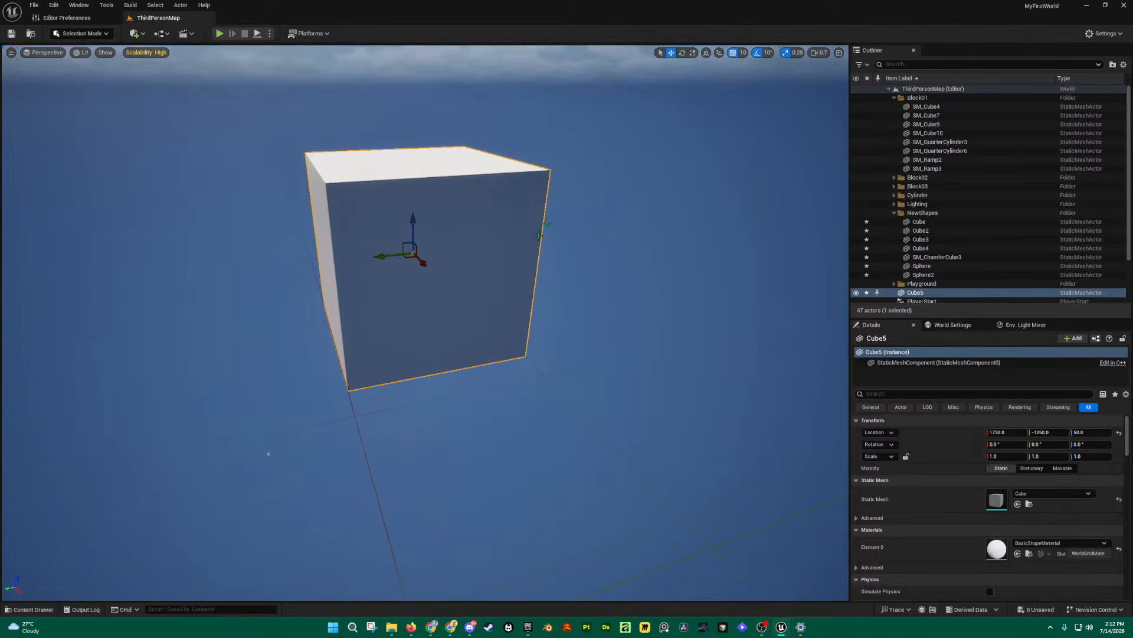
Step: Set the position grid snap size to 100 and test moving the cube along the Y axis
click(744, 53)
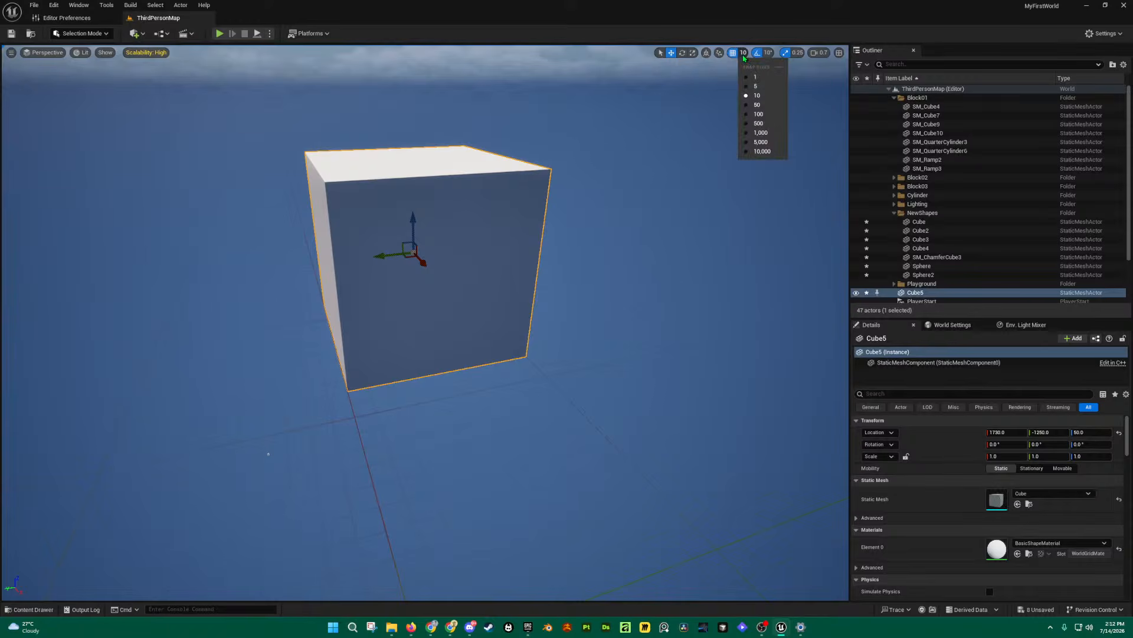
click(759, 114)
scroll(461, 274, down, 3)
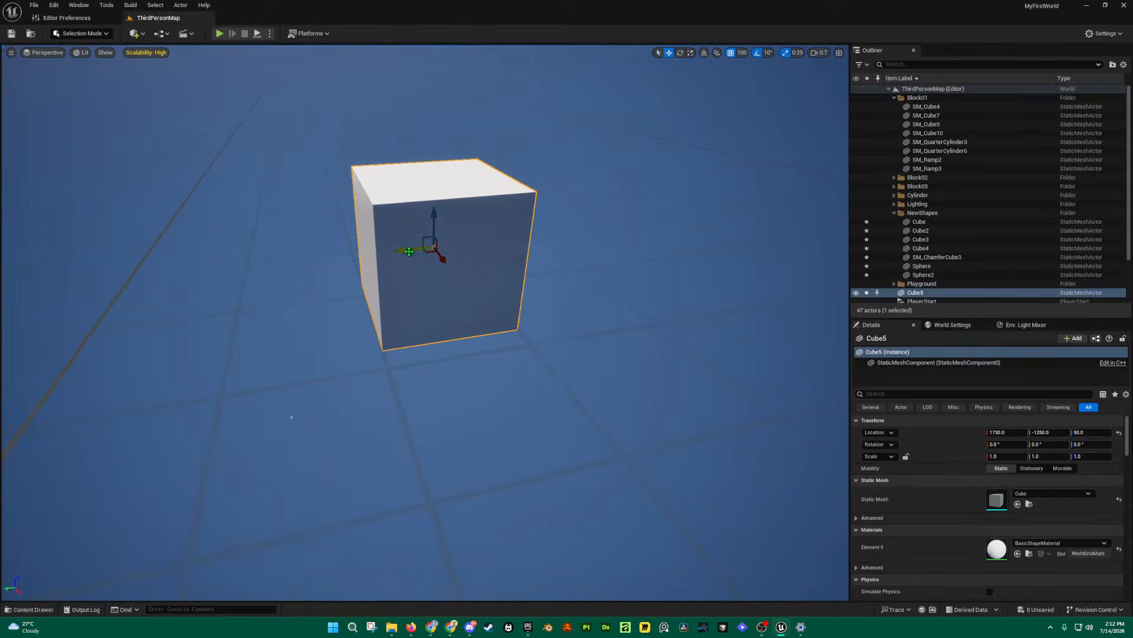
drag(409, 251, 387, 290)
Step: Move the cube without grid snapping and undo it, then with snapping on move it to Y -1450 and back to -1250
drag(408, 259, 447, 323)
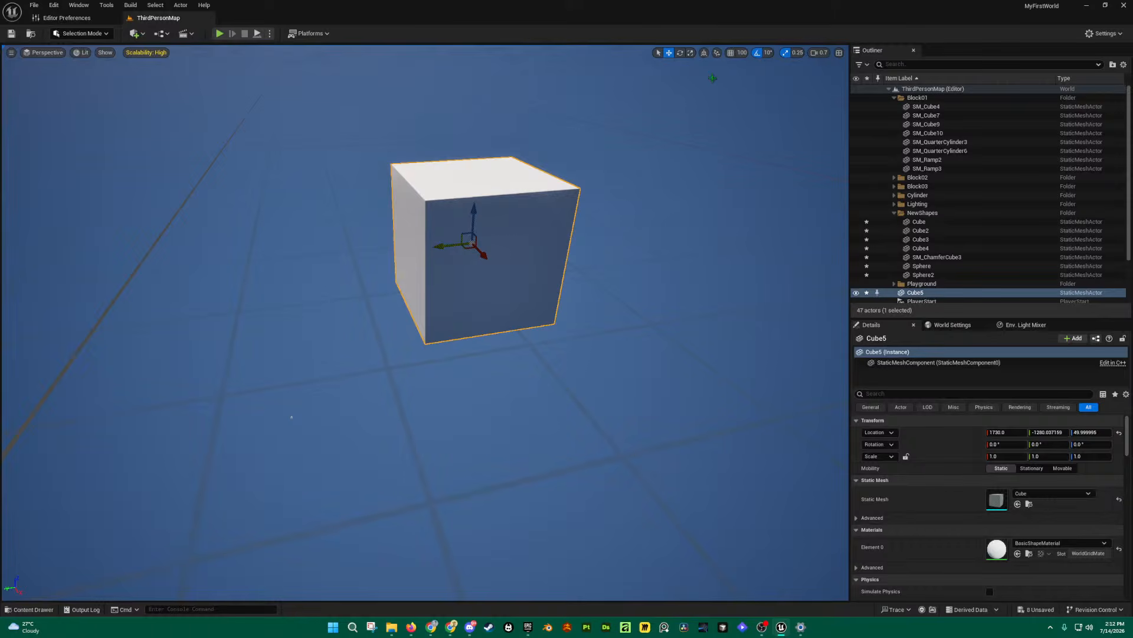
key(ctrl+z)
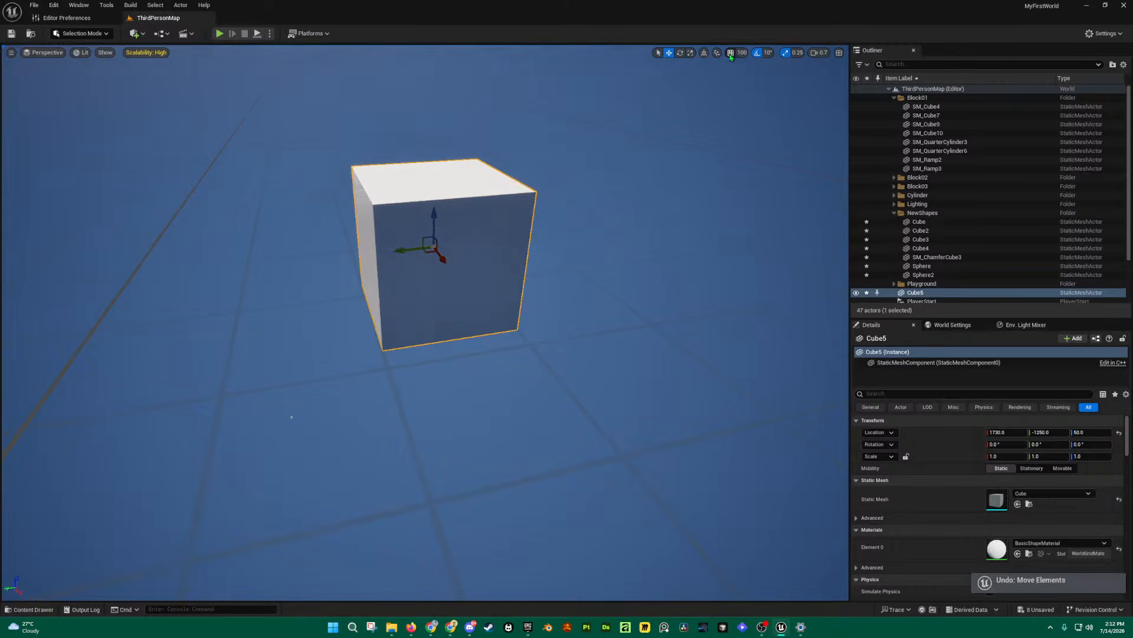
drag(413, 252, 608, 223)
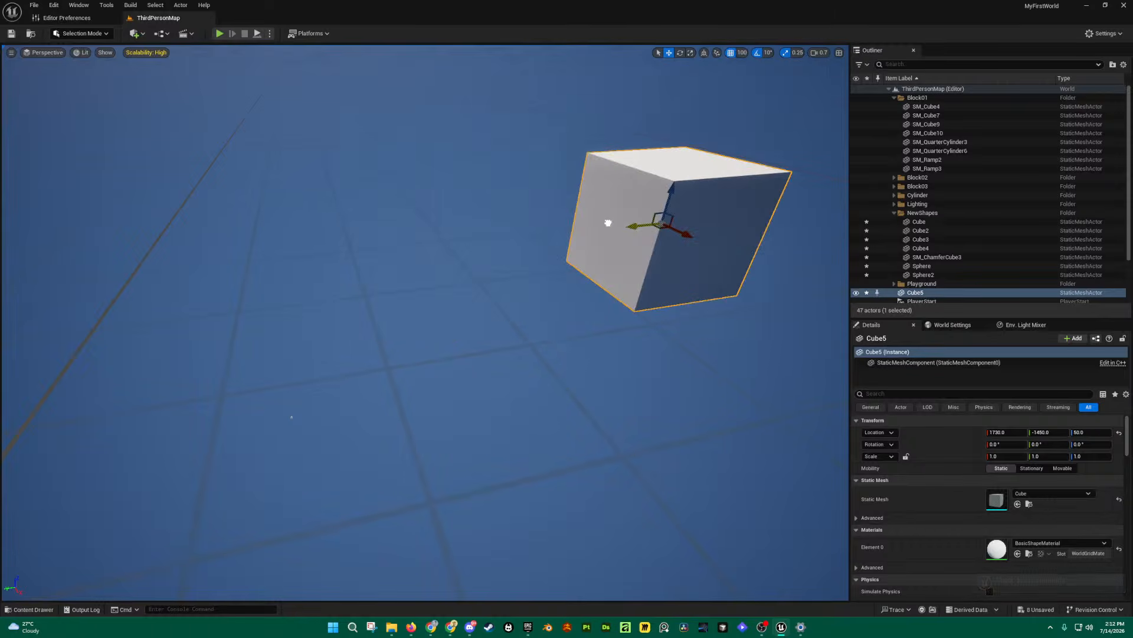
drag(691, 207, 465, 303)
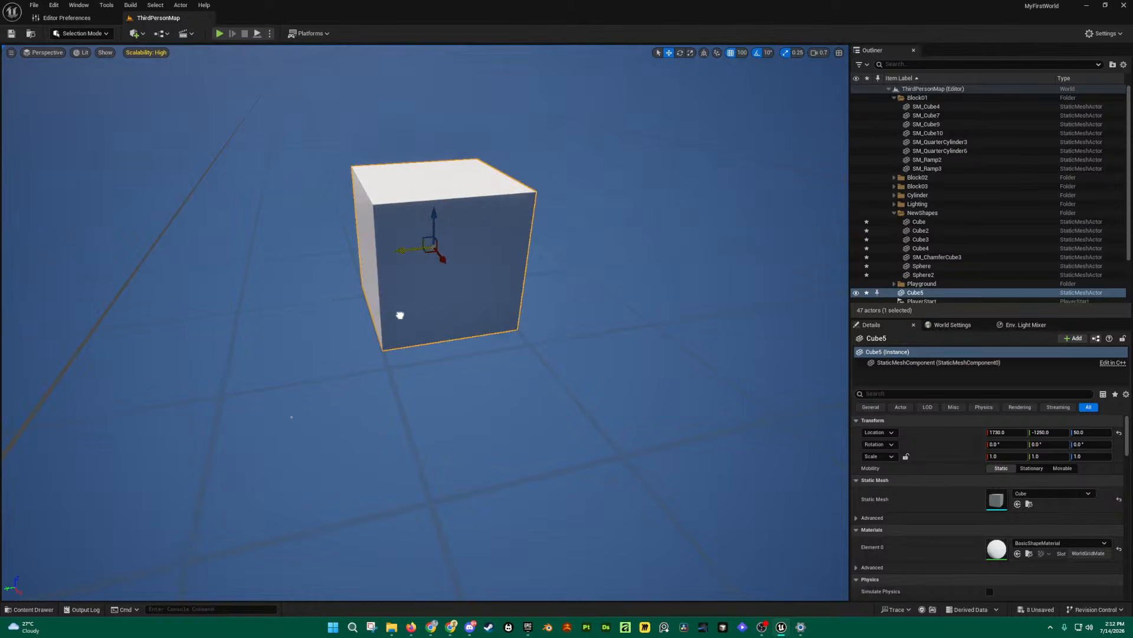
Step: Return to an overview of the walled arena and search the level's actors for "cube"
key(s)
mouse_move(402, 315)
right_down()
mouse_move(392, 323)
mouse_move(333, 258)
mouse_move(385, 319)
mouse_move(412, 319)
right_up()
key(d)
key(a)
key(s)
key(w)
key(e)
key(s)
key(a)
key(s)
key(w)
key(a)
key(d)
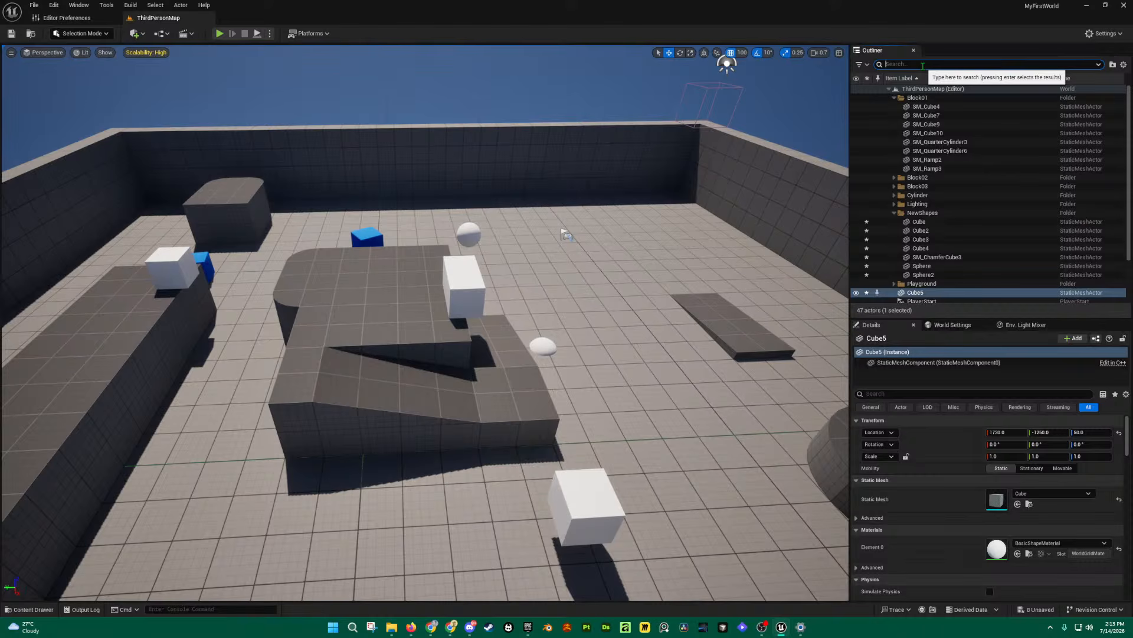
text(cub)
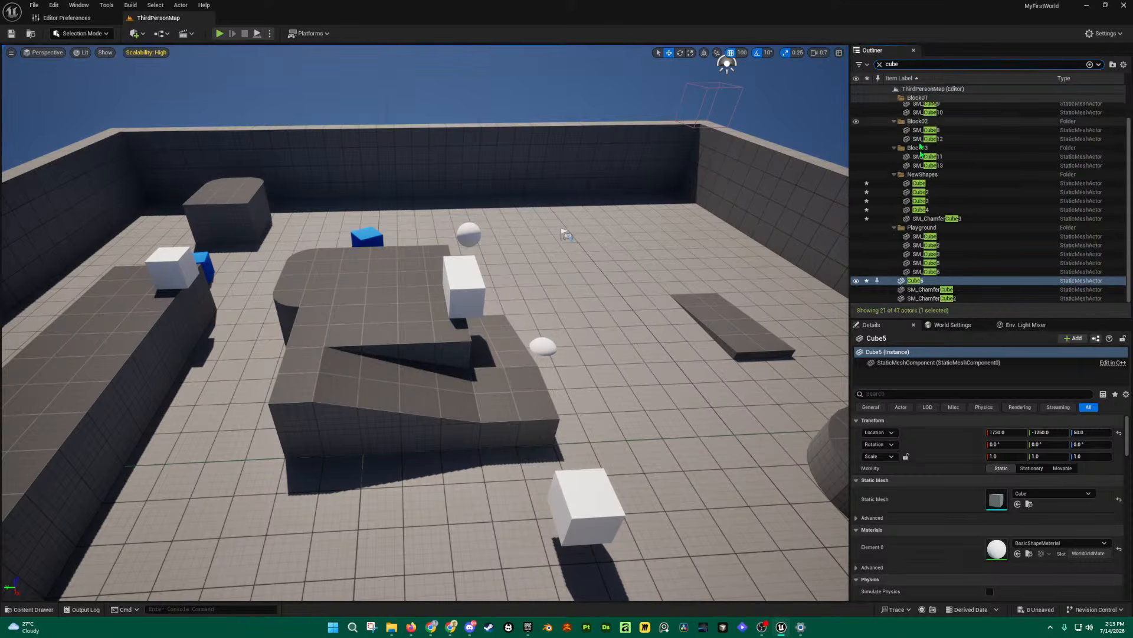
Step: Search the level's actors for "cube5" and select the Cube5 actor outside the folders
text(e)
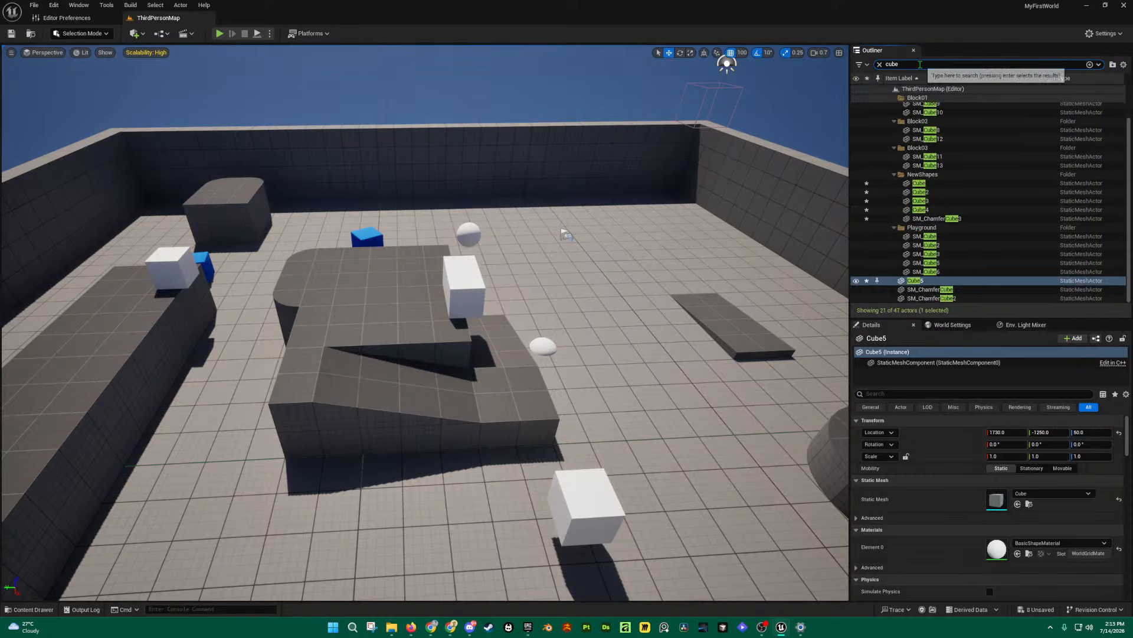
text(5)
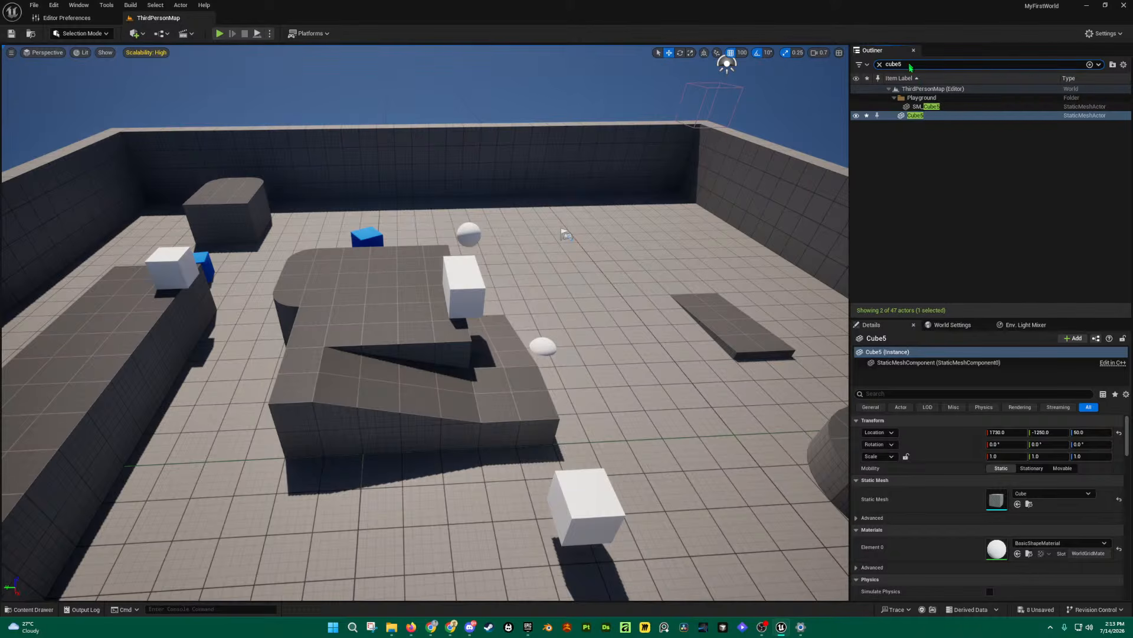
click(933, 116)
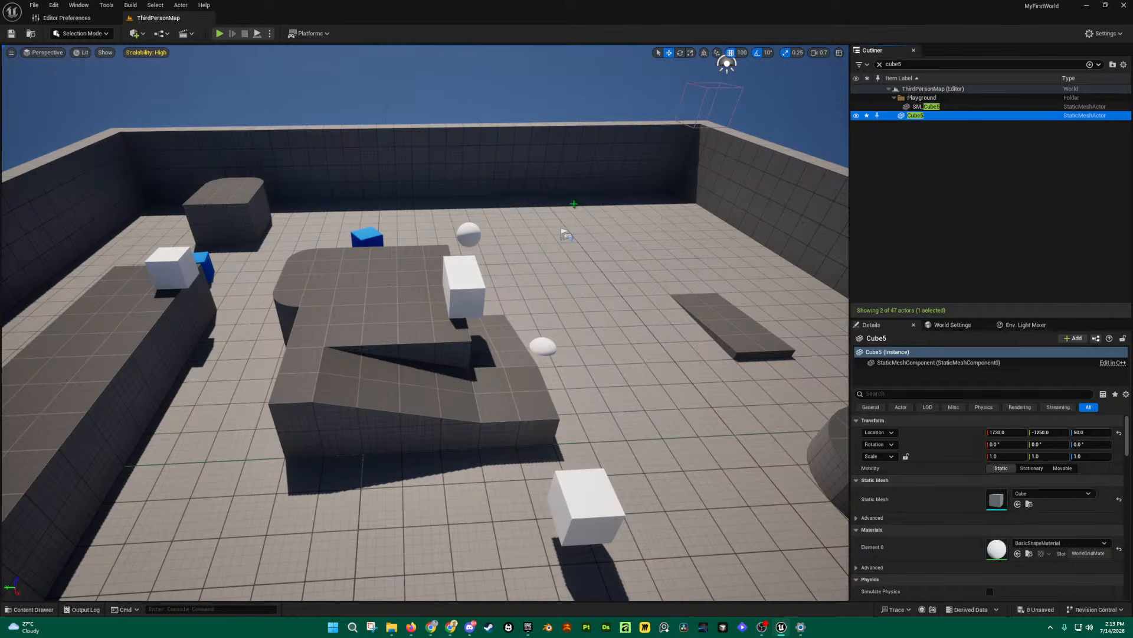
Step: Fly through the arena past the blue cubes, reselect Cube5 in the actor list and focus the view on it
key(w)
right_drag(487, 210, 333, 148)
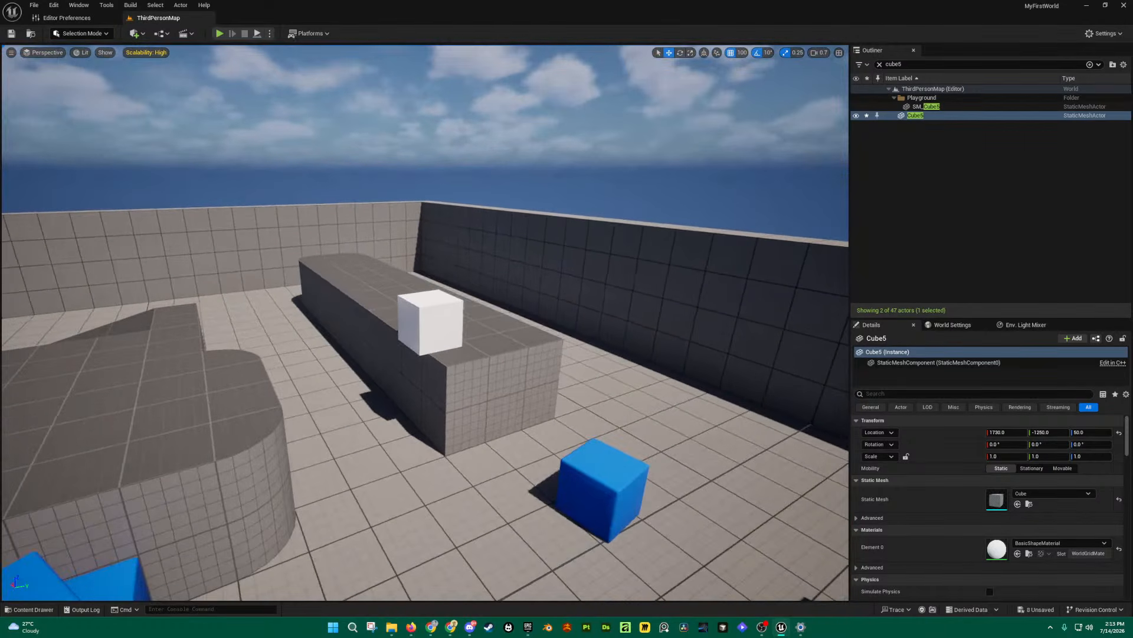
key(d)
click(955, 117)
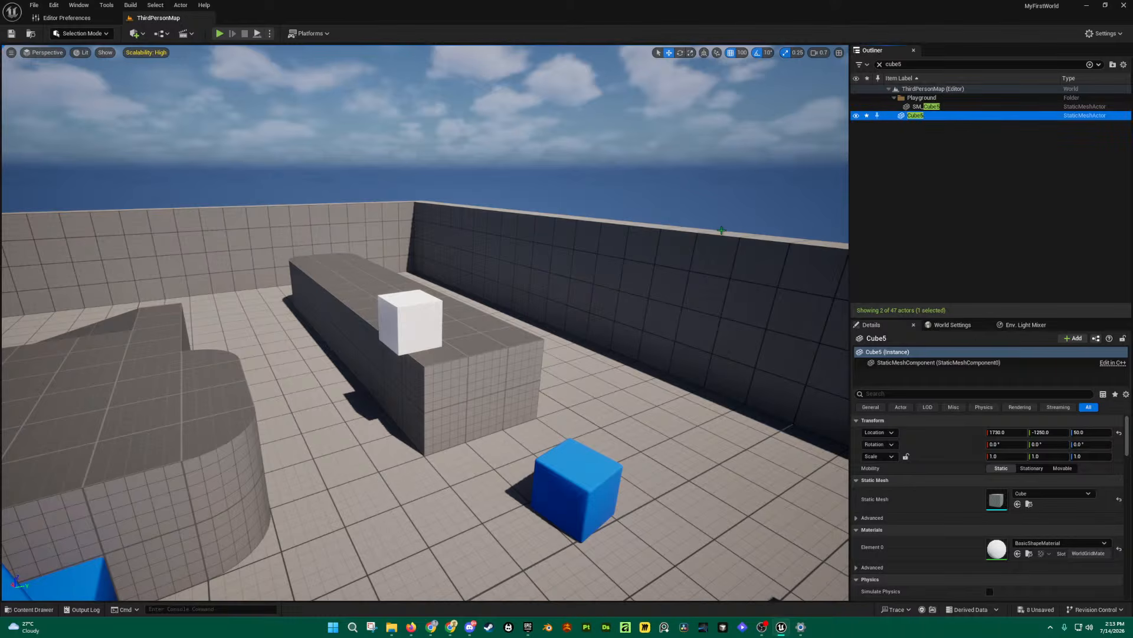
key(f)
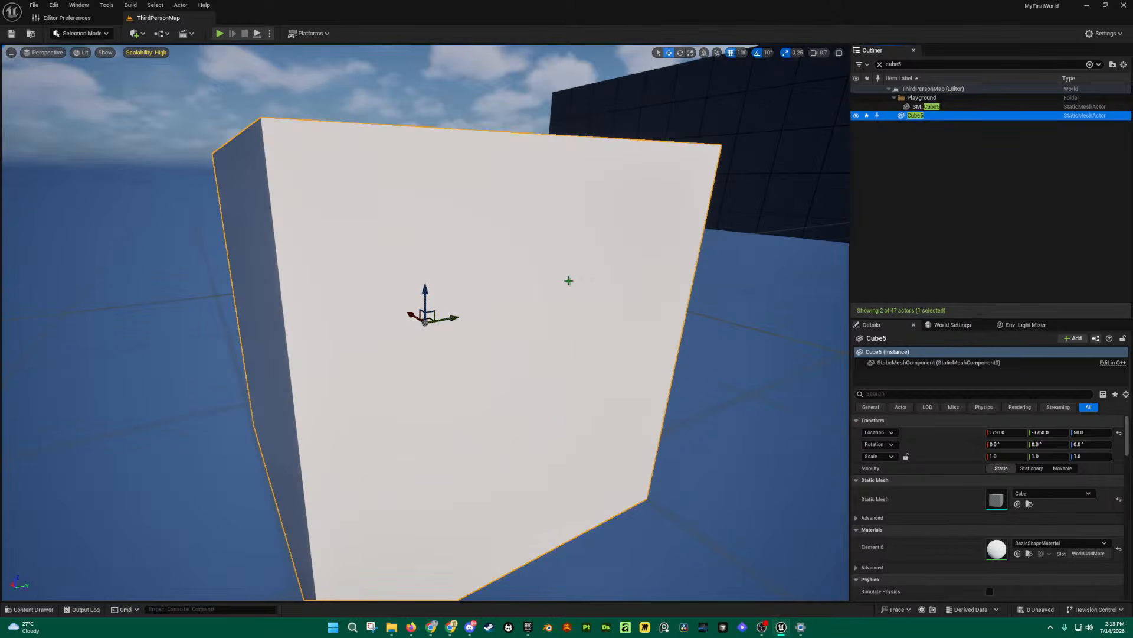
Step: Fly back to the arena's ramp and focus the view on the listed Cube5 actor again
right_drag(429, 262, 608, 266)
key(s)
key(e)
key(w)
key(q)
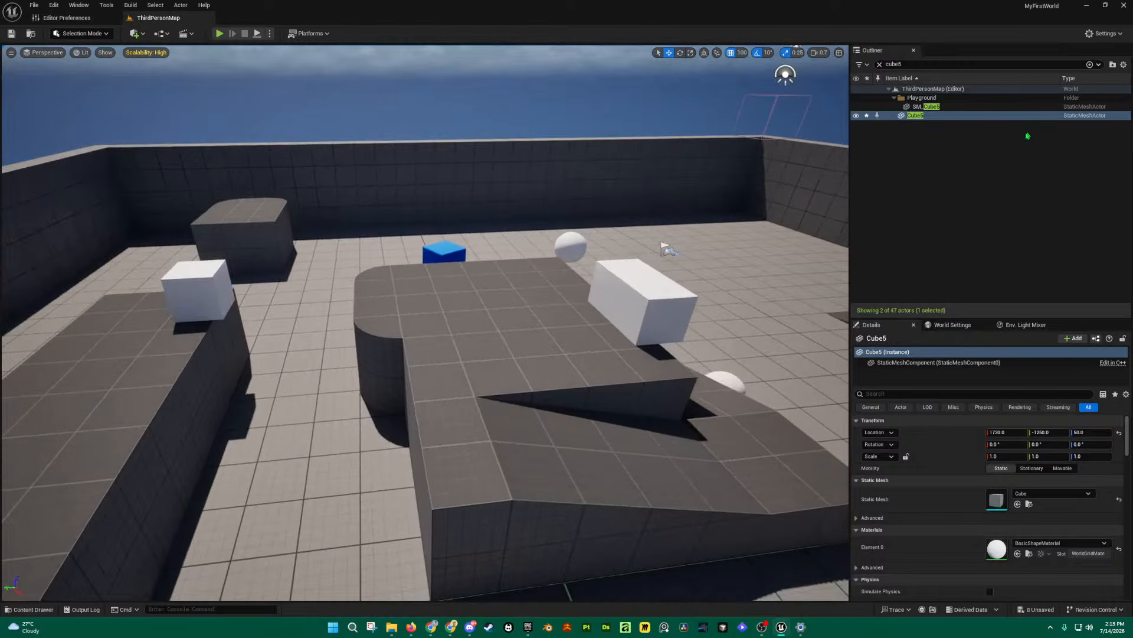
click(924, 118)
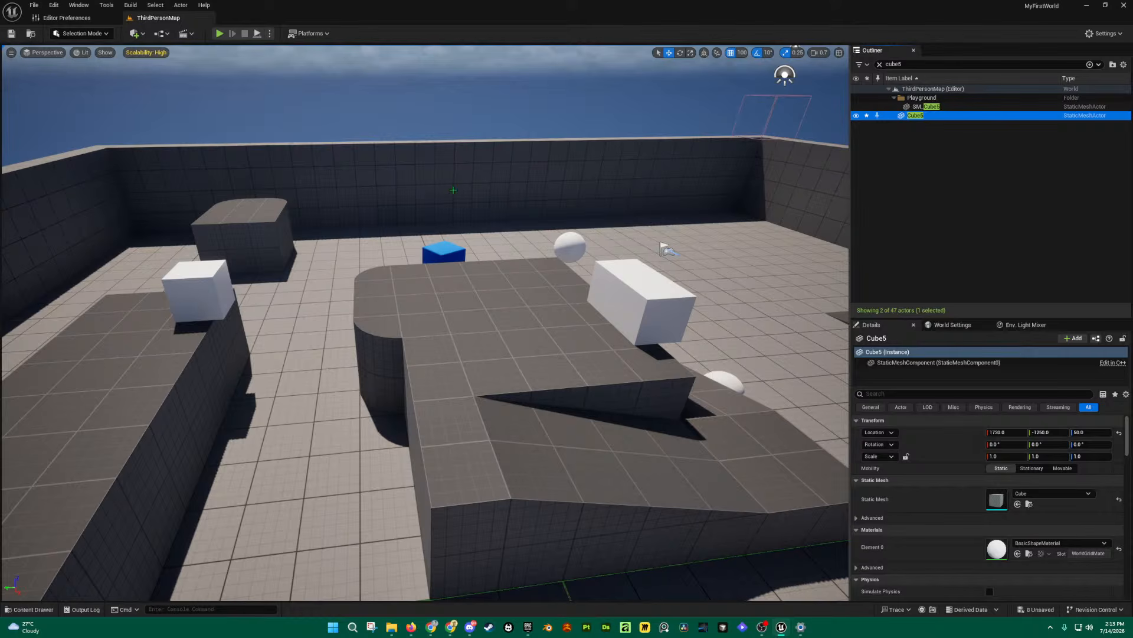
key(f)
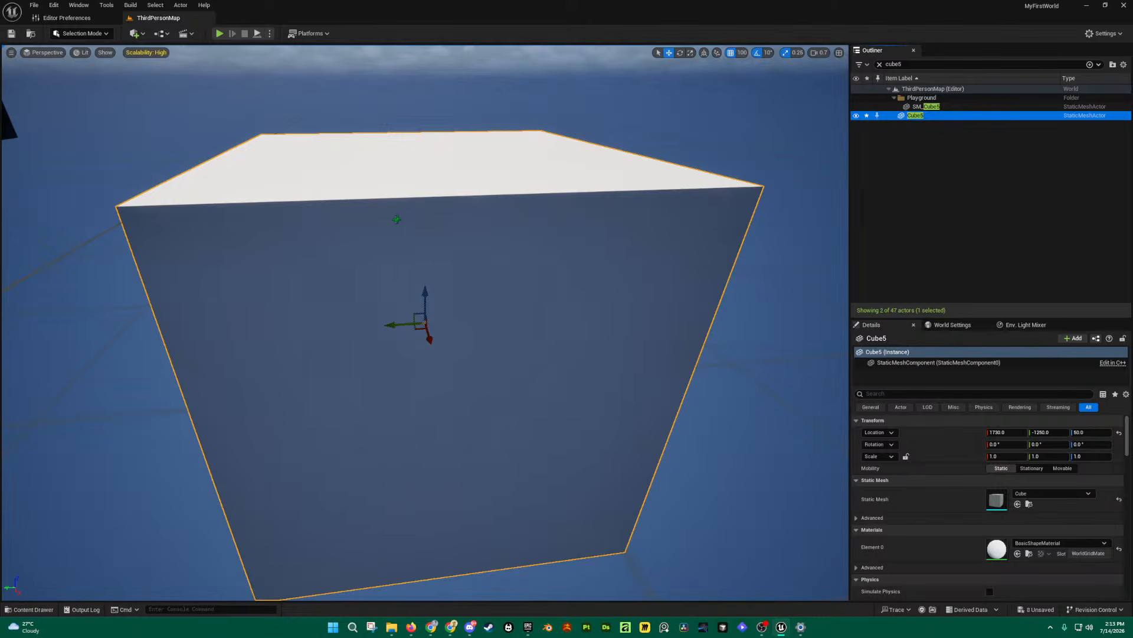
Step: Back the view away from Cube5 and clear the actor search
mouse_move(419, 203)
right_down()
mouse_move(410, 203)
mouse_move(422, 222)
mouse_move(420, 203)
mouse_move(434, 204)
right_up()
key(s)
key(a)
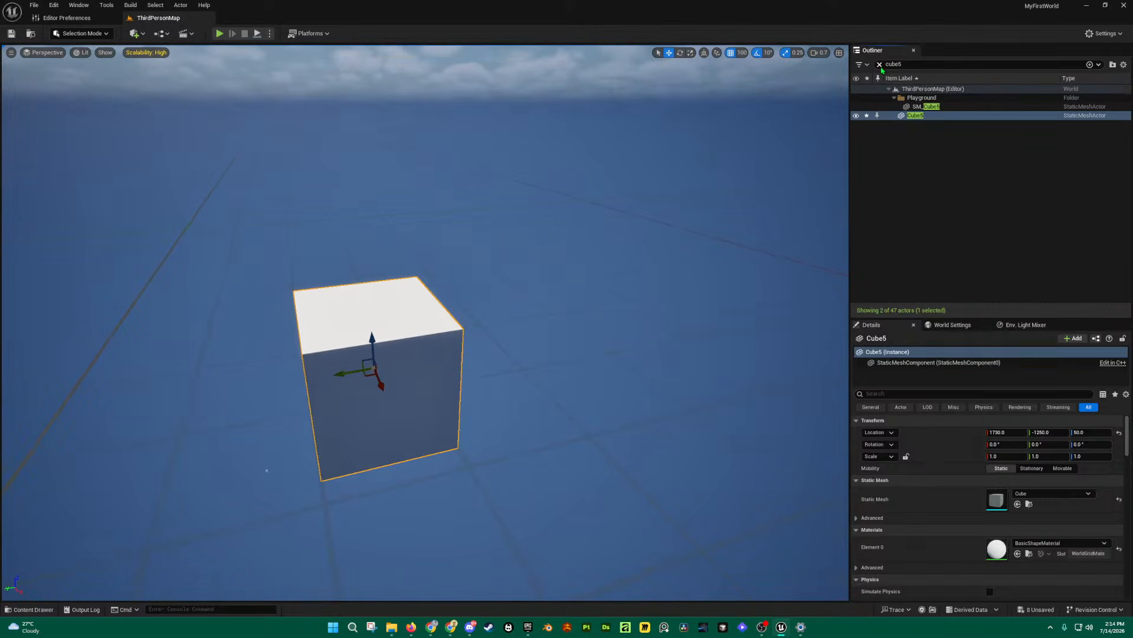
click(879, 64)
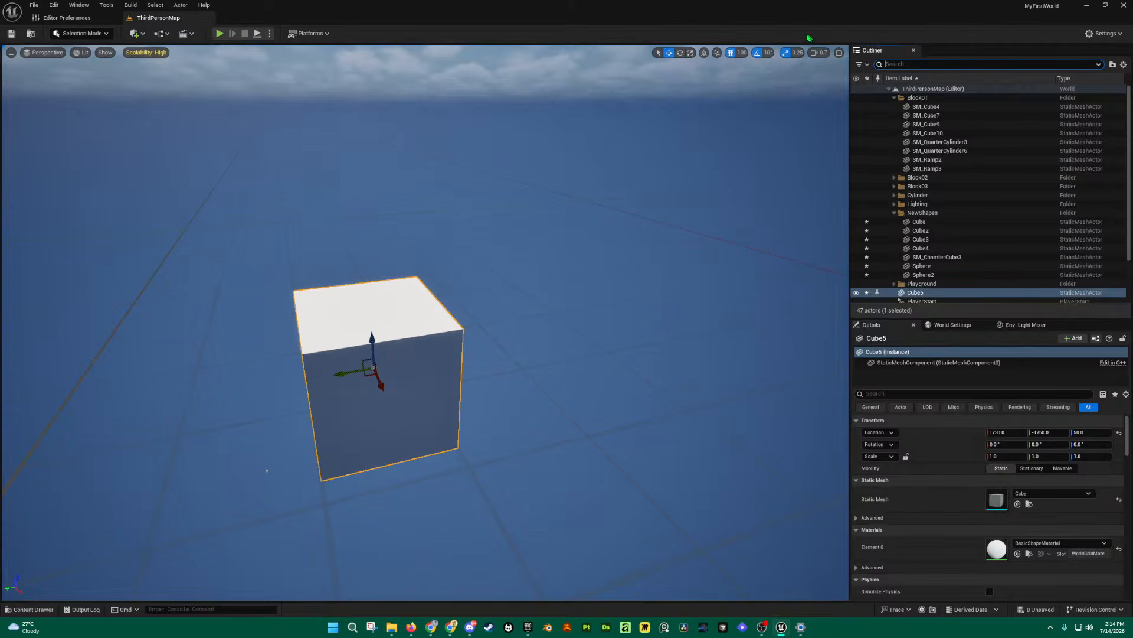
Step: Try rotating Cube5 with the 10° rotation snap and undo the rotation
click(681, 55)
key(w)
key(a)
right_drag(555, 329, 556, 360)
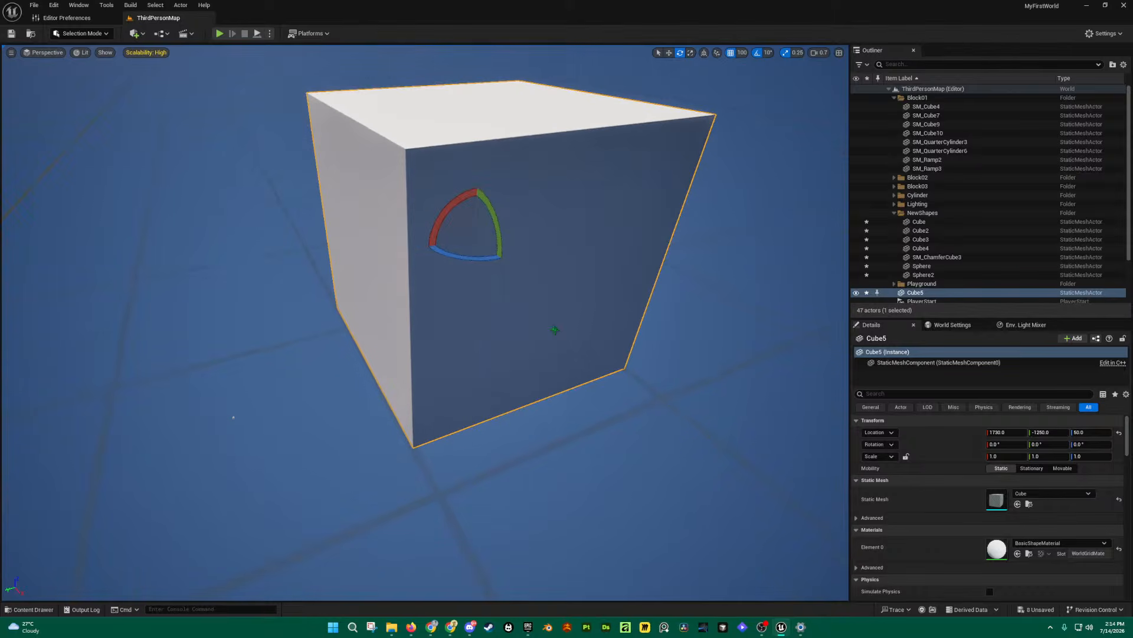
mouse_move(489, 255)
mouse_down()
mouse_move(511, 264)
mouse_move(451, 263)
mouse_move(407, 242)
mouse_move(413, 232)
mouse_move(410, 246)
mouse_move(490, 261)
mouse_up()
key(ctrl+z)
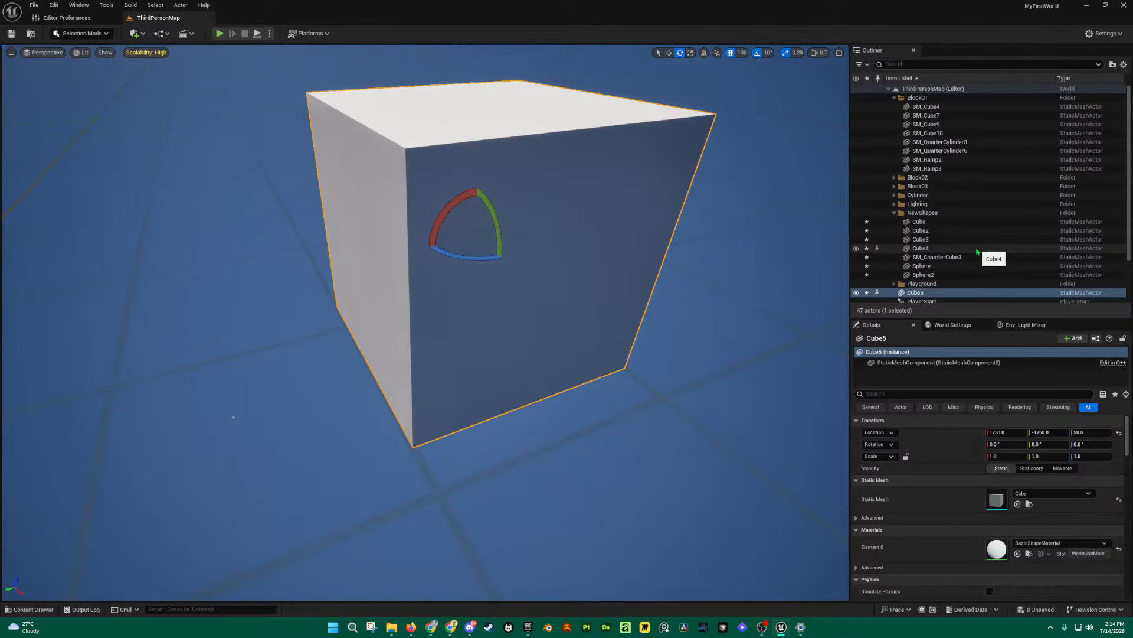
Step: Set the rotation snap to 45°, test rotating Cube5 with it and undo the rotation
click(768, 53)
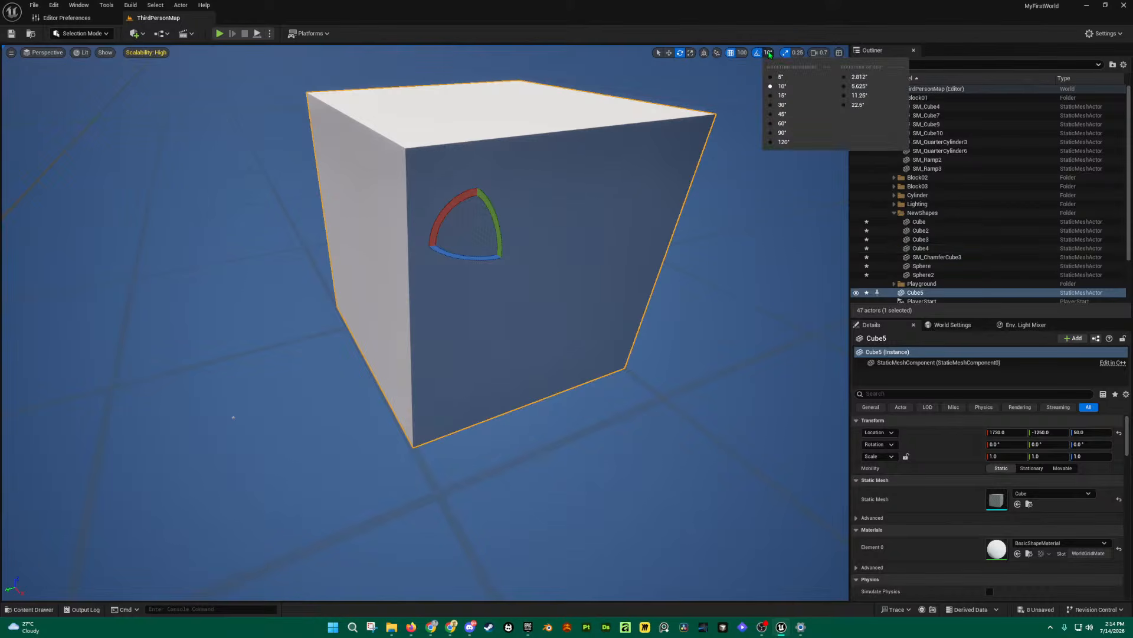
click(784, 114)
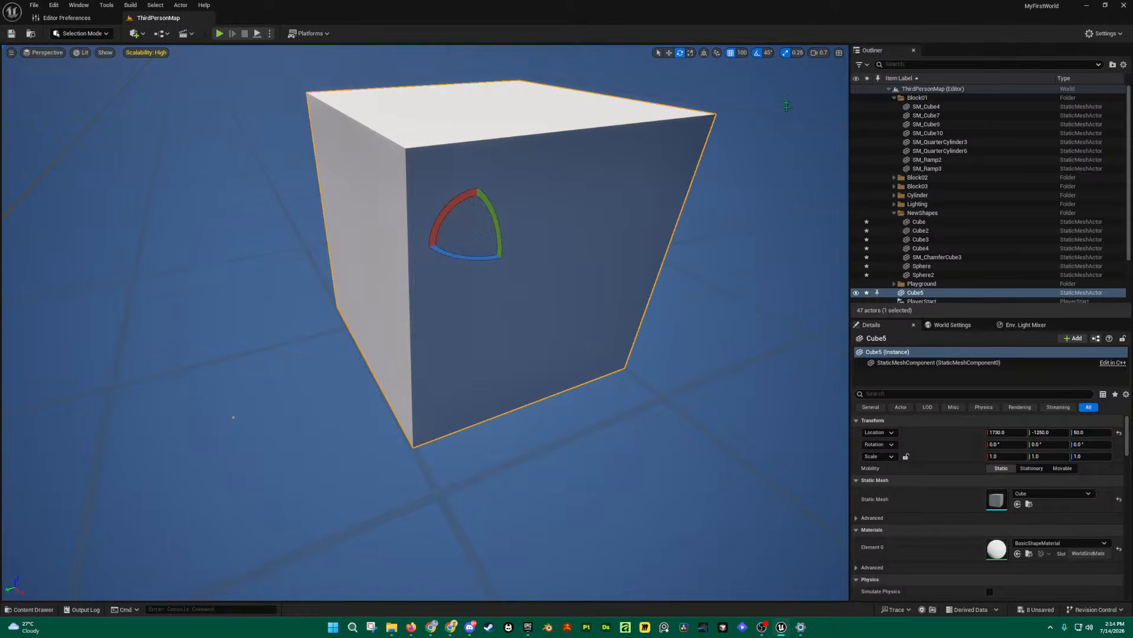
key(s)
right_drag(741, 104, 741, 171)
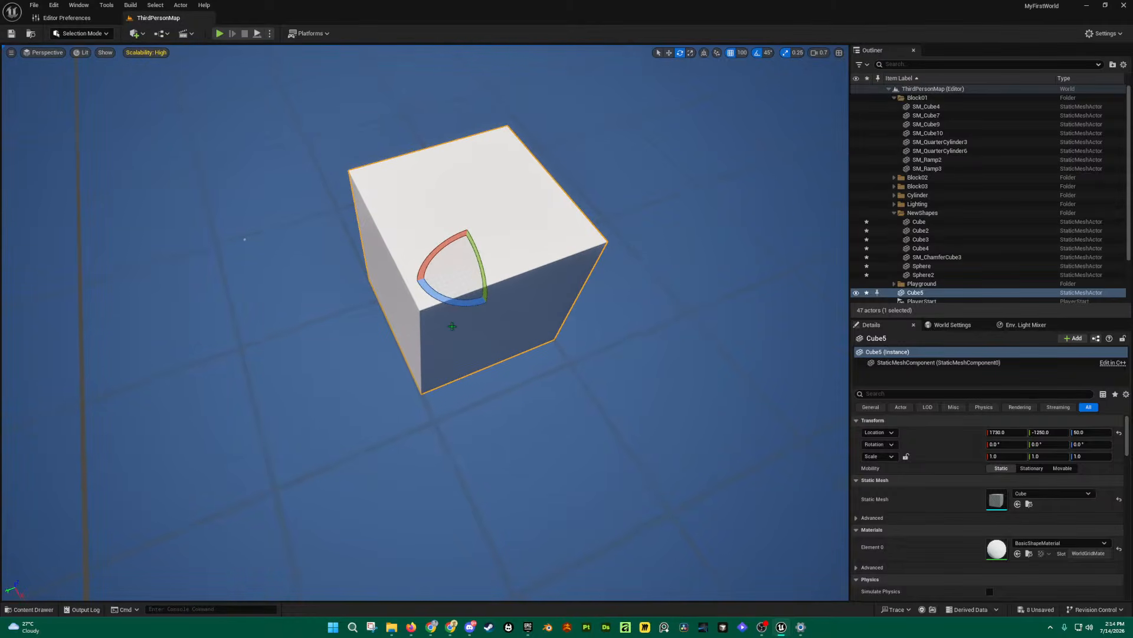
drag(467, 306, 528, 254)
key(ctrl+z)
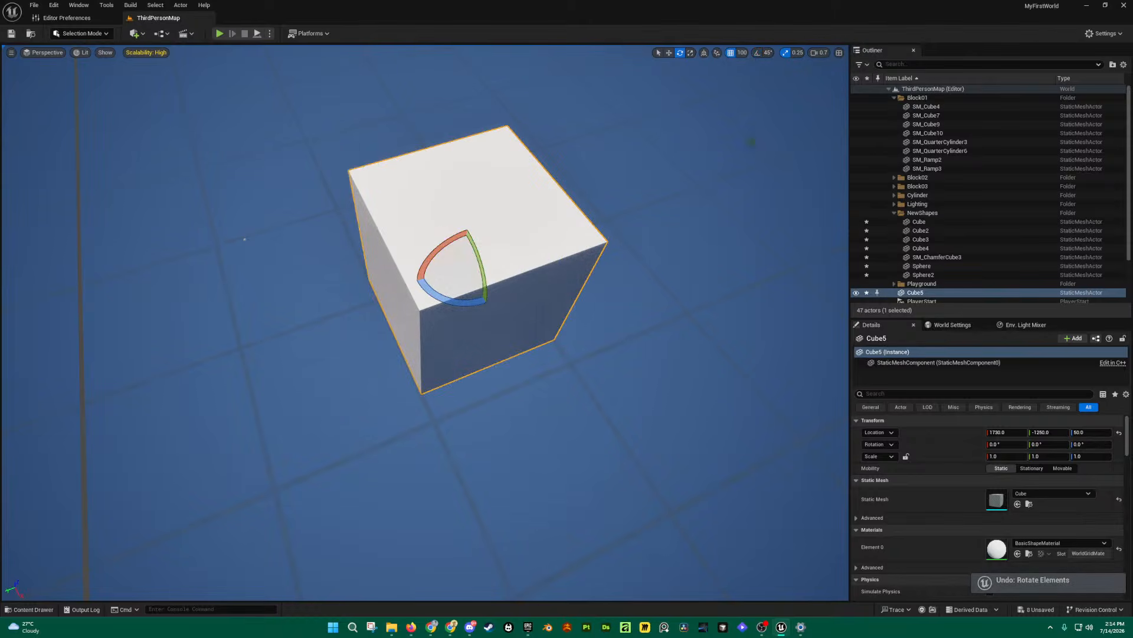
Step: Try rotating Cube5 freely without rotation snapping and undo the rotation
mouse_move(441, 290)
mouse_down()
mouse_move(488, 306)
mouse_move(448, 312)
mouse_move(515, 273)
mouse_move(421, 309)
mouse_move(494, 307)
mouse_move(415, 303)
mouse_move(431, 310)
mouse_up()
key(ctrl+z)
right_drag(742, 143, 747, 101)
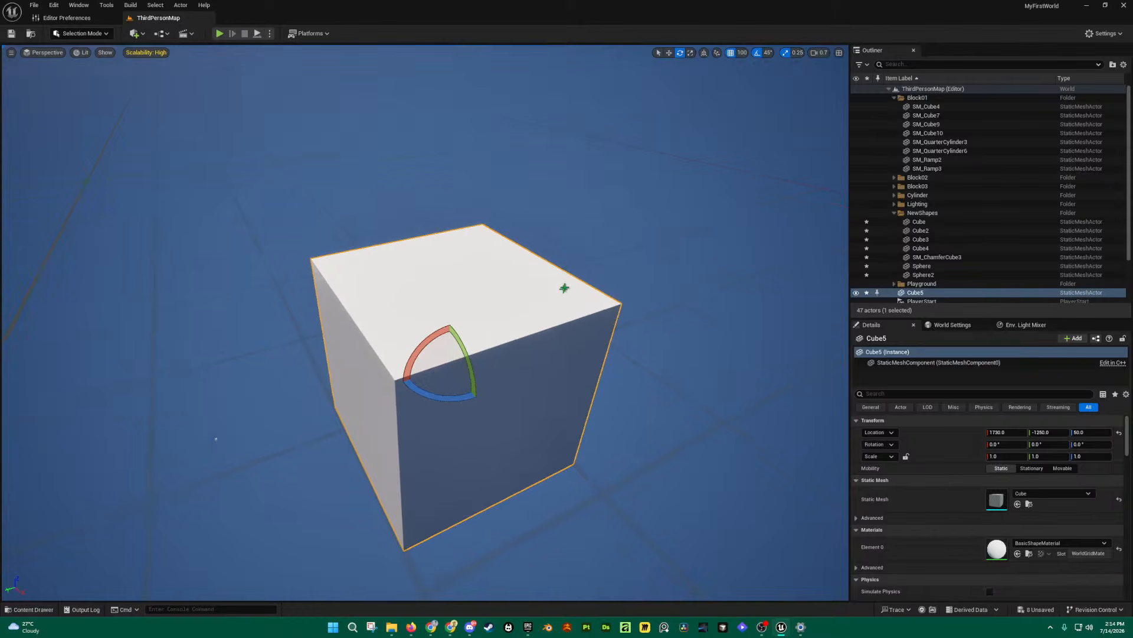
Step: Scale Cube5 to 3.0 along the Y axis with the 0.25 scale snap and undo the scaling
key(r)
click(797, 53)
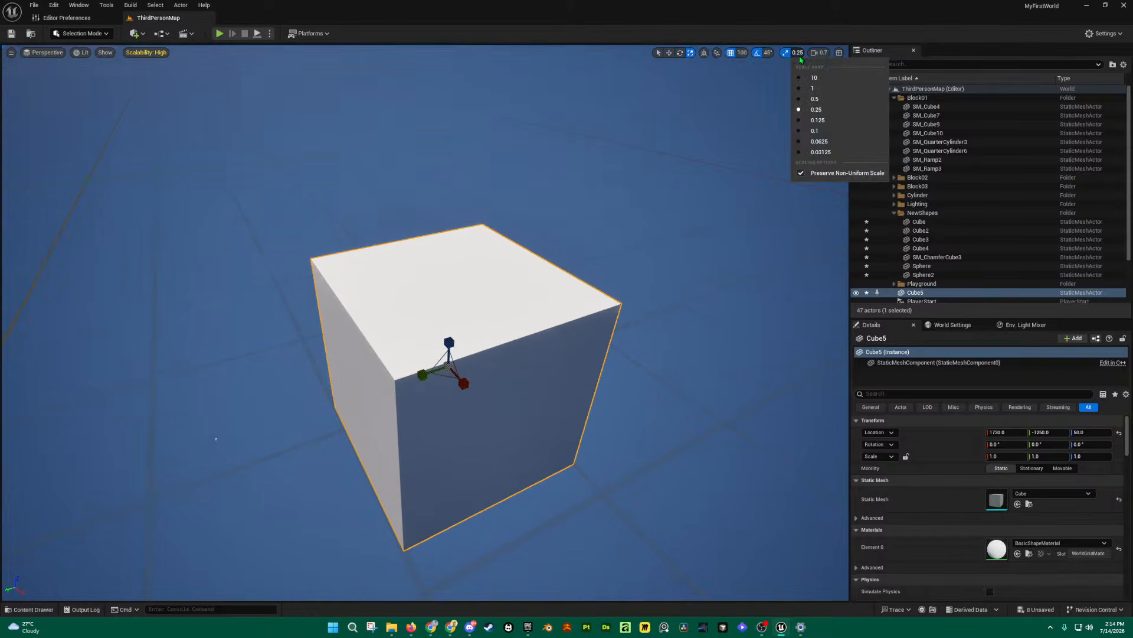
right_drag(661, 171, 651, 147)
key(s)
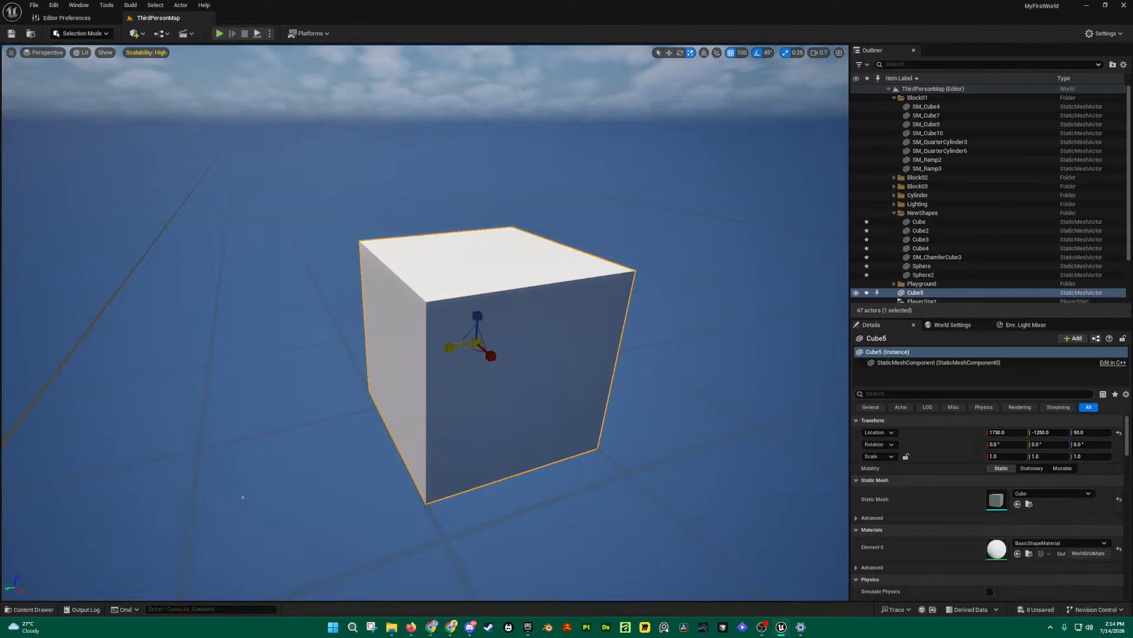
drag(450, 347, 319, 375)
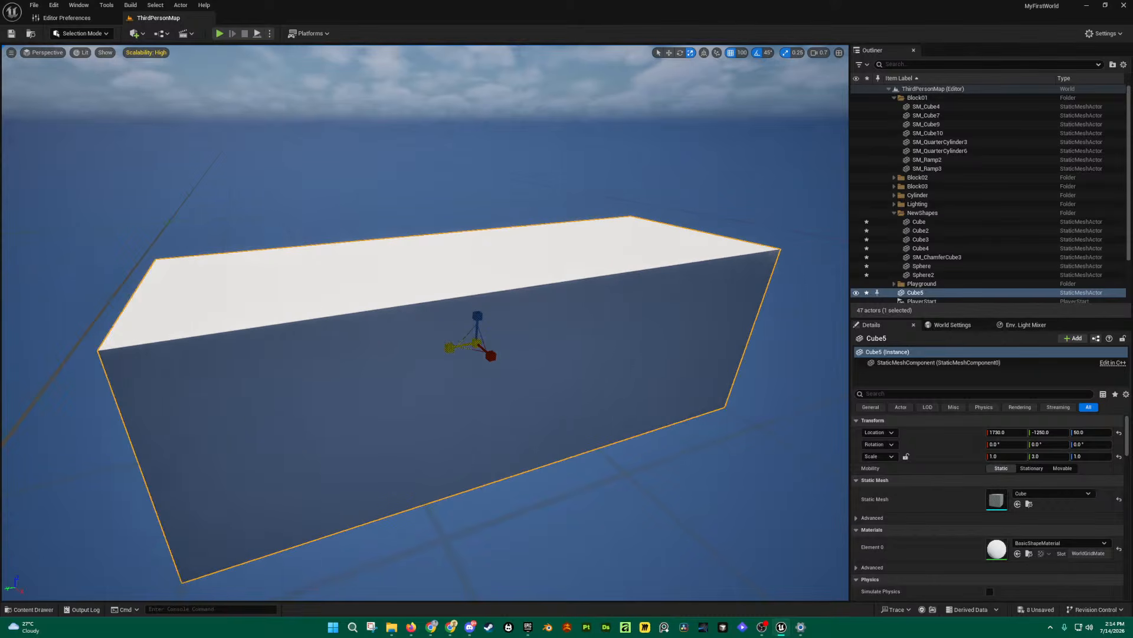
key(ctrl+z)
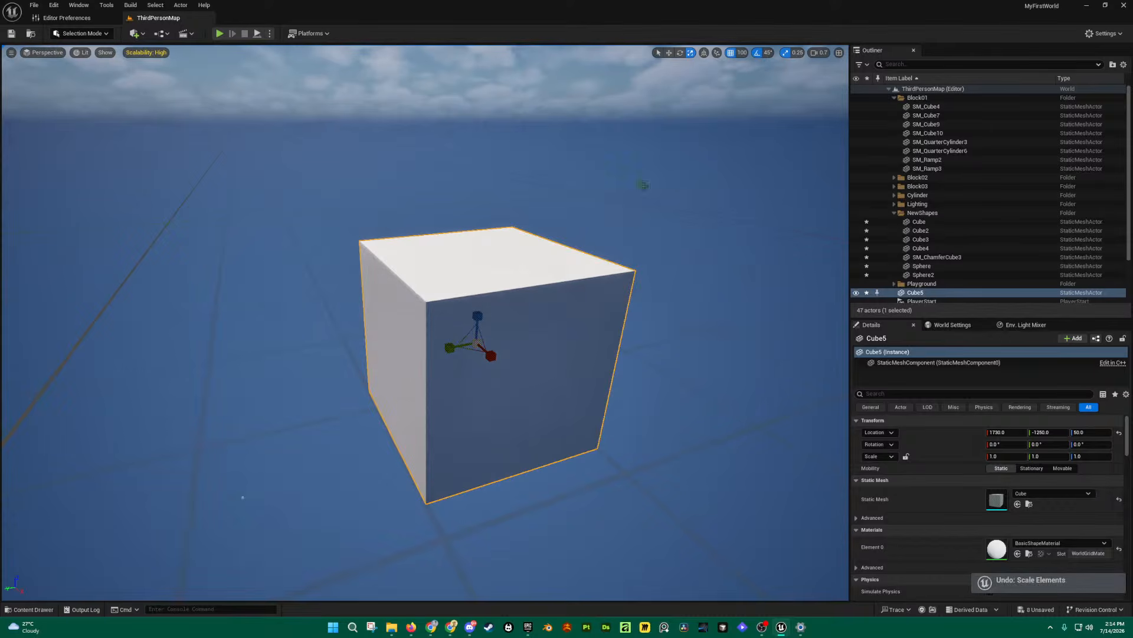
Step: Set the scale snap to 1, scale Cube5 to 7.0 along the Y axis and undo the scaling
click(797, 53)
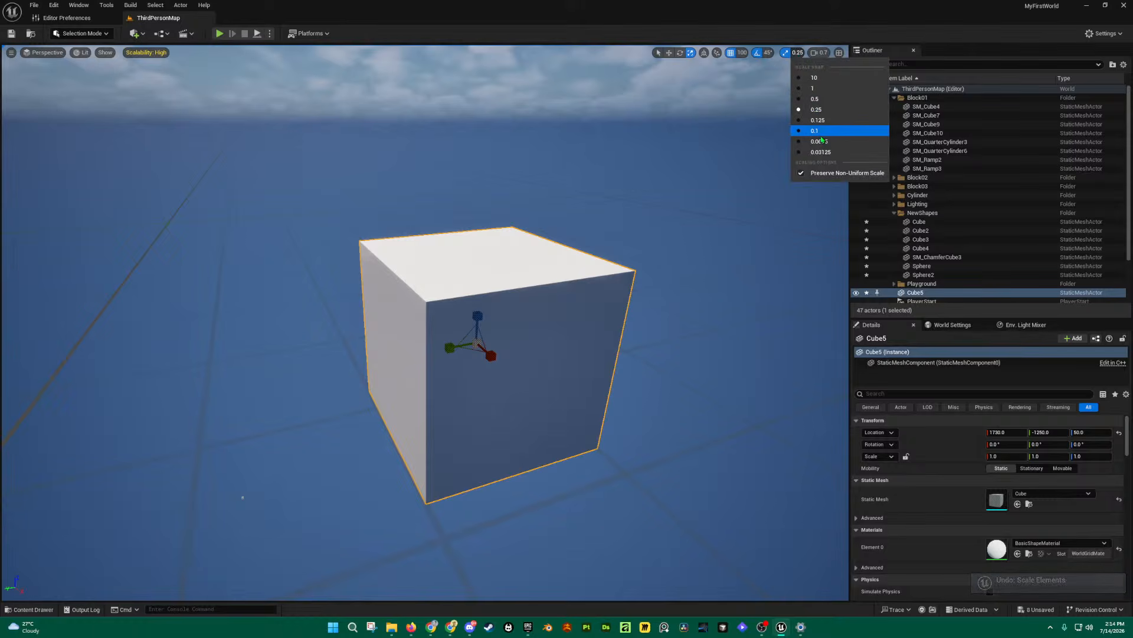
click(814, 88)
right_drag(676, 223, 673, 260)
key(s)
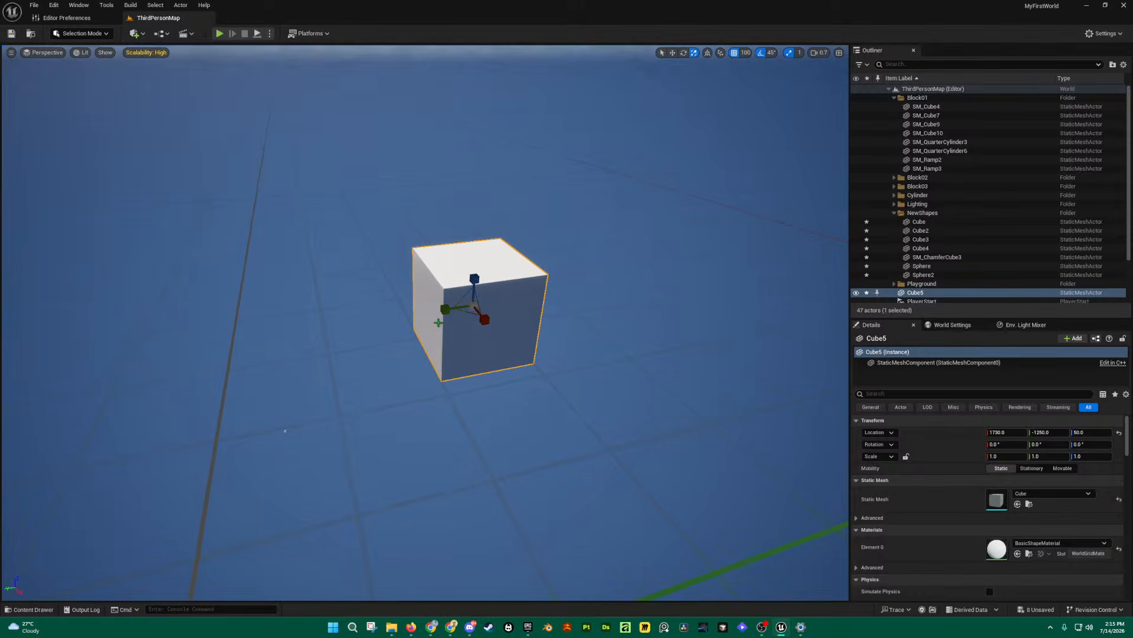
drag(445, 309, 236, 326)
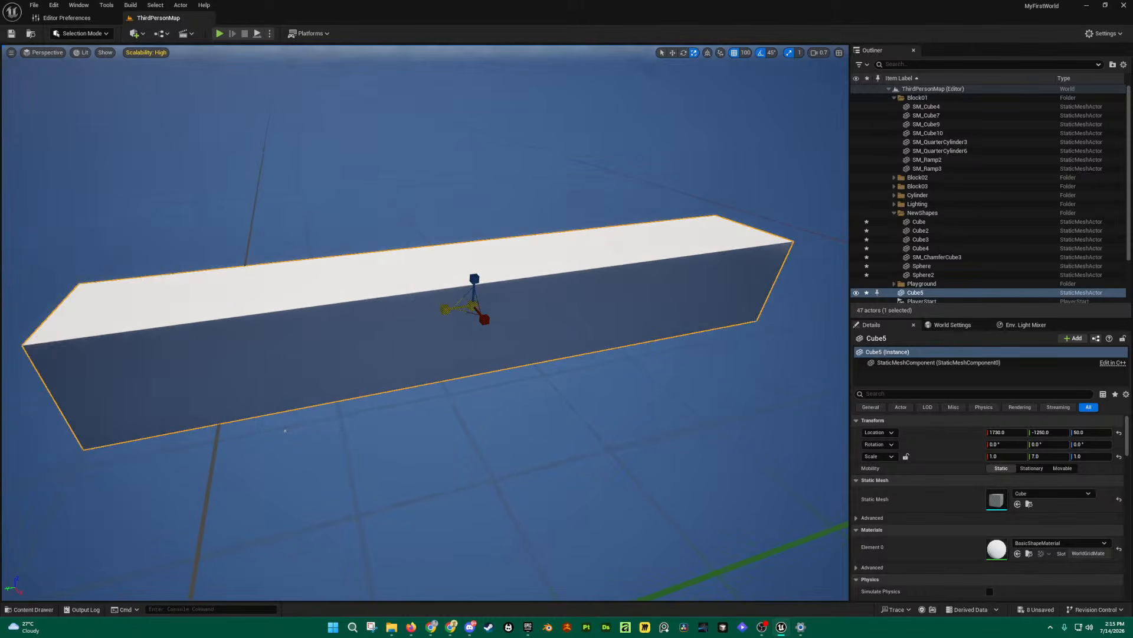
key(ctrl+z)
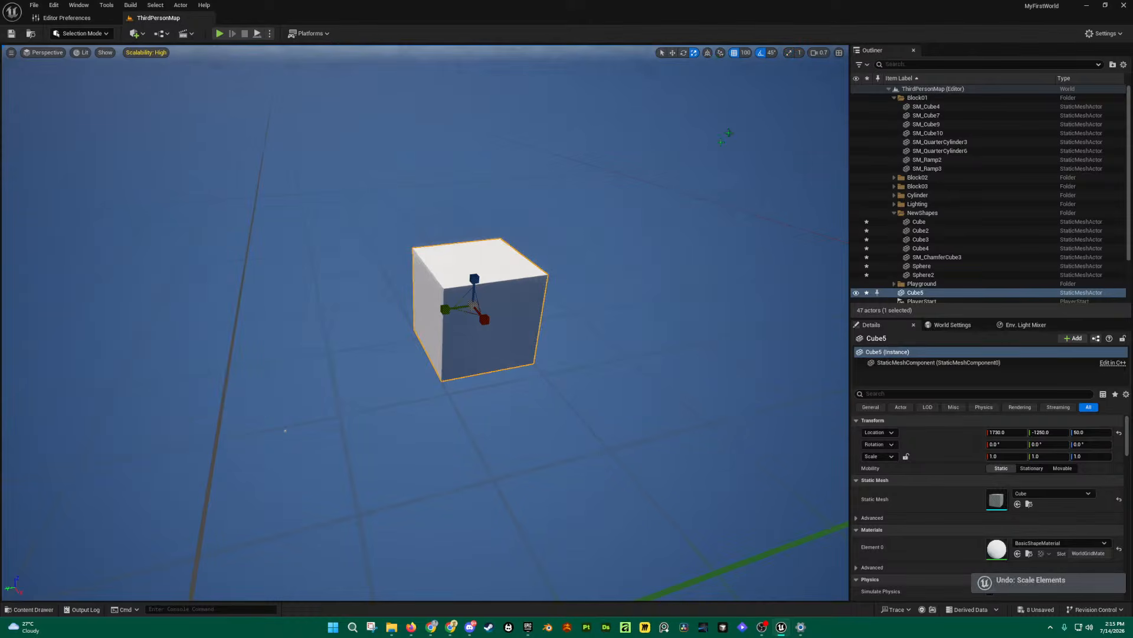
Step: Try scaling Cube5 without snapping and undo it, then set the scale snap to 0.25 and enable scale snapping
mouse_move(446, 307)
mouse_down()
mouse_move(257, 318)
mouse_move(457, 307)
mouse_move(273, 317)
mouse_move(447, 307)
mouse_up()
key(ctrl+z)
click(798, 53)
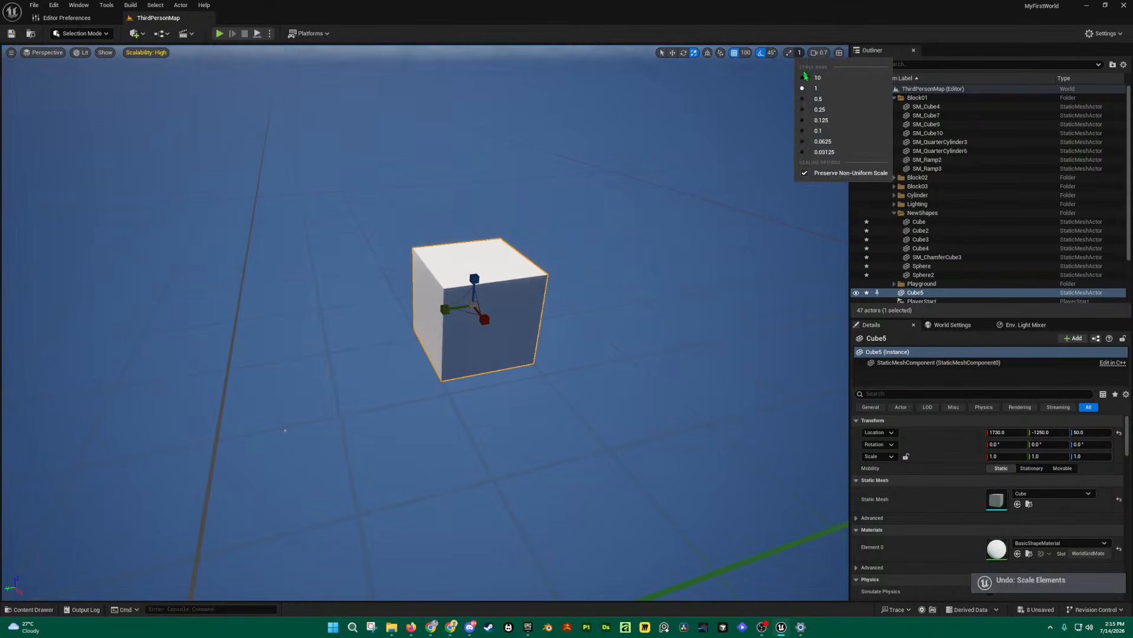
click(809, 109)
click(786, 53)
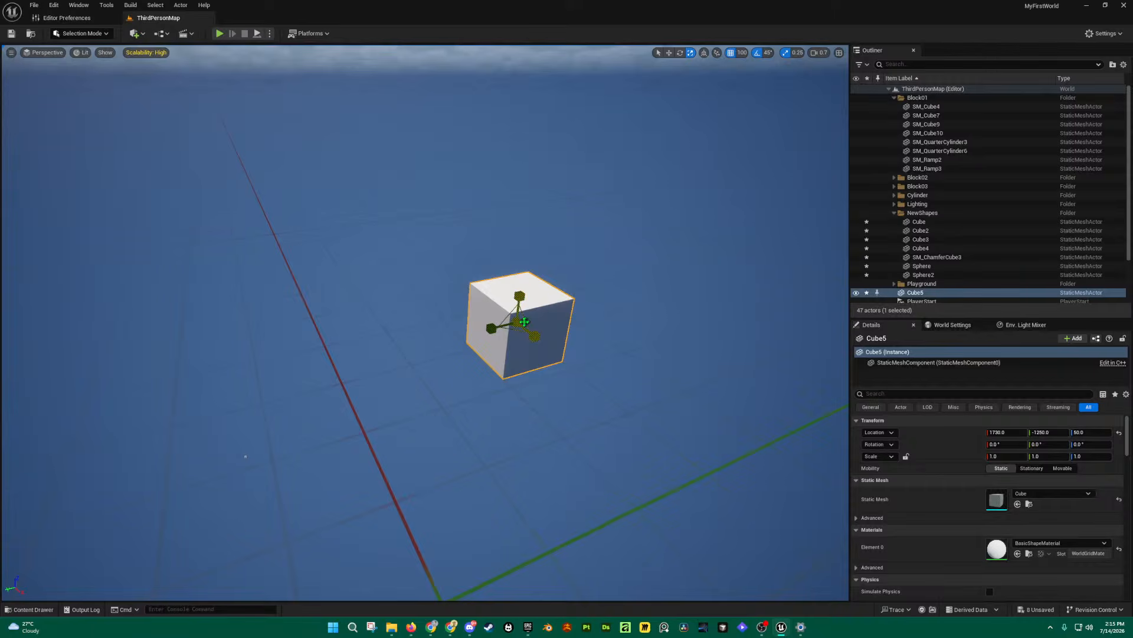
Step: Test scaling Cube5 to 2.75 along Y, rotating it and moving it along Y, undoing each change
drag(491, 329, 590, 338)
key(e)
key(ctrl+z)
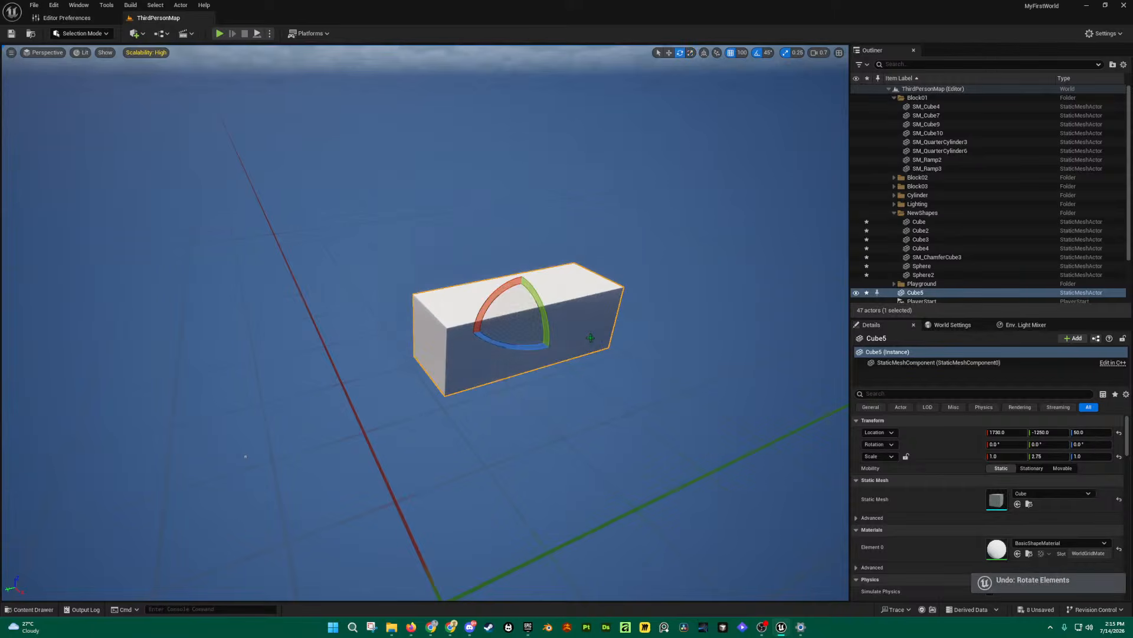
key(ctrl+z)
key(r)
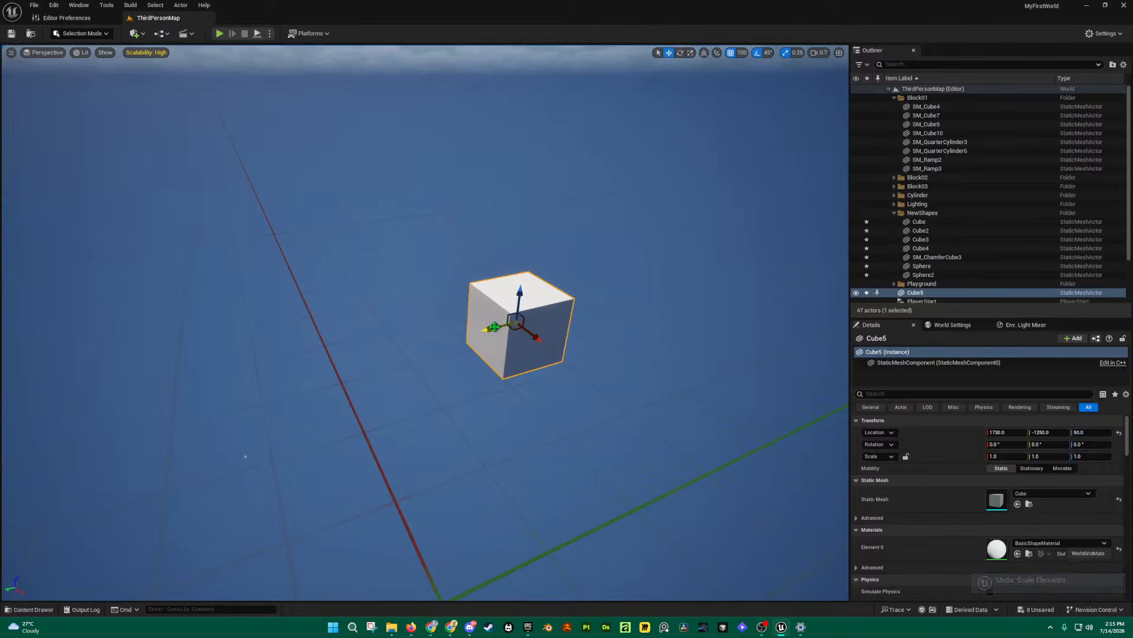
drag(494, 327, 560, 306)
key(ctrl+z)
Step: Raise the camera speed to 6.5 and fly out to a high overview of the whole arena
right_drag(561, 306, 465, 282)
key(d)
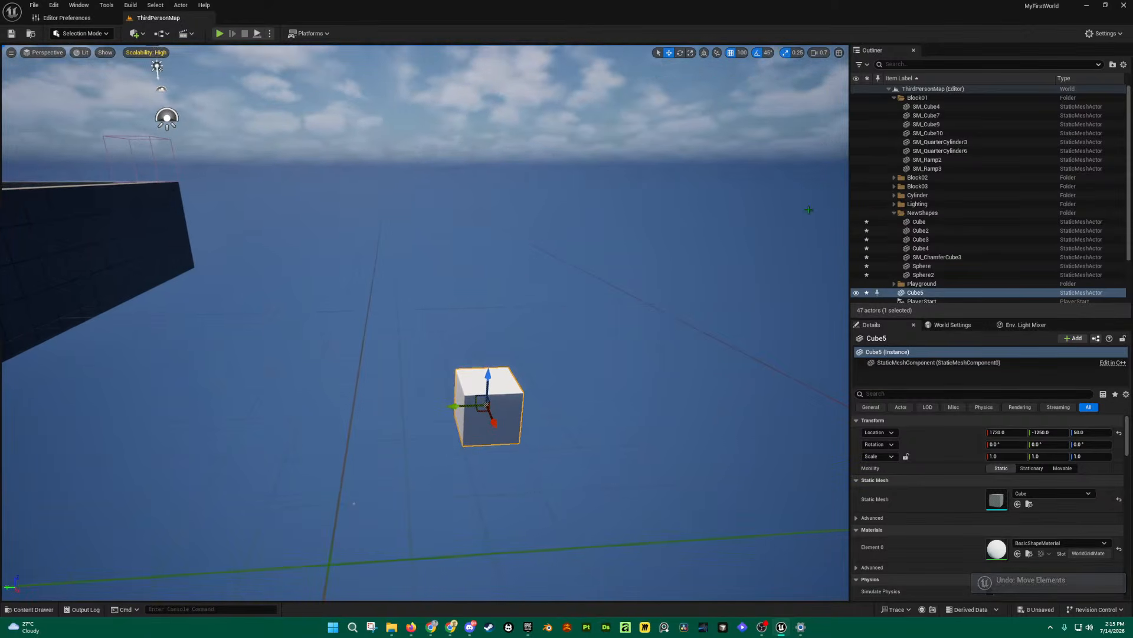
click(821, 53)
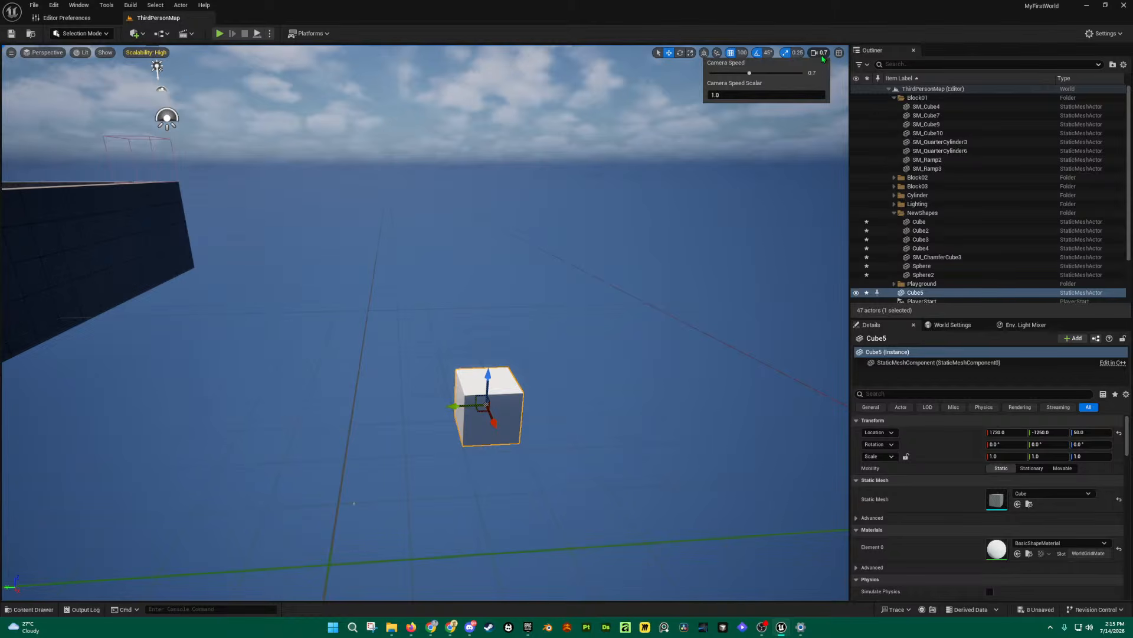
right_drag(596, 236, 675, 298)
scroll(493, 177, up, 6)
key(s)
key(e)
key(s)
key(d)
key(q)
key(w)
key(e)
key(w)
key(e)
key(w)
key(s)
key(w)
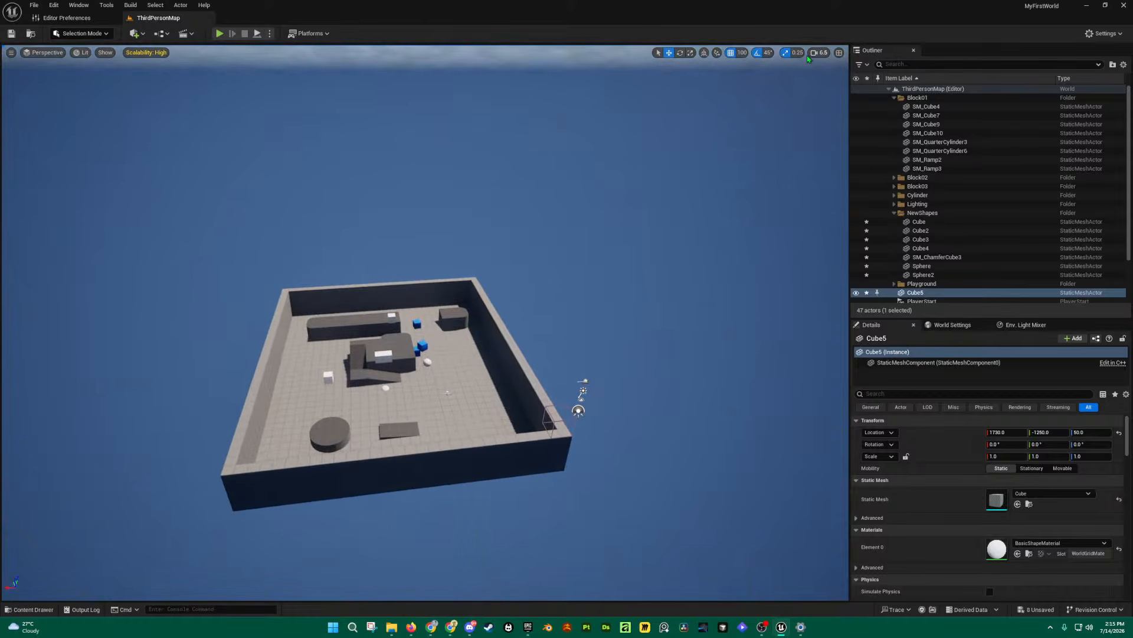
Step: Set the camera speed to 0.65 and fly back down close to the arena's blocks
click(822, 54)
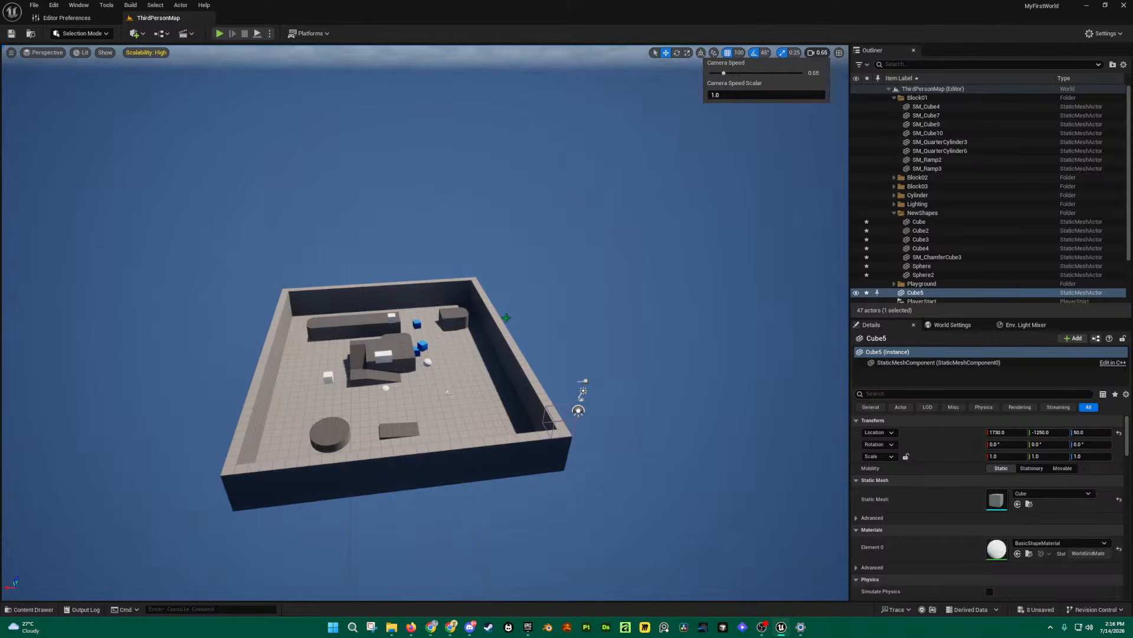
key(w)
right_drag(506, 317, 561, 269)
key(s)
key(q)
key(e)
key(w)
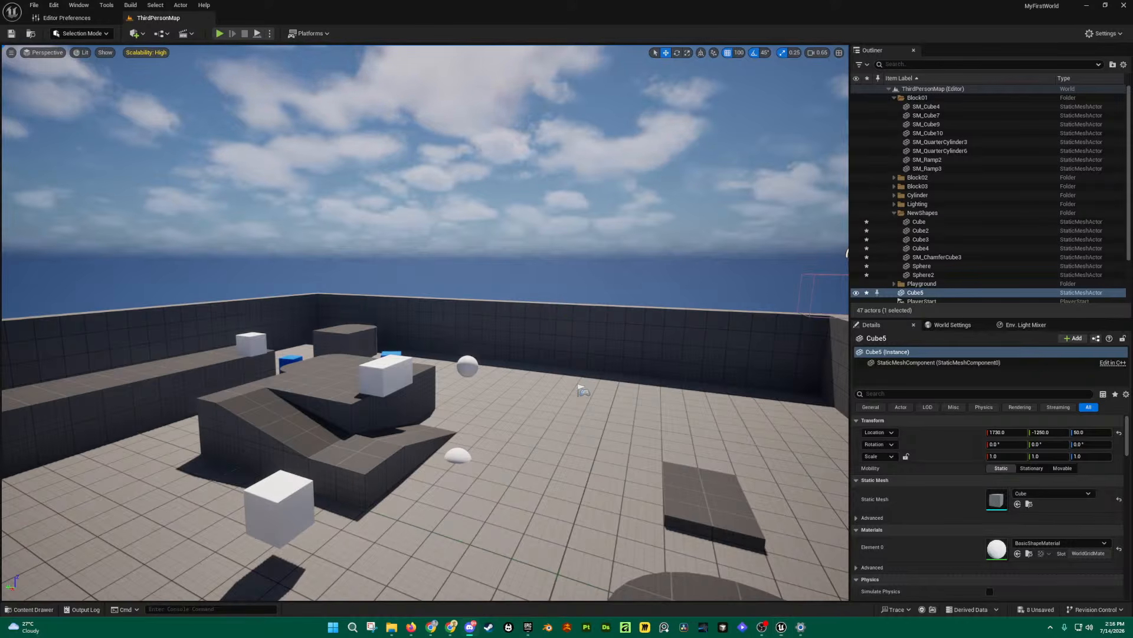
Step: Fly around the ramp platform and view the white cubes, spheres and blue blocks up close
key(w)
right_drag(458, 370, 398, 363)
key(d)
key(a)
key(e)
key(a)
key(s)
key(d)
key(s)
key(s)
key(w)
key(w)
key(d)
key(a)
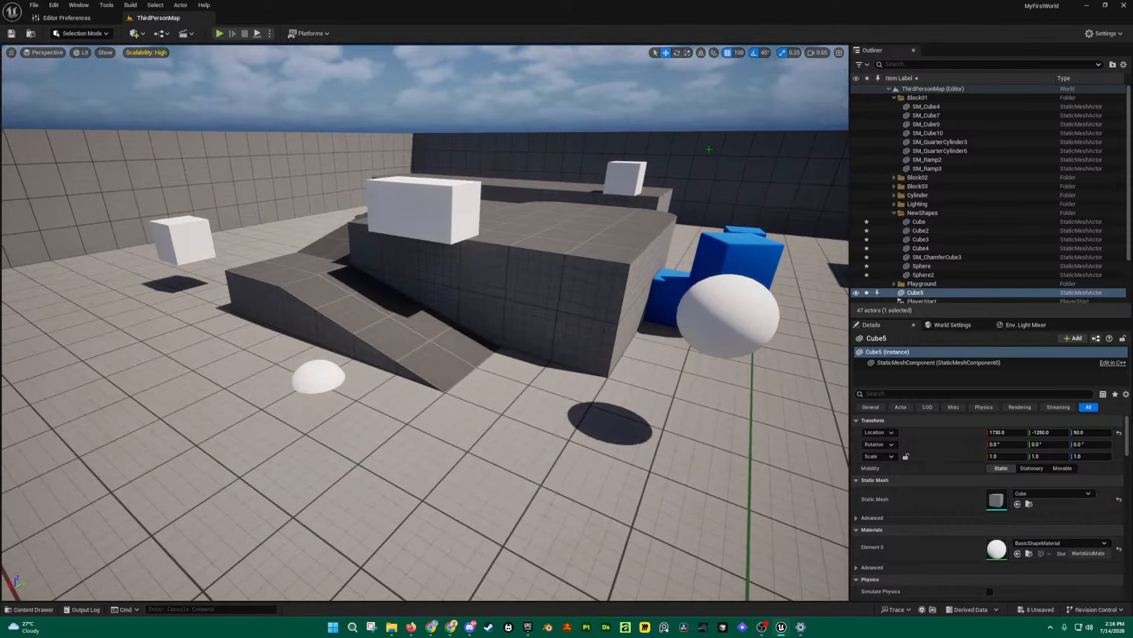
Step: Fly back from the ramp platform to a raised overview of the surrounding shapes
key(s)
right_drag(549, 214, 523, 273)
key(w)
key(s)
key(a)
key(d)
key(s)
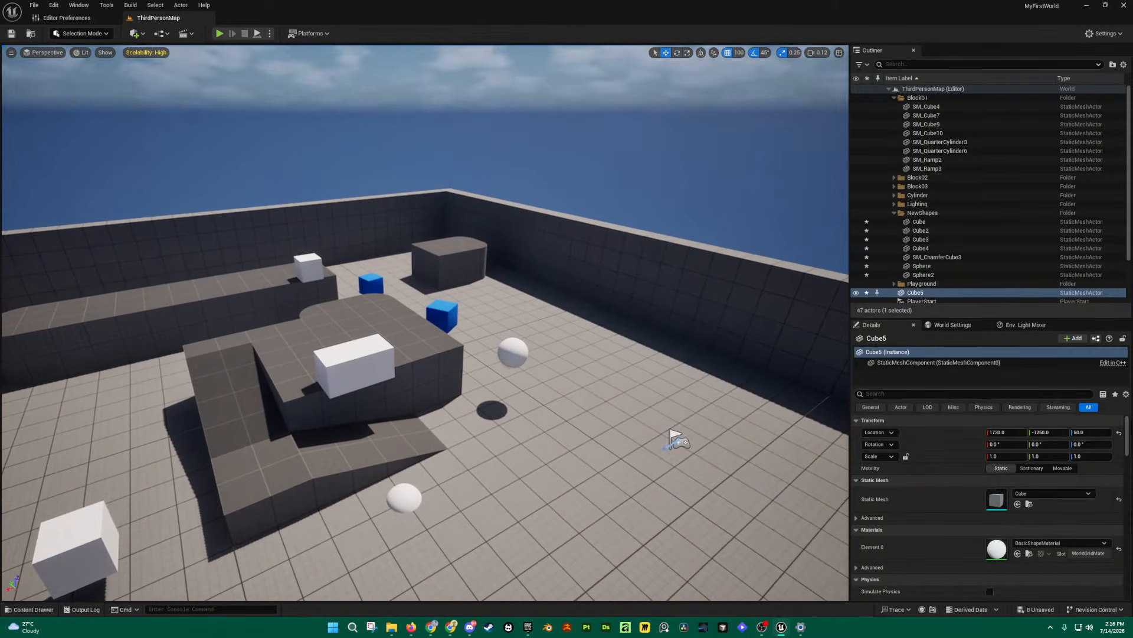
Step: Vary the camera speed in flight while moving past the blocks, ending at 0.14
right_drag(522, 273, 593, 195)
key(w)
scroll(495, 242, up, 1)
key(w)
key(w)
scroll(260, 237, up, 2)
key(w)
scroll(561, 251, down, 7)
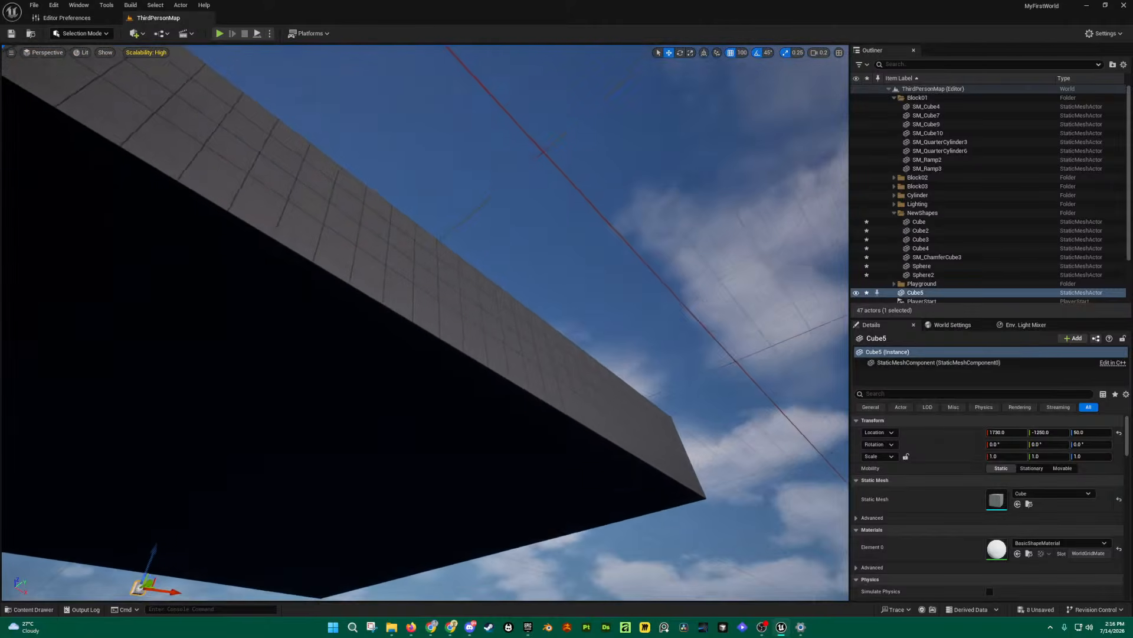
right_drag(425, 323, 437, 437)
key(a)
right_drag(557, 203, 584, 219)
scroll(449, 204, down, 2)
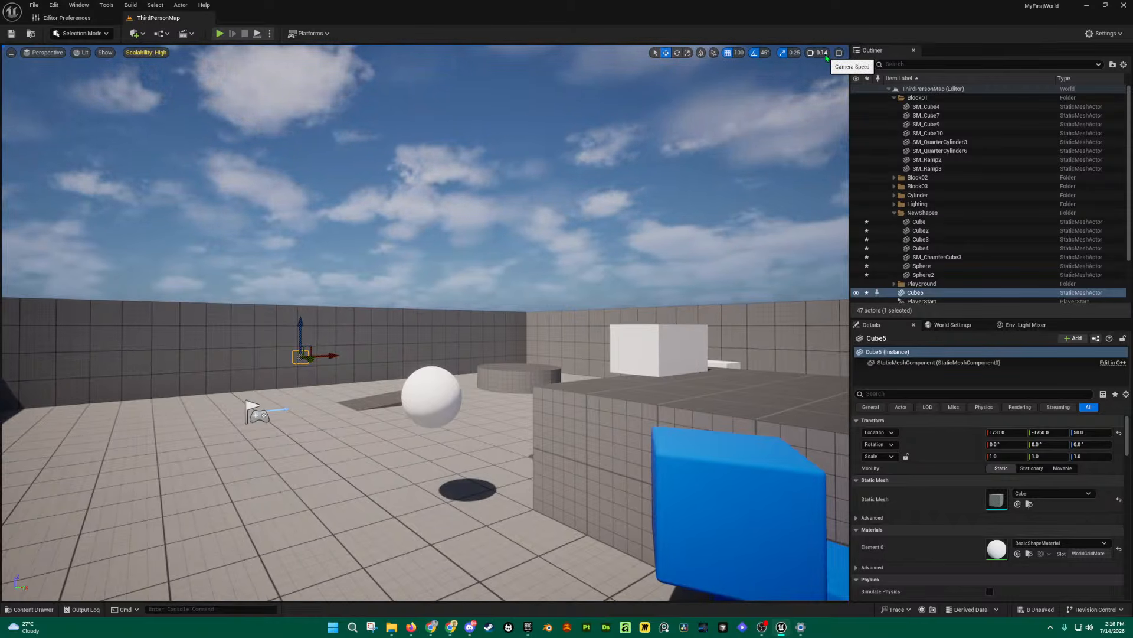
Step: Adjust the camera speed to 0.18 while flying to a raised view over the blue cubes and ramp platform
right_drag(606, 251, 678, 242)
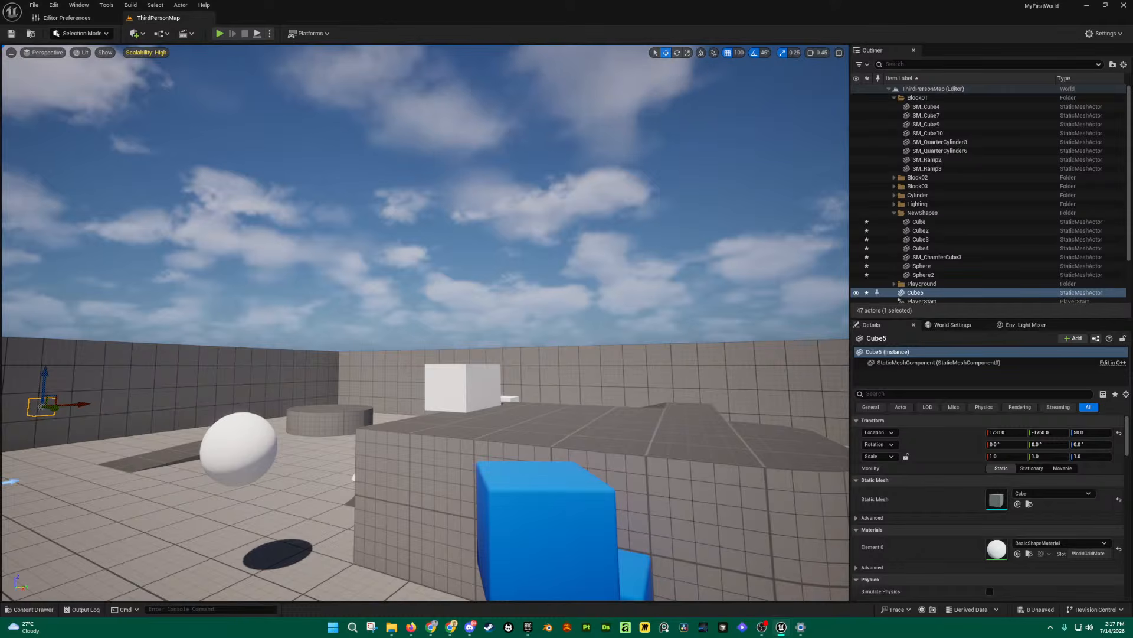
click(824, 54)
click(824, 55)
right_drag(667, 194, 526, 314)
scroll(667, 195, down, 2)
scroll(697, 290, down, 2)
scroll(697, 307, down, 1)
key(a)
key(a)
scroll(761, 312, up, 1)
key(w)
key(w)
scroll(847, 294, up, 1)
key(d)
key(s)
key(d)
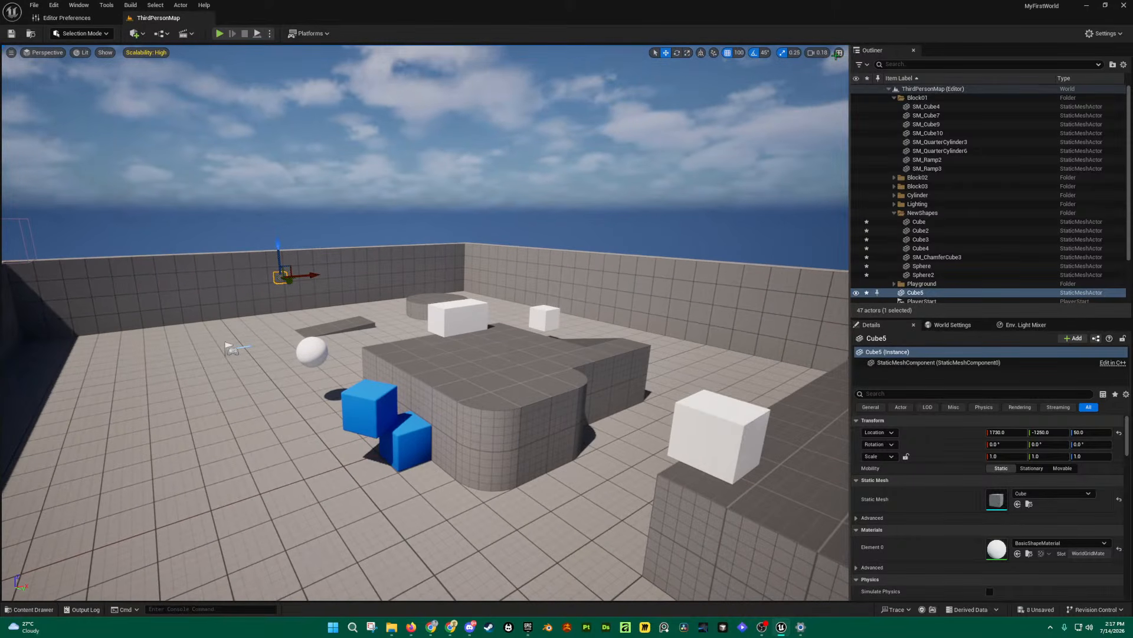
Step: Show the four-viewport layout, maximizing and restoring the Perspective view and the Right view in turn
click(839, 52)
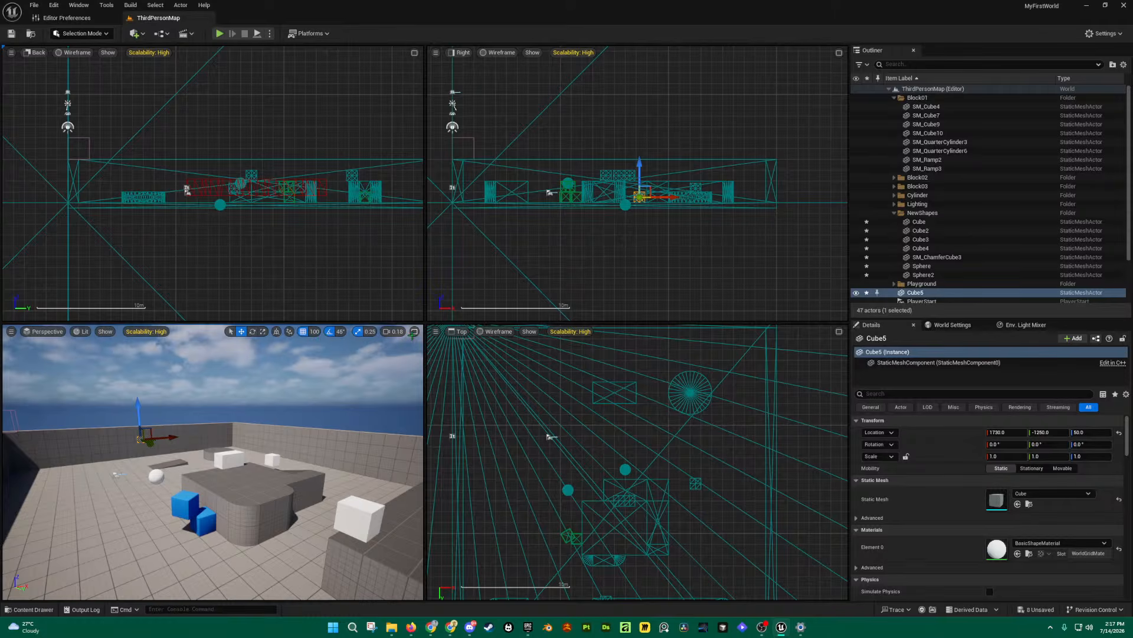
click(414, 332)
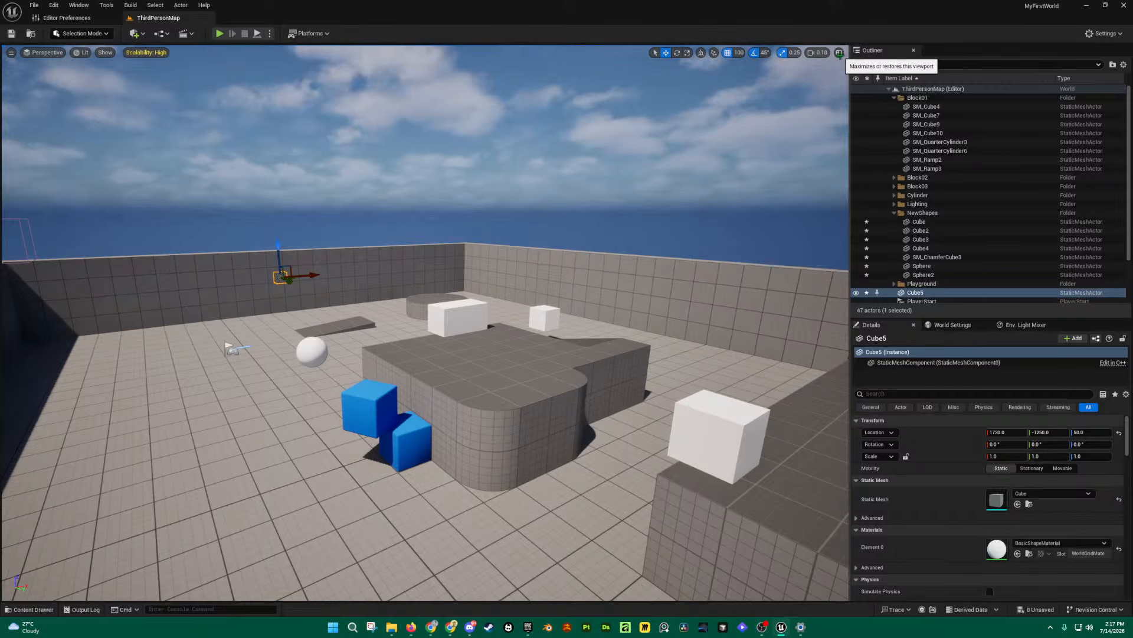
click(839, 53)
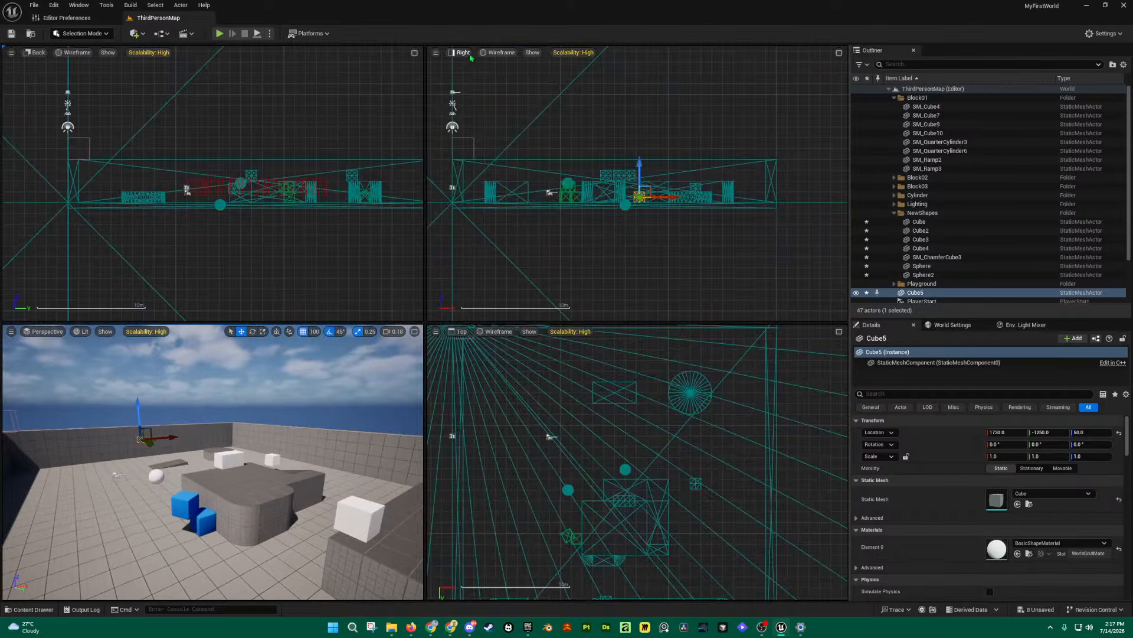
click(839, 53)
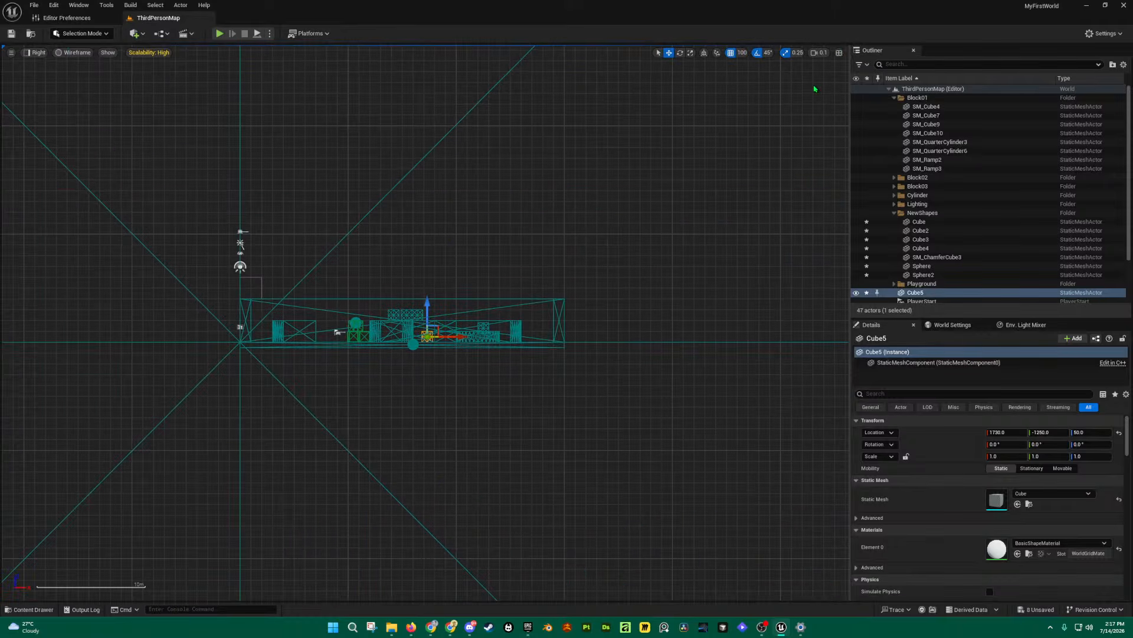
click(840, 55)
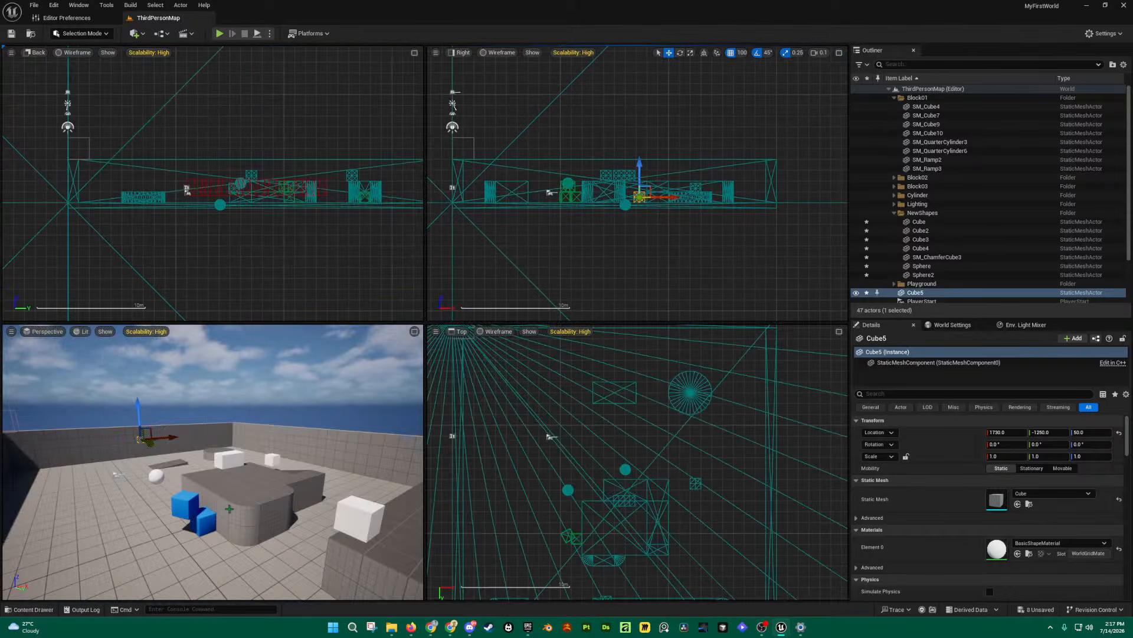
Step: Fly to the white cubes in the Perspective view, select Cube2 and enlarge the orthographic views around it
key(w)
right_drag(229, 508, 355, 509)
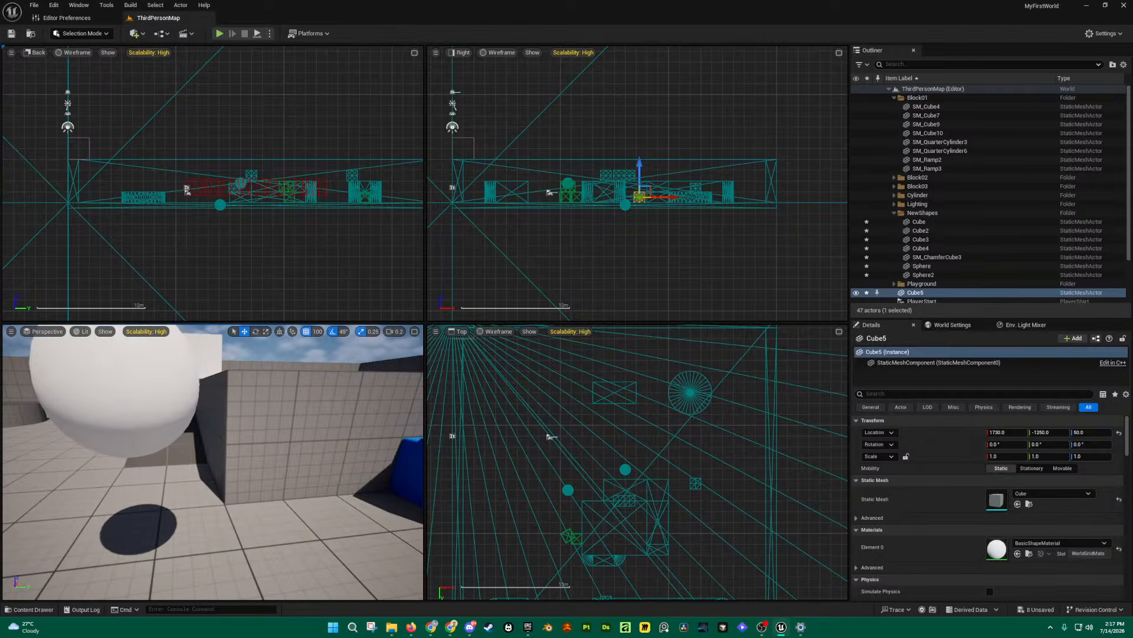
key(e)
right_drag(268, 439, 263, 476)
click(267, 440)
key(e)
drag(245, 504, 281, 496)
mouse_move(281, 496)
right_down()
mouse_move(303, 514)
mouse_move(318, 501)
mouse_move(304, 473)
mouse_move(261, 501)
right_up()
key(q)
key(s)
key(e)
key(d)
scroll(262, 160, up, 5)
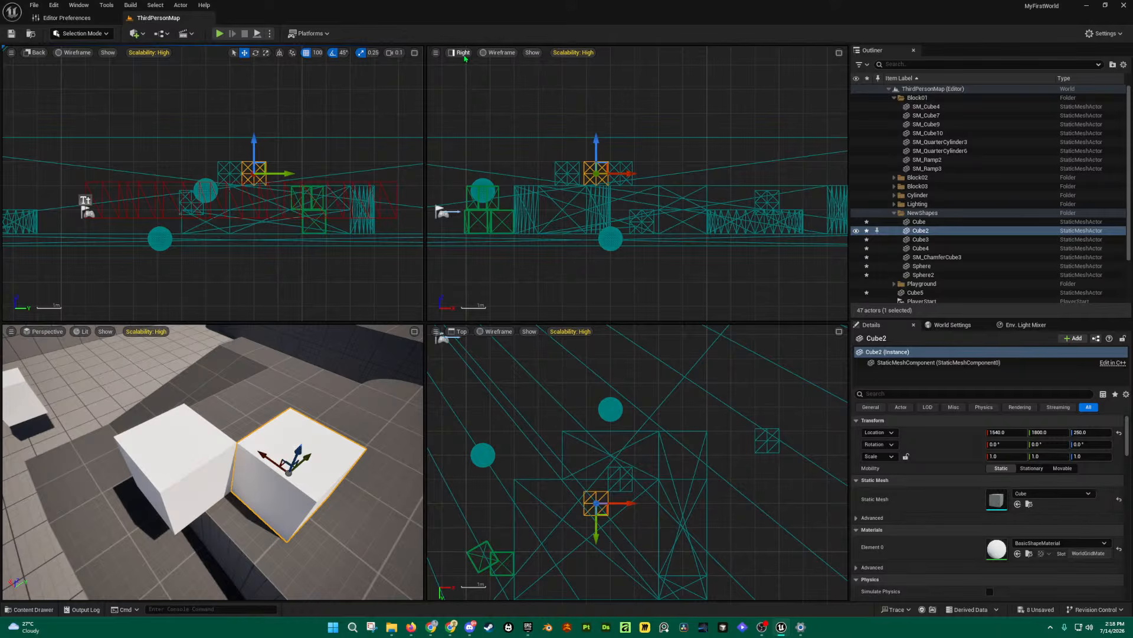
Step: Change the Right view to a Top view, and maximize and restore the Perspective view
click(464, 53)
click(476, 86)
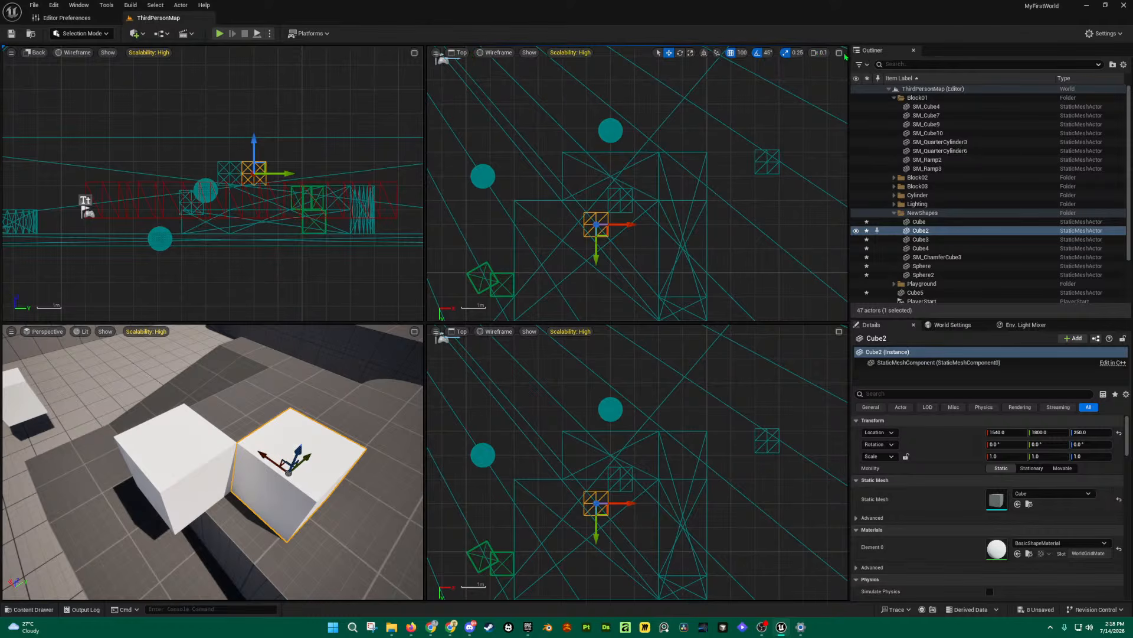
click(414, 331)
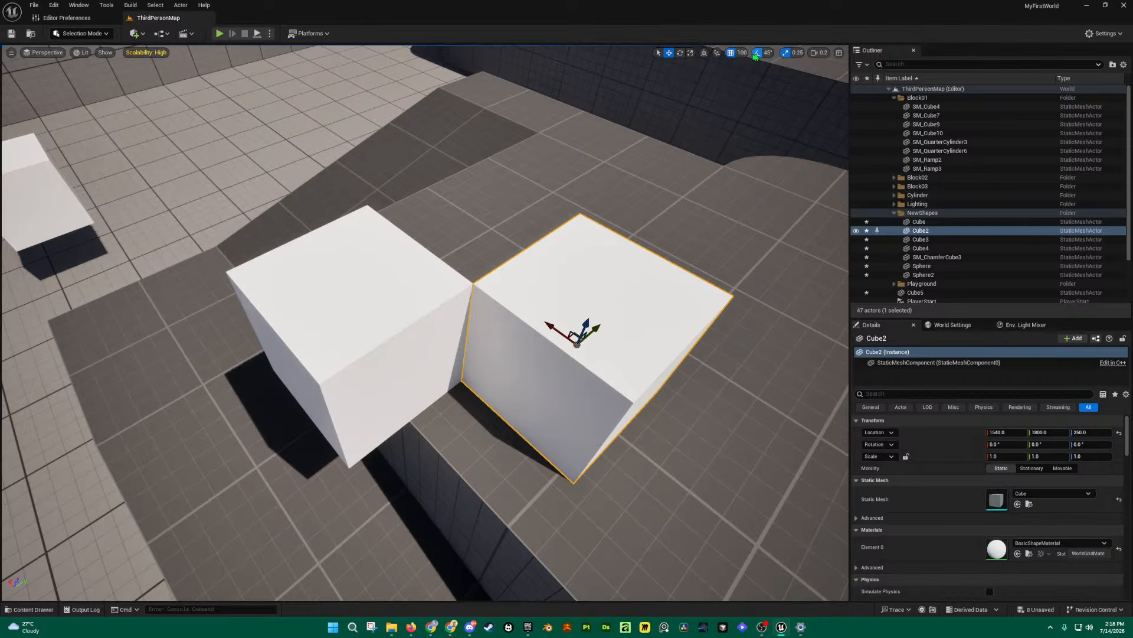
click(839, 53)
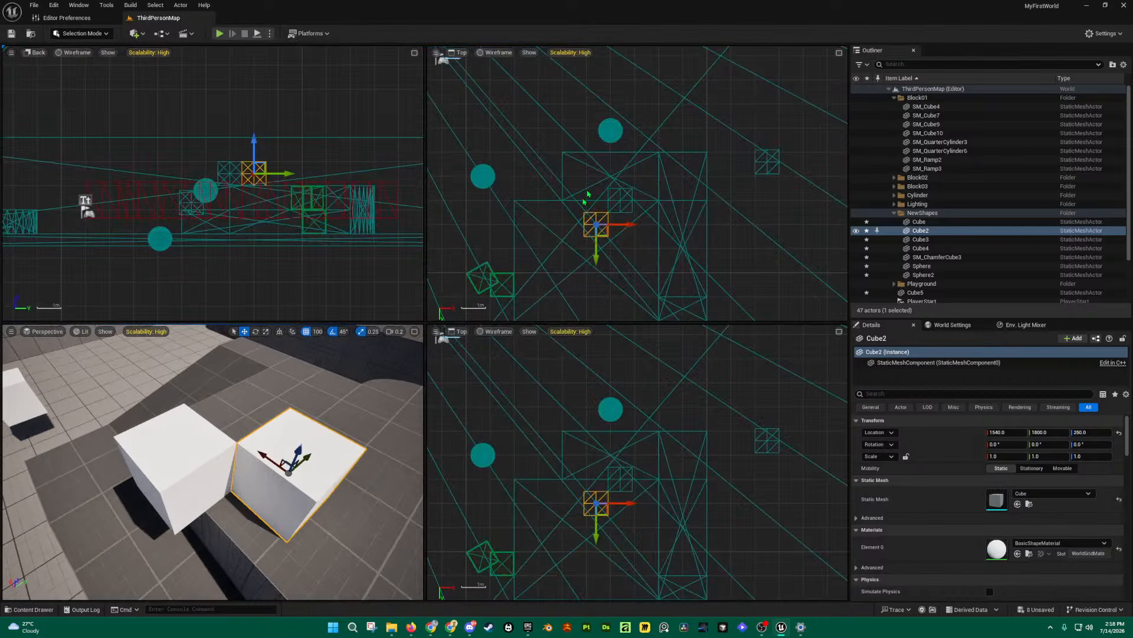
Step: Change the original Top view beside the Perspective view to Left, recentre the orthographic views and widen the Back and Perspective views slightly
click(459, 331)
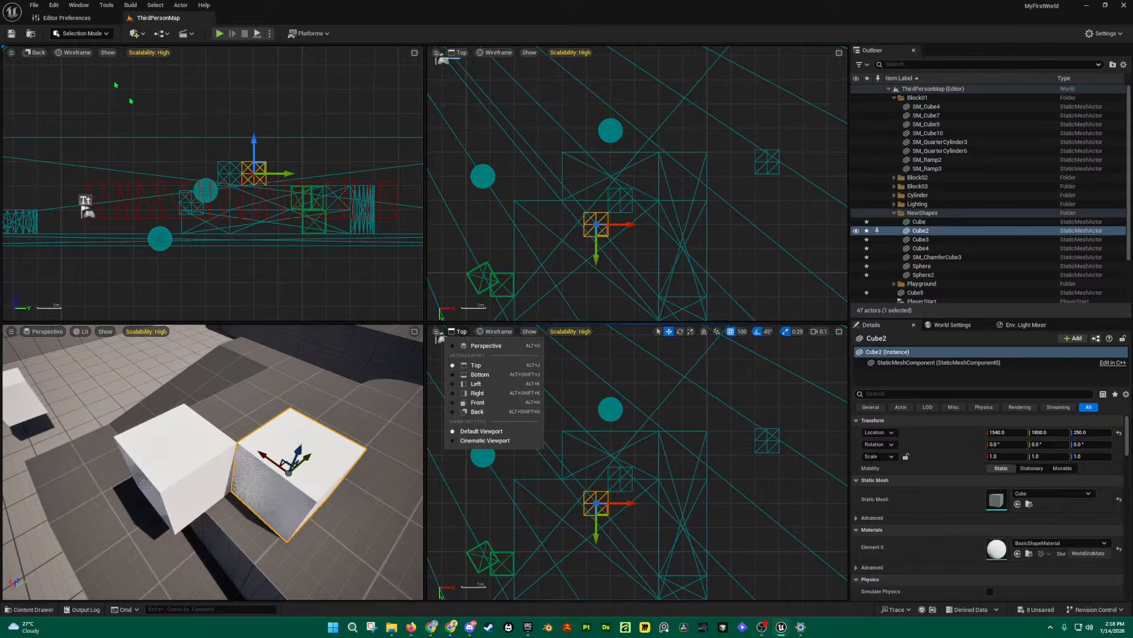
click(496, 331)
click(459, 331)
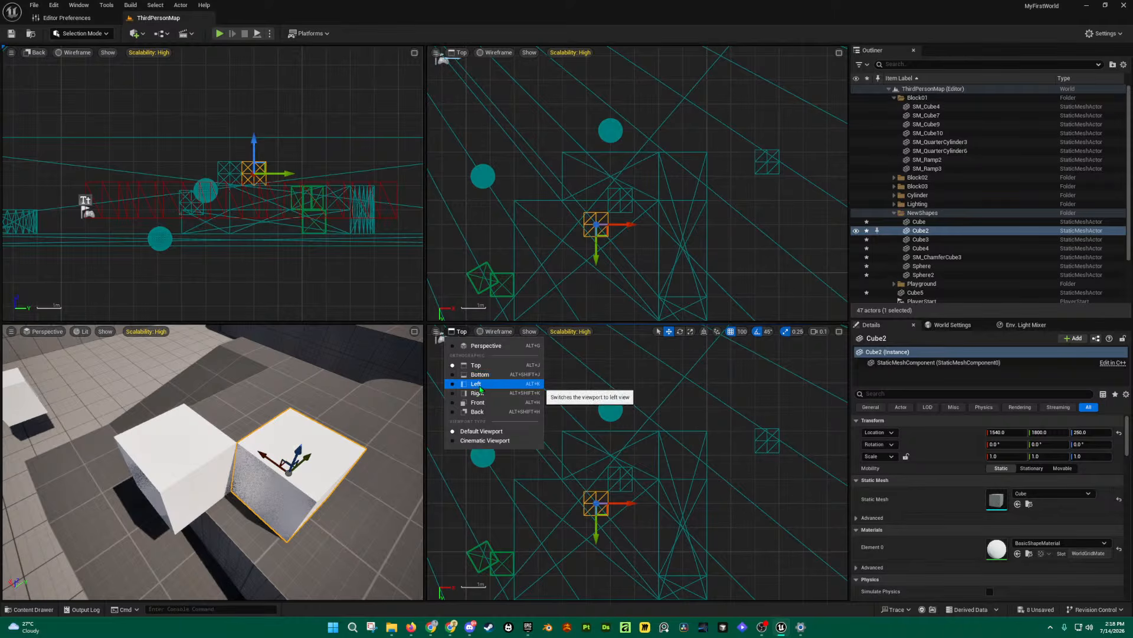
click(522, 382)
right_drag(728, 468, 691, 500)
right_drag(699, 216, 709, 167)
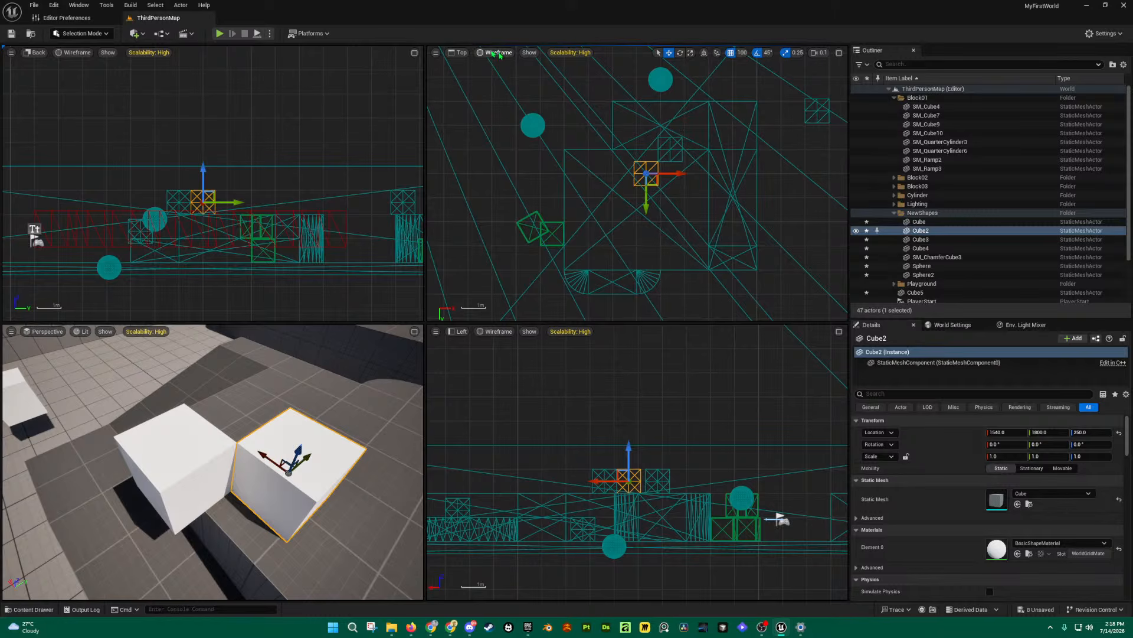
drag(426, 47, 443, 138)
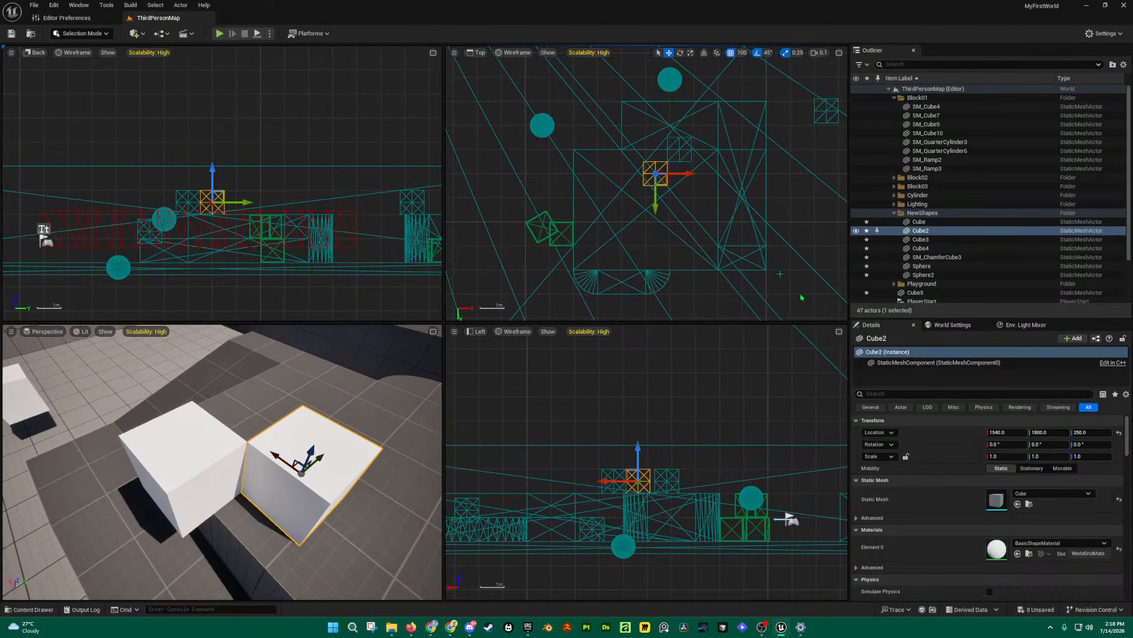
Step: Open Viewport 2, detach it as a floating window and widen it
click(79, 5)
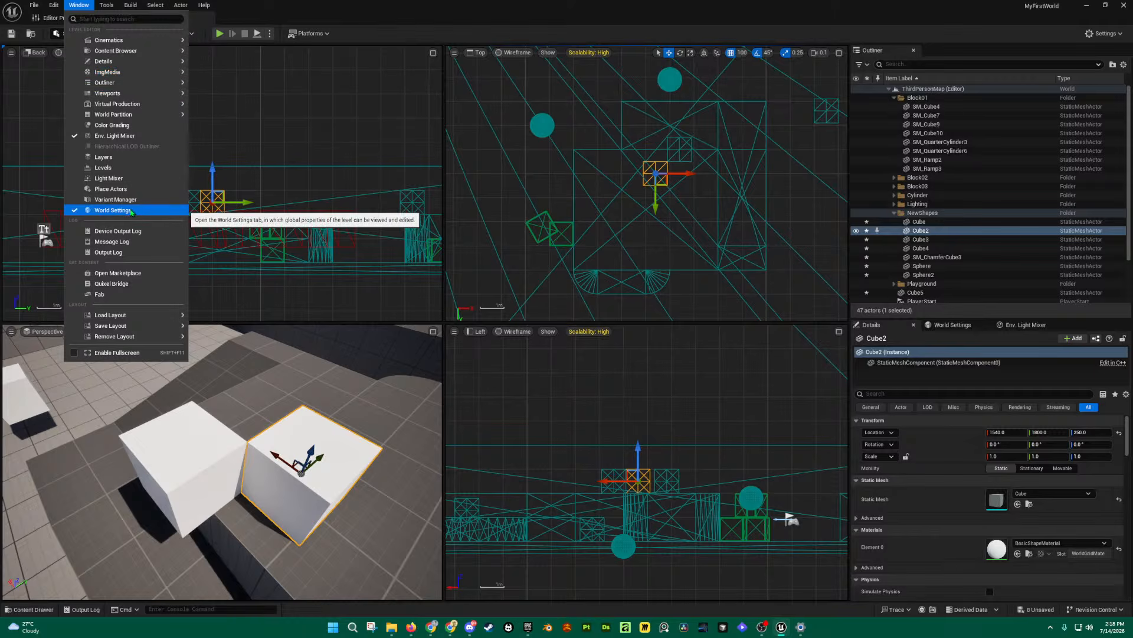
mouse_move(119, 54)
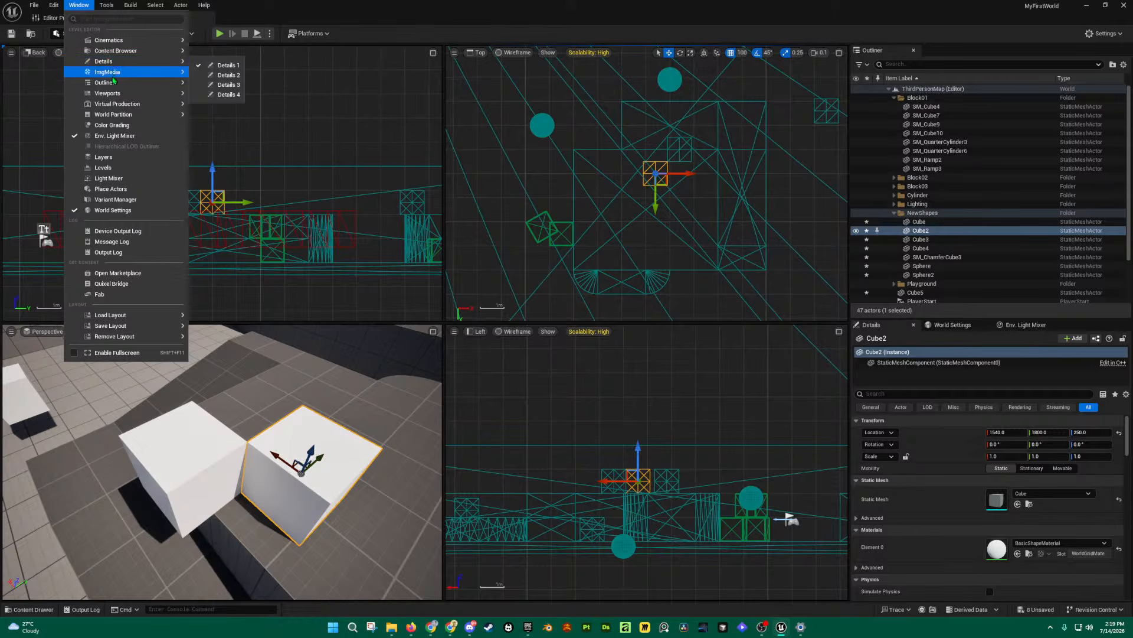
mouse_move(116, 94)
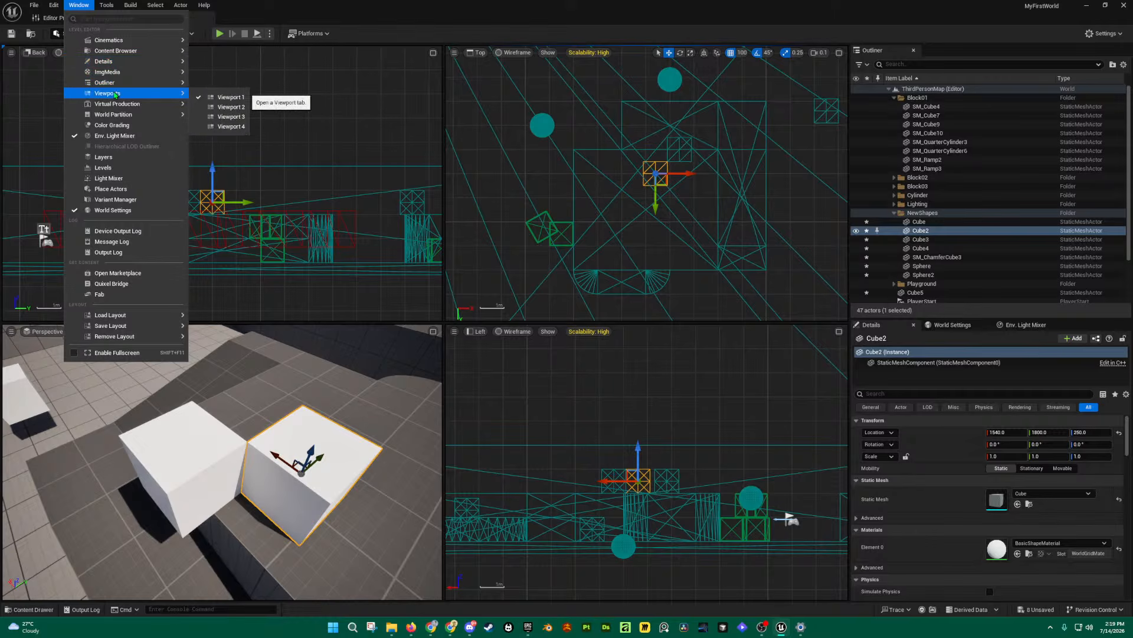
click(231, 108)
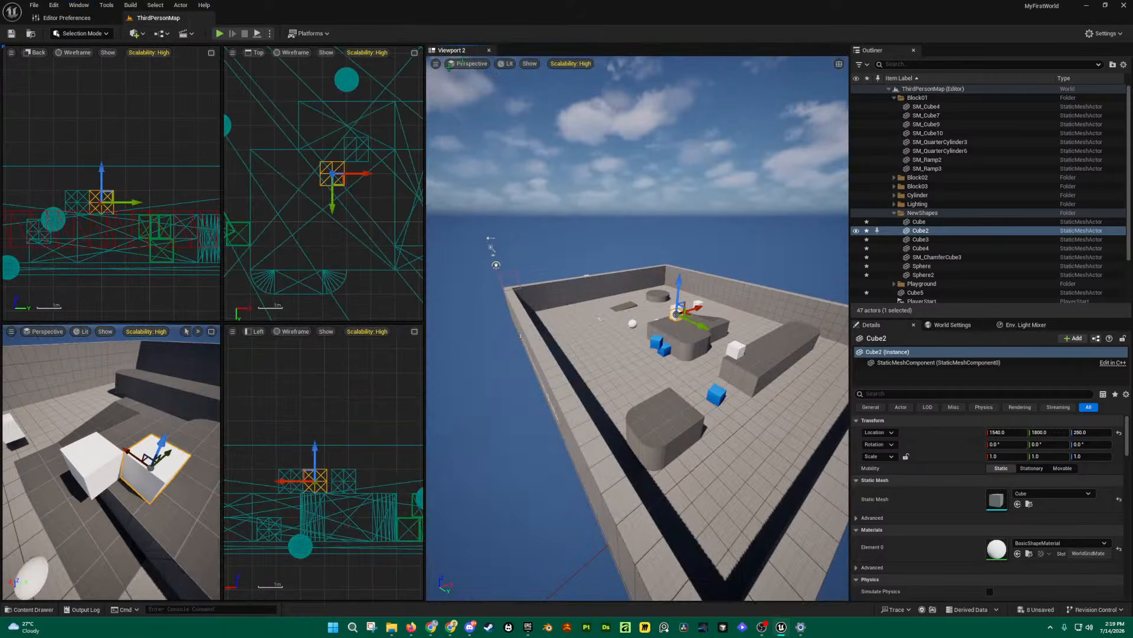
drag(454, 55, 772, 85)
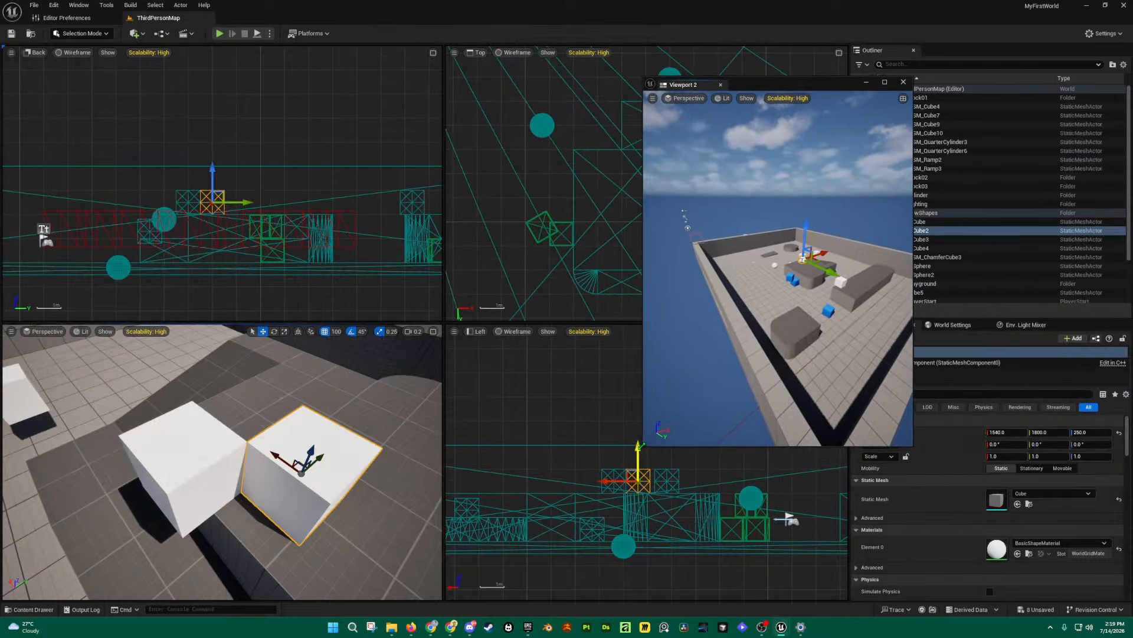
drag(644, 447, 394, 450)
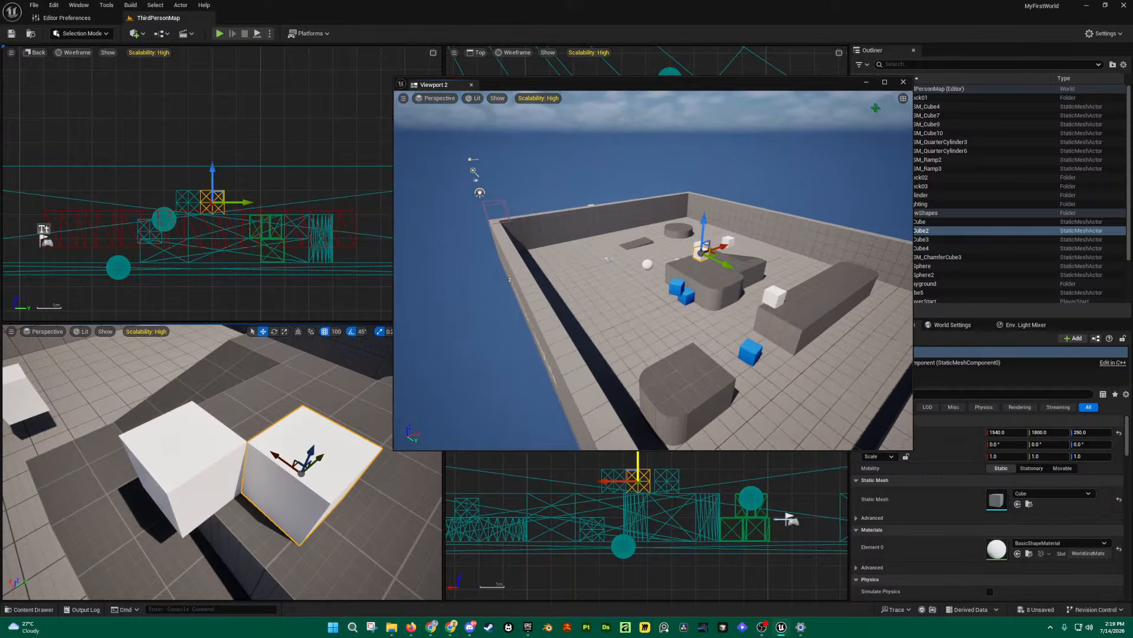
Step: Split Viewport 2 into four views, fly through the arena in its Perspective view and close the window
click(903, 98)
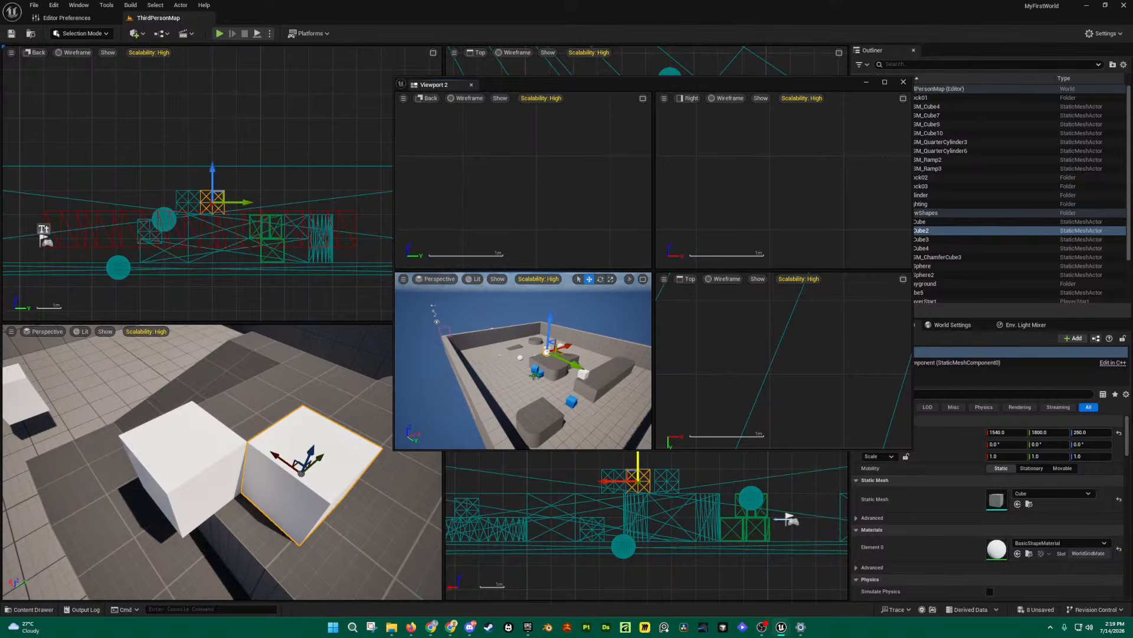
right_drag(546, 378, 624, 382)
key(s)
key(w)
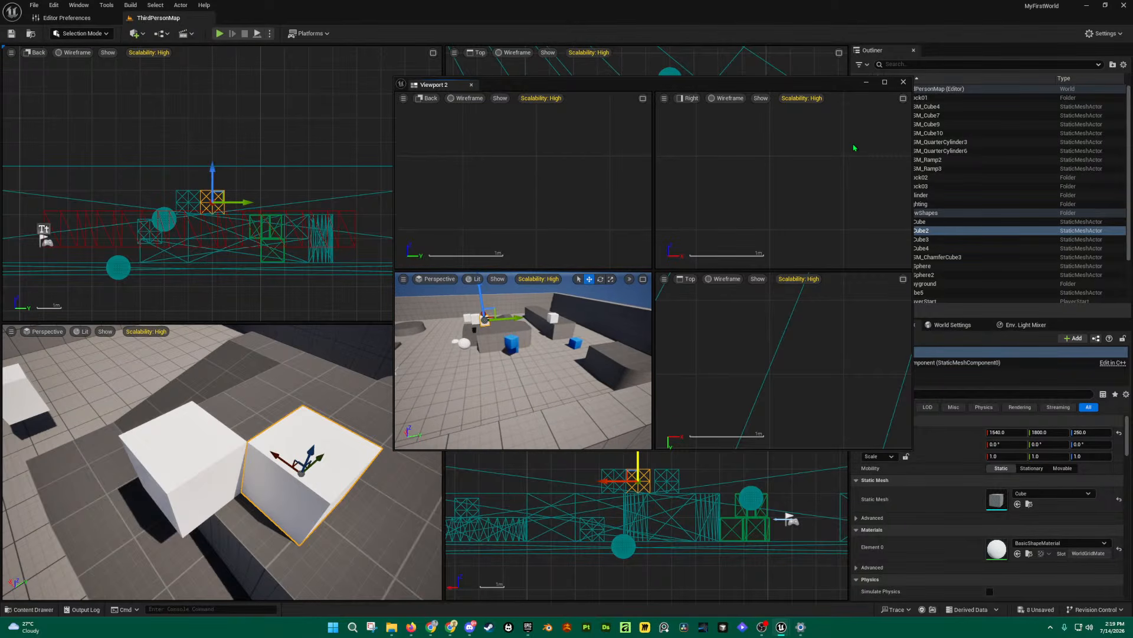
click(903, 82)
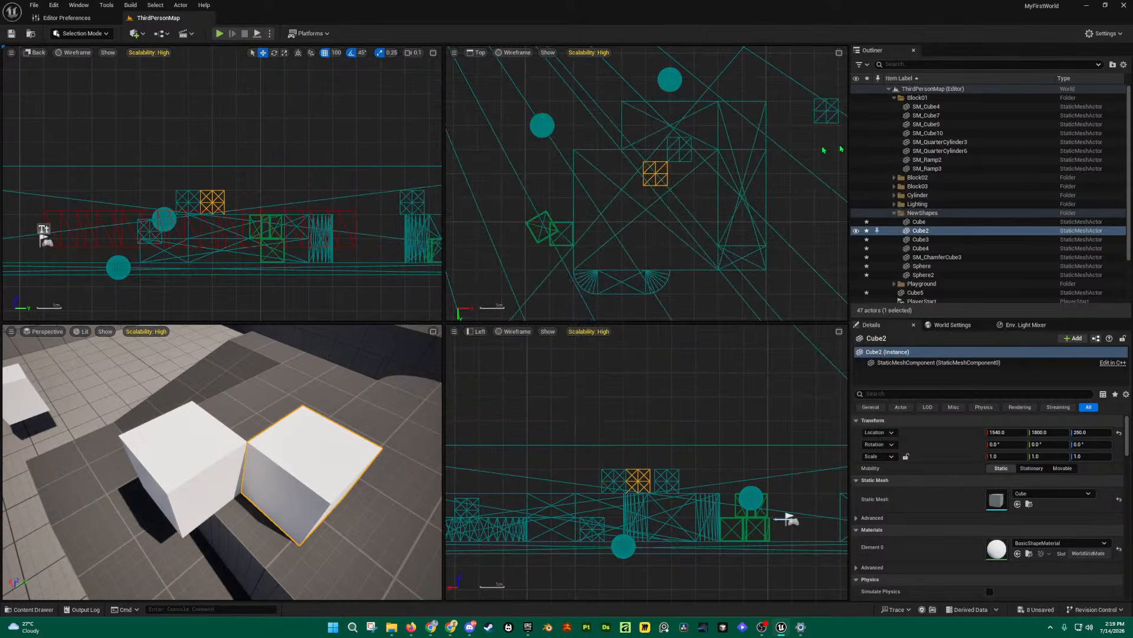
Step: Reopen Viewport 2, reposition its floating window and maximize its Perspective view
click(90, 7)
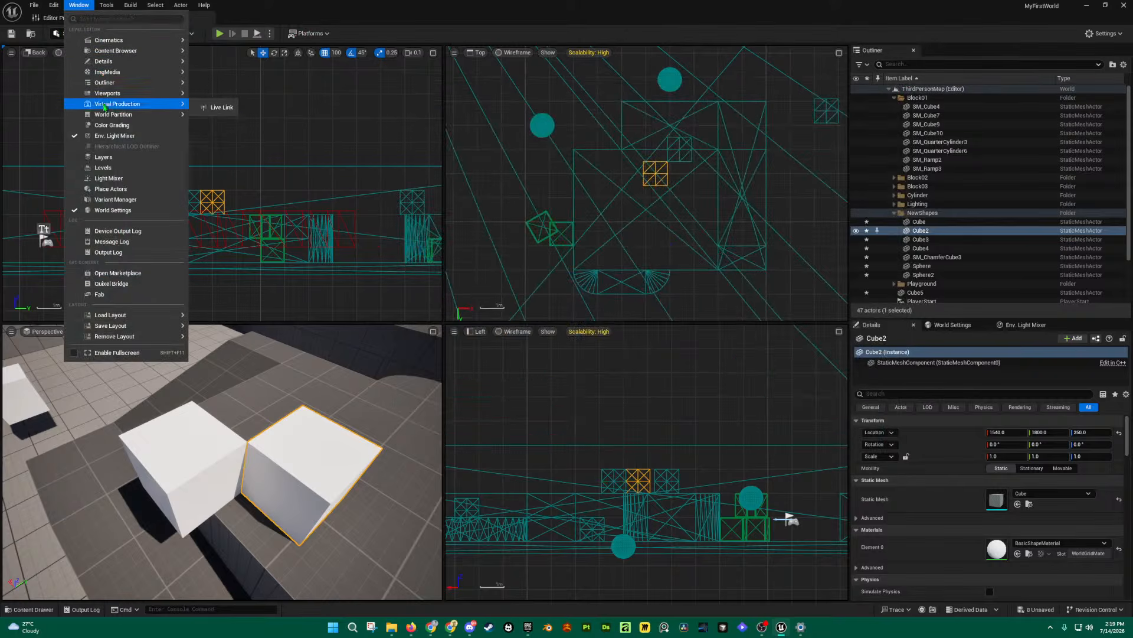
mouse_move(121, 95)
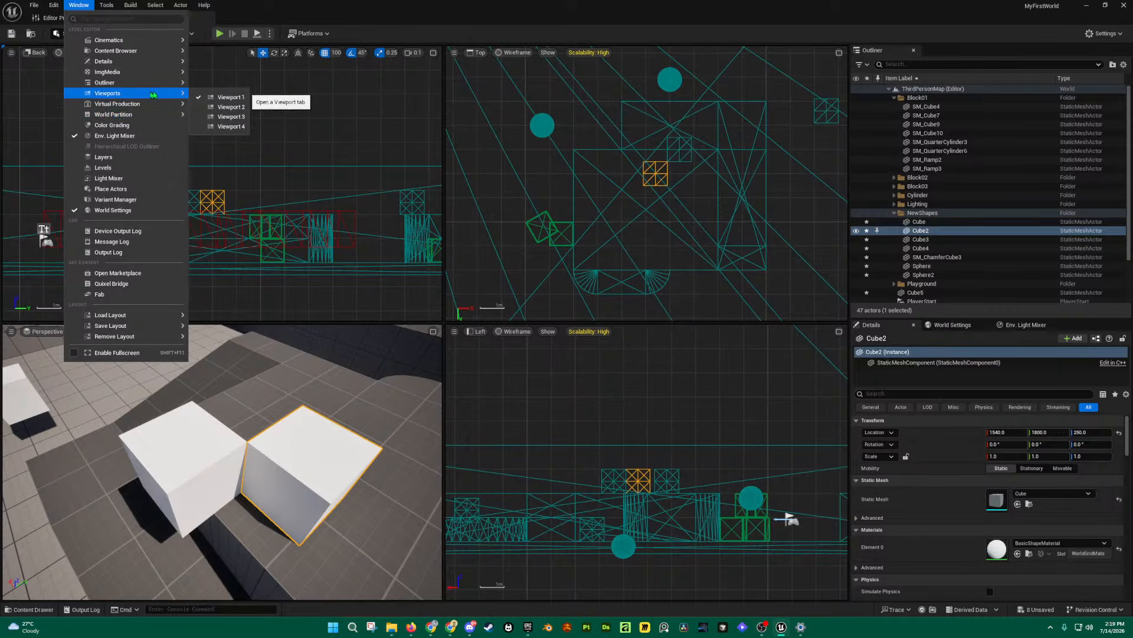
click(230, 106)
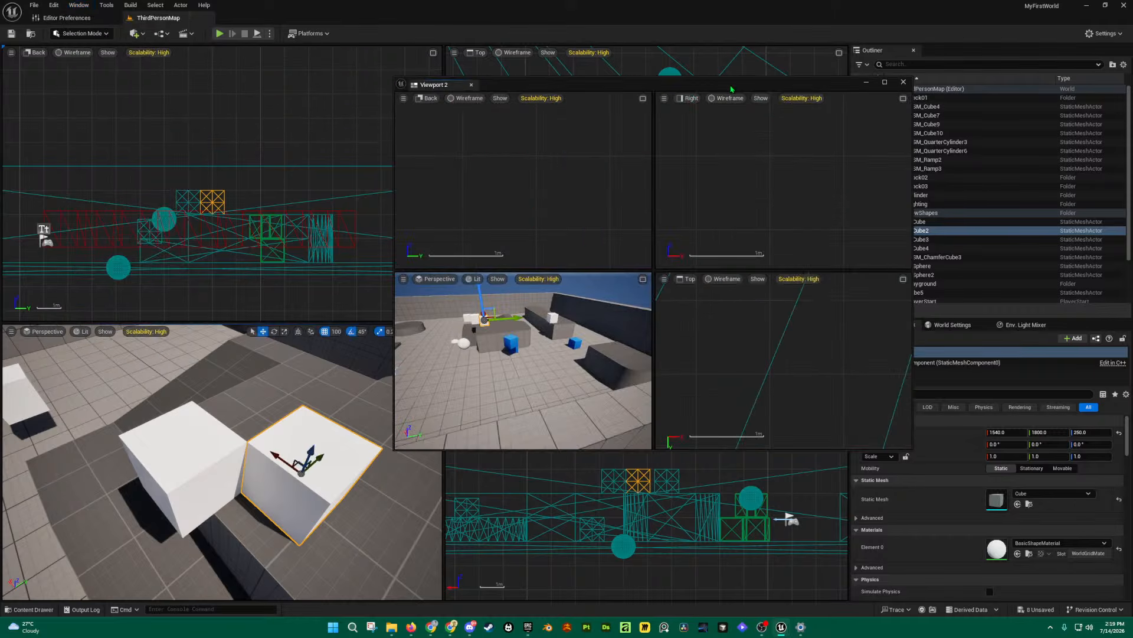
drag(732, 88, 695, 121)
click(585, 304)
Step: Fly out to an overview of the whole arena in Viewport 2 and move its window clear of the main Perspective view
right_drag(679, 260, 602, 279)
scroll(640, 263, up, 7)
key(s)
key(s)
scroll(614, 272, up, 1)
key(w)
key(s)
drag(704, 116, 857, 51)
Step: Move Cube2 100 units in the positive Y direction using the enlarged Back view
key(a)
right_drag(291, 437, 322, 418)
key(s)
key(d)
right_drag(220, 255, 293, 221)
scroll(283, 168, up, 4)
scroll(282, 168, up, 2)
scroll(303, 197, up, 2)
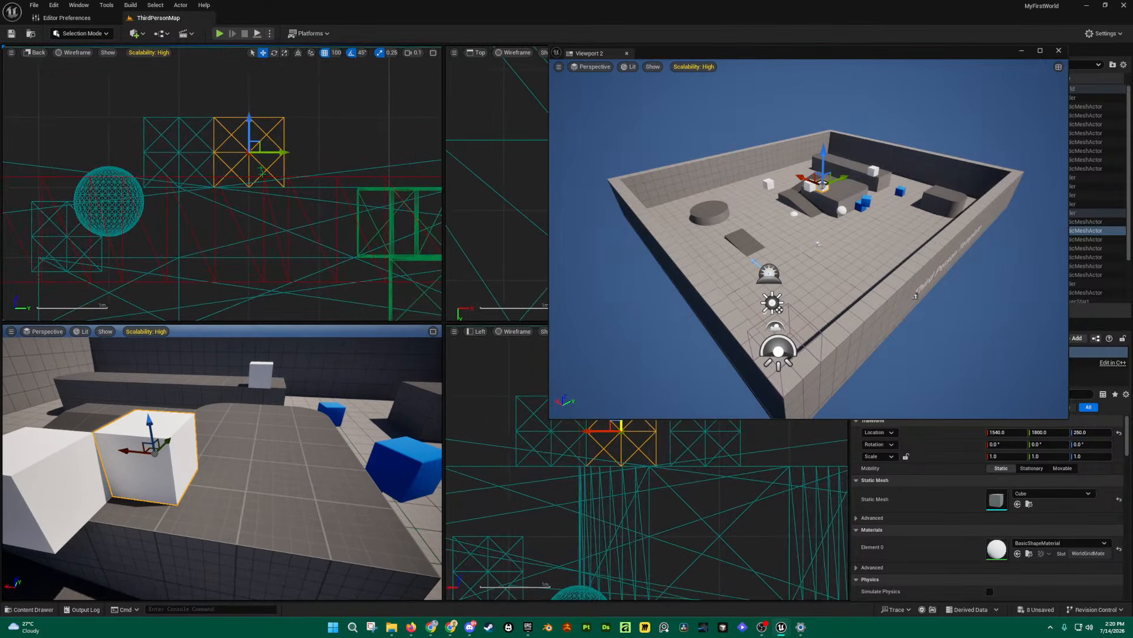
drag(275, 152, 352, 152)
Step: Move Cube2 along the X axis to 1440 in the main Perspective view
key(d)
right_drag(202, 442, 237, 416)
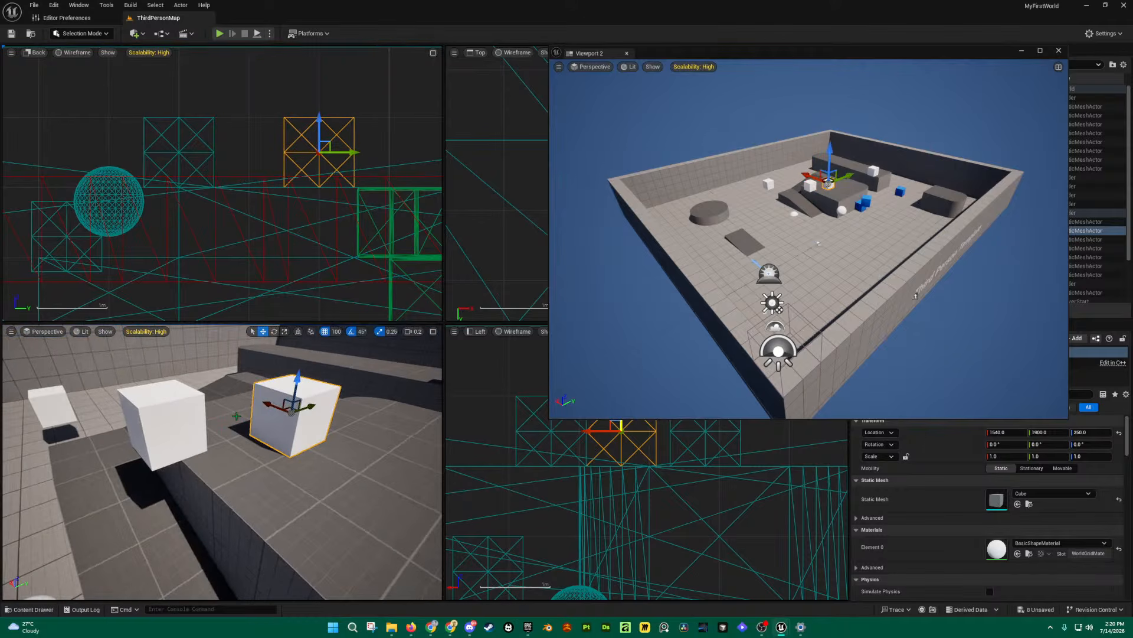
drag(276, 406, 344, 436)
drag(384, 466, 319, 436)
Step: Fly around the arena in Viewport 2 to a high overview from the opposite side
key(w)
right_drag(854, 215, 950, 281)
key(a)
key(s)
key(d)
key(e)
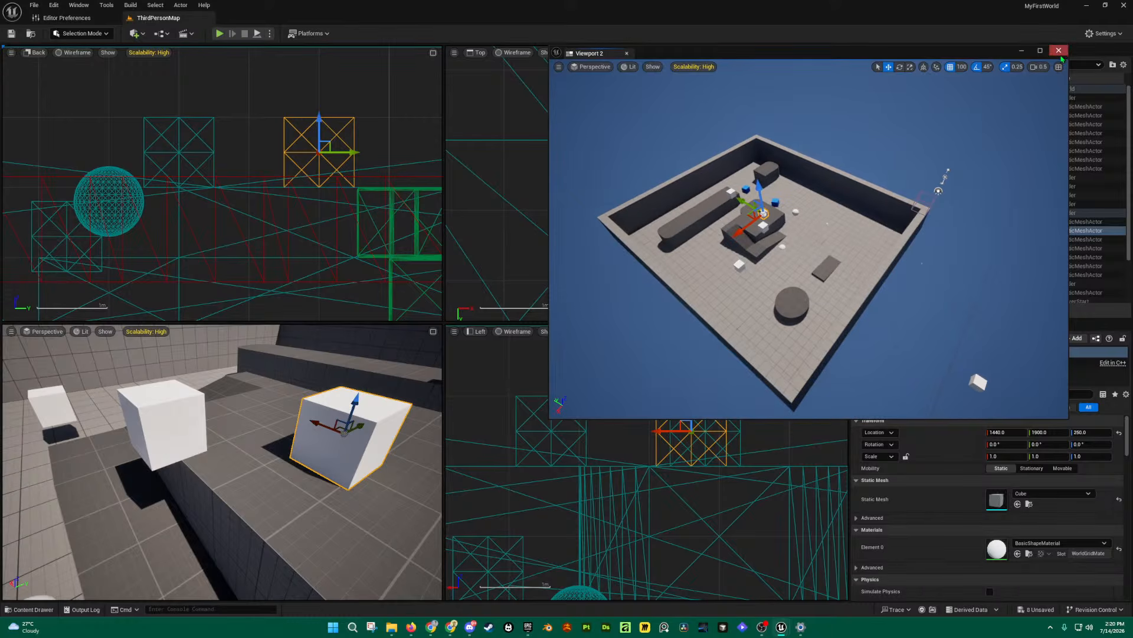
Step: Close the Viewport 2 window and maximize the Perspective view to show an overview of the arena shapes
click(1059, 50)
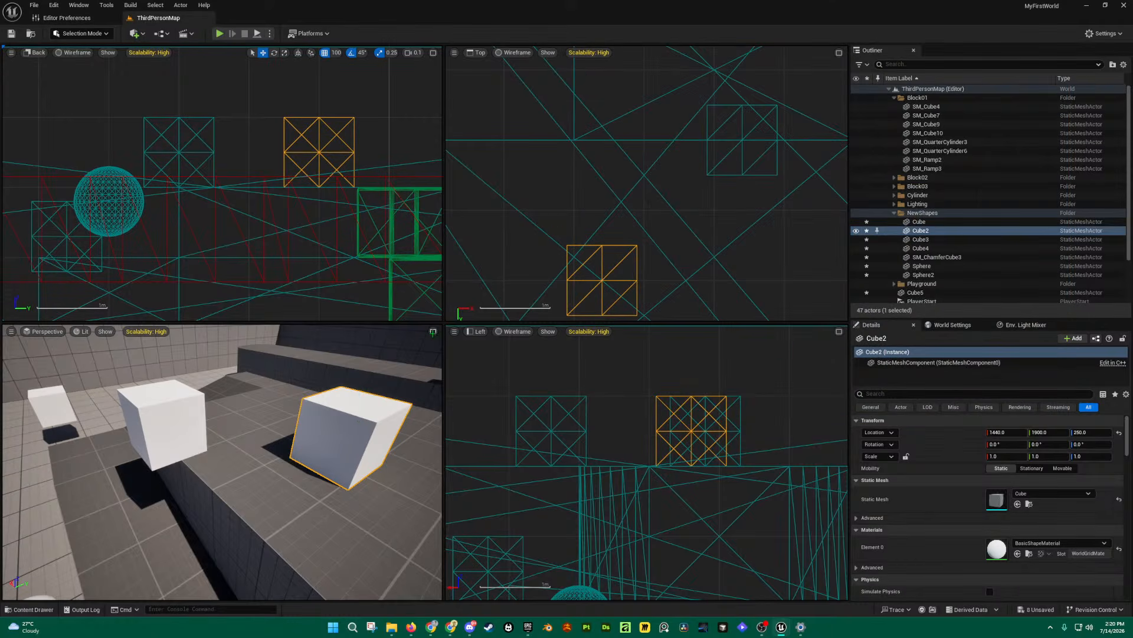
click(433, 331)
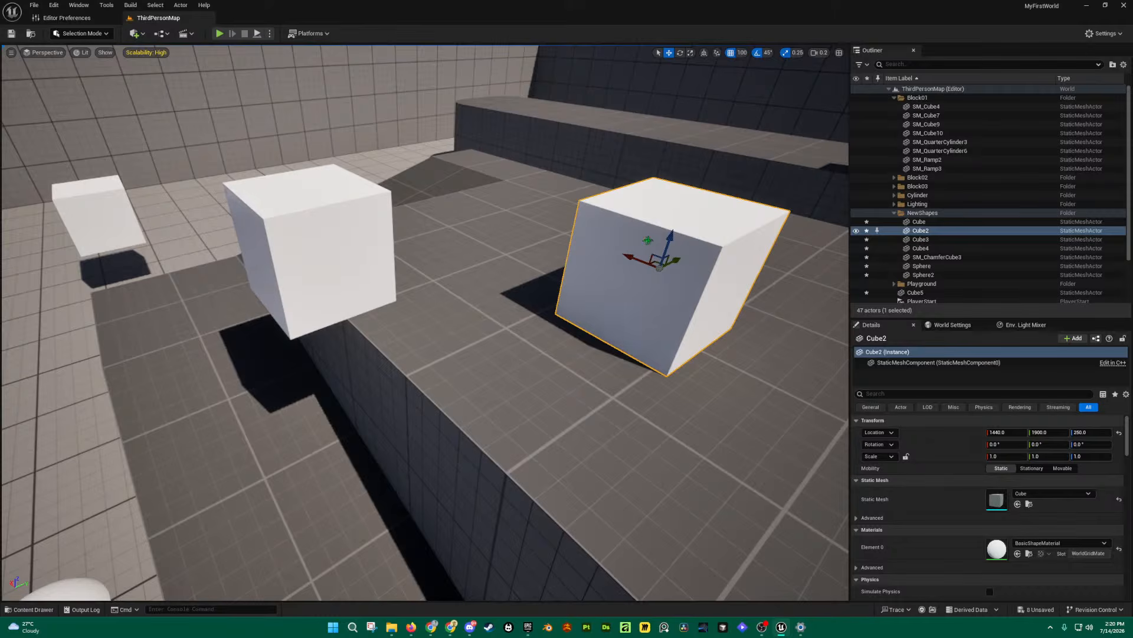
scroll(502, 313, down, 5)
right_drag(433, 331, 474, 331)
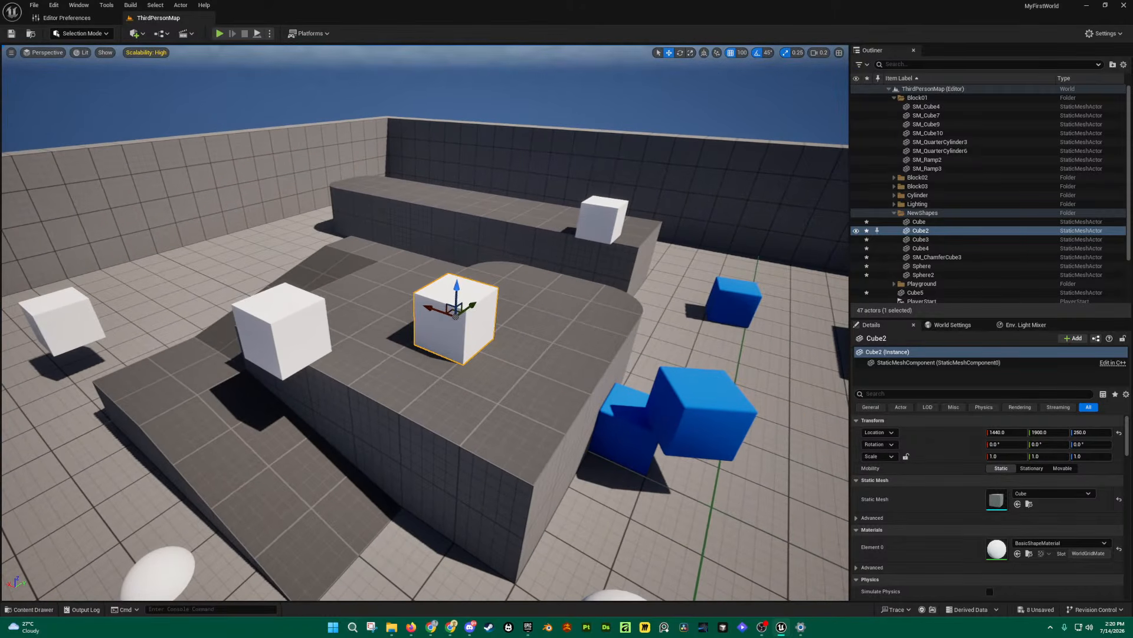
scroll(798, 336, down, 5)
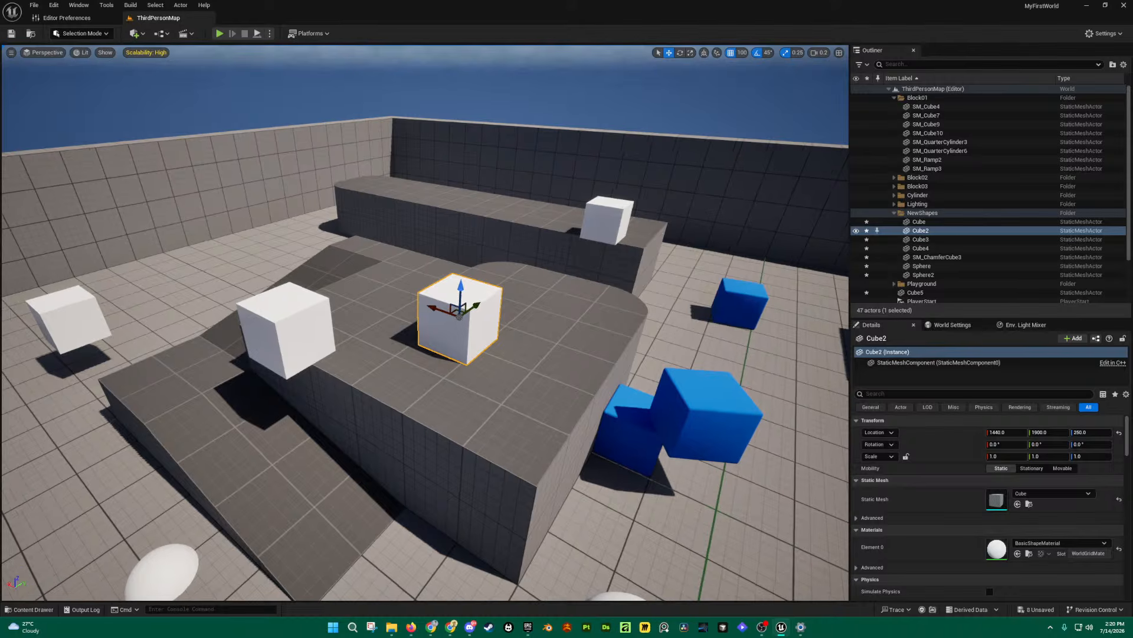
scroll(425, 322, down, 2)
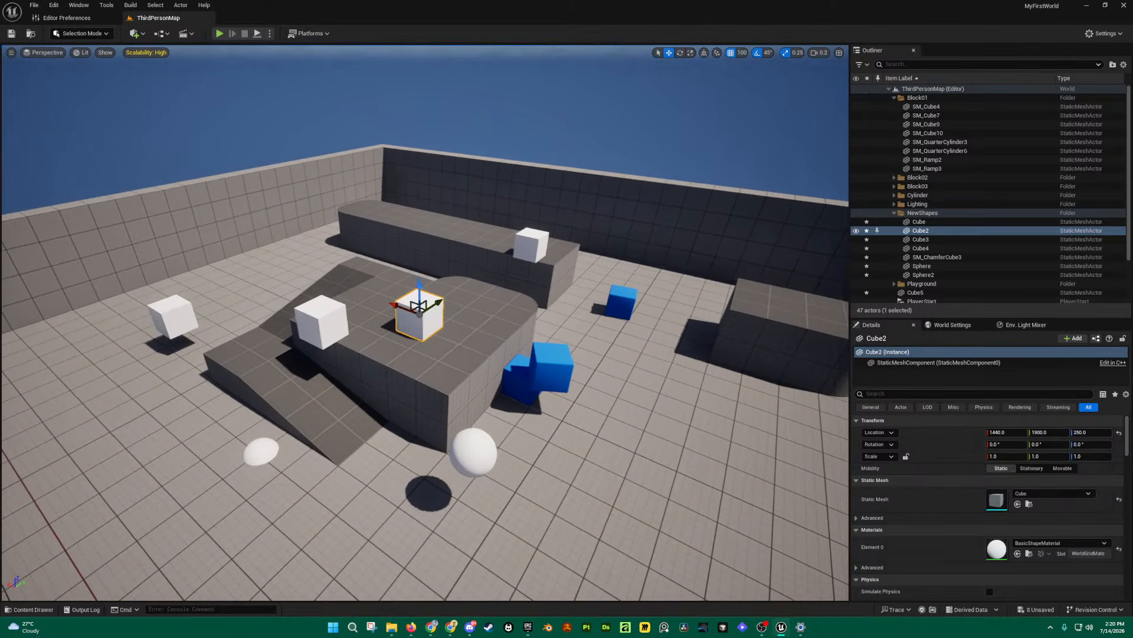
right_drag(425, 321, 427, 322)
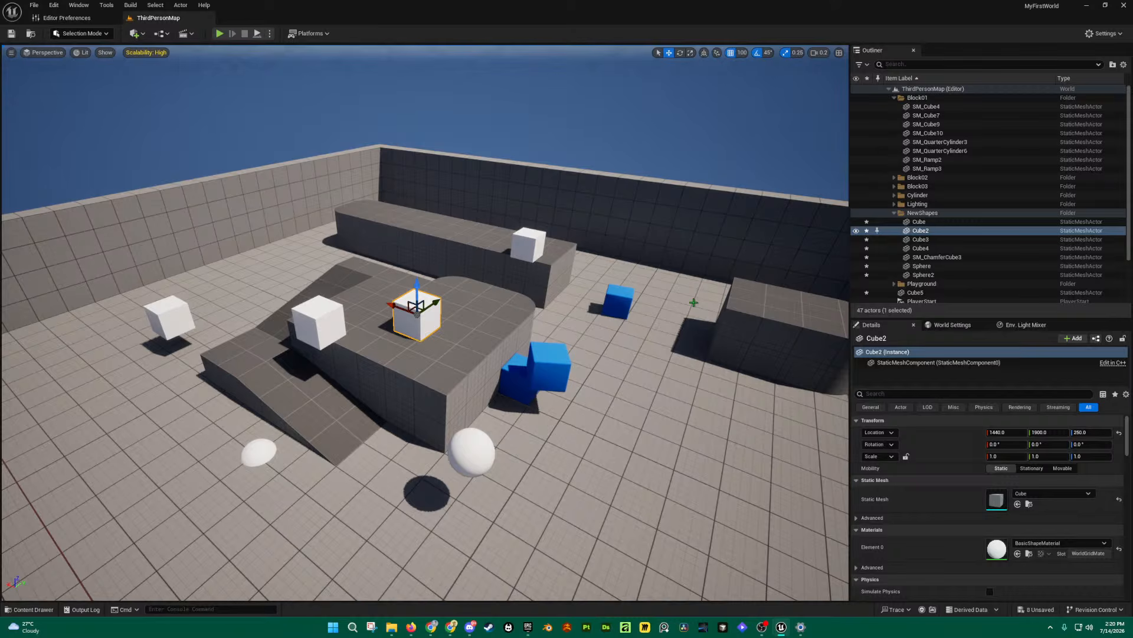
right_drag(694, 303, 696, 266)
key(q)
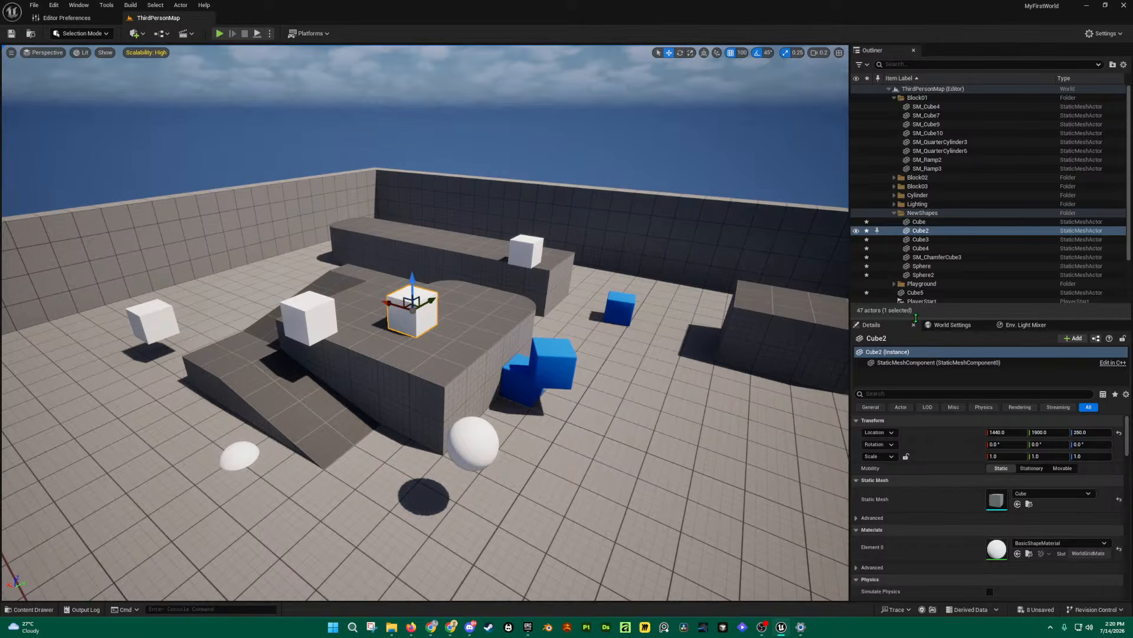
Step: Give the Details area more height at the Outliner's expense and open the Content Drawer
drag(927, 318, 928, 270)
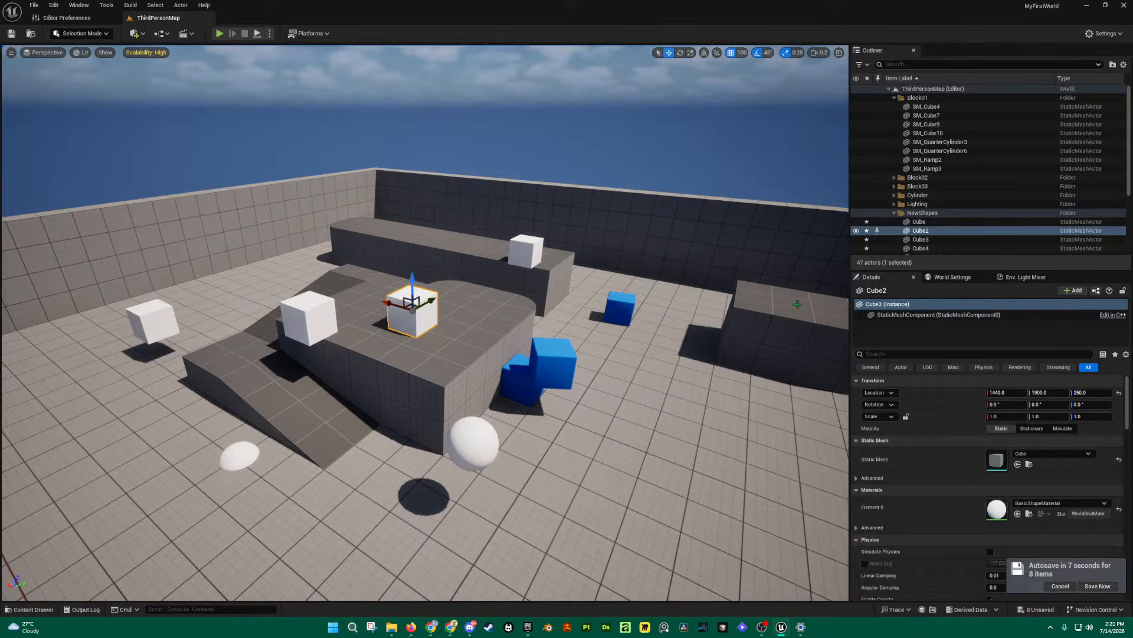
scroll(757, 310, down, 3)
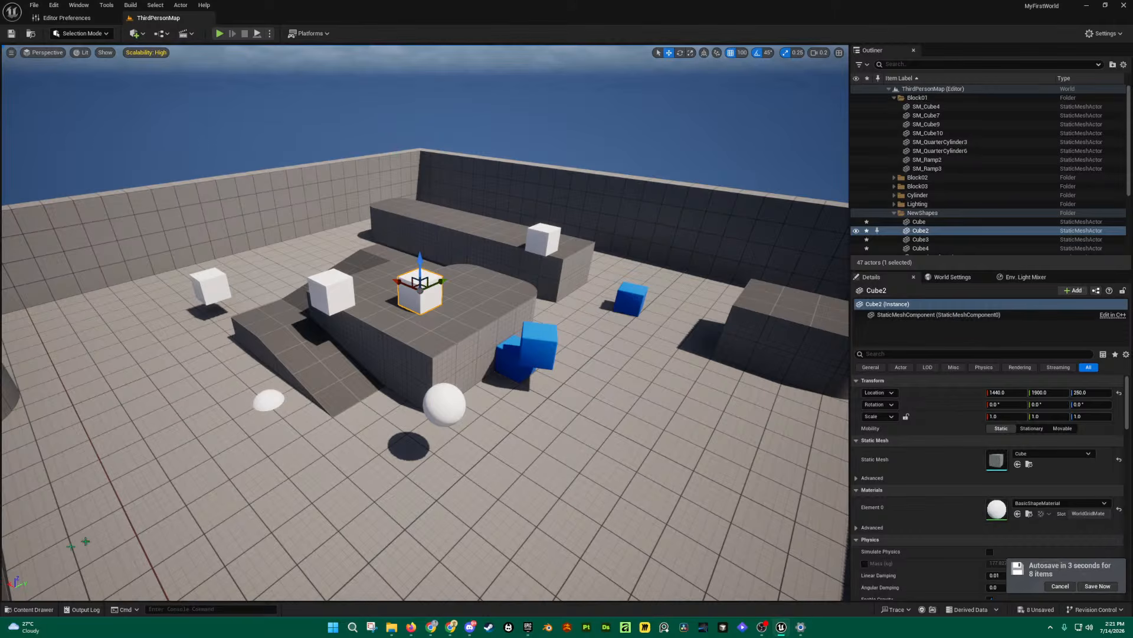
click(30, 609)
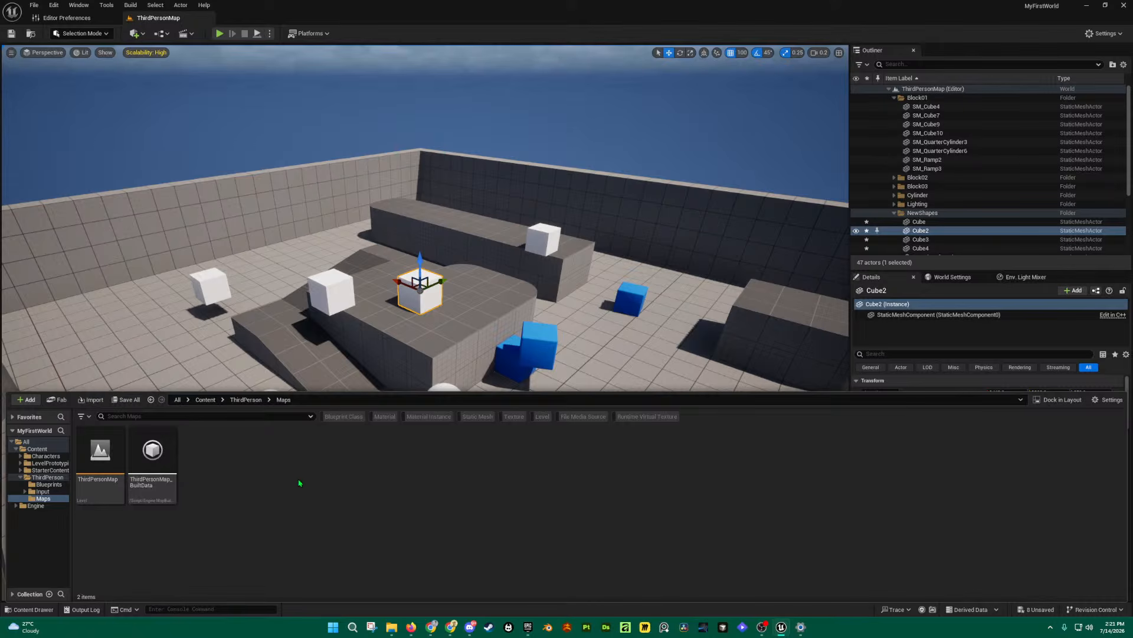
Step: Return to the level view and move Cube2 along the Y axis to 1800
mouse_move(481, 313)
right_down()
mouse_move(576, 254)
mouse_move(483, 328)
mouse_move(481, 311)
right_up()
key(w)
middle_drag(519, 277, 555, 318)
scroll(520, 278, down, 2)
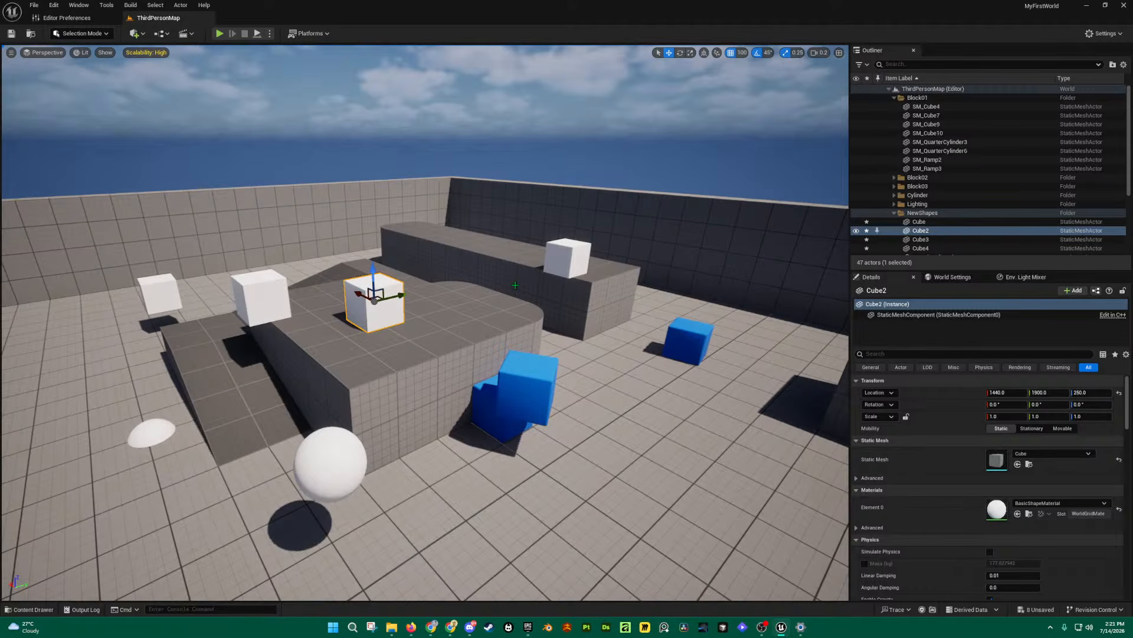
drag(404, 294, 347, 304)
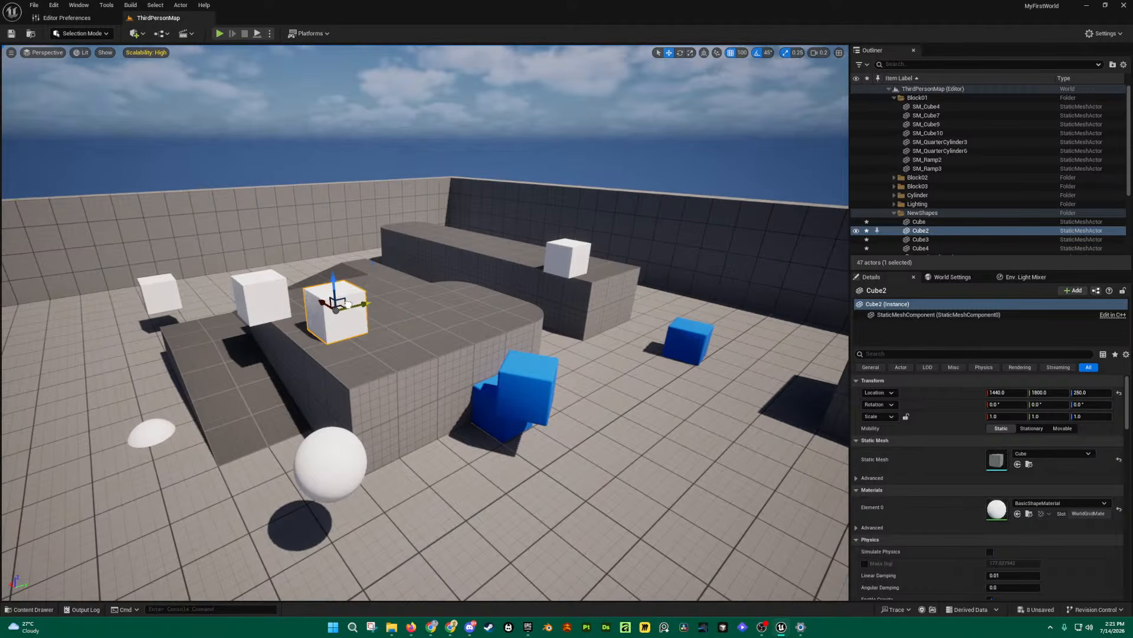
Step: Add a Cylinder shape to the level and move it along the Y axis to 1500
key(w)
key(a)
right_drag(380, 299, 438, 305)
key(d)
key(s)
click(138, 33)
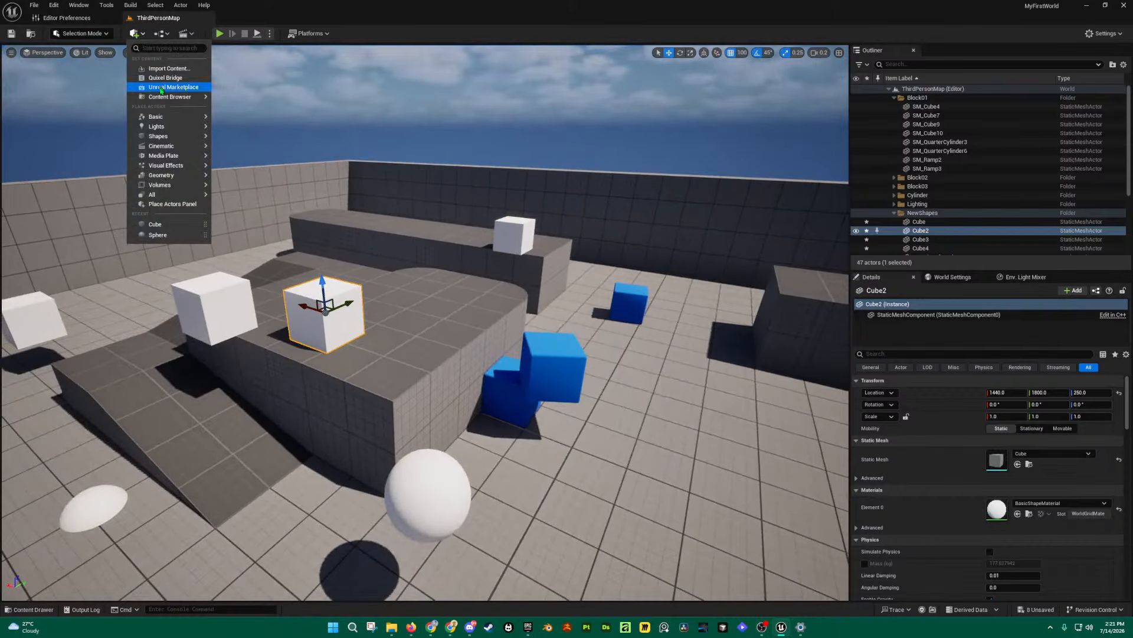
mouse_move(169, 137)
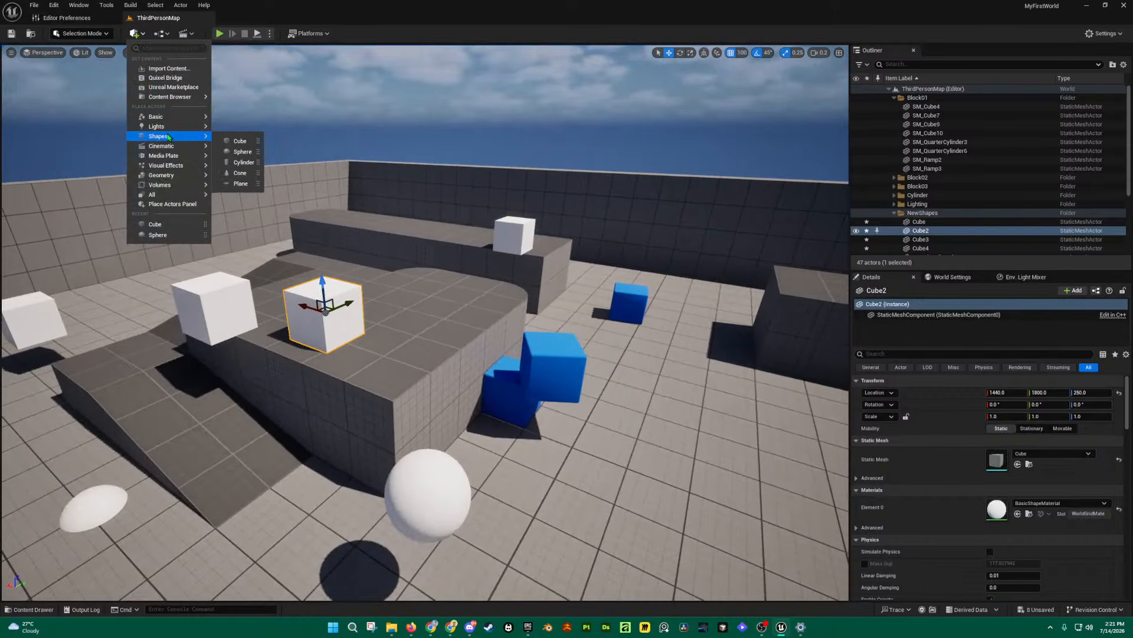
click(237, 159)
drag(433, 328, 304, 440)
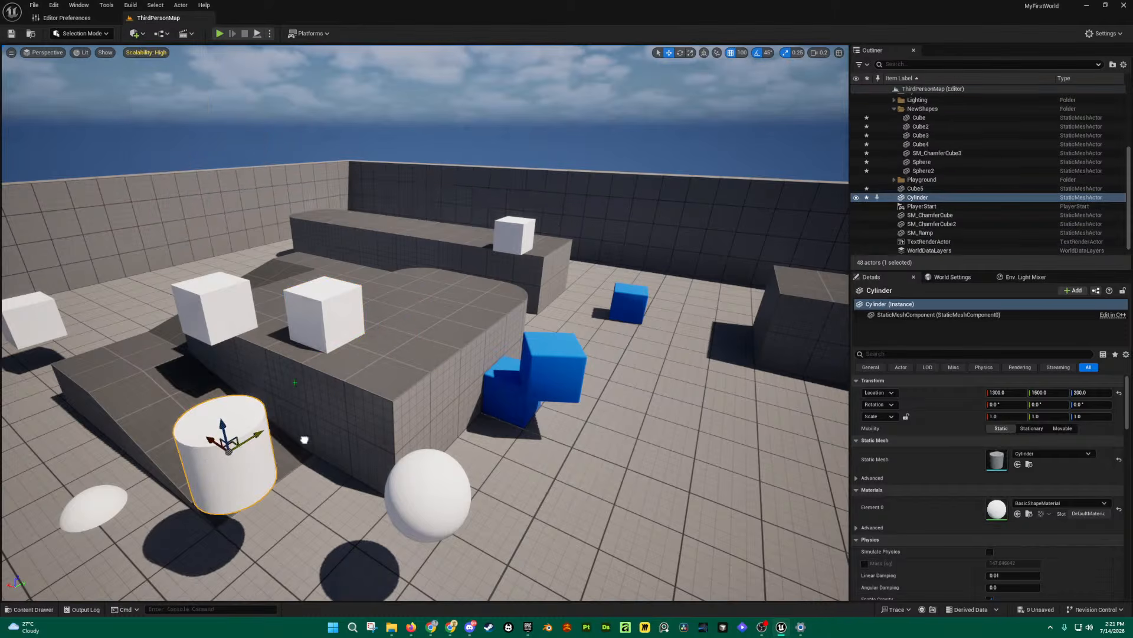
Step: Add a Cone shape to the level and move it along the X axis to 800
click(139, 35)
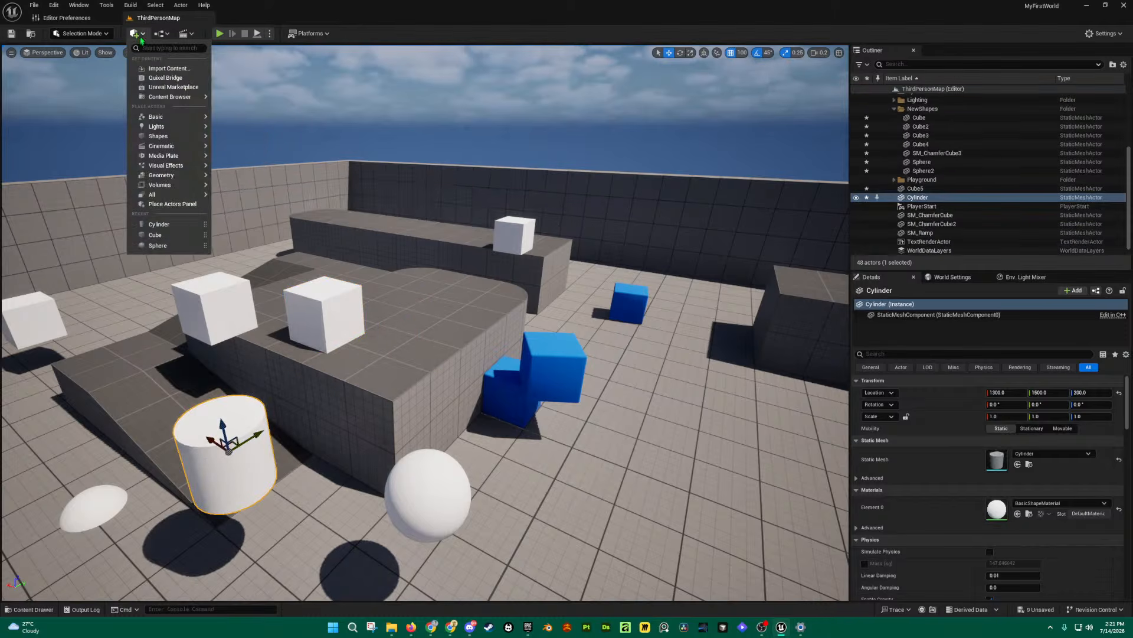
mouse_move(174, 138)
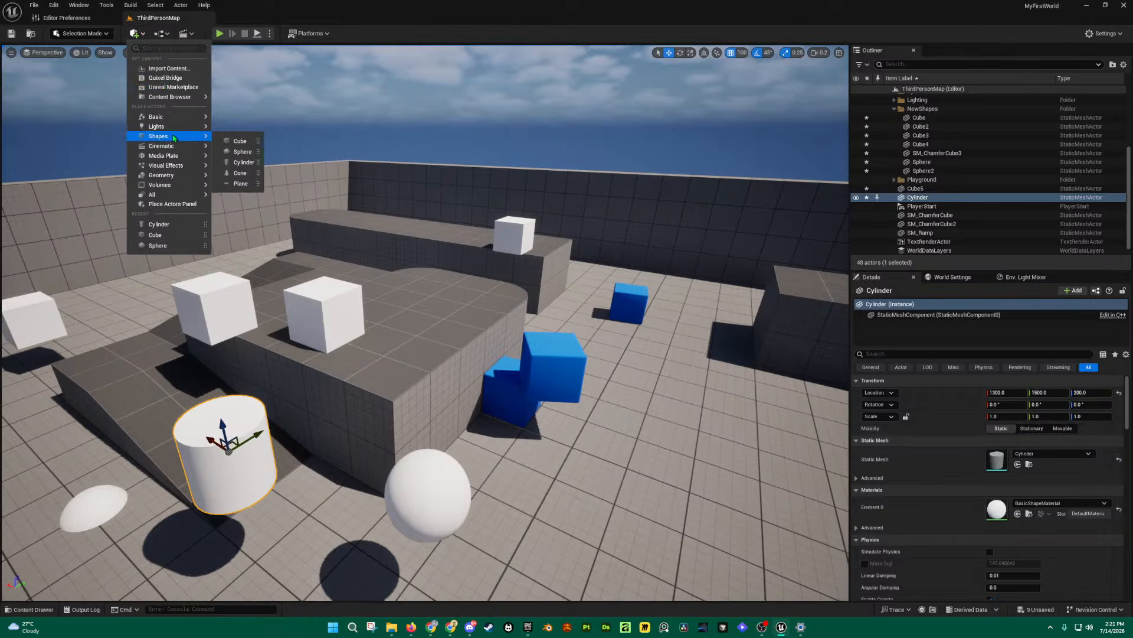
click(238, 173)
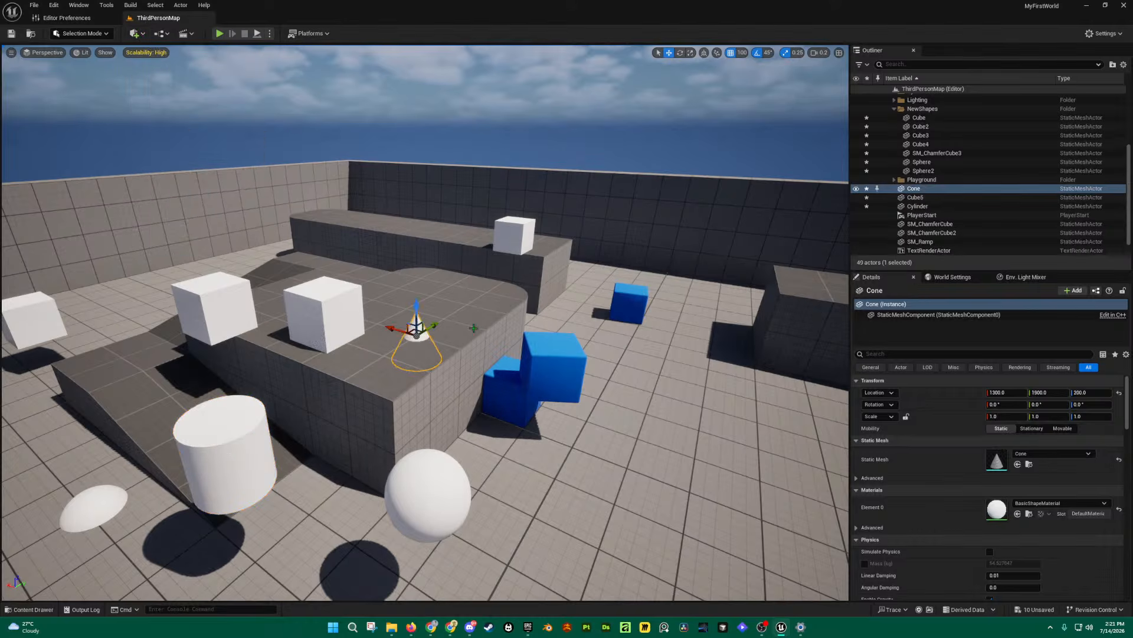
drag(407, 328, 629, 468)
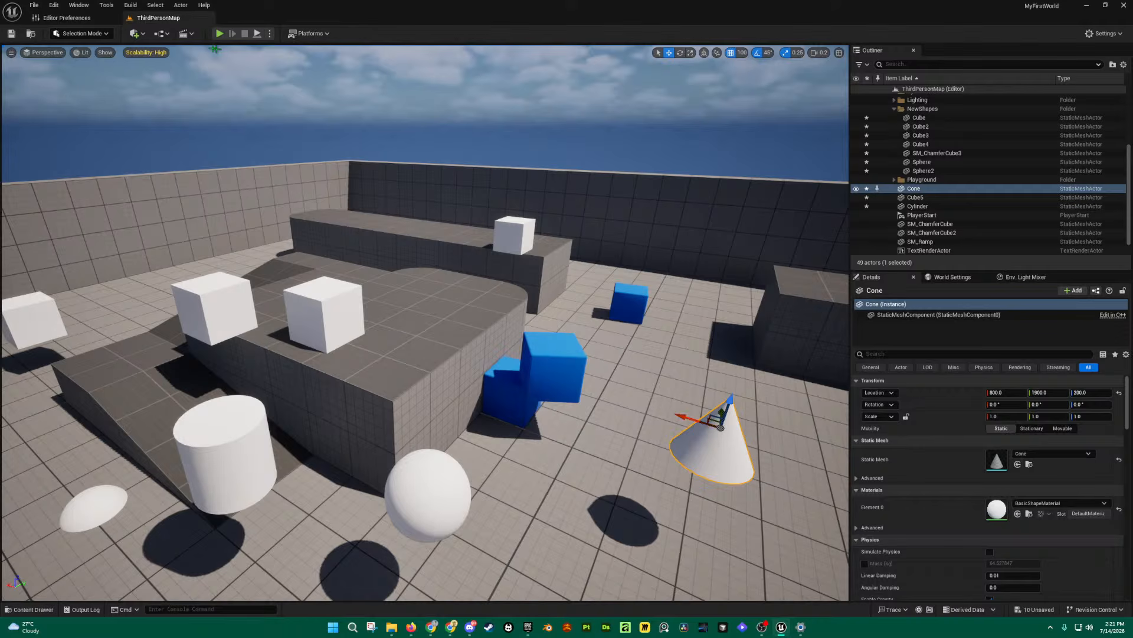
Step: Add a Point Light to the level and move it along the X axis to 900, near the cone
click(135, 33)
mouse_move(169, 129)
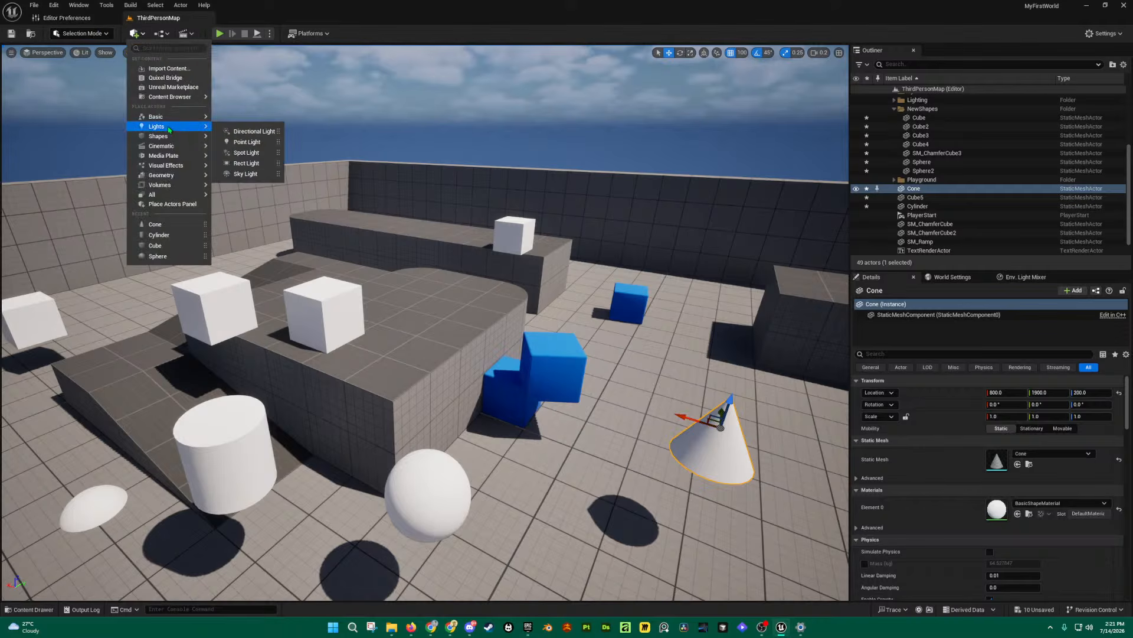
click(247, 142)
right_drag(341, 289, 361, 301)
key(s)
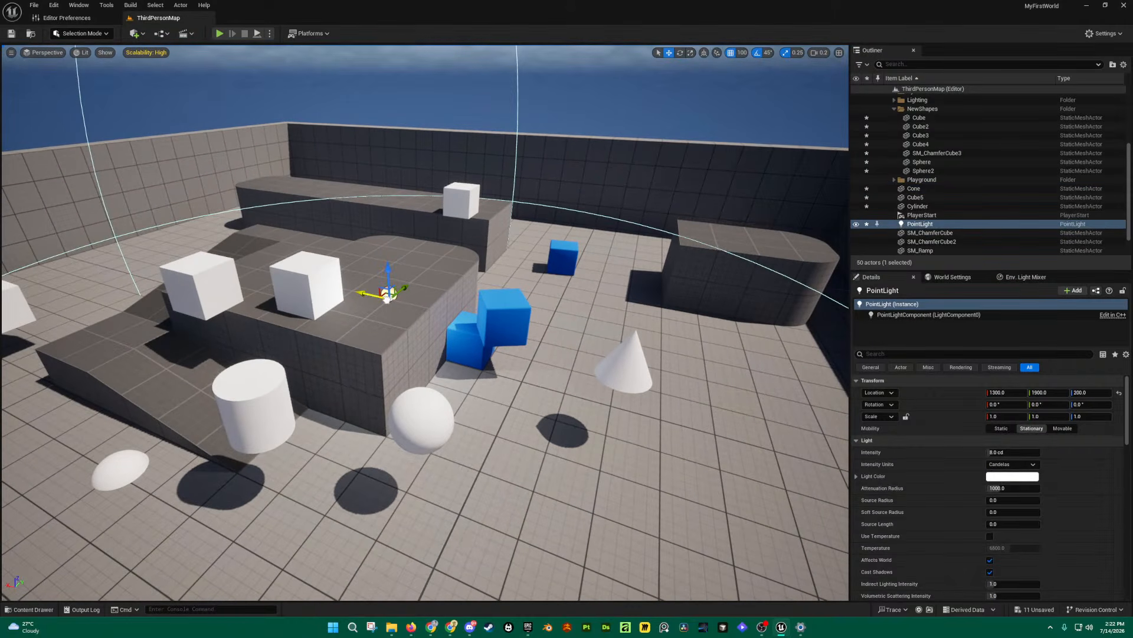
drag(372, 294, 555, 357)
Step: Compare the cone's details with the Point Light's, and raise the light's intensity to about 72 cd
key(w)
right_drag(550, 269, 547, 263)
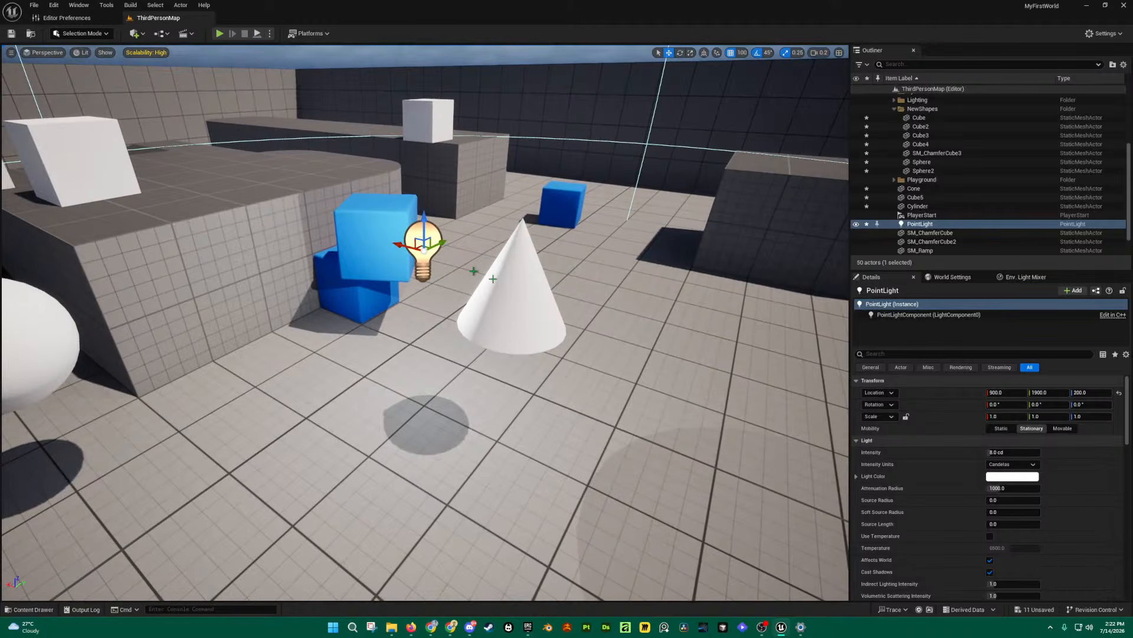
click(518, 279)
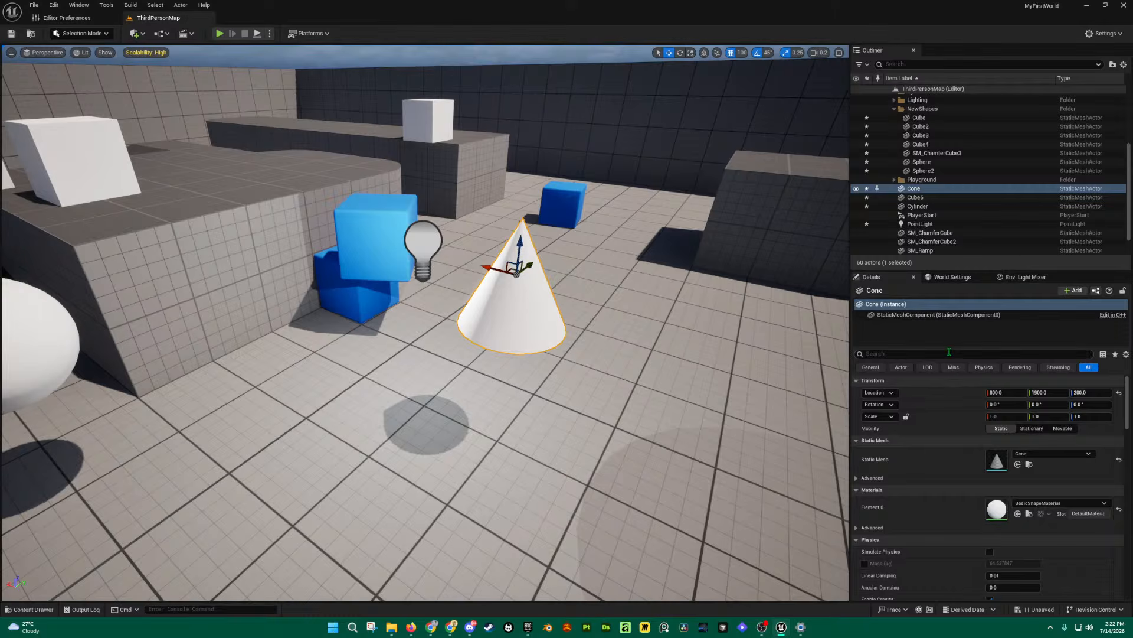
drag(950, 346, 953, 341)
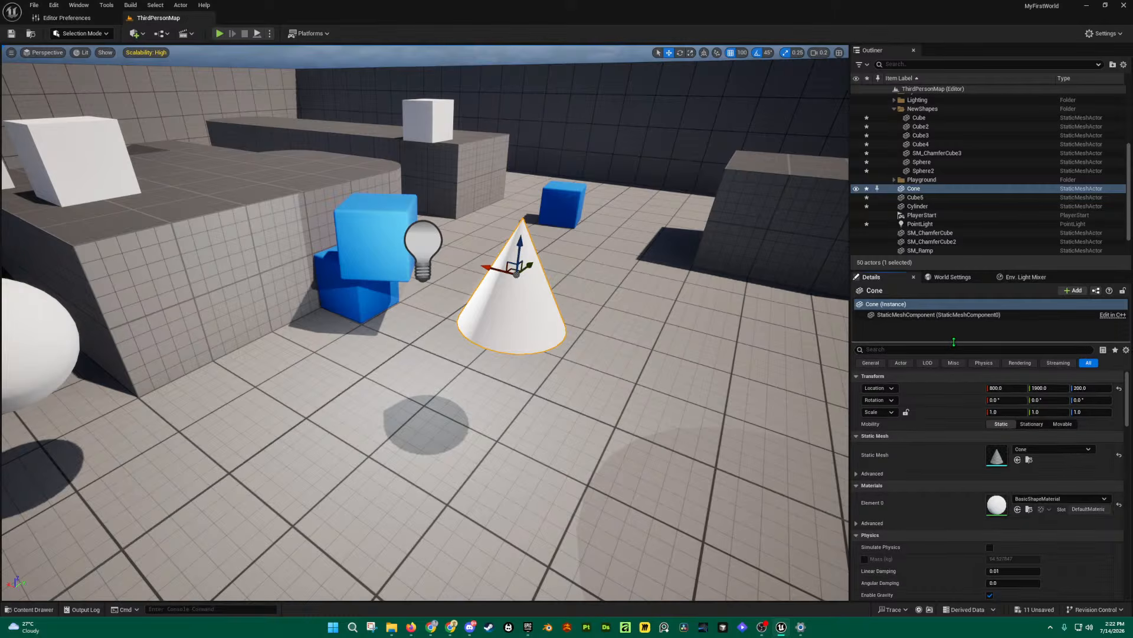
click(432, 232)
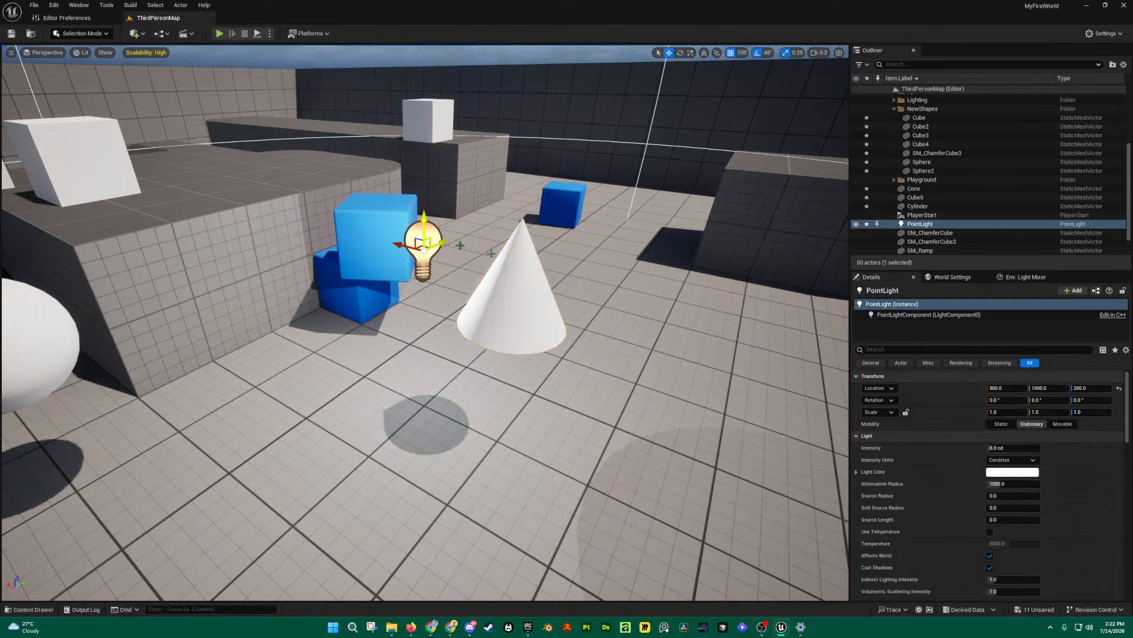
drag(995, 448, 1023, 447)
Step: Set the Point Light's color to pink, hex sRGB FF6EDCFF
click(999, 474)
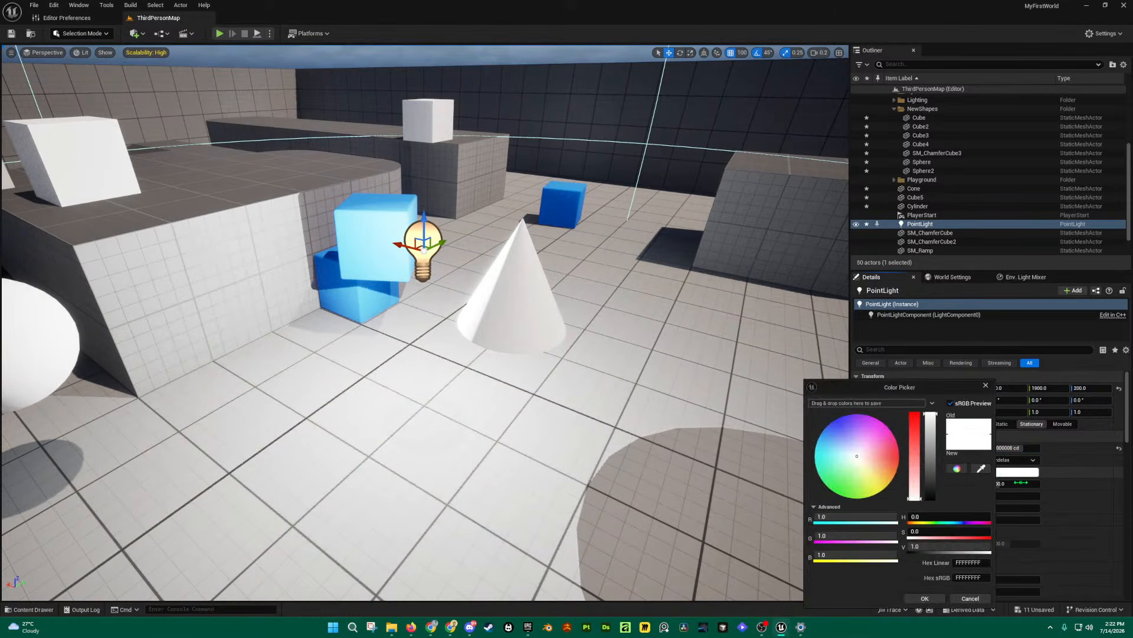
mouse_move(884, 447)
mouse_down()
mouse_move(847, 437)
mouse_move(874, 485)
mouse_move(876, 424)
mouse_move(884, 433)
mouse_up()
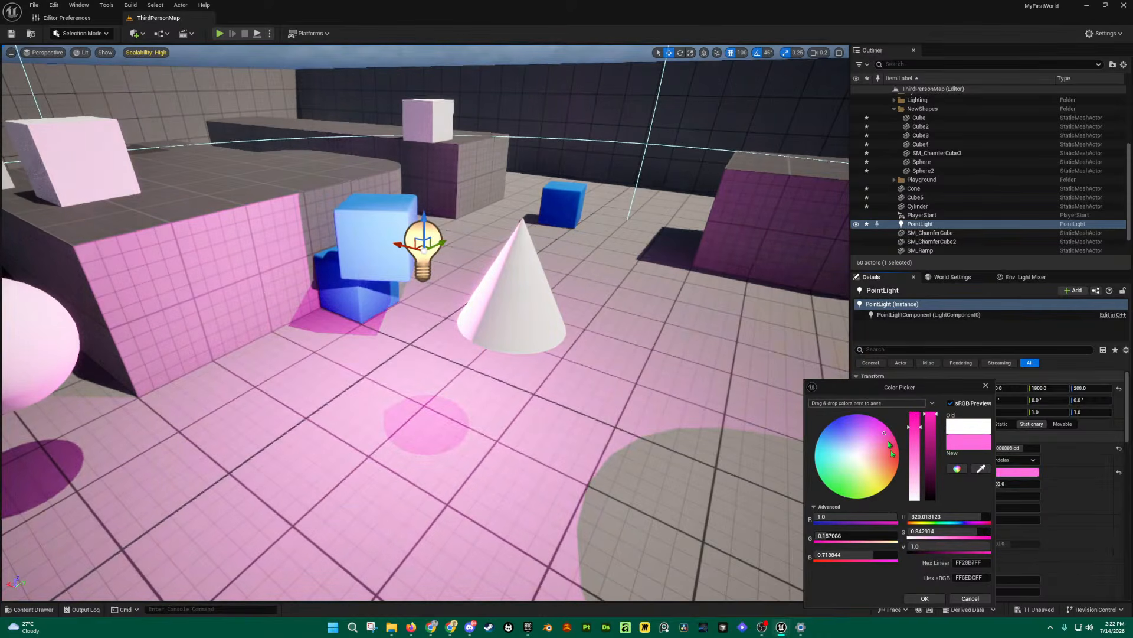
click(925, 599)
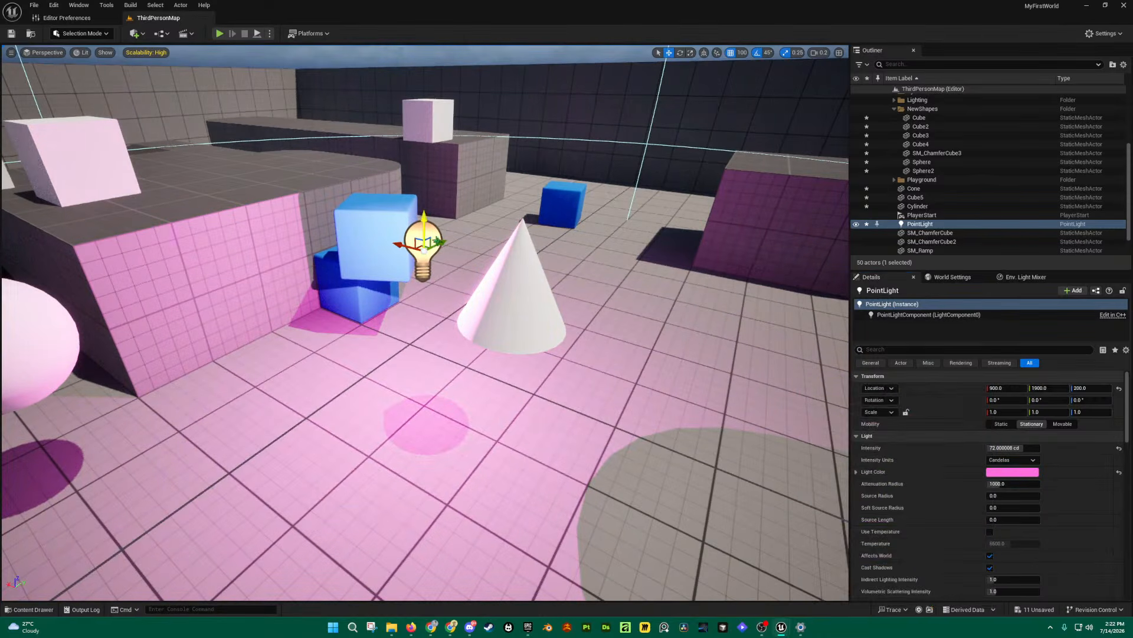
Step: Move the Point Light along the Y axis to 2200 and lower its intensity to about 51 cd
drag(439, 242, 552, 189)
key(s)
key(a)
right_drag(487, 290, 434, 286)
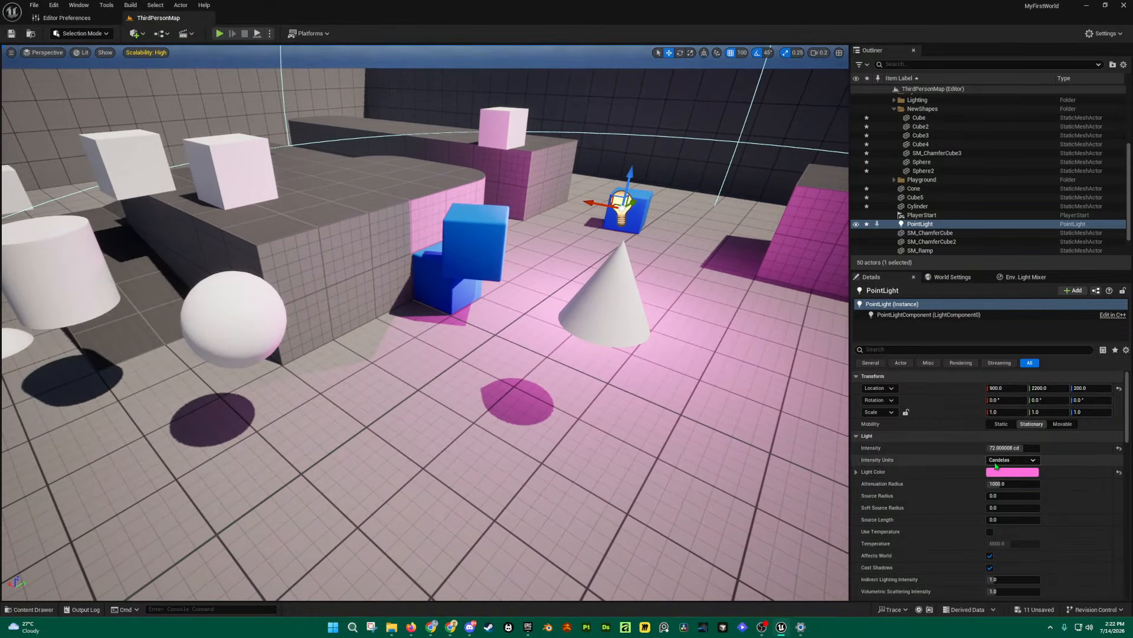
drag(1017, 448, 1014, 447)
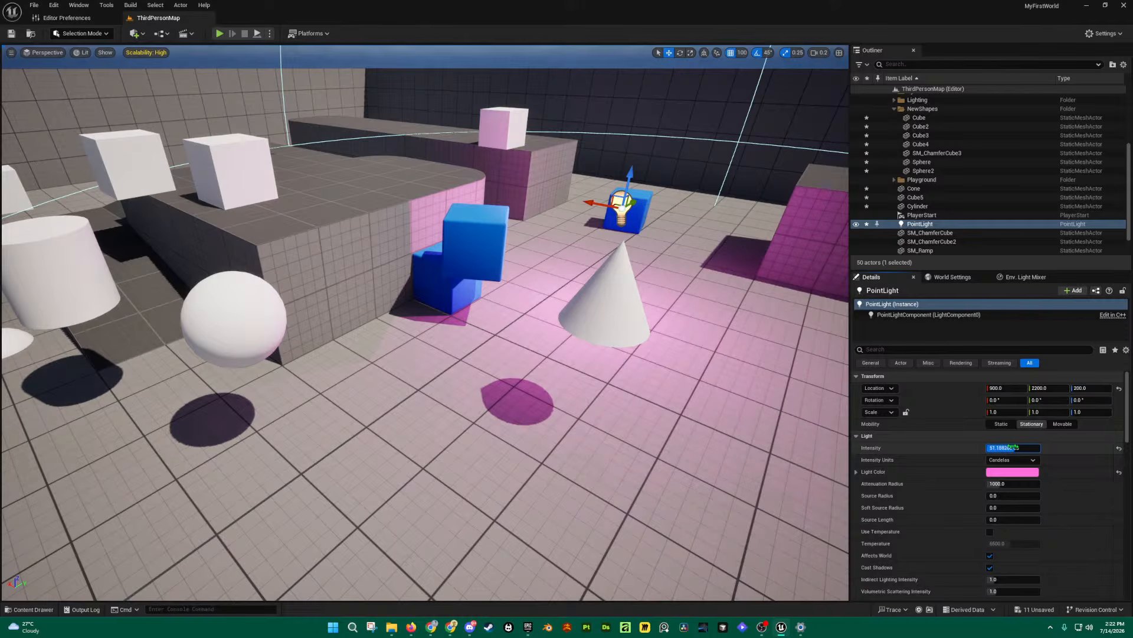
Step: Look at the cone's details, reselect the Point Light and move it along the Y axis to 1800
click(615, 290)
key(w)
key(d)
right_drag(667, 302, 682, 302)
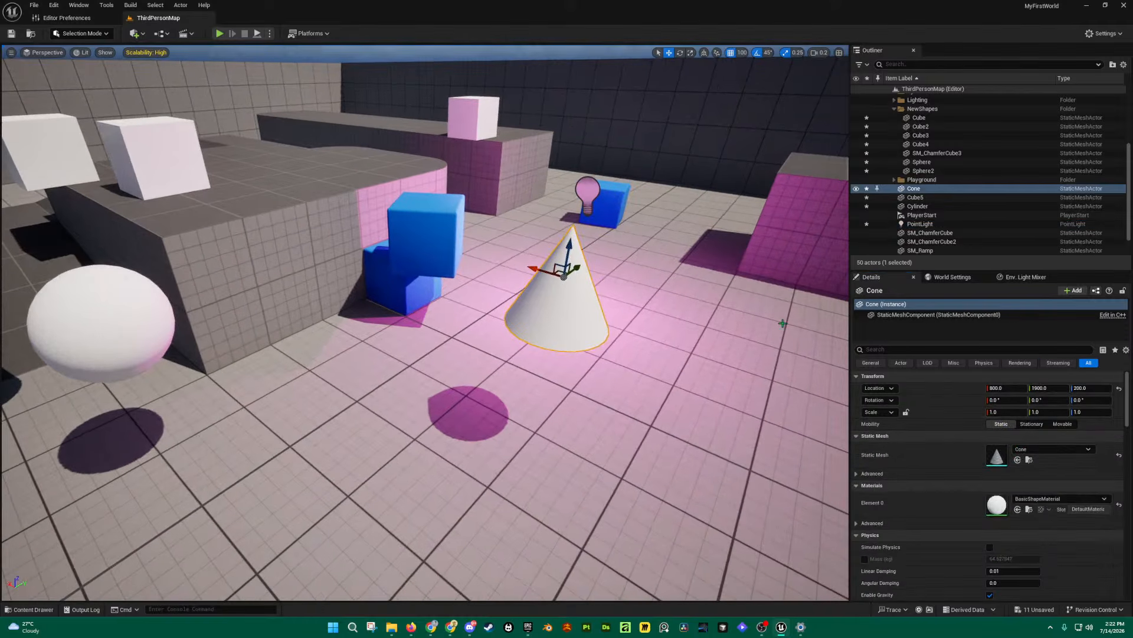
click(581, 187)
drag(604, 191, 458, 307)
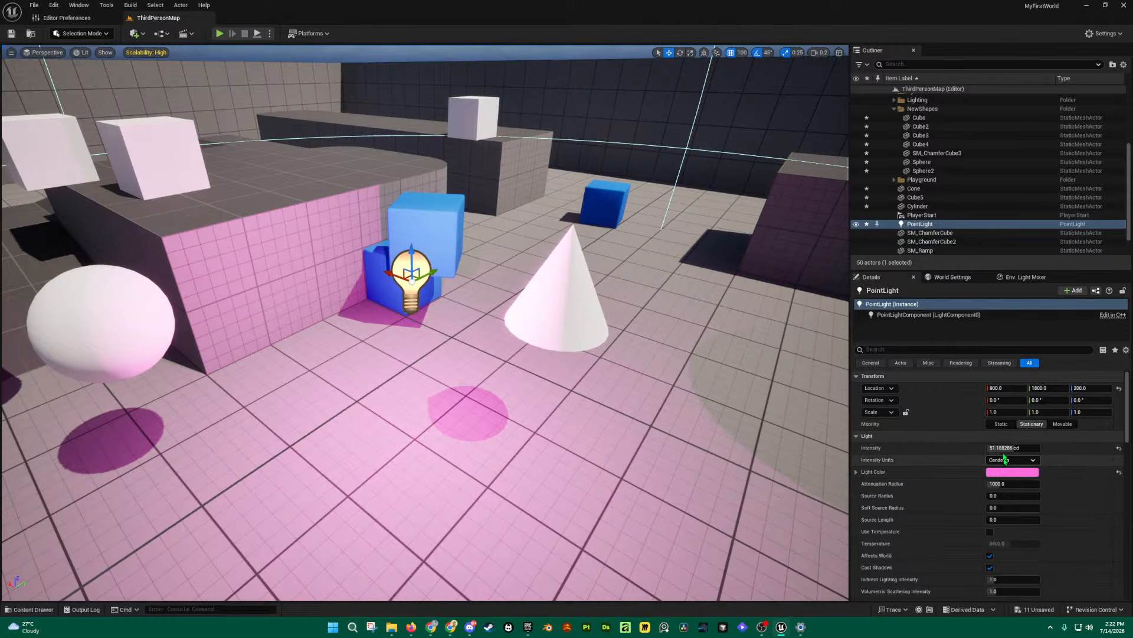
Step: Try scaling the cone to 2.78 on X and 2.3425 on Y through its transform values, and undo both changes
click(583, 308)
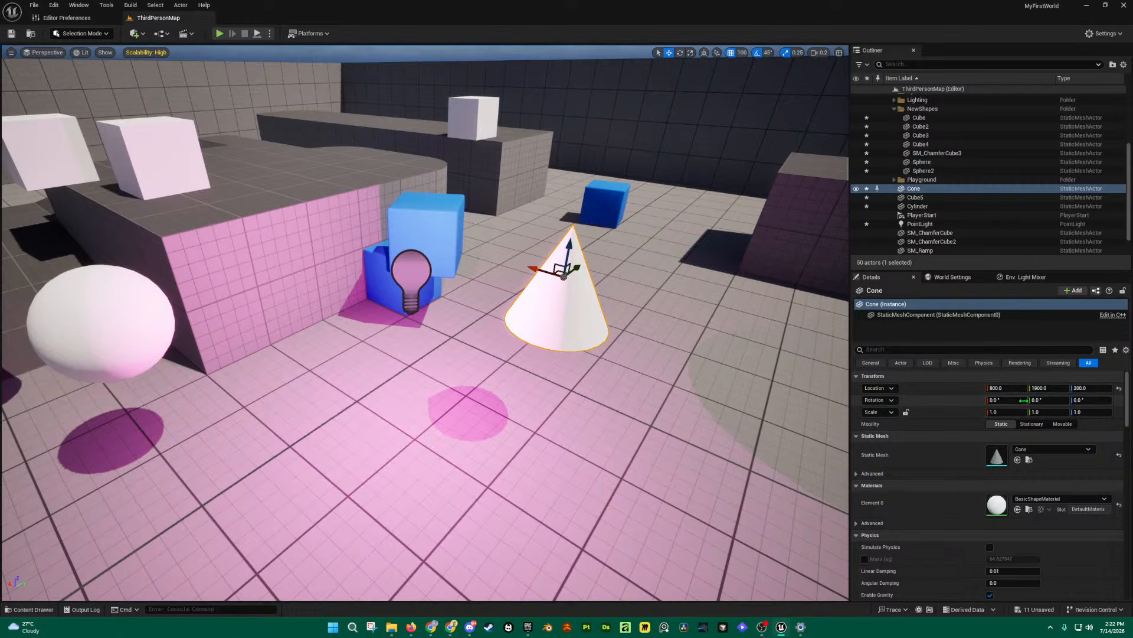
drag(1007, 412, 916, 407)
key(d)
right_drag(682, 354, 514, 385)
mouse_move(1052, 412)
mouse_down()
mouse_move(1065, 412)
mouse_move(1043, 421)
mouse_up()
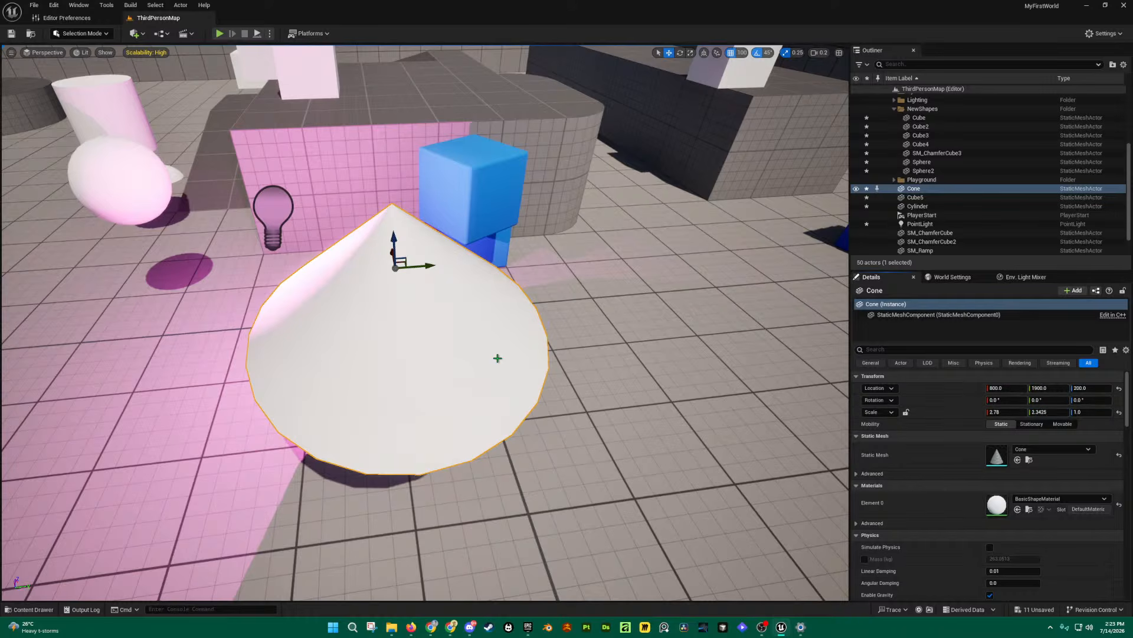
key(ctrl+z)
key(ctrl+z)
Step: Switch the transform gizmo on the selected cone to Scale mode
key(a)
right_drag(453, 332, 532, 323)
key(r)
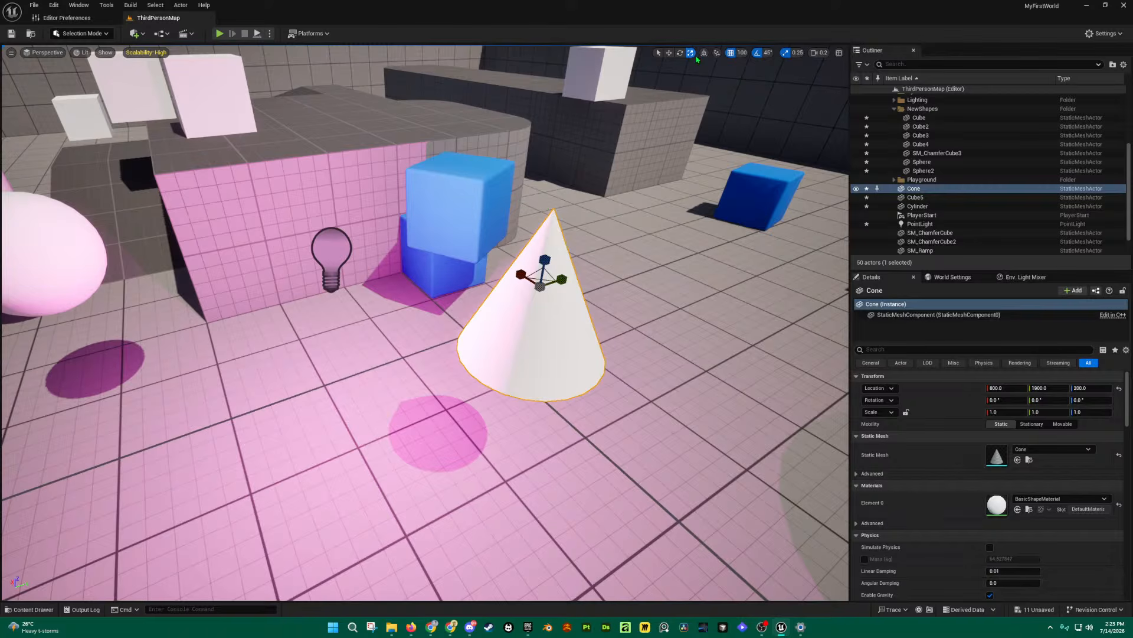
Step: Try stretching the cone with the scale gizmo to 4.75 on X and 4.25 on Y, and undo both scale changes
right_drag(683, 257, 664, 262)
key(d)
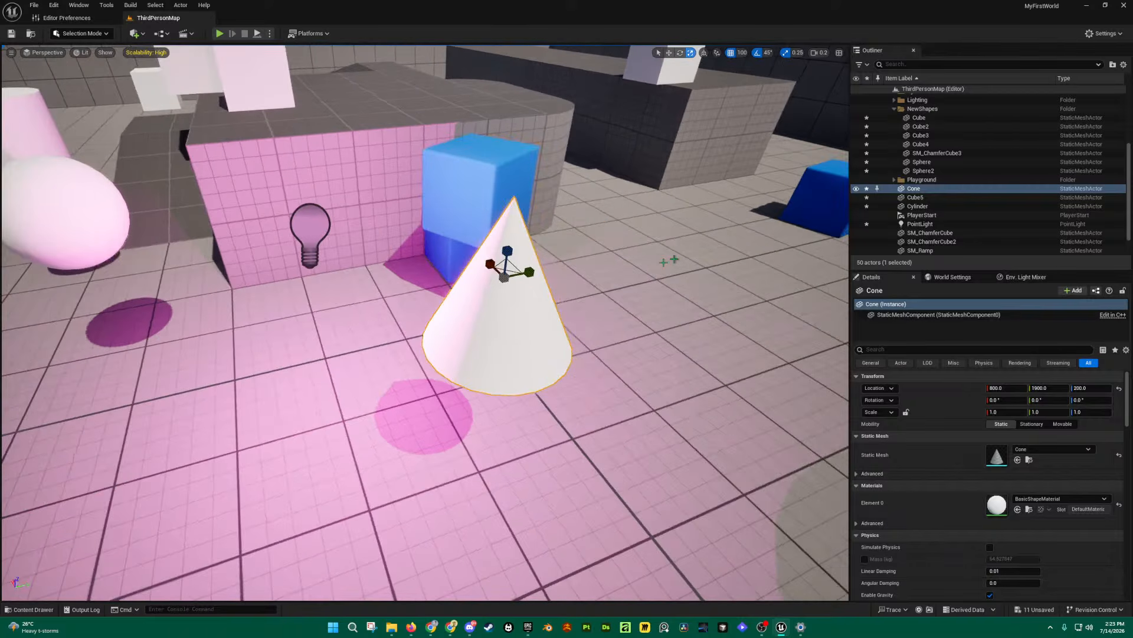
drag(518, 272, 601, 258)
key(a)
right_drag(453, 248, 516, 257)
drag(495, 232, 403, 195)
key(s)
key(d)
right_drag(404, 196, 399, 200)
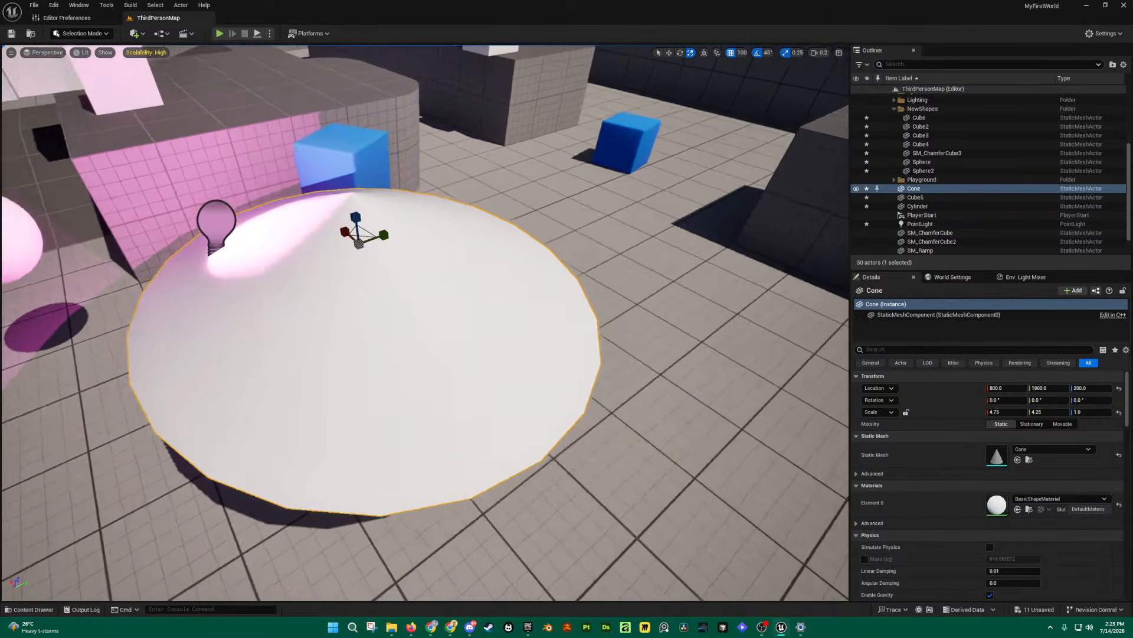
right_drag(593, 307, 509, 298)
key(ctrl+z)
key(ctrl+z)
key(a)
key(w)
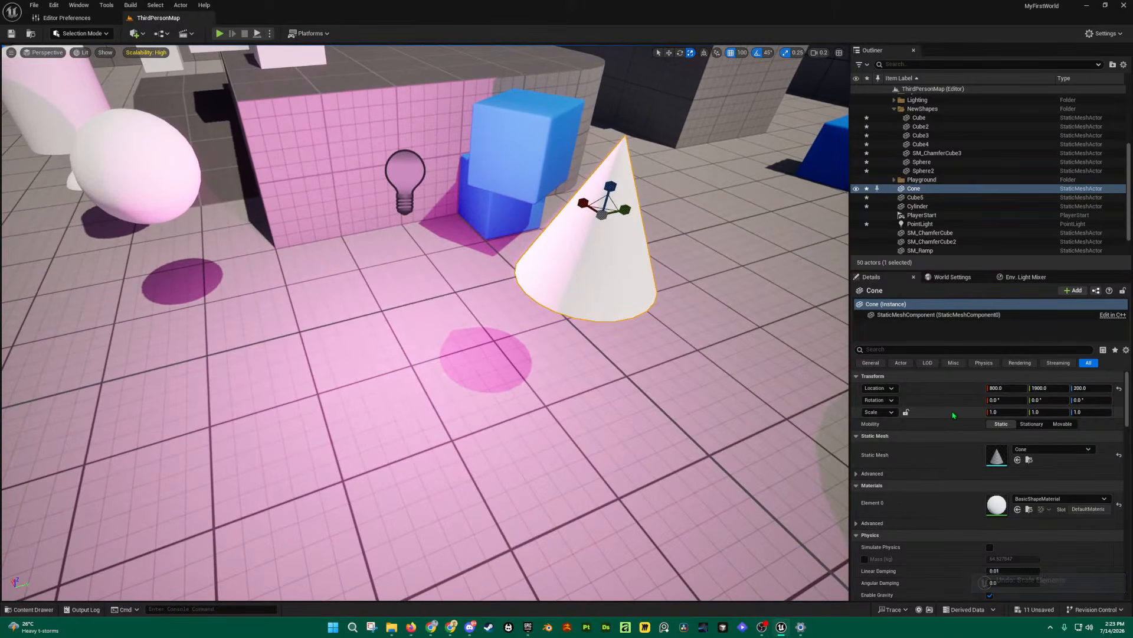
Step: Try rotating the cone to 84° on X through its transform values and with the Rotate gizmo, and undo the rotations
drag(999, 400, 1132, 401)
click(679, 53)
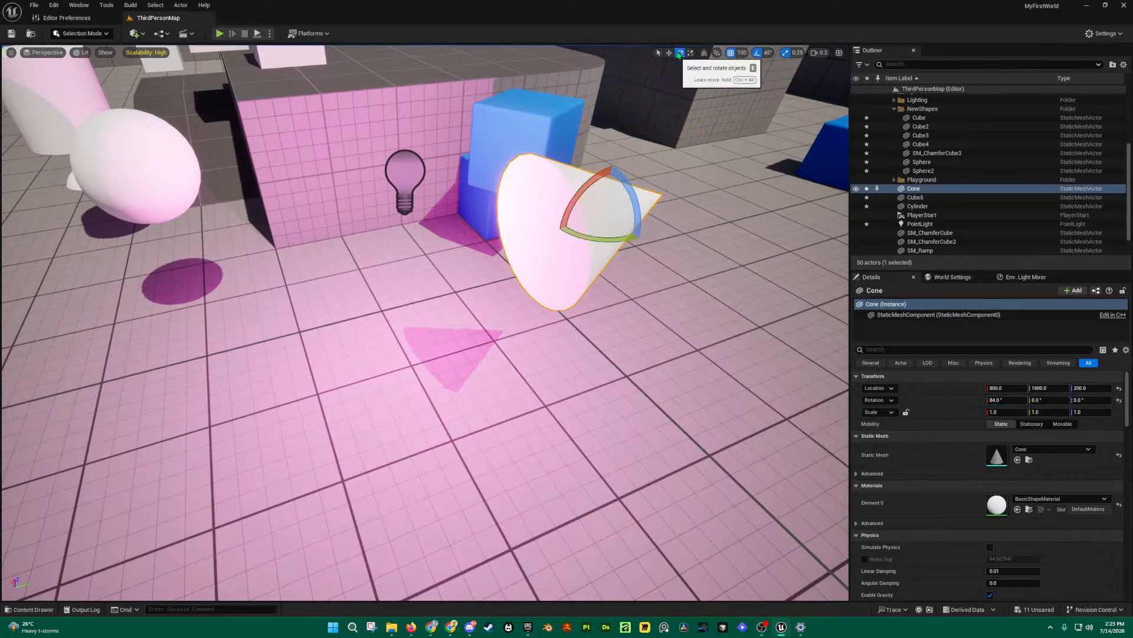
right_drag(654, 244, 643, 244)
key(d)
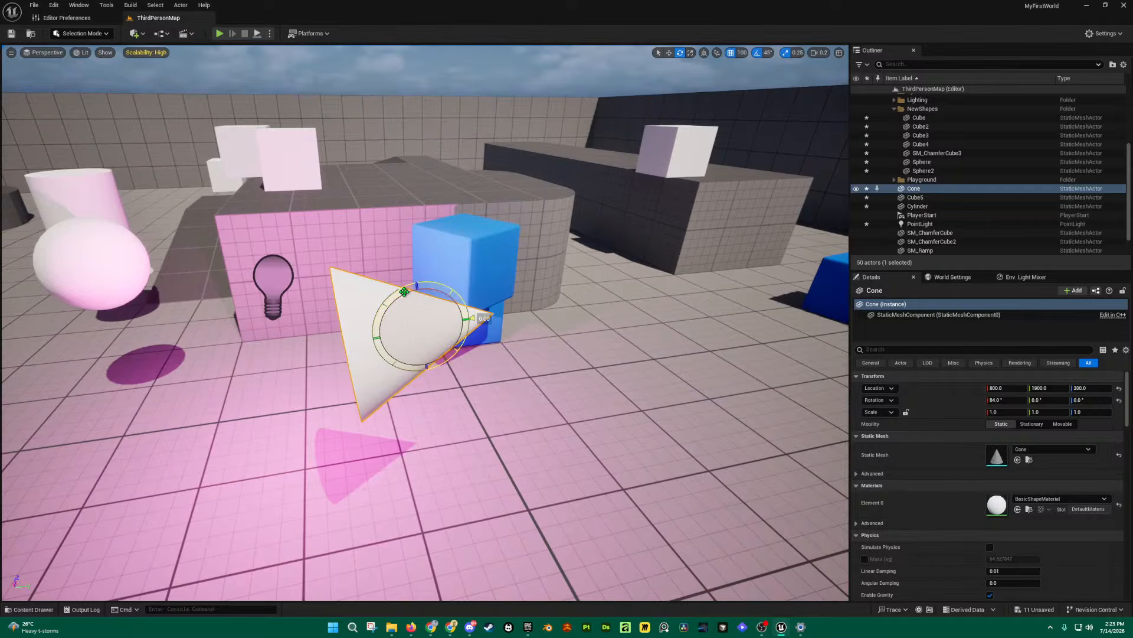
drag(404, 292, 398, 314)
key(a)
right_drag(397, 314, 496, 320)
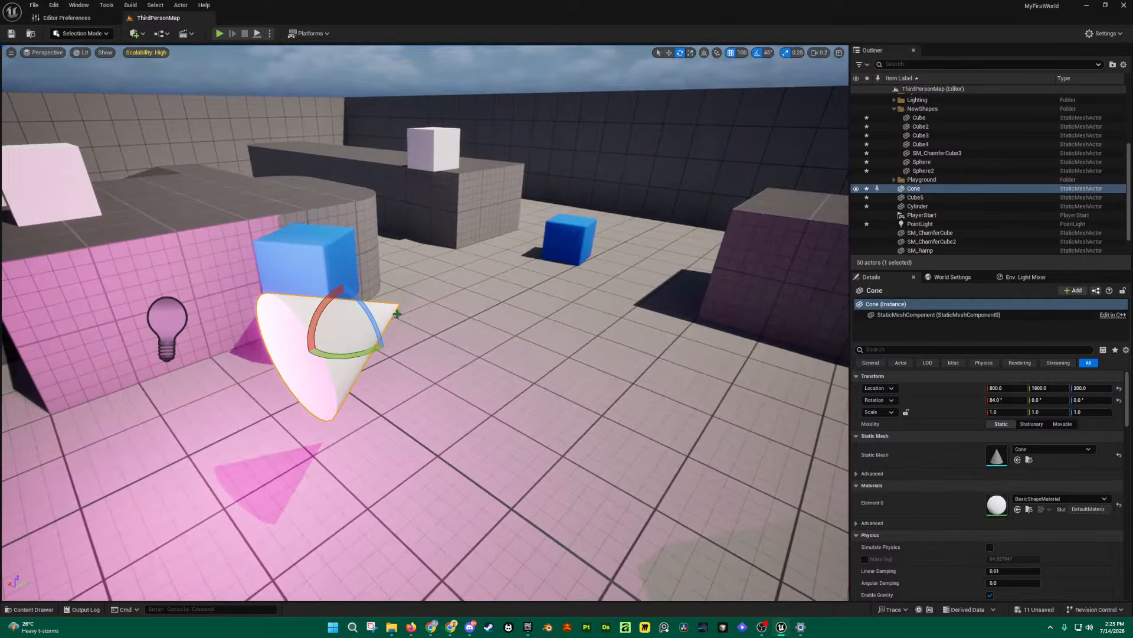
key(ctrl+z)
key(ctrl+z)
key(ctrl+z)
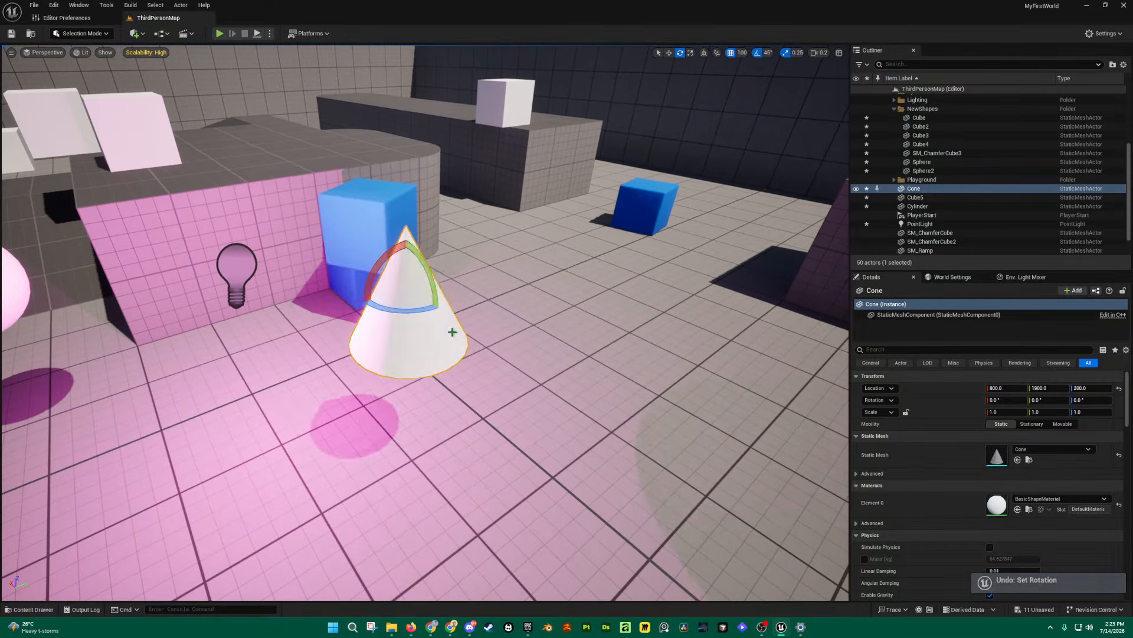
Step: Select the Point Light near the cone and return the transform gizmo to Move mode
key(a)
right_drag(460, 329, 493, 284)
key(a)
key(s)
right_drag(412, 310, 412, 305)
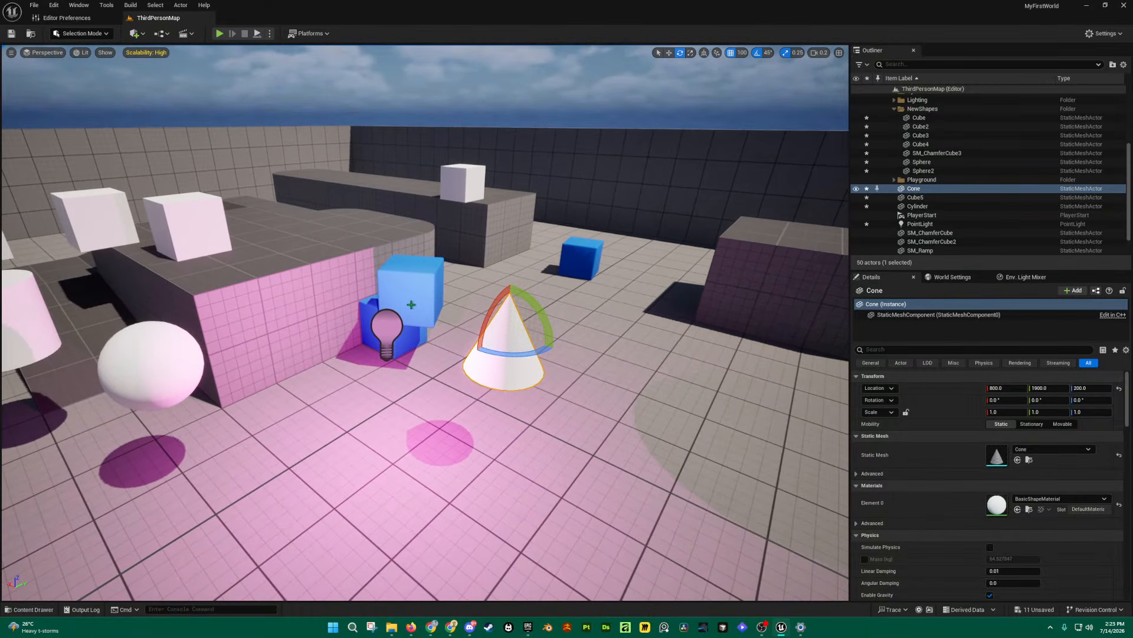
key(d)
right_drag(456, 339, 468, 356)
click(488, 345)
key(w)
key(f)
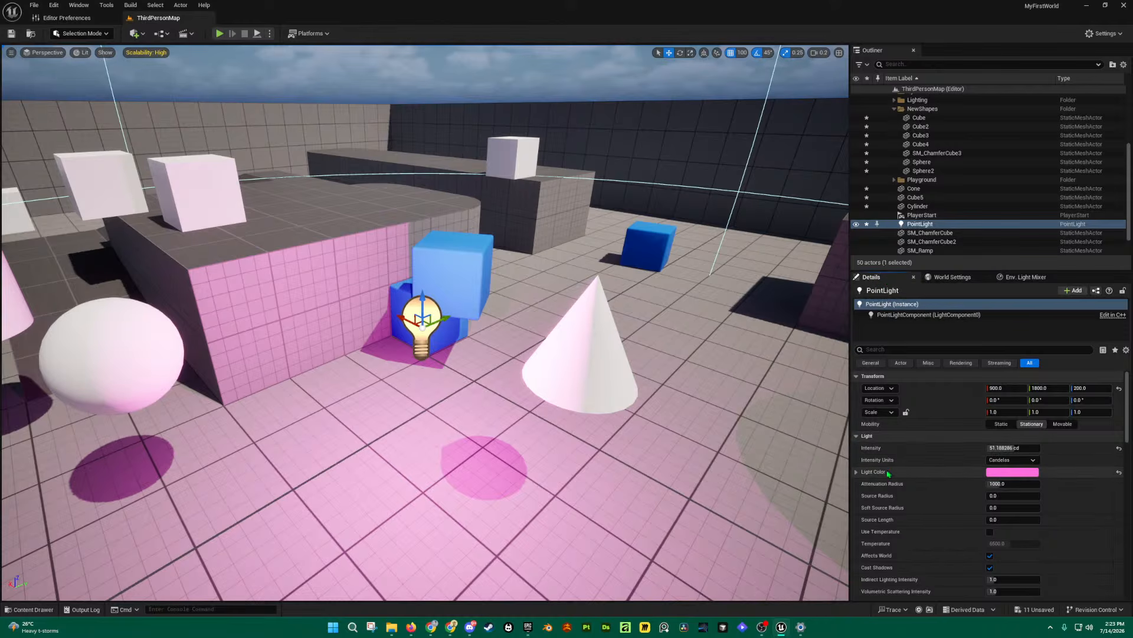
Step: Change the Point Light's color to a near-white, Hex sRGB FDFFF4FF
click(1009, 475)
drag(937, 388, 768, 330)
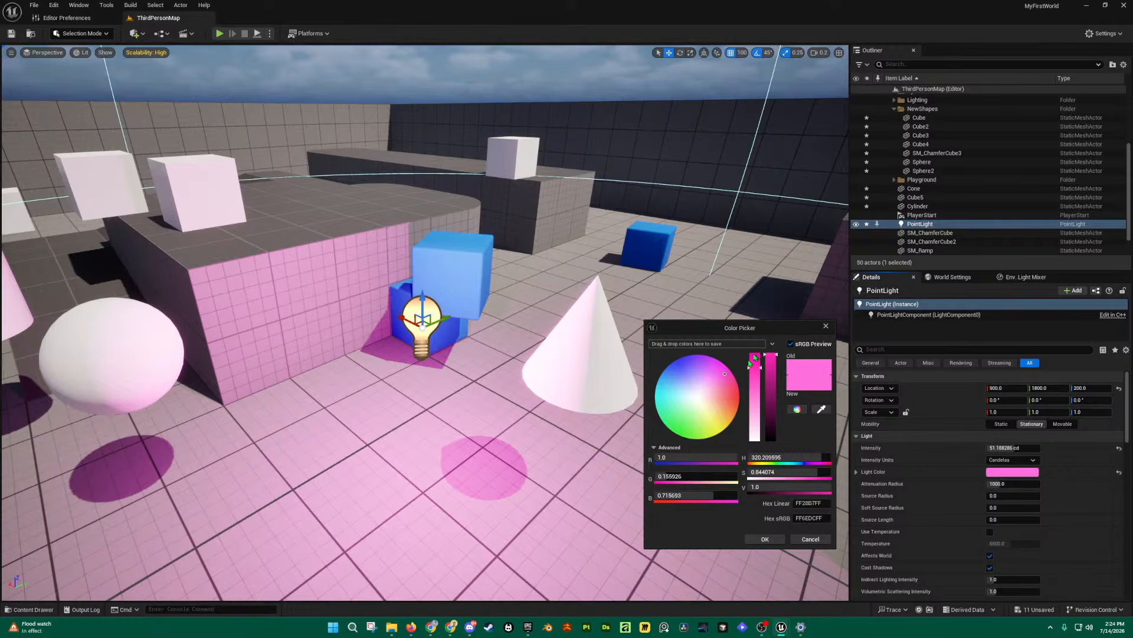
mouse_move(715, 373)
mouse_down()
mouse_move(685, 369)
mouse_move(673, 394)
mouse_move(701, 412)
mouse_move(725, 381)
mouse_move(708, 369)
mouse_move(704, 391)
mouse_move(720, 389)
mouse_move(699, 369)
mouse_move(677, 394)
mouse_move(714, 417)
mouse_move(721, 389)
mouse_up()
mouse_move(770, 357)
mouse_down()
mouse_move(774, 425)
mouse_move(771, 354)
mouse_up()
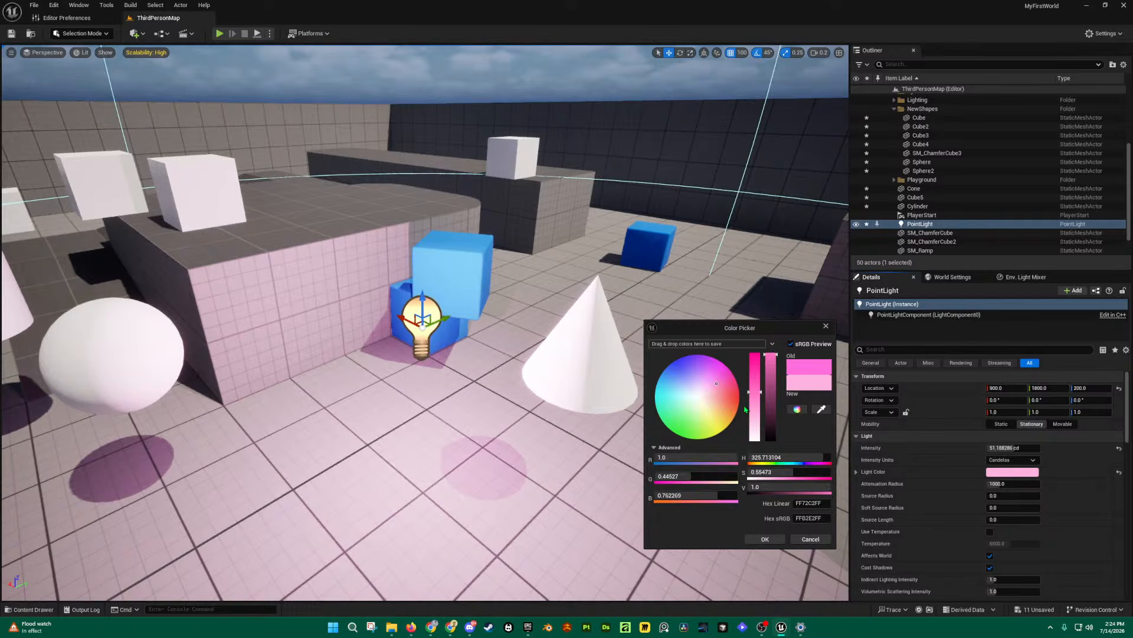
mouse_move(754, 394)
mouse_down()
mouse_move(752, 358)
mouse_move(752, 414)
mouse_move(751, 368)
mouse_move(688, 382)
mouse_move(700, 401)
mouse_move(674, 368)
mouse_move(658, 421)
mouse_move(711, 449)
mouse_move(746, 416)
mouse_move(732, 351)
mouse_move(649, 369)
mouse_move(662, 416)
mouse_move(703, 397)
mouse_move(697, 420)
mouse_move(700, 403)
mouse_up()
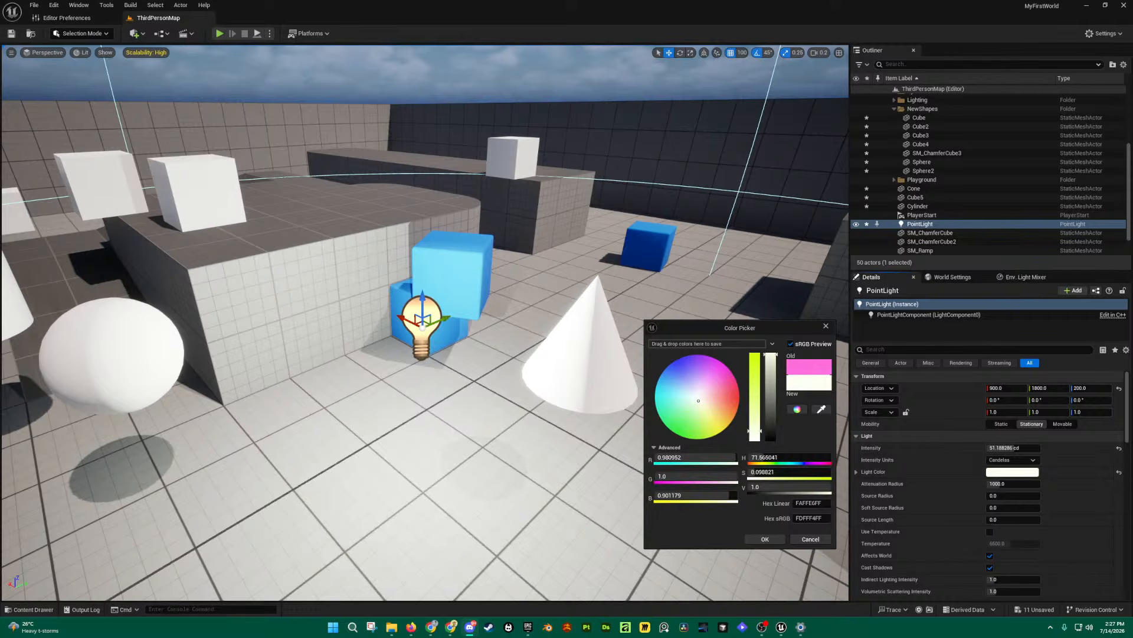
click(826, 326)
Step: Set the position grid snap size to 10
key(s)
right_drag(641, 283, 610, 277)
key(w)
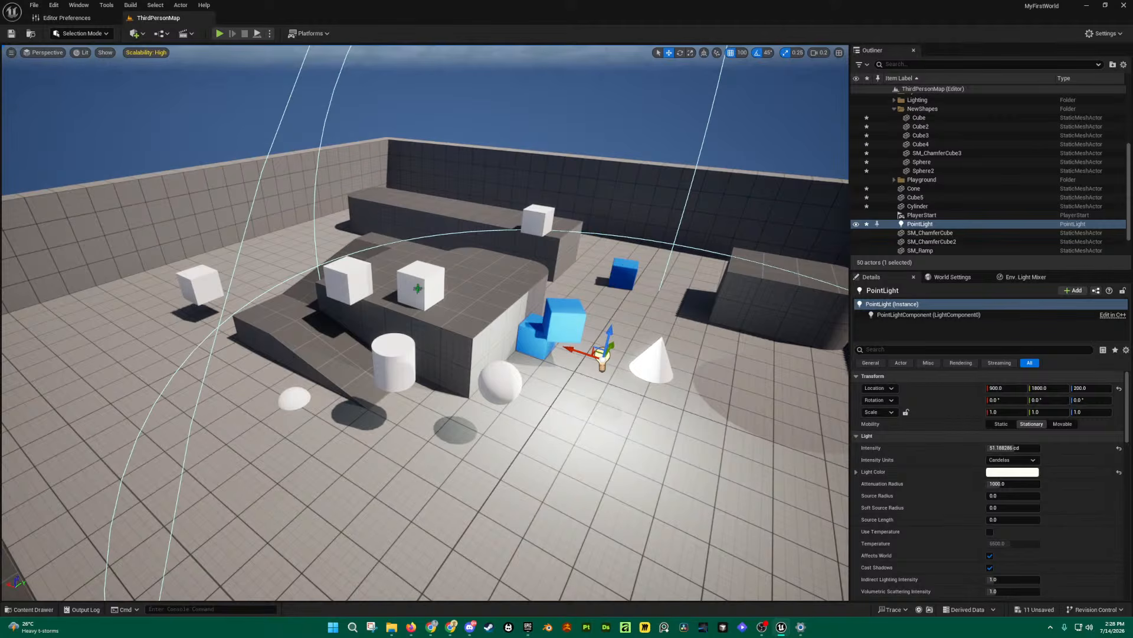
key(w)
right_drag(317, 294, 295, 247)
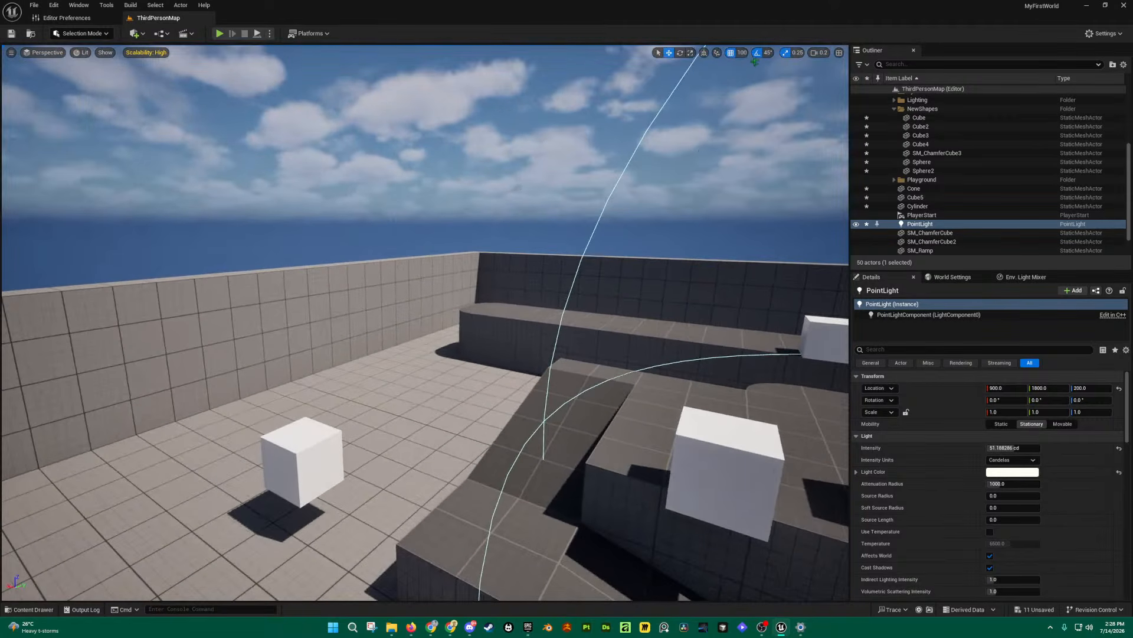
click(742, 52)
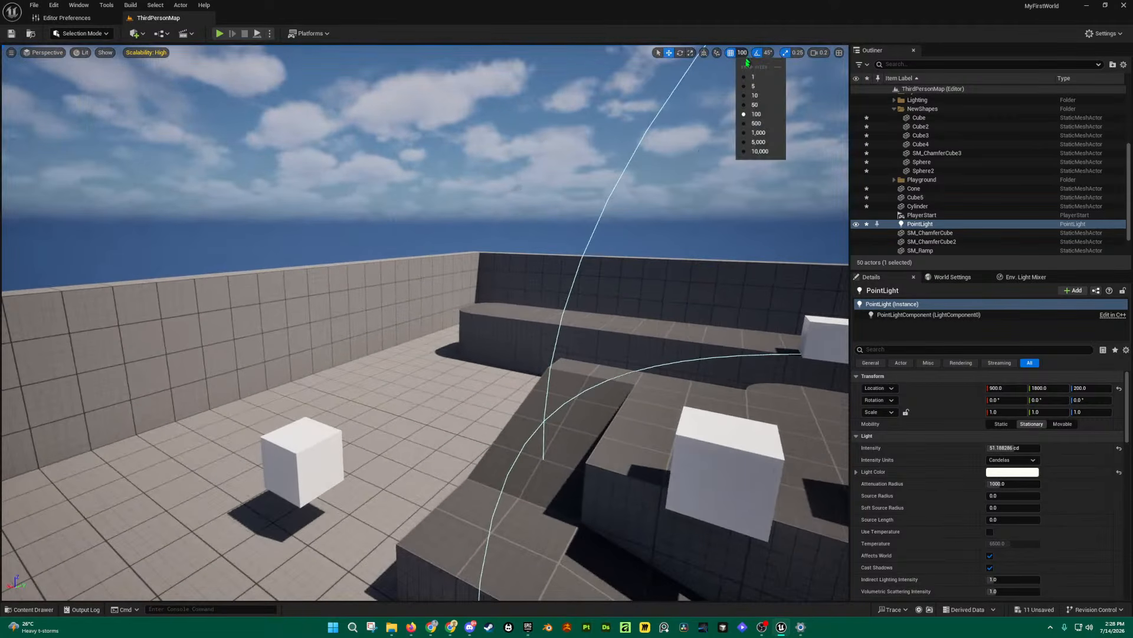
click(757, 97)
Step: Select Cube4 and move it to Y 1150 and Z 50 so it sits on the floor
right_drag(590, 204, 538, 309)
key(w)
click(532, 311)
drag(519, 302, 260, 341)
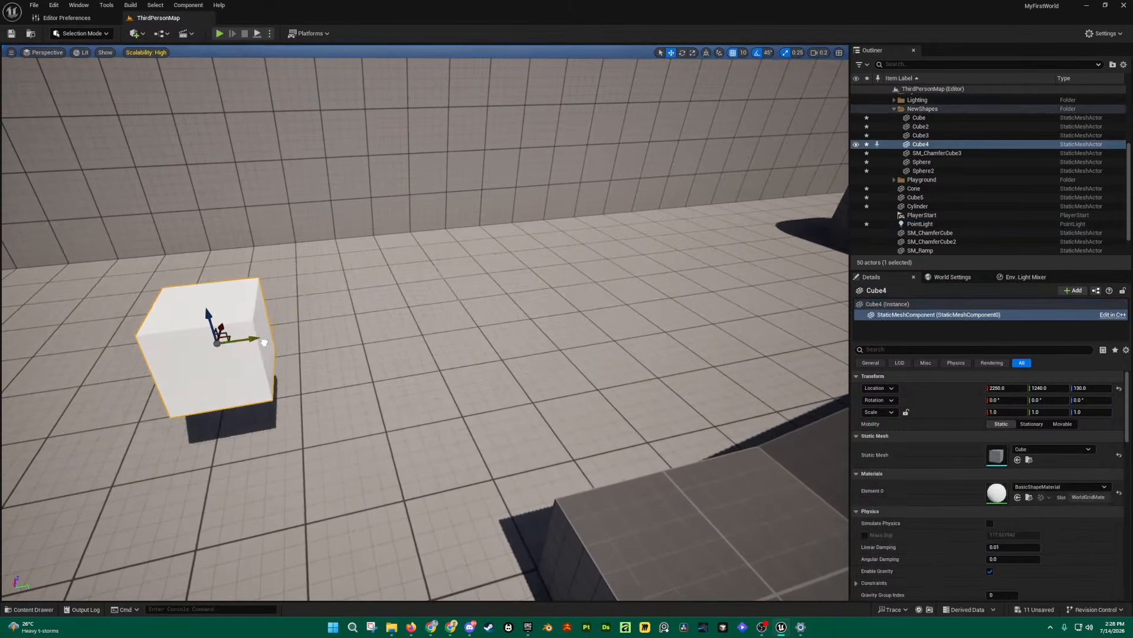
right_drag(322, 355, 269, 325)
key(q)
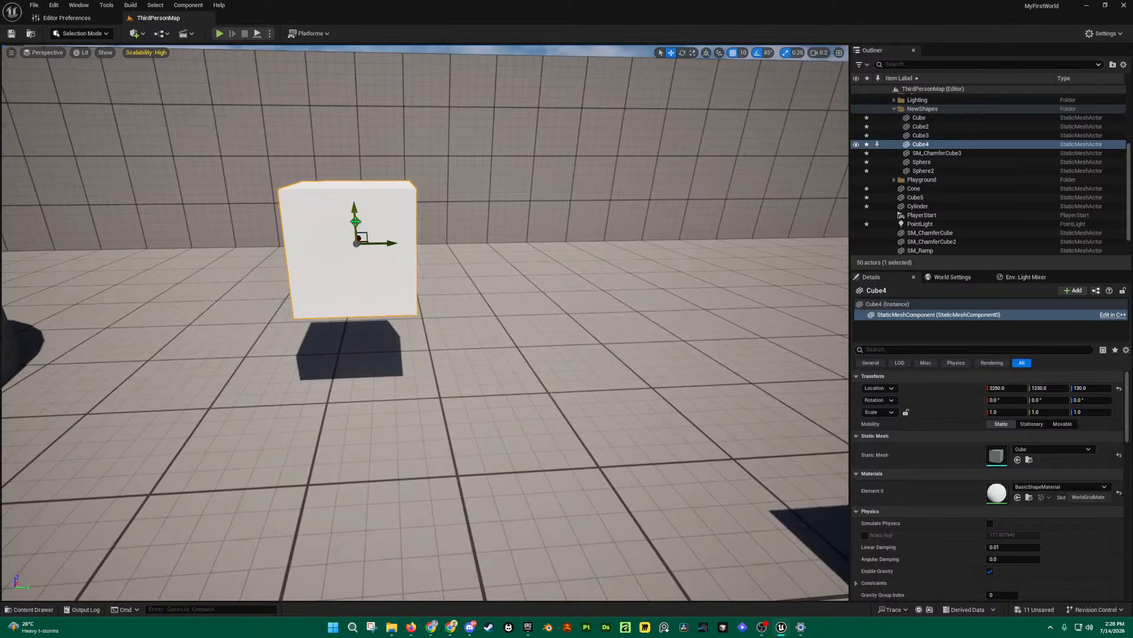
drag(354, 209, 309, 341)
key(s)
right_drag(387, 312, 394, 313)
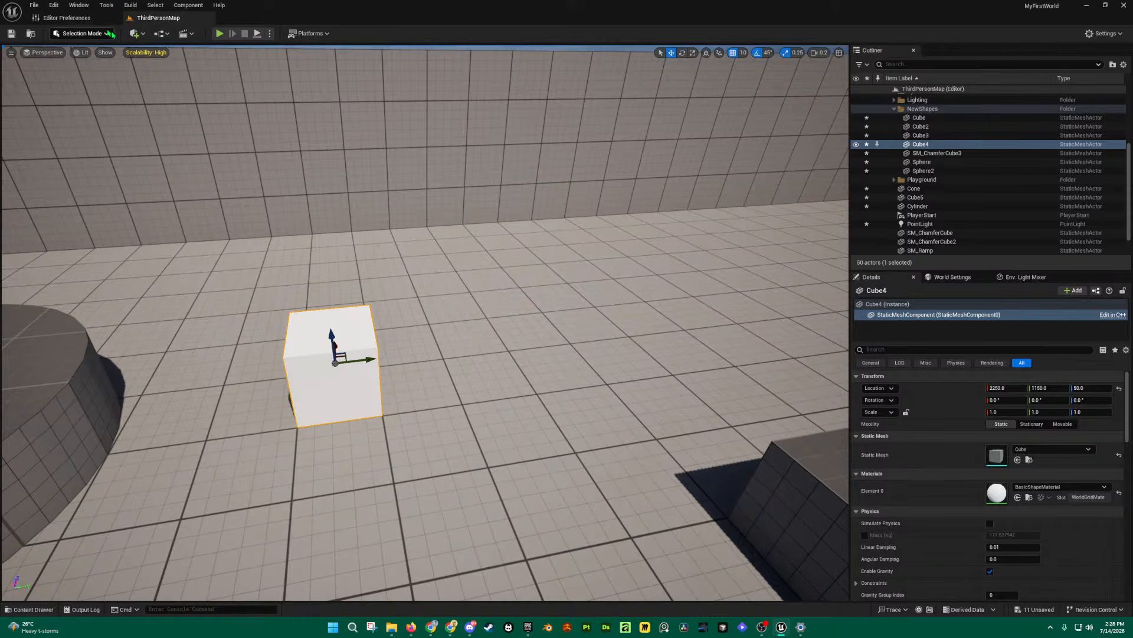
click(140, 37)
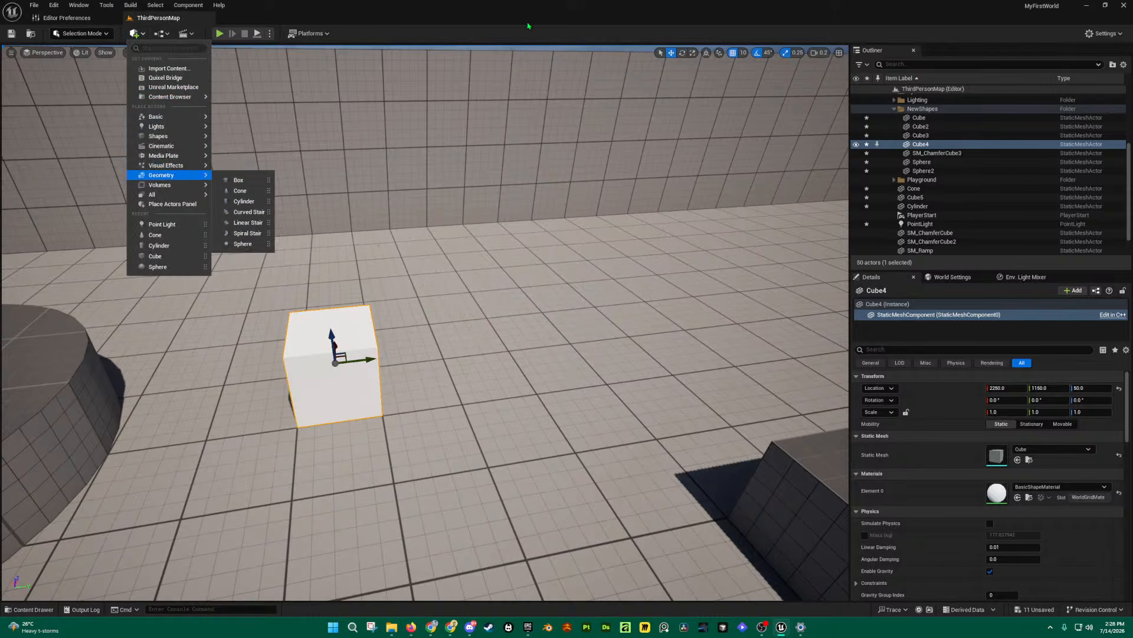
right_drag(519, 171, 508, 182)
Step: Duplicate Cube4's mesh twice along the Y axis to form a row of three adjoining cubes
key(w)
right_drag(437, 257, 425, 271)
key(d)
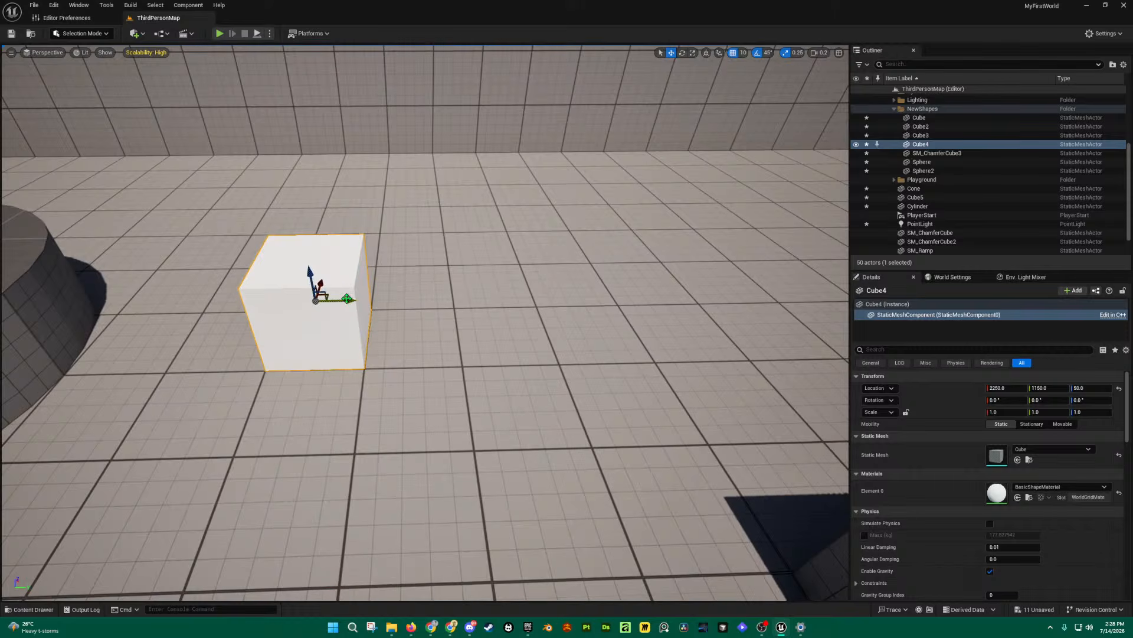
alt+drag(352, 300, 445, 319)
key(d)
right_drag(451, 301, 370, 294)
key(w)
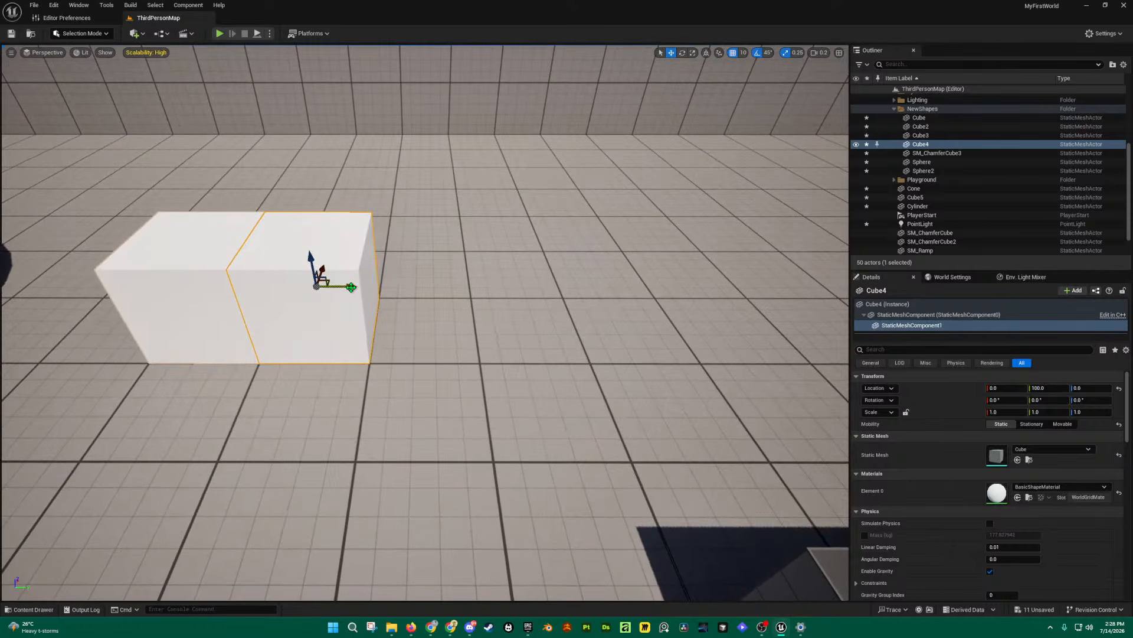
alt+drag(351, 287, 461, 288)
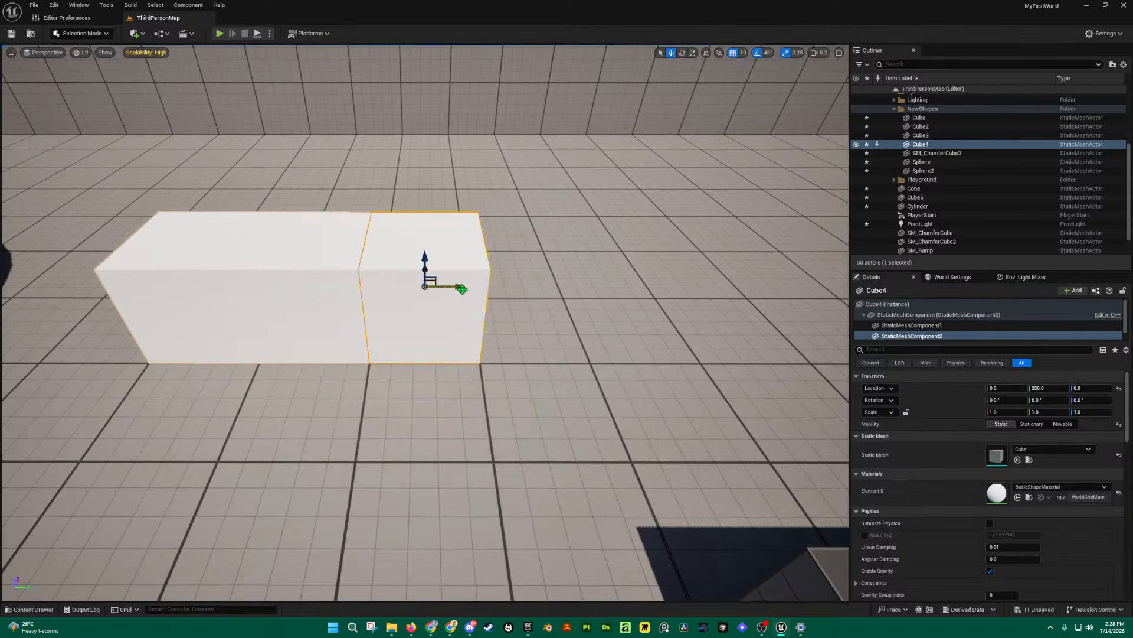
Step: Move the end cube copy to X -100, Y 0 against the original cube and delete the remaining middle copy
key(a)
right_drag(462, 288, 541, 288)
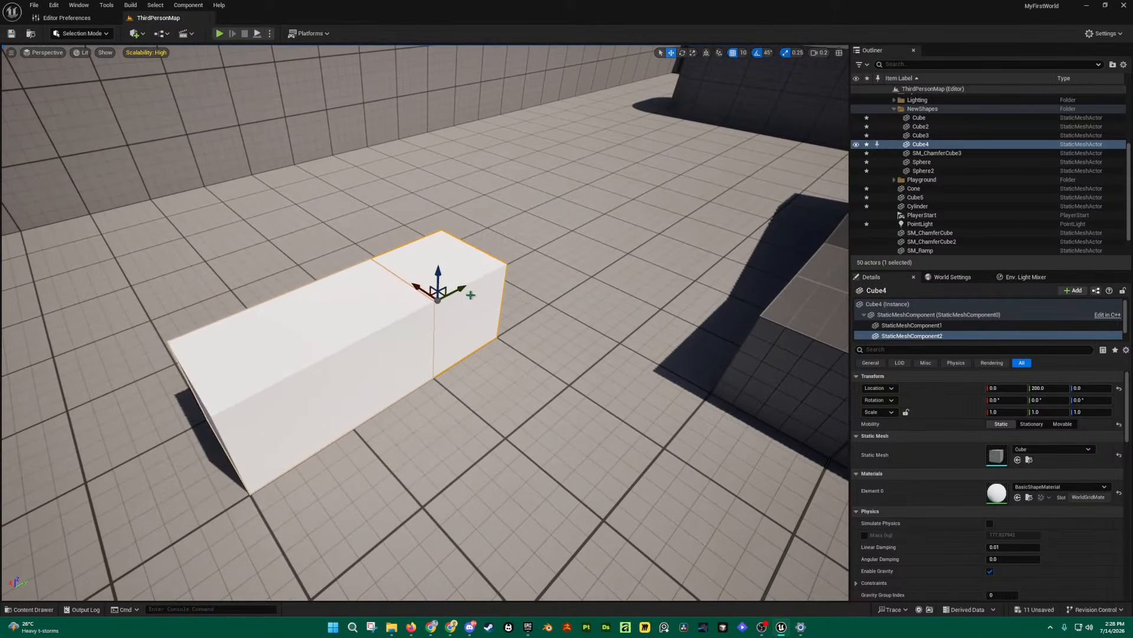
key(d)
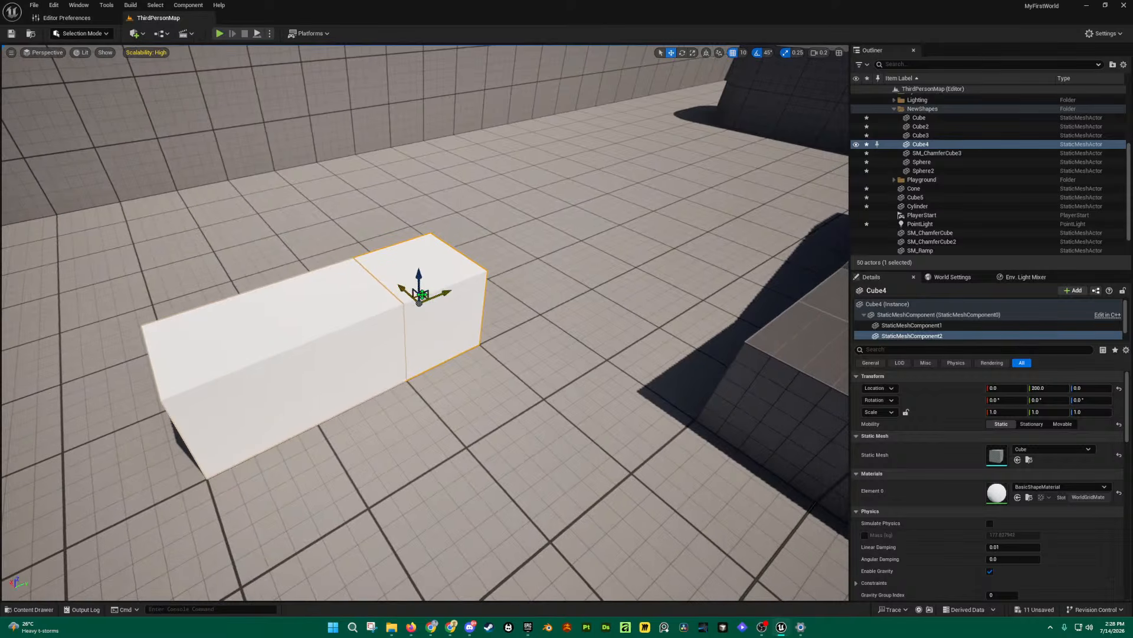
drag(425, 300, 267, 445)
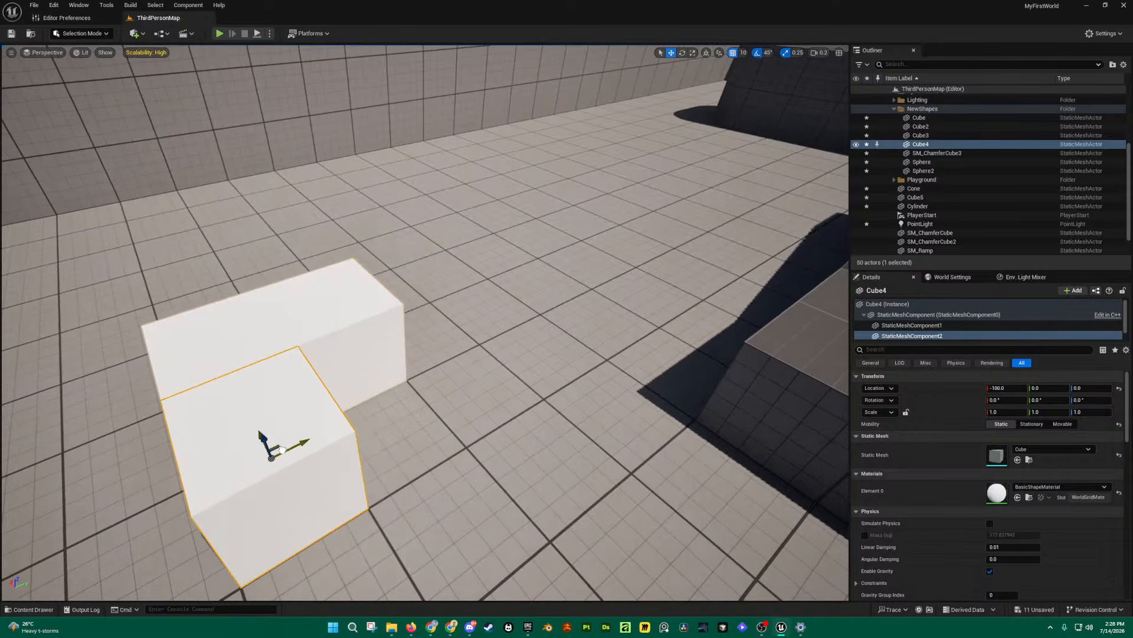
click(355, 316)
key(Delete)
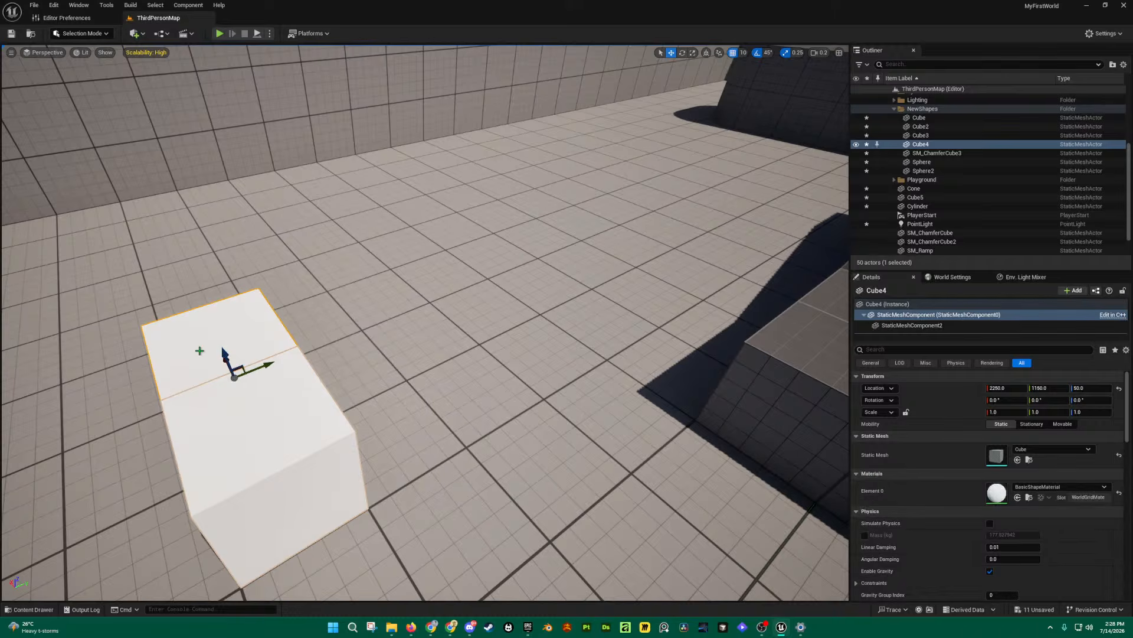
Step: Select Cube4's original mesh in Scale mode and check the available scale snap sizes
right_drag(200, 350, 160, 350)
click(693, 52)
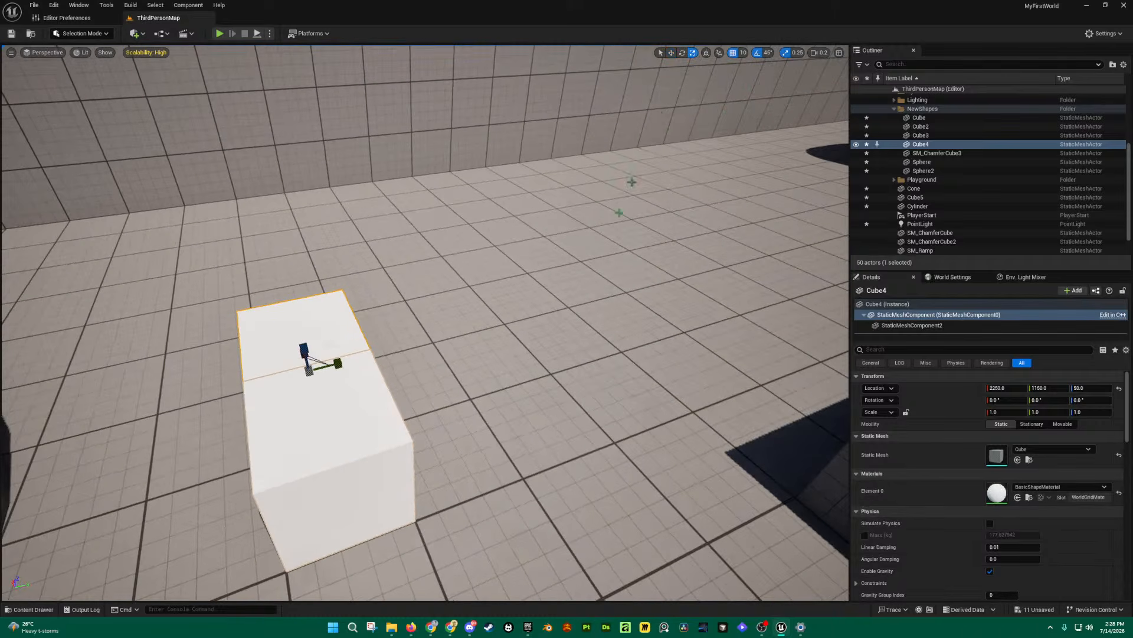
right_drag(632, 182, 584, 184)
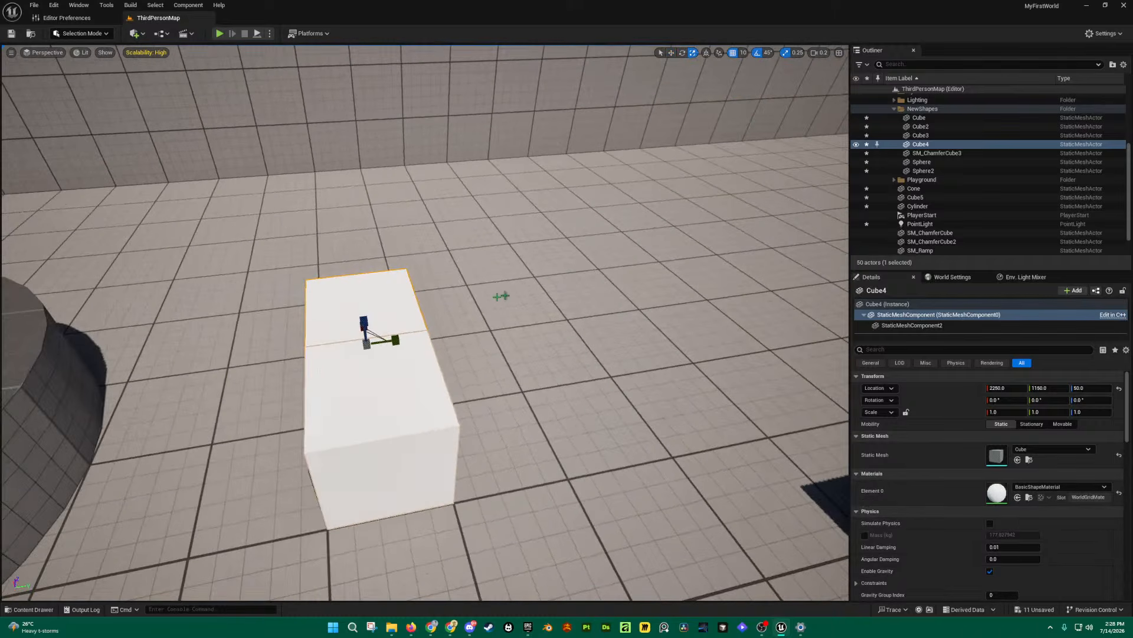
click(798, 53)
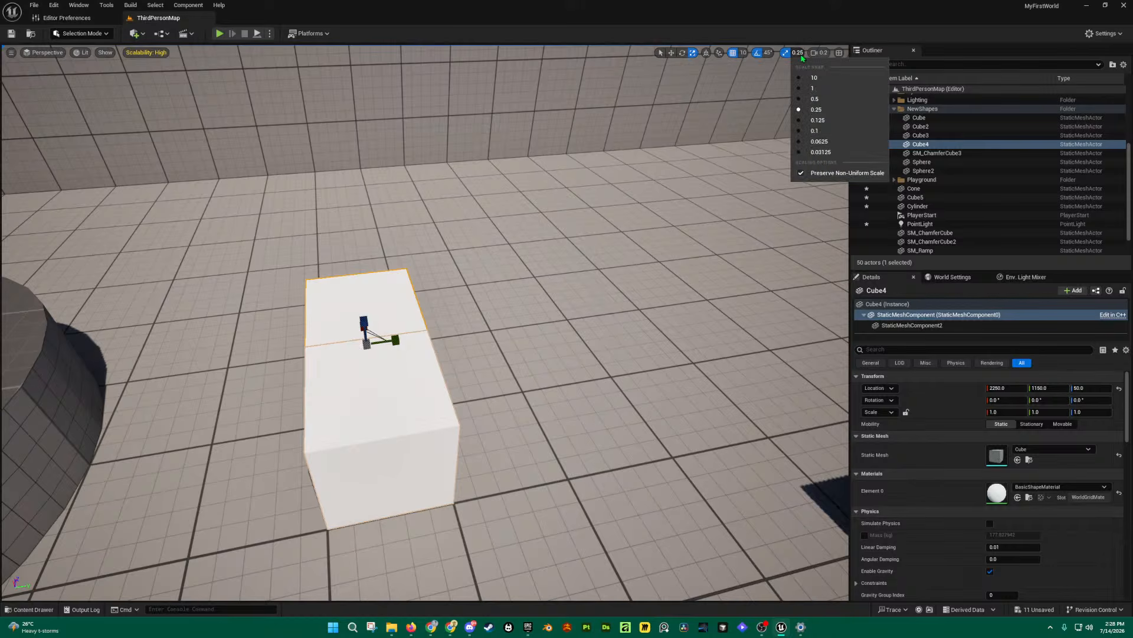
click(393, 311)
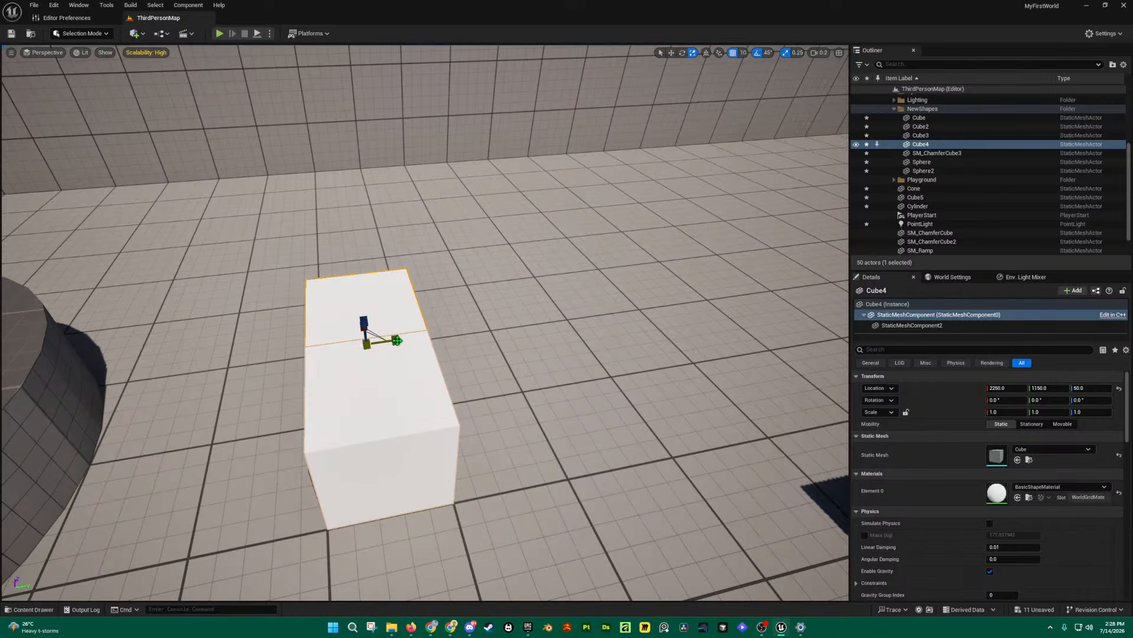
Step: Try scaling Cube4 along the Y axis and undo the recent edits back past the duplicated cubes
mouse_move(398, 341)
mouse_down()
mouse_move(419, 353)
mouse_move(407, 356)
mouse_up()
key(ctrl+z)
click(415, 393)
key(ctrl+z)
key(ctrl+z)
key(ctrl+z)
key(ctrl+z)
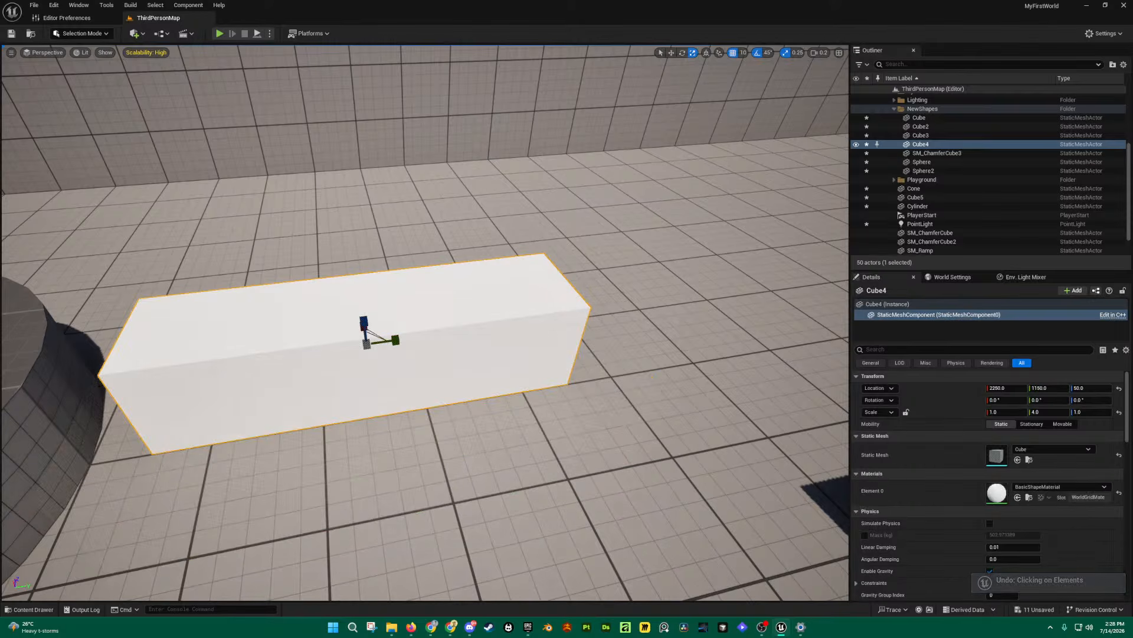
Step: Scale Cube4 to 5.0 on Y and 2.5 on Z to form a wall block
drag(394, 341, 411, 350)
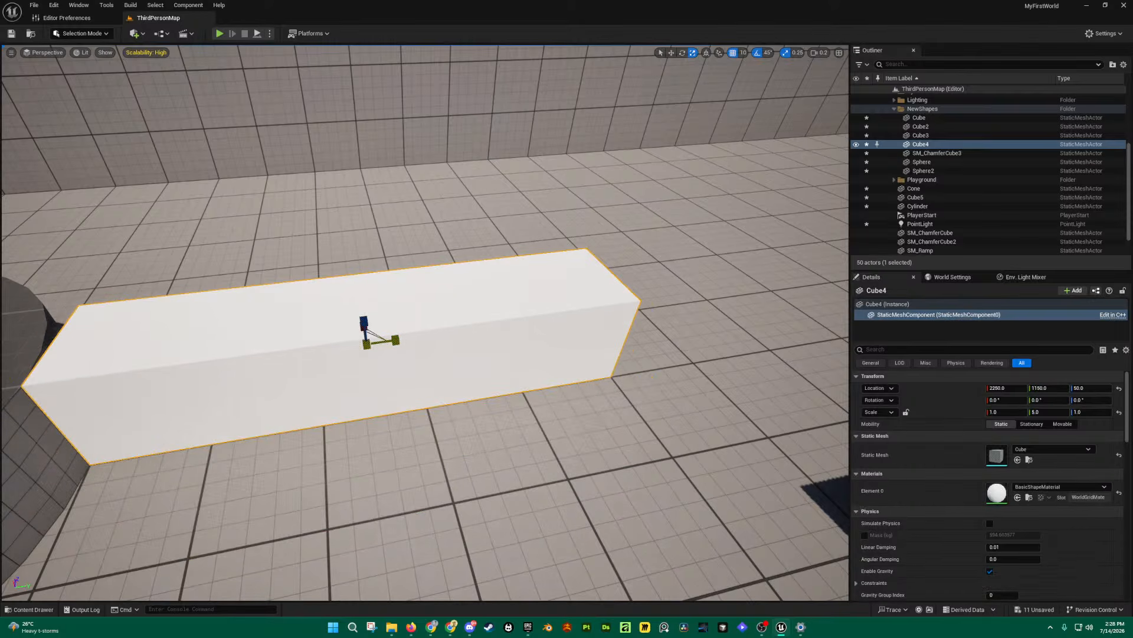
right_drag(380, 332, 384, 328)
drag(375, 354, 375, 331)
right_drag(395, 370, 394, 358)
Step: Raise the stretched Cube4 along the Z axis to 120 so it rests on the floor
key(w)
drag(394, 332, 393, 264)
right_drag(380, 326, 407, 345)
right_drag(344, 374, 367, 391)
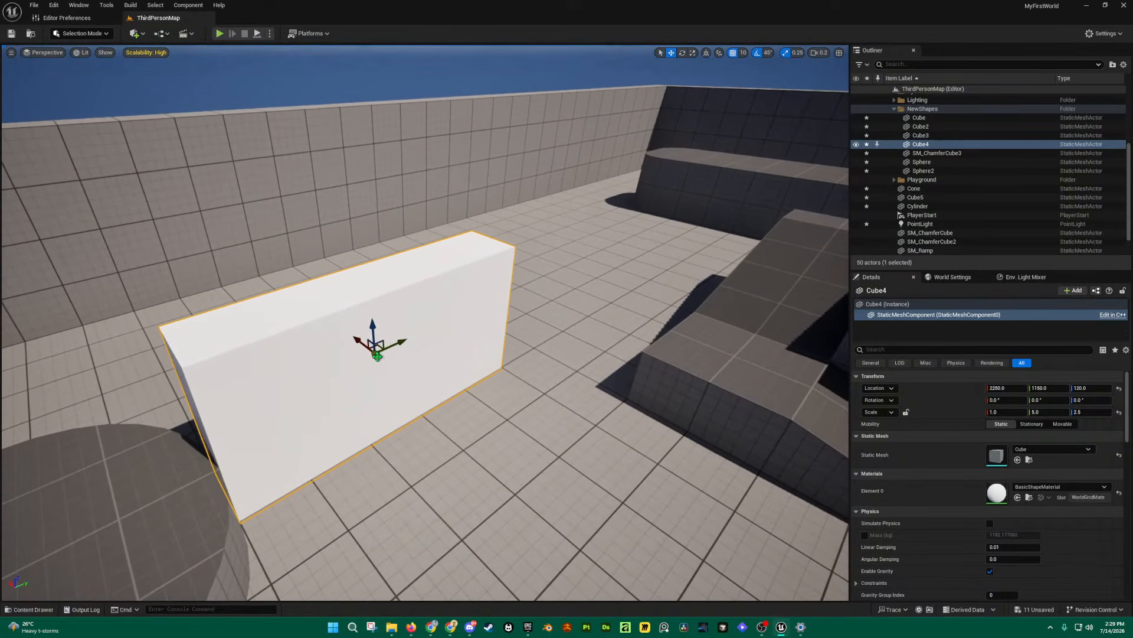
Step: Duplicate the Cube4 wall block, move the copy along X to -370 and switch the gizmo to Rotate mode
right_drag(385, 334, 377, 279)
key(ctrl+d)
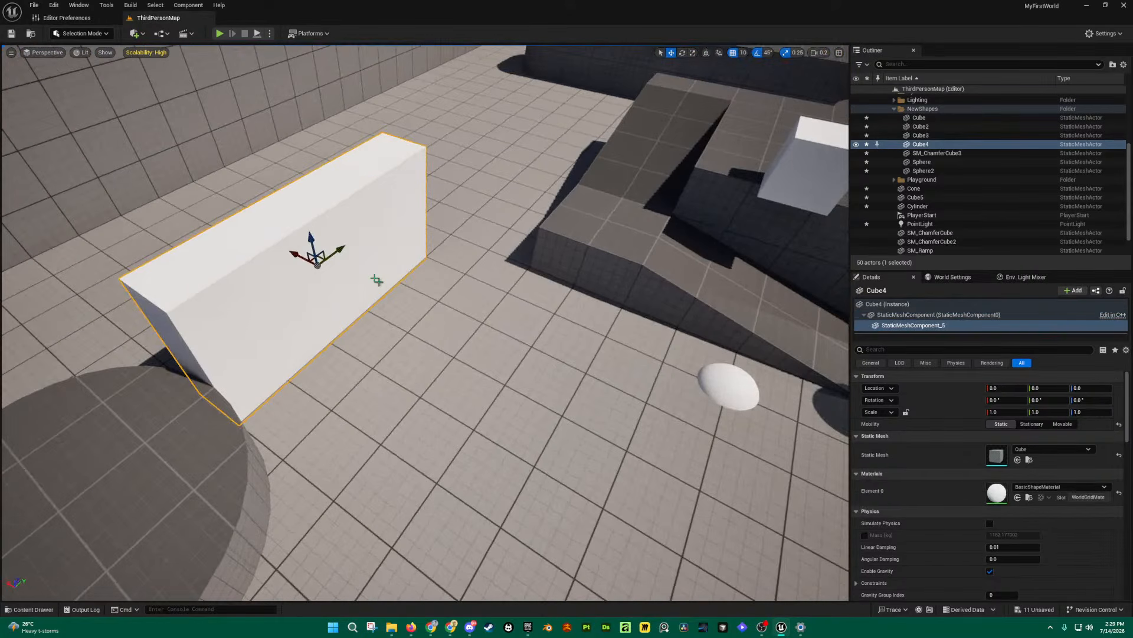
drag(303, 254, 506, 319)
key(e)
mouse_move(489, 314)
right_down()
mouse_move(469, 312)
mouse_move(505, 316)
right_up()
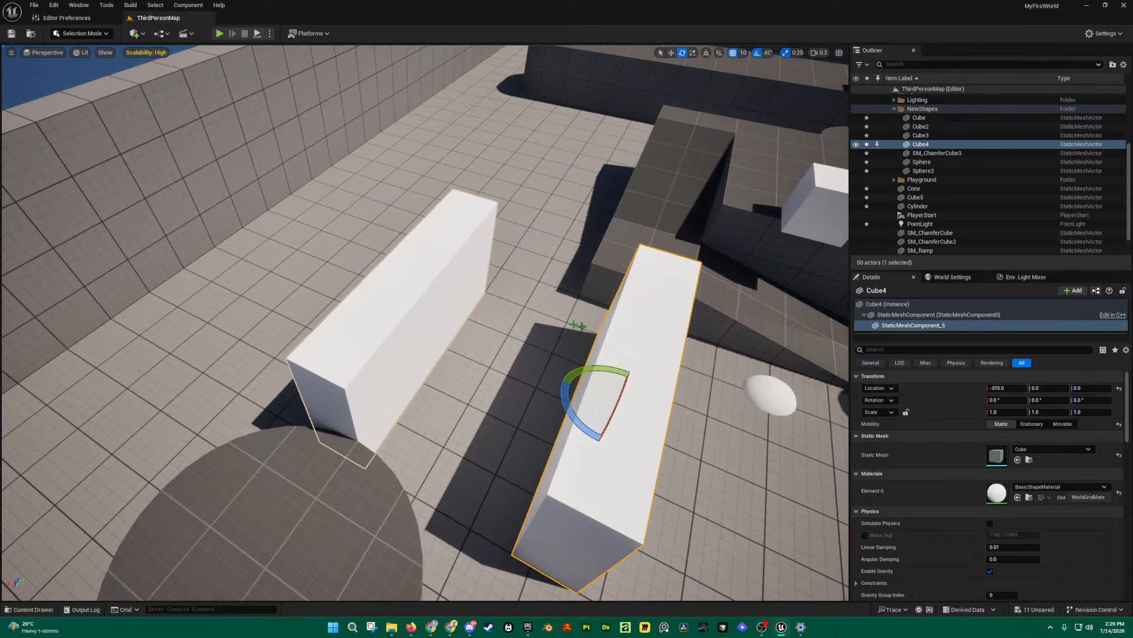
Step: Move the copied wall block along X to -300 with the translate gizmo
right_drag(565, 326, 610, 276)
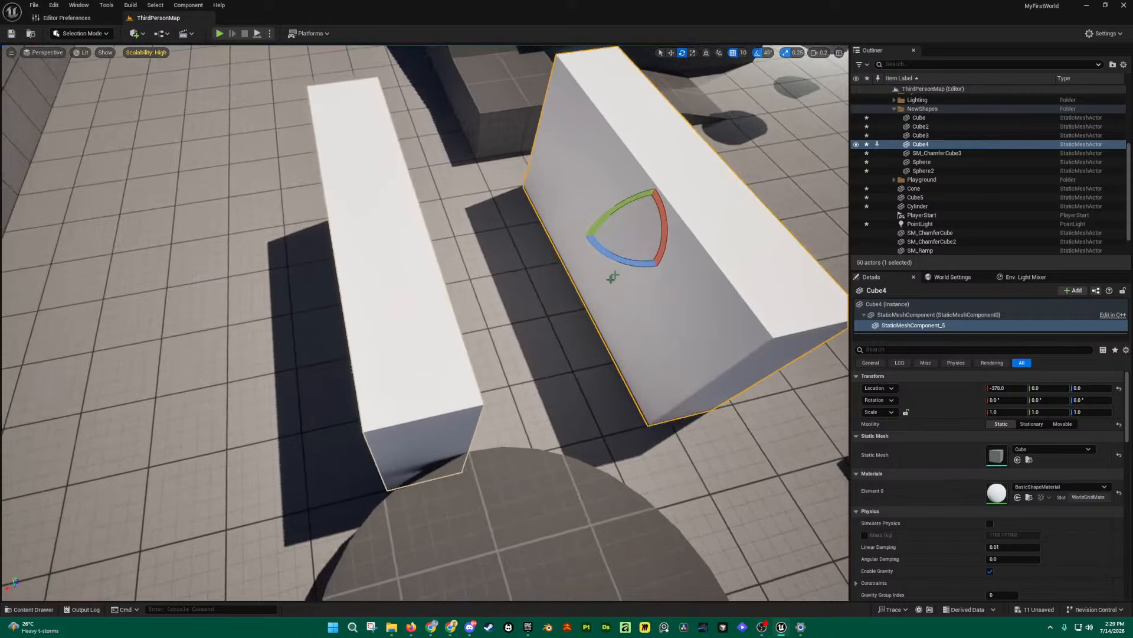
key(w)
drag(609, 234, 571, 246)
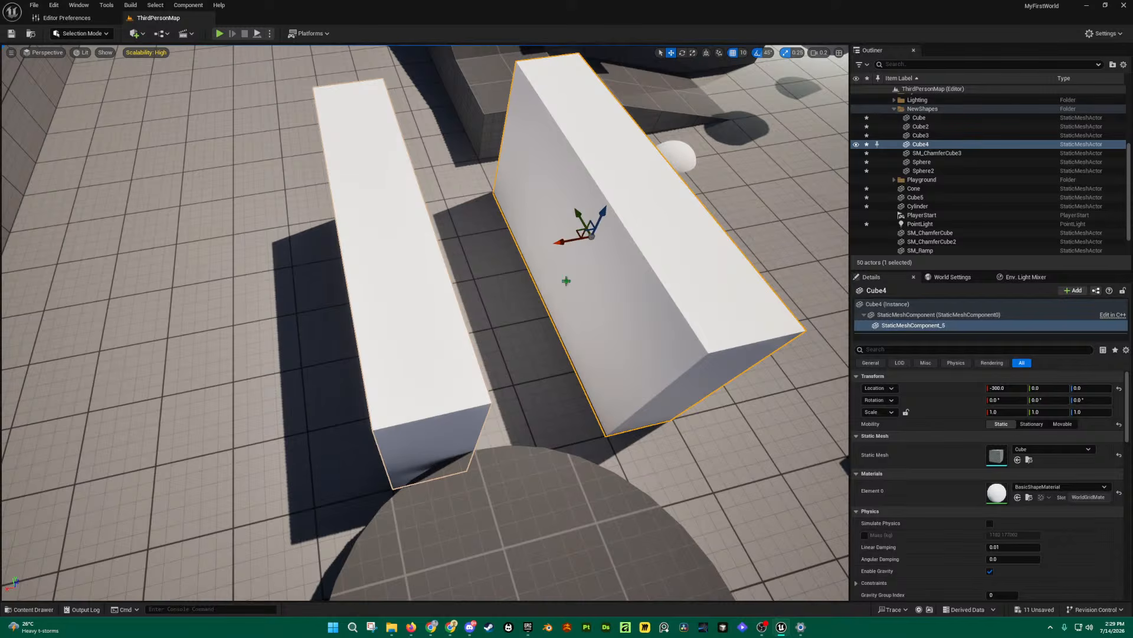
key(d)
right_drag(567, 291, 567, 290)
key(a)
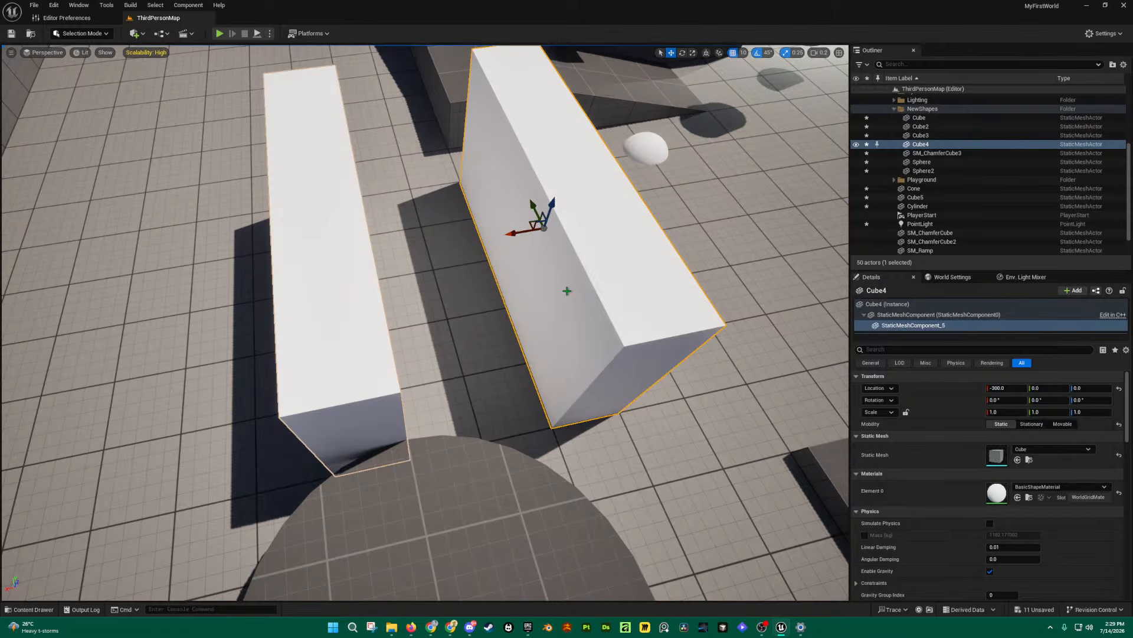
right_drag(552, 298, 751, 287)
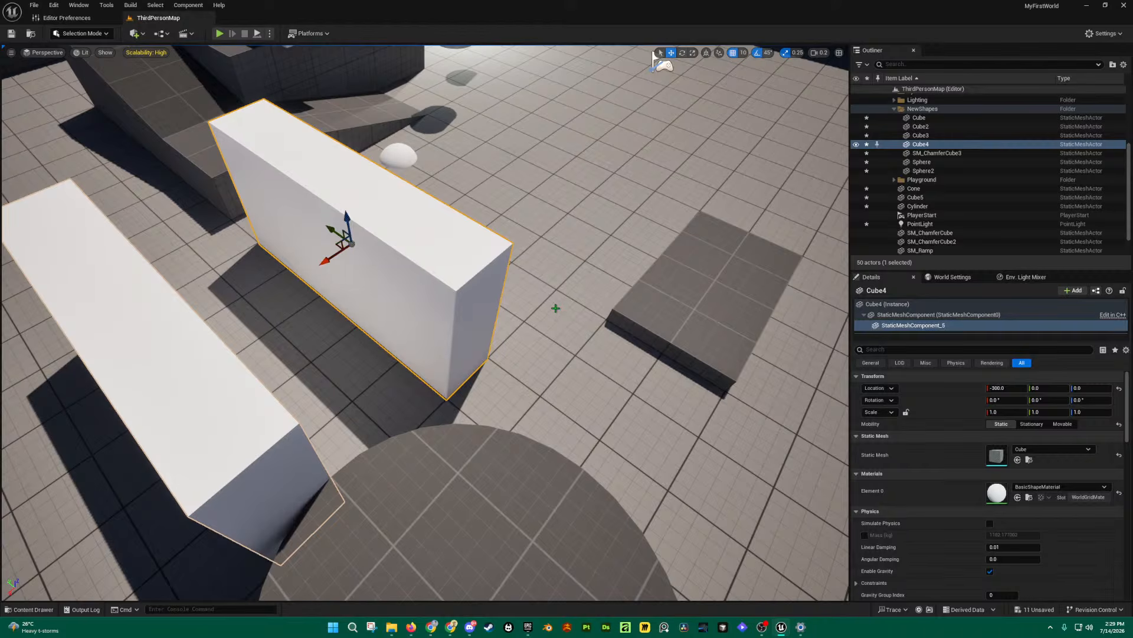
scroll(253, 439, up, 3)
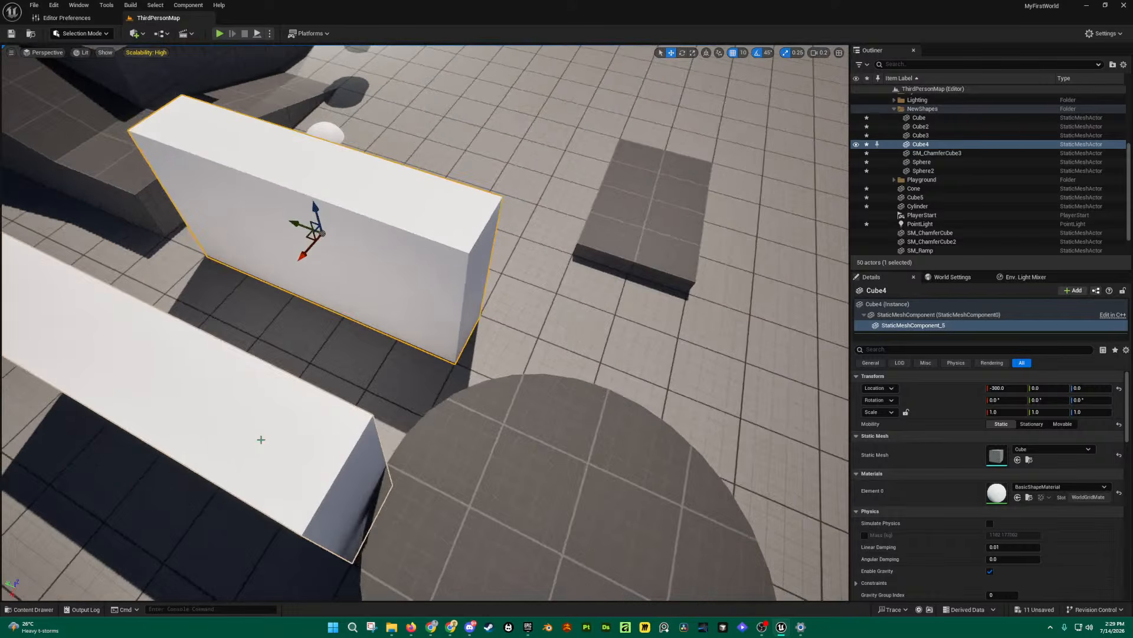
Step: Move the copied wall block along X to -100 so it sits flush against the original wall
click(258, 399)
click(443, 286)
right_drag(443, 286, 483, 206)
drag(482, 206, 329, 254)
right_drag(475, 350, 501, 409)
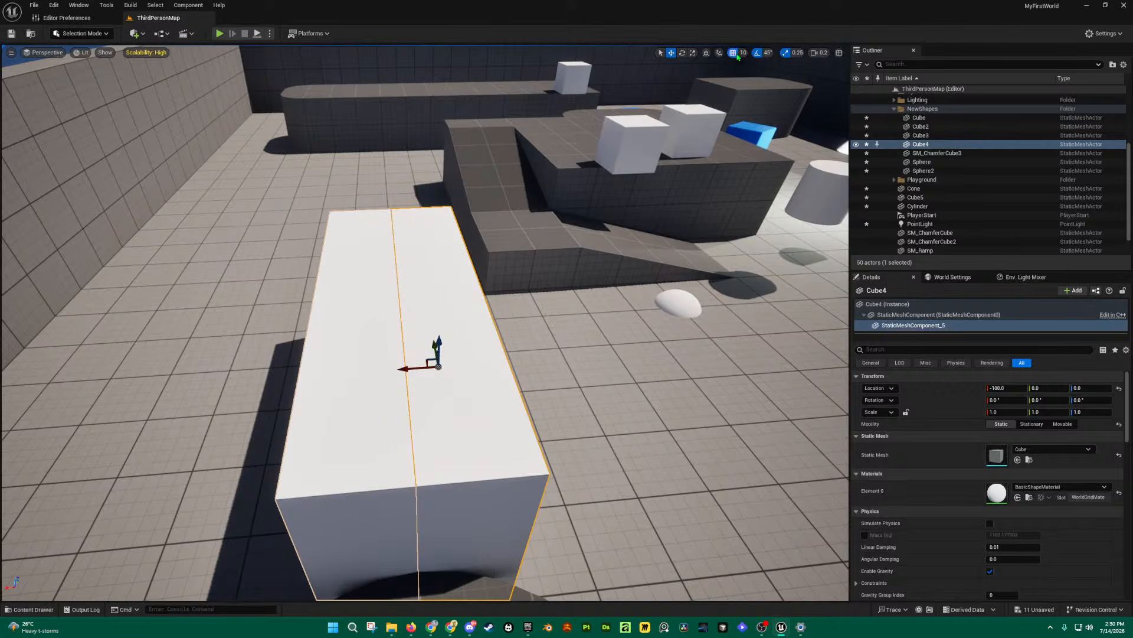
drag(402, 367, 402, 389)
right_drag(433, 395, 573, 404)
key(a)
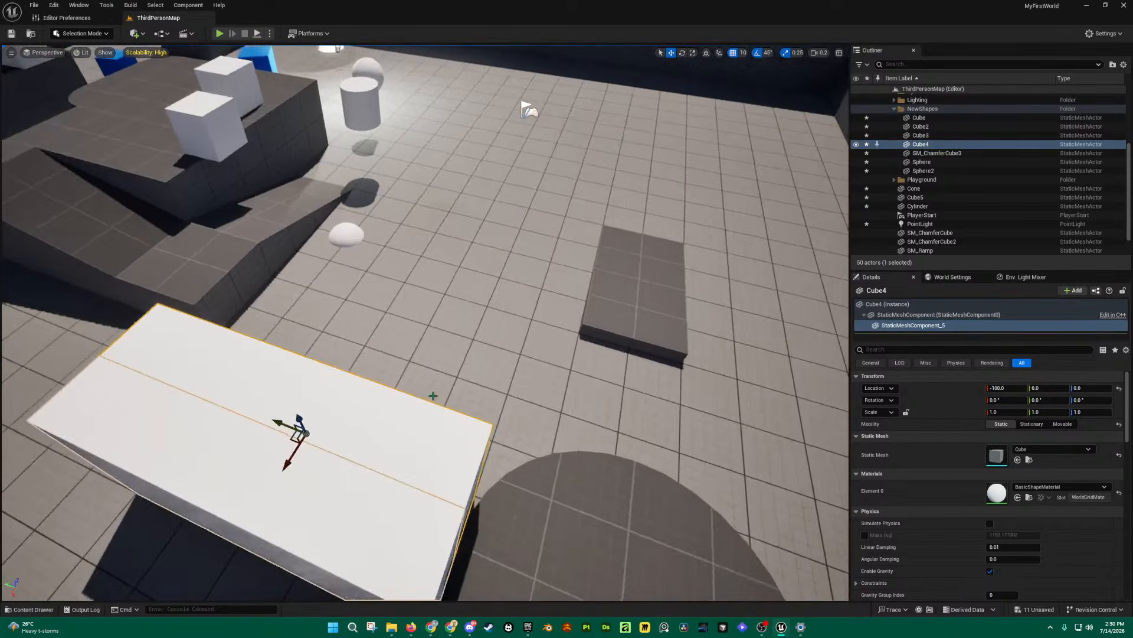
Step: Rotate the copied wall 90° about Z and move it to X -300, Y -40 to form a corner with the original
key(e)
key(d)
right_drag(390, 467, 324, 396)
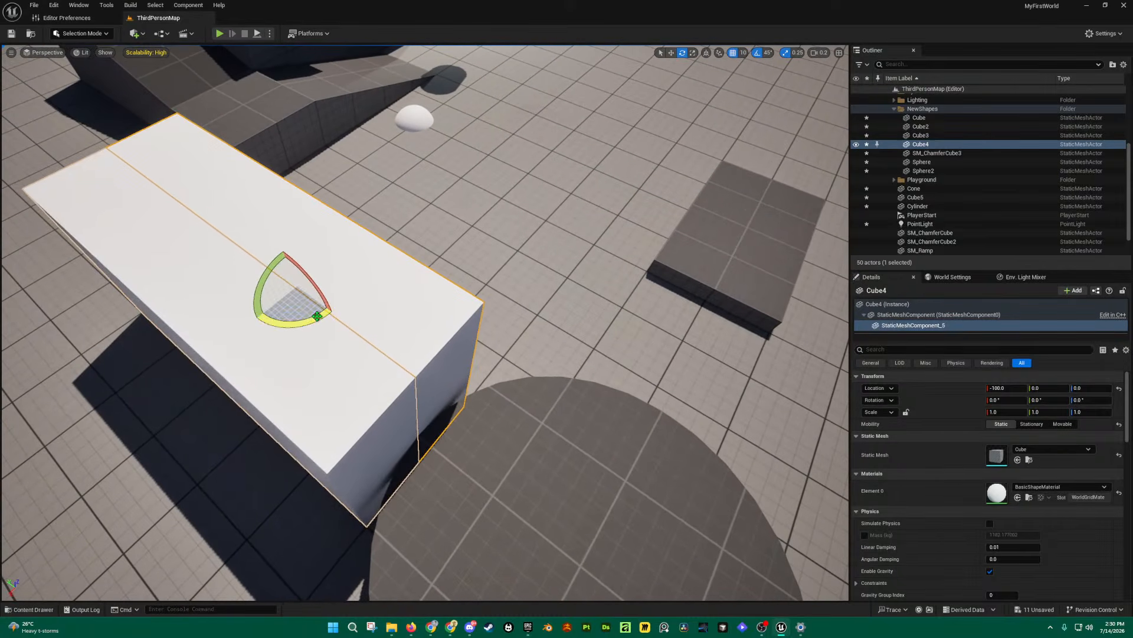
drag(319, 316, 506, 255)
key(w)
right_drag(506, 255, 577, 178)
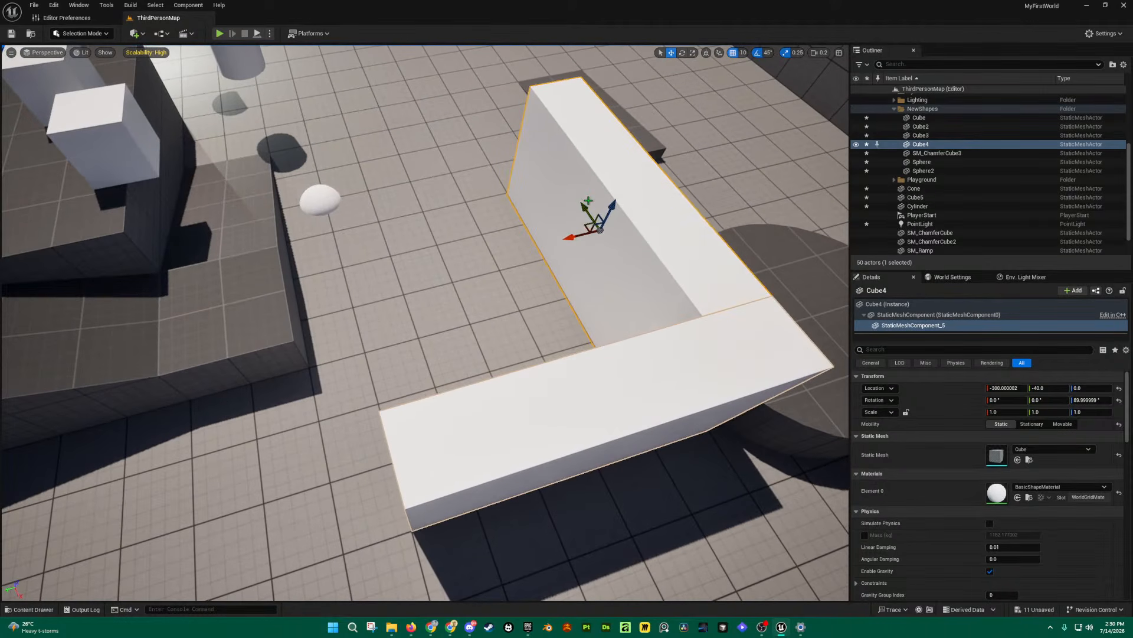
Step: Duplicate the rotated side wall and move the copy to Y 40 to form the opposite side
alt+drag(581, 236, 359, 307)
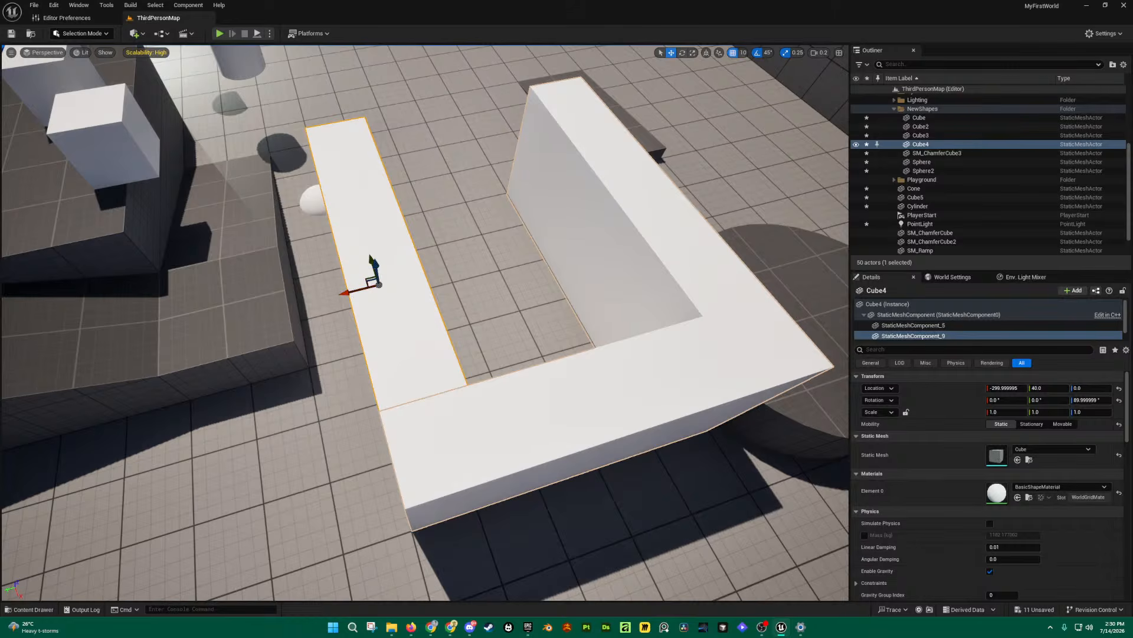
right_drag(476, 212, 443, 218)
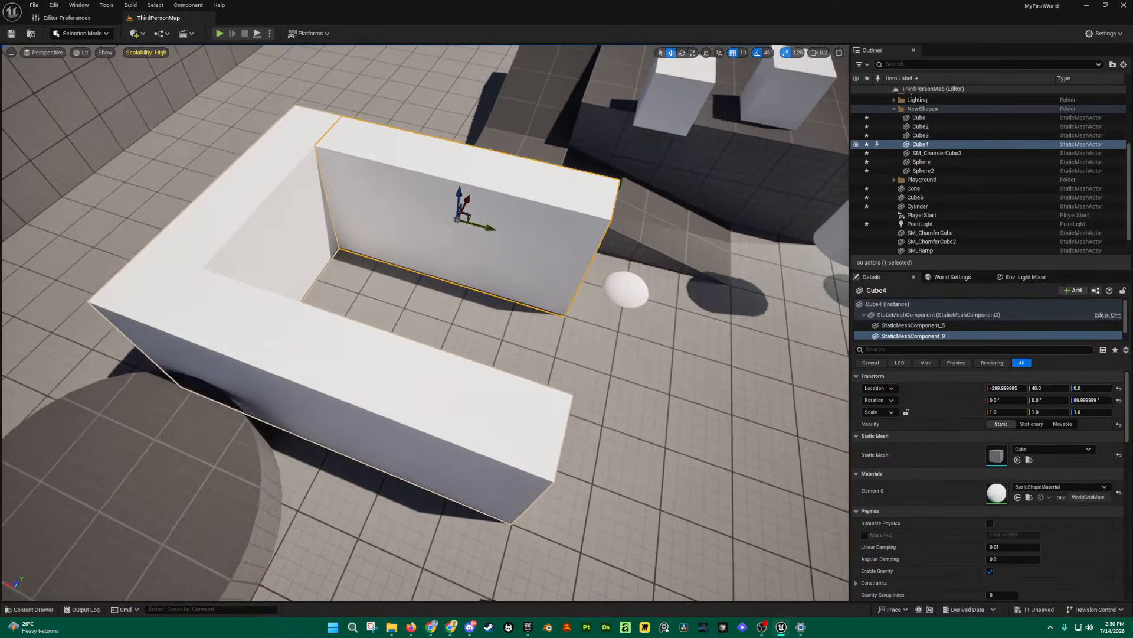
right_drag(331, 214, 322, 215)
Step: Duplicate the original back wall and move the copy along X to -600 to close the rectangle
click(317, 220)
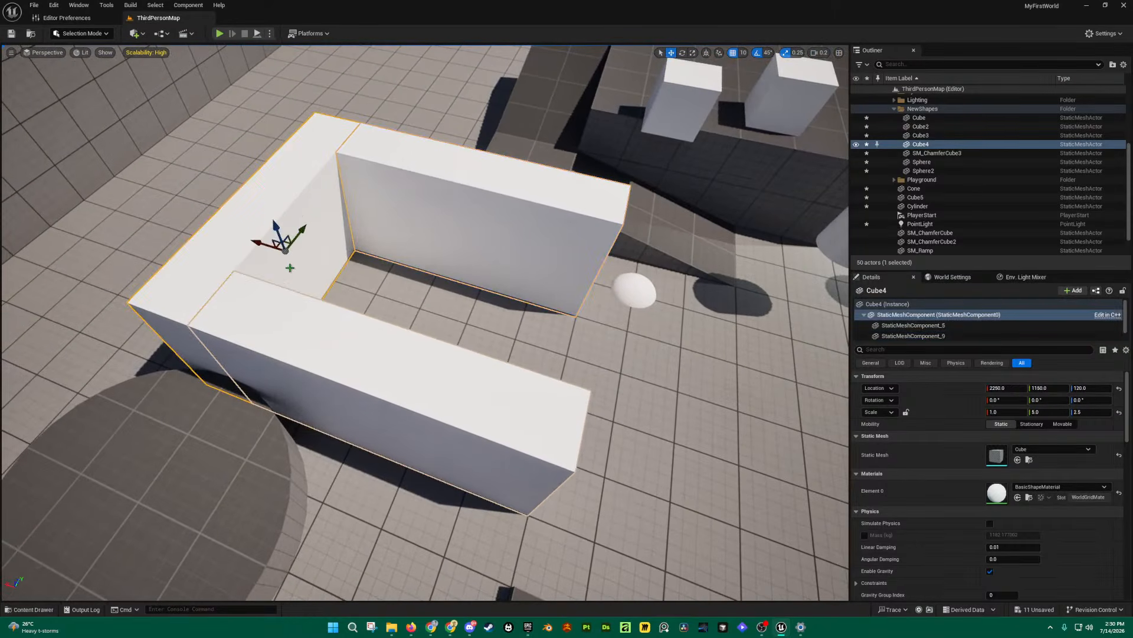
alt+drag(263, 243, 590, 305)
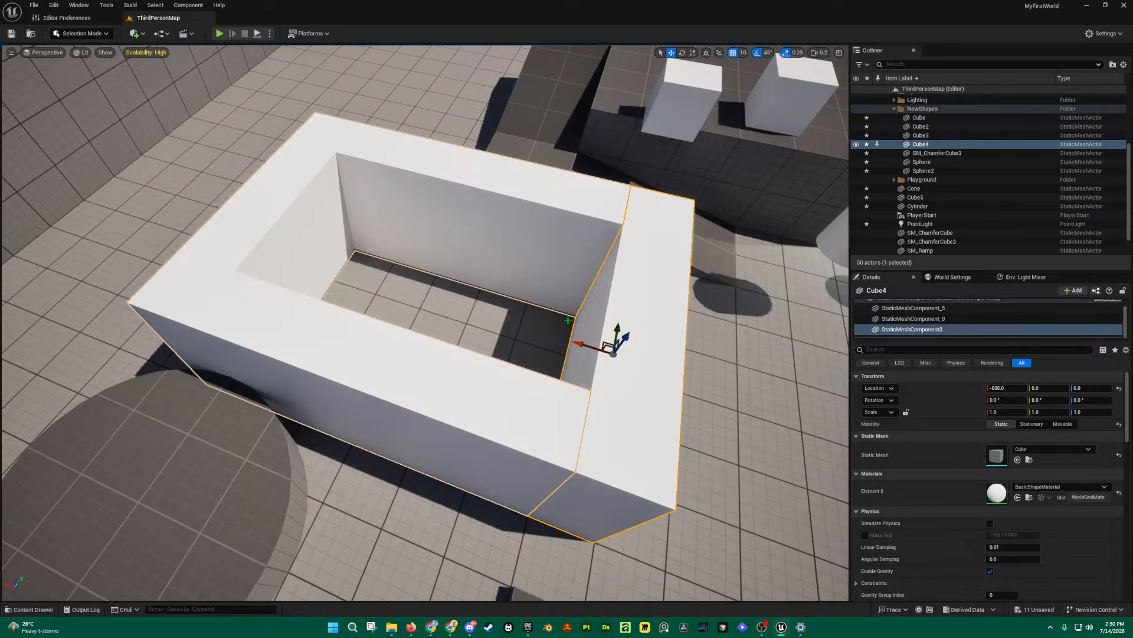
key(d)
right_drag(568, 320, 475, 317)
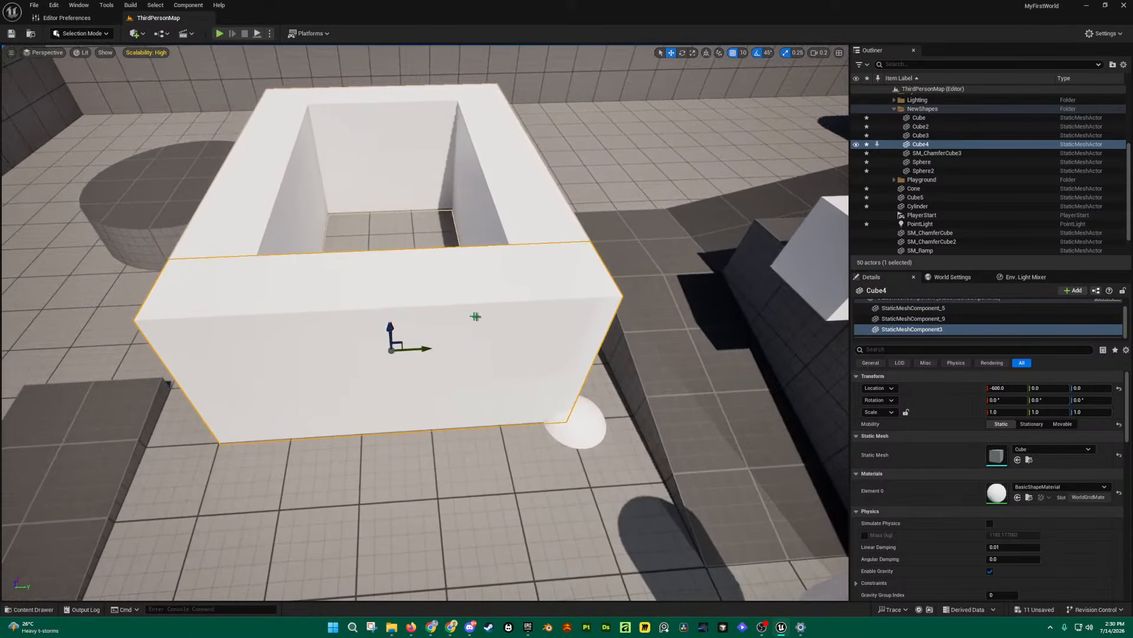
Step: Scale the front wall to 0.25 on Y and place a duplicate at Y 38, leaving a doorway between the pieces
key(r)
drag(421, 350, 562, 337)
key(w)
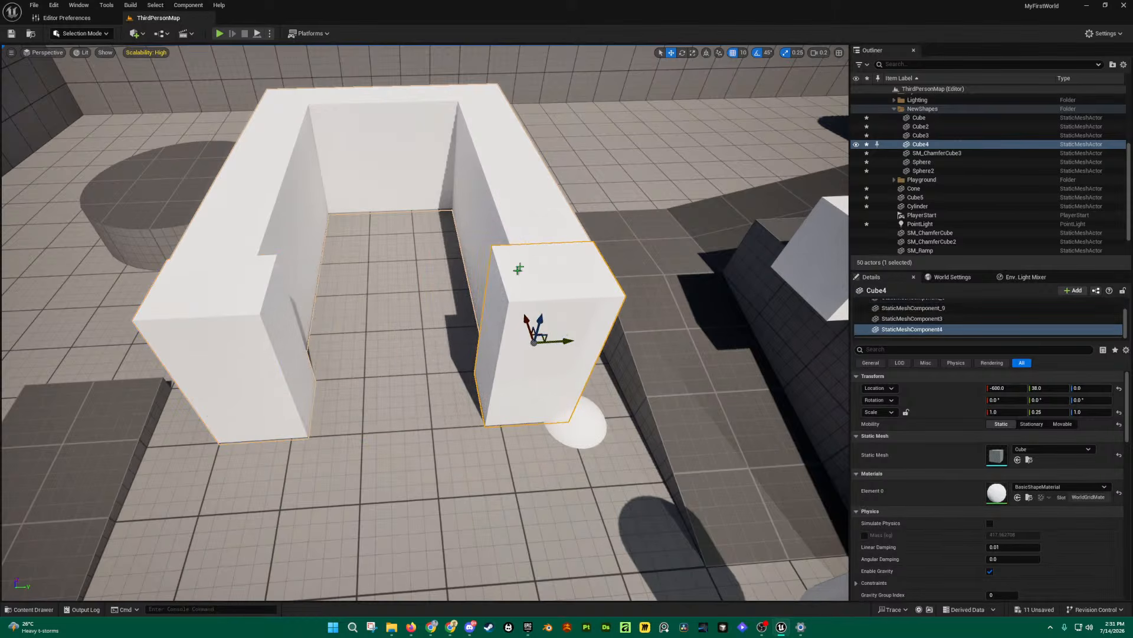
Step: Duplicate the back wall and raise the copy along Z to 100 above it
right_drag(417, 174, 458, 133)
click(392, 268)
right_drag(392, 269, 383, 265)
alt+drag(389, 263, 399, 163)
key(a)
right_drag(399, 163, 453, 194)
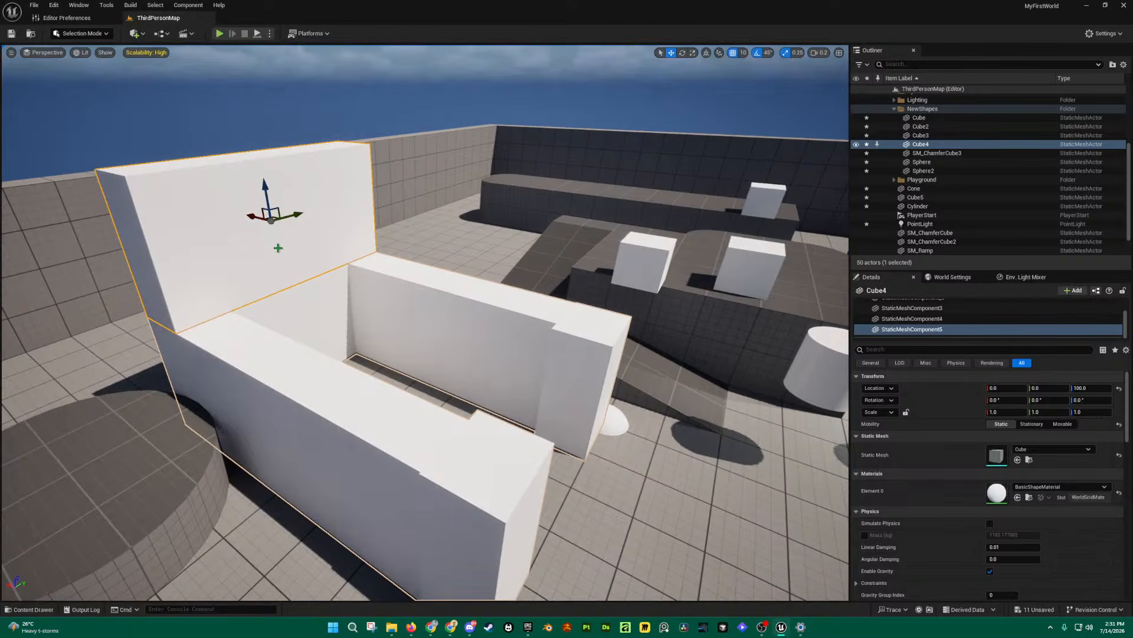
Step: Try duplicating the raised wall piece further up along Z and undo the copy
alt+drag(269, 197, 262, 82)
key(ctrl+z)
key(a)
right_drag(361, 242, 407, 236)
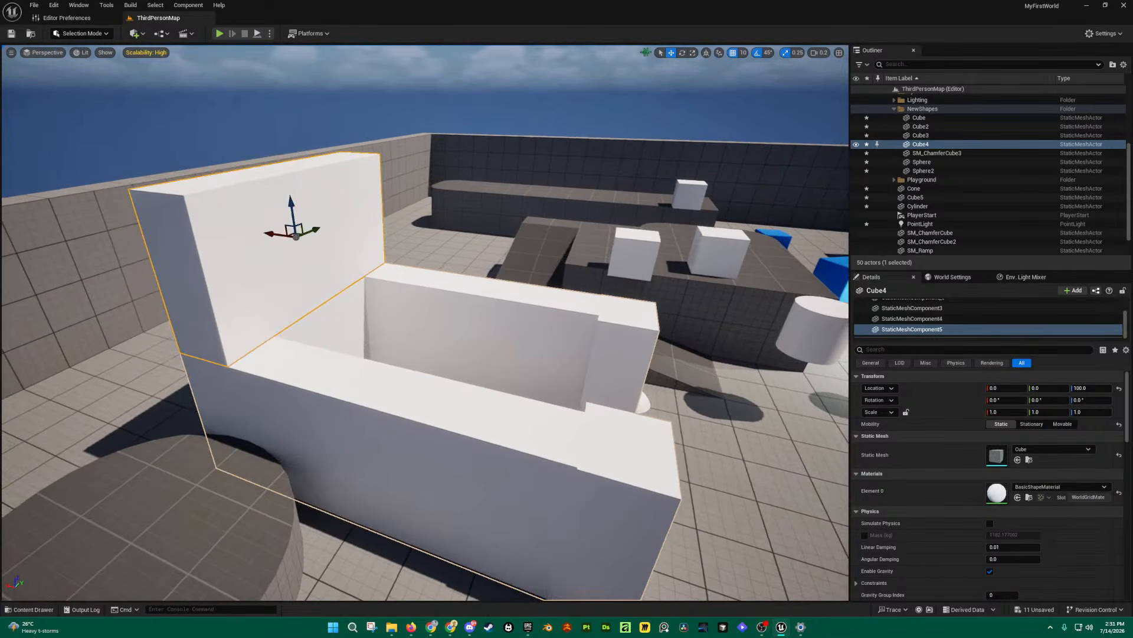
Step: Scale the raised wall piece to 5.25 on X and 0.25 on Z to form a roof slab
key(r)
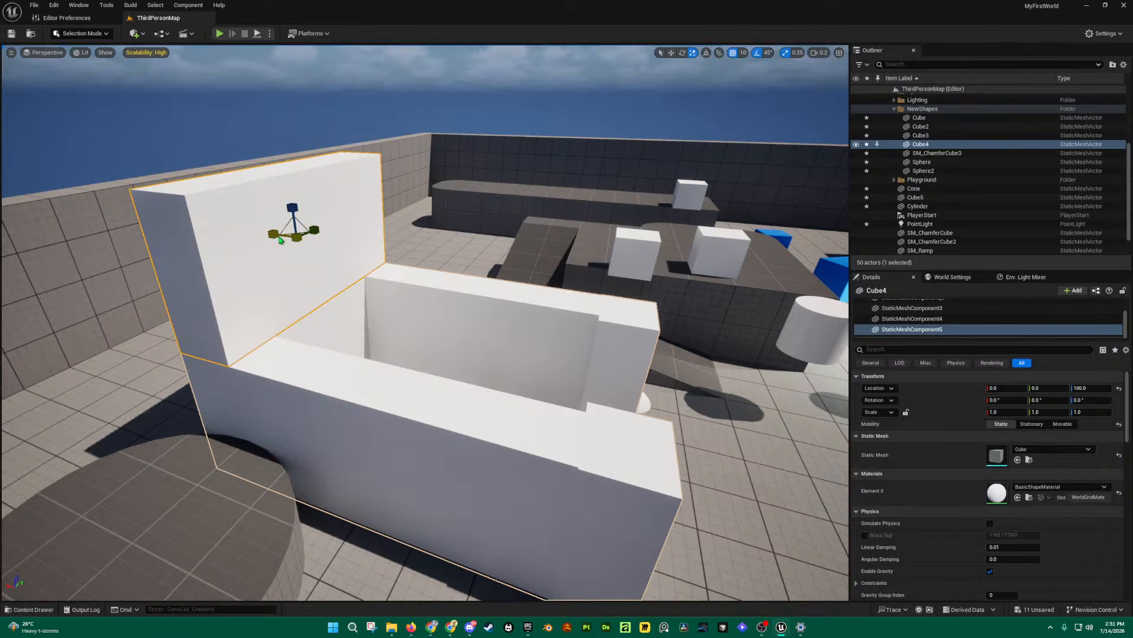
drag(280, 239, 294, 208)
key(w)
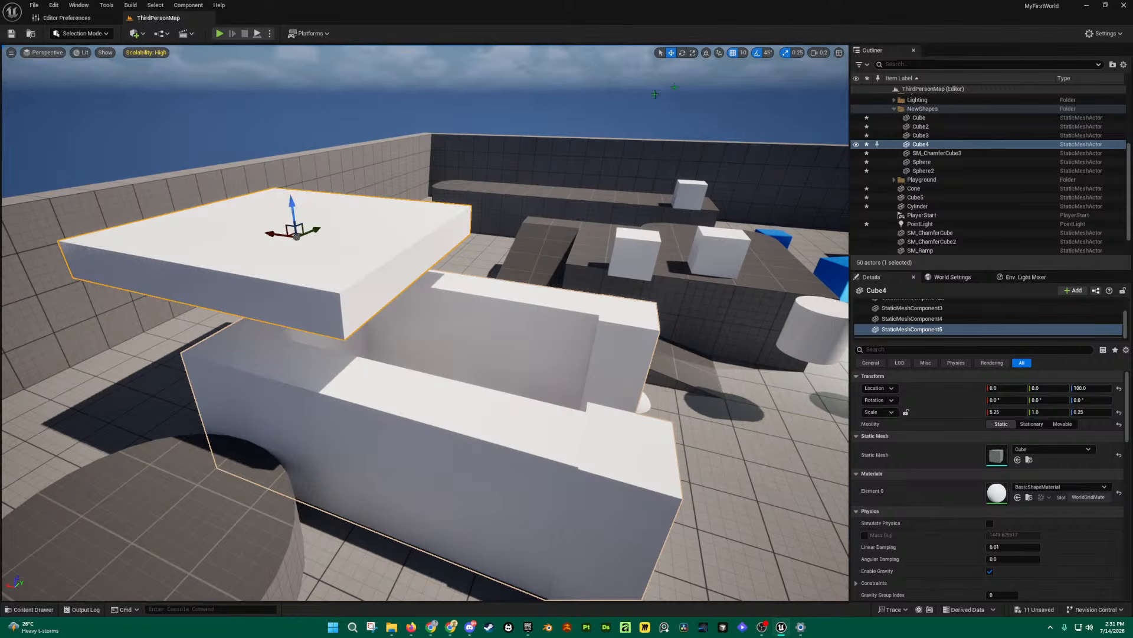
click(662, 54)
key(w)
right_drag(413, 230, 380, 225)
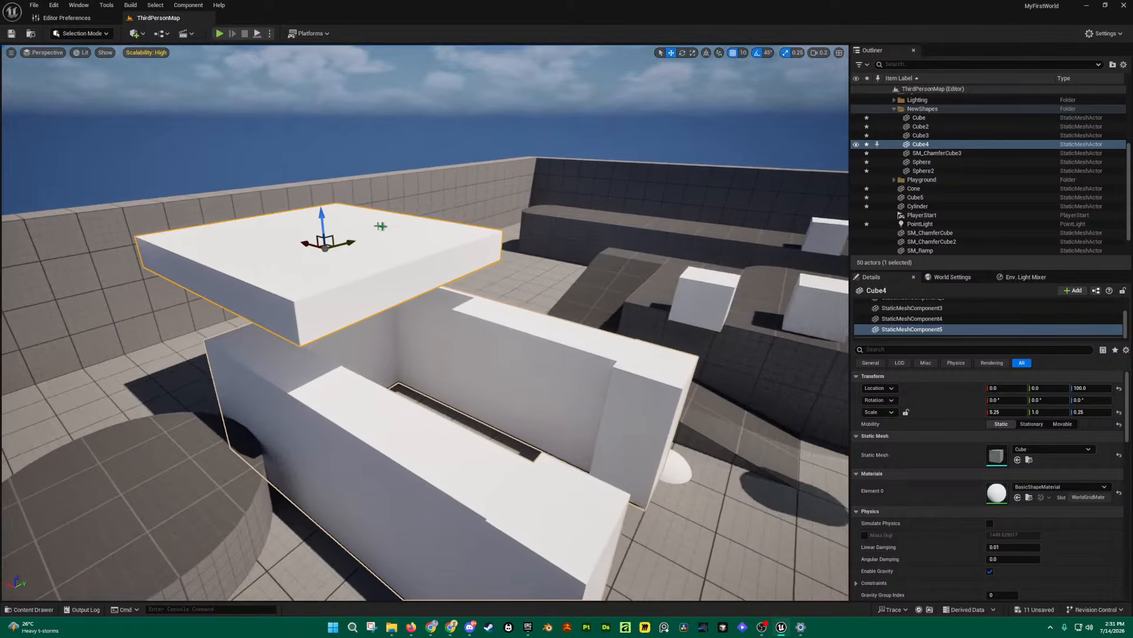
Step: Position the roof slab over the walls at X -270, Z 60 and scale it to 6.25 on X
drag(322, 217, 381, 314)
right_drag(383, 315, 440, 326)
click(693, 53)
right_drag(520, 192, 496, 210)
drag(354, 237, 378, 241)
key(w)
Step: Inspect the roofed structure from the doorway side and from further back
key(d)
right_drag(378, 241, 230, 192)
key(a)
key(s)
right_drag(437, 236, 545, 239)
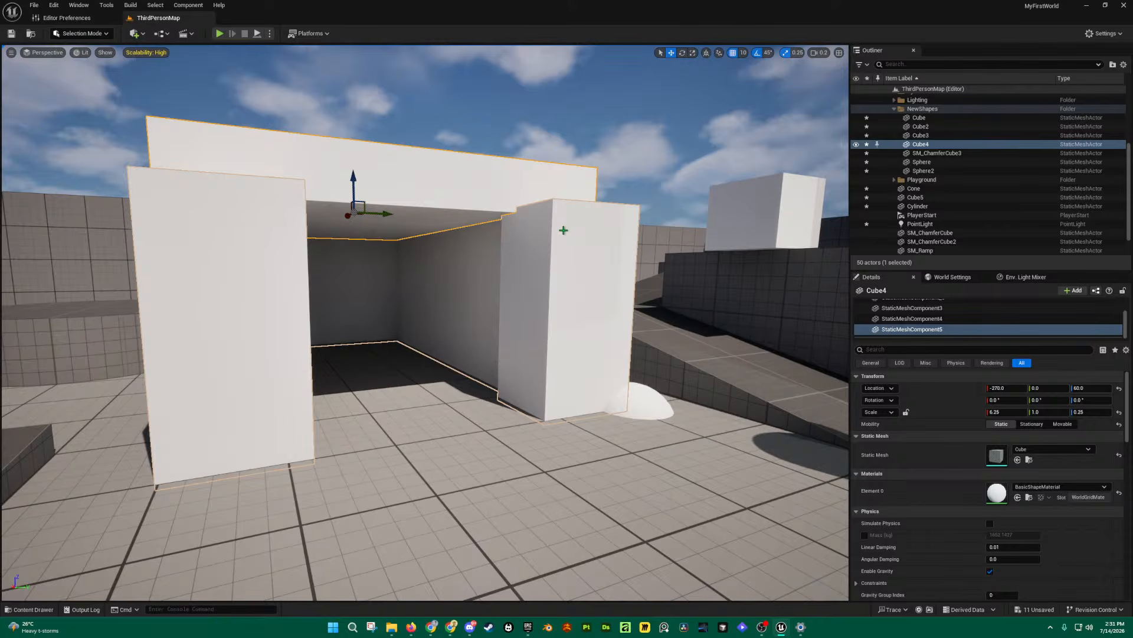
right_drag(560, 232, 551, 305)
key(s)
key(e)
key(d)
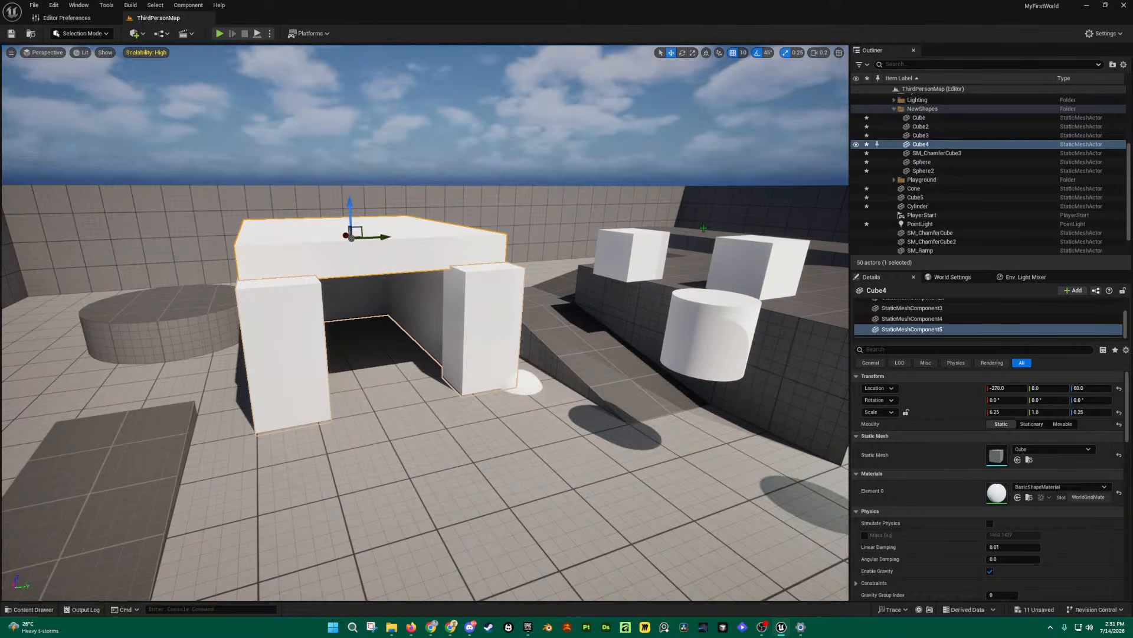
Step: Select the floating cylinder and lower it along Z to 50 so it rests on the floor
click(704, 322)
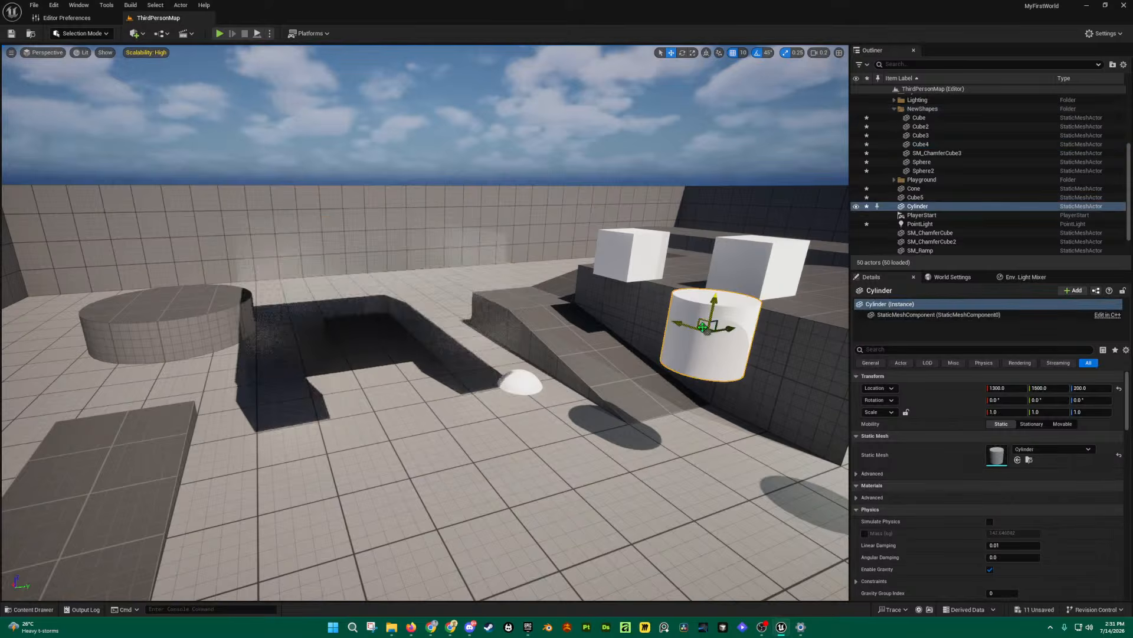
key(w)
right_drag(703, 322, 745, 304)
key(q)
drag(524, 207, 526, 330)
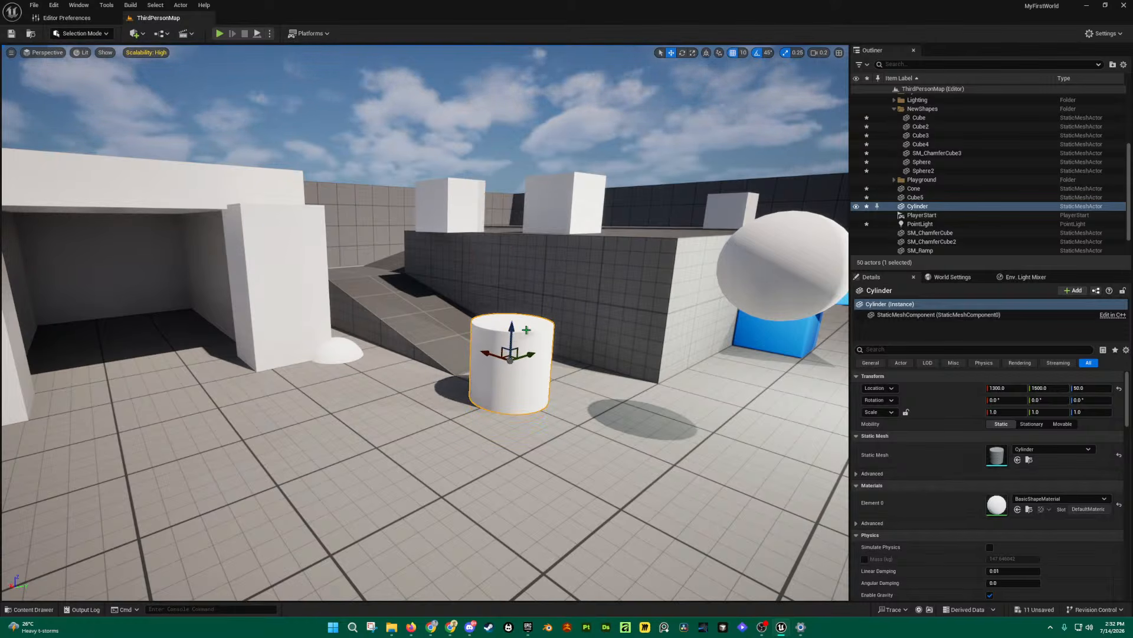
Step: Look at the available position grid snap sizes and leave the current choice in place
right_drag(490, 334, 514, 307)
key(w)
key(q)
click(744, 53)
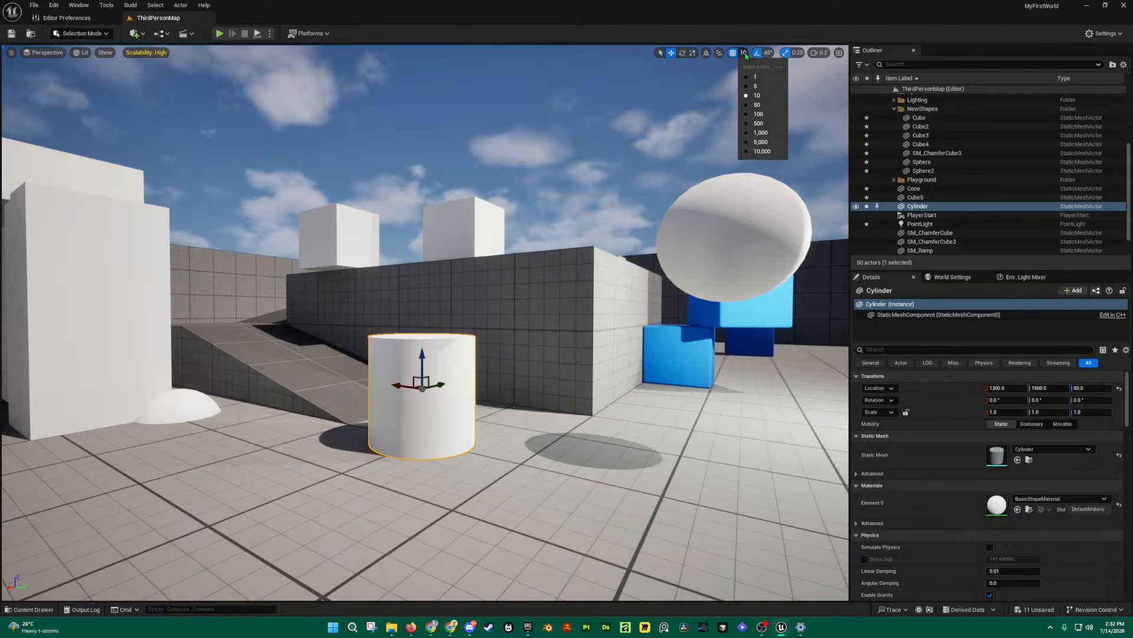
click(751, 43)
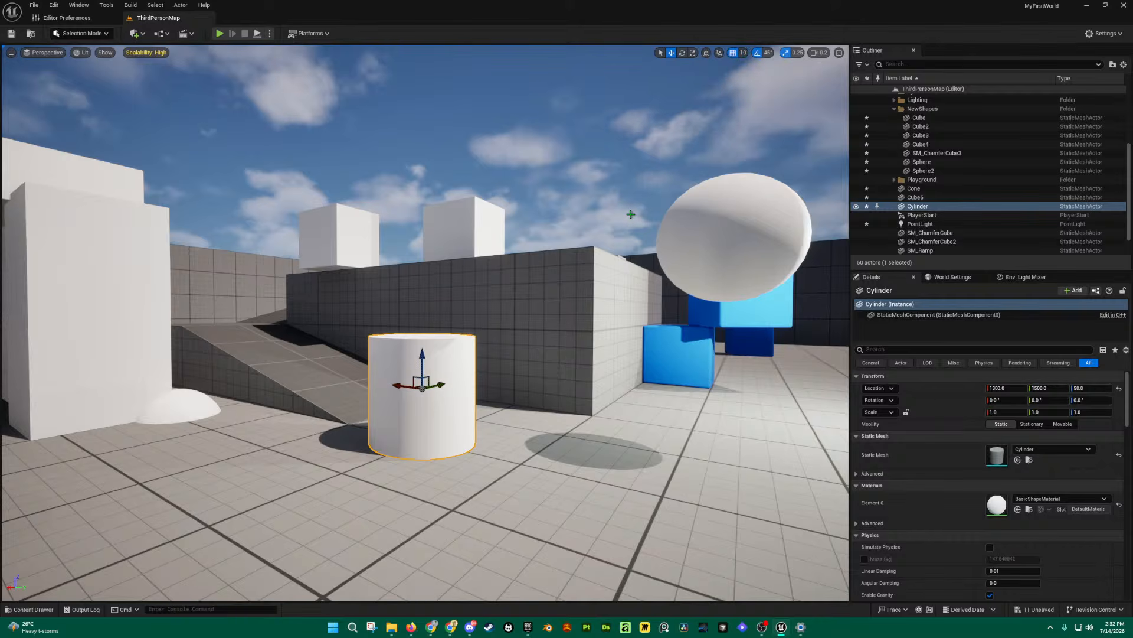
Step: Disable position grid snapping and raise the cylinder freely along Z to about 53
key(s)
right_drag(618, 231, 611, 263)
key(w)
key(d)
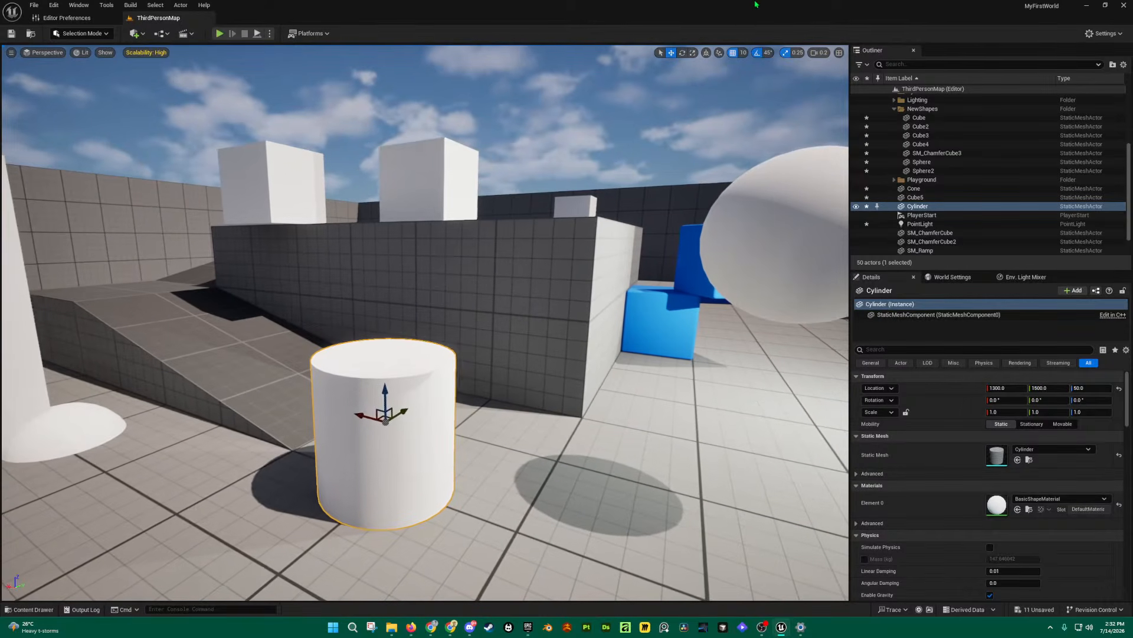
key(q)
right_drag(737, 69, 717, 68)
key(w)
right_drag(392, 224, 392, 223)
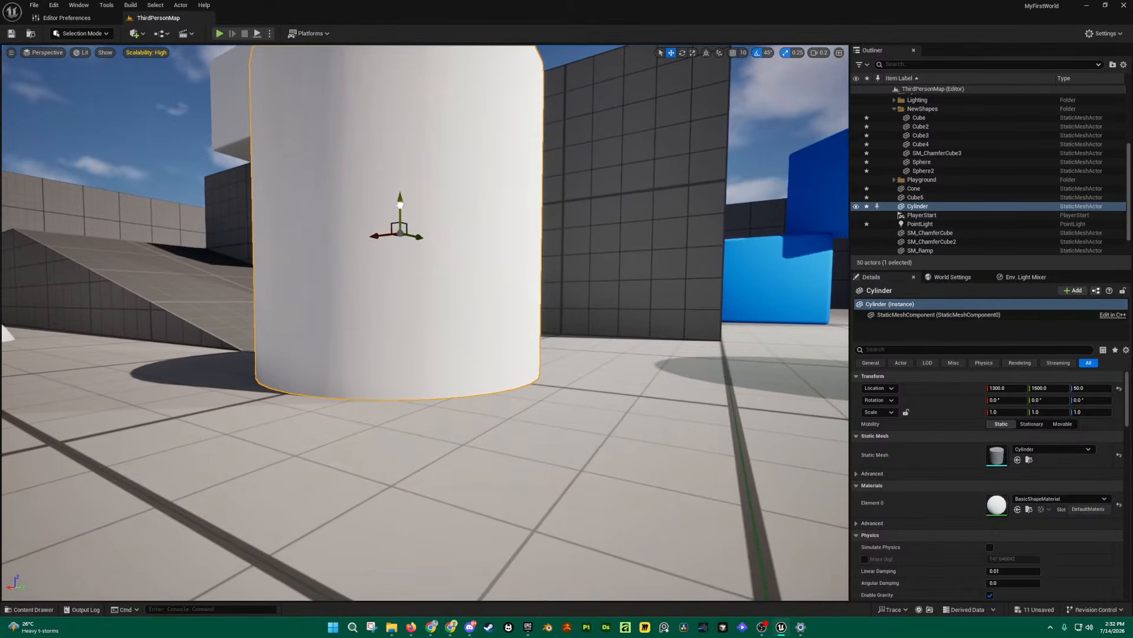
drag(398, 201, 401, 195)
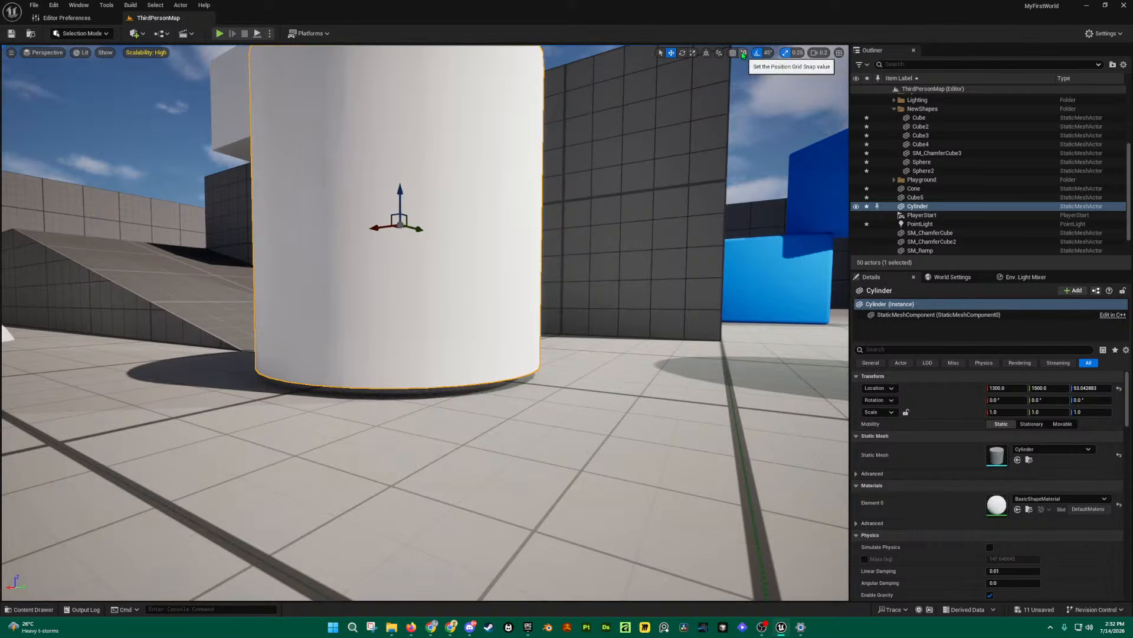
Step: Re-enable position grid snapping, try moving the cylinder along Z and undo its move
mouse_move(401, 193)
mouse_down()
mouse_move(405, 230)
mouse_move(414, 195)
mouse_up()
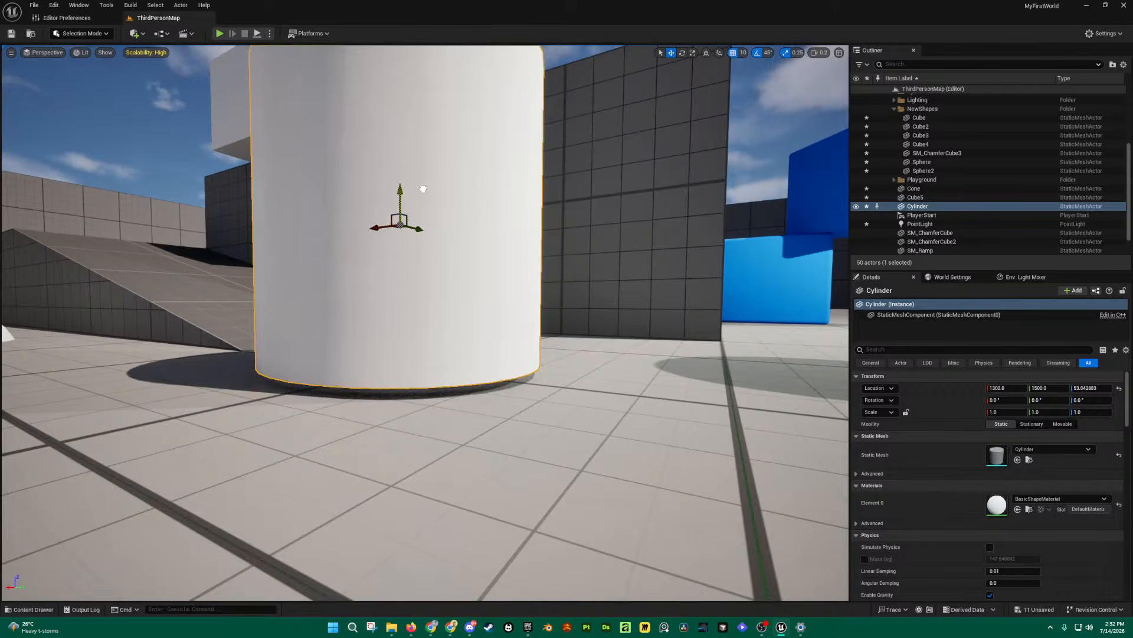
key(ctrl+z)
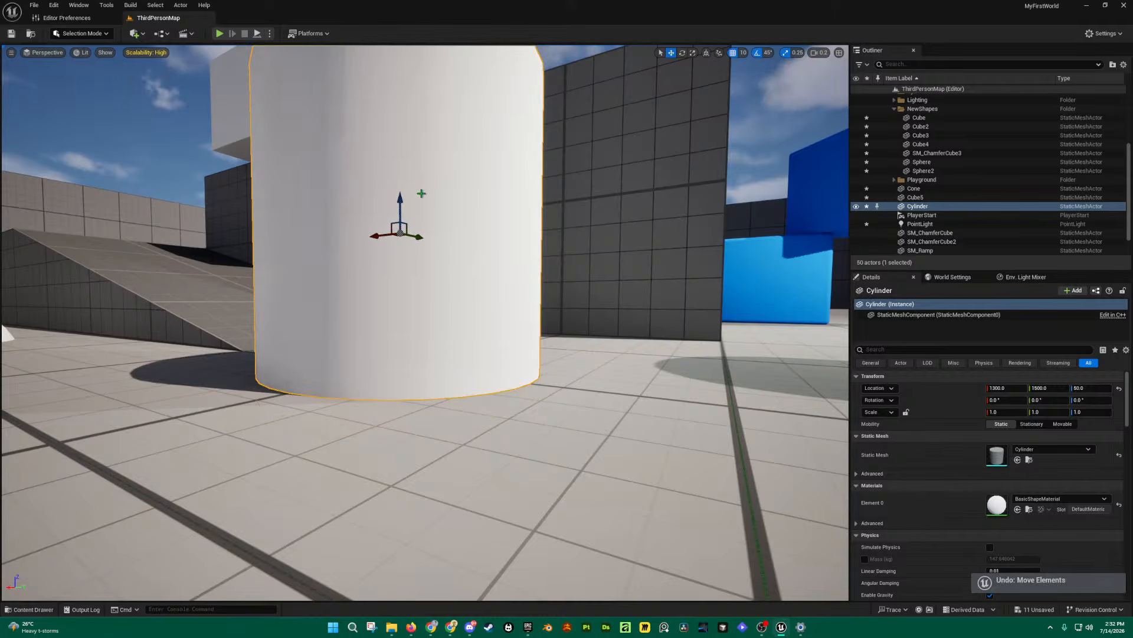
Step: Set the cylinder's Z location to 52 and raise it by one snap increment to 62
click(1090, 387)
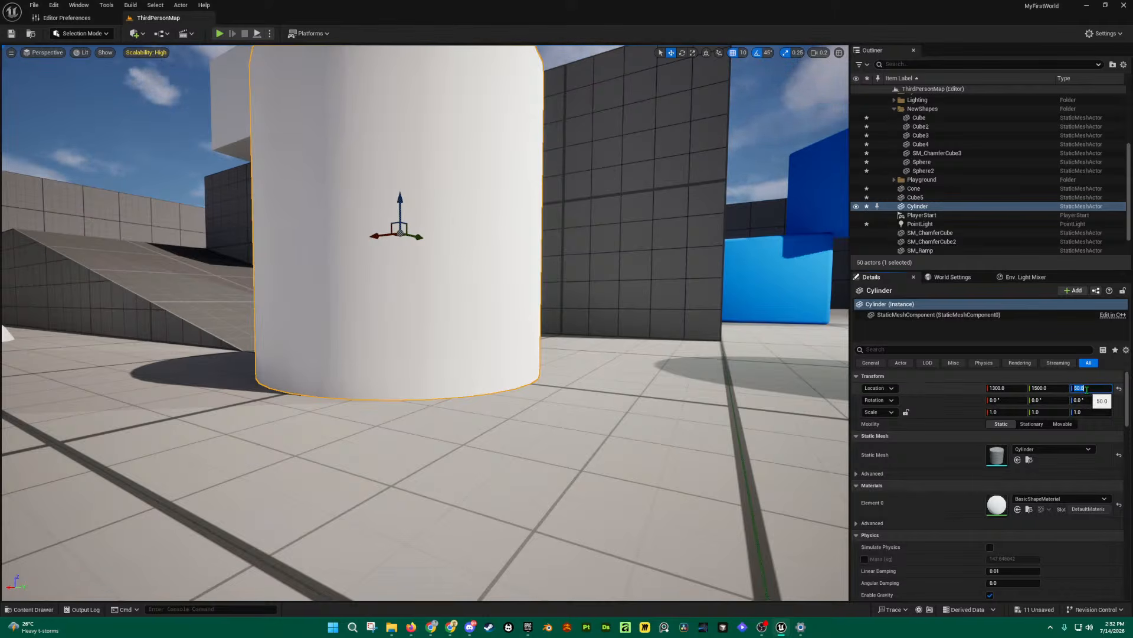
click(1093, 388)
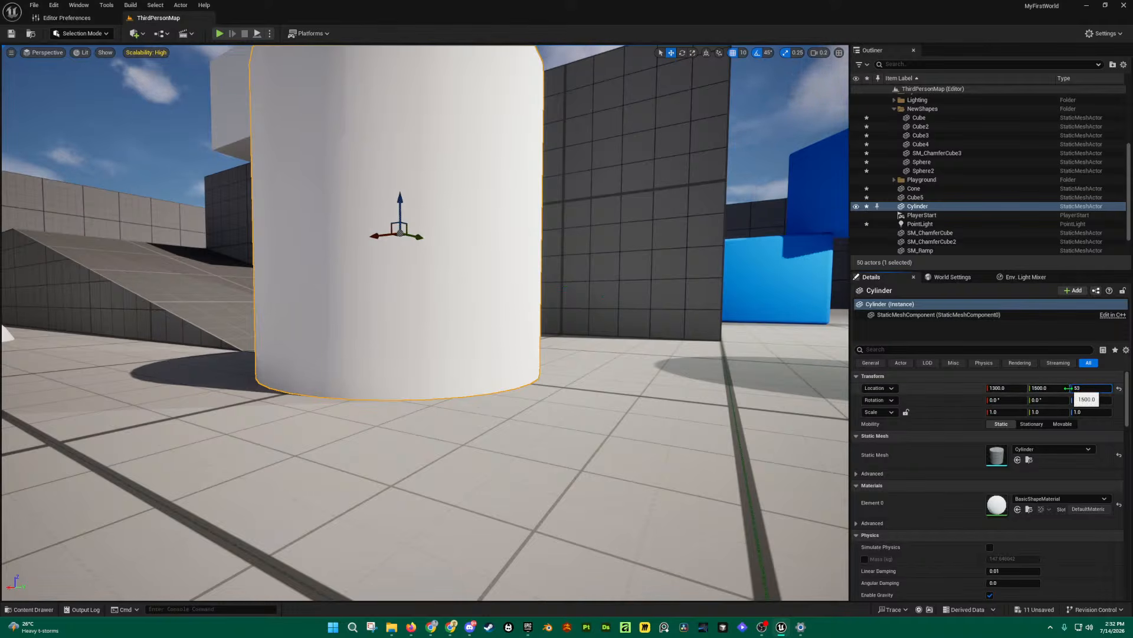
text(52)
key(Return)
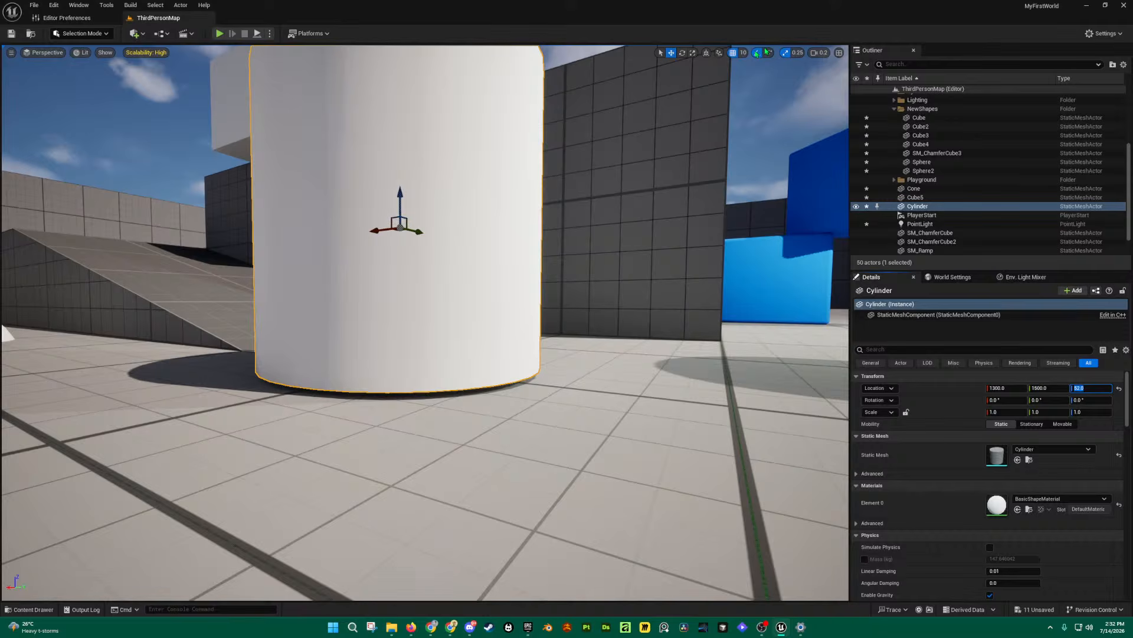
drag(401, 196, 436, 163)
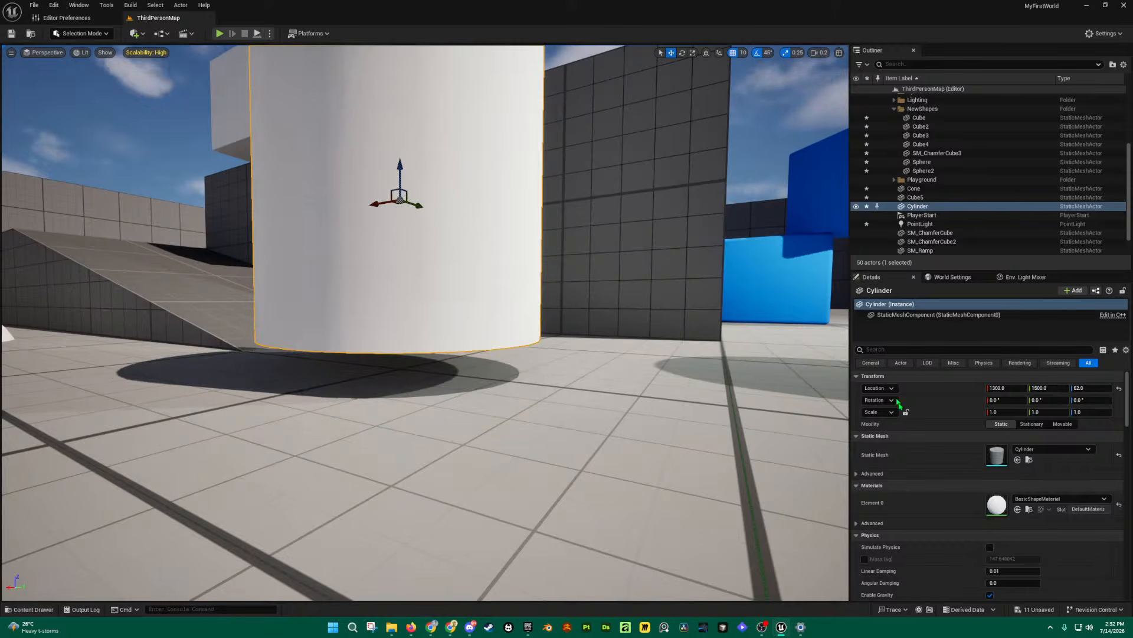
Step: Set the cylinder's Z location to 60 and lower it by one snap increment to 50
click(1089, 387)
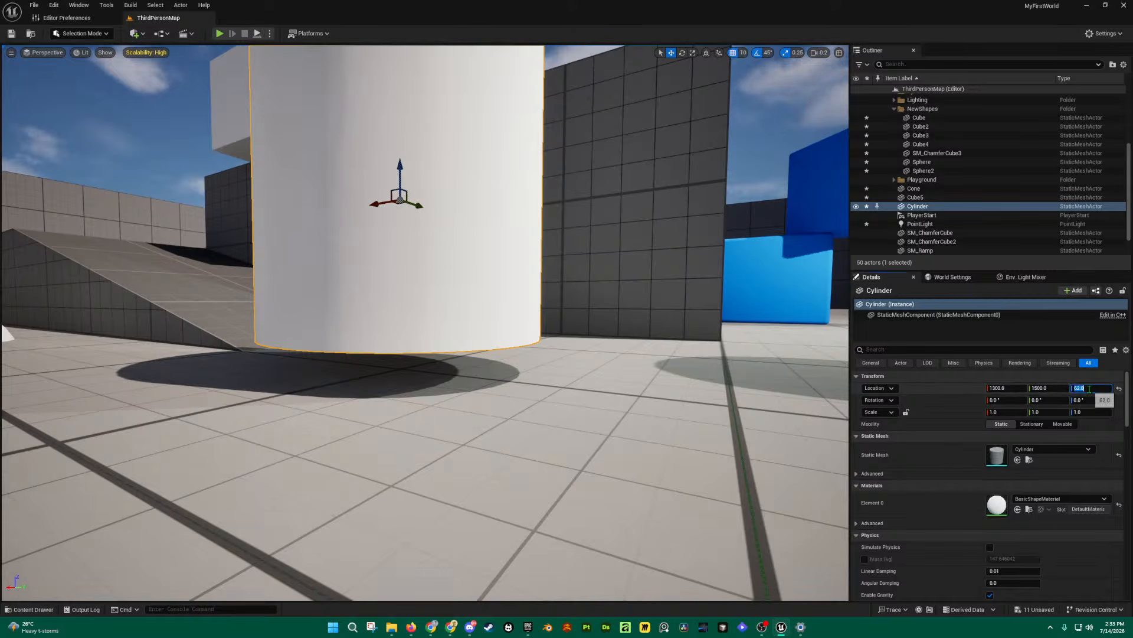
text(60)
key(Return)
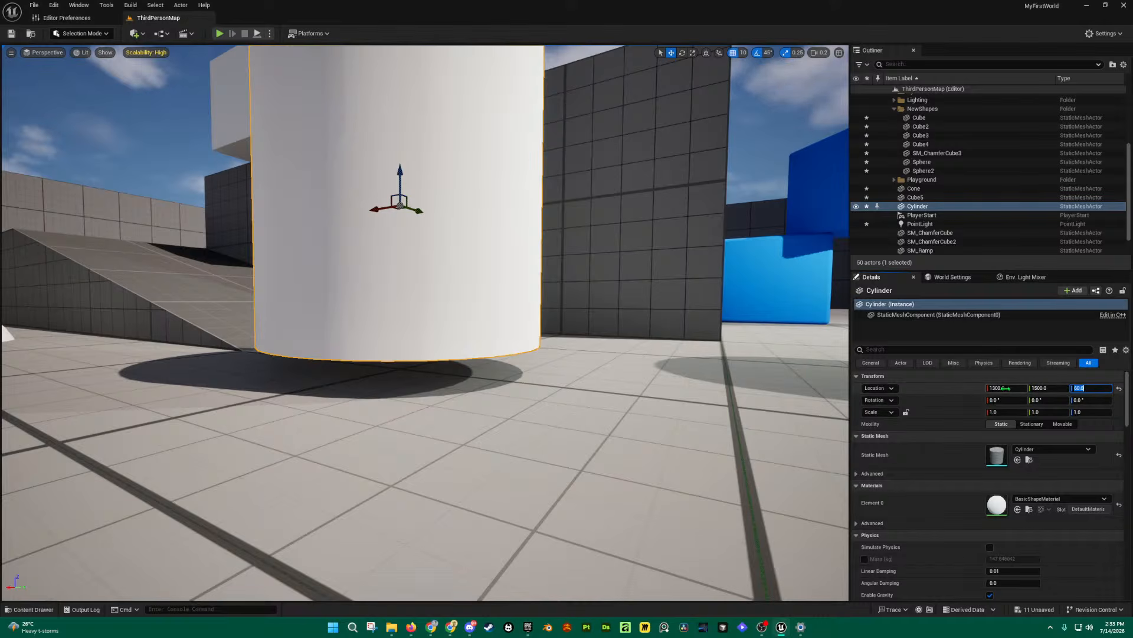
click(962, 394)
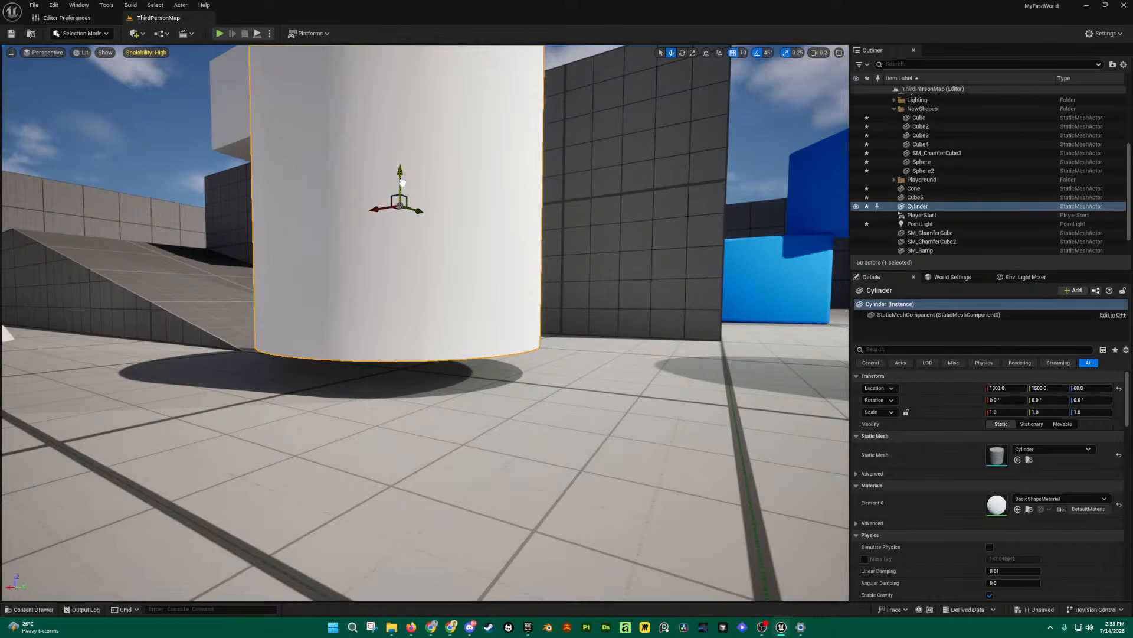
drag(402, 183, 404, 203)
Step: Slide the floating cube named Cube along Y to 960, in front of the building's roof corner
key(w)
mouse_move(508, 300)
right_down()
mouse_move(510, 287)
mouse_move(509, 301)
right_up()
key(q)
key(e)
key(d)
key(s)
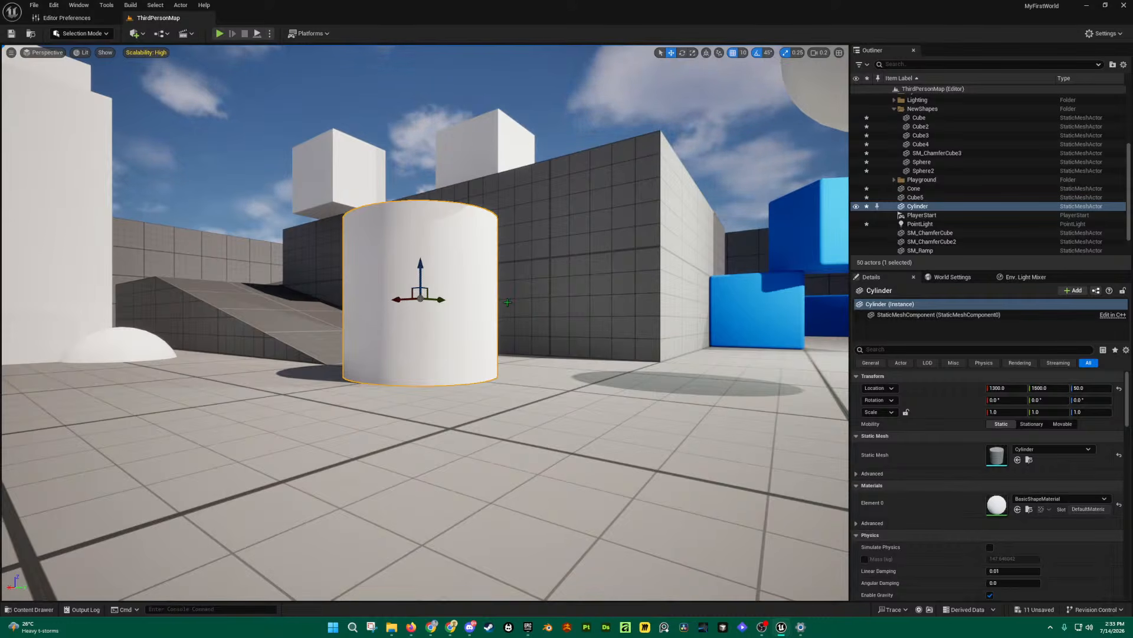
key(s)
right_drag(508, 303, 507, 308)
key(w)
click(494, 234)
right_drag(494, 234, 487, 238)
key(w)
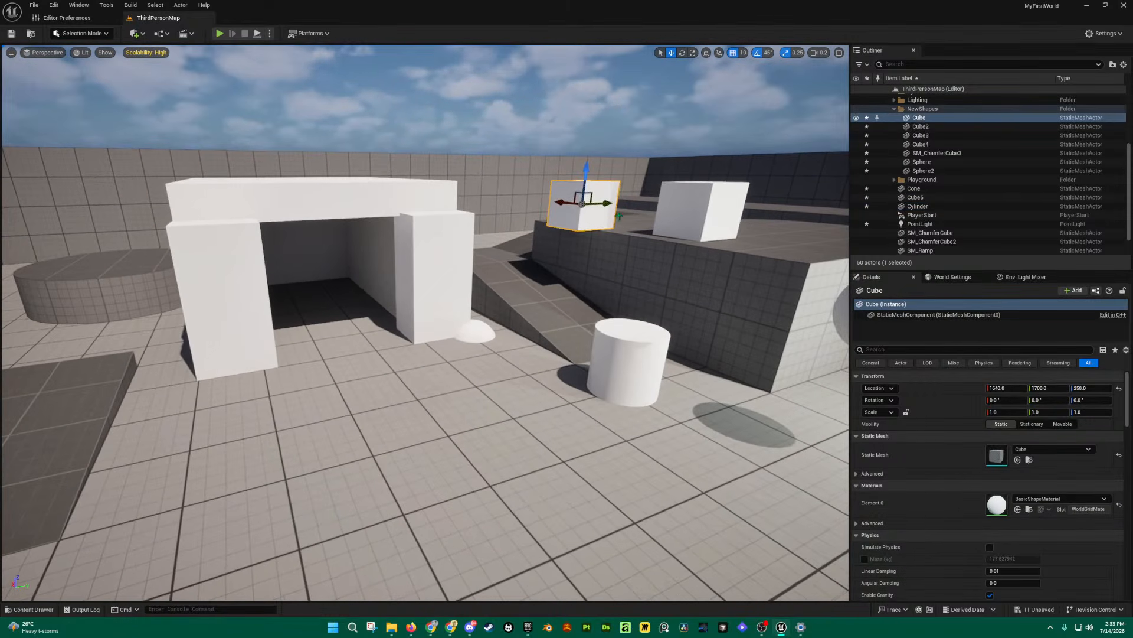
drag(610, 204, 269, 257)
Step: Move the cube along X to 1560 so that it projects out from the building's pillar
right_drag(269, 258, 272, 255)
key(a)
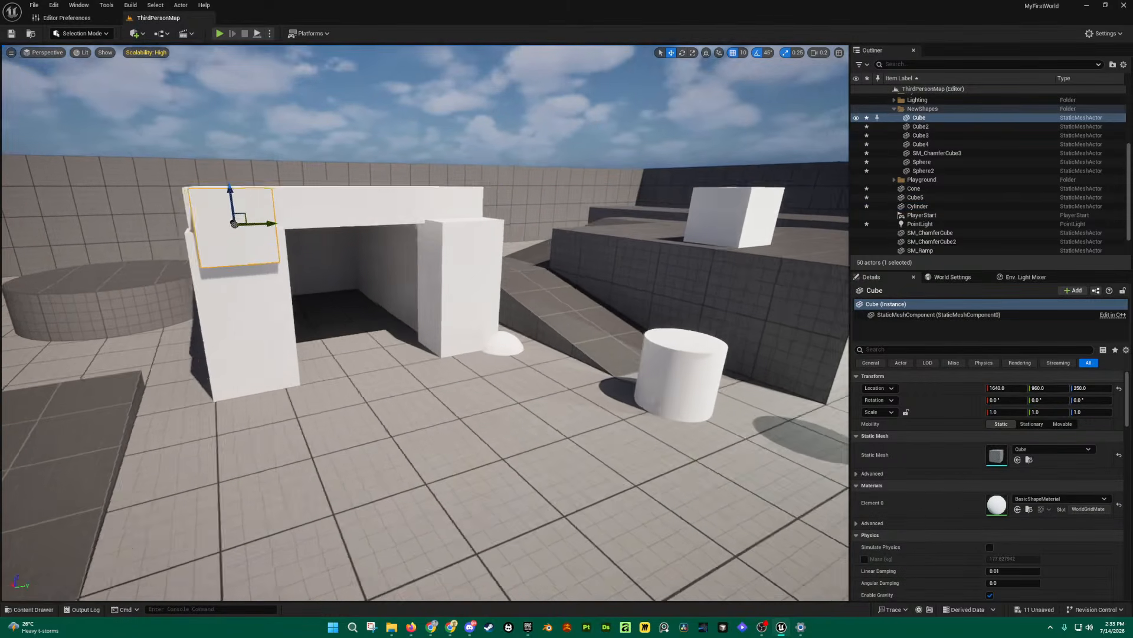
key(w)
right_drag(440, 196, 439, 194)
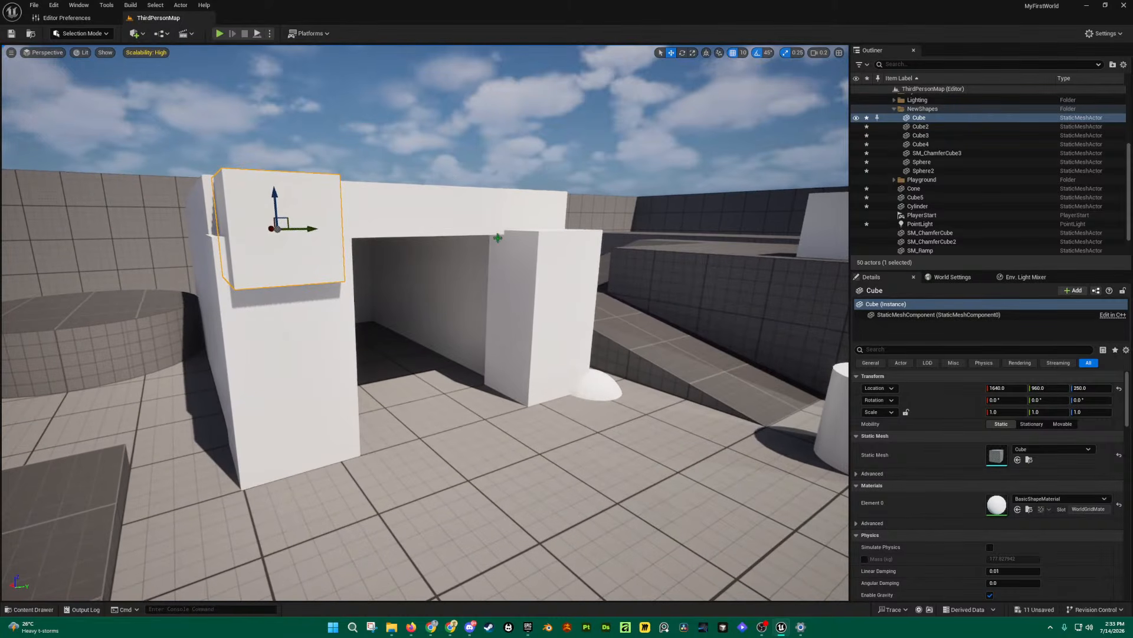
right_drag(498, 237, 505, 237)
key(s)
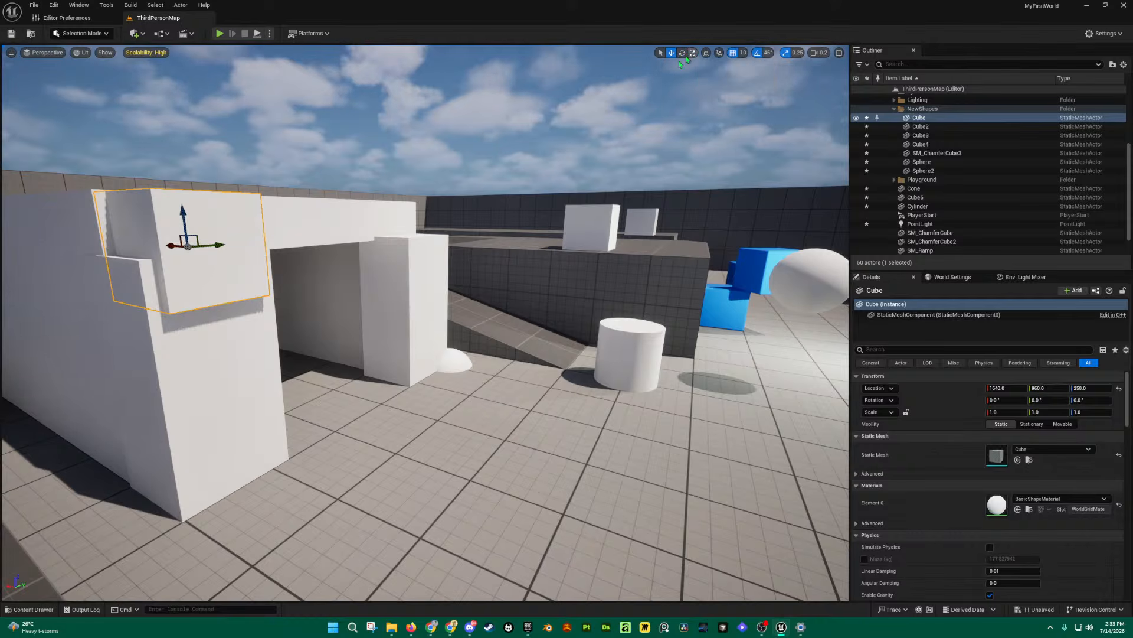
right_drag(303, 211, 340, 227)
drag(291, 236, 382, 291)
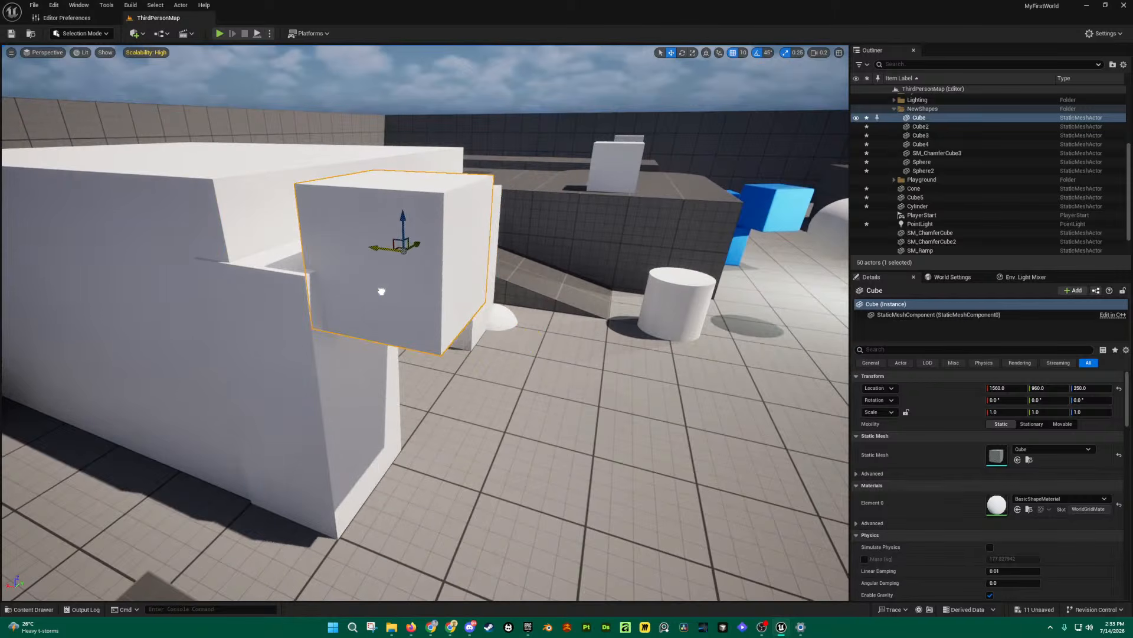
Step: Try rotating the cube to -45° about Z, undo a scale attempt and rotate the cube back to 0°
key(e)
right_drag(426, 270, 372, 275)
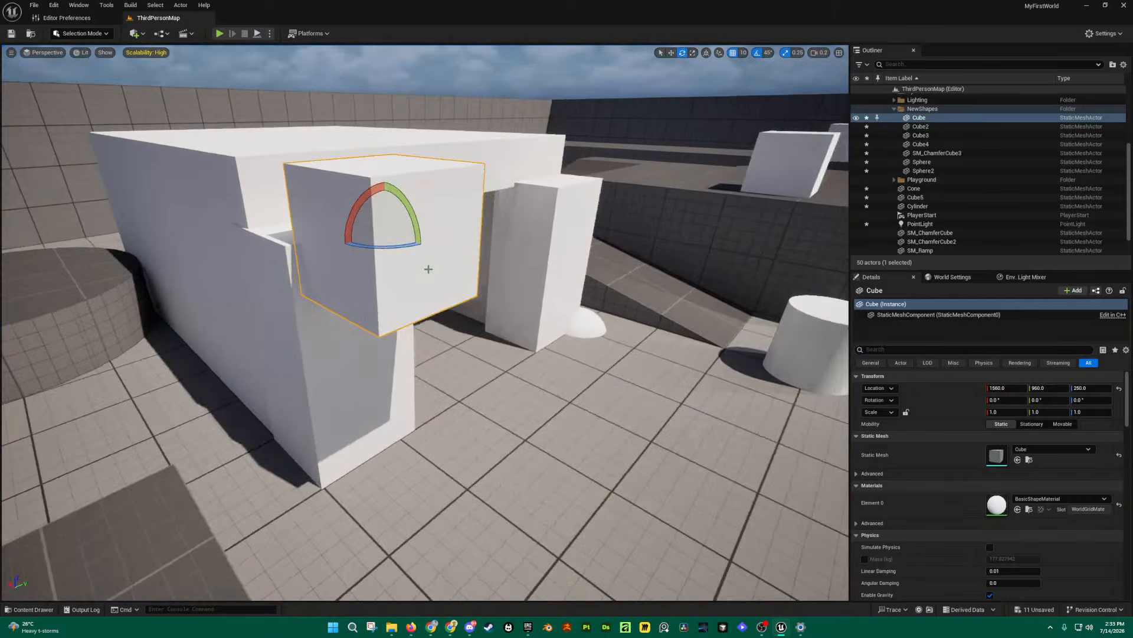
mouse_move(364, 245)
mouse_down()
mouse_move(397, 247)
mouse_move(362, 234)
mouse_up()
key(r)
key(ctrl+z)
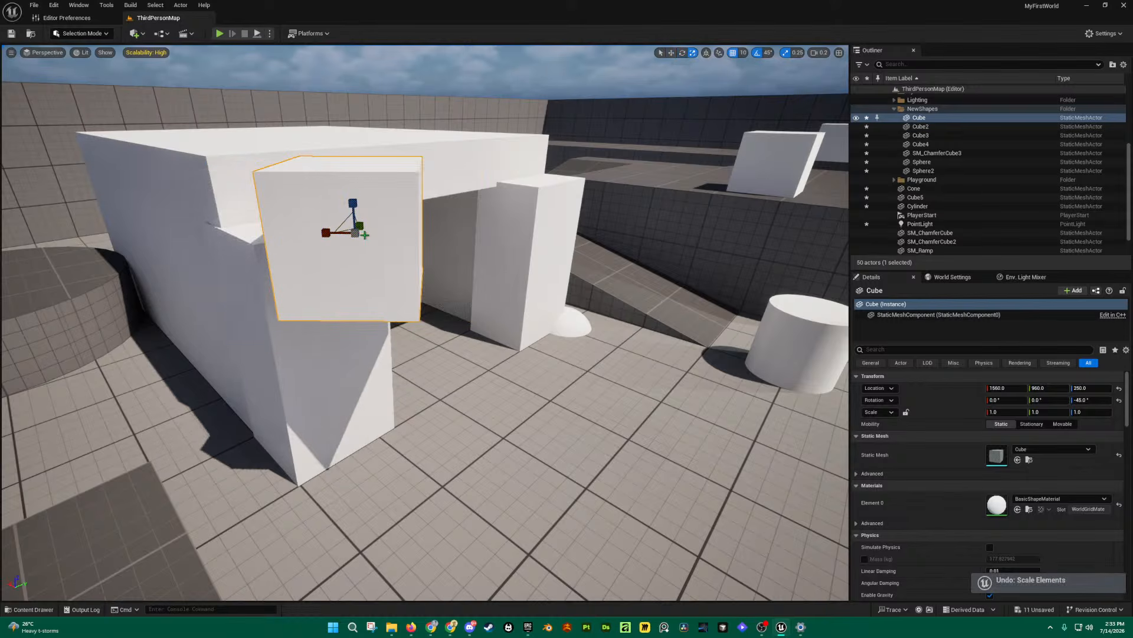
key(w)
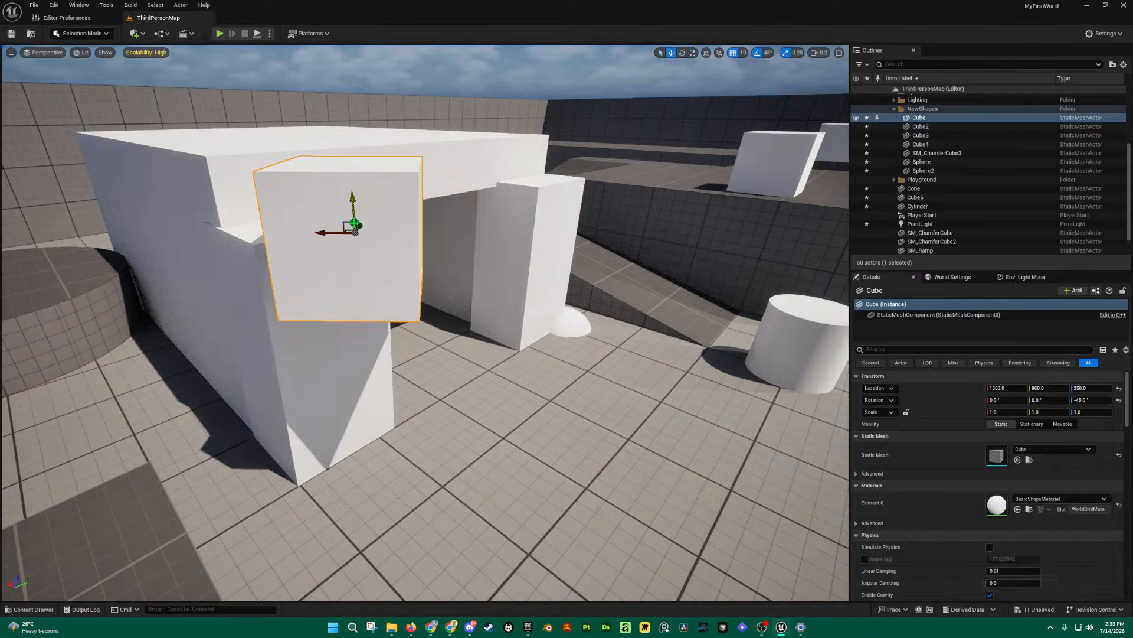
key(e)
mouse_move(378, 243)
mouse_down()
mouse_move(289, 236)
mouse_move(381, 240)
mouse_up()
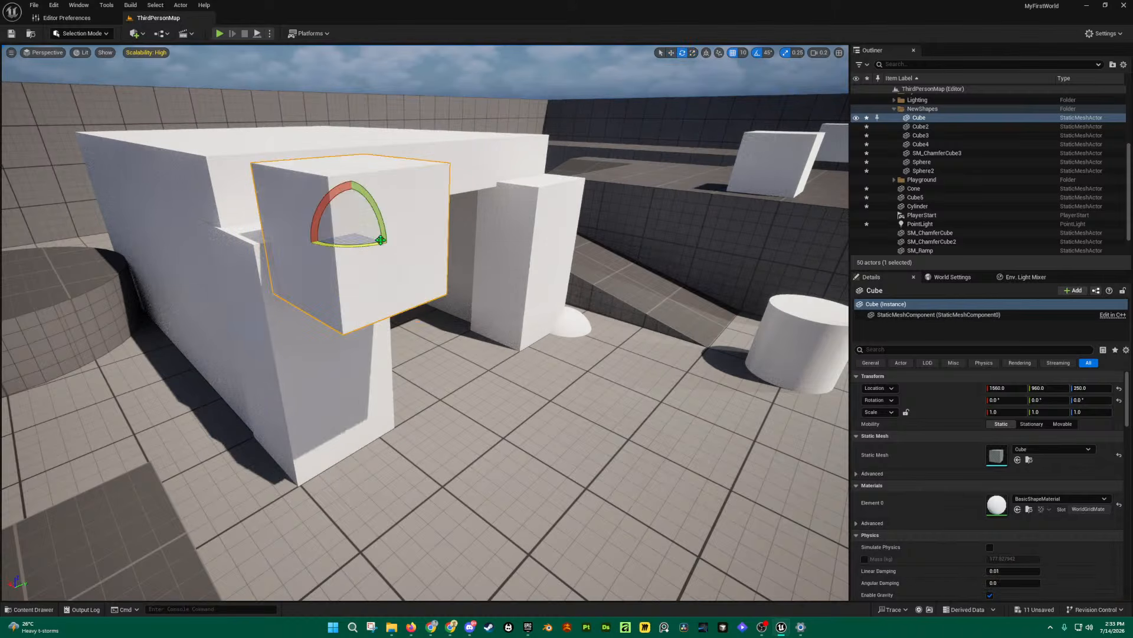
Step: Lower the cube to Z 50 on the floor beside the pillar and rotate it to -45° about Z
key(w)
drag(355, 200, 392, 437)
key(f)
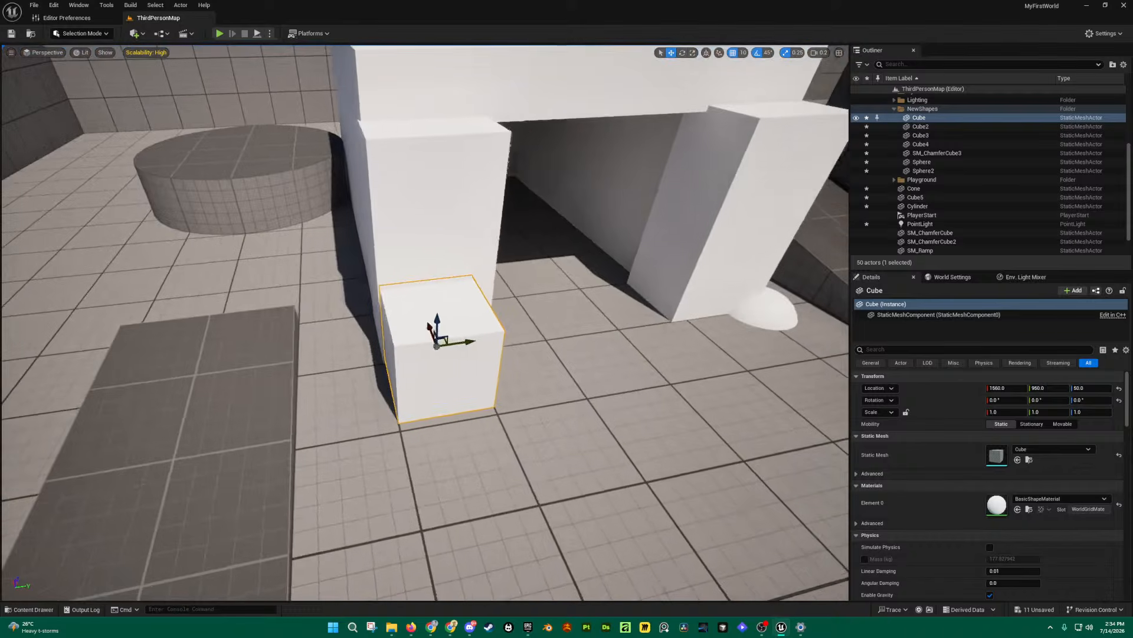
key(e)
drag(416, 373, 446, 373)
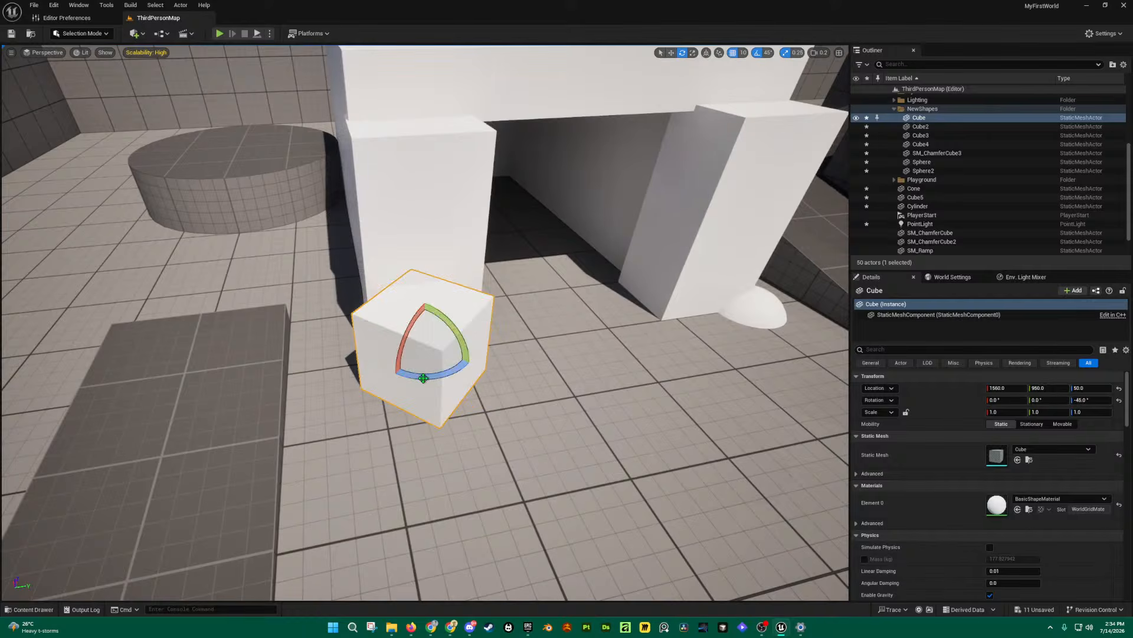
Step: Examine the rotated cube and the surrounding shapes, ending at the raised platform that holds a single cube
key(d)
right_drag(356, 358, 469, 361)
key(s)
key(q)
key(e)
key(w)
click(366, 346)
key(d)
click(428, 368)
click(430, 360)
key(s)
key(w)
click(370, 387)
key(s)
right_drag(370, 386, 370, 387)
key(w)
key(d)
right_drag(435, 373, 435, 373)
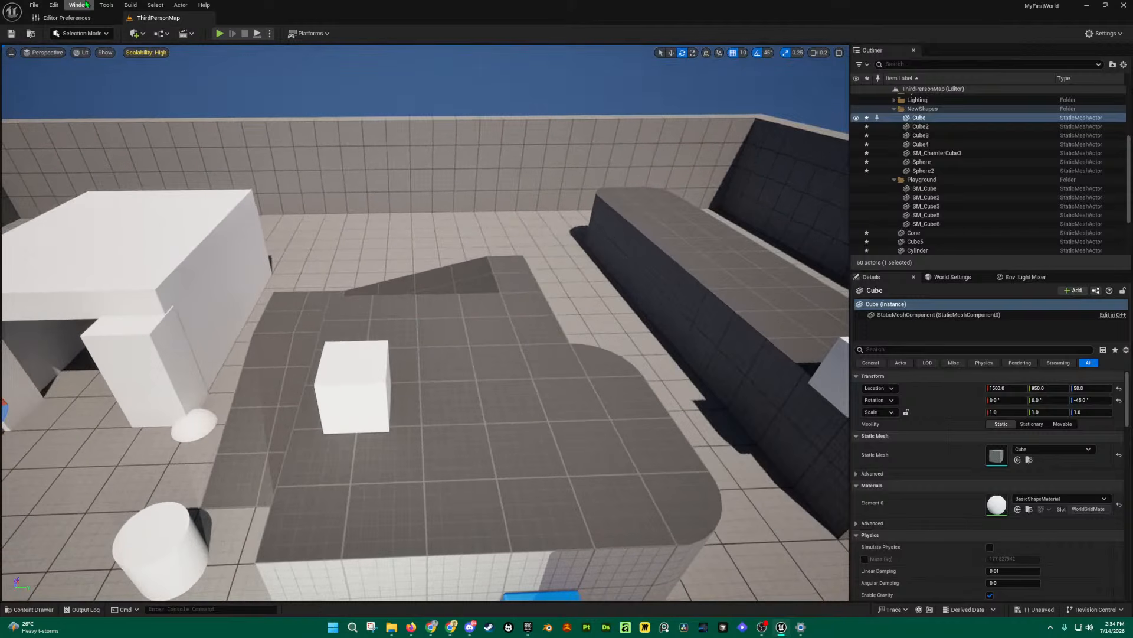
Step: Add three new cube shapes on the raised platform near the existing cube
click(135, 33)
mouse_move(175, 137)
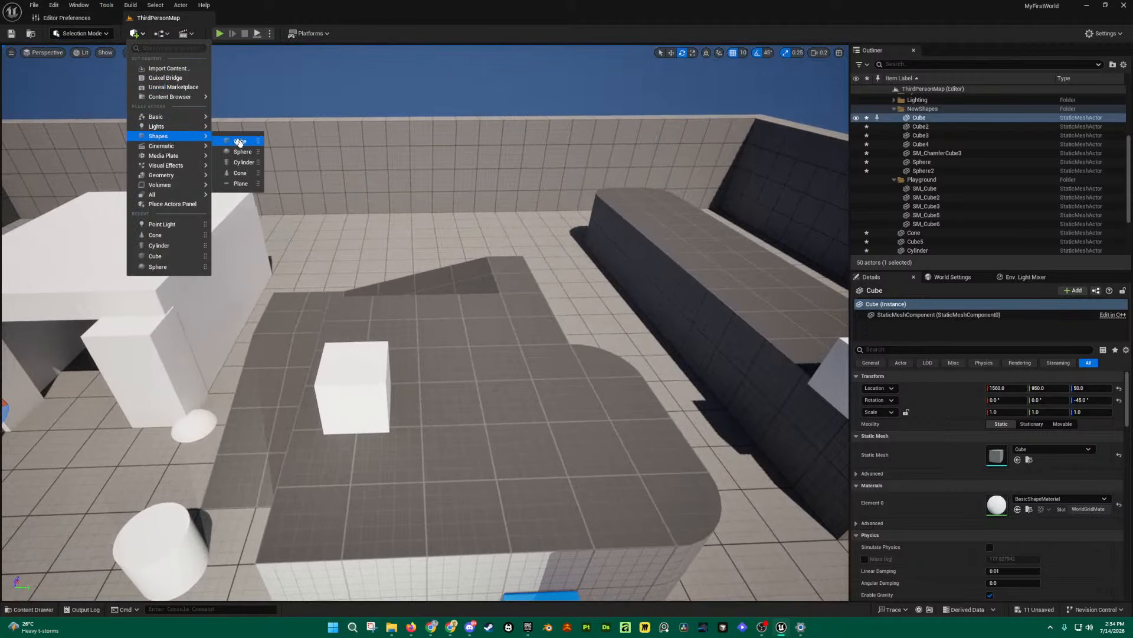
drag(240, 140, 573, 402)
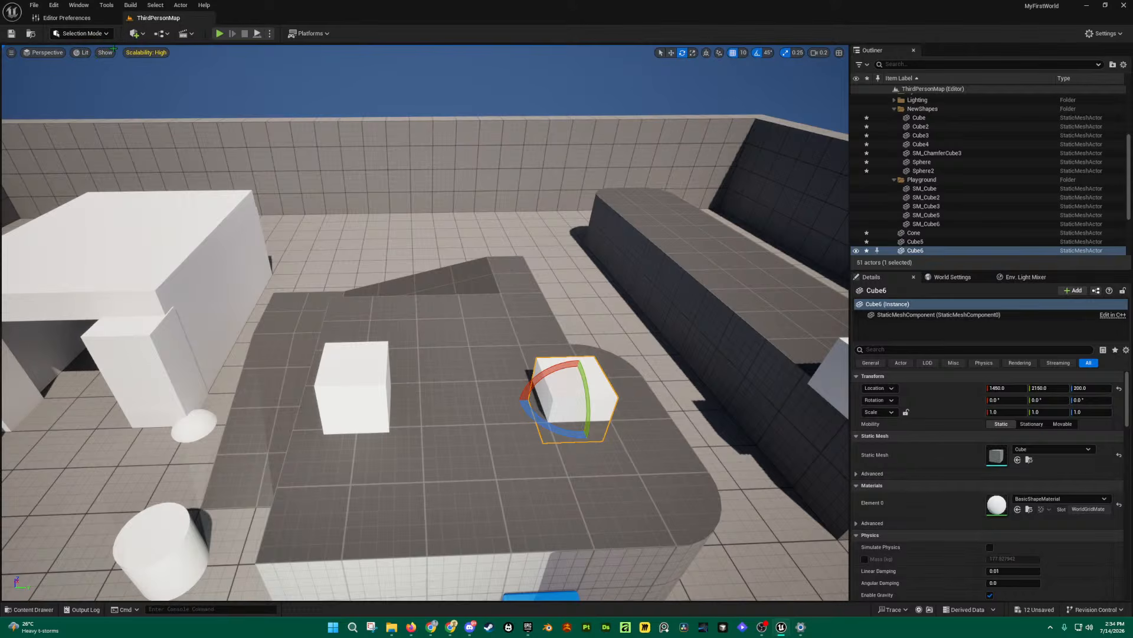
click(136, 34)
mouse_move(182, 139)
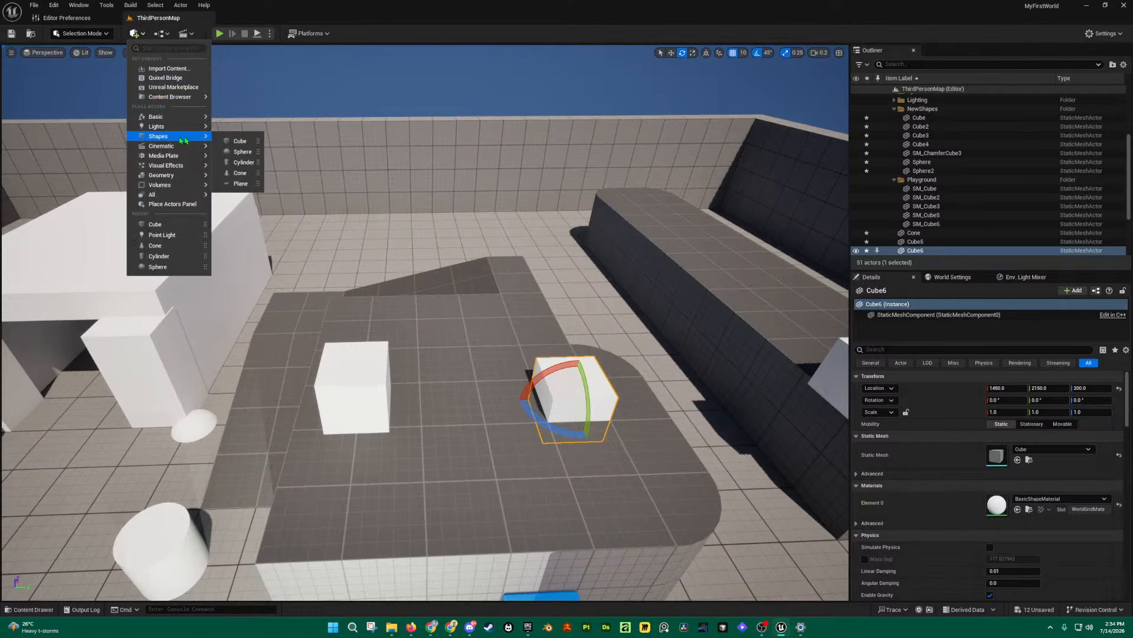
drag(254, 140, 455, 352)
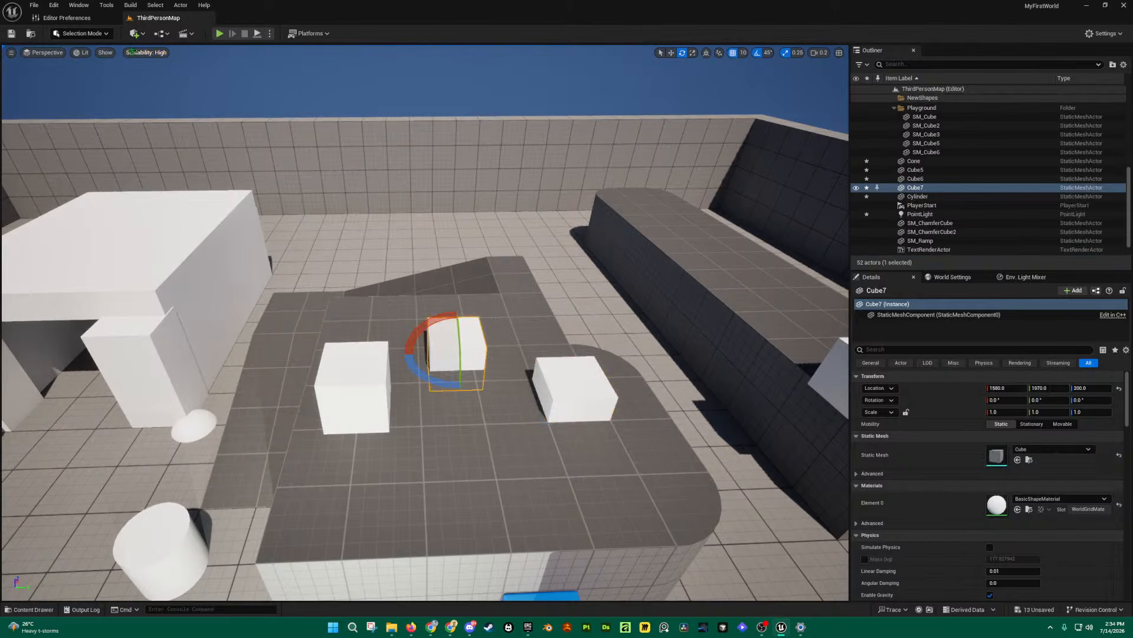
click(135, 33)
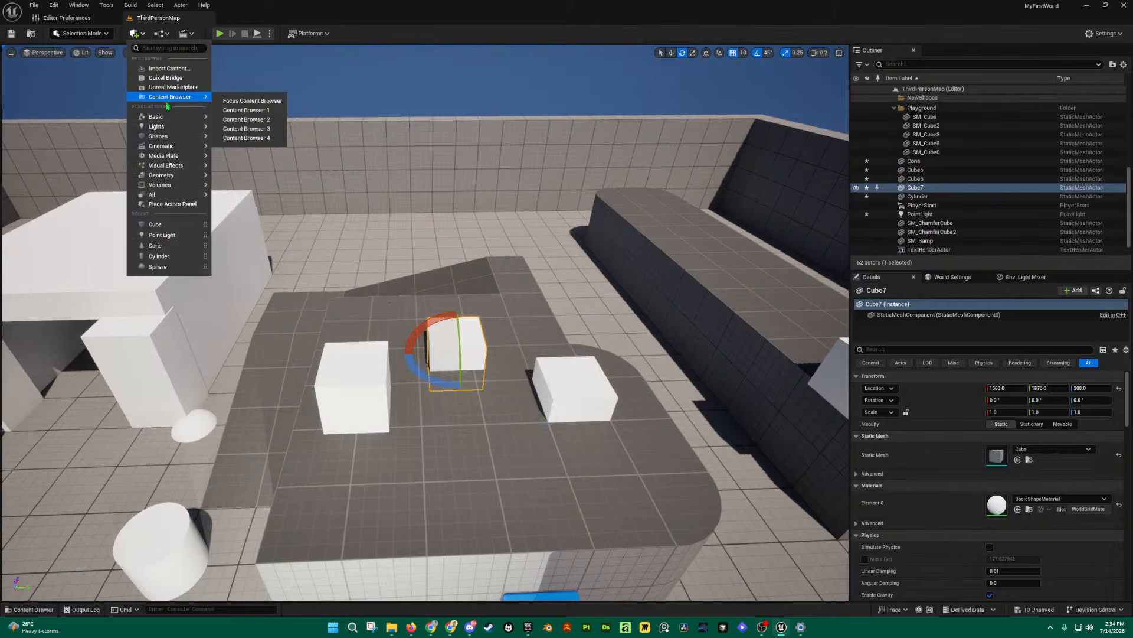
mouse_move(177, 146)
drag(243, 141, 437, 390)
Step: Cluster the new cubes beside the existing one, with Cube7 at 1440, 1930, 200 and Cube6 at 1530, 1990, 250
key(w)
click(463, 356)
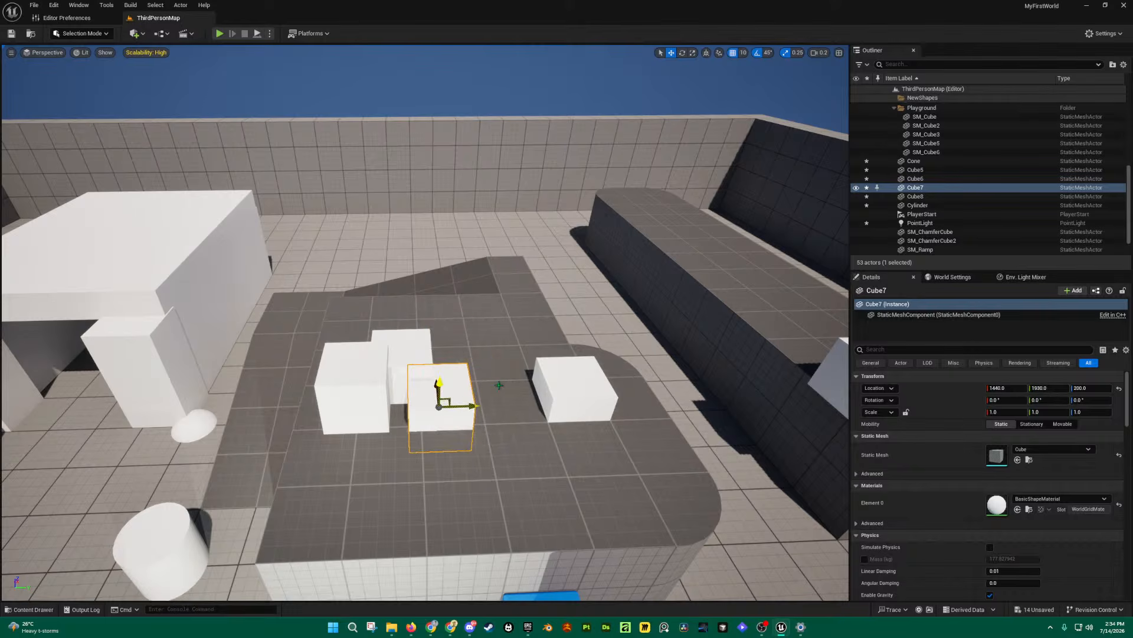
click(573, 386)
drag(577, 397, 469, 324)
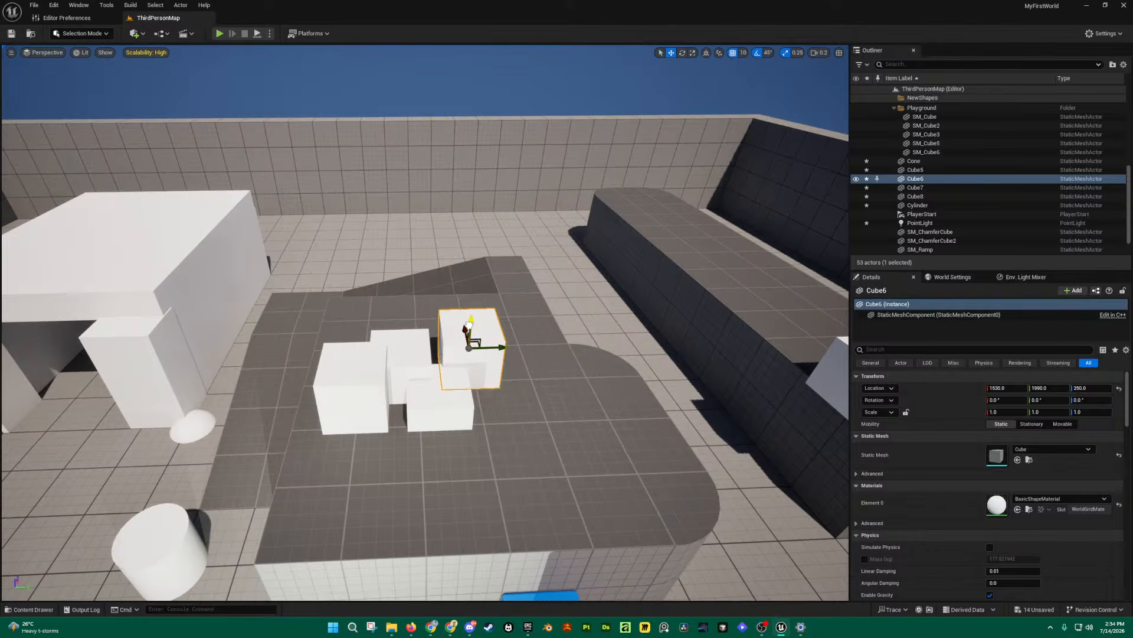
Step: Select all four cubes on the raised platform and group them
mouse_move(396, 316)
right_down()
mouse_move(460, 332)
mouse_move(396, 316)
right_up()
key(w)
click(335, 307)
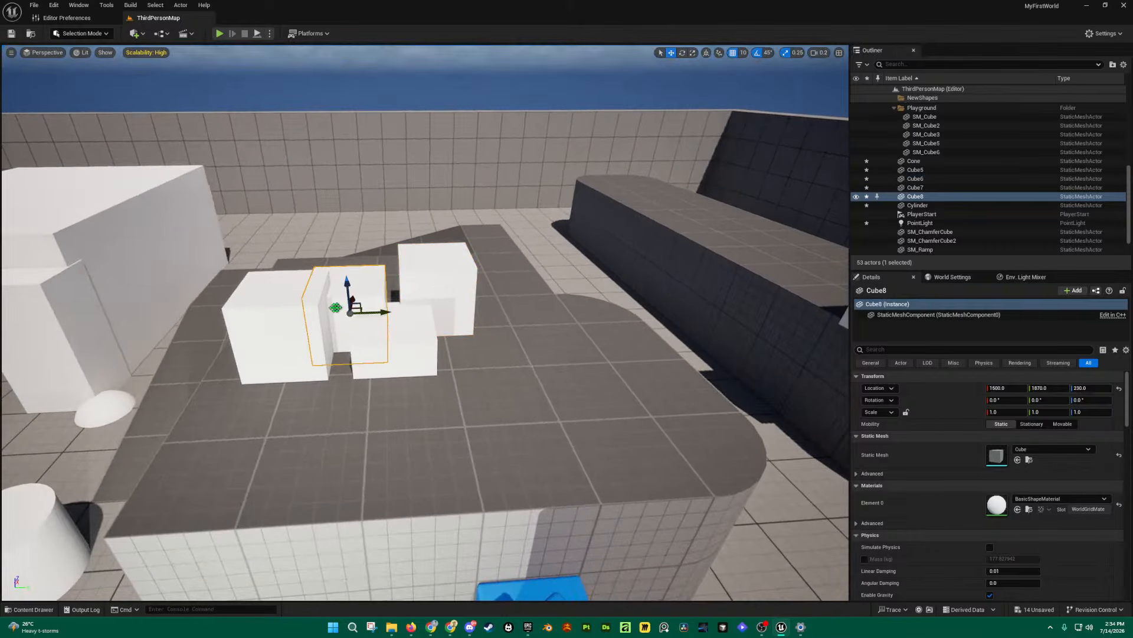
click(308, 316)
shift+click(352, 294)
shift+click(386, 345)
shift+click(434, 282)
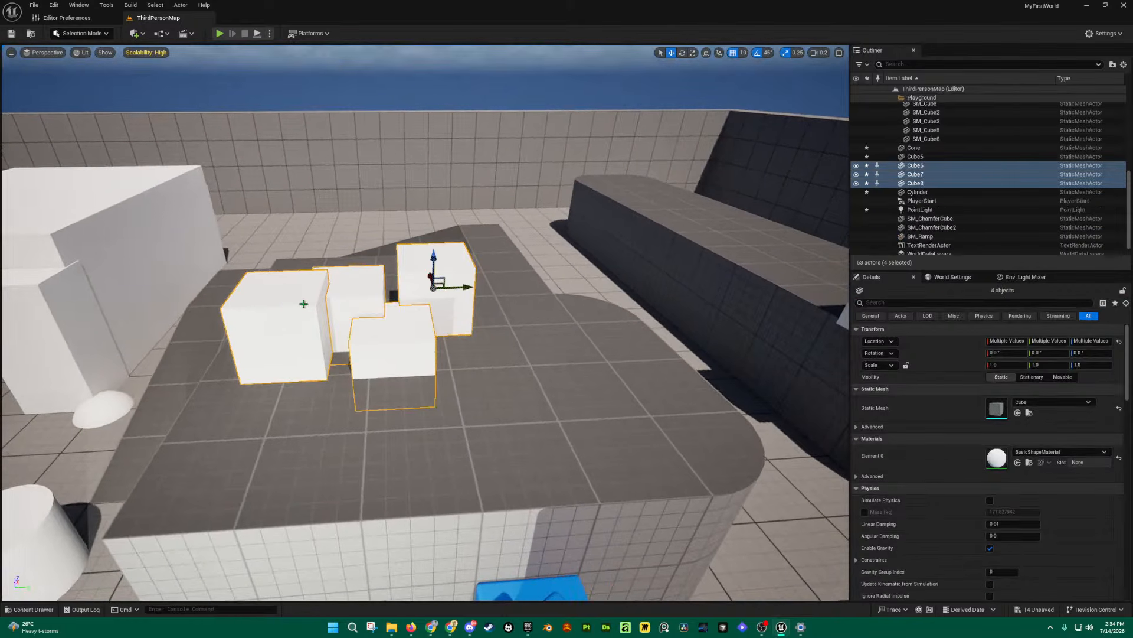
right_drag(433, 317, 452, 311)
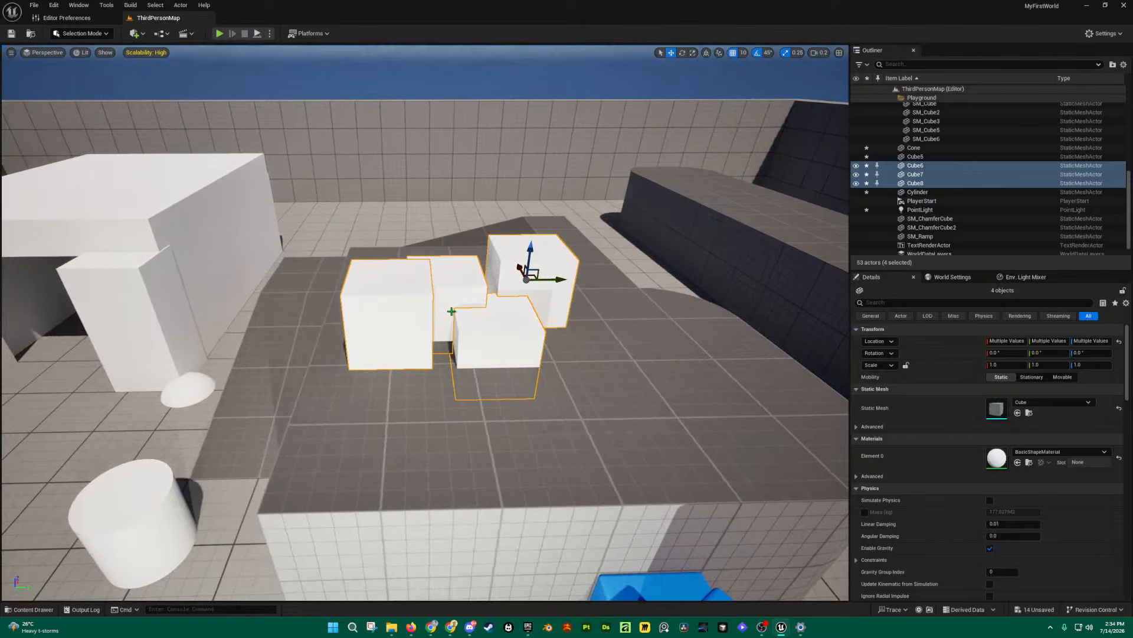
right_click(485, 307)
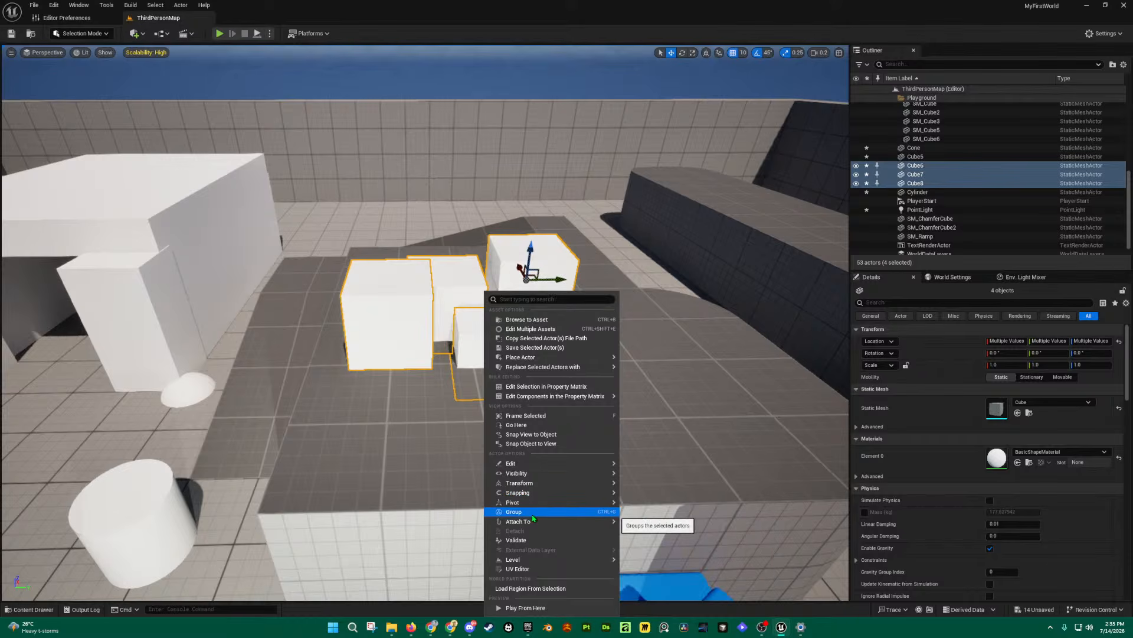
click(533, 518)
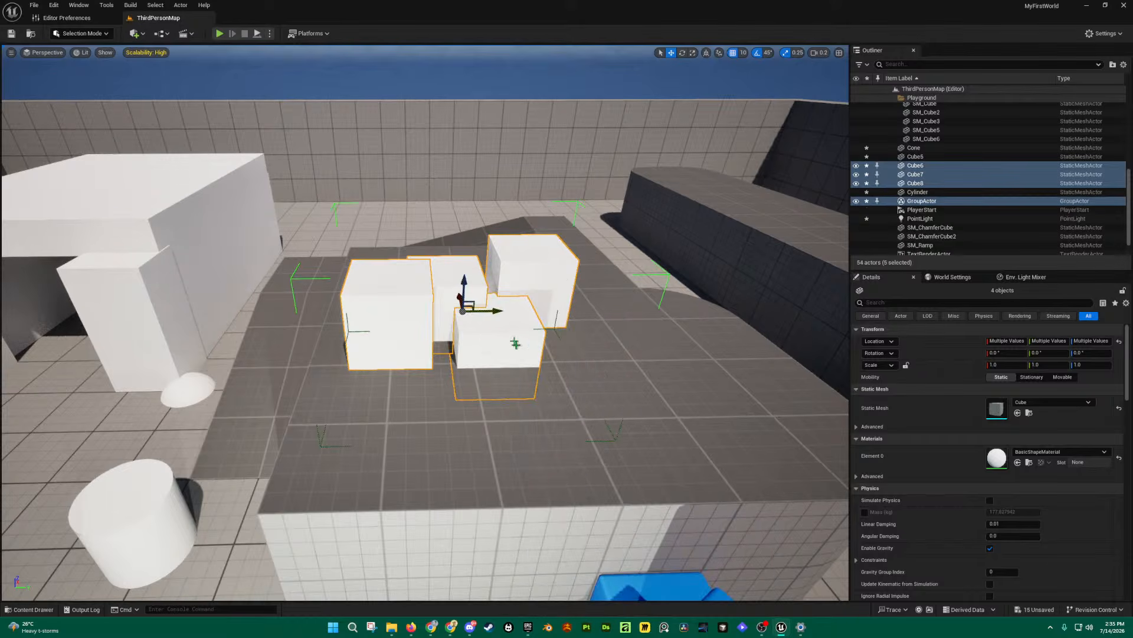
Step: Raise the cube group above the platform and shift it along Y, bringing Cube6 to Y 2110 and Z 480
right_drag(472, 288, 425, 319)
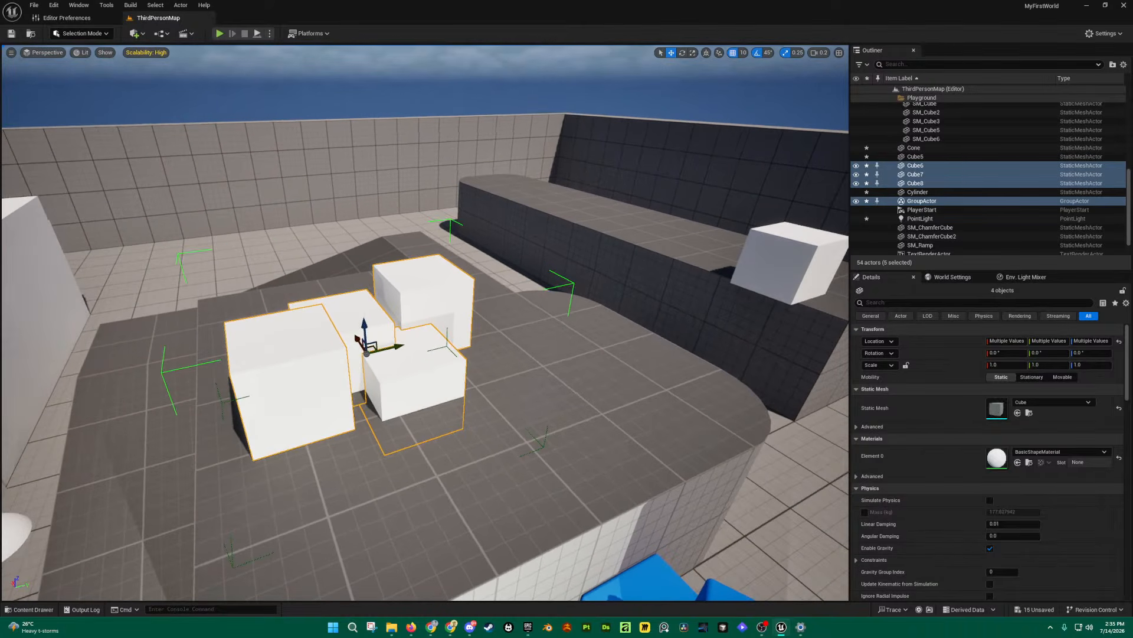
drag(362, 315, 361, 123)
right_drag(412, 230, 384, 203)
key(s)
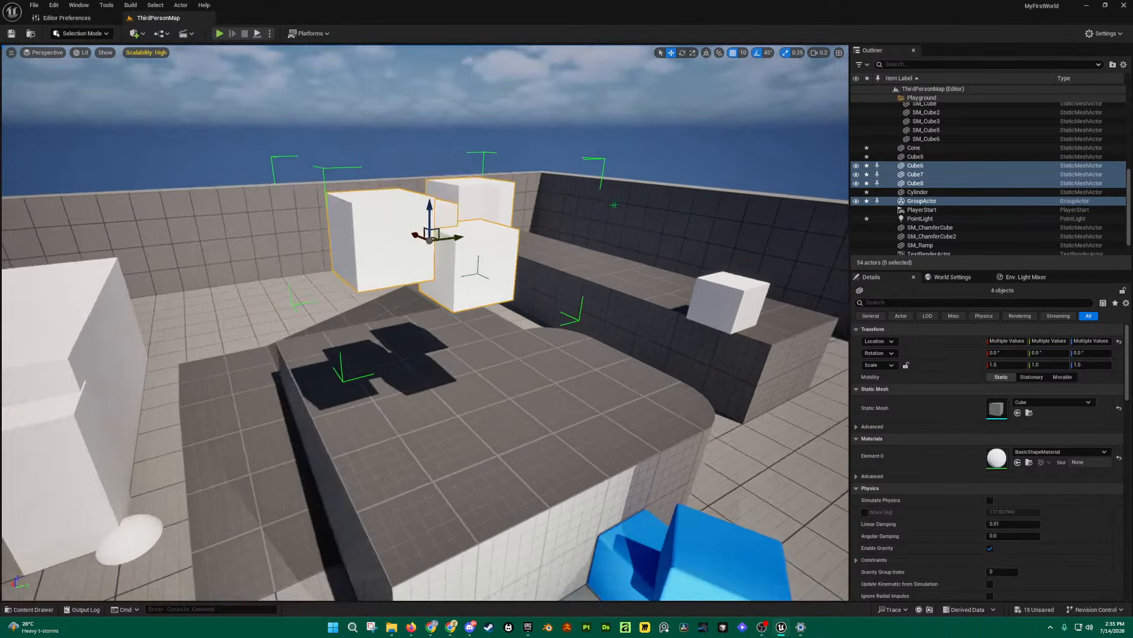
click(591, 210)
right_drag(591, 210, 507, 212)
key(d)
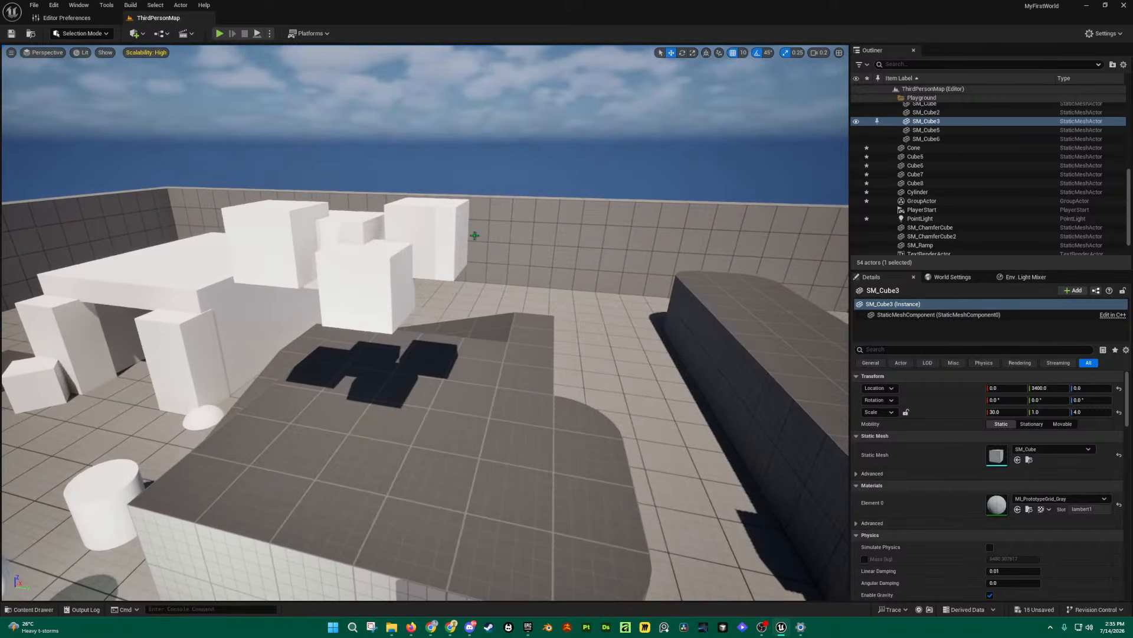
click(432, 263)
drag(374, 254, 454, 287)
Step: Ungroup the four cubes and select Cube6 on its own
right_click(451, 284)
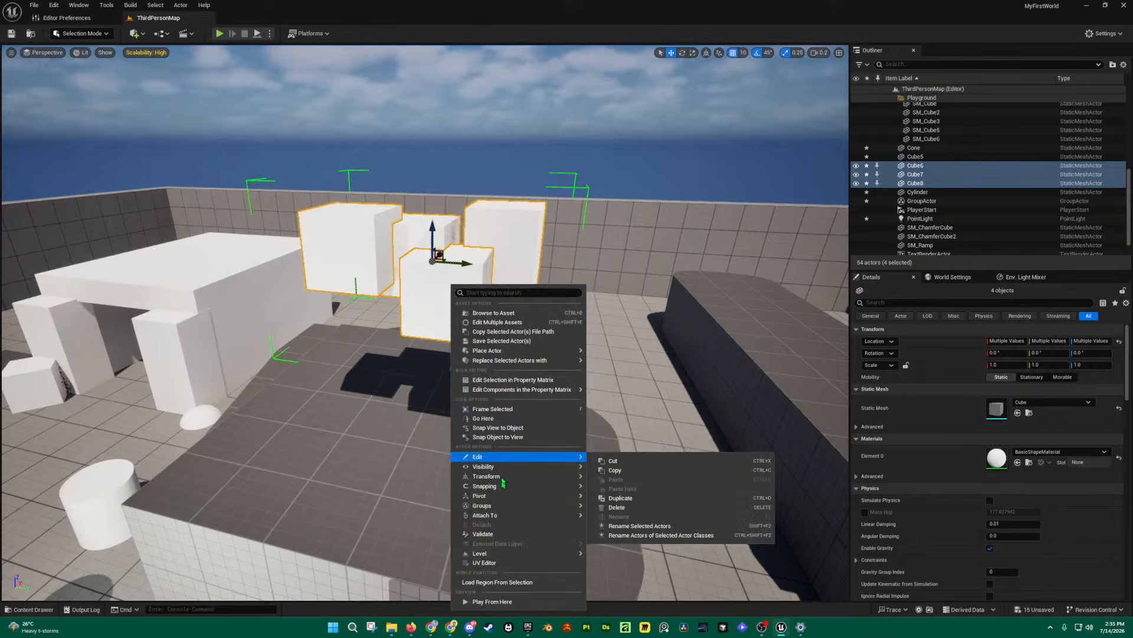
mouse_move(505, 509)
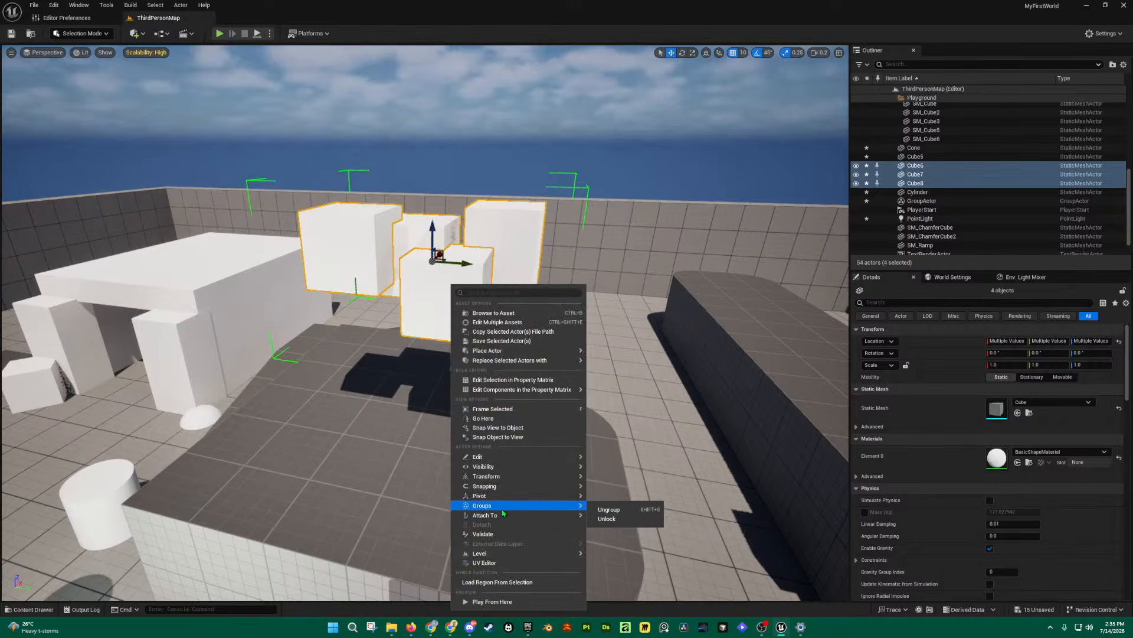
click(608, 510)
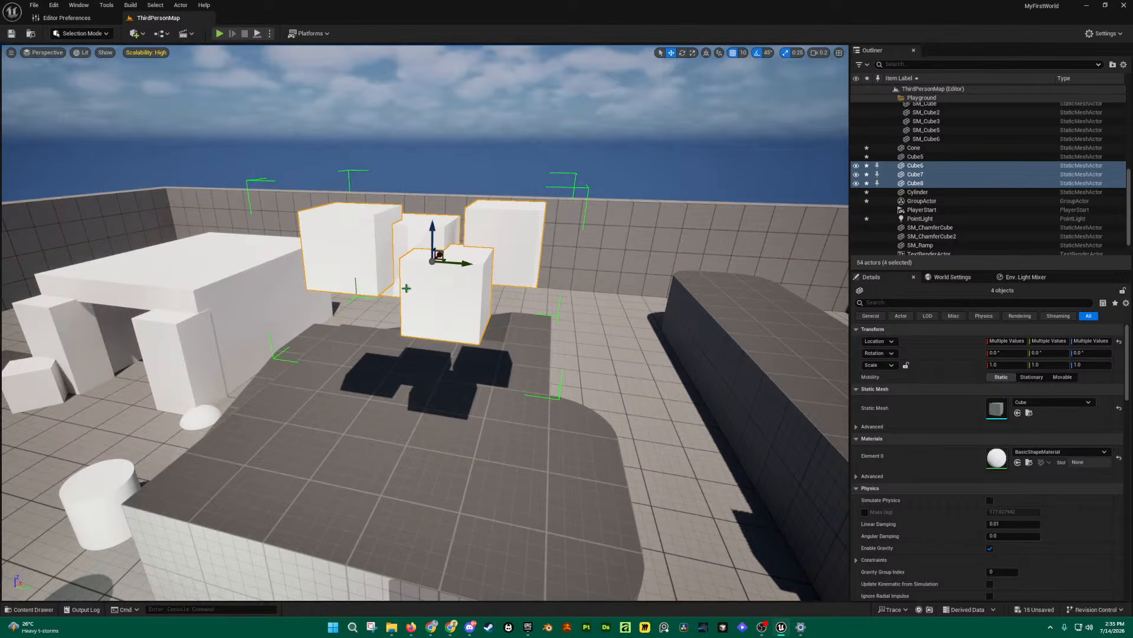
click(522, 242)
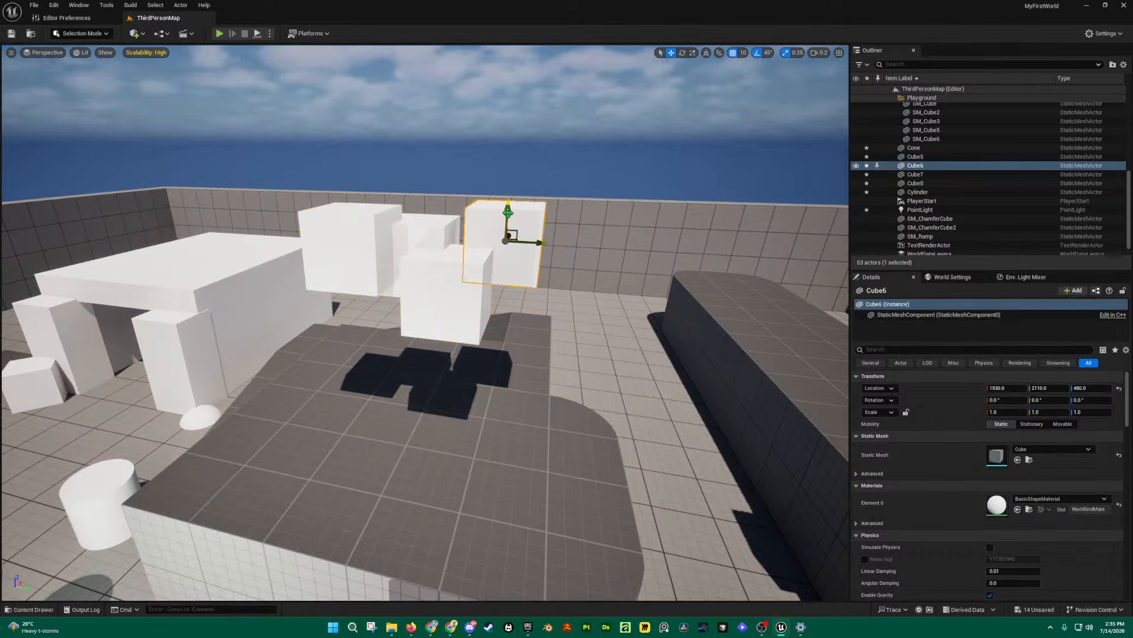
Step: Lower Cube6 on its own to Z 460
mouse_move(509, 214)
mouse_down()
mouse_move(506, 300)
mouse_move(512, 145)
mouse_move(512, 242)
mouse_move(512, 151)
mouse_move(512, 229)
mouse_up()
key(s)
right_drag(349, 284, 458, 340)
key(a)
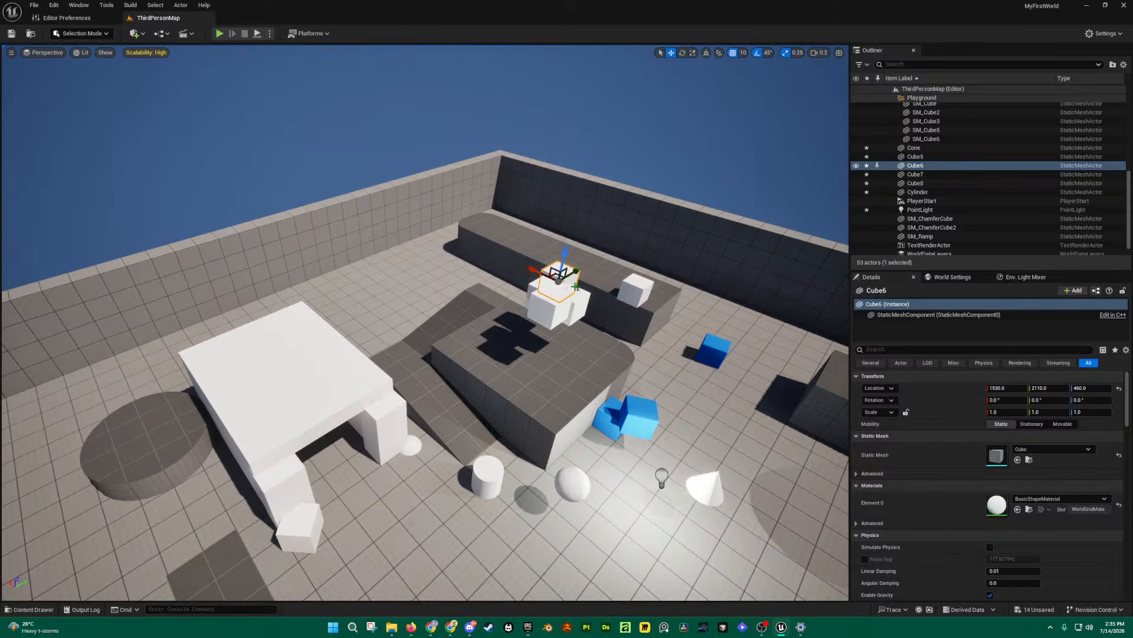
Step: Examine the whole level from several distances and angles, including the floating cubes, the ramps and the white shelter
key(q)
mouse_move(576, 286)
right_down()
mouse_move(632, 310)
mouse_move(636, 289)
mouse_move(591, 276)
right_up()
key(s)
key(w)
key(a)
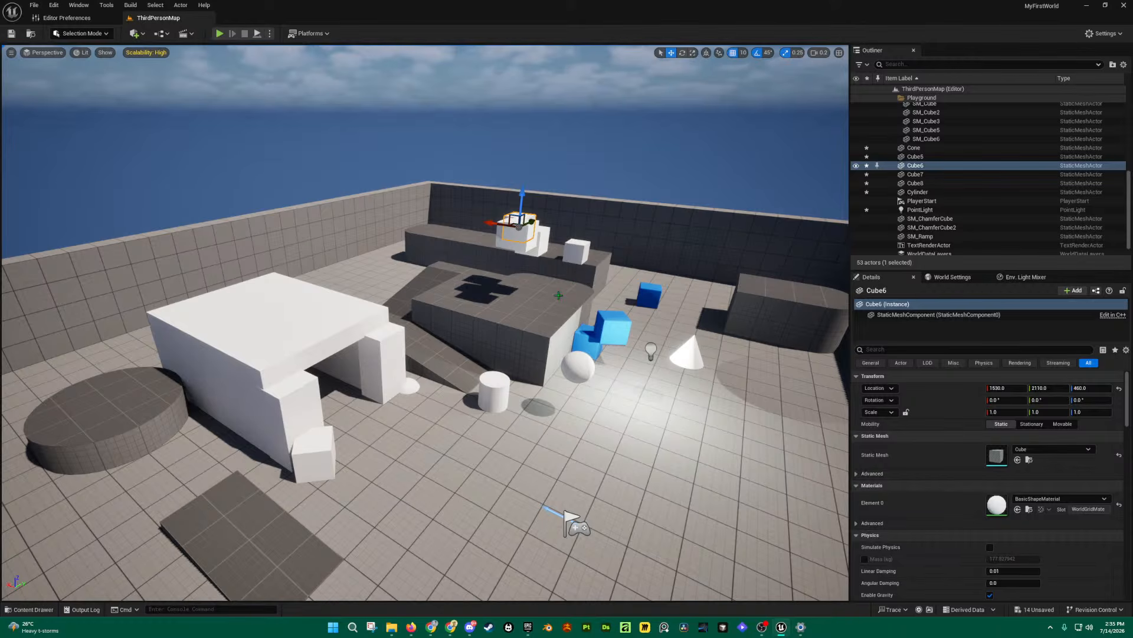
mouse_move(553, 310)
right_down()
mouse_move(670, 282)
mouse_move(449, 281)
mouse_move(691, 295)
mouse_move(581, 316)
mouse_move(481, 309)
mouse_move(491, 318)
mouse_move(585, 294)
mouse_move(508, 295)
mouse_move(438, 314)
mouse_move(552, 321)
mouse_move(566, 298)
mouse_move(552, 322)
right_up()
key(w)
key(s)
key(e)
key(s)
key(w)
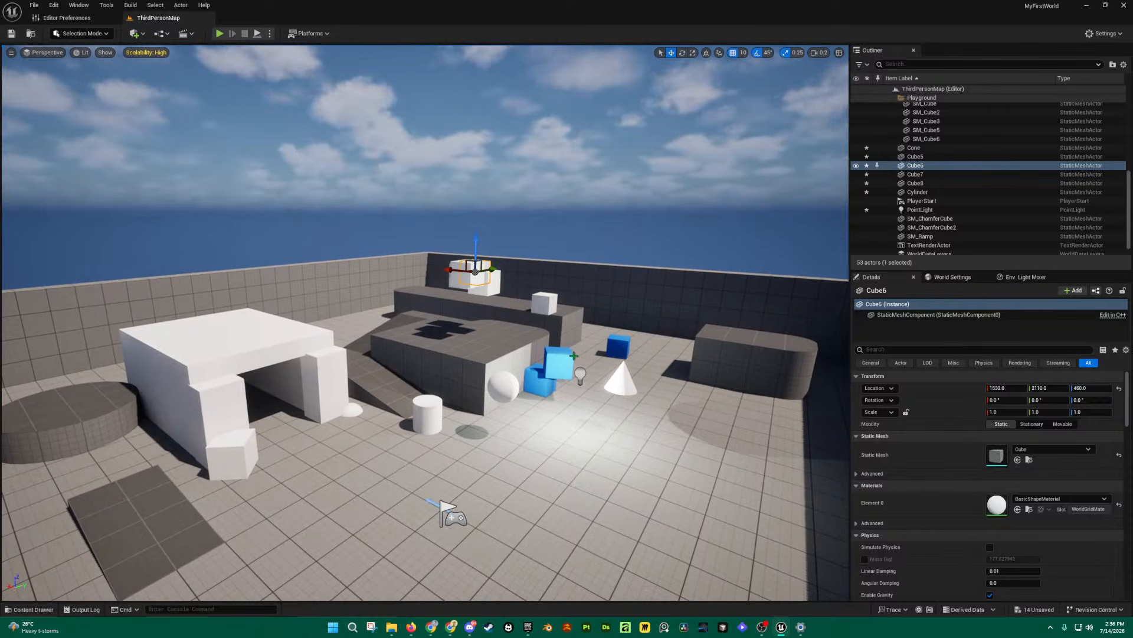
key(w)
right_drag(573, 356, 532, 373)
key(a)
key(w)
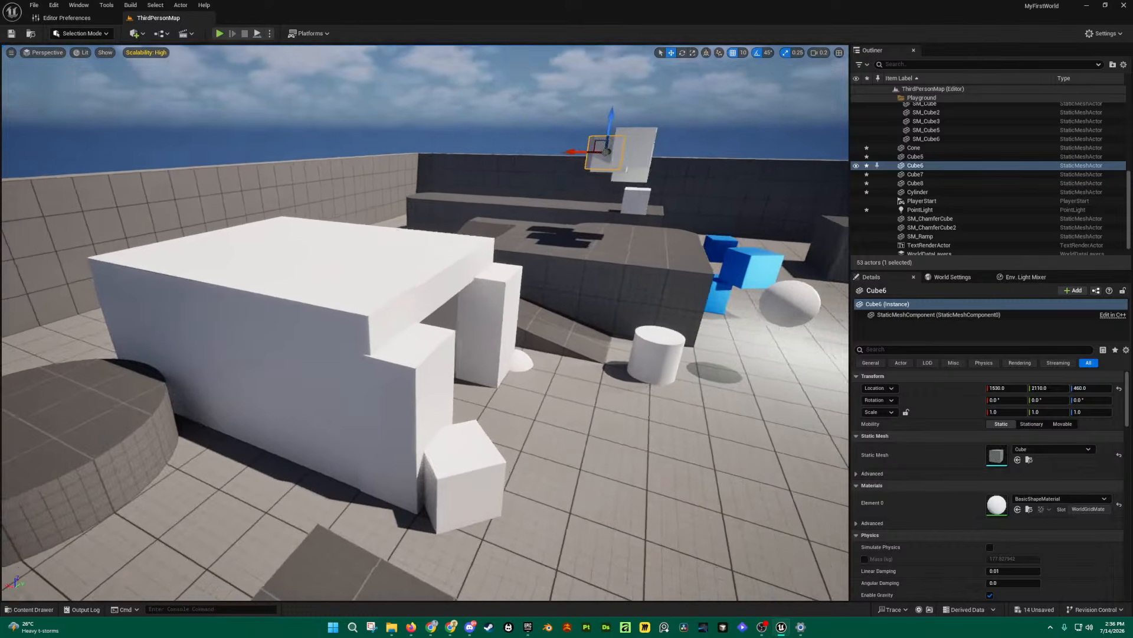
Step: Inspect the white shelter as one selected actor, followed by the small rotated cube in front of its pillar
mouse_move(461, 357)
right_down()
mouse_move(479, 346)
mouse_move(455, 365)
right_up()
click(495, 341)
key(d)
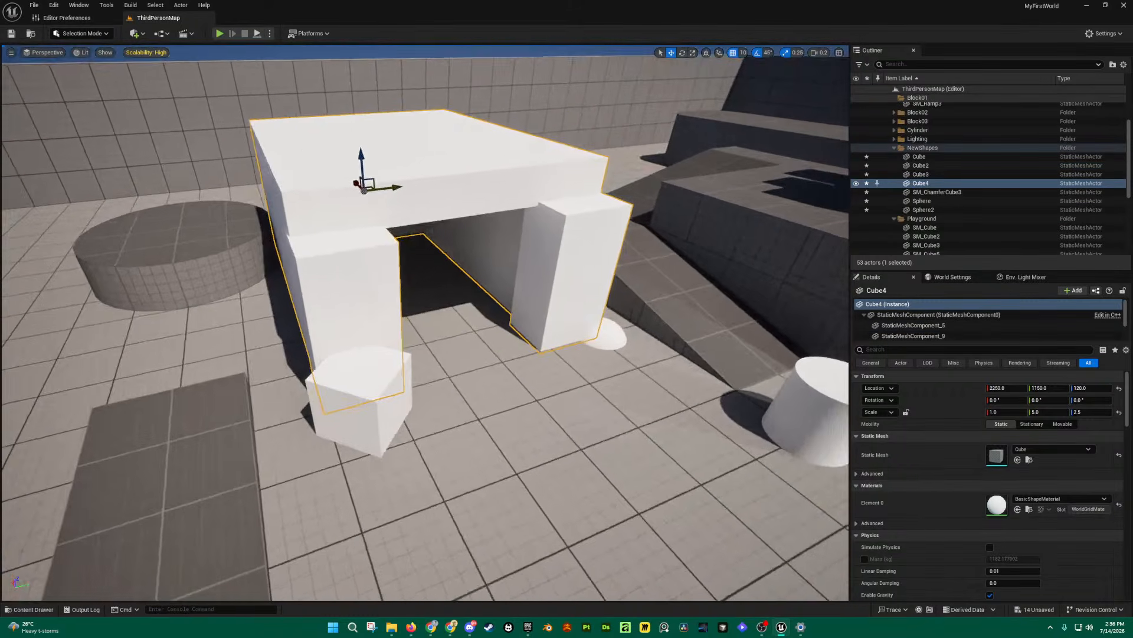
right_drag(366, 378, 421, 375)
click(359, 382)
key(a)
key(s)
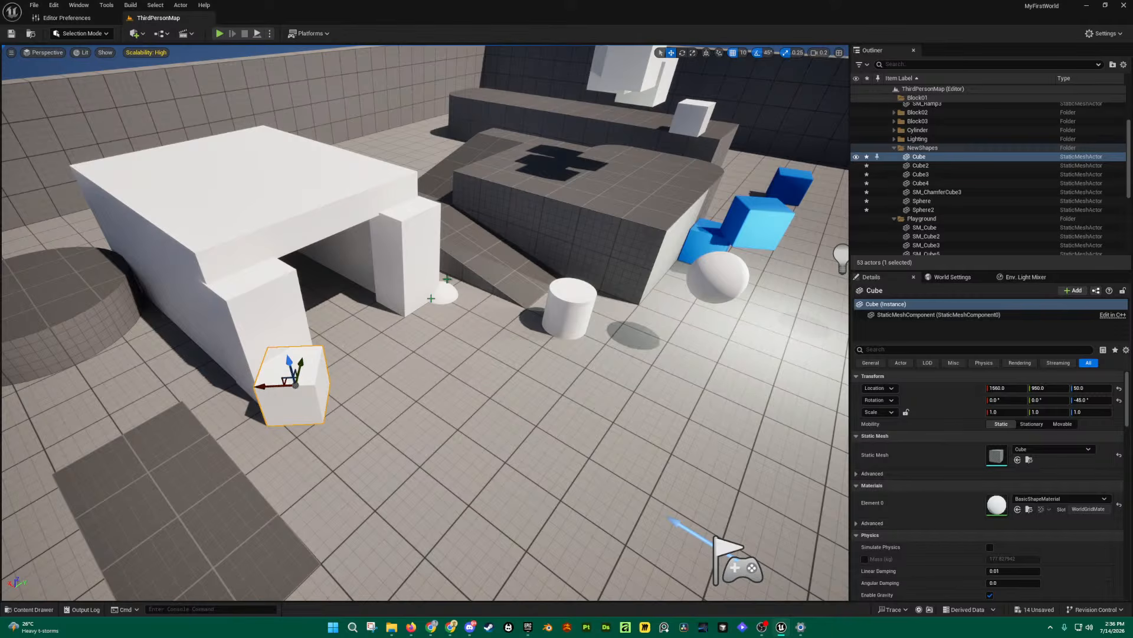
right_drag(494, 338, 498, 299)
key(d)
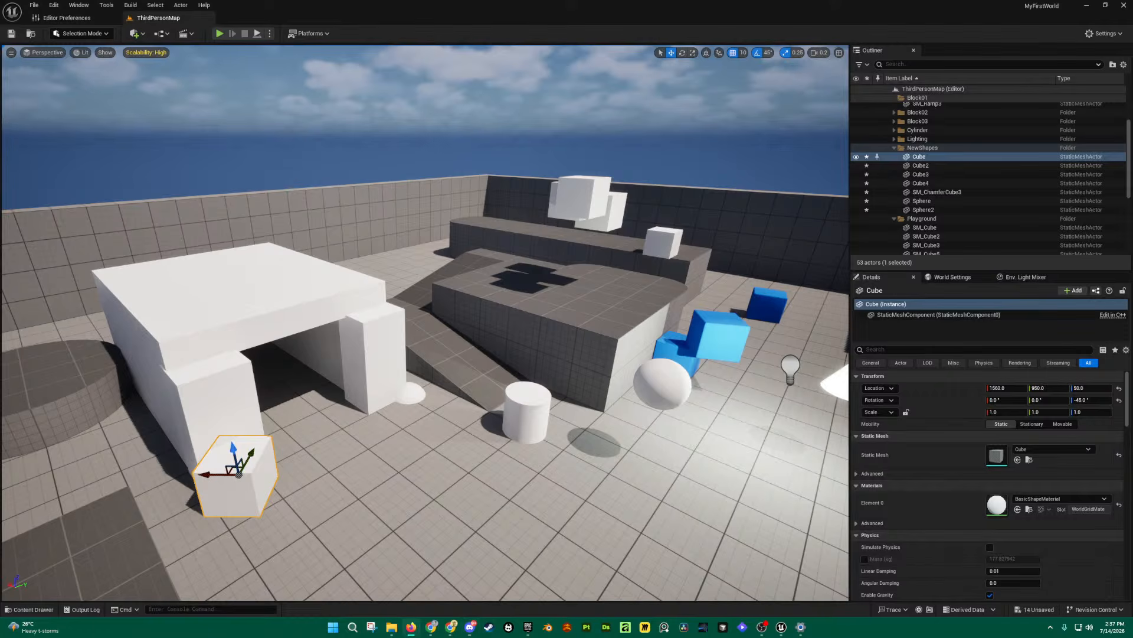
Step: Switch to the browser, enlarge its window to view the example level images, and put the window away
key(alt+Tab)
drag(581, 105, 366, 27)
drag(659, 450, 851, 507)
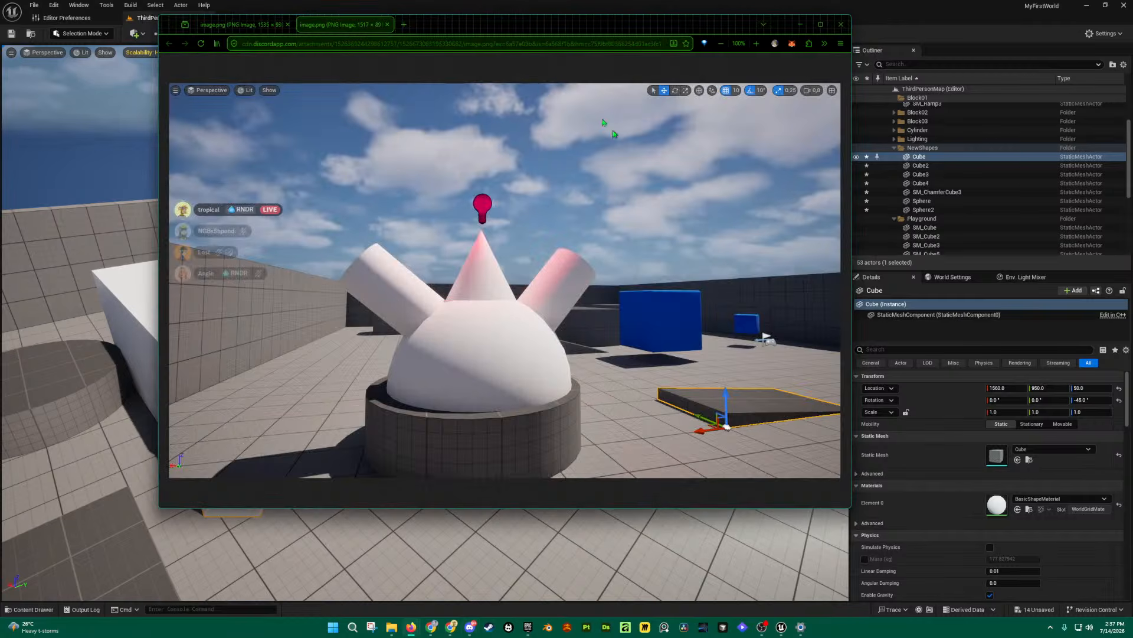
drag(555, 25, 530, 18)
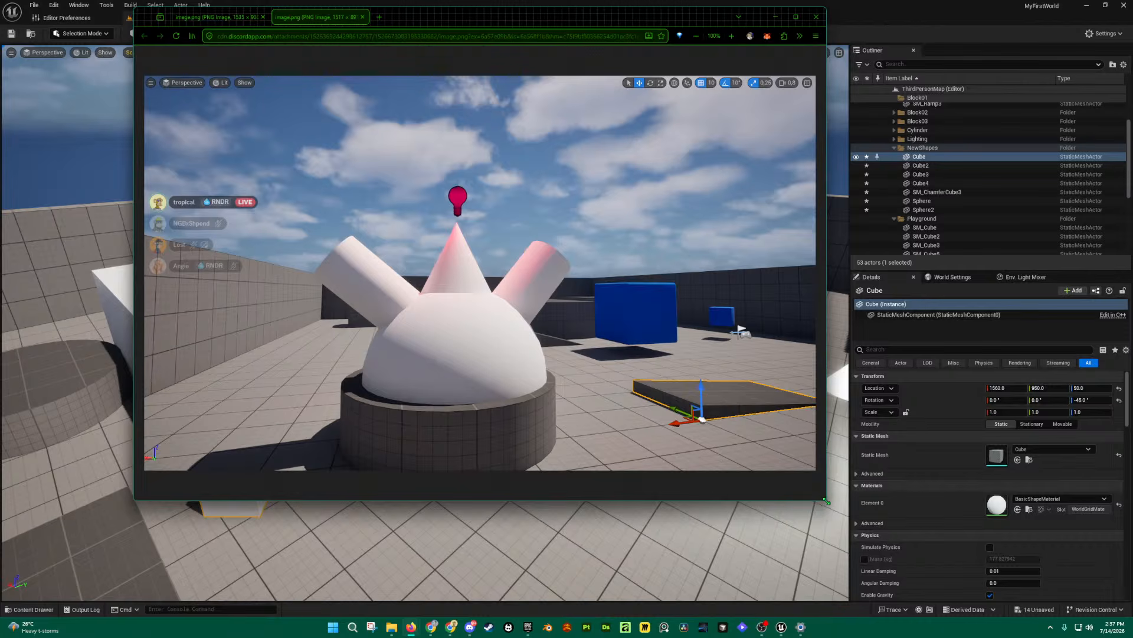
drag(826, 500, 936, 555)
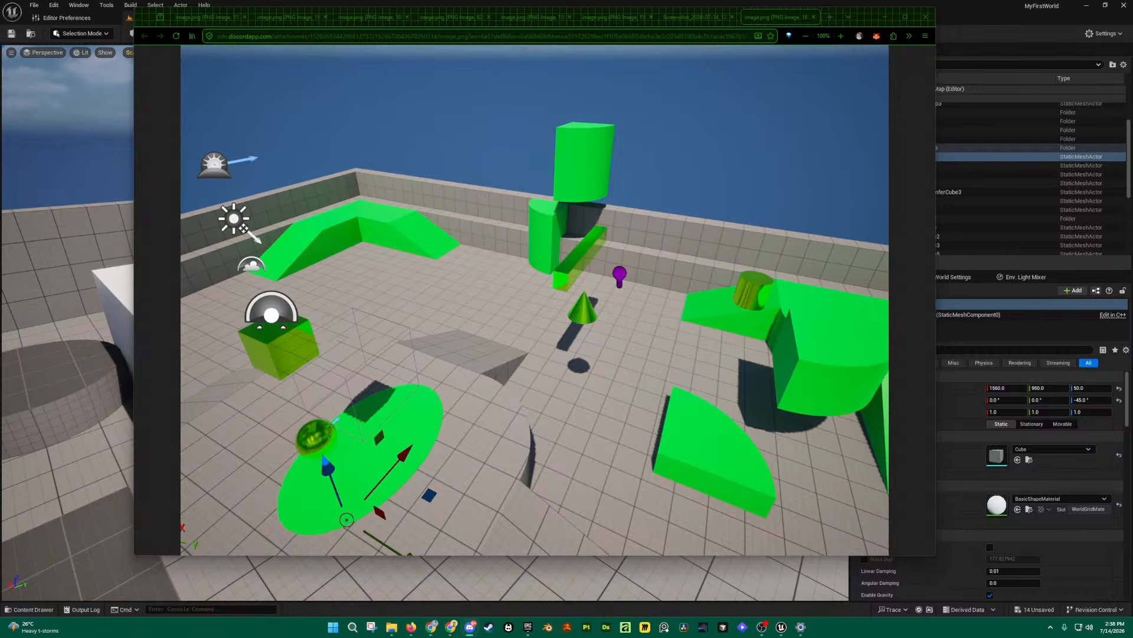
click(888, 17)
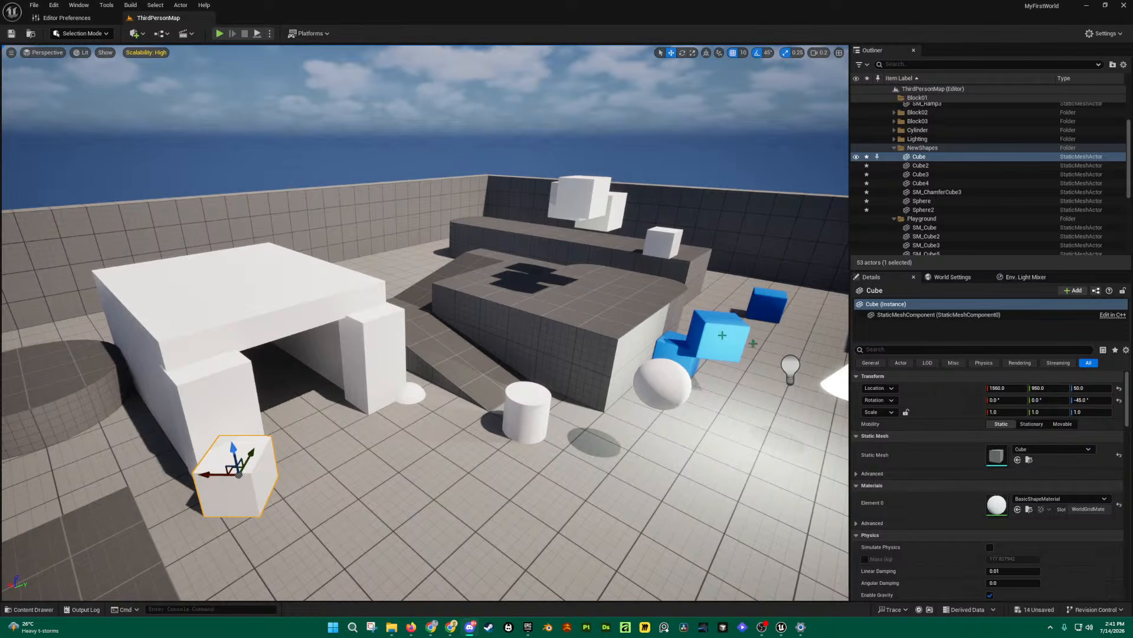
Step: Select the white cylinder to look through its details, and check the engine library in the Epic Games Launcher
click(521, 399)
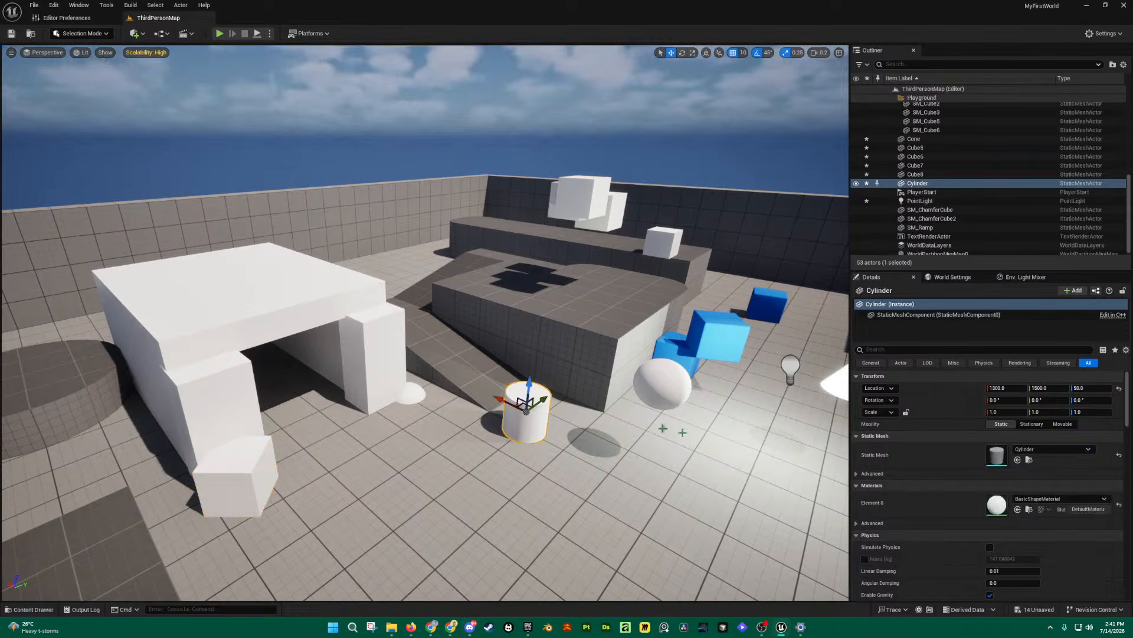
scroll(966, 491, down, 3)
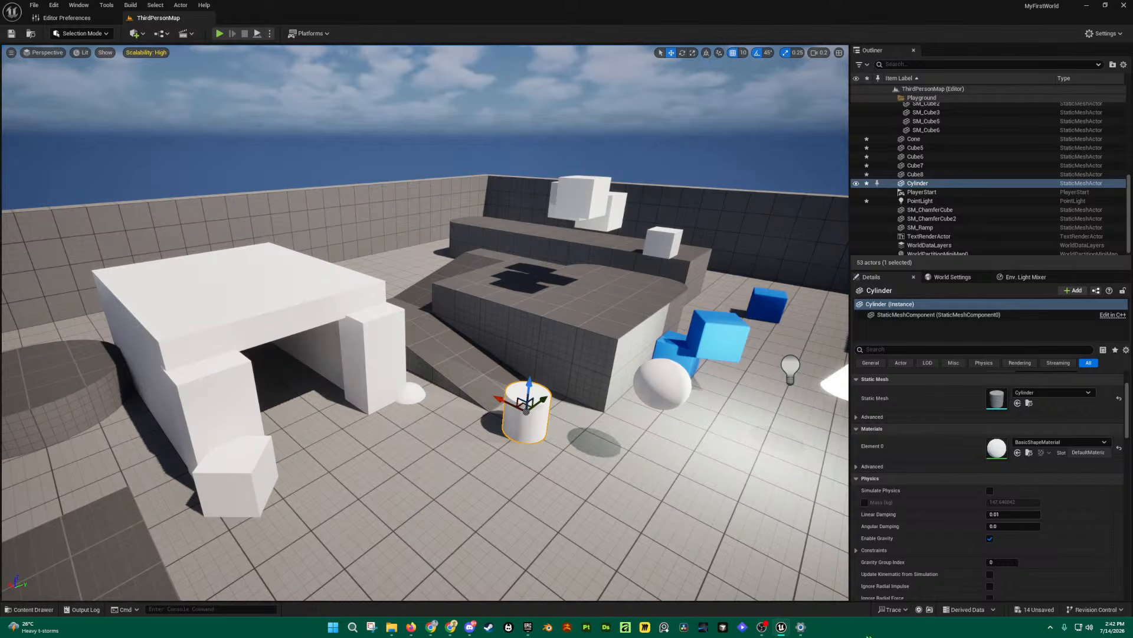
click(528, 627)
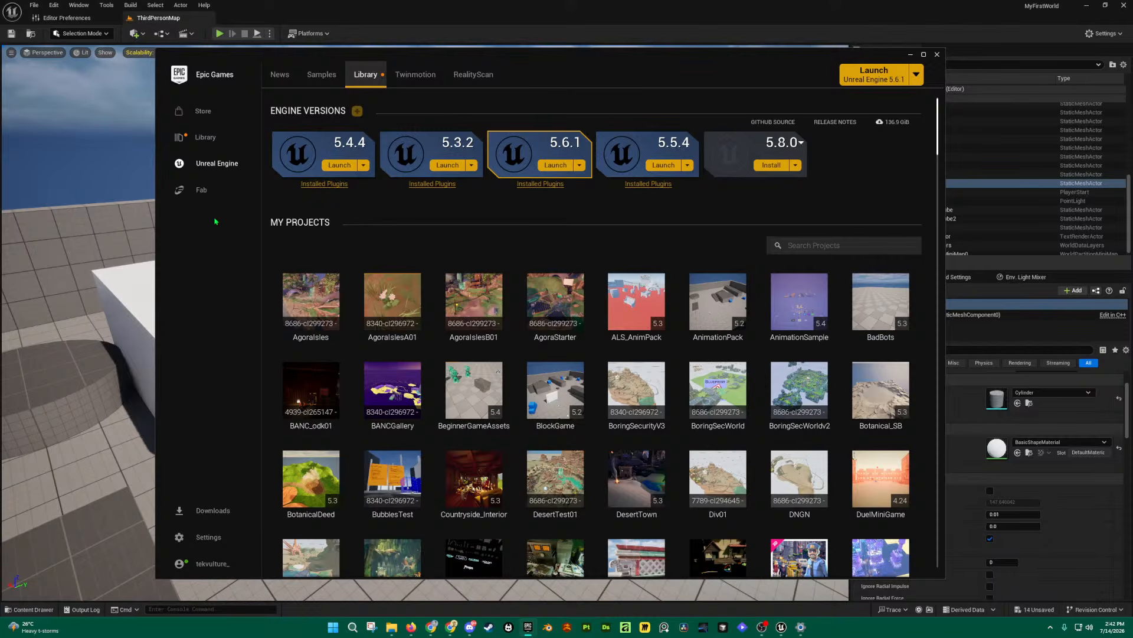
click(616, 25)
Step: Add a sphere shape to the floor in front of the cylinder, near the player start
right_drag(612, 98, 652, 101)
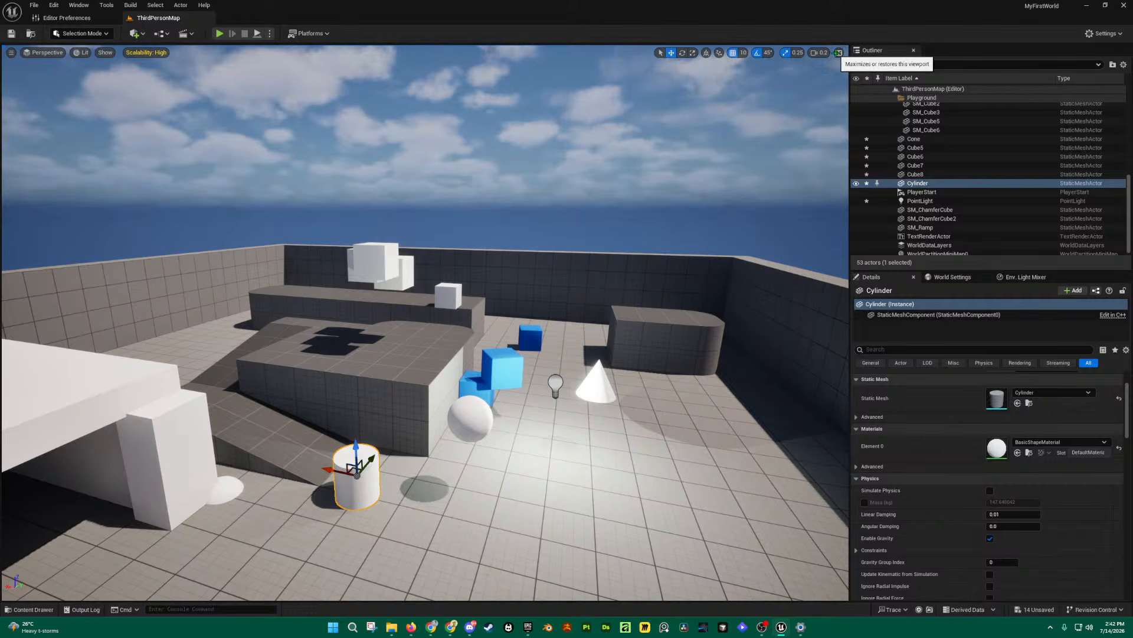
right_drag(629, 202, 1101, 248)
key(e)
click(135, 33)
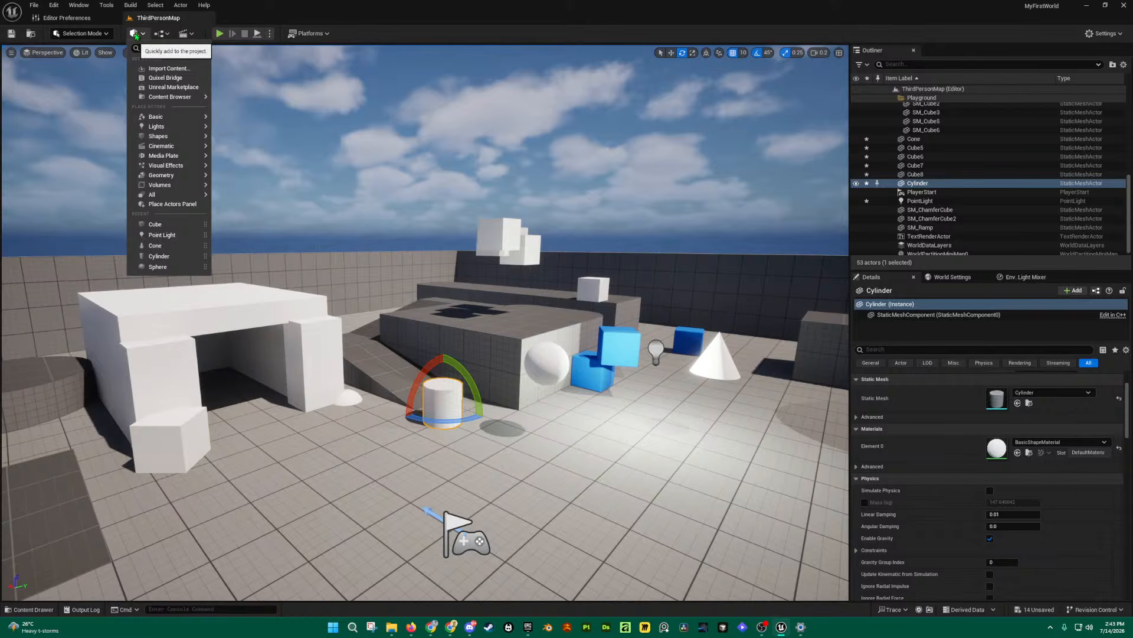
mouse_move(168, 139)
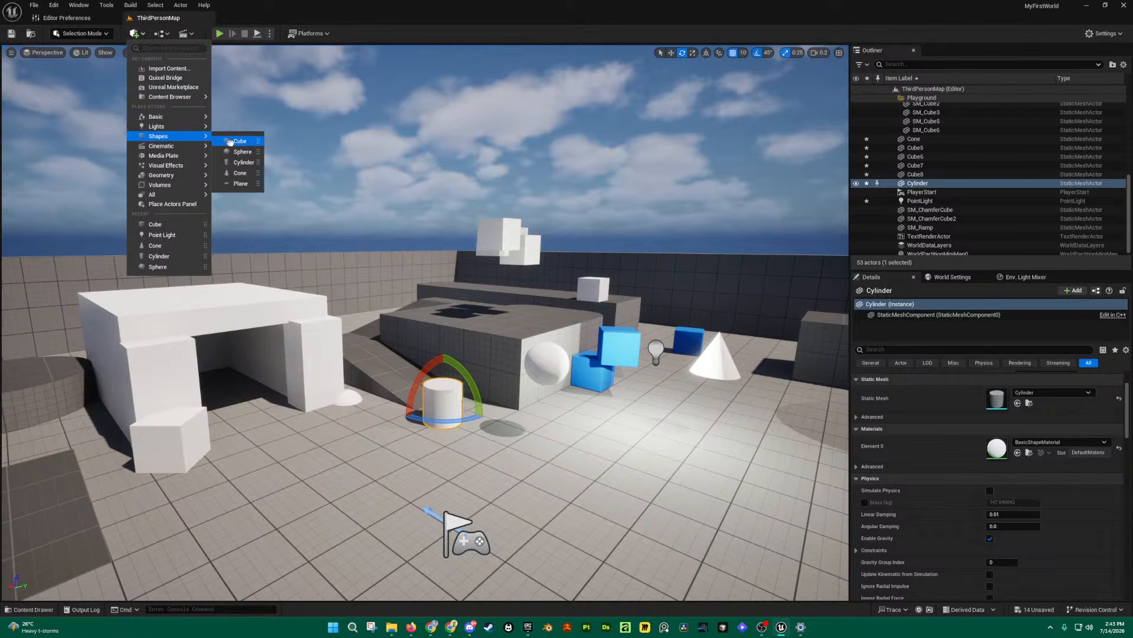
drag(241, 153, 383, 487)
Step: Add a point light on the floor beside the new sphere and raise it above the ground
click(136, 33)
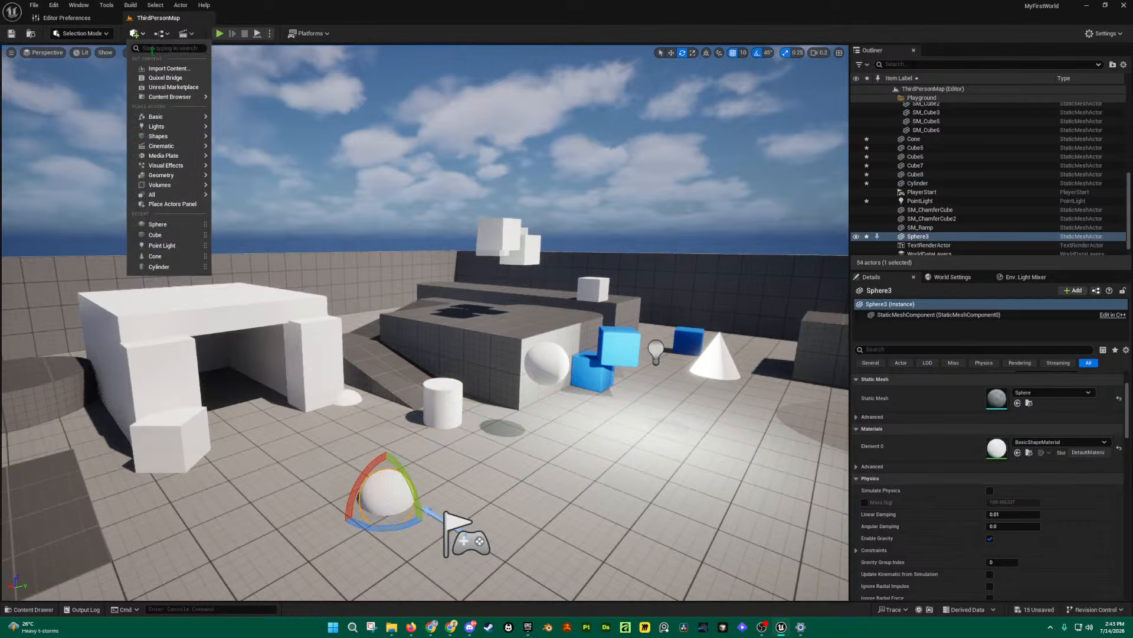
mouse_move(157, 126)
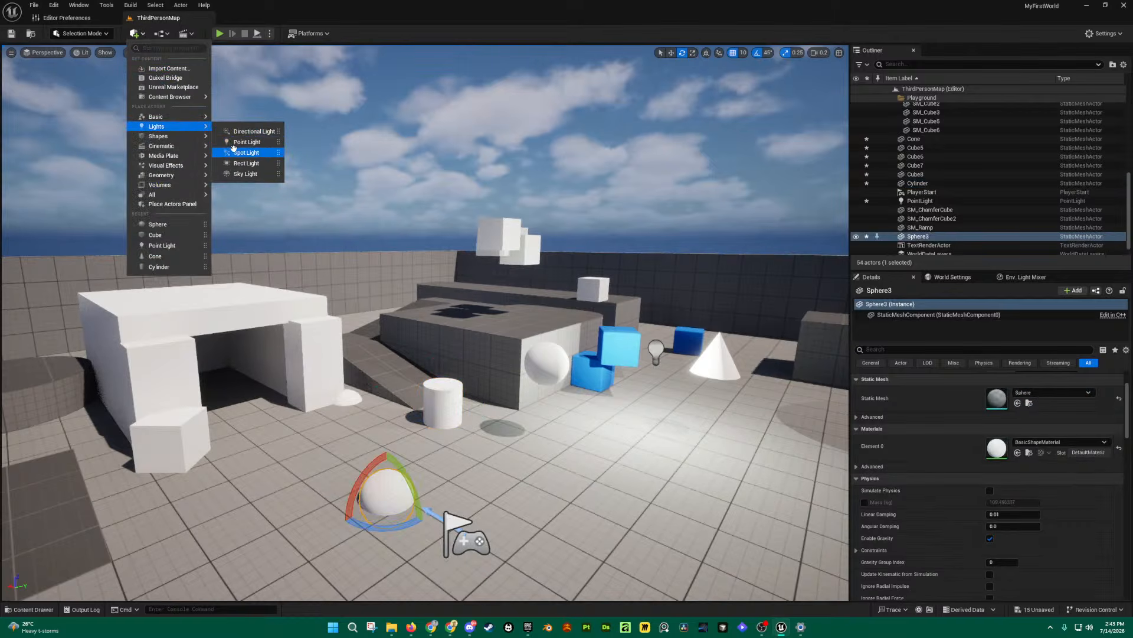
drag(234, 142, 505, 481)
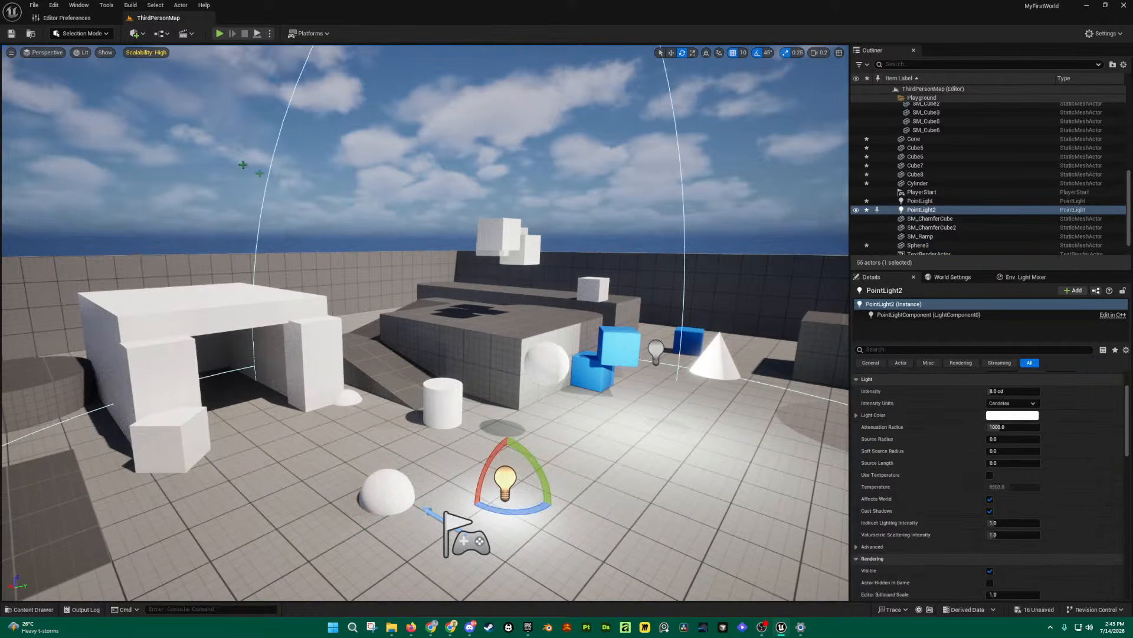
key(w)
key(w)
mouse_move(532, 431)
right_down()
mouse_move(542, 461)
mouse_move(528, 469)
mouse_move(531, 431)
right_up()
key(d)
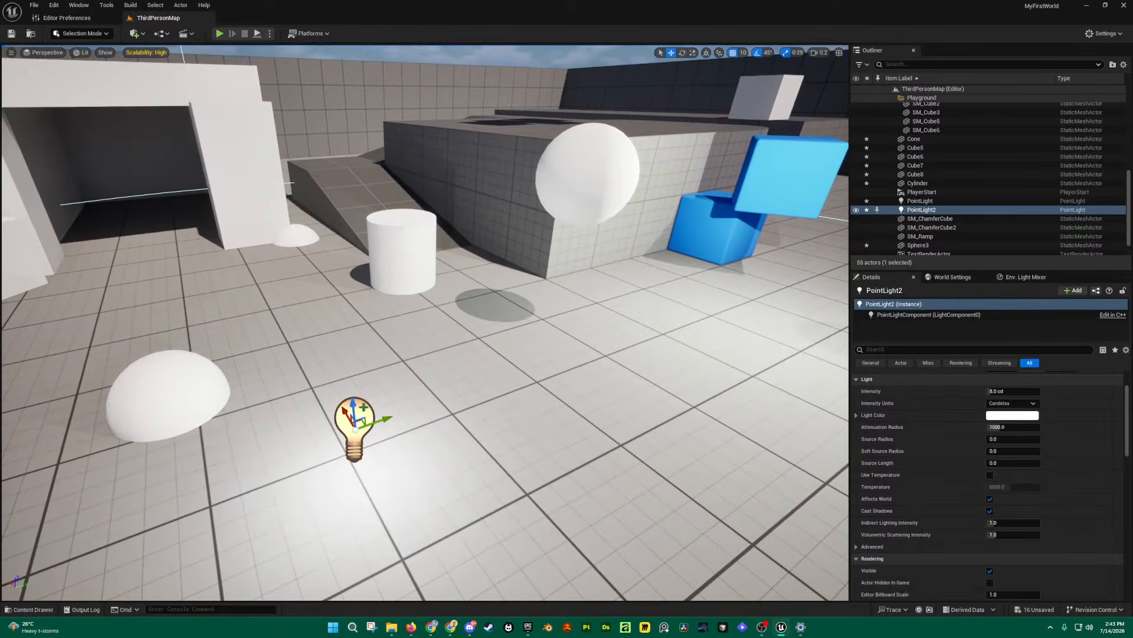
drag(354, 401, 346, 283)
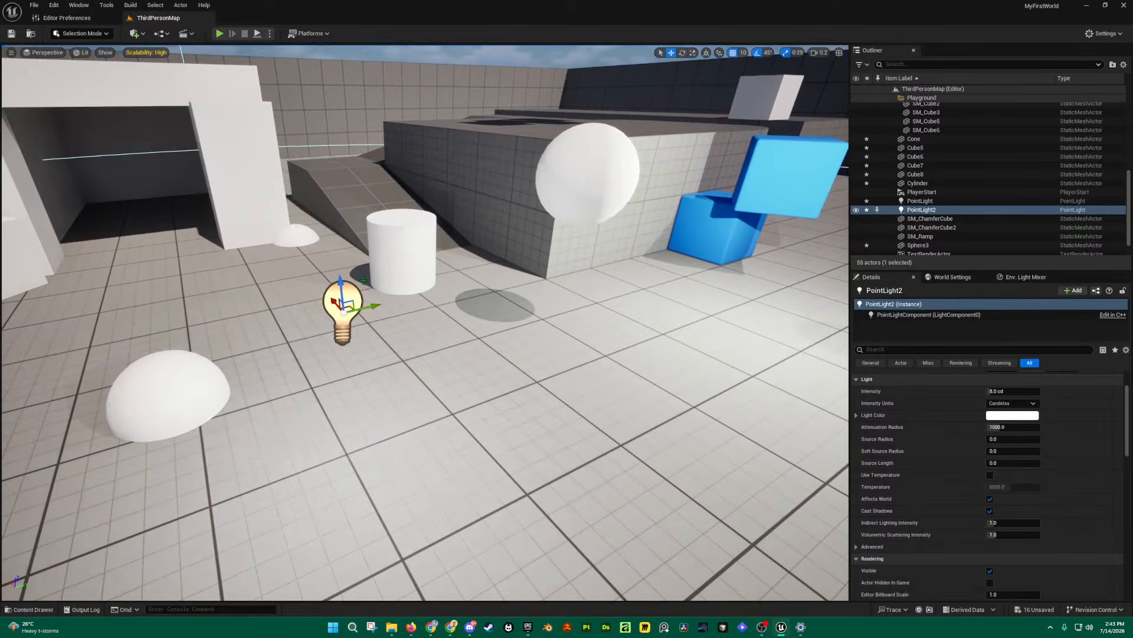
Step: Try the rotate tool on the new point light and scale the light to an attenuation radius of 1200
key(e)
drag(322, 335, 343, 336)
key(r)
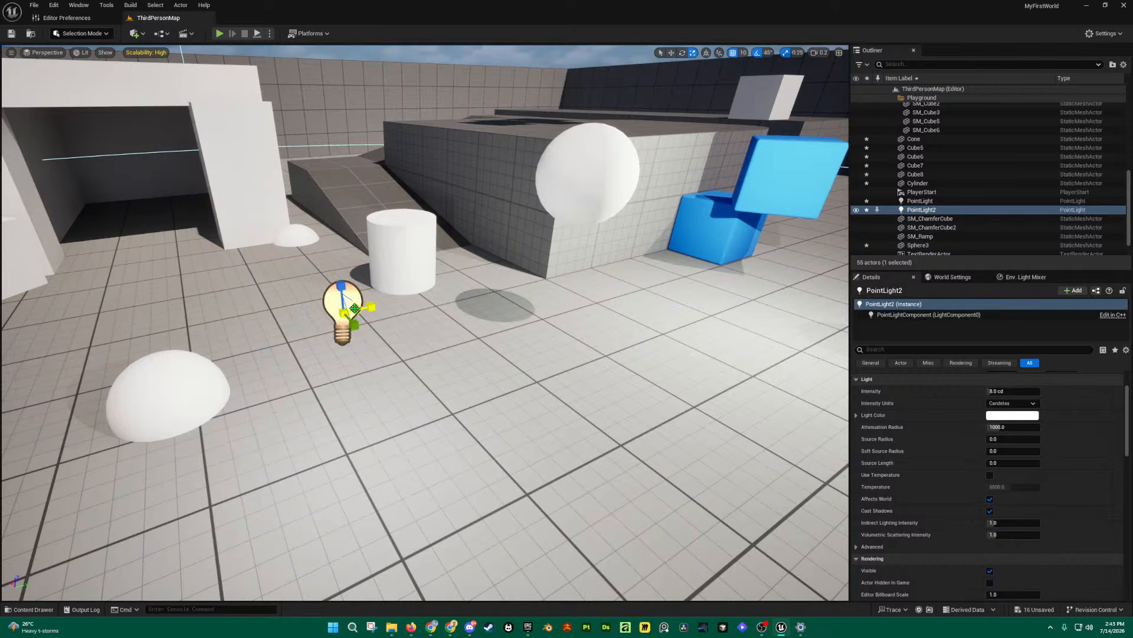
drag(355, 324, 308, 399)
key(s)
key(a)
right_drag(399, 365, 508, 330)
key(s)
drag(475, 329, 526, 347)
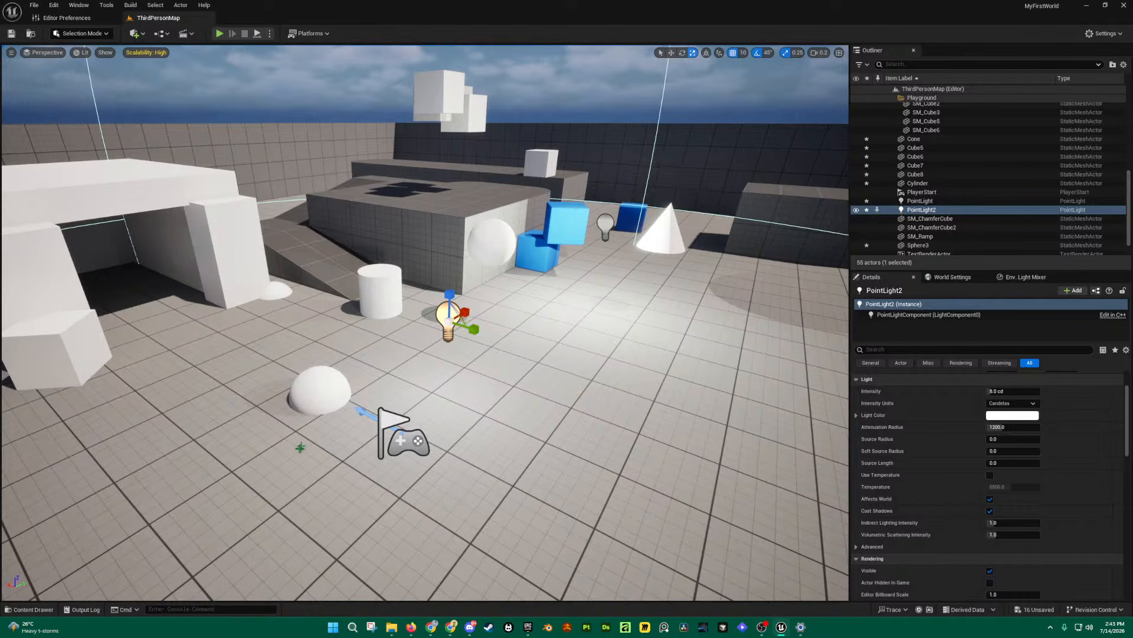
Step: Scale the new sphere up along all three axes into a large dome next to the player start
click(326, 385)
drag(304, 386, 260, 360)
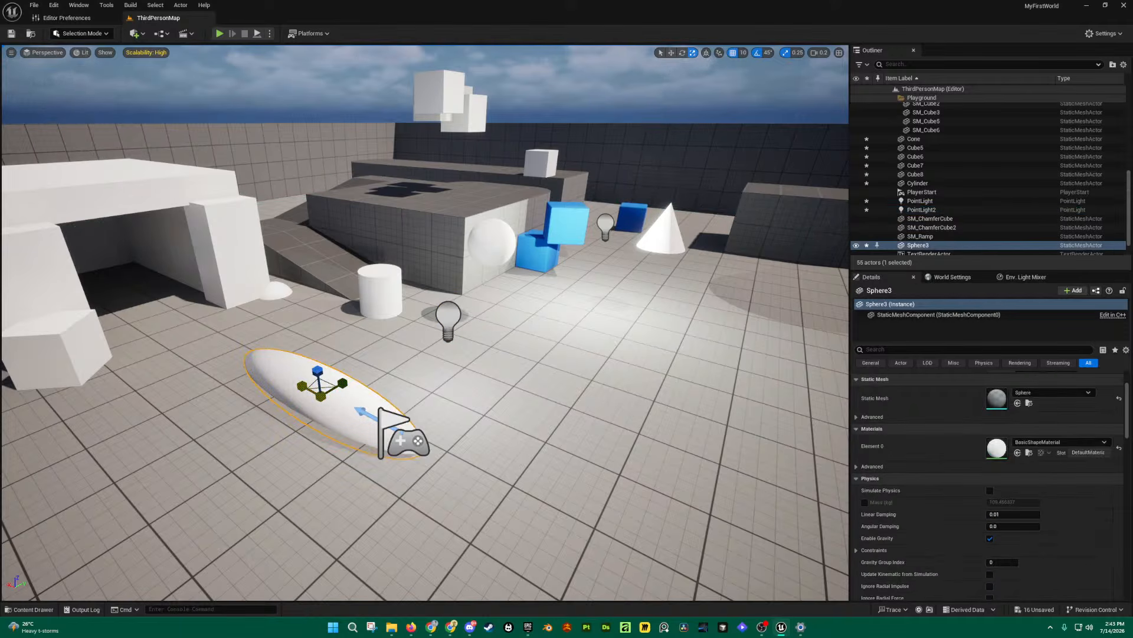
drag(351, 383, 407, 385)
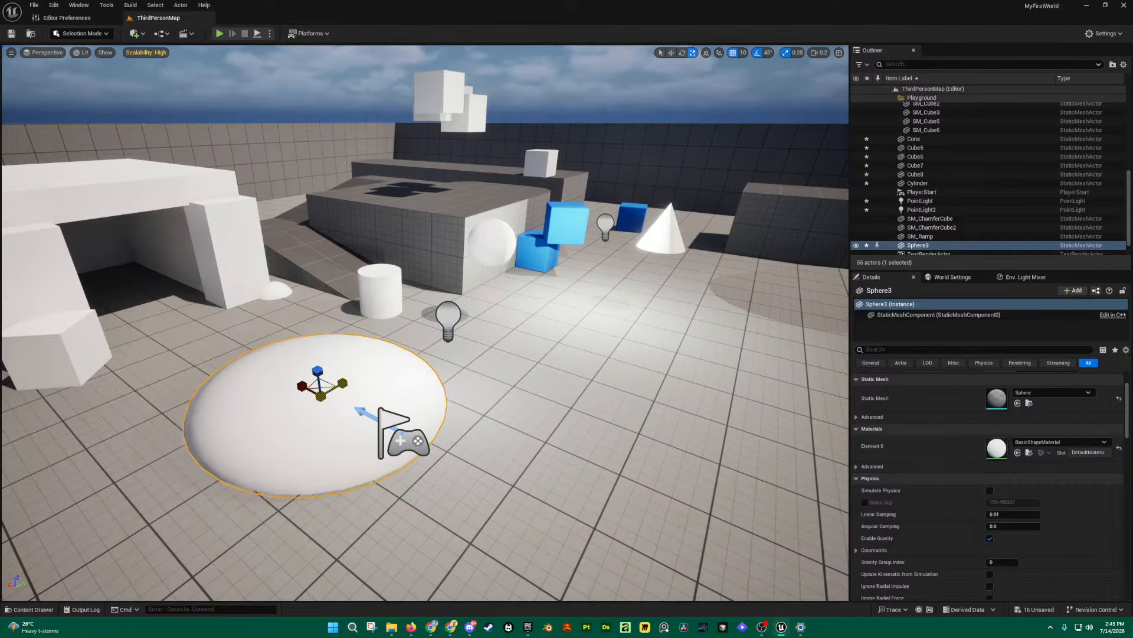
drag(317, 370, 317, 328)
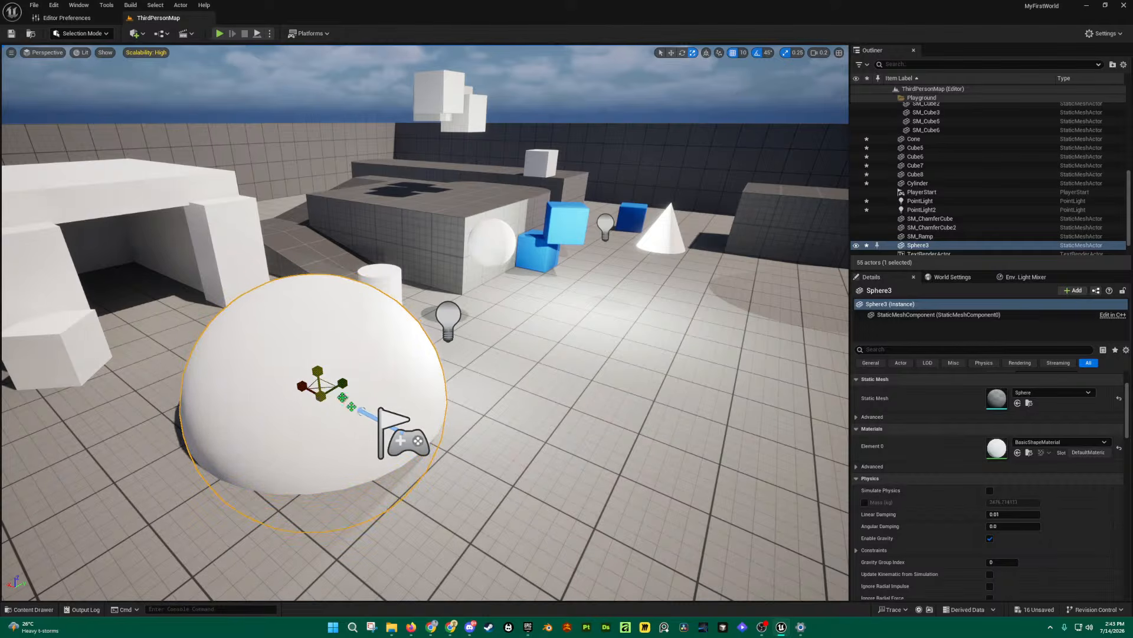
key(s)
right_drag(342, 396, 389, 390)
key(e)
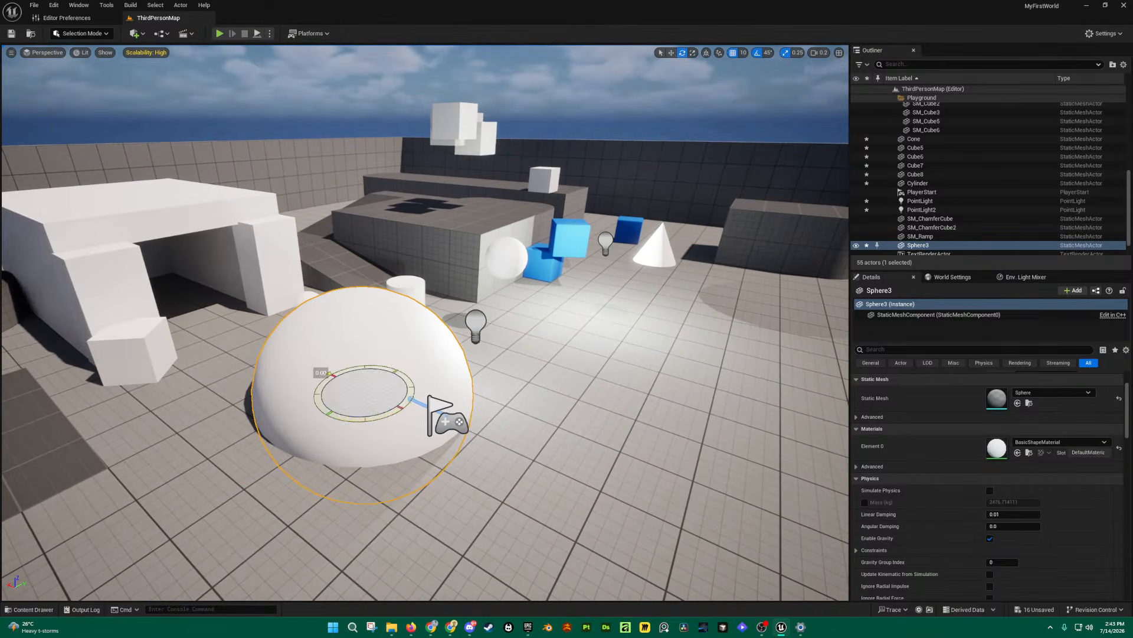
Step: Move the small cube beside the shelter off the floor and away from the pillar, and focus the view on it
click(118, 354)
key(a)
right_drag(118, 354, 114, 371)
drag(188, 360, 153, 351)
key(w)
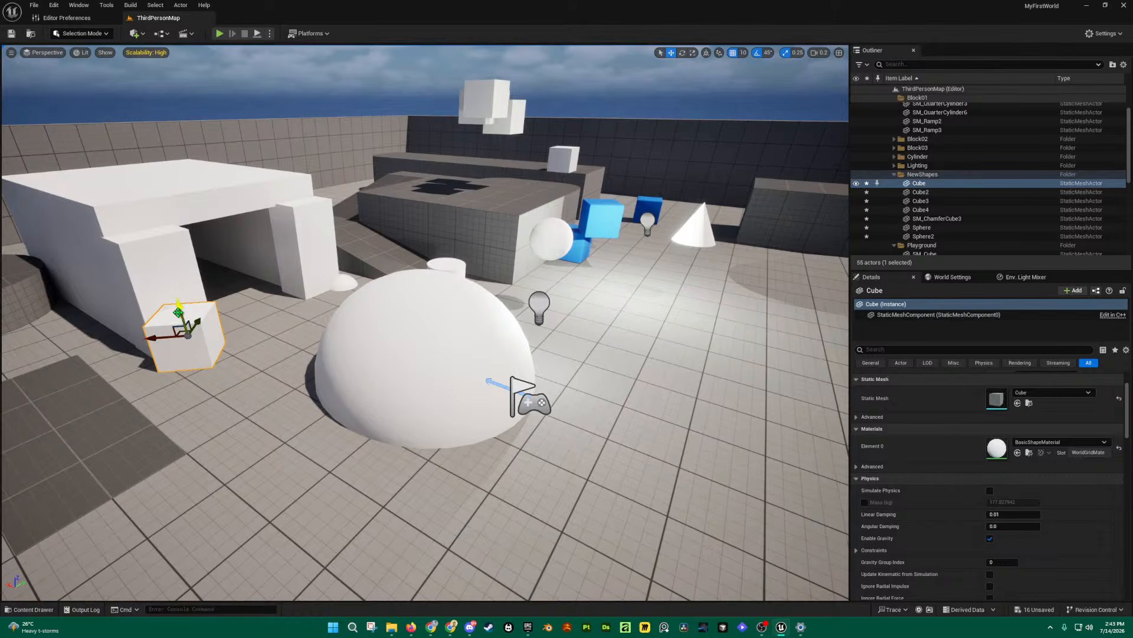
drag(180, 308, 214, 362)
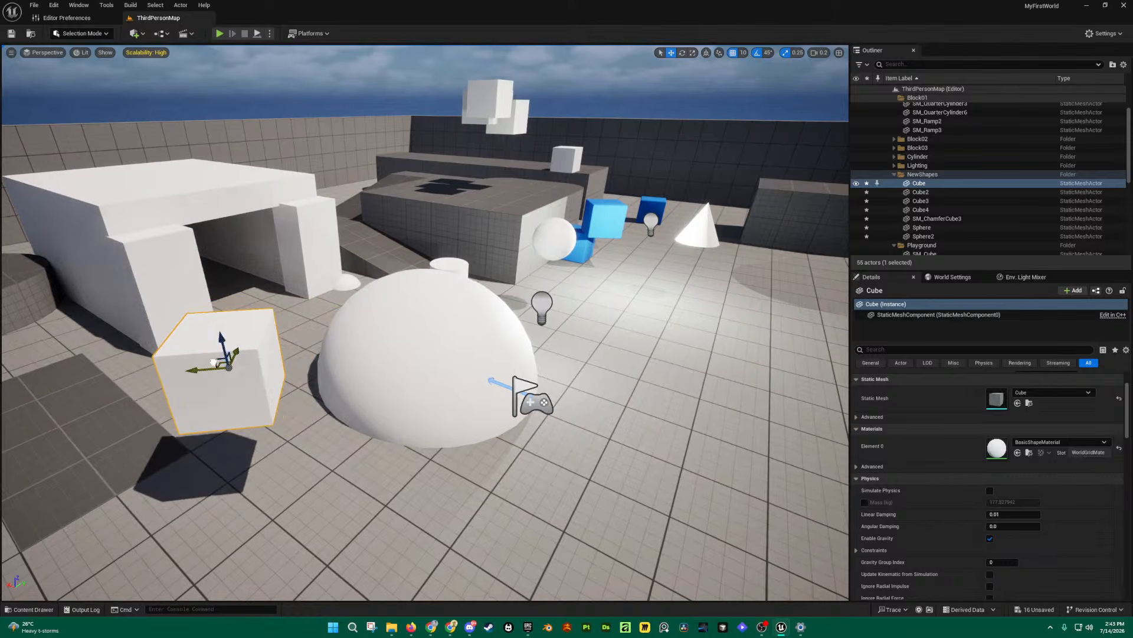
key(f)
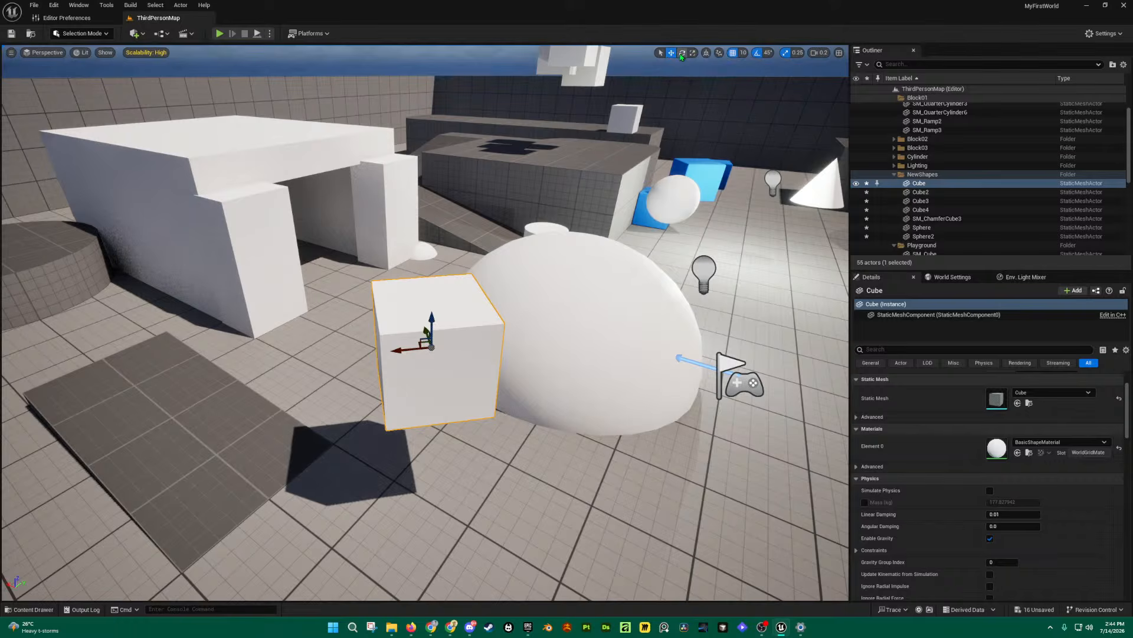
Step: Cycle the selected cube's transform mode through rotate, scale and move, ending on scale
click(683, 53)
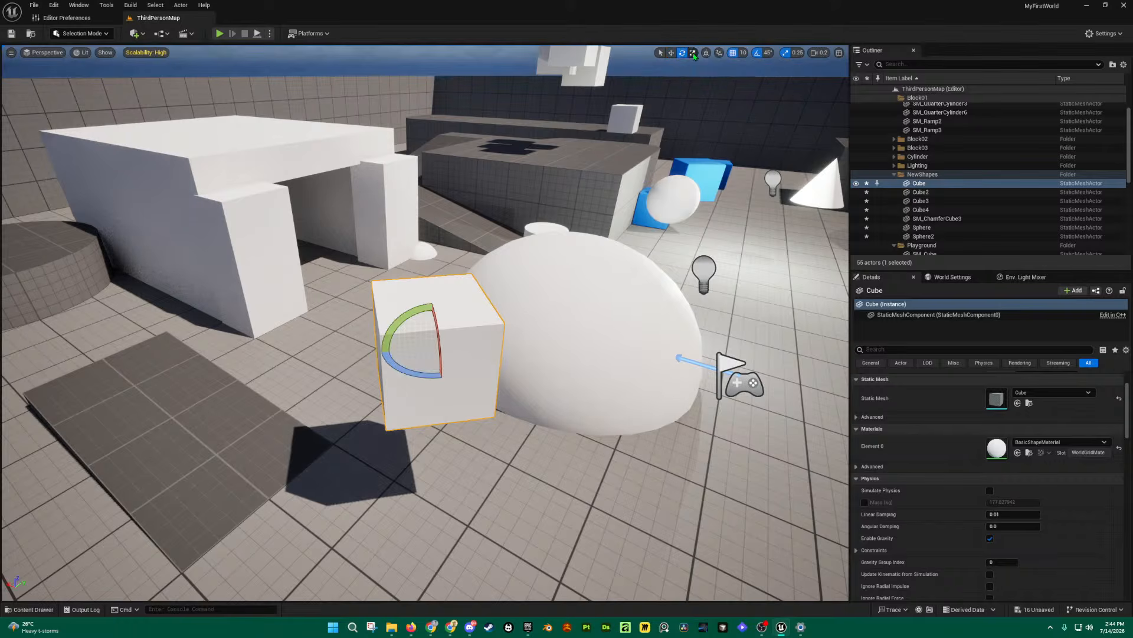
click(693, 53)
right_drag(569, 228, 530, 260)
key(d)
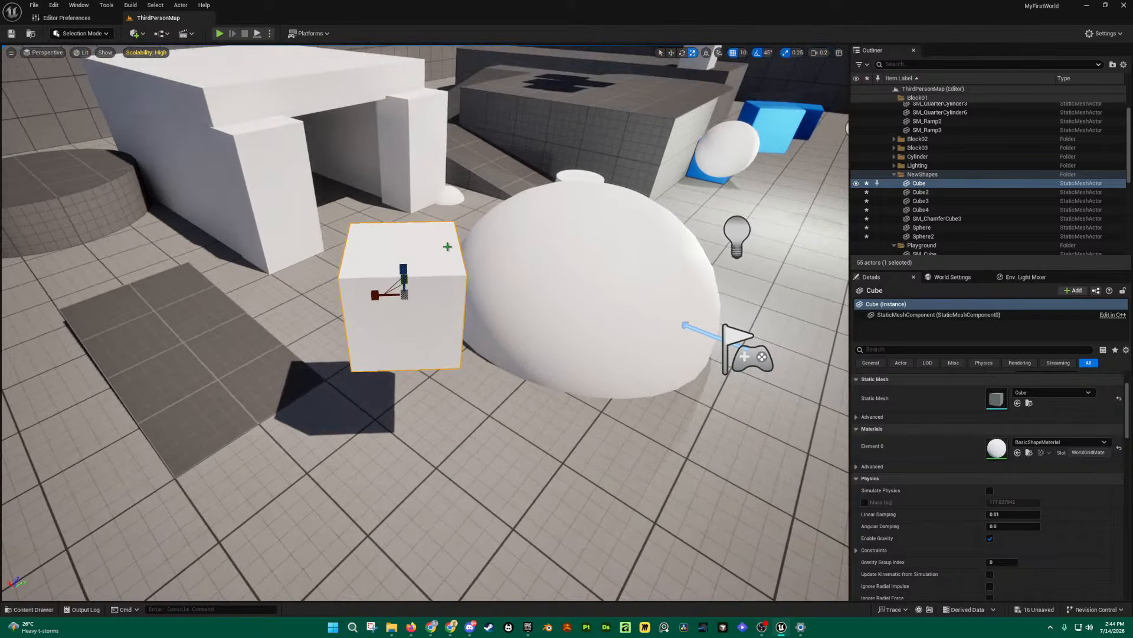
right_drag(426, 269, 436, 241)
key(w)
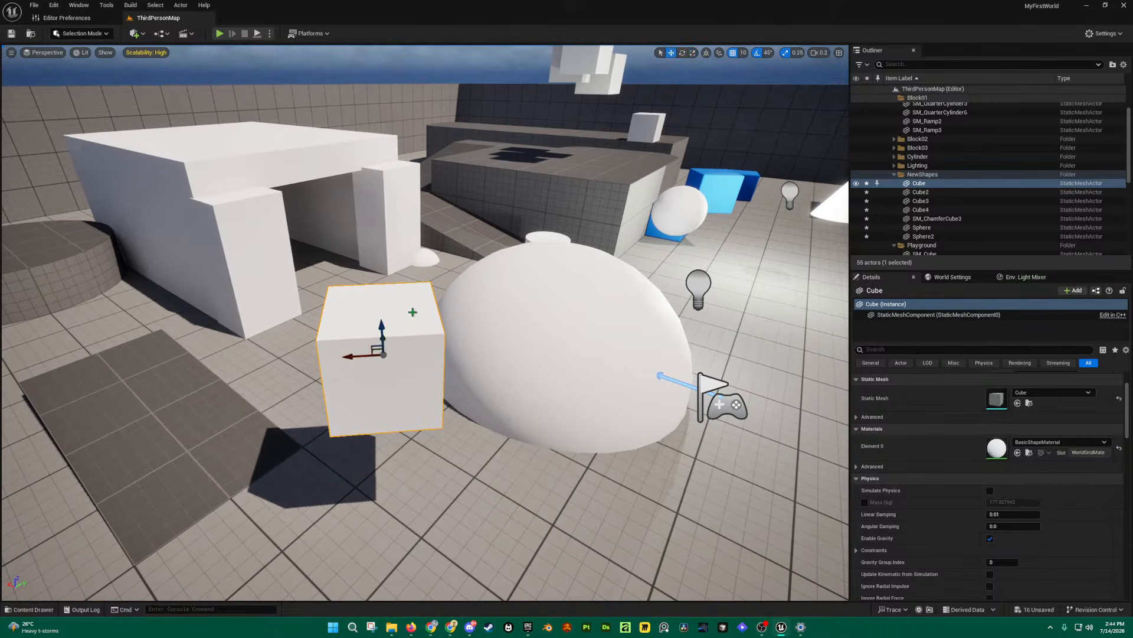
key(e)
key(r)
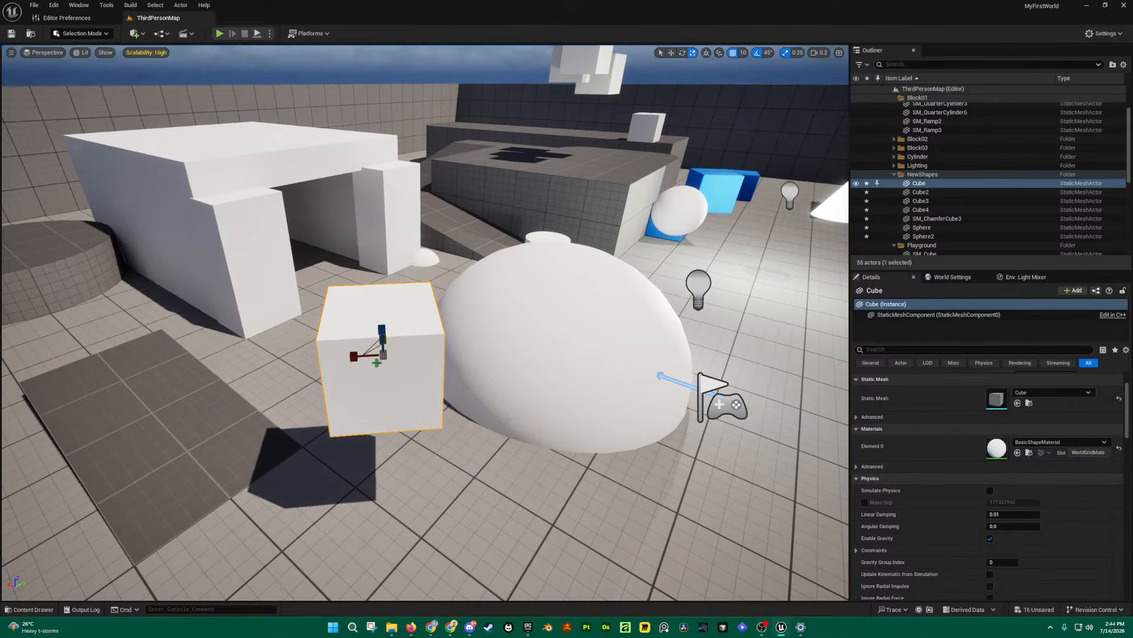
Step: Stretch the small cube beside the dome to an X scale of 1.5
mouse_move(355, 355)
mouse_down()
mouse_move(328, 358)
mouse_move(338, 358)
mouse_up()
Step: Select the grouped shelter, try lifting it straight up, and undo the move
right_drag(369, 353, 327, 303)
key(s)
key(a)
key(w)
click(379, 335)
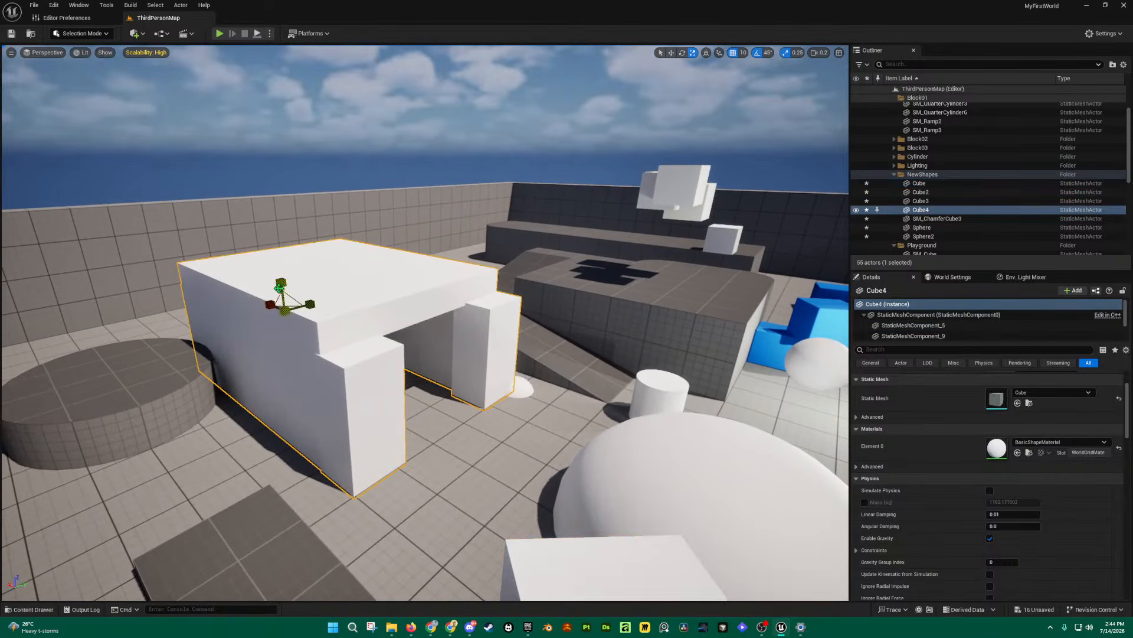
key(w)
drag(279, 287, 287, 195)
key(ctrl+z)
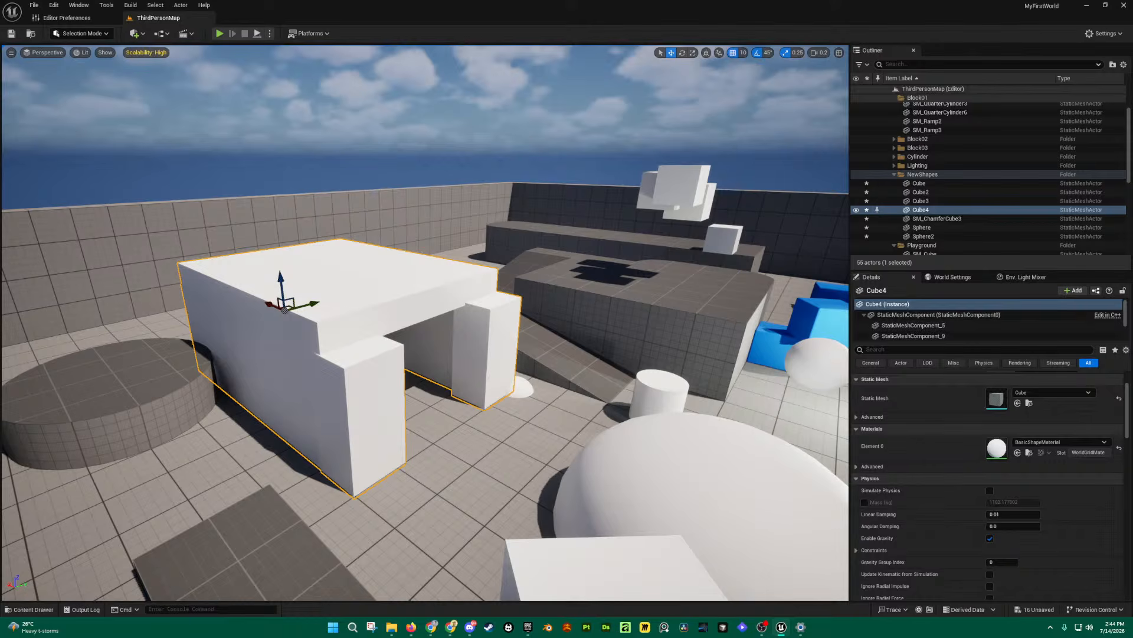
Step: Browse the ThirdPerson content folder's Blueprints, Input and Maps subfolders and locate the ThirdPersonMap level asset
key(s)
right_drag(638, 309, 640, 340)
key(ctrl+space)
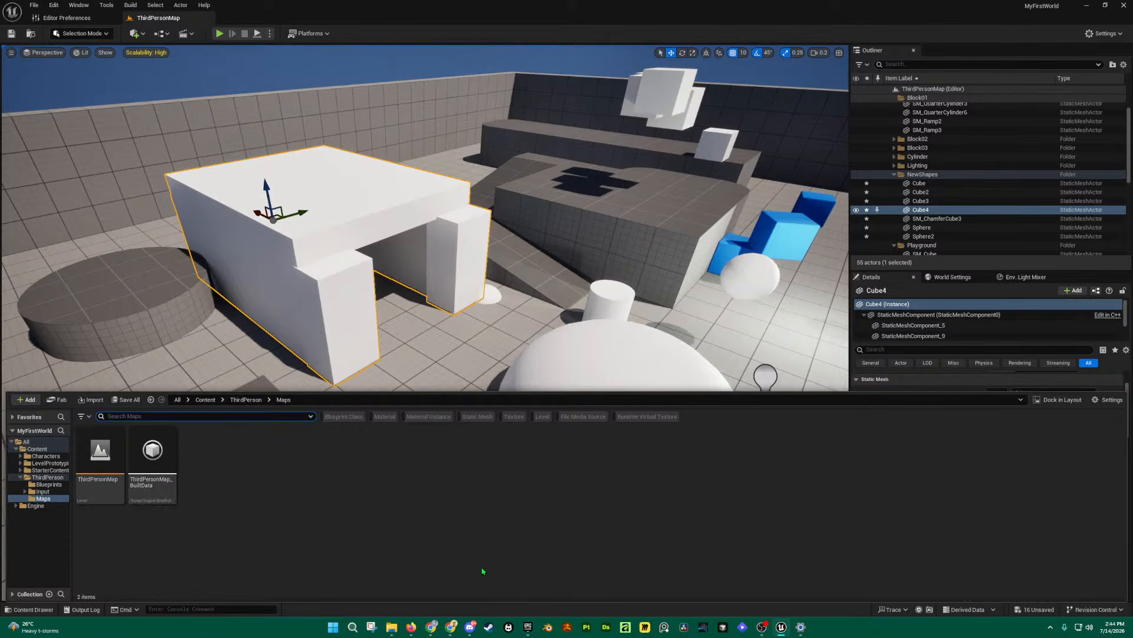
click(41, 478)
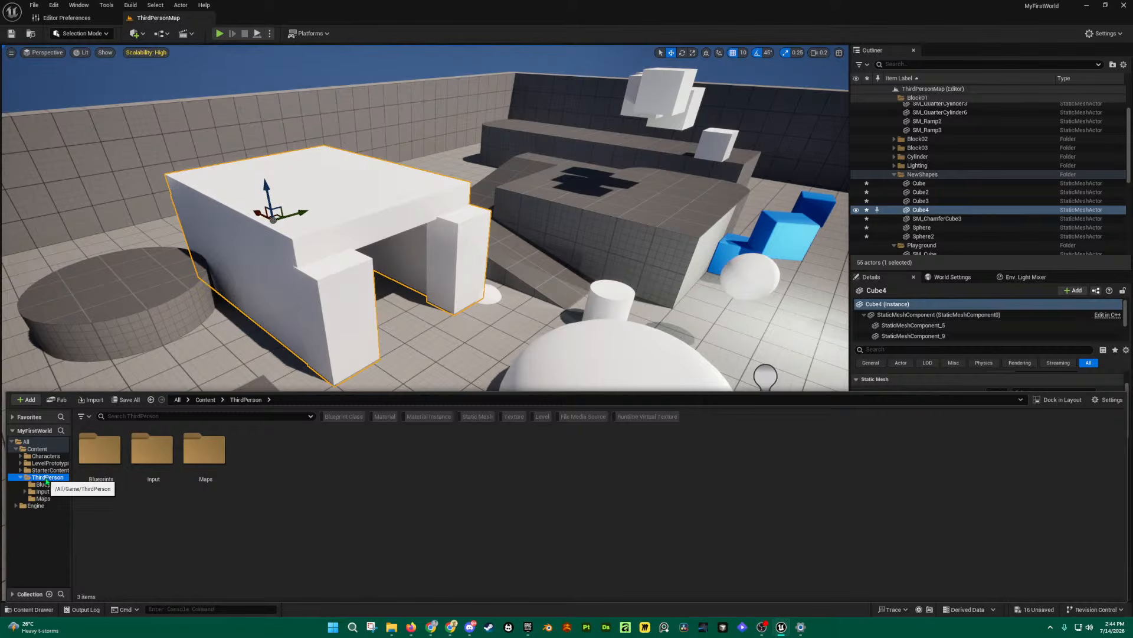
click(47, 484)
click(46, 491)
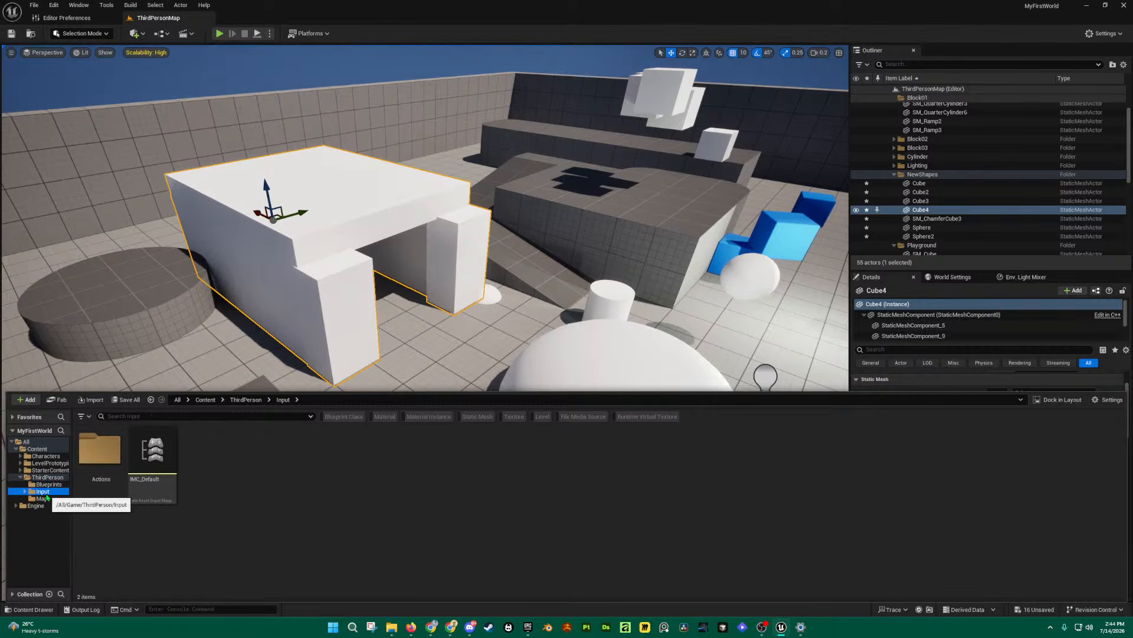
click(43, 499)
click(113, 473)
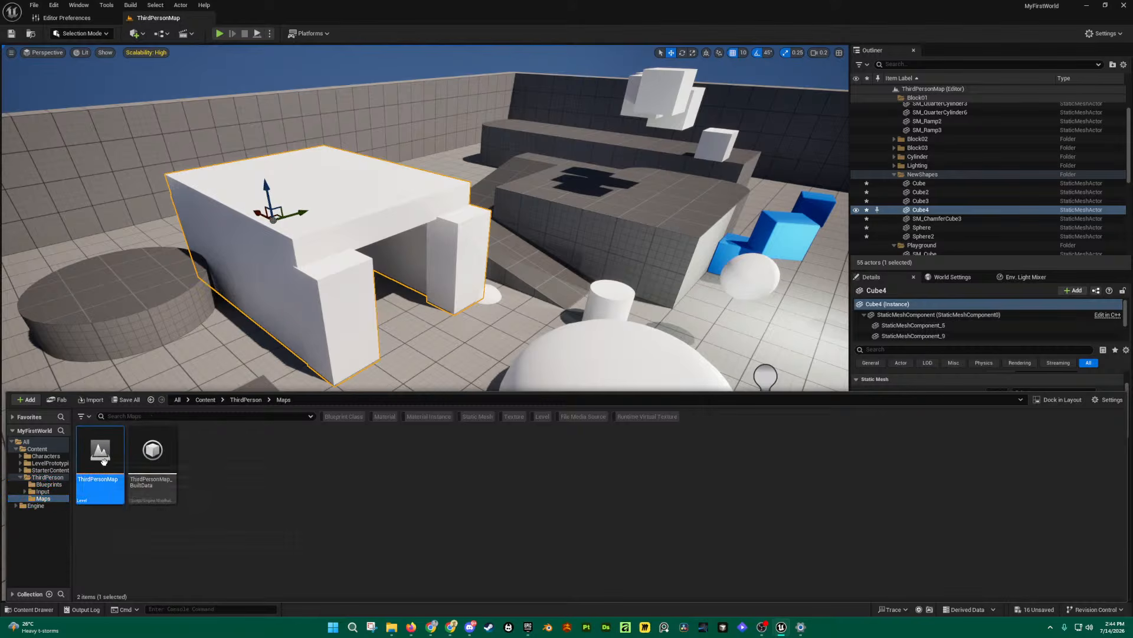
key(s)
right_drag(526, 223, 507, 189)
key(ctrl+space)
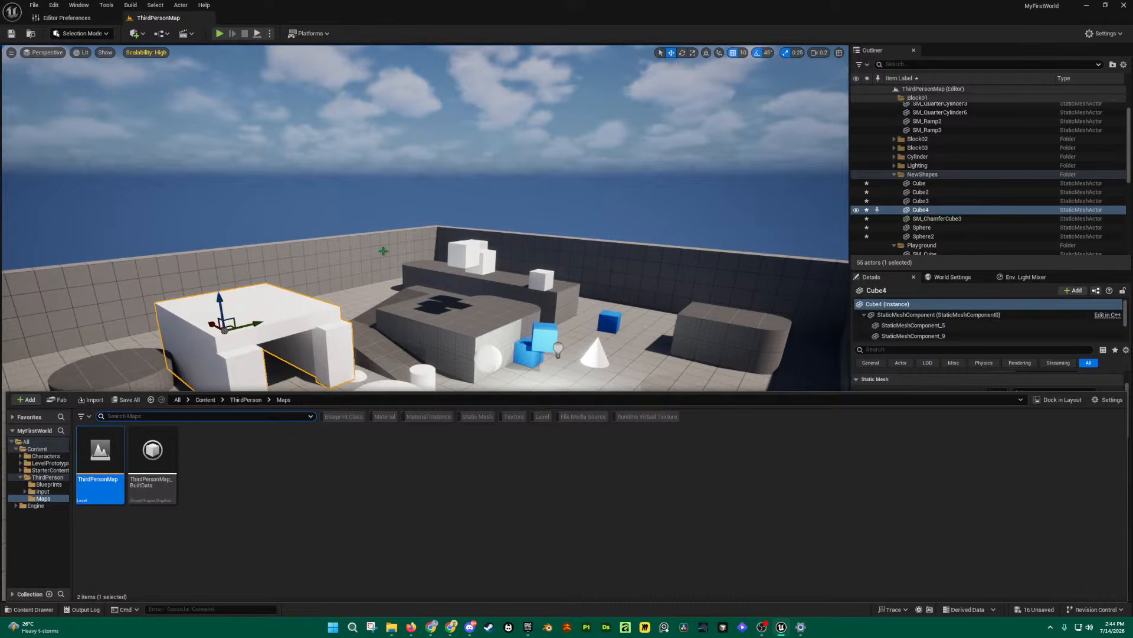
Step: Play-test the level by running the character around the shapes and onto the shelter's roof, and end the session
key(w)
right_drag(384, 251, 395, 325)
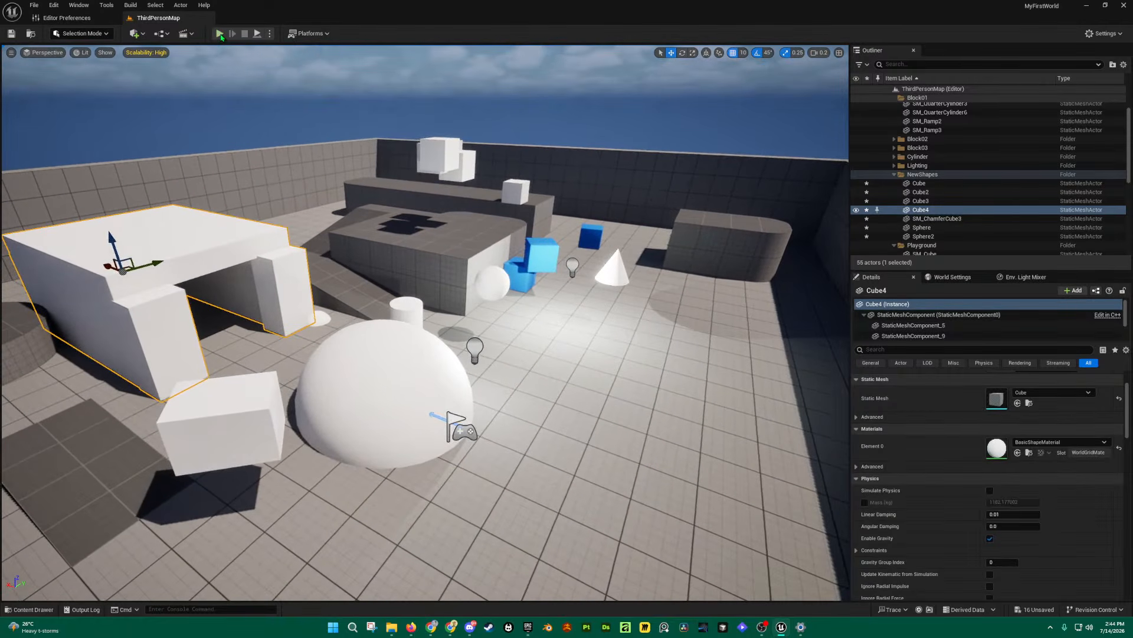
click(219, 34)
click(483, 350)
key(s)
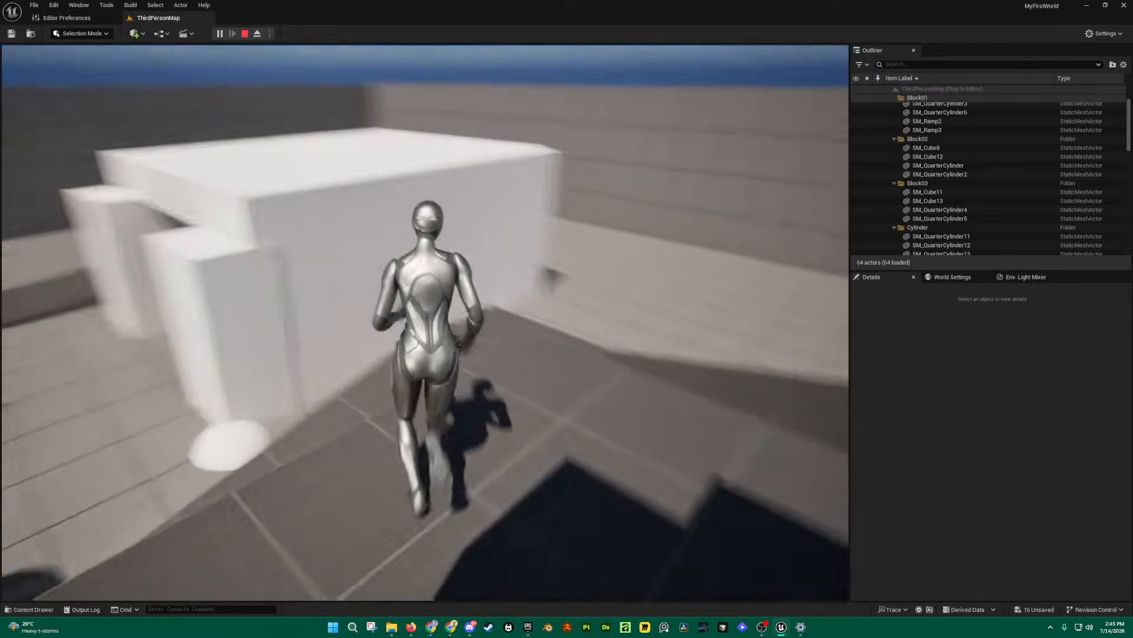
key(d)
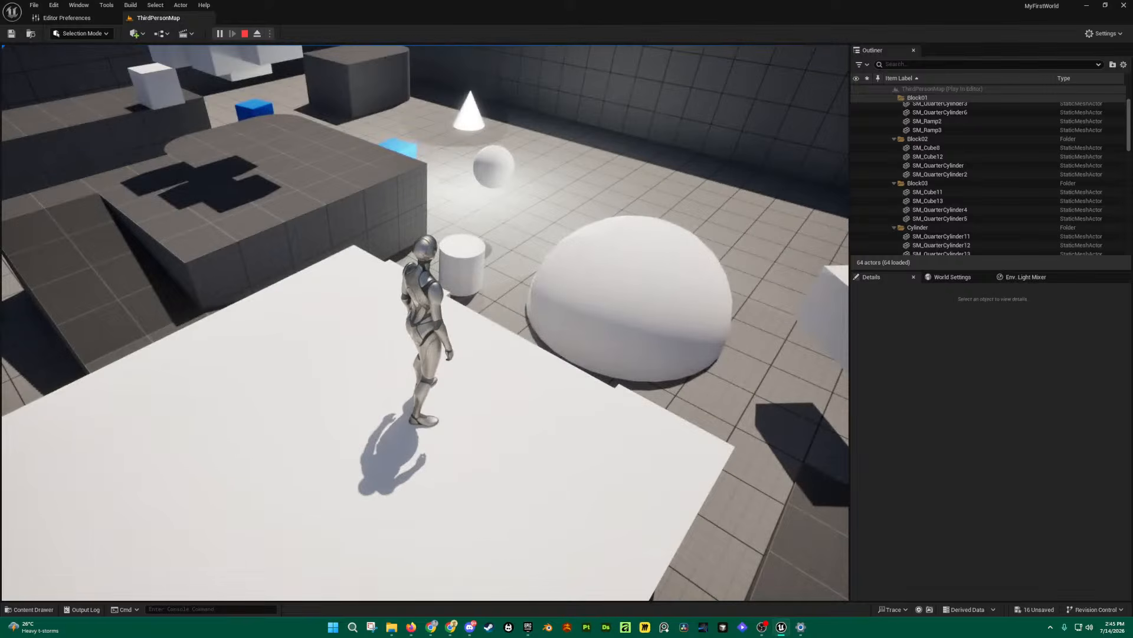
key(Escape)
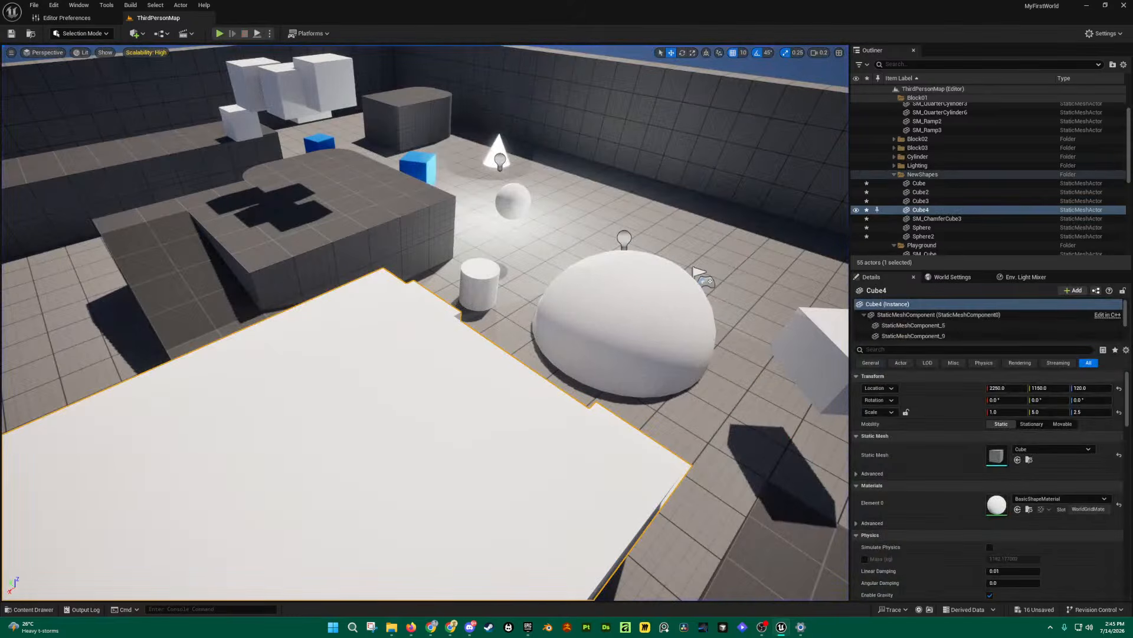
Step: Select the dome, check the list of placeable shapes, and locate the dome's static mesh asset in the project content
click(623, 321)
key(d)
right_drag(623, 322, 549, 293)
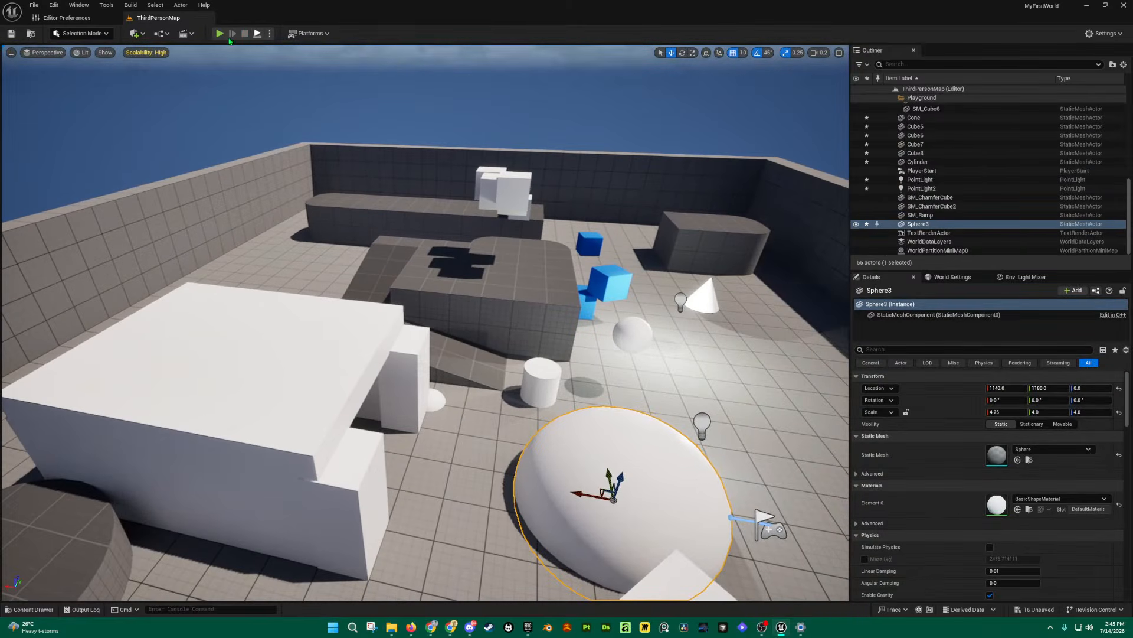
click(136, 33)
mouse_move(165, 140)
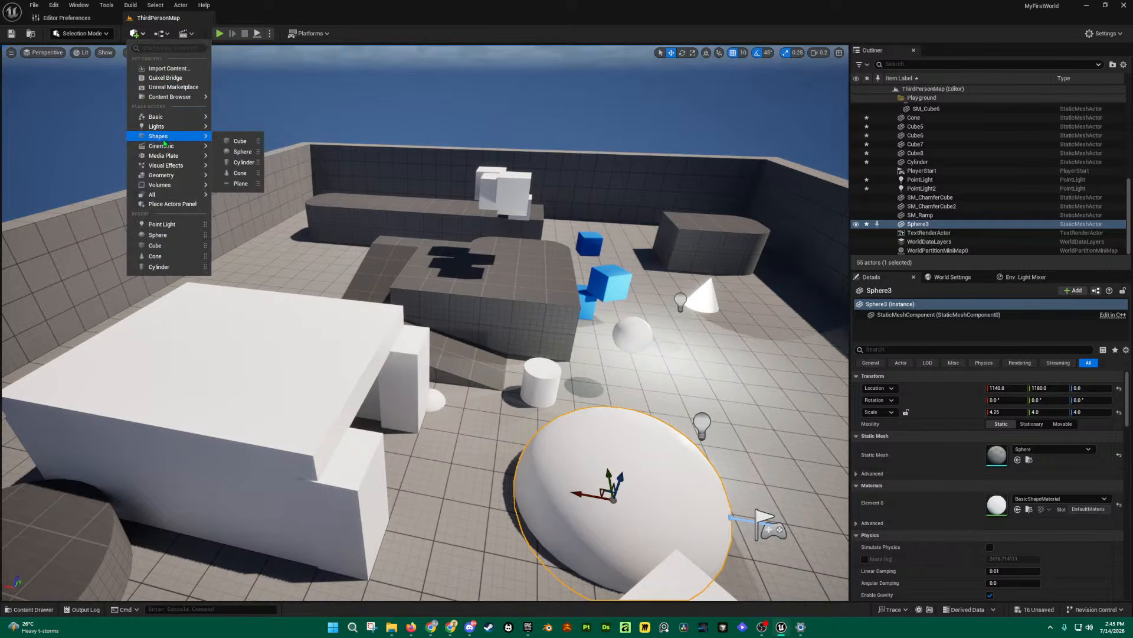
click(425, 8)
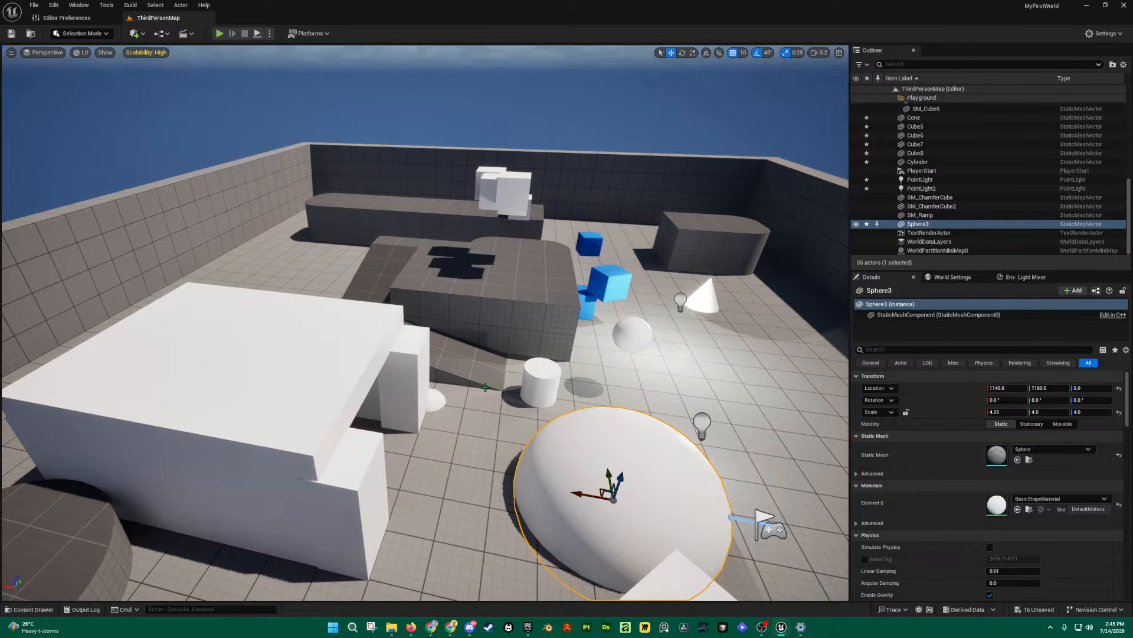
click(1030, 460)
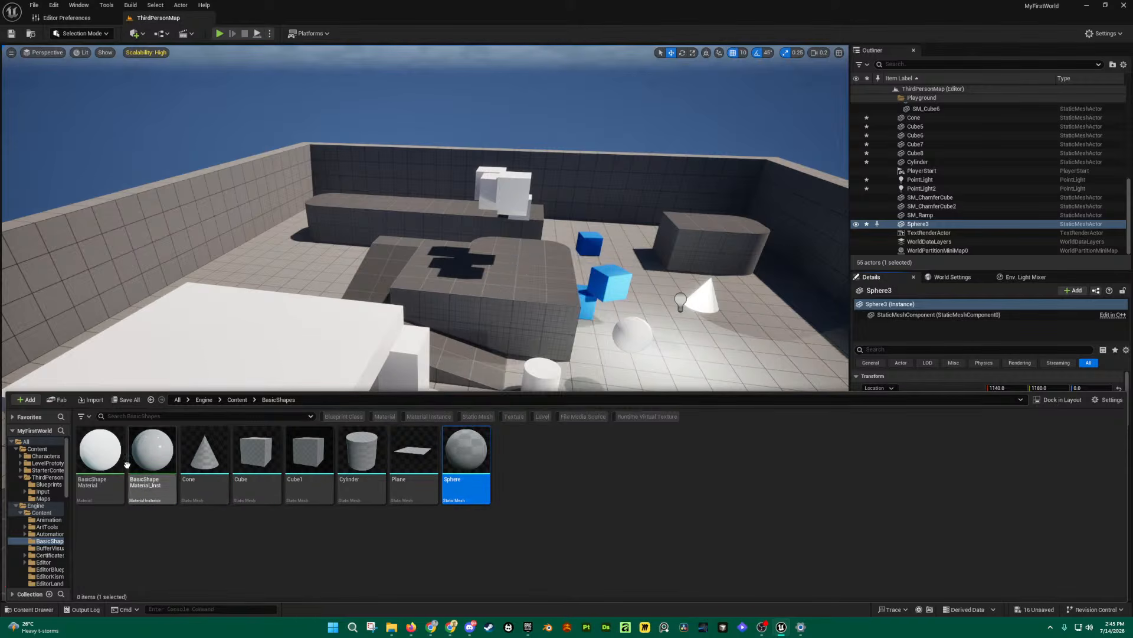
right_drag(625, 315, 633, 358)
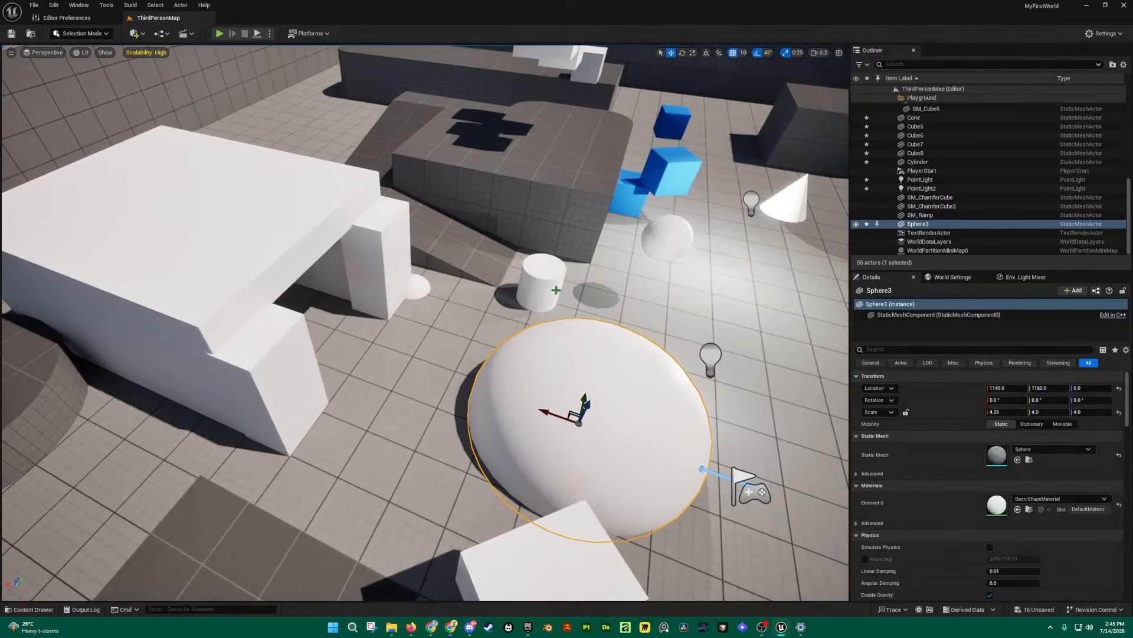
Step: Select the cylinder beside the dome and locate its static mesh asset in the BasicShapes folder
click(556, 291)
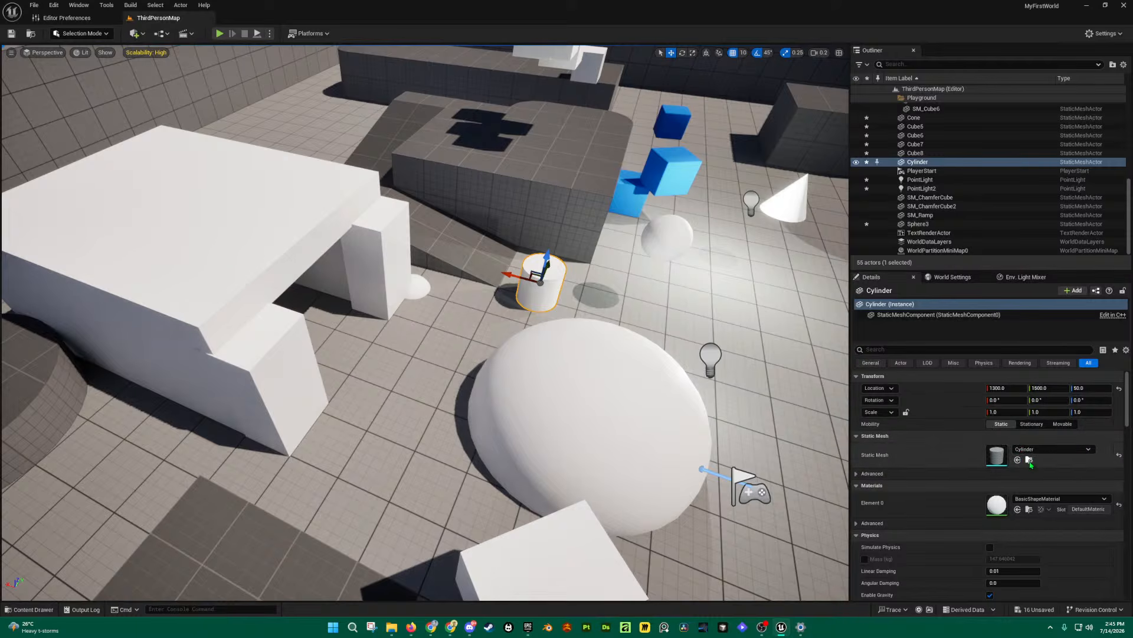
click(1029, 459)
key(w)
right_drag(650, 257, 585, 258)
click(1029, 460)
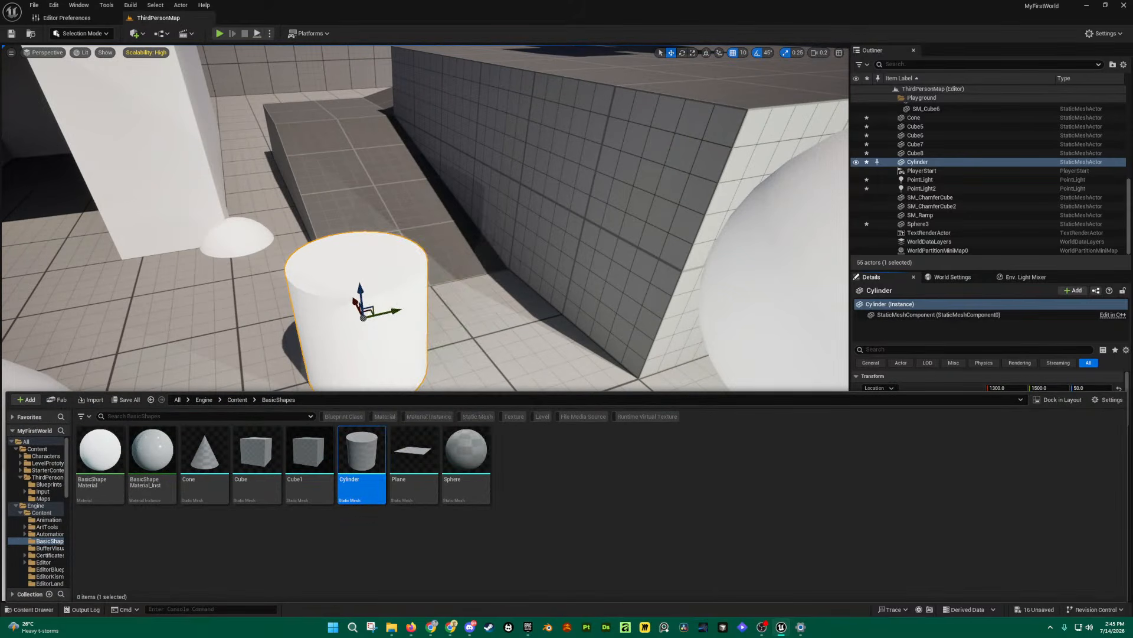
Step: Select the small cube next to the dome and locate its static mesh in the BasicShapes folder
key(s)
mouse_move(532, 349)
right_down()
mouse_move(567, 348)
mouse_move(593, 313)
mouse_move(534, 328)
right_up()
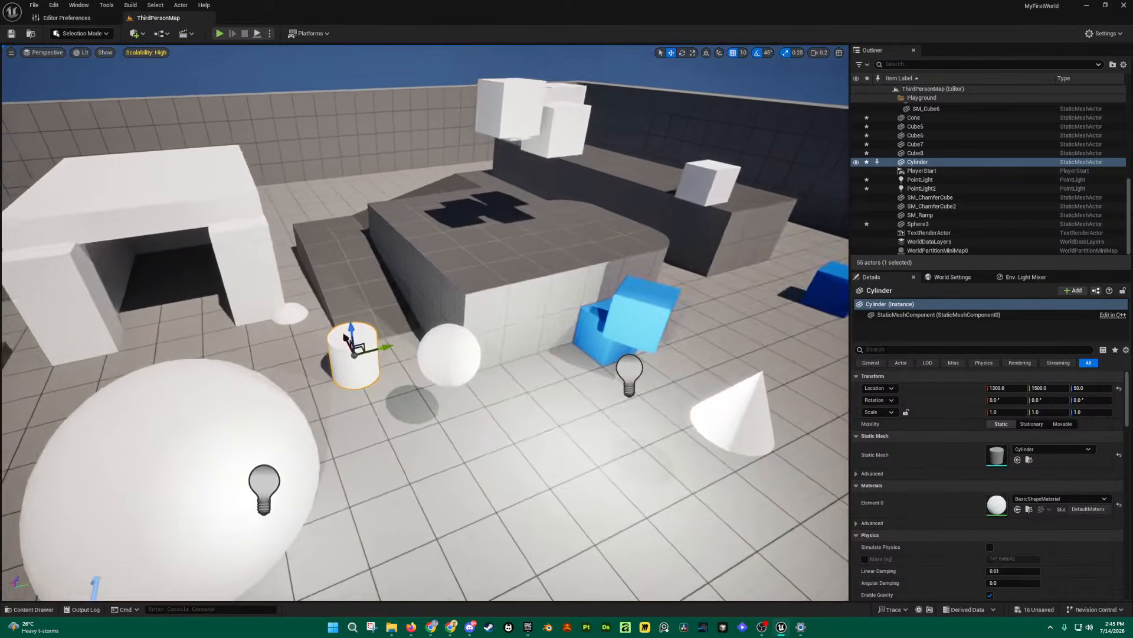
mouse_move(329, 351)
right_down()
mouse_move(307, 353)
mouse_move(329, 352)
right_up()
click(329, 351)
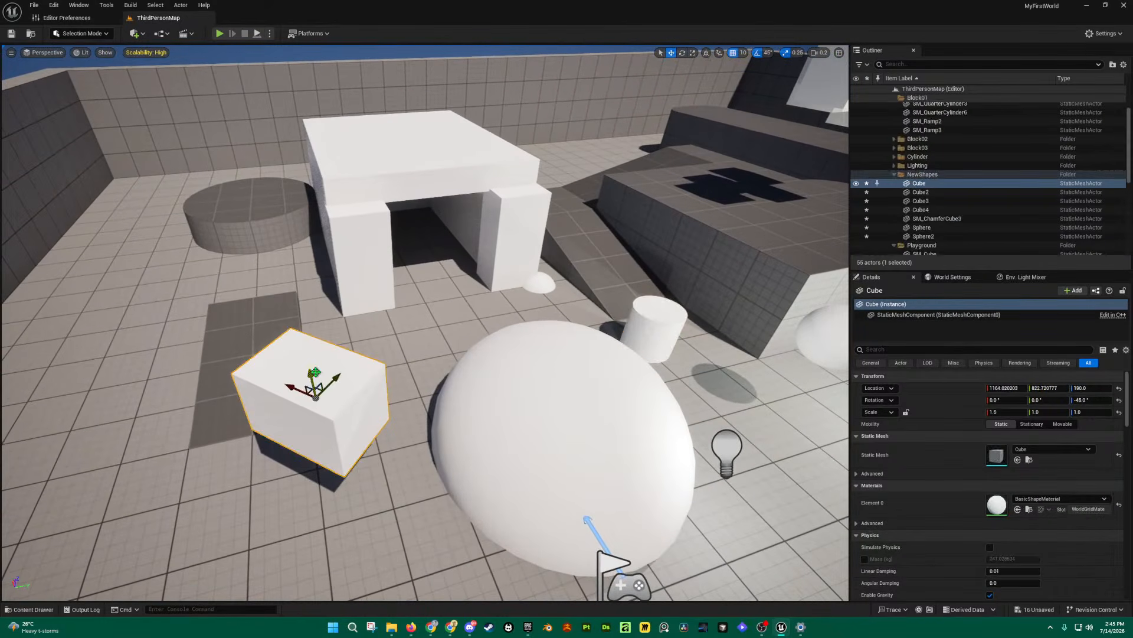
click(1030, 460)
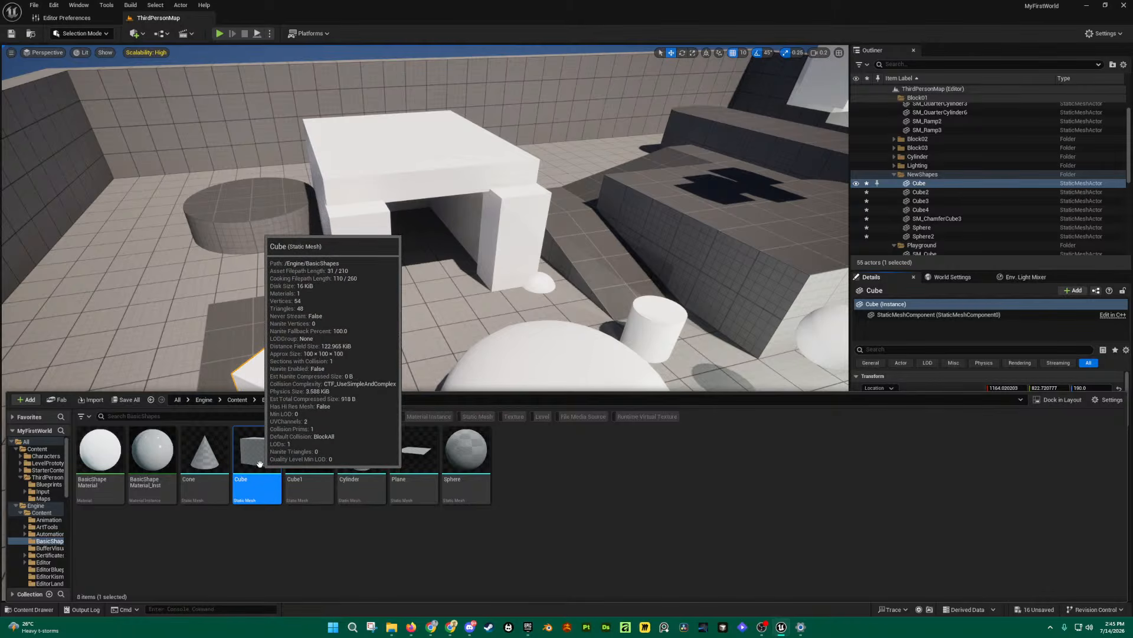
Step: View the small cube within the whole level, and bring up its source mesh among the engine's basic shapes again
right_drag(495, 197, 496, 196)
key(s)
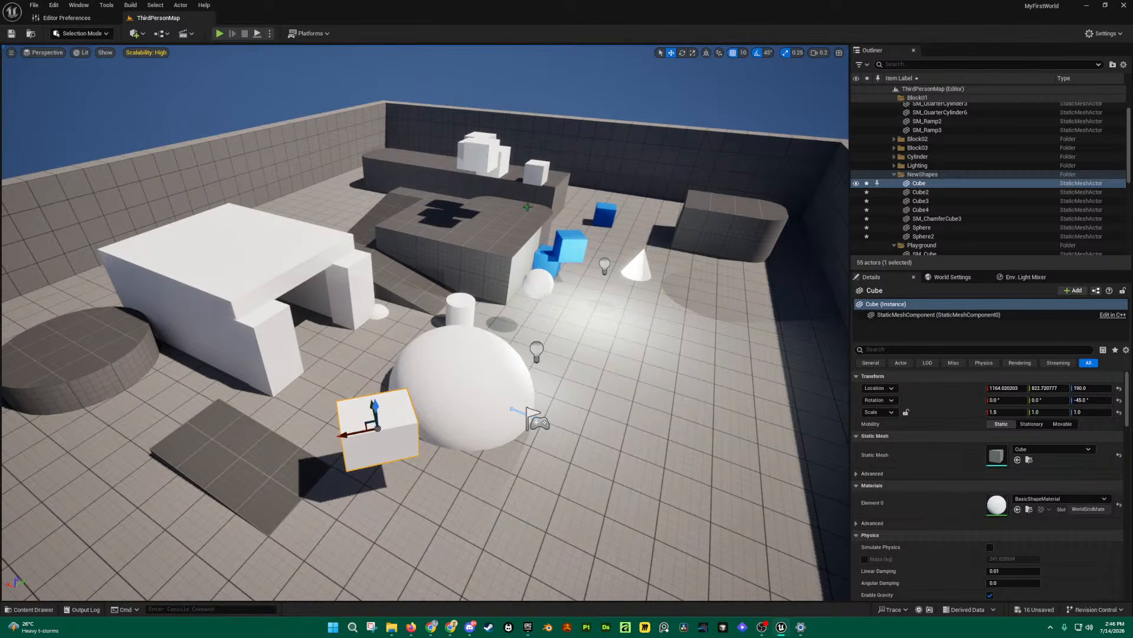
right_drag(588, 264, 588, 263)
key(w)
key(d)
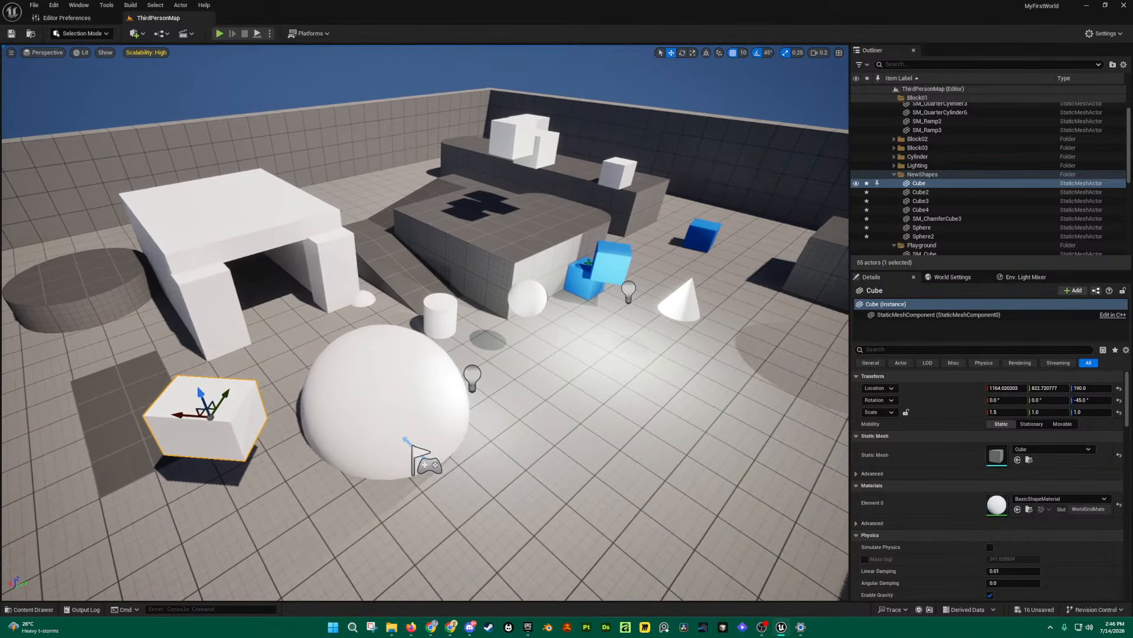
key(ctrl+space)
key(ctrl+space)
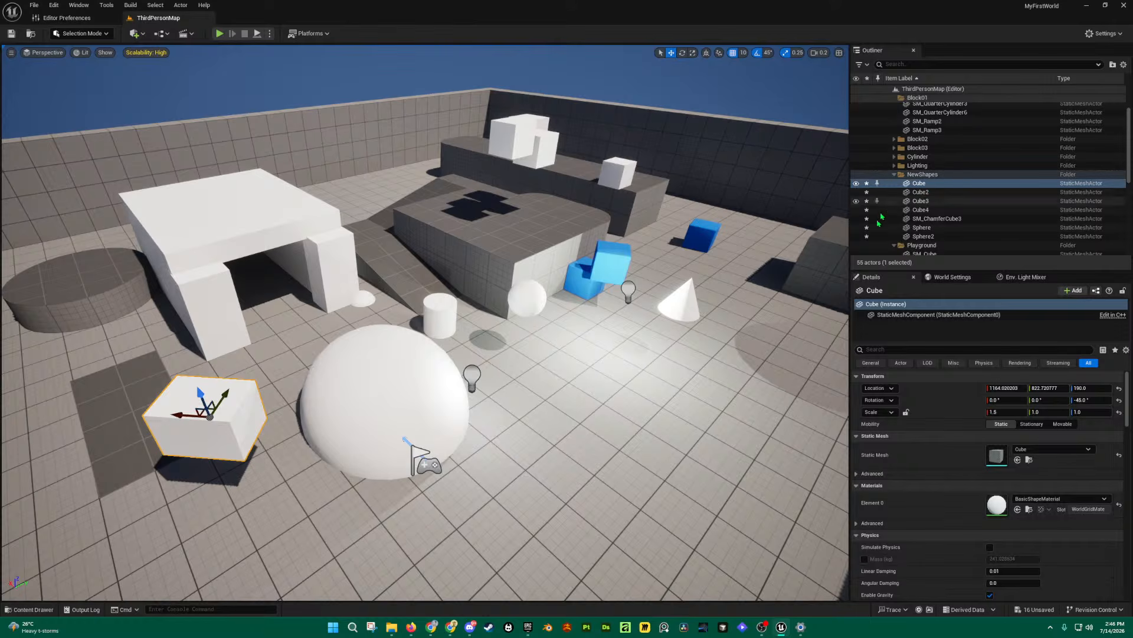
right_drag(240, 391, 240, 392)
key(w)
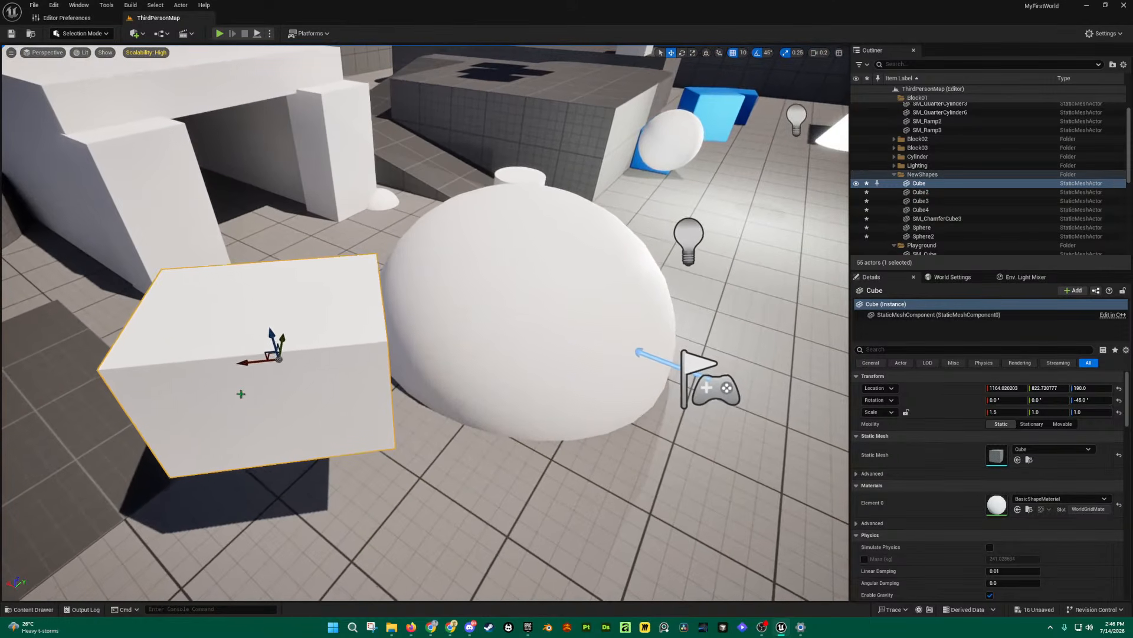
key(s)
right_drag(314, 372, 313, 372)
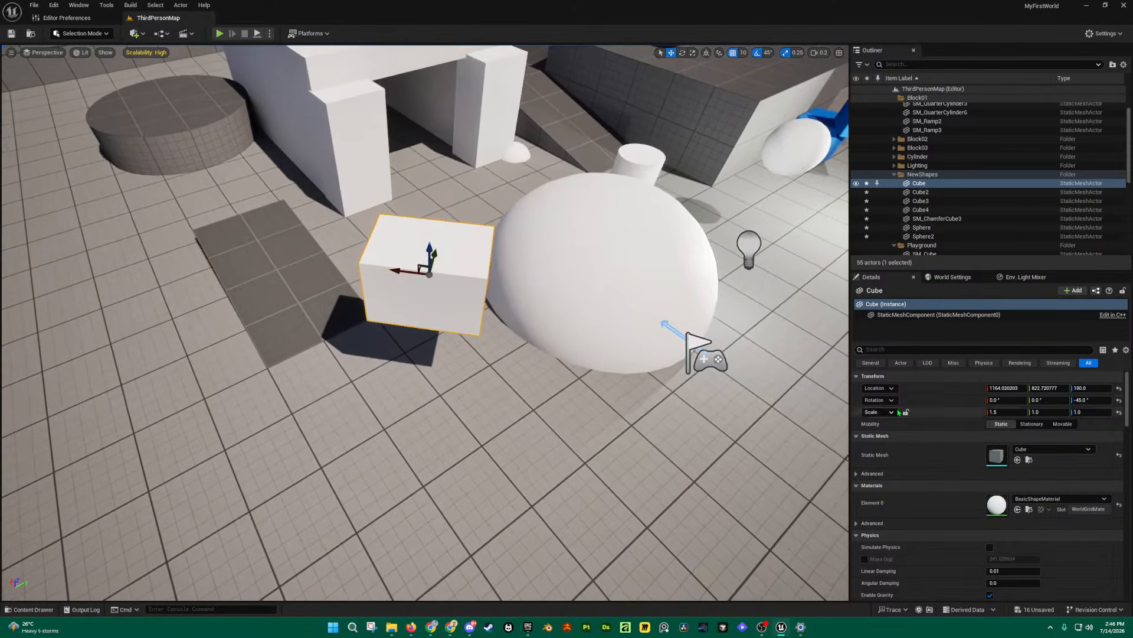
click(1030, 460)
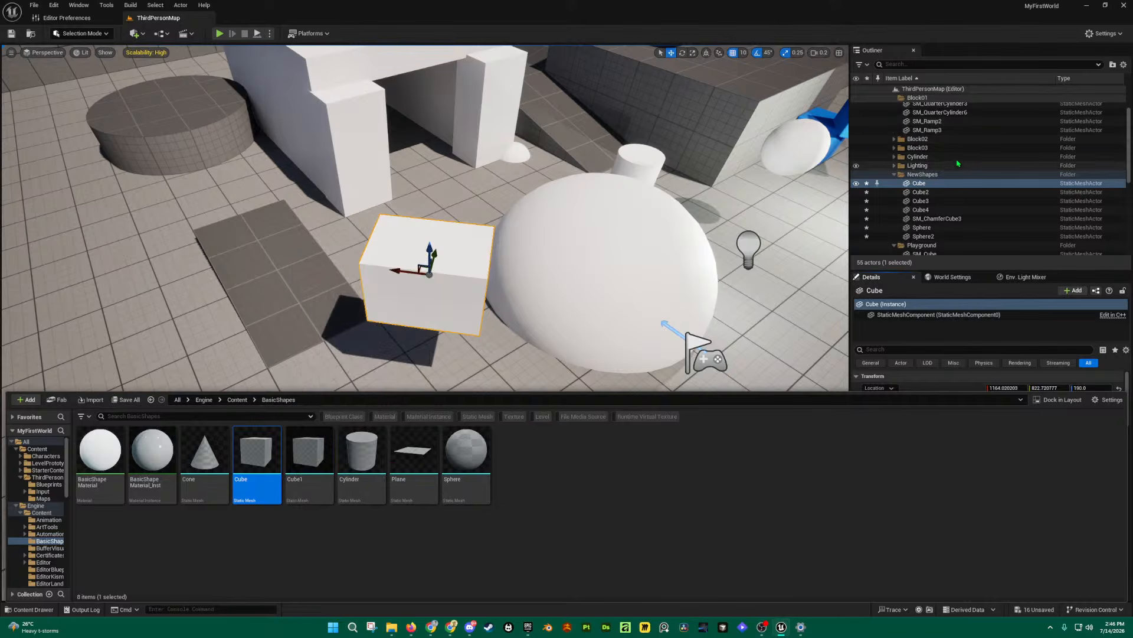
Step: Place a Cube mesh from the BasicShapes folder on the floor beyond the dome and raise it to Z 120
right_drag(644, 165, 681, 68)
key(s)
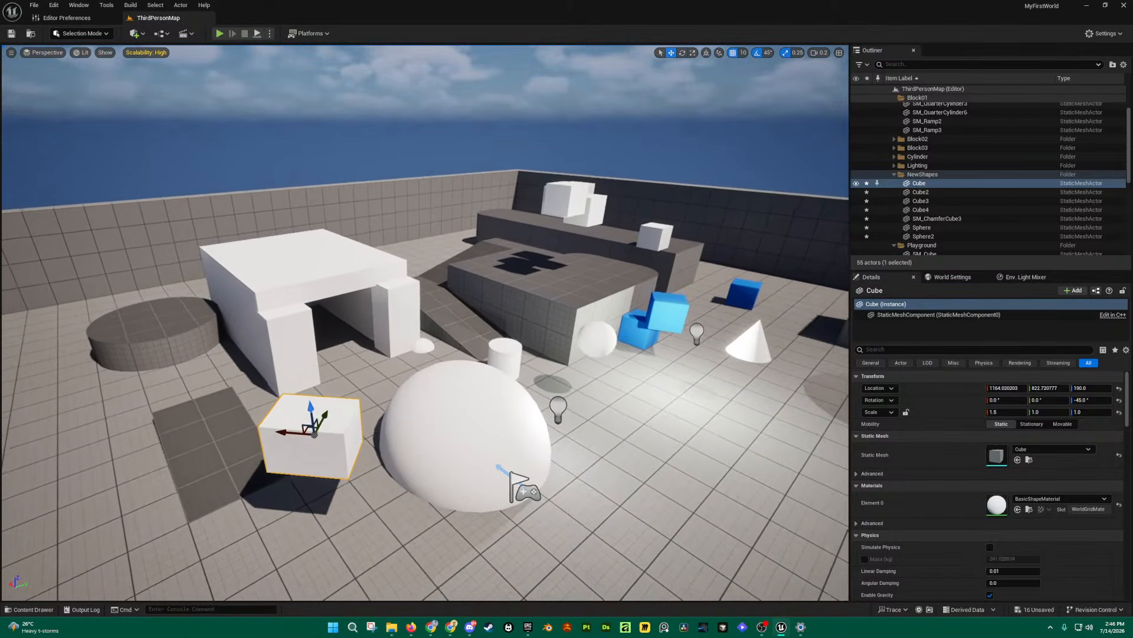
click(33, 609)
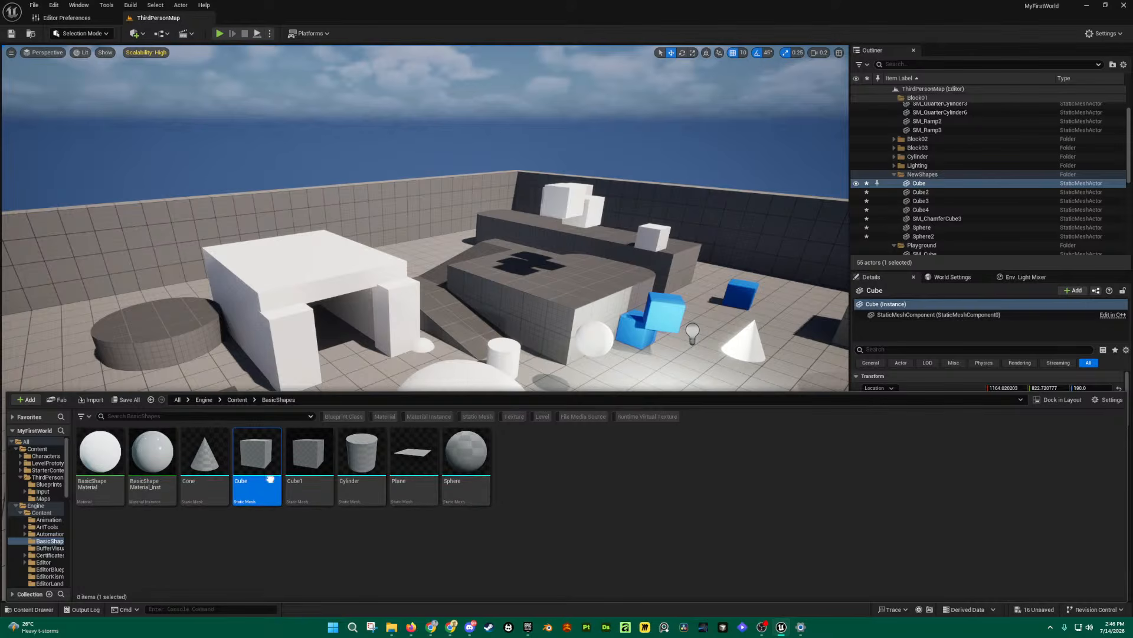
drag(299, 455, 661, 460)
key(f)
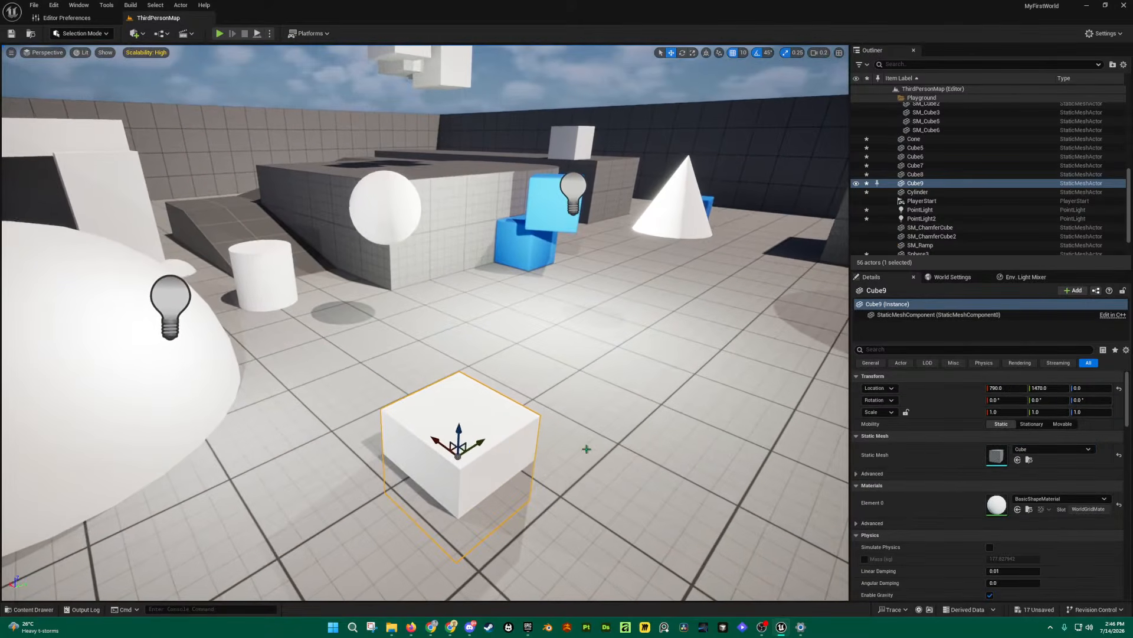
drag(462, 426, 464, 302)
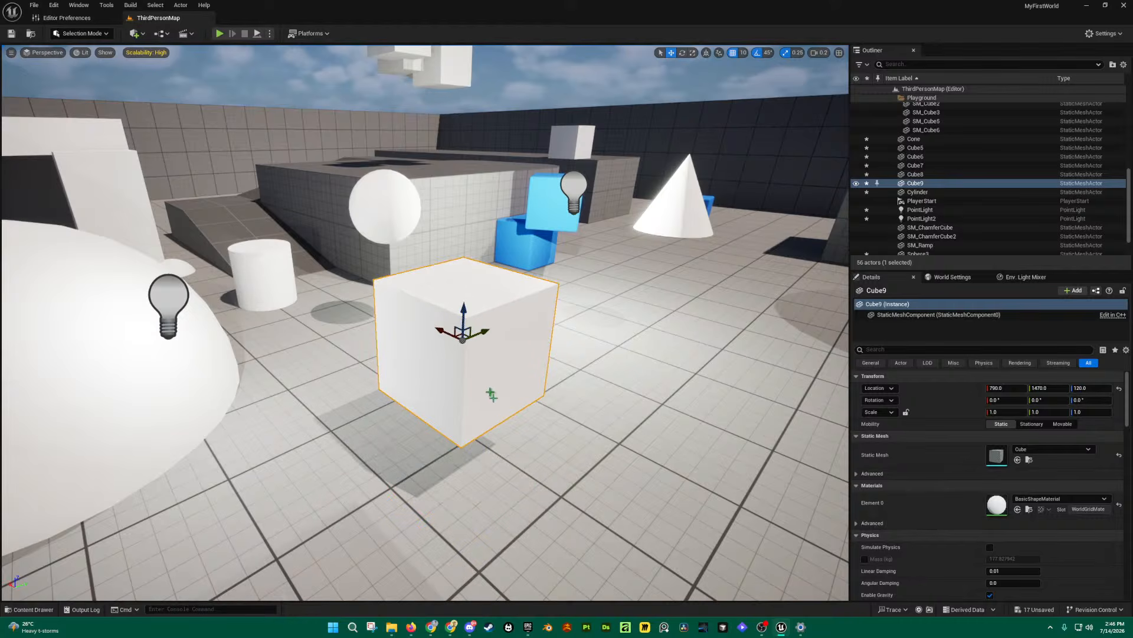
Step: Add another basic cube shape beside the raised cube, at about X 780, Y 1620, Z 120
key(d)
right_drag(501, 422, 378, 359)
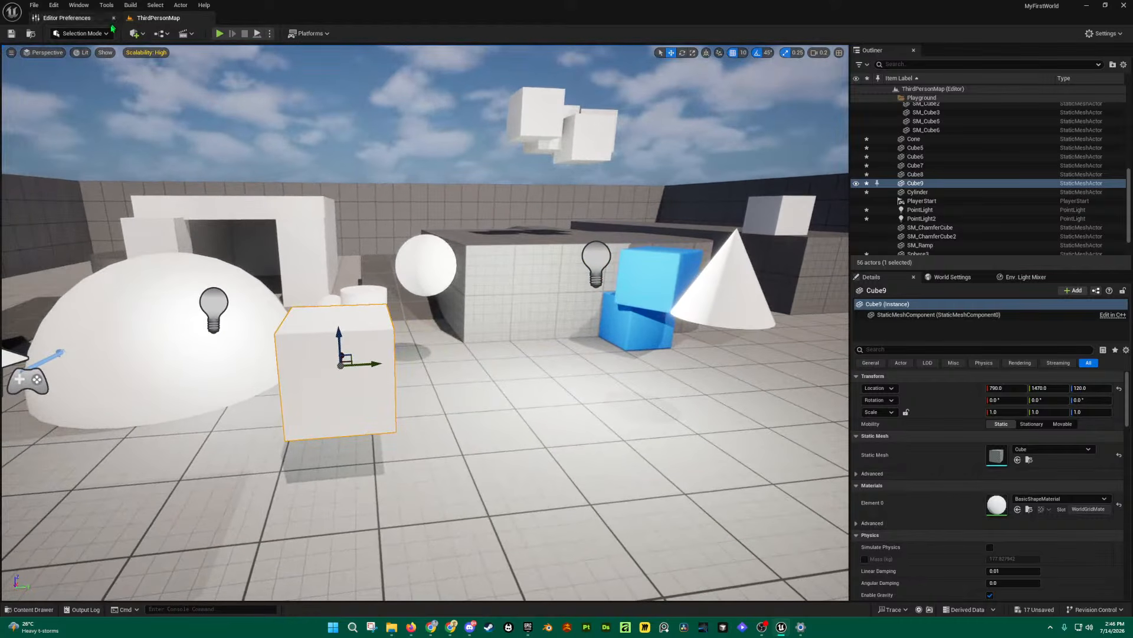
click(135, 33)
mouse_move(174, 136)
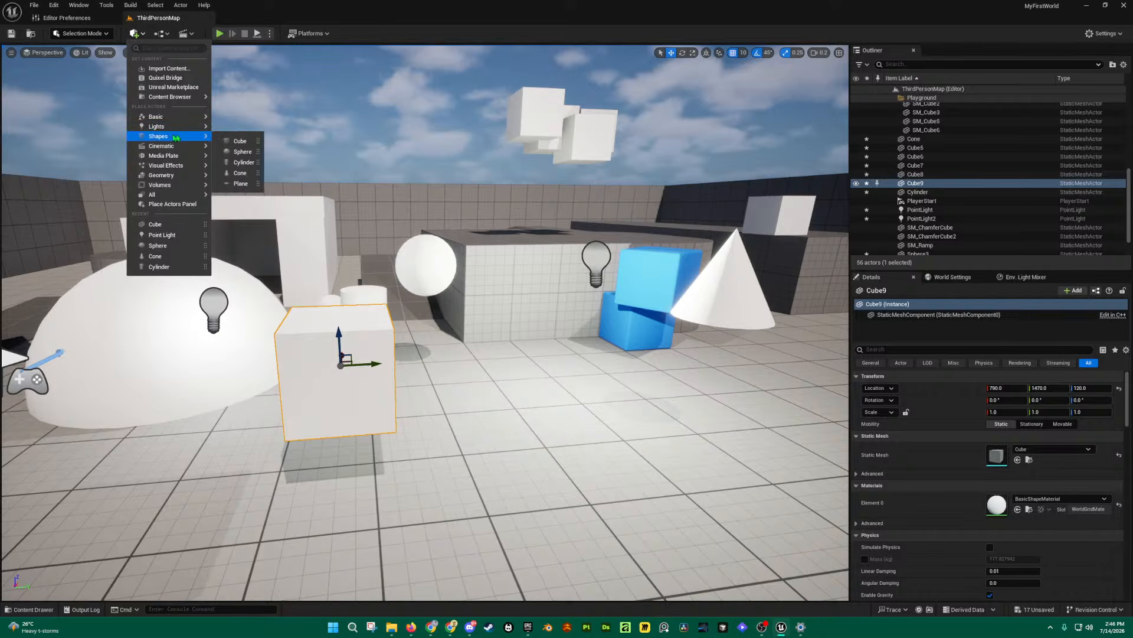
drag(237, 141, 487, 343)
key(a)
right_drag(481, 348, 523, 377)
key(e)
key(d)
key(a)
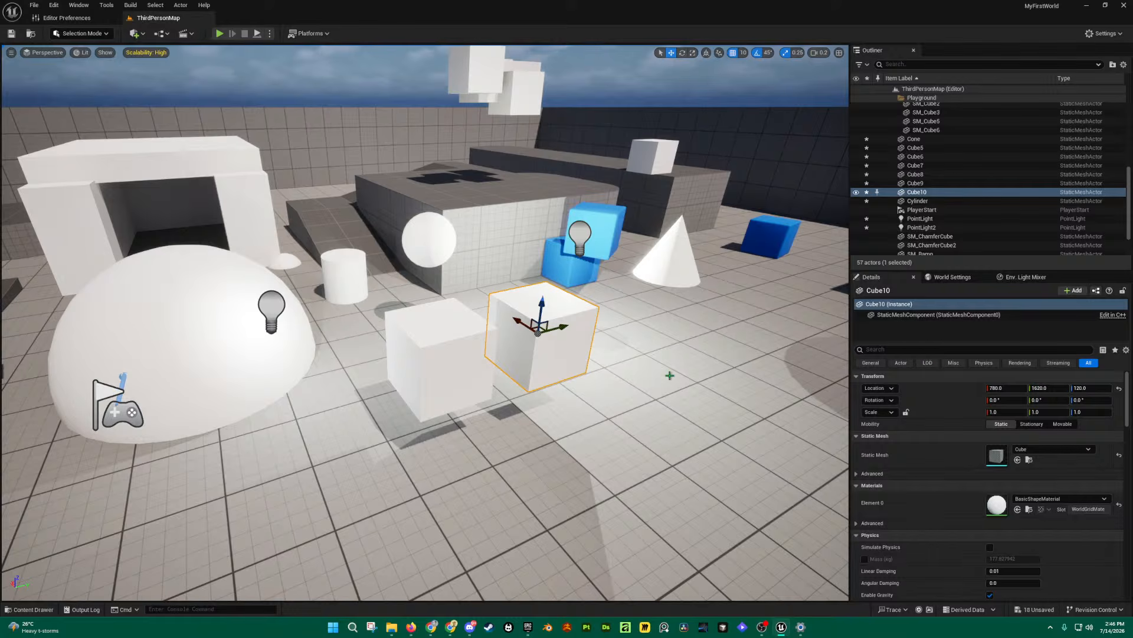
mouse_move(669, 375)
right_down()
mouse_move(685, 365)
mouse_move(677, 387)
right_up()
key(s)
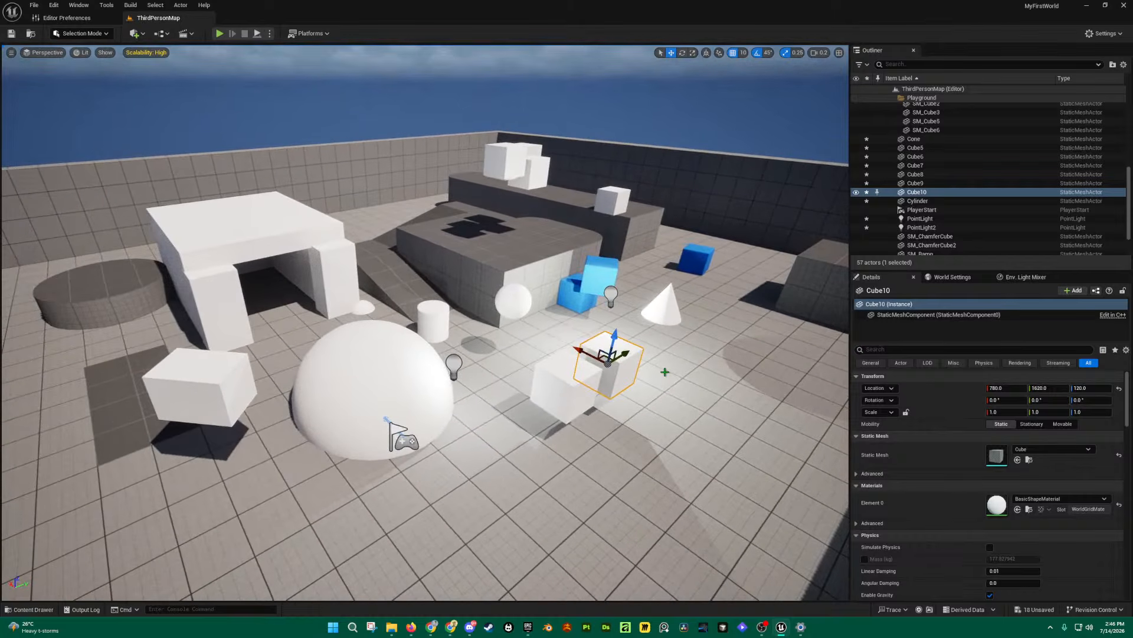
Step: Add a basic Cube shape to the level in front of the dome, at X 870, Y 1220
right_drag(643, 363, 682, 359)
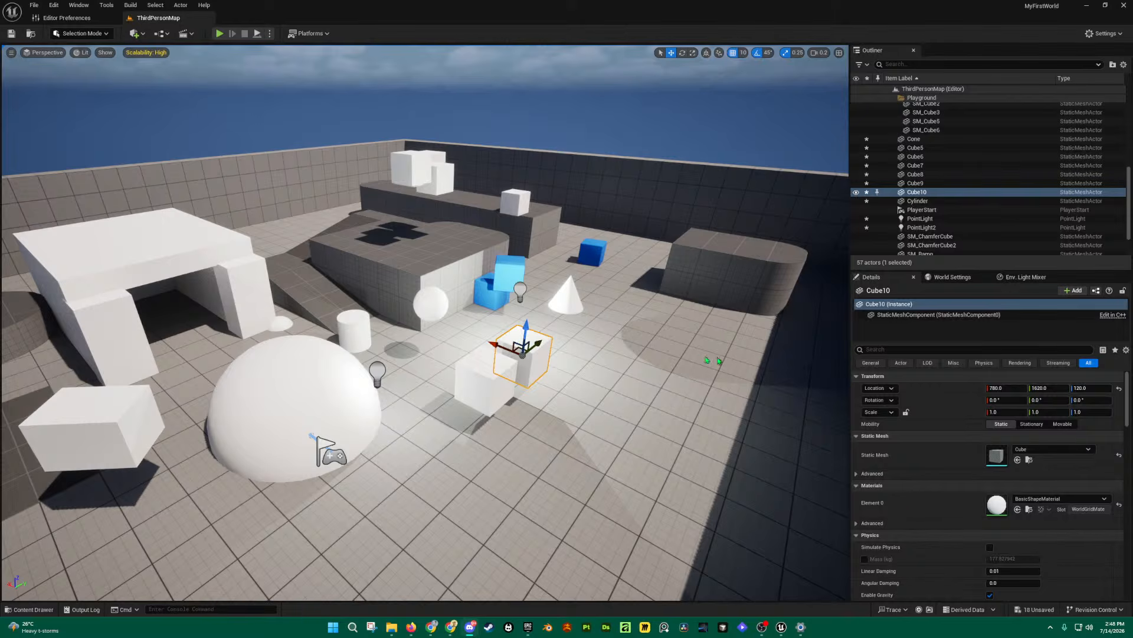
right_drag(670, 376, 650, 400)
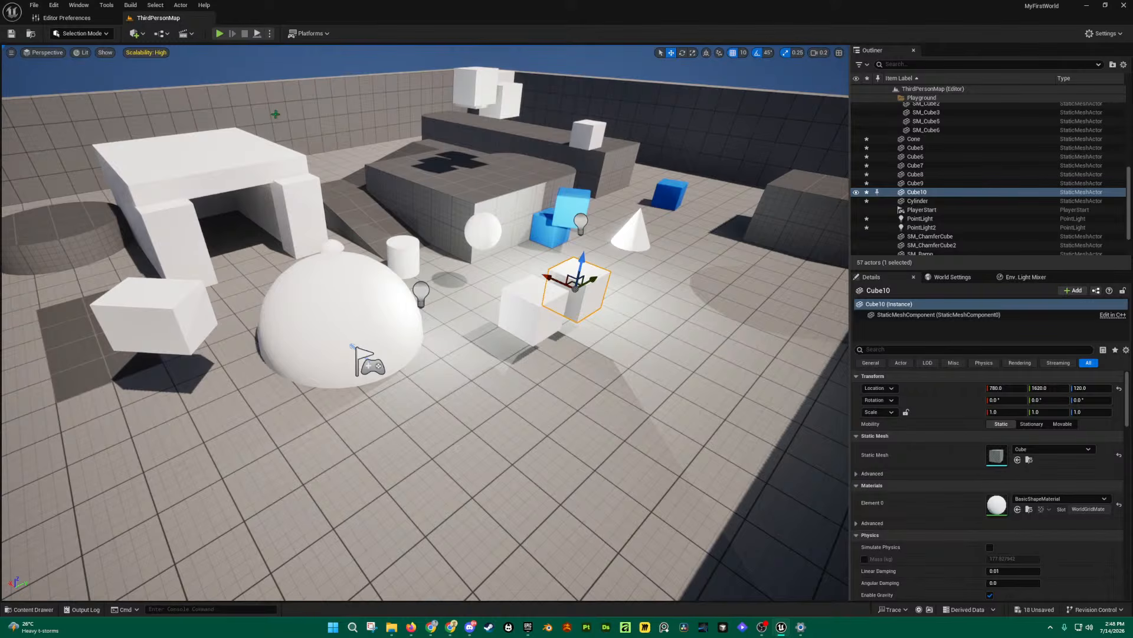
click(137, 34)
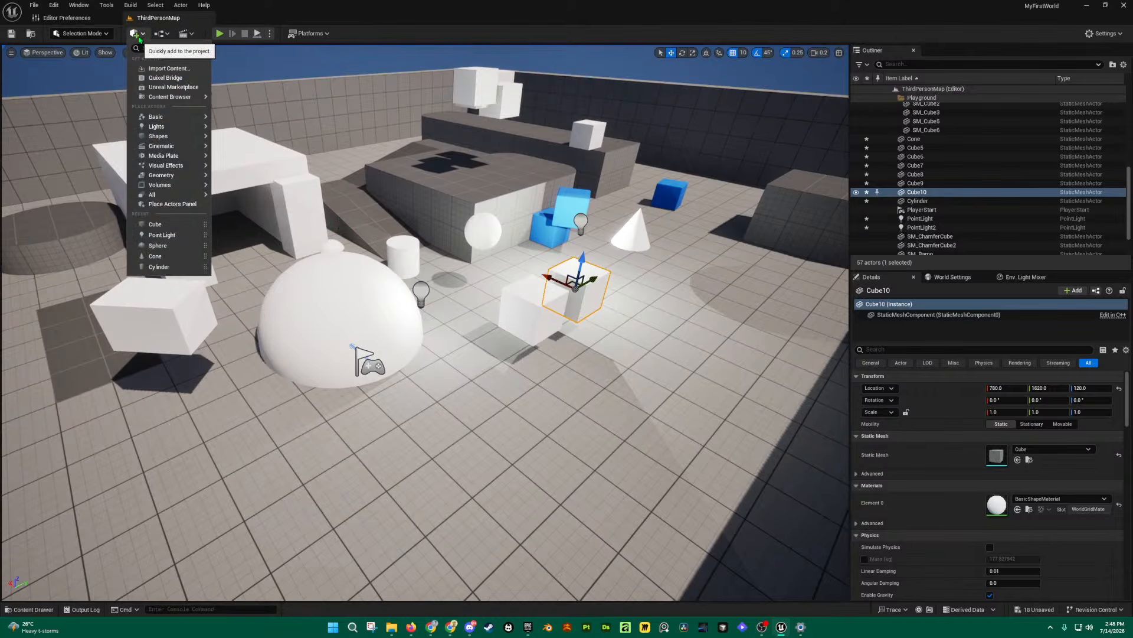
mouse_move(171, 140)
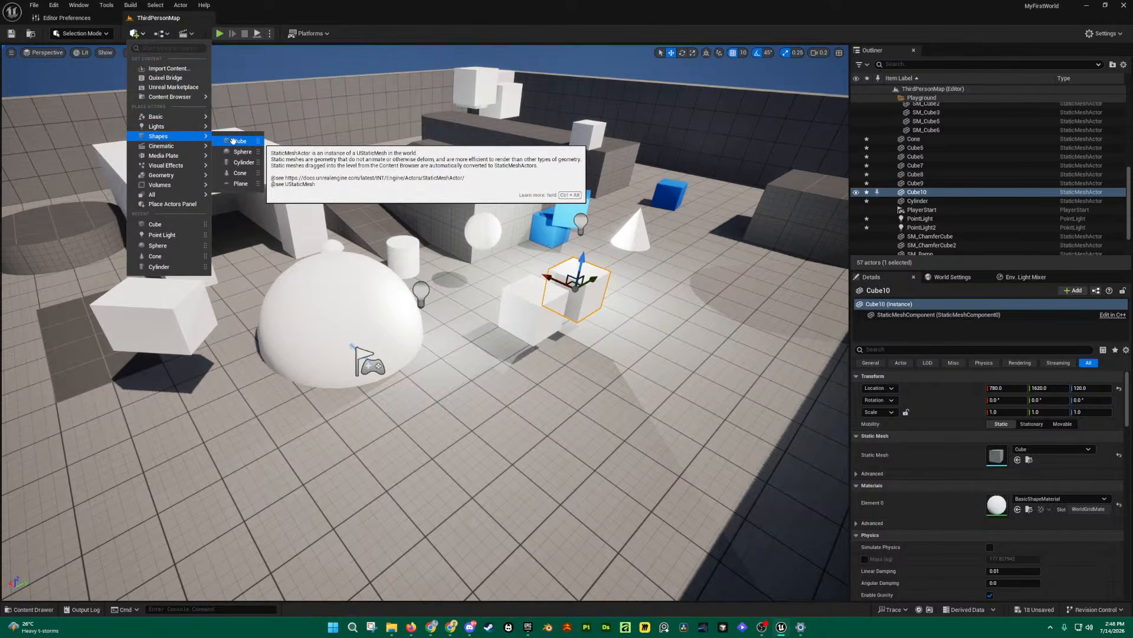
click(233, 141)
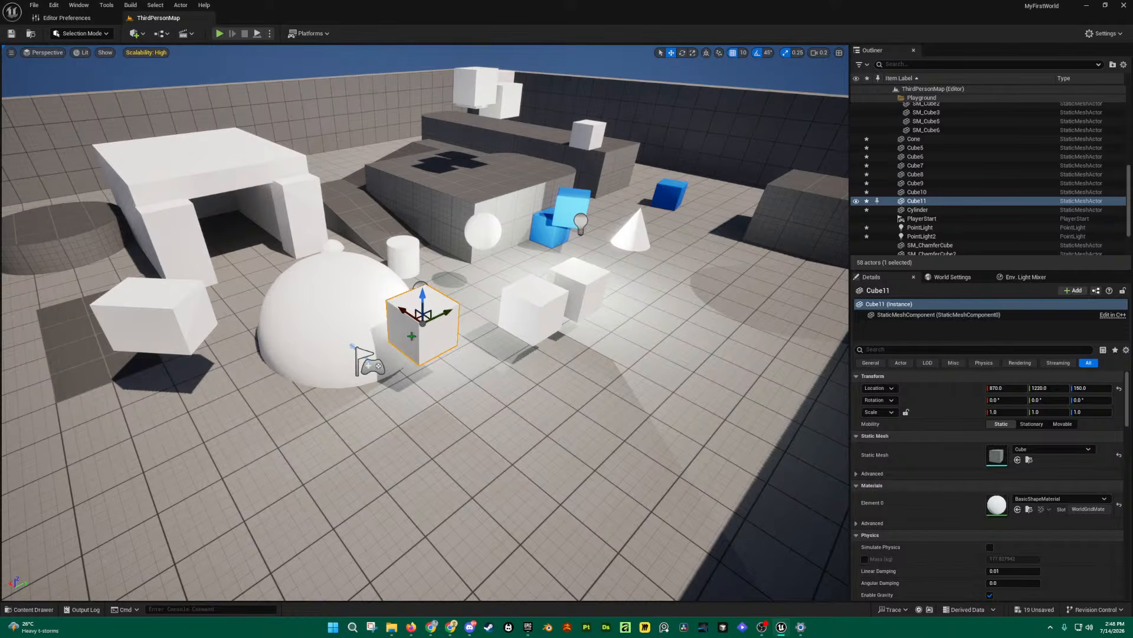
Step: Place another basic Cube directly on the open floor in front of the other cubes, at Y 1310, Z 0
click(135, 33)
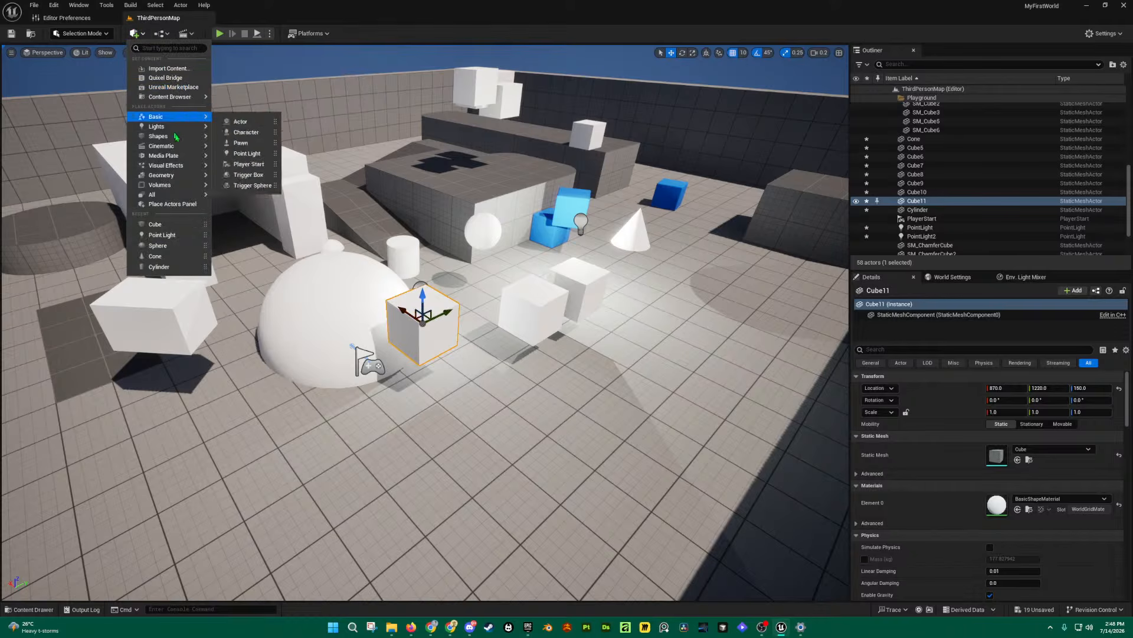
mouse_move(178, 131)
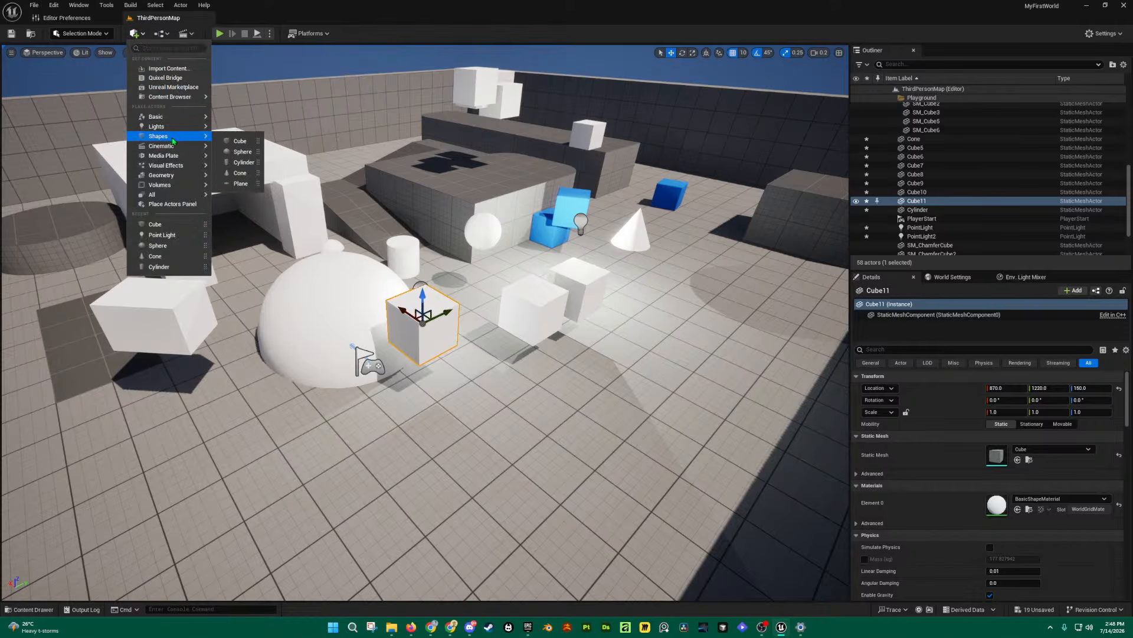
drag(227, 141, 555, 436)
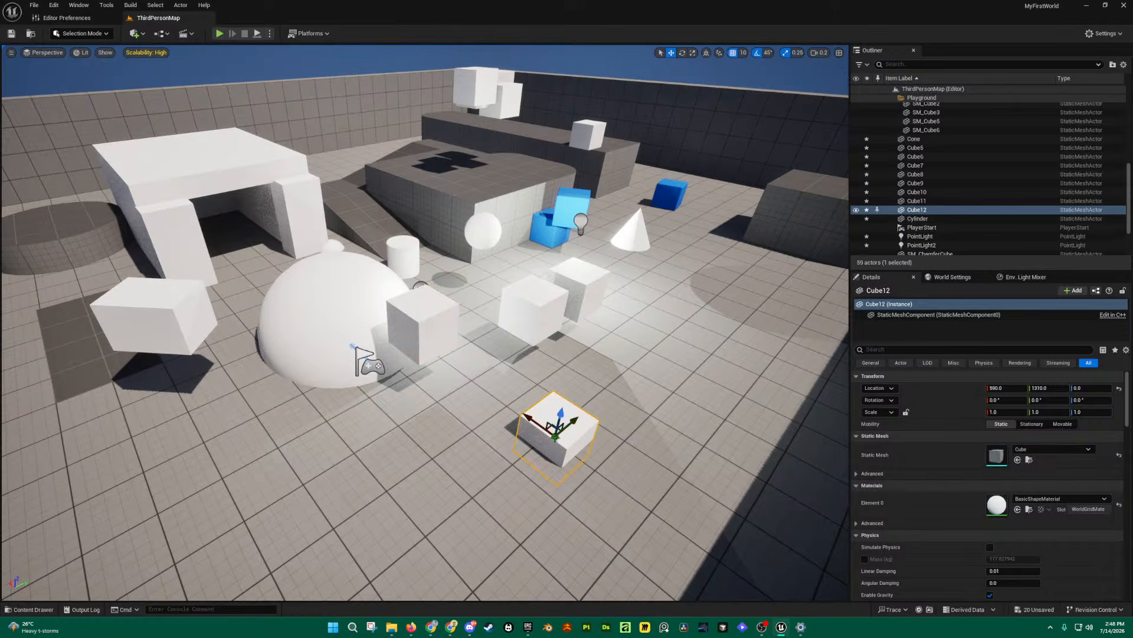
right_drag(555, 436, 528, 475)
key(w)
key(s)
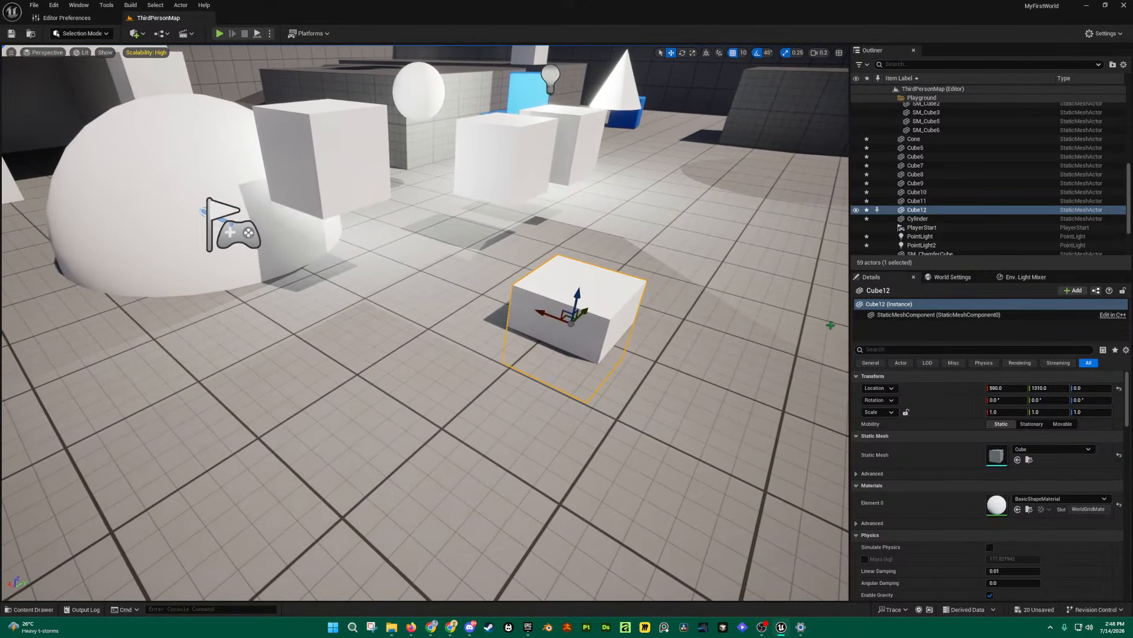
Step: Widen the details area, locate the floor cube's static mesh in the BasicShapes folder, and place another copy on the floor beside it
drag(846, 317, 820, 317)
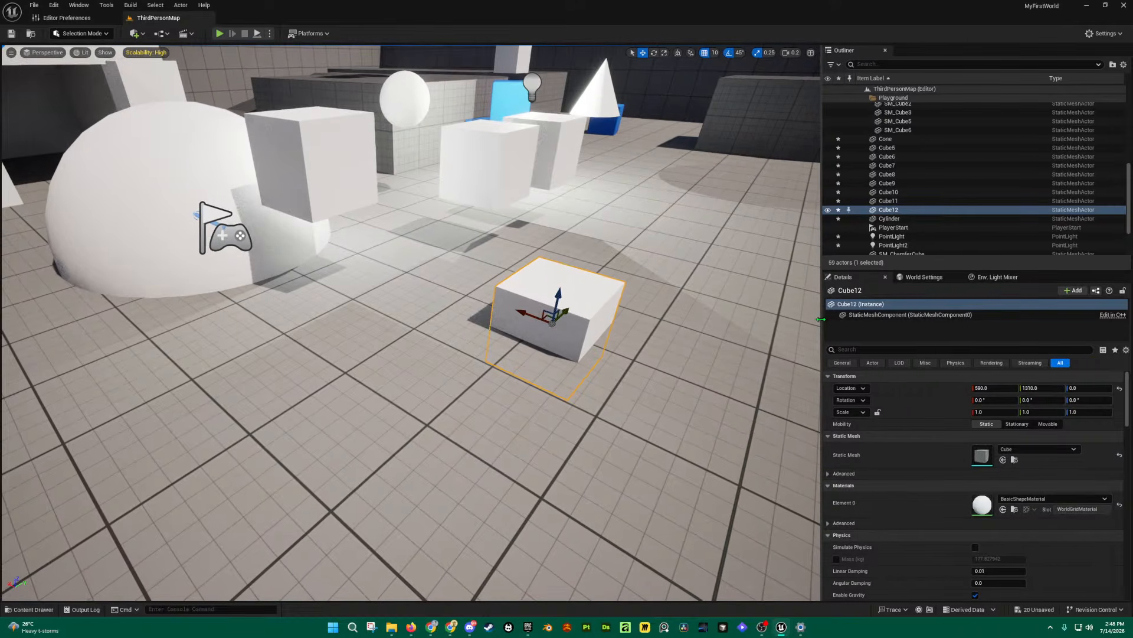
scroll(989, 459, down, 1)
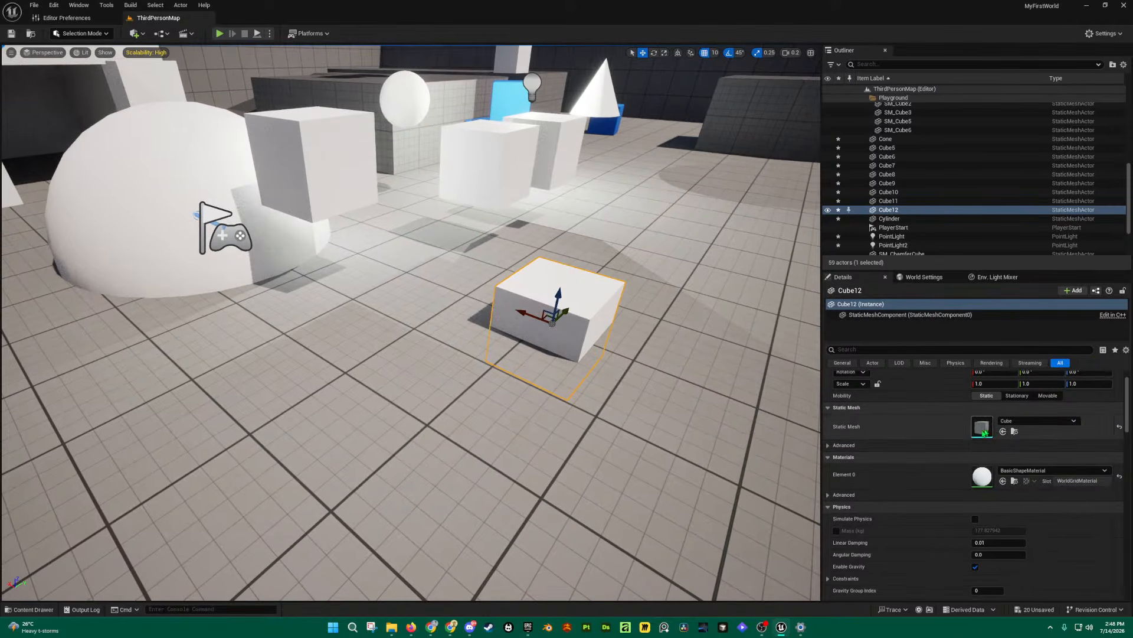
scroll(828, 444, up, 1)
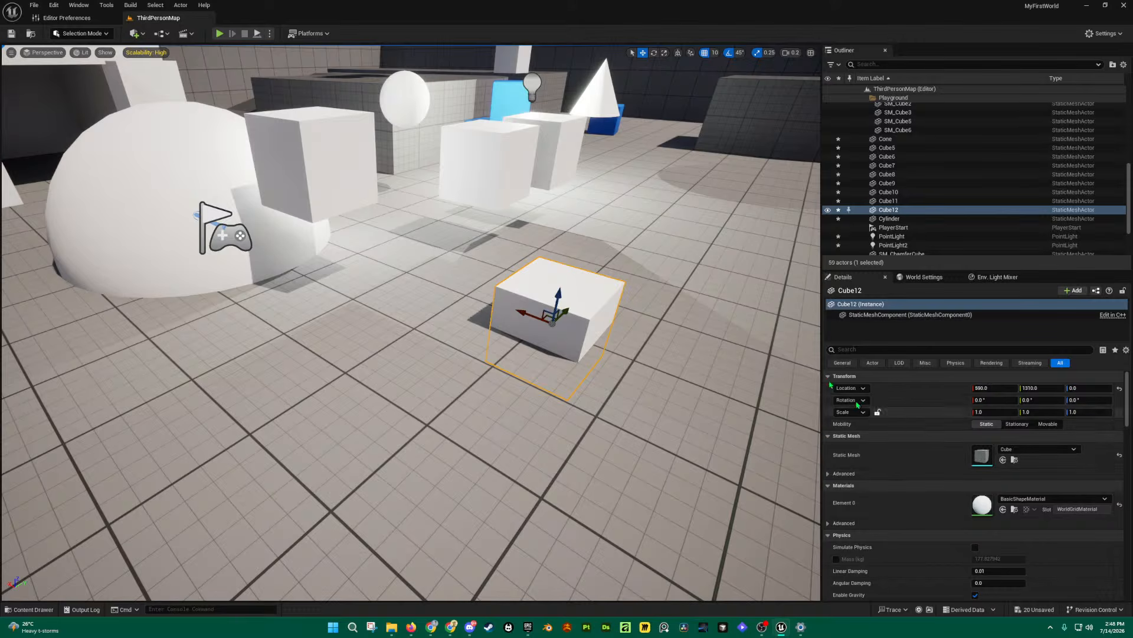
scroll(981, 431, down, 1)
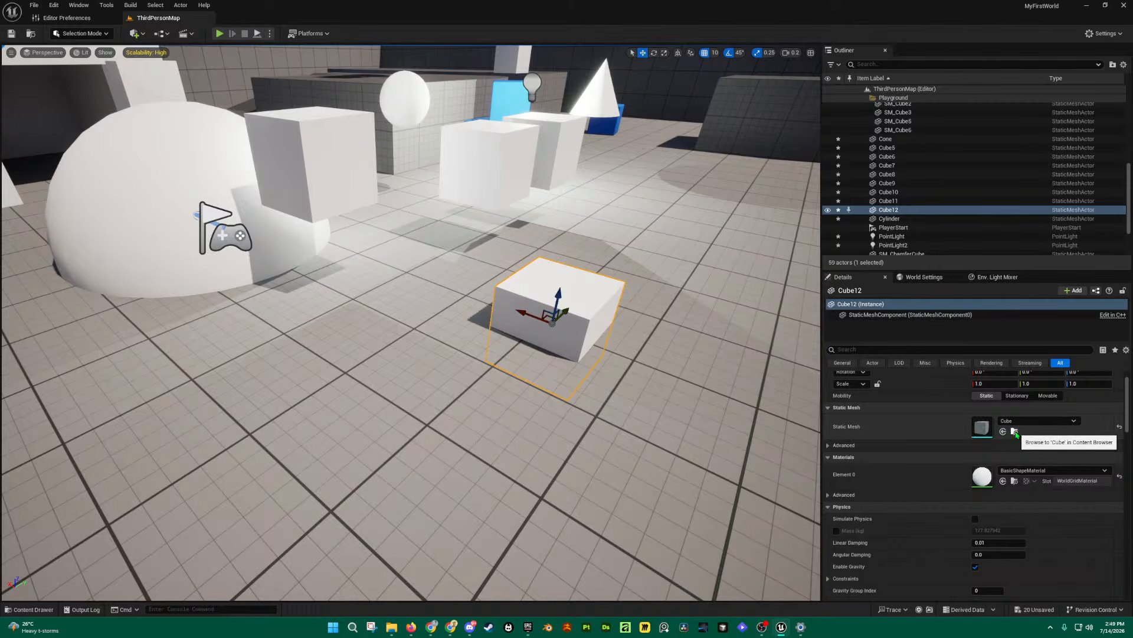
click(1015, 432)
mouse_move(259, 455)
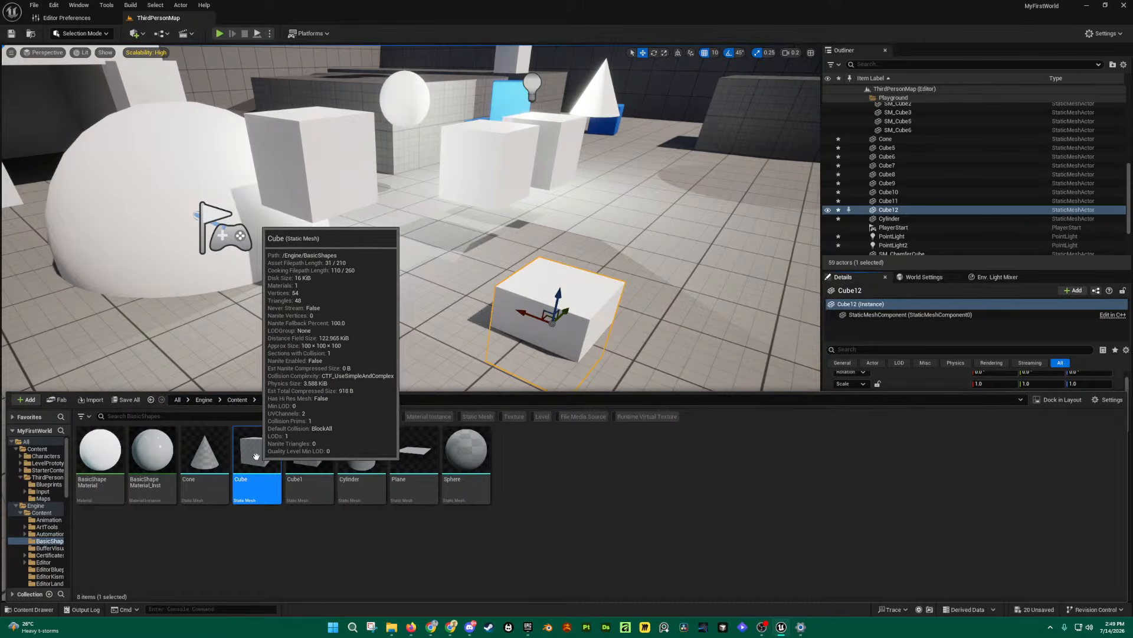
drag(253, 465, 381, 409)
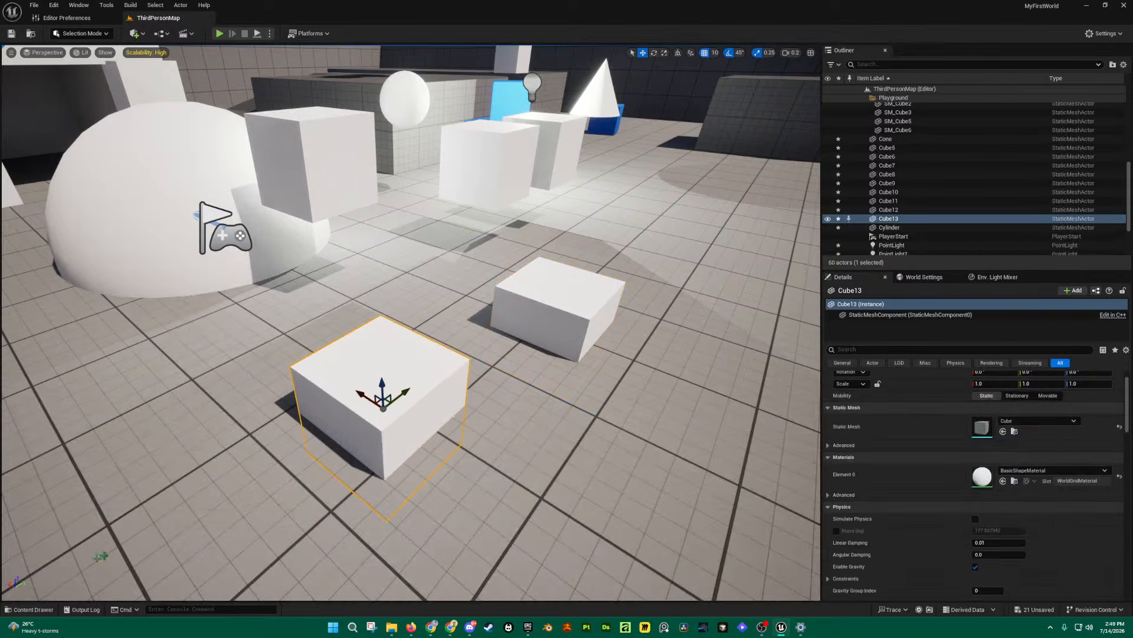
Step: Widen the folder tree and place a Sphere and a Cone from the BasicShapes folder on the floor around the two new cubes
click(36, 609)
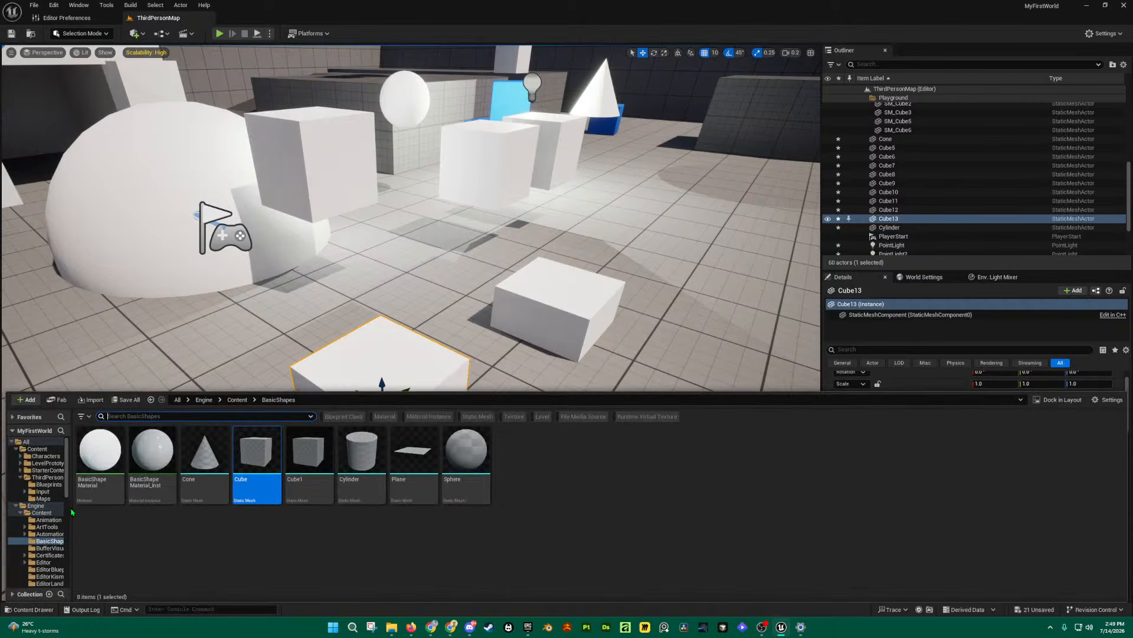
drag(70, 512, 167, 511)
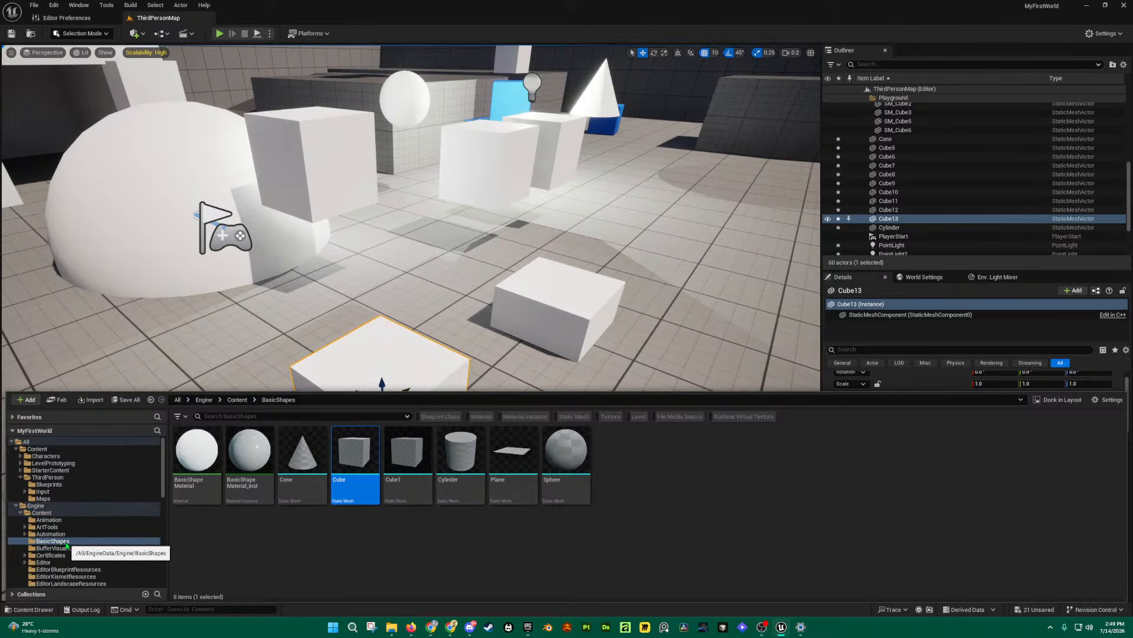
drag(565, 455, 418, 299)
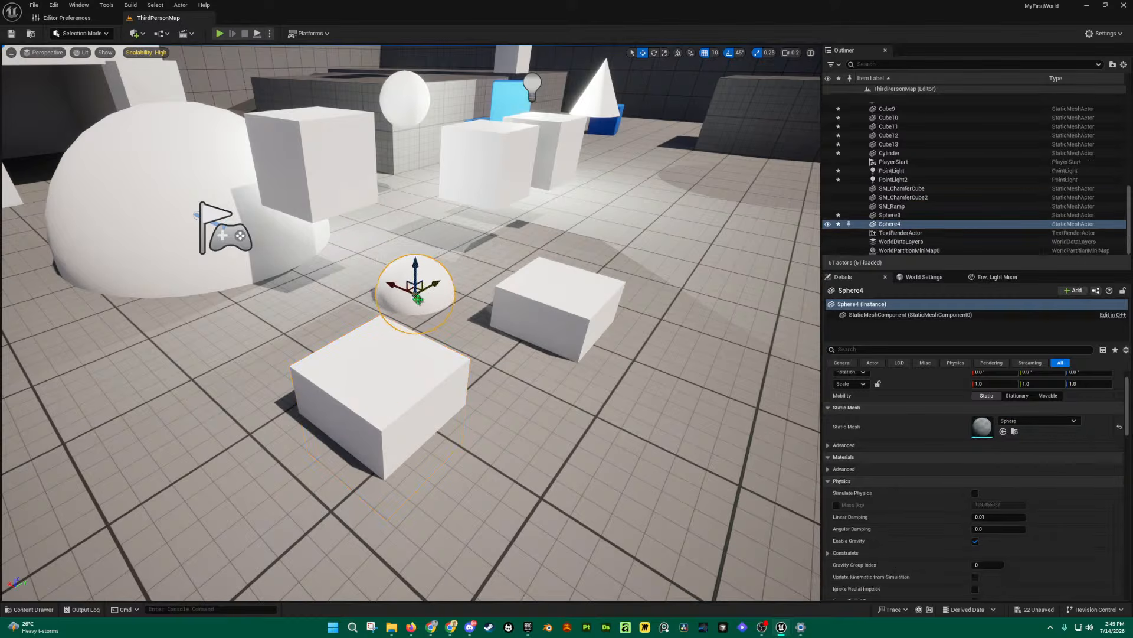
click(33, 609)
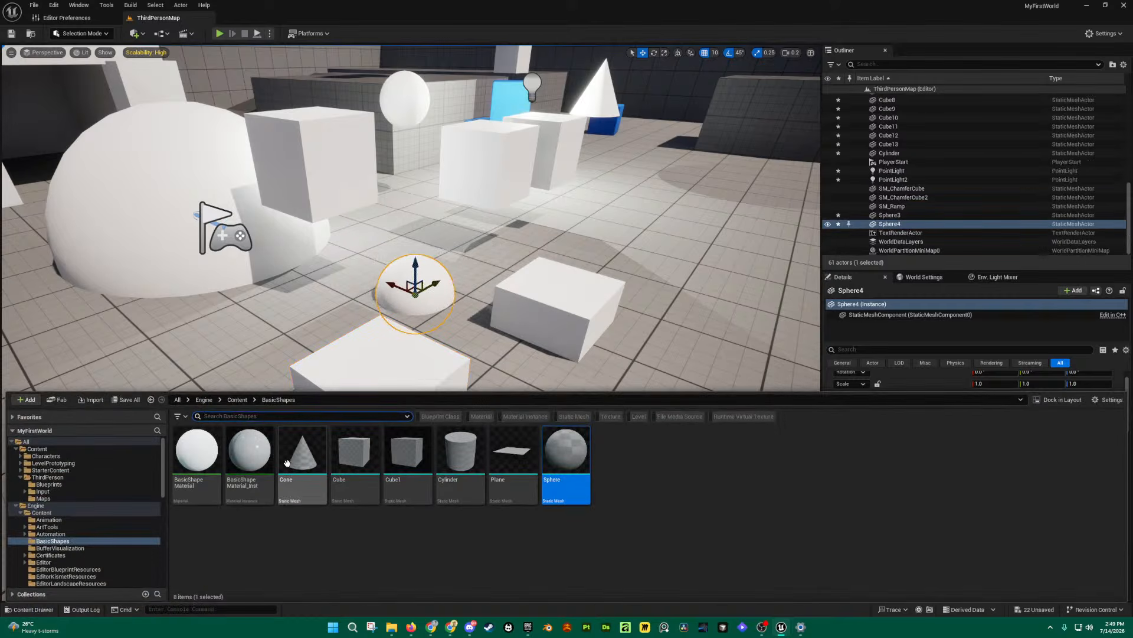
drag(287, 462, 546, 416)
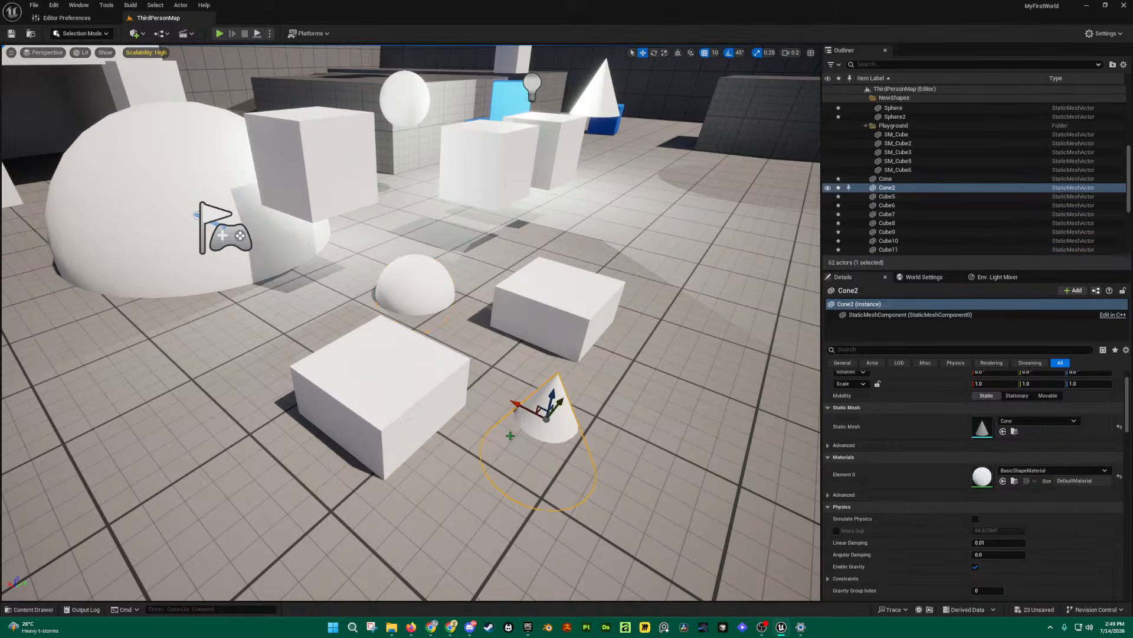
Step: Place a basic Cylinder shape on the floor beside the small cone
click(134, 33)
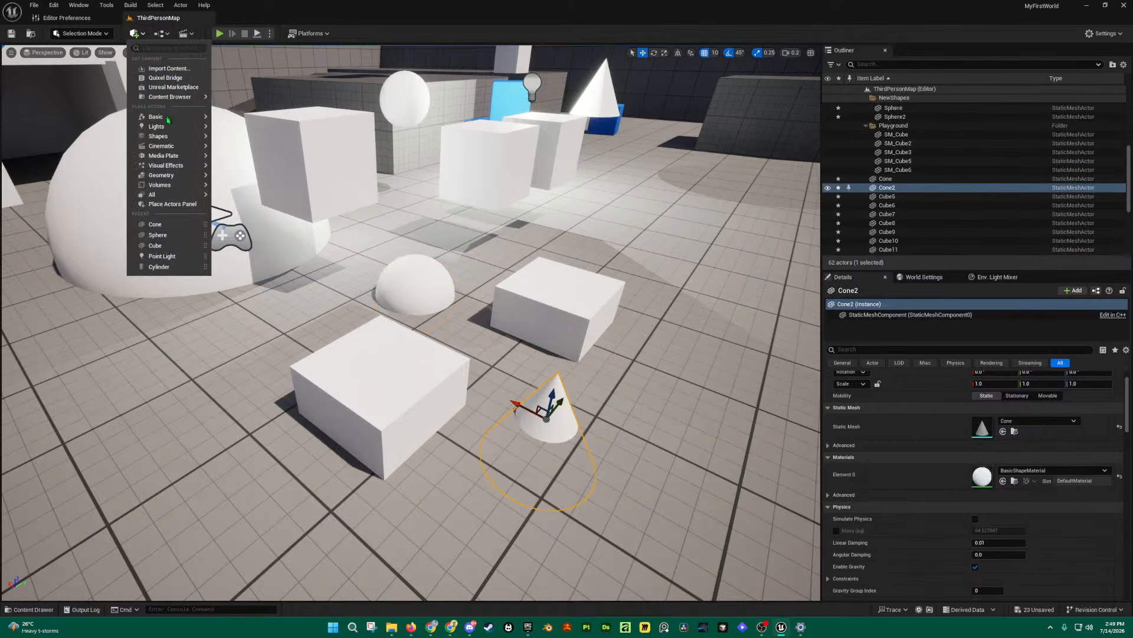
mouse_move(172, 135)
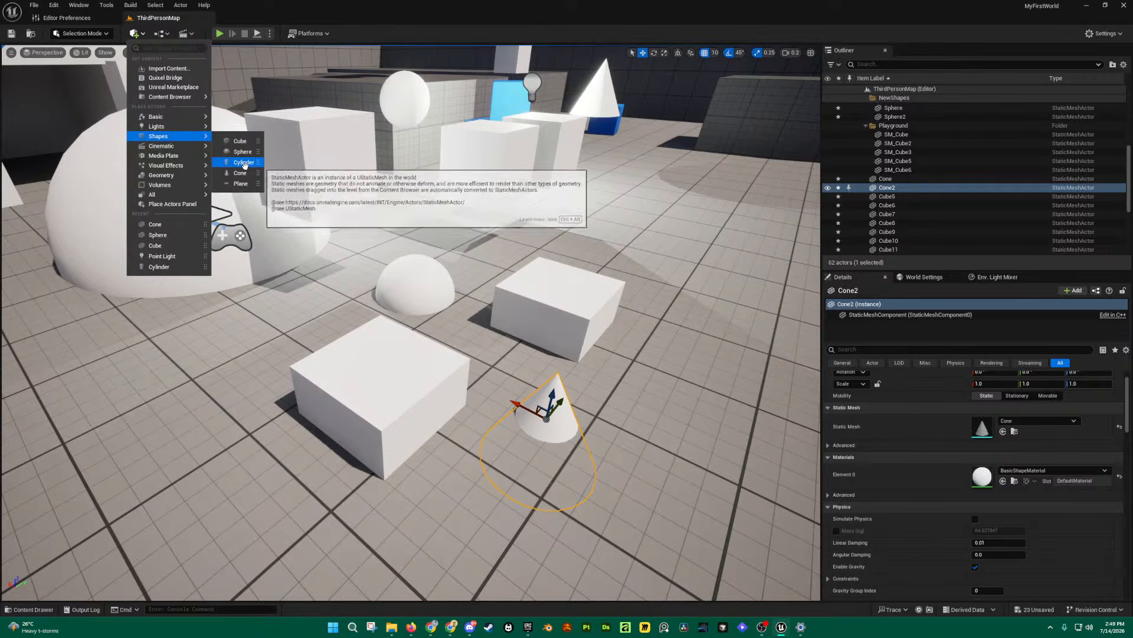
drag(245, 165, 667, 403)
right_drag(667, 403, 686, 414)
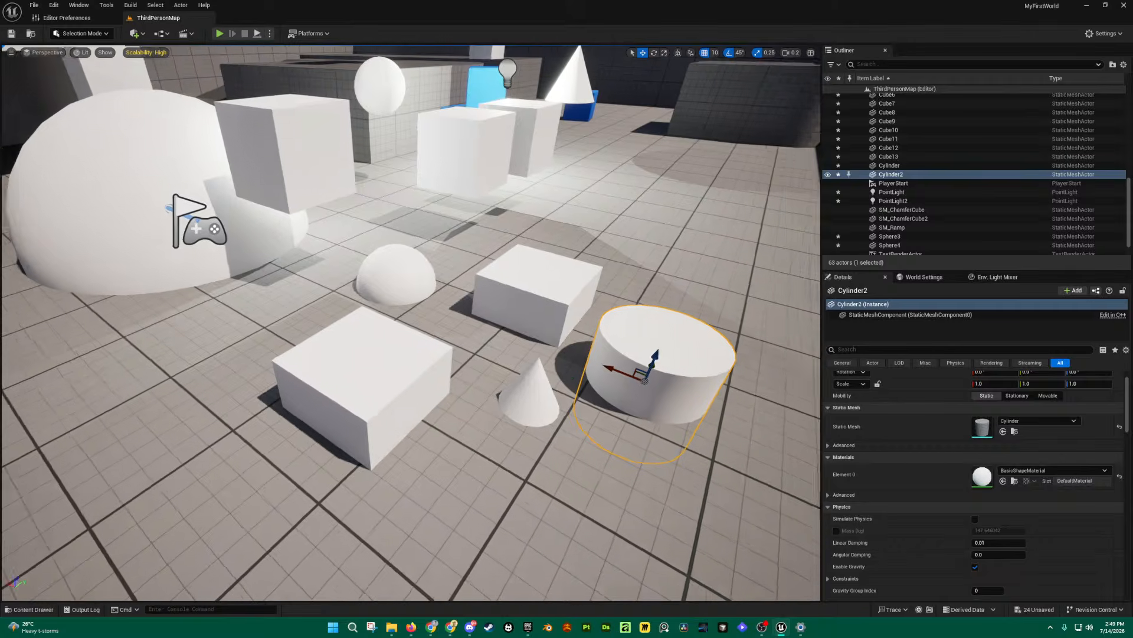
Step: View the newly placed cubes, sphere, cone and cylinder up close and within the whole level
right_drag(576, 384, 589, 395)
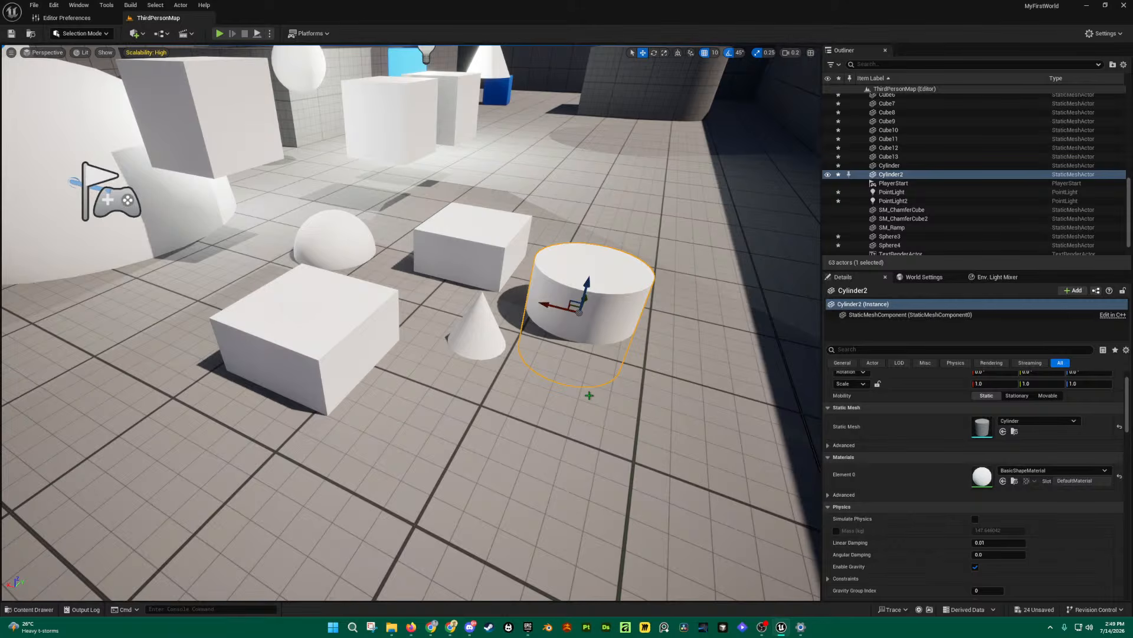
mouse_move(595, 363)
right_down()
mouse_move(528, 327)
mouse_move(564, 329)
mouse_move(586, 353)
right_up()
key(s)
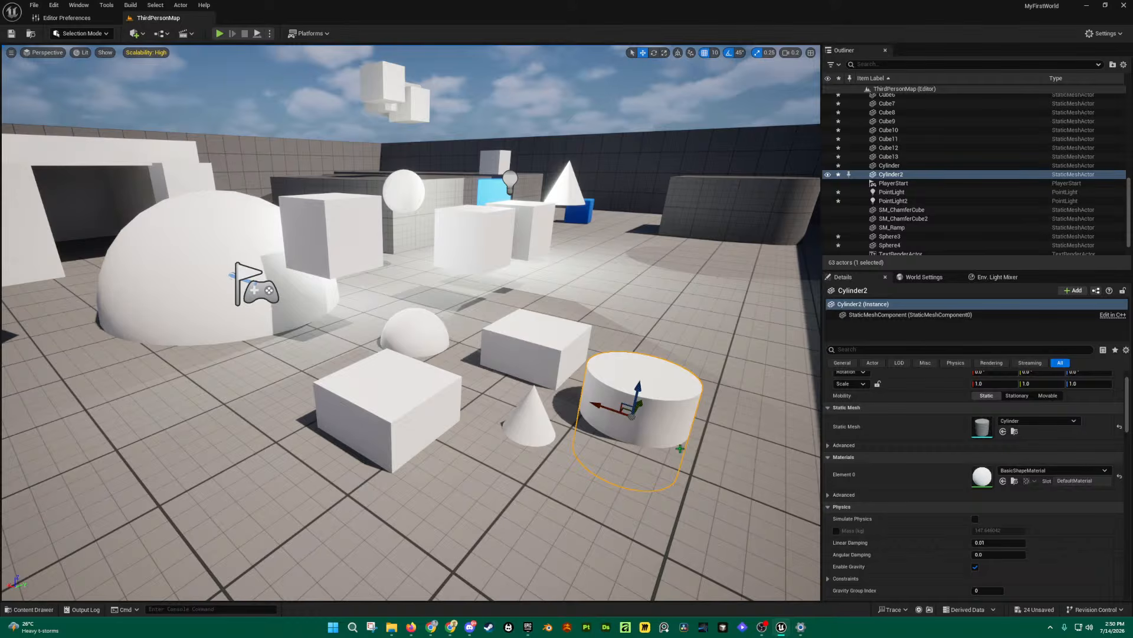
key(s)
key(e)
right_drag(671, 436, 644, 453)
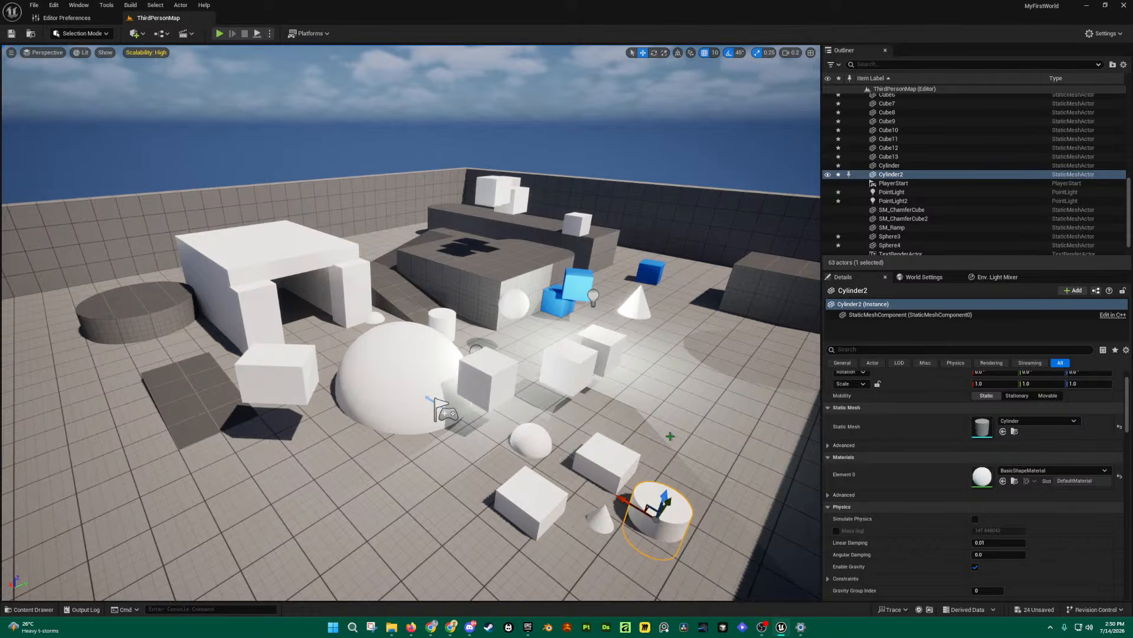
mouse_move(624, 430)
right_down()
mouse_move(652, 433)
mouse_move(645, 447)
mouse_move(621, 429)
right_up()
key(e)
key(d)
key(q)
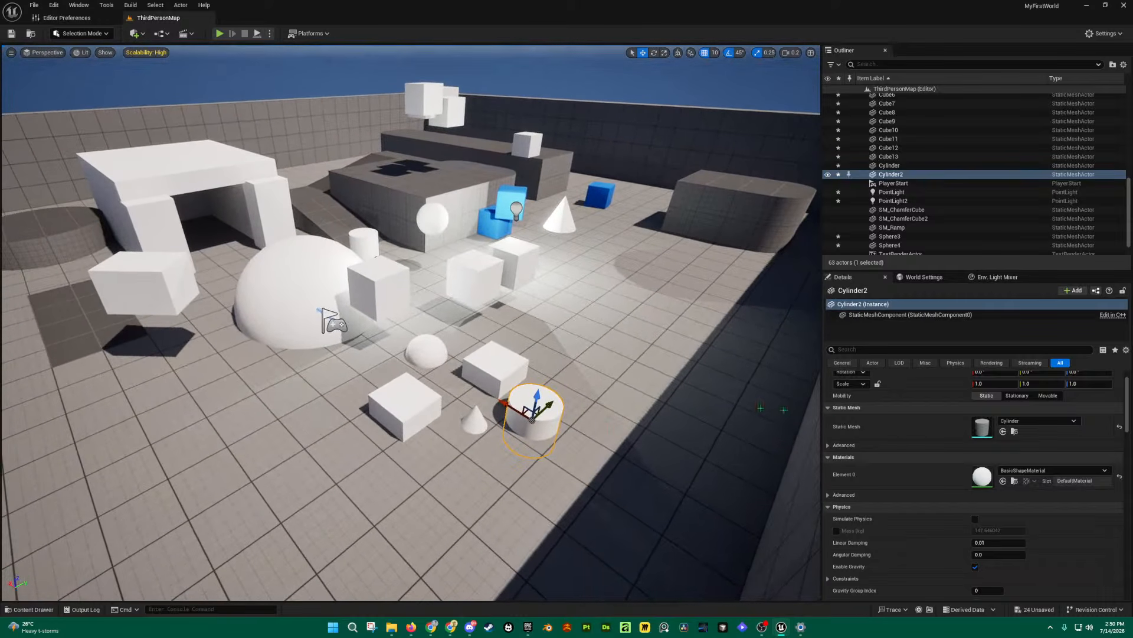
Step: Open the cylinder's BasicShapeMaterial and bring its Color and Roughness nodes closer together in the material graph
scroll(983, 479, up, 2)
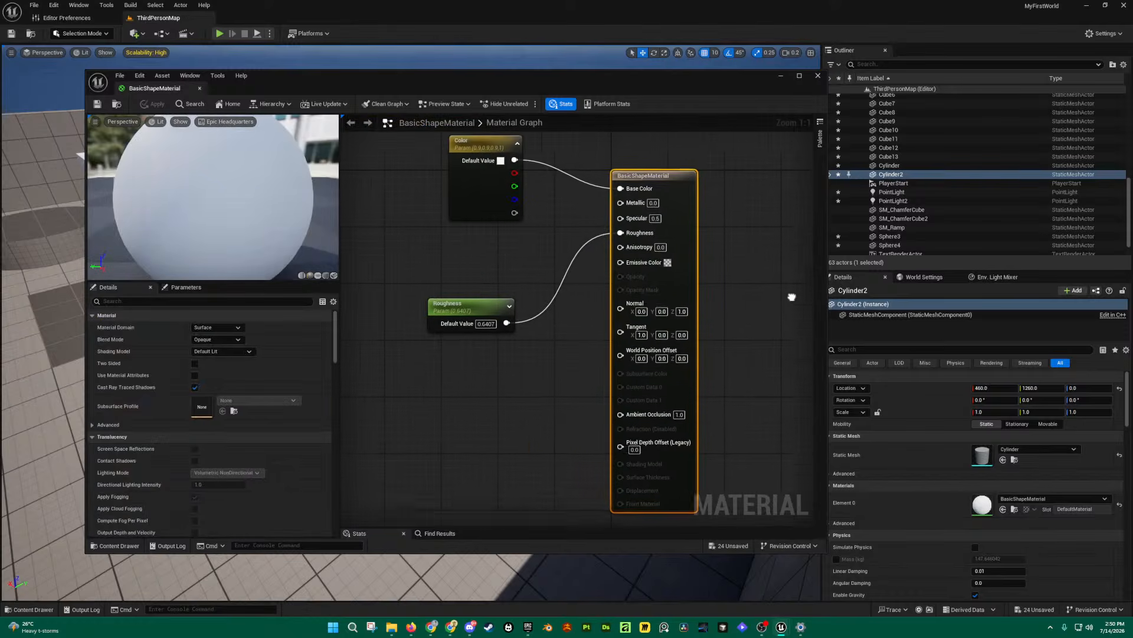
right_drag(791, 296, 802, 310)
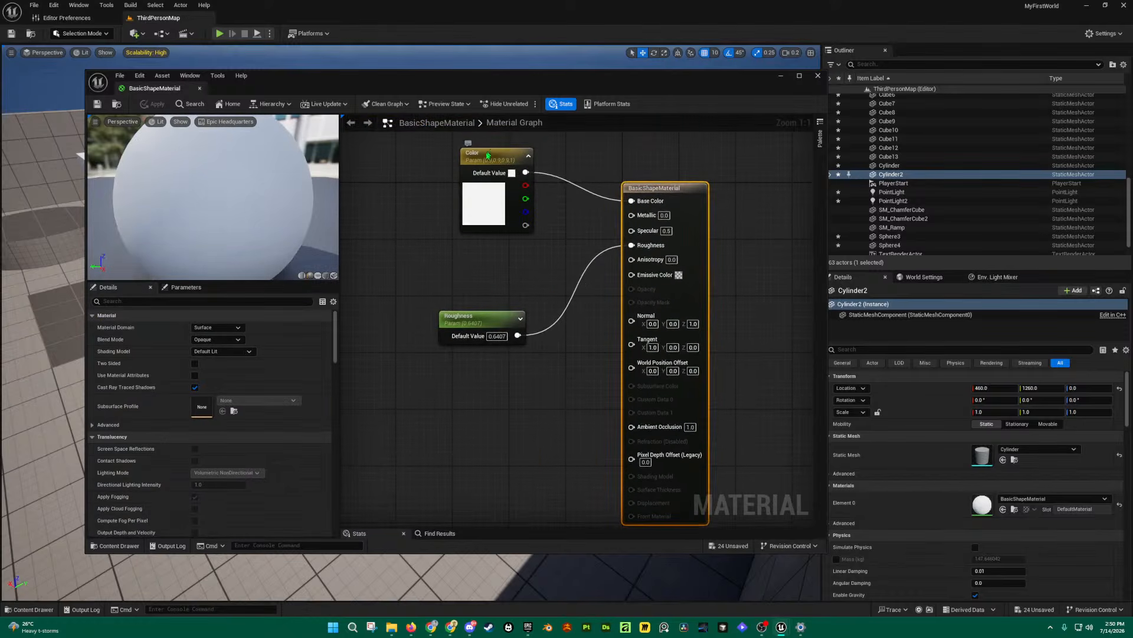
drag(487, 155, 474, 184)
drag(483, 320, 489, 286)
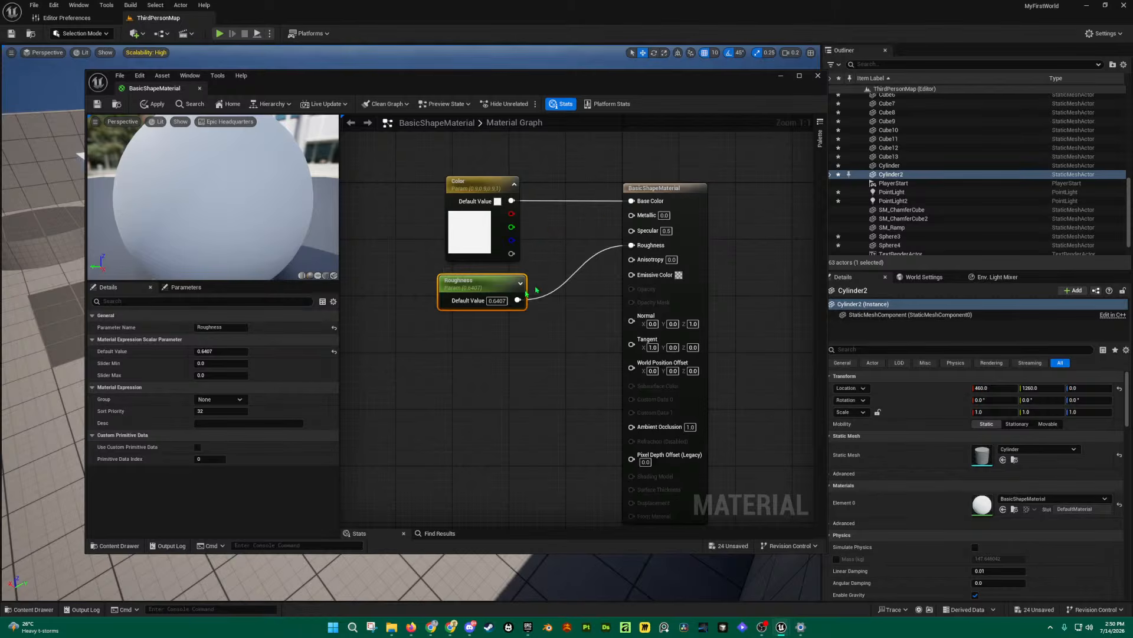
Step: View the material preview sphere from another angle and set the Roughness parameter's default value to 0
right_drag(235, 232, 202, 198)
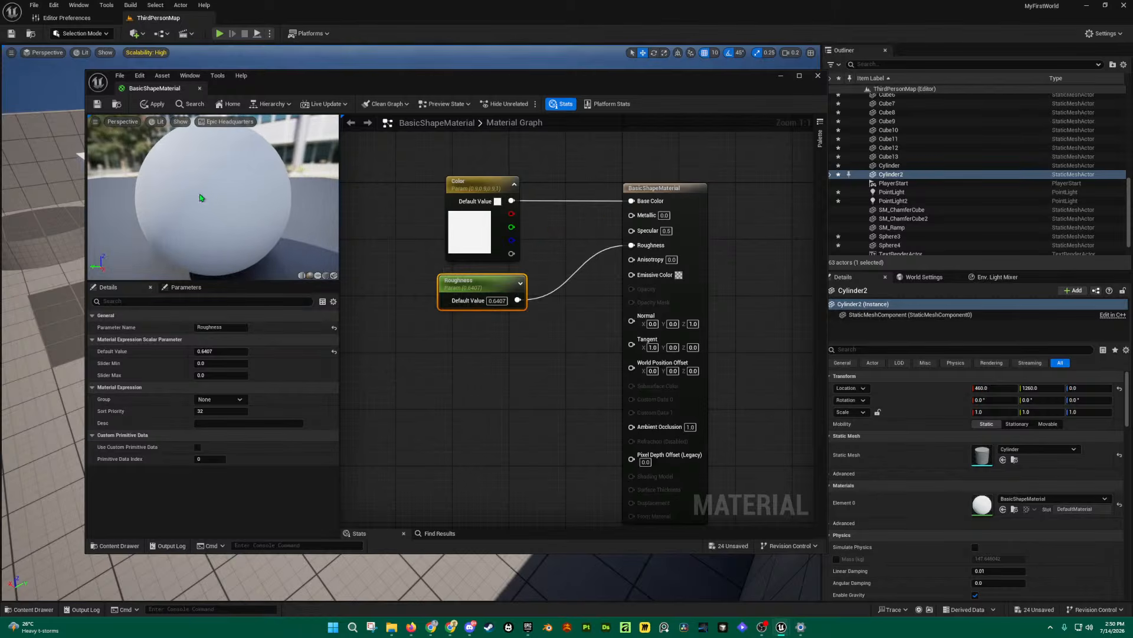
drag(201, 198, 302, 199)
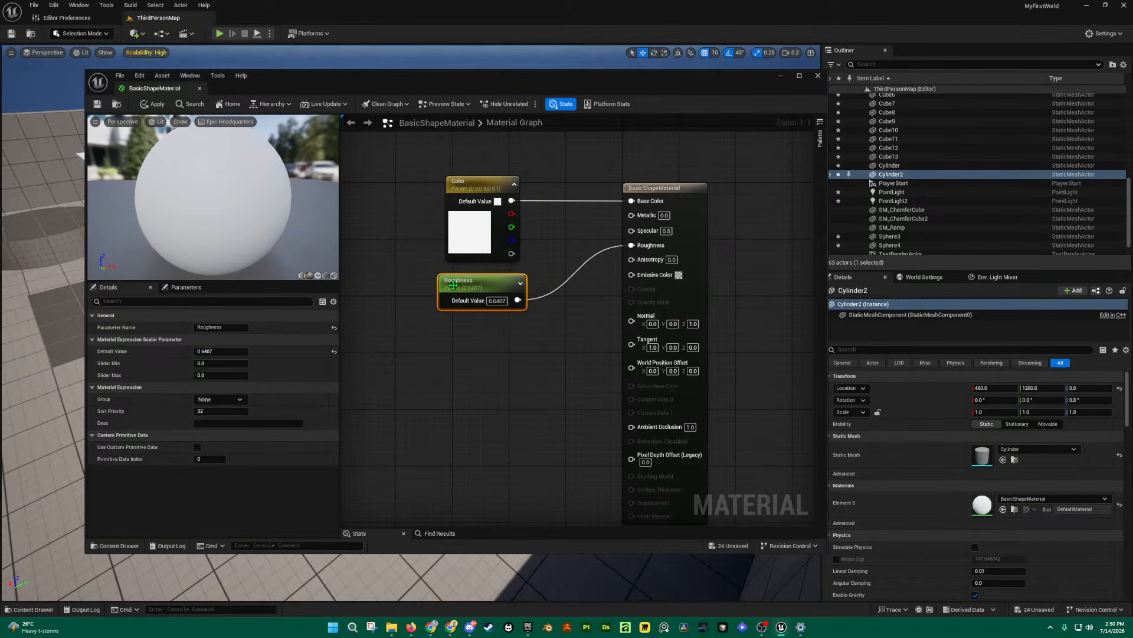
click(497, 301)
text(0)
click(481, 347)
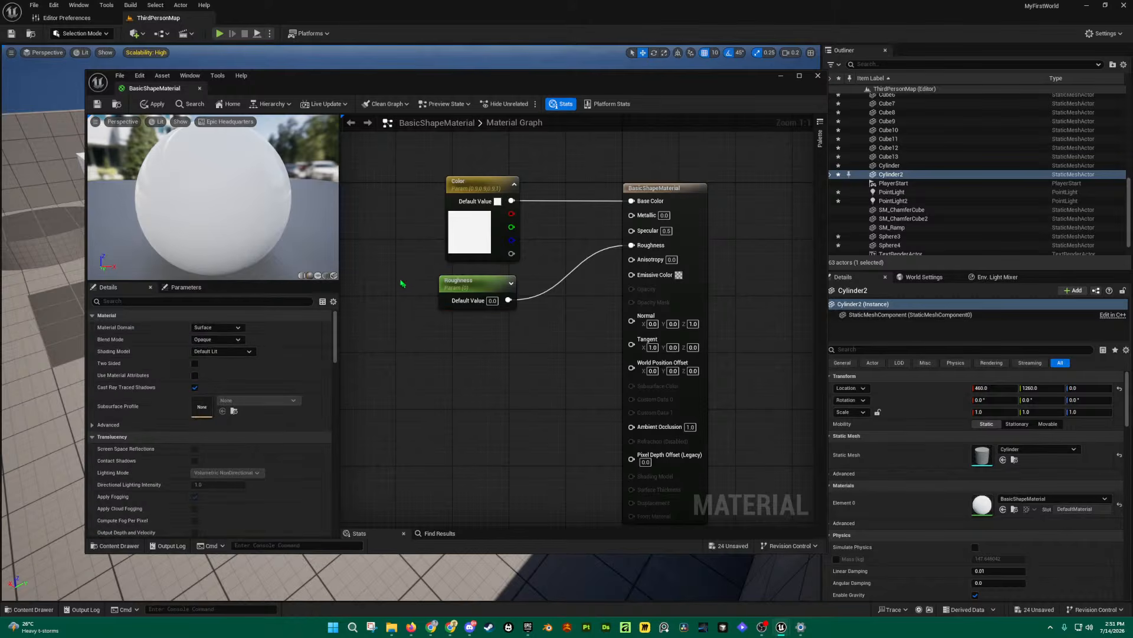
Step: Enlarge the material preview and examine the reflections on the sphere from different angles
drag(211, 180, 258, 236)
drag(340, 288, 413, 442)
drag(256, 235, 374, 252)
Step: Set the Roughness parameter's default value to 1 and check the material preview sphere from several angles
click(621, 301)
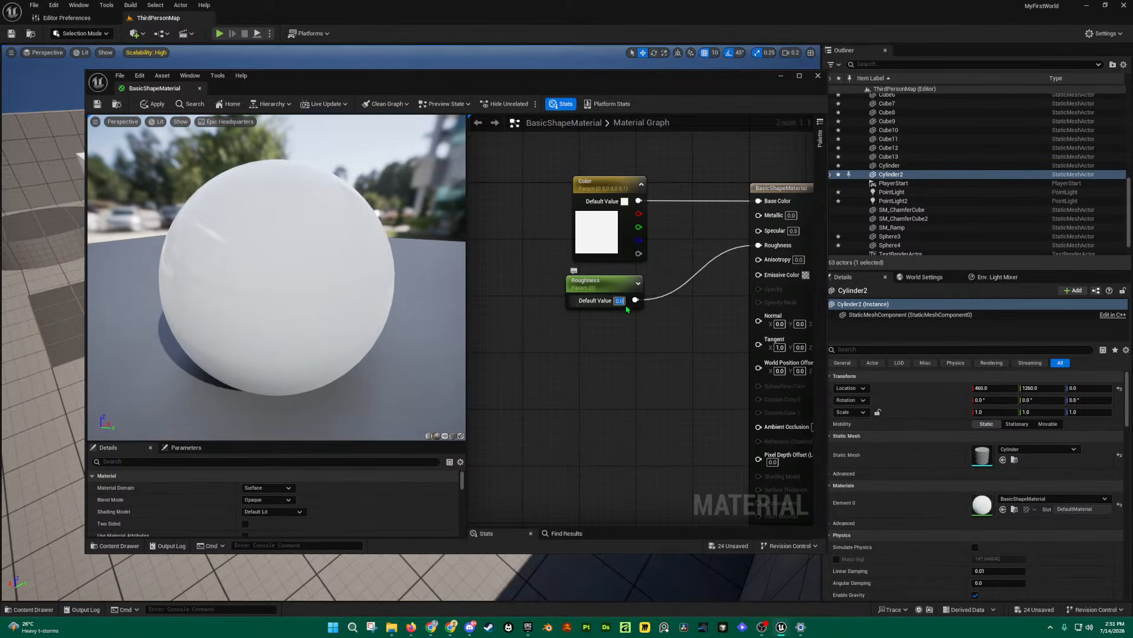
text(1)
click(647, 375)
drag(386, 331, 449, 334)
drag(295, 272, 417, 298)
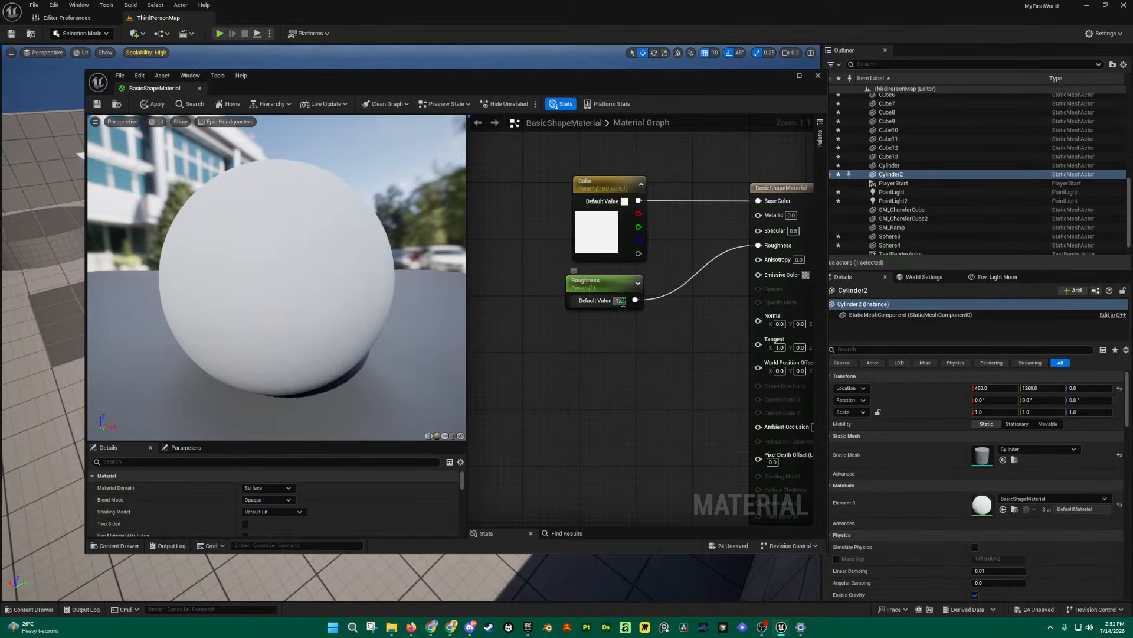
Step: Set the Roughness parameter's default value to 0.5 and check the material preview sphere from another angle
click(620, 300)
text(0.5)
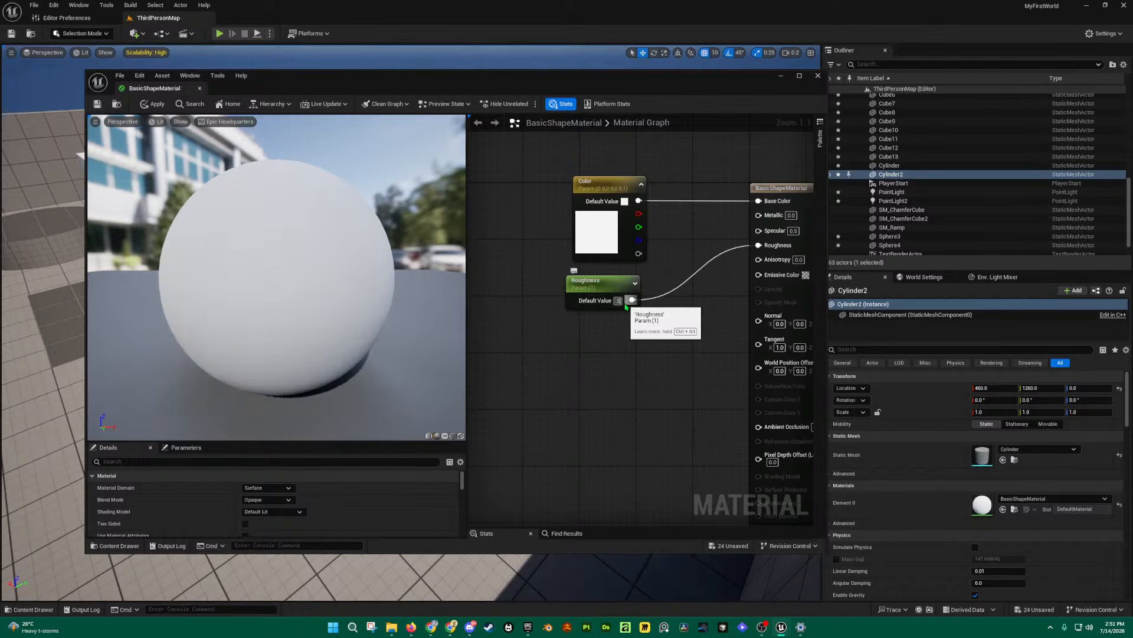
key(Return)
drag(260, 278, 349, 280)
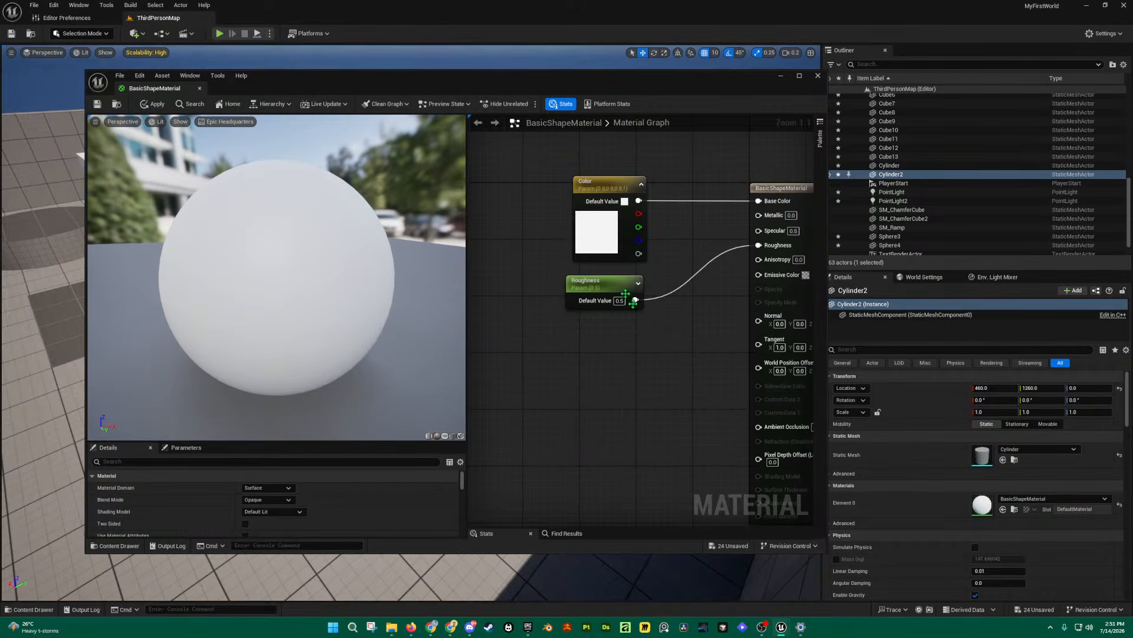
Step: Set the Color parameter's default value to a light purple with value 0.9 in the material graph
right_drag(681, 387, 612, 369)
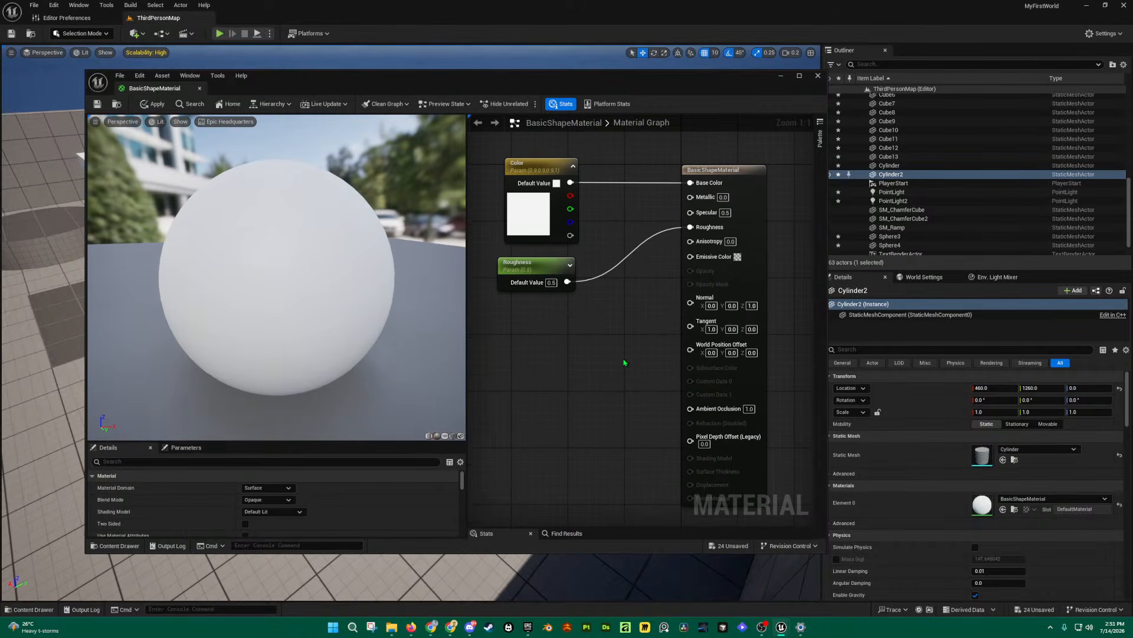
click(556, 183)
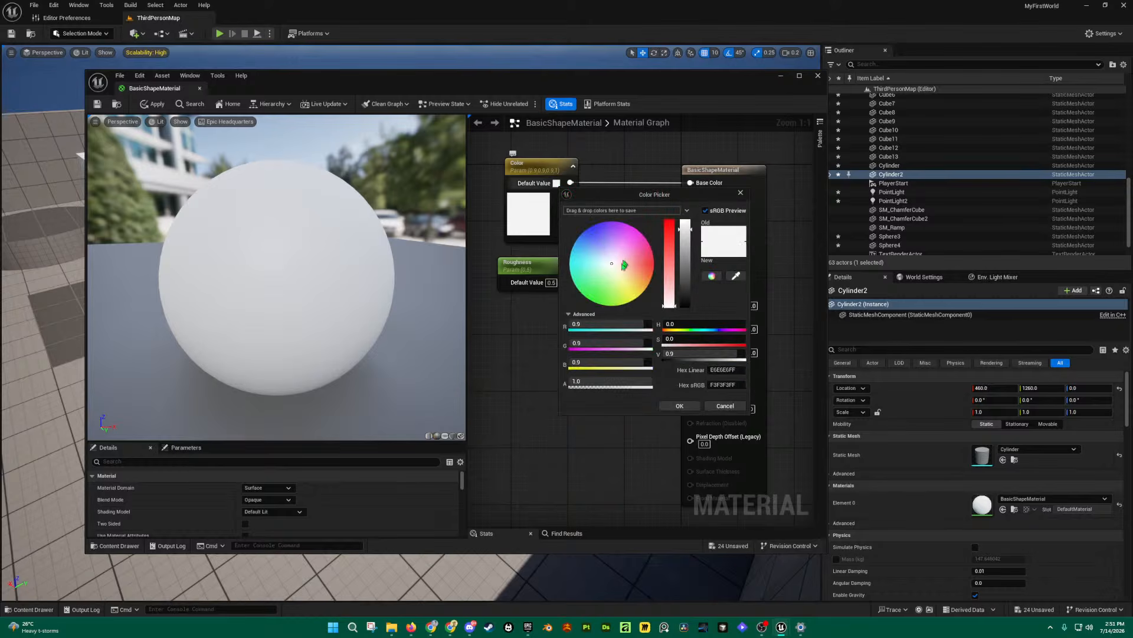
mouse_move(617, 259)
mouse_down()
mouse_move(601, 263)
mouse_move(629, 243)
mouse_move(601, 241)
mouse_up()
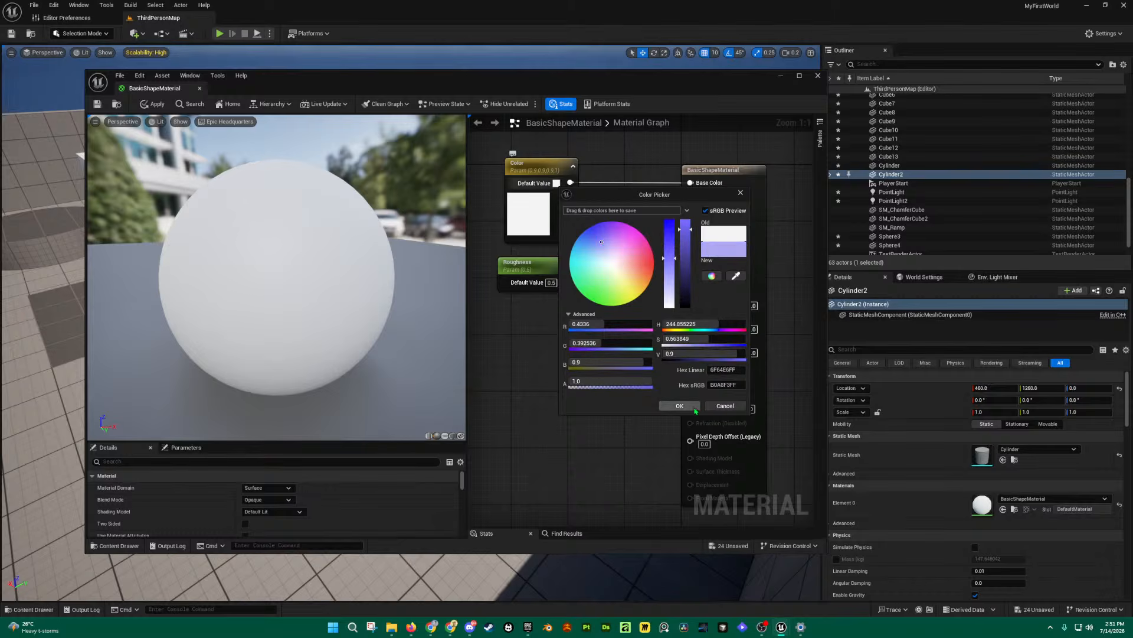
click(694, 408)
Step: Check the purple preview sphere from several angles and distances, and close the material editor without applying the changes
drag(332, 260, 242, 247)
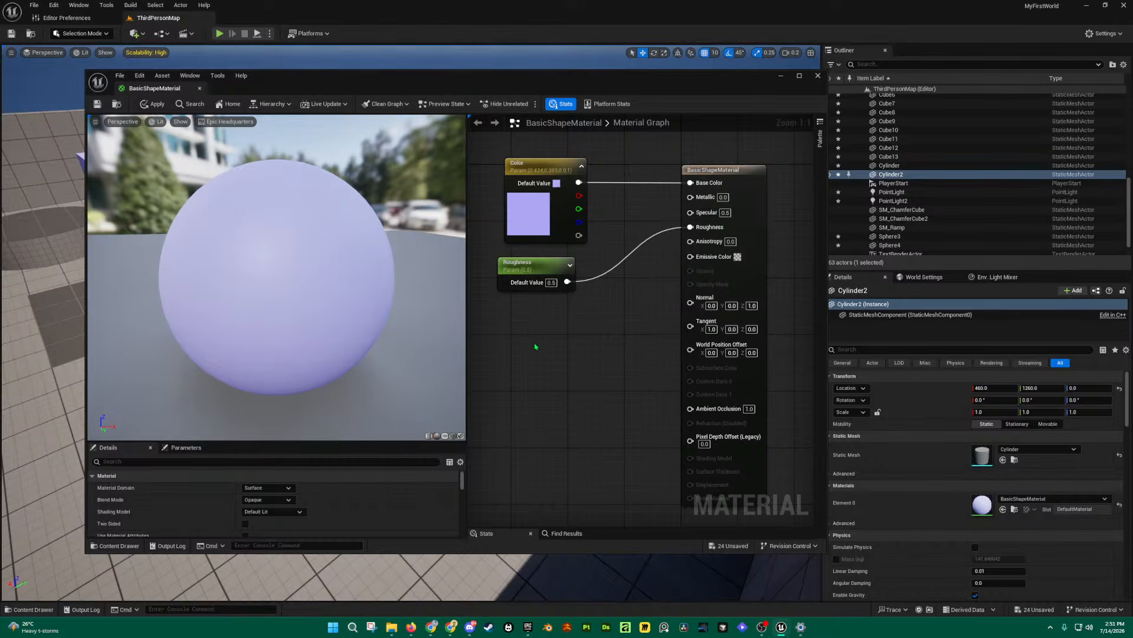
scroll(225, 296, down, 5)
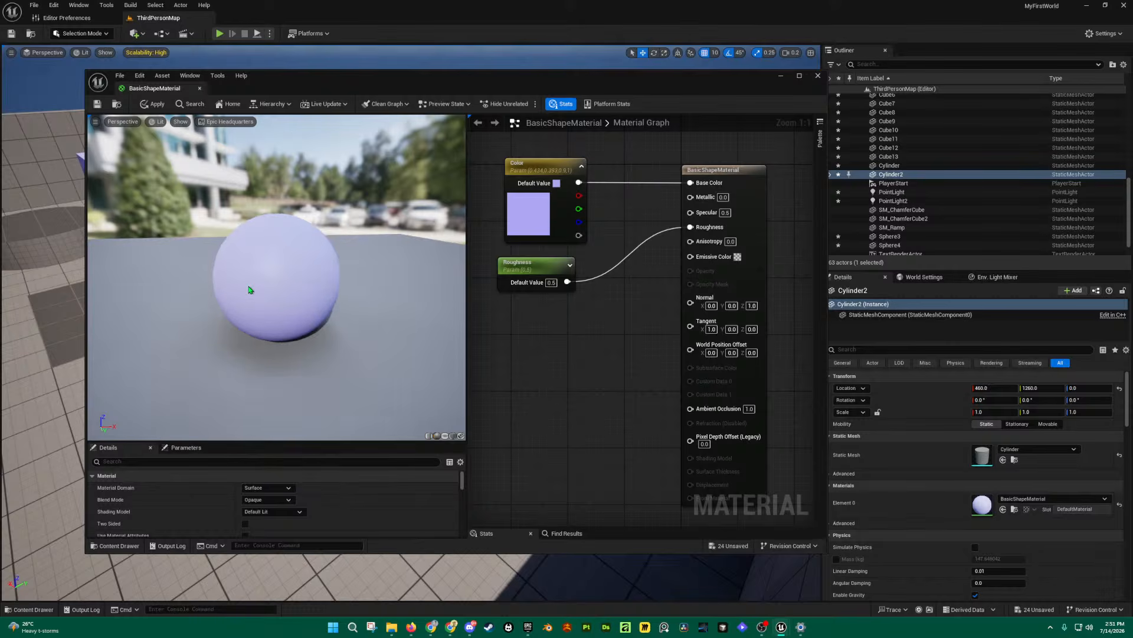
drag(280, 286, 282, 282)
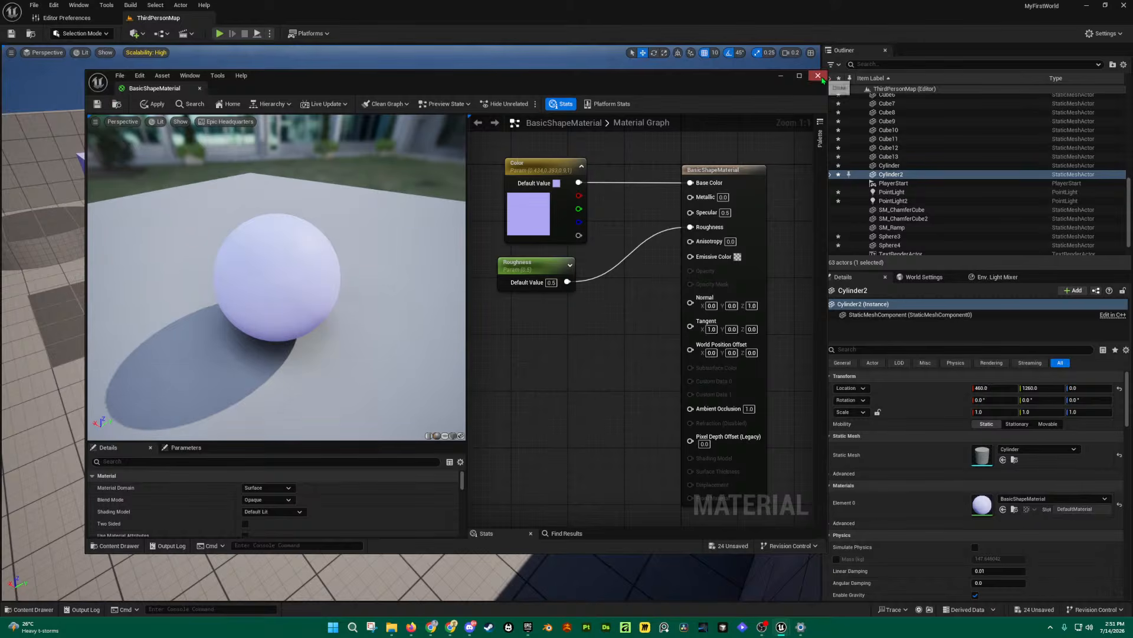
click(818, 76)
click(629, 333)
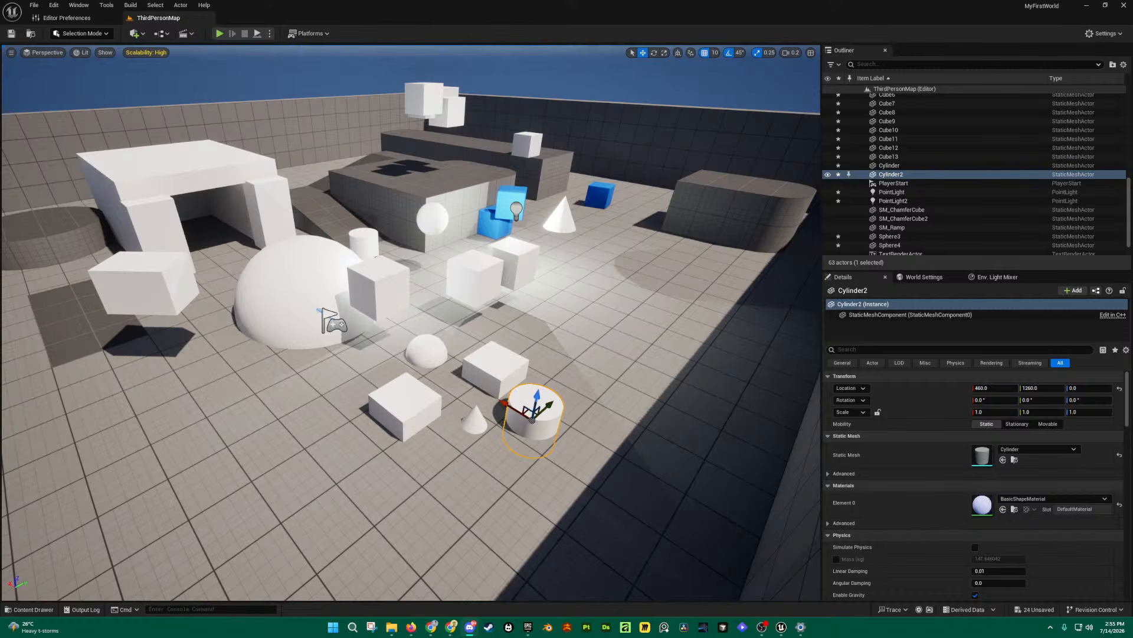
Step: Minimize the browser window covering the editor and play-test the level, moving the character onto the large sphere
key(alt+Tab)
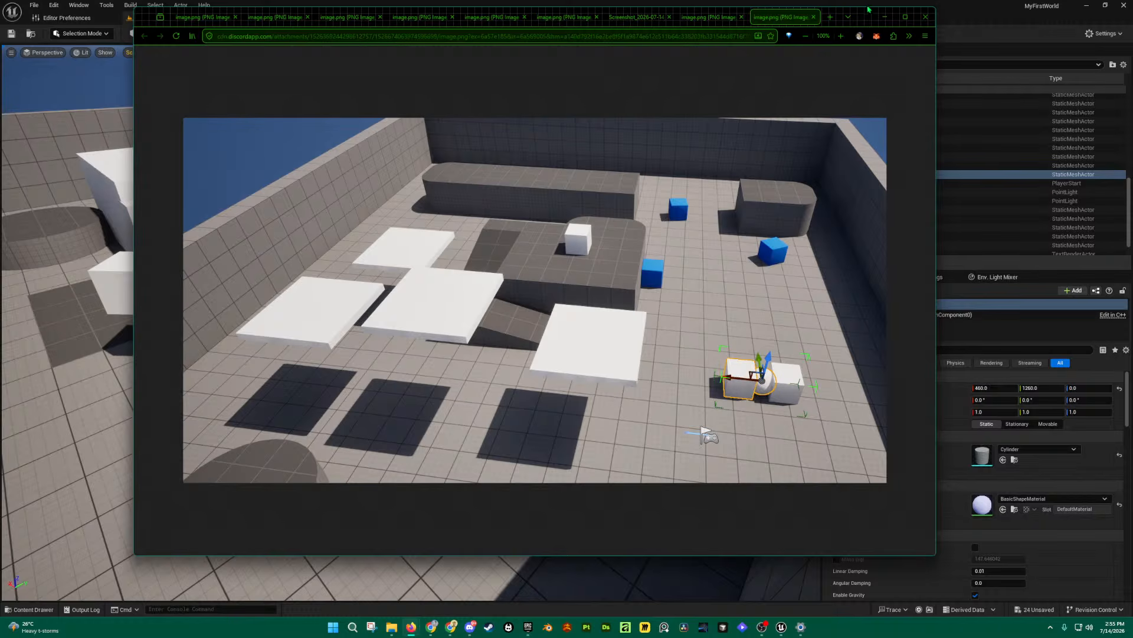
click(885, 14)
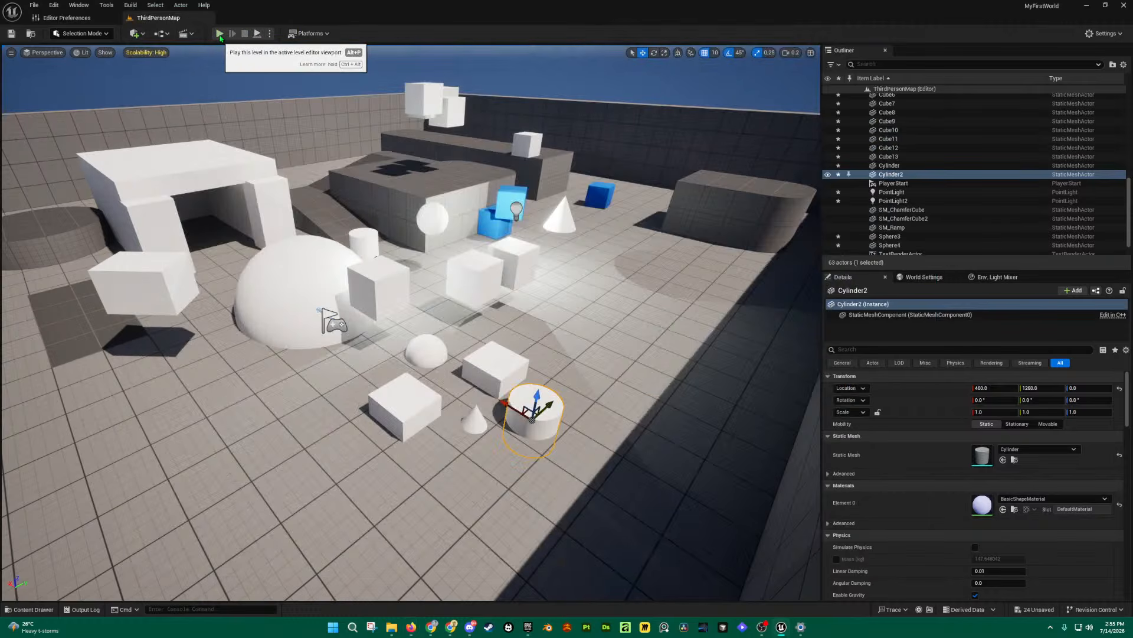
click(220, 34)
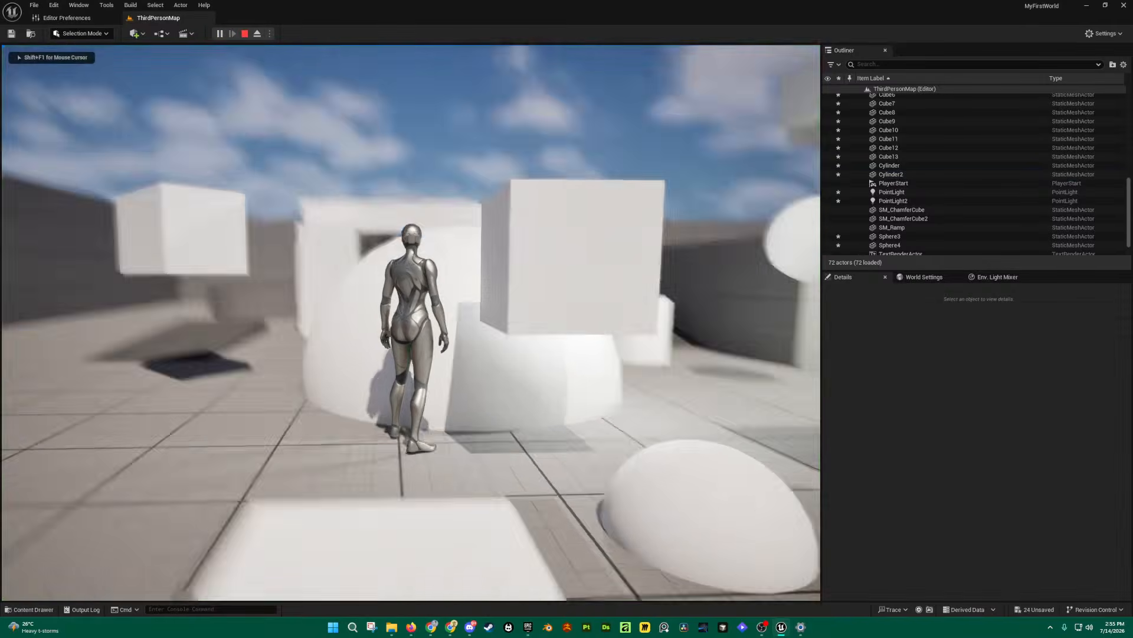
key(d)
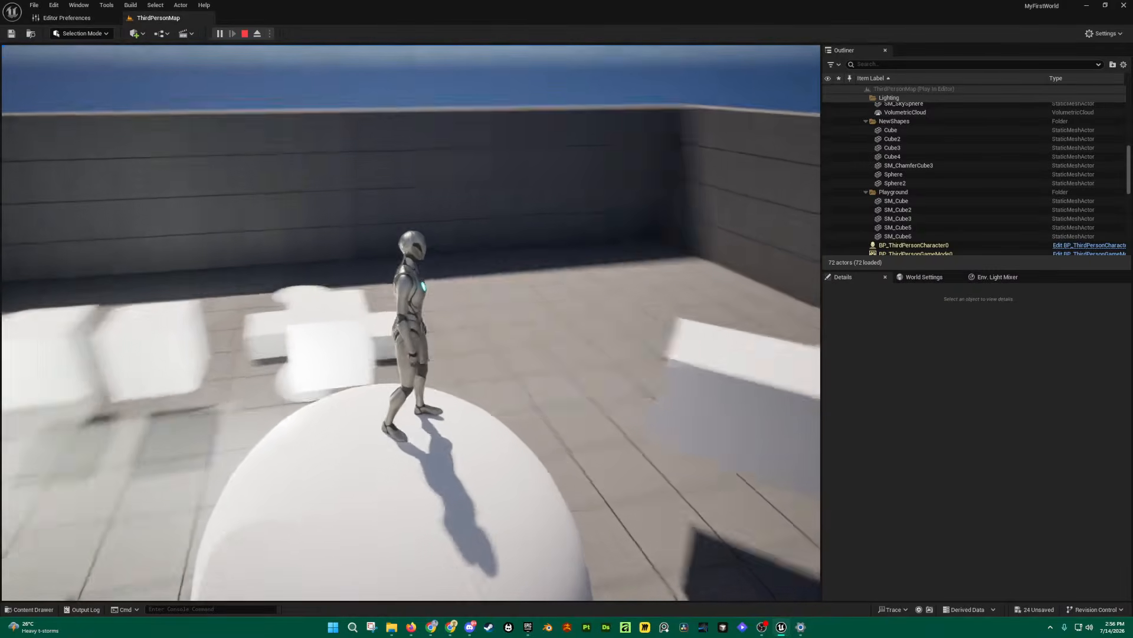
Step: Switch to the browser and look through the shared level screenshots one by one, up to the one with green shapes
key(alt+Tab)
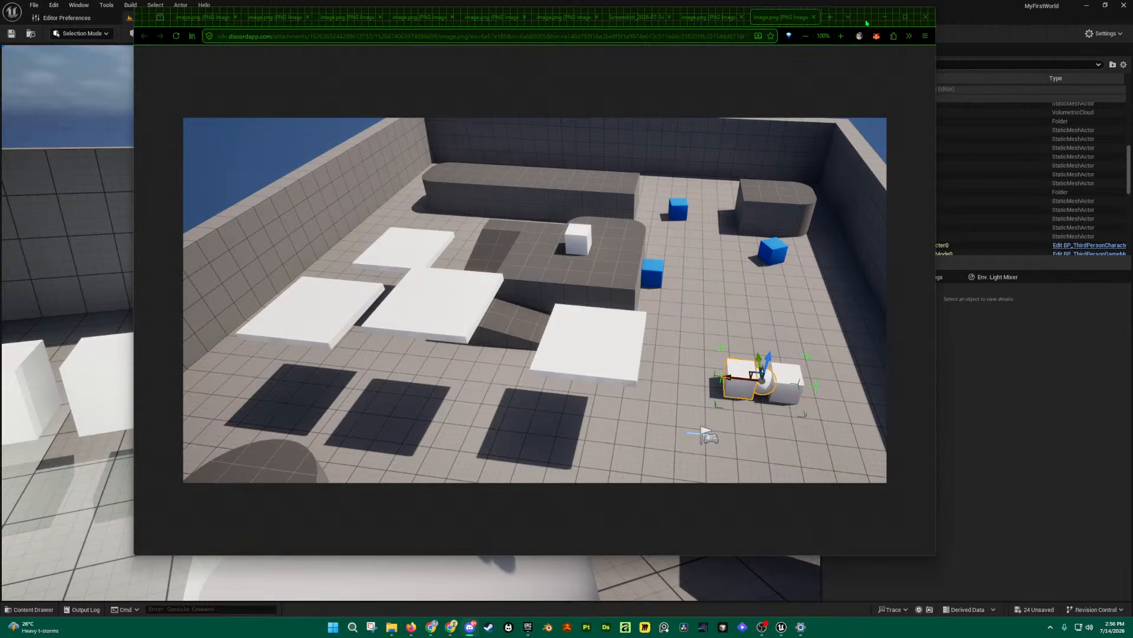
drag(866, 23, 850, 39)
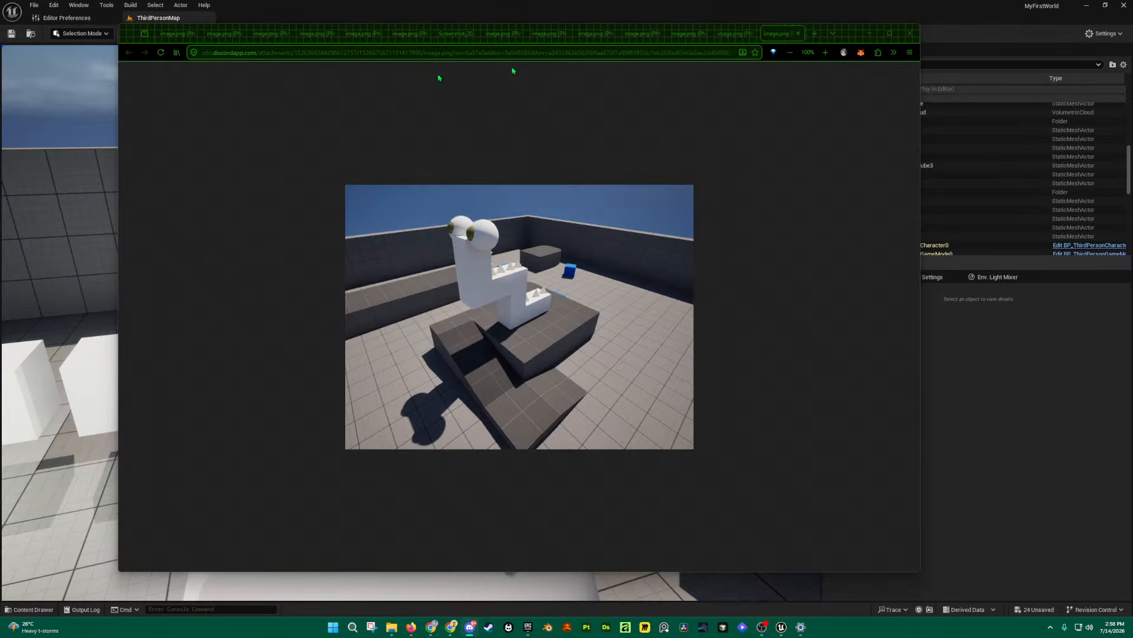
click(177, 33)
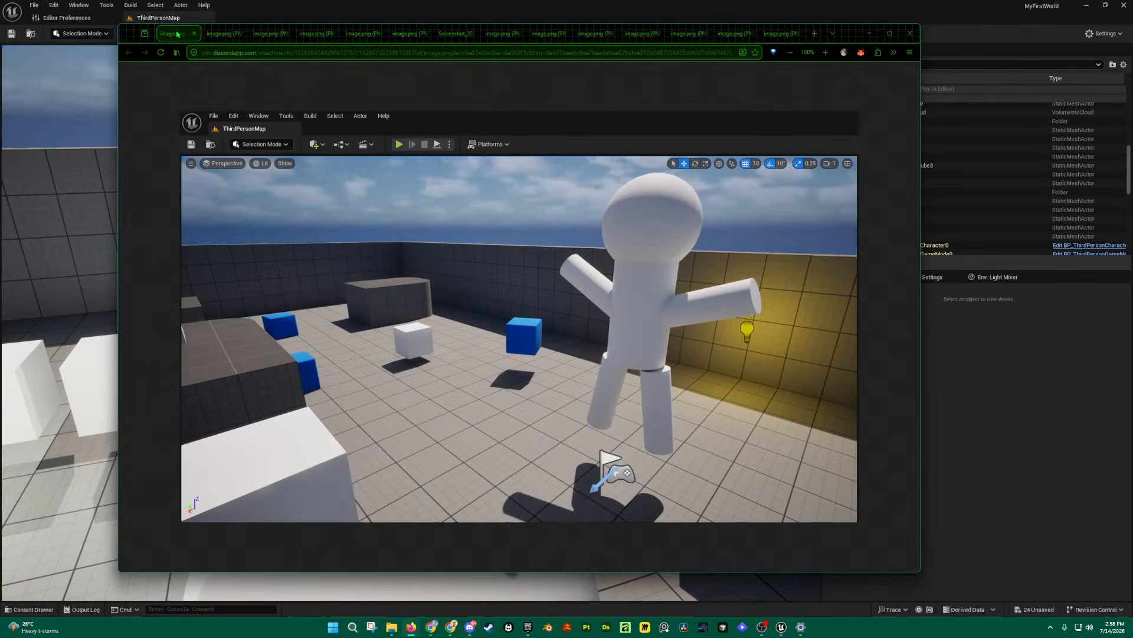
click(225, 33)
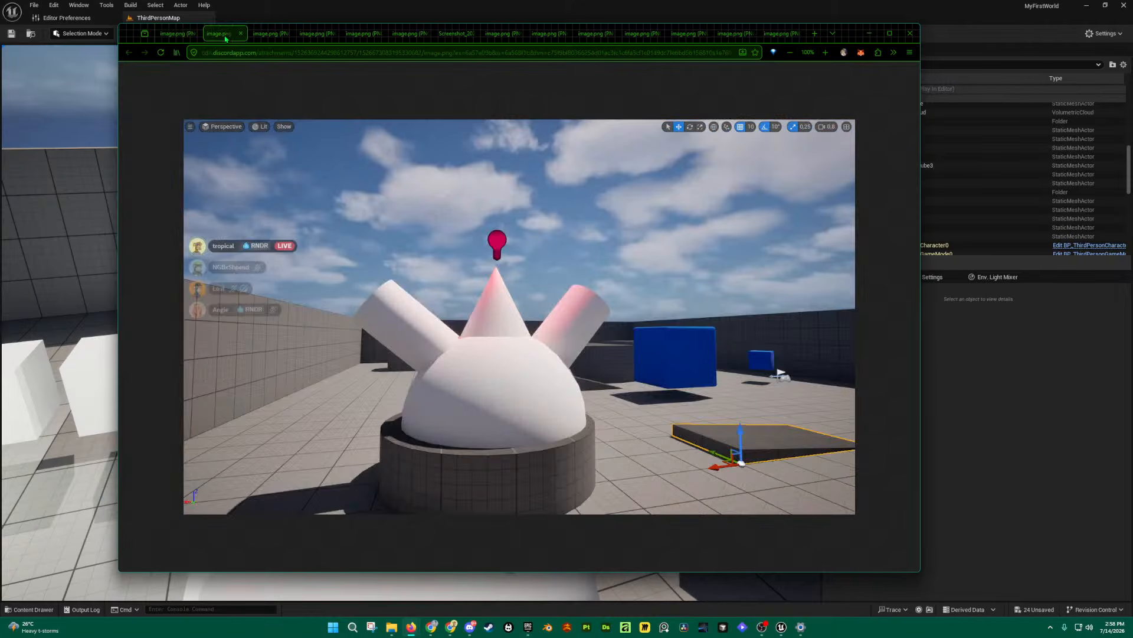
click(267, 34)
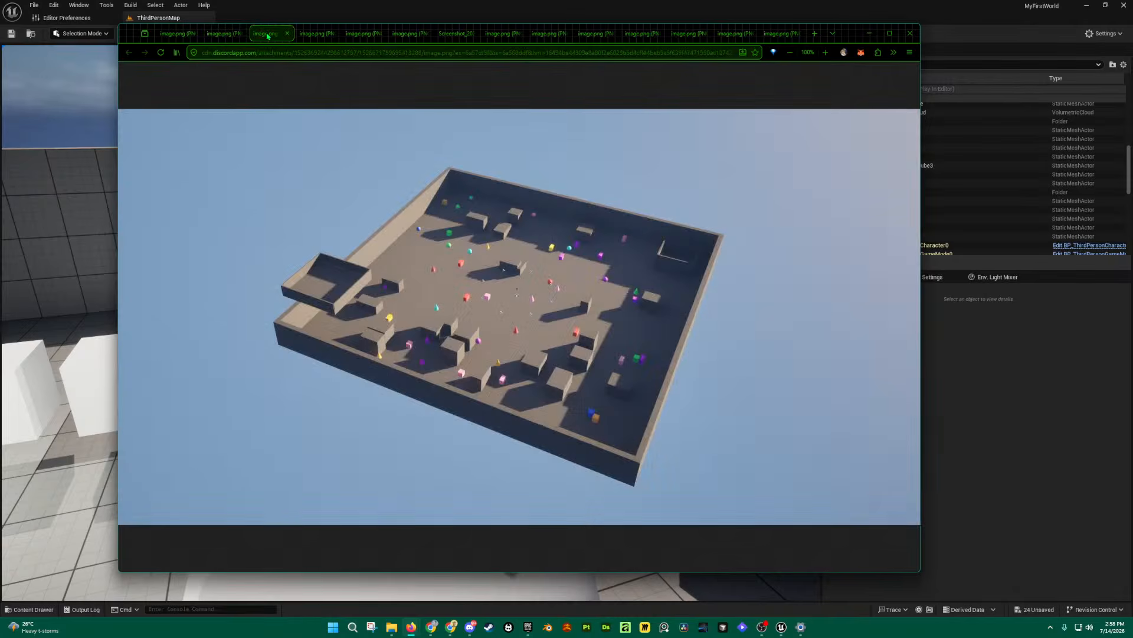
click(312, 36)
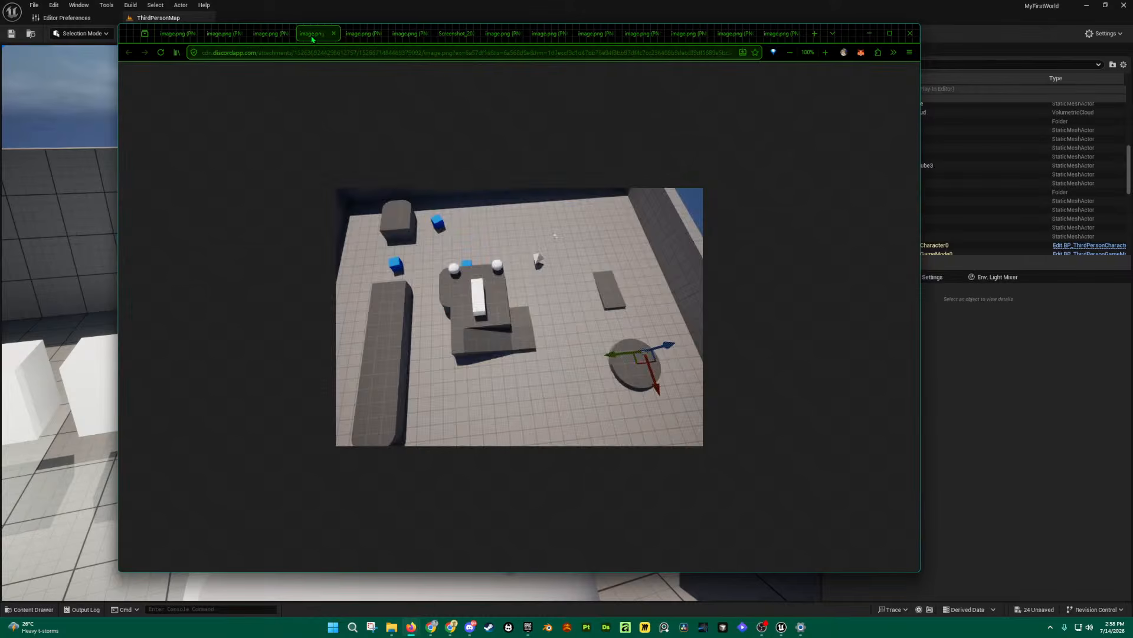
click(354, 36)
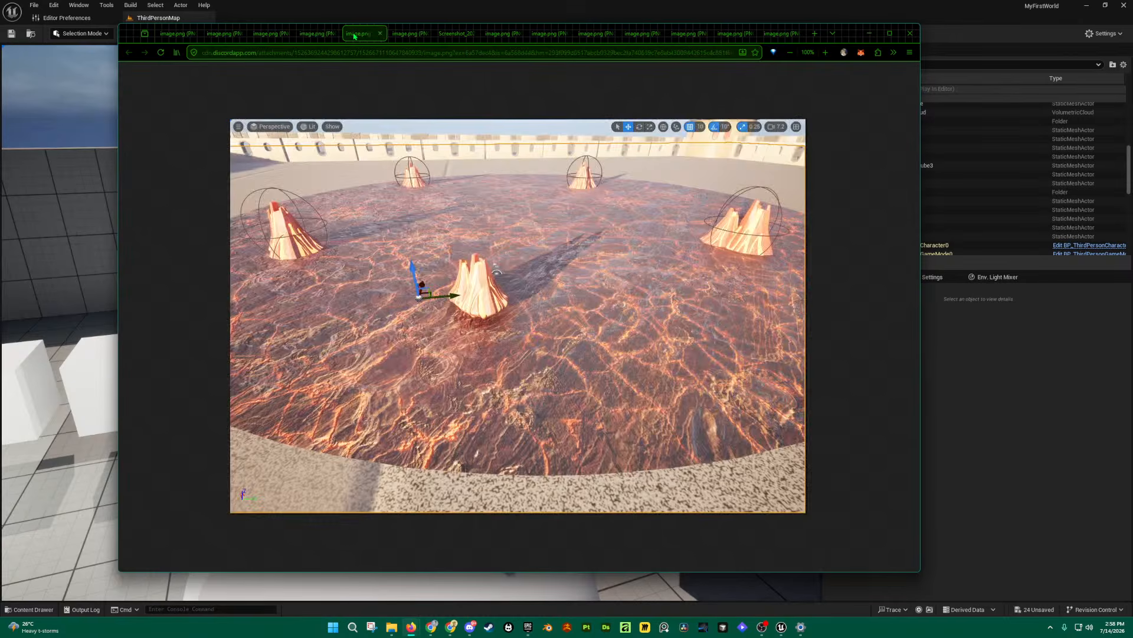
click(405, 35)
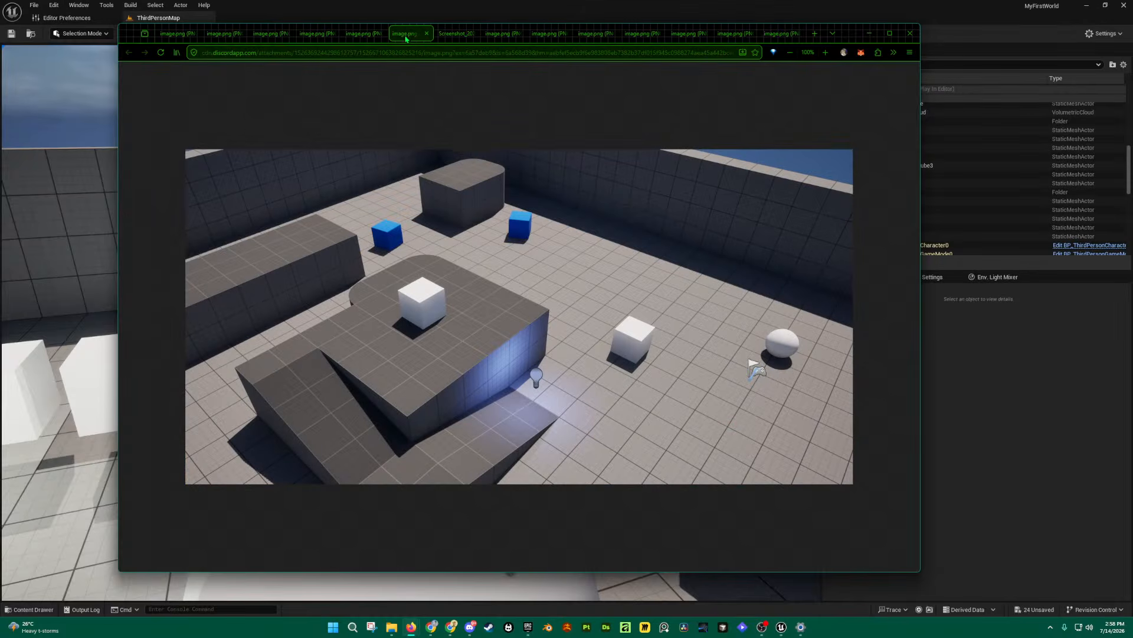
click(458, 36)
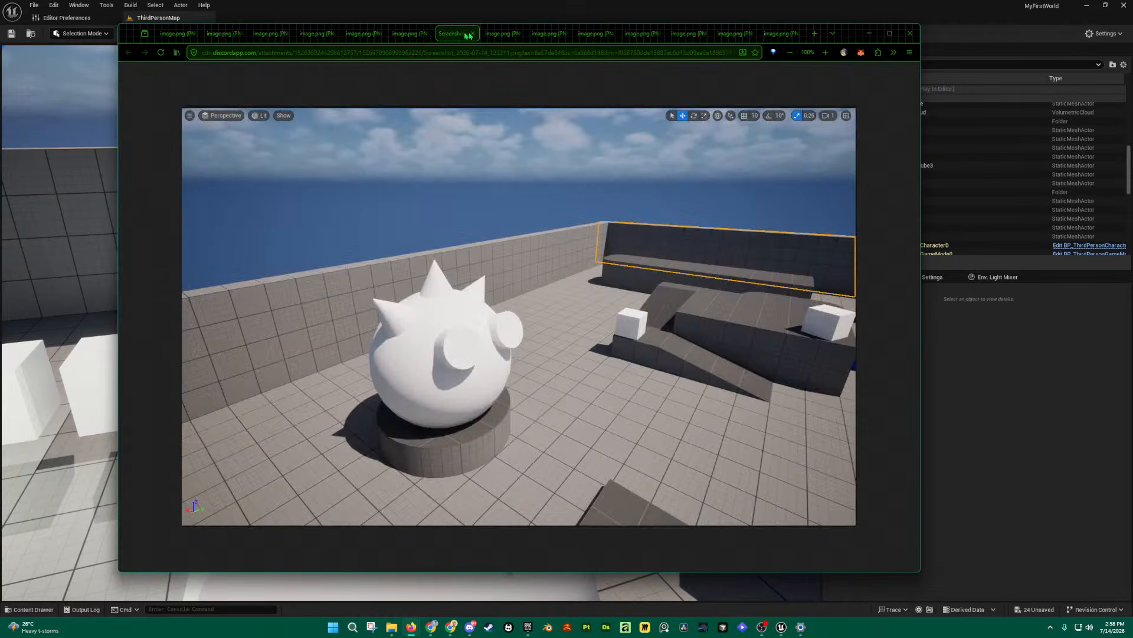
click(501, 41)
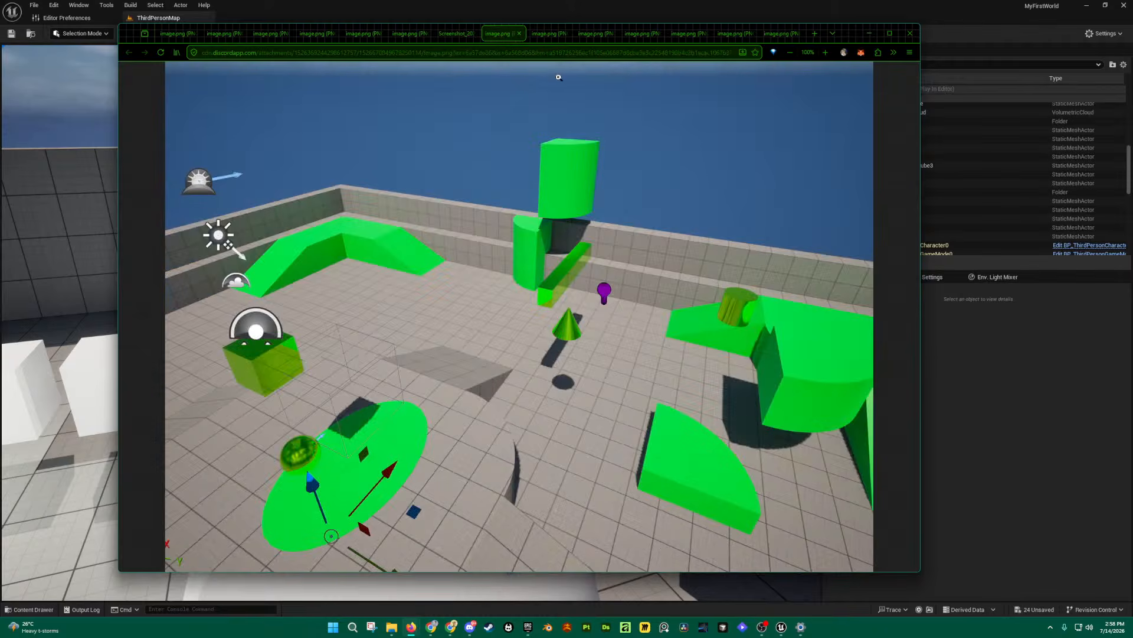
Step: Compare the screenshot of the floating white platforms with the one showing blue walls and cones under pink light
click(541, 36)
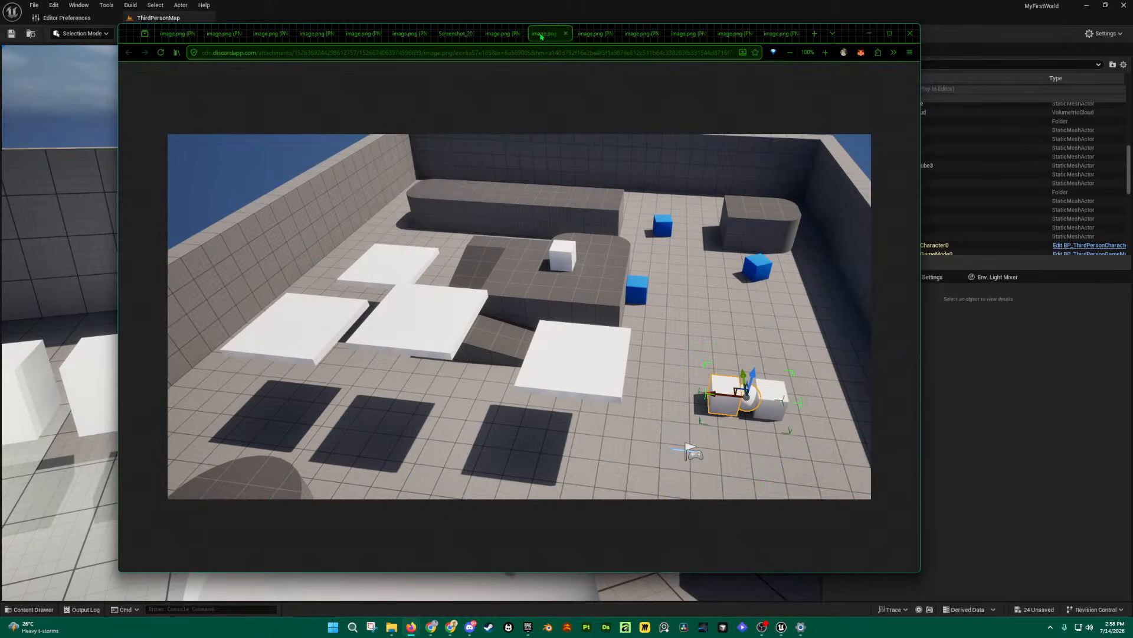
click(588, 35)
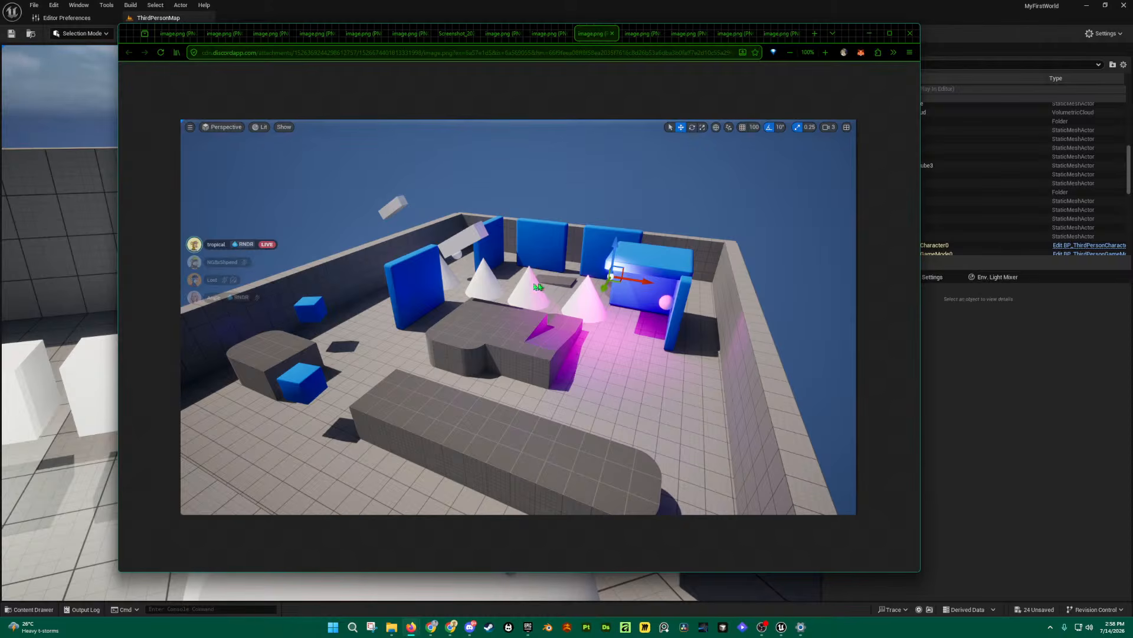
click(547, 36)
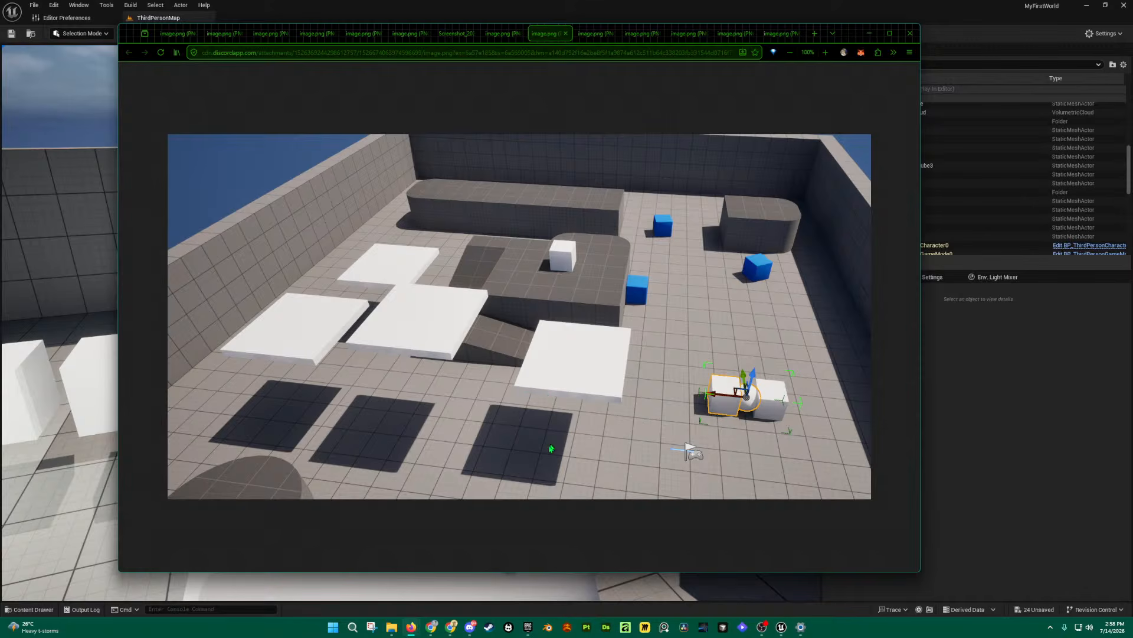
click(591, 35)
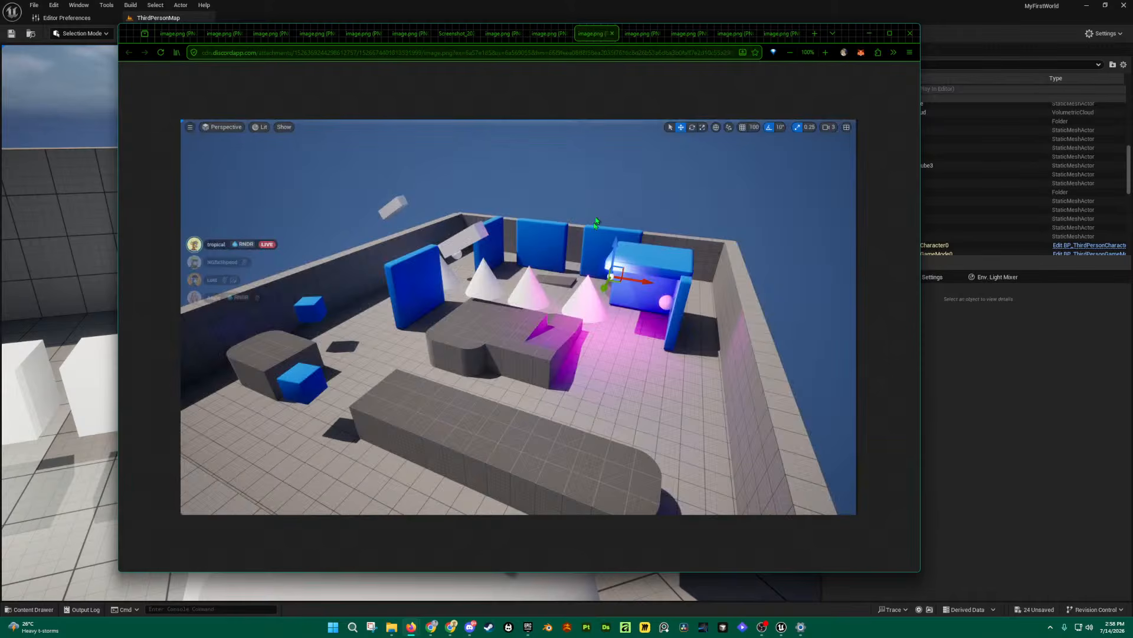
click(547, 34)
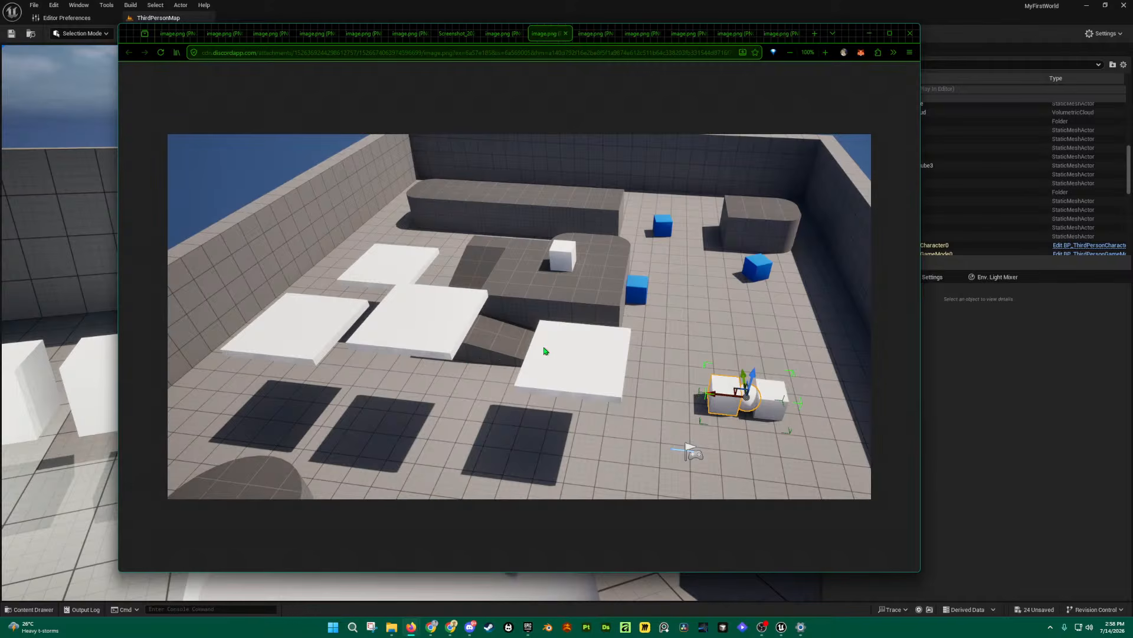
click(595, 33)
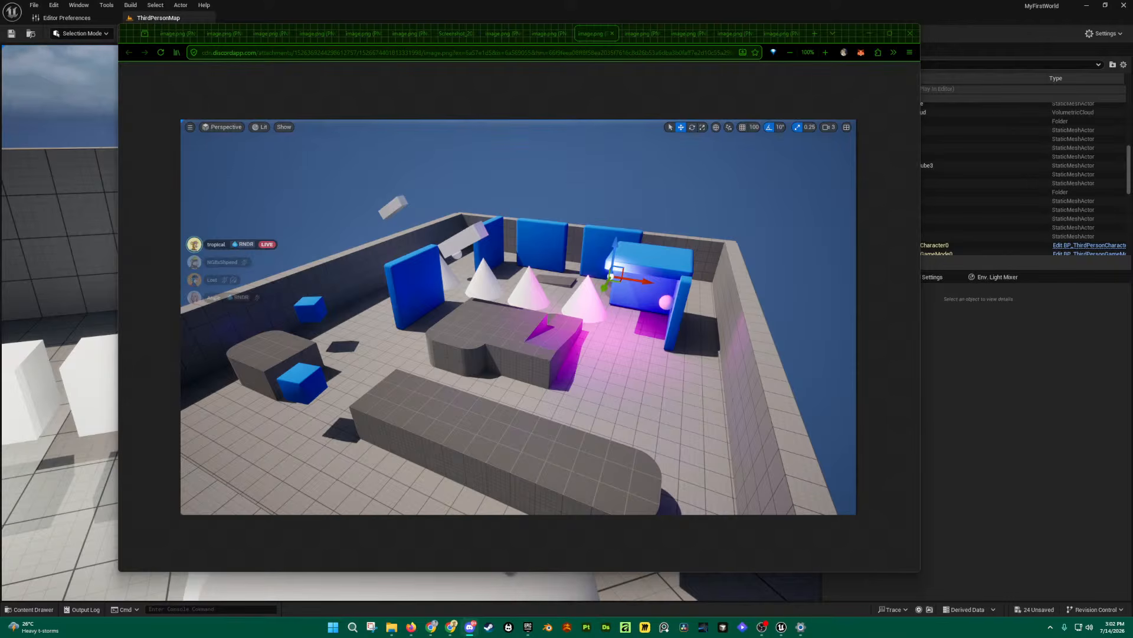
Step: Switch back to the Unreal Editor and end the play session
click(1022, 377)
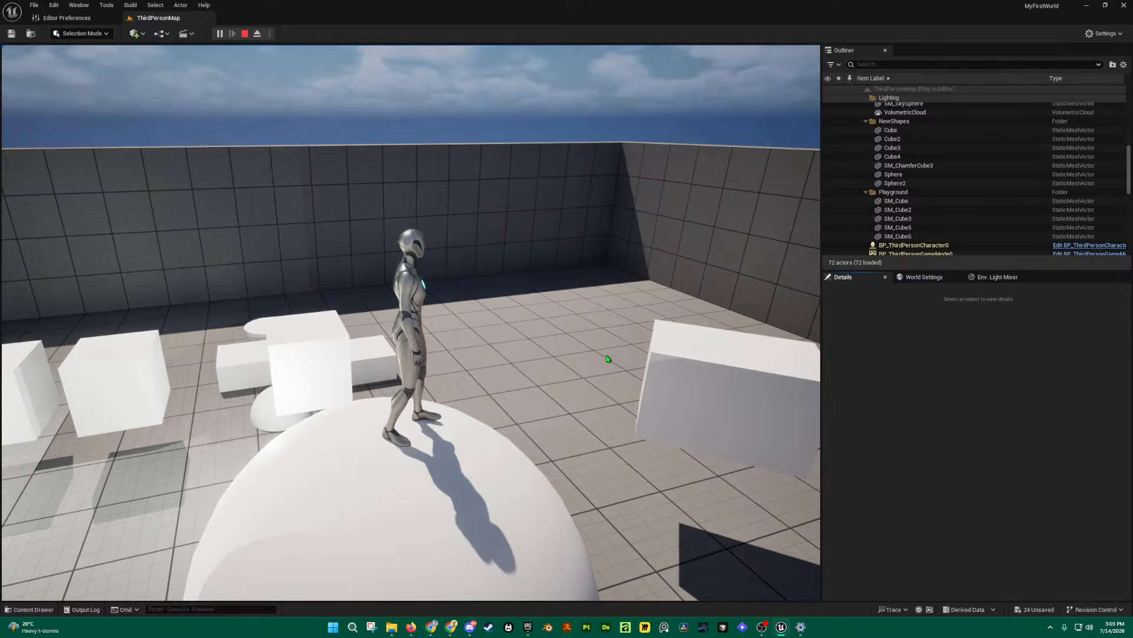
click(610, 363)
key(Escape)
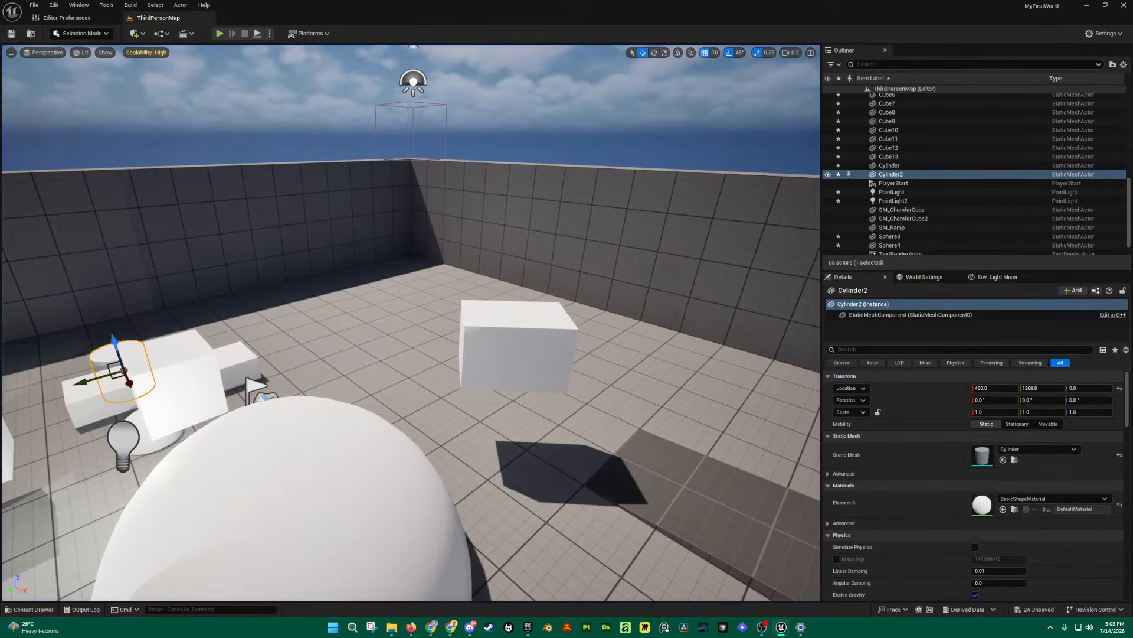
key(ctrl+space)
key(ctrl+space)
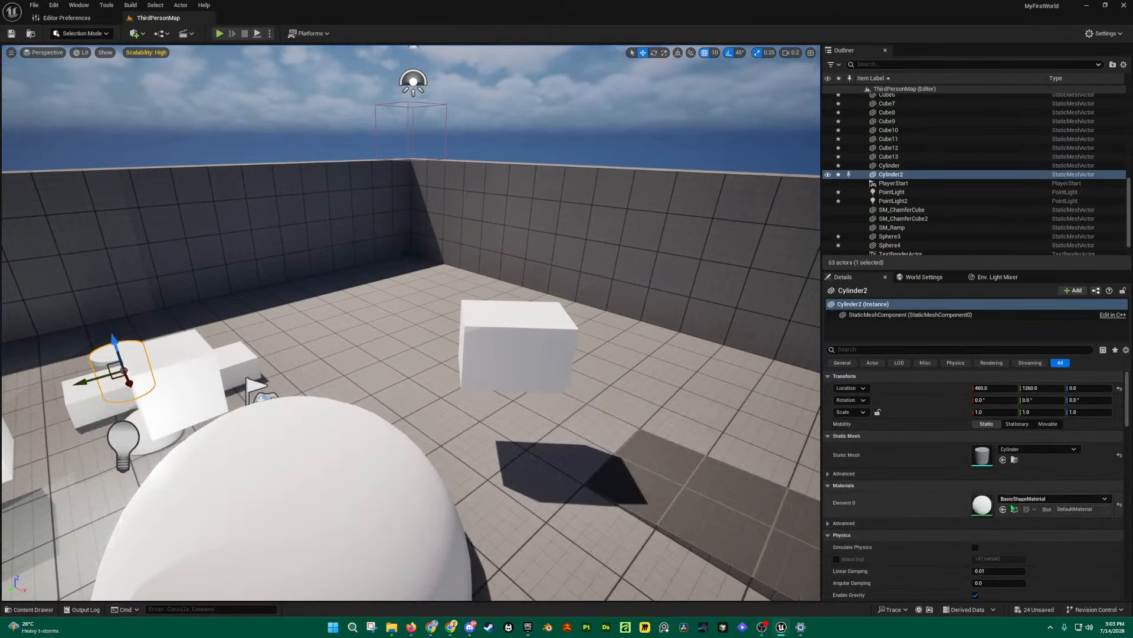
Step: Open the cylinder's BasicShapeMaterial and set its Color parameter's default value to magenta
click(989, 510)
double_click(989, 511)
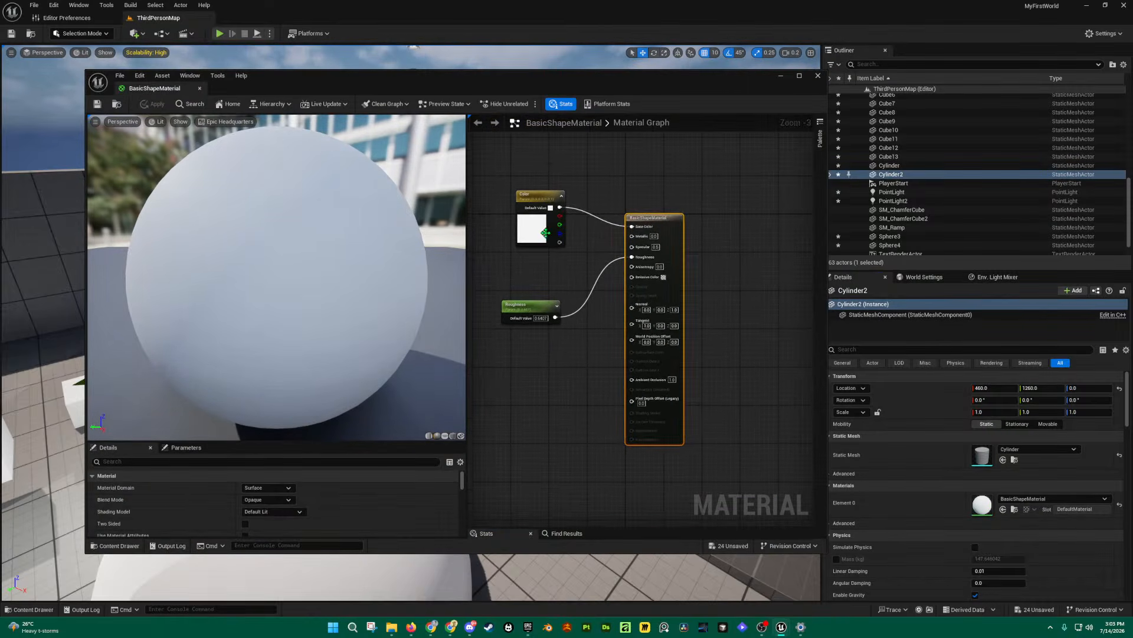
click(550, 208)
drag(610, 276, 632, 257)
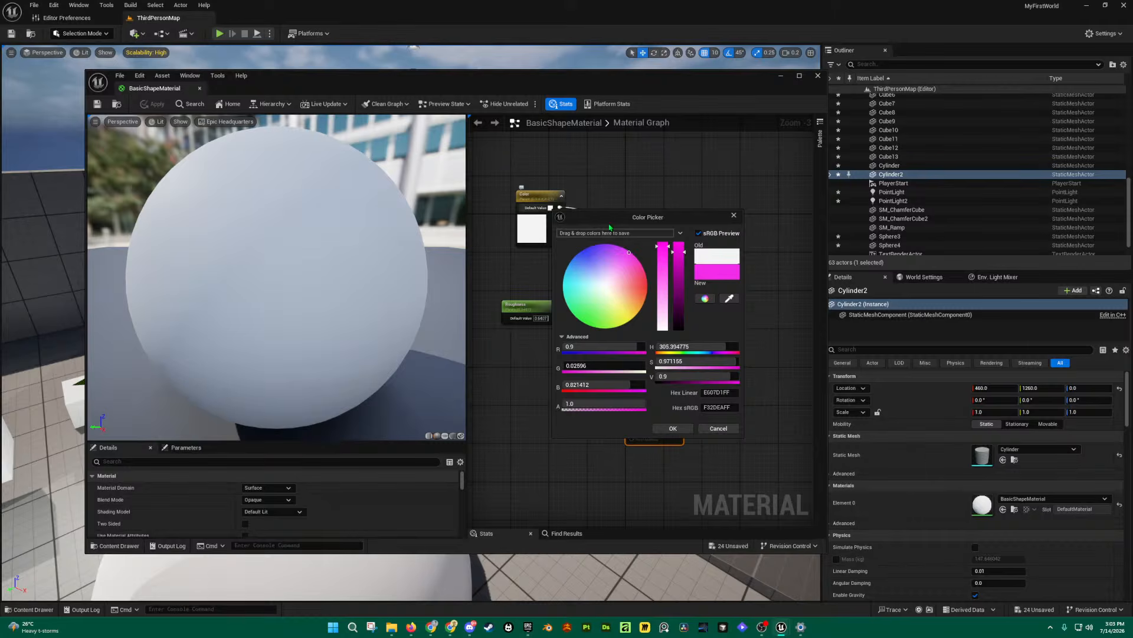
click(673, 428)
Step: Check the magenta preview sphere from another angle and close the material editor without applying the changes
mouse_move(321, 273)
mouse_down()
mouse_move(171, 289)
mouse_move(348, 277)
mouse_move(307, 289)
mouse_up()
click(817, 77)
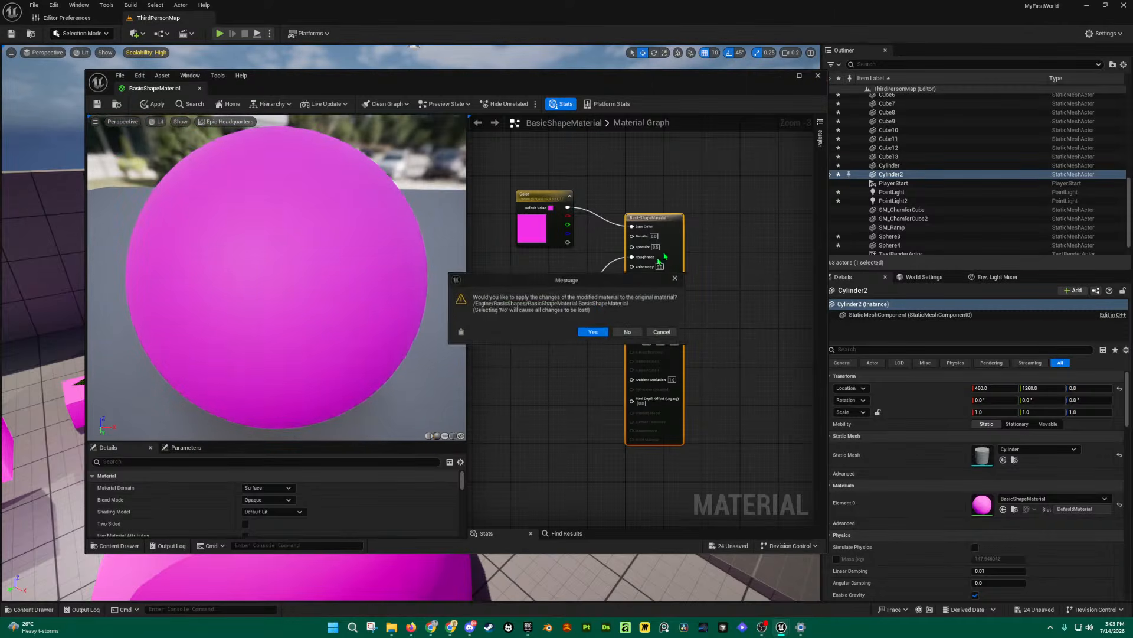
click(629, 336)
Step: Save all unsaved changes in the project with Save All
key(s)
right_drag(472, 330, 687, 350)
scroll(596, 342, up, 1)
key(w)
key(s)
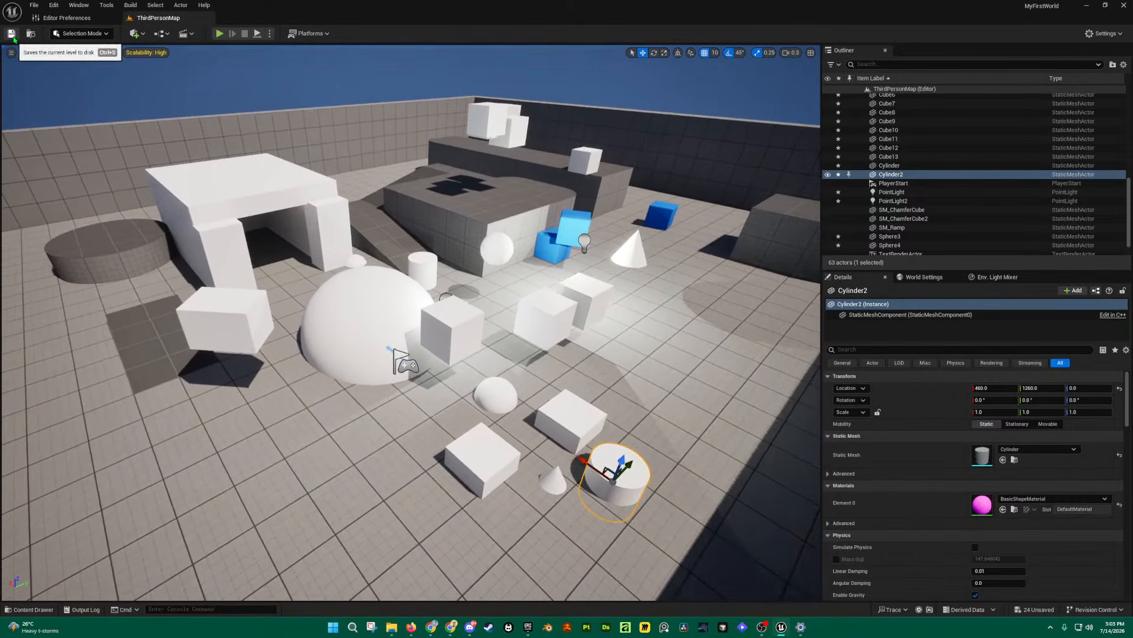
click(34, 10)
click(378, 7)
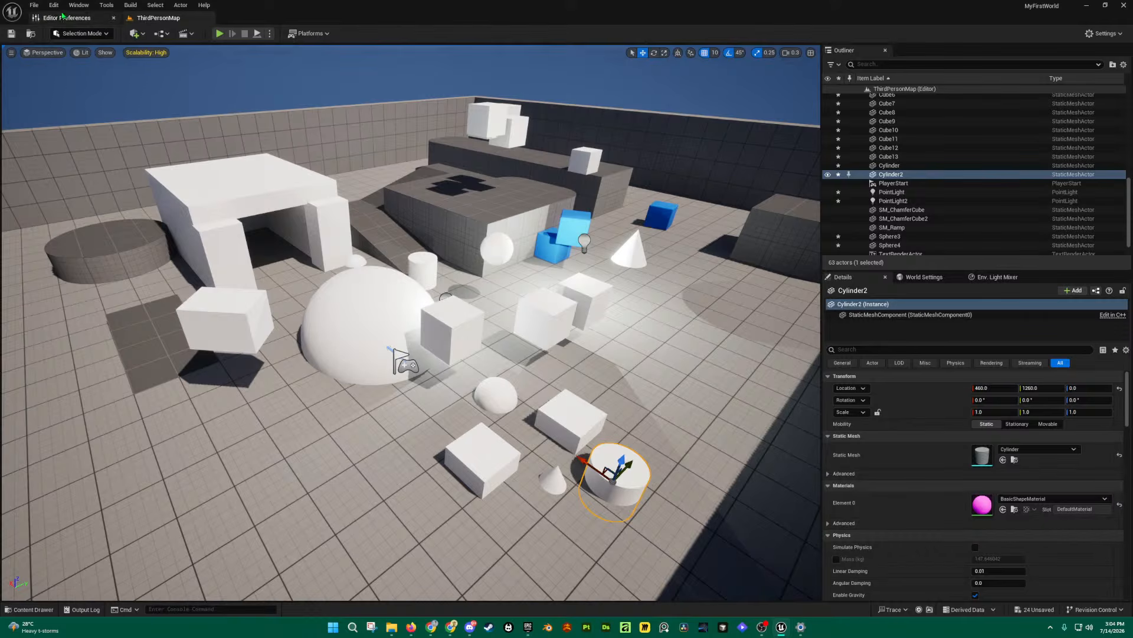
click(34, 5)
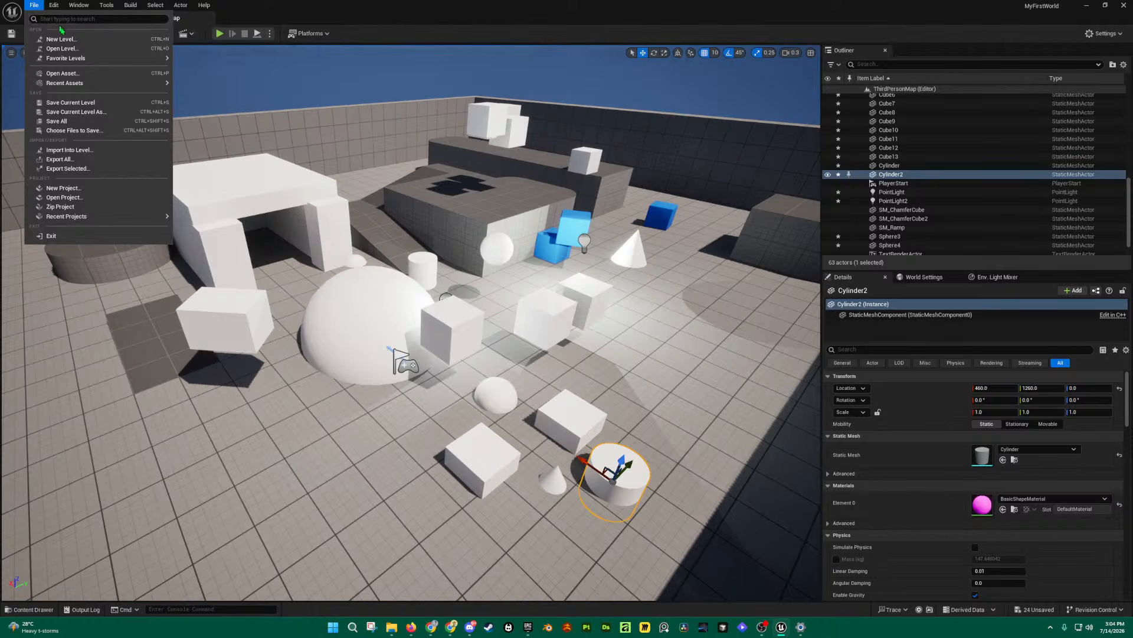
click(61, 124)
right_drag(304, 185, 351, 180)
key(a)
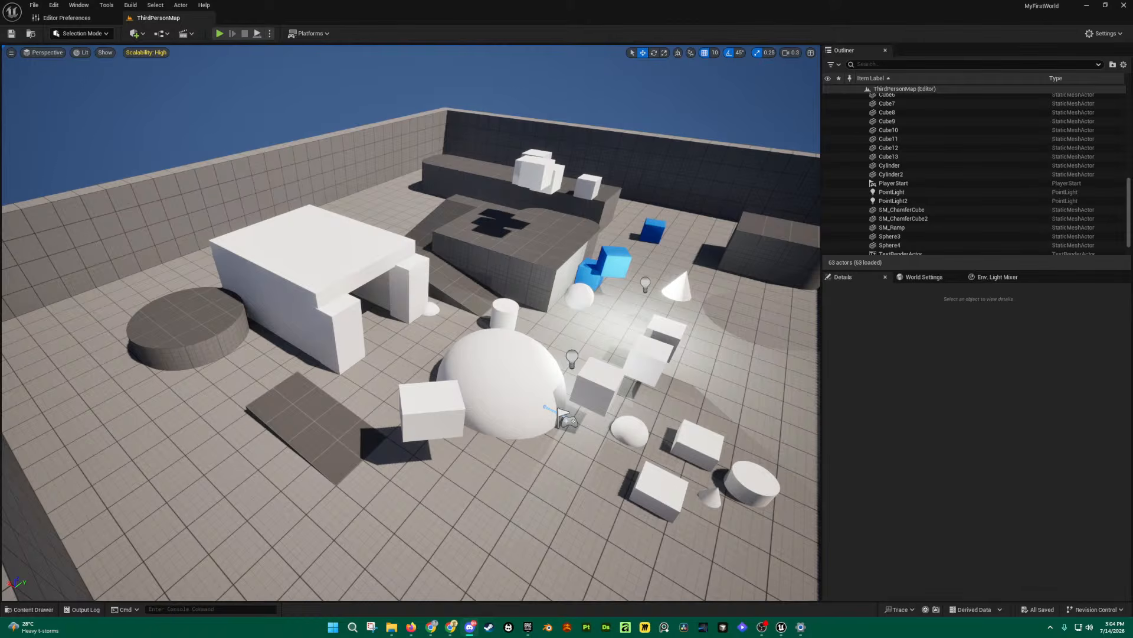
key(d)
right_drag(735, 361, 764, 361)
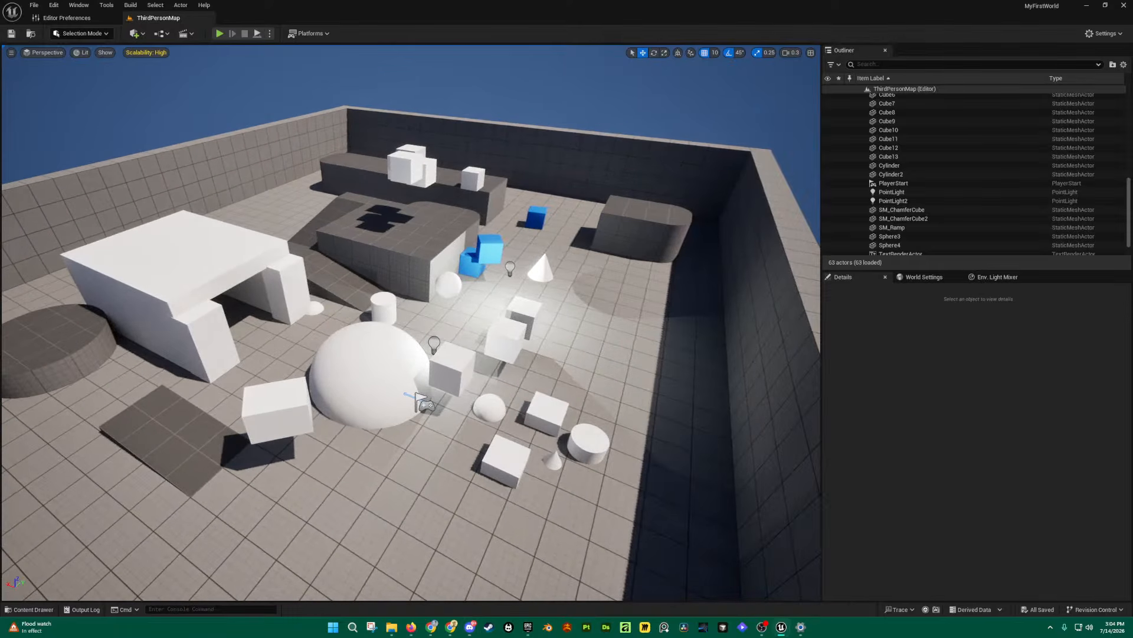